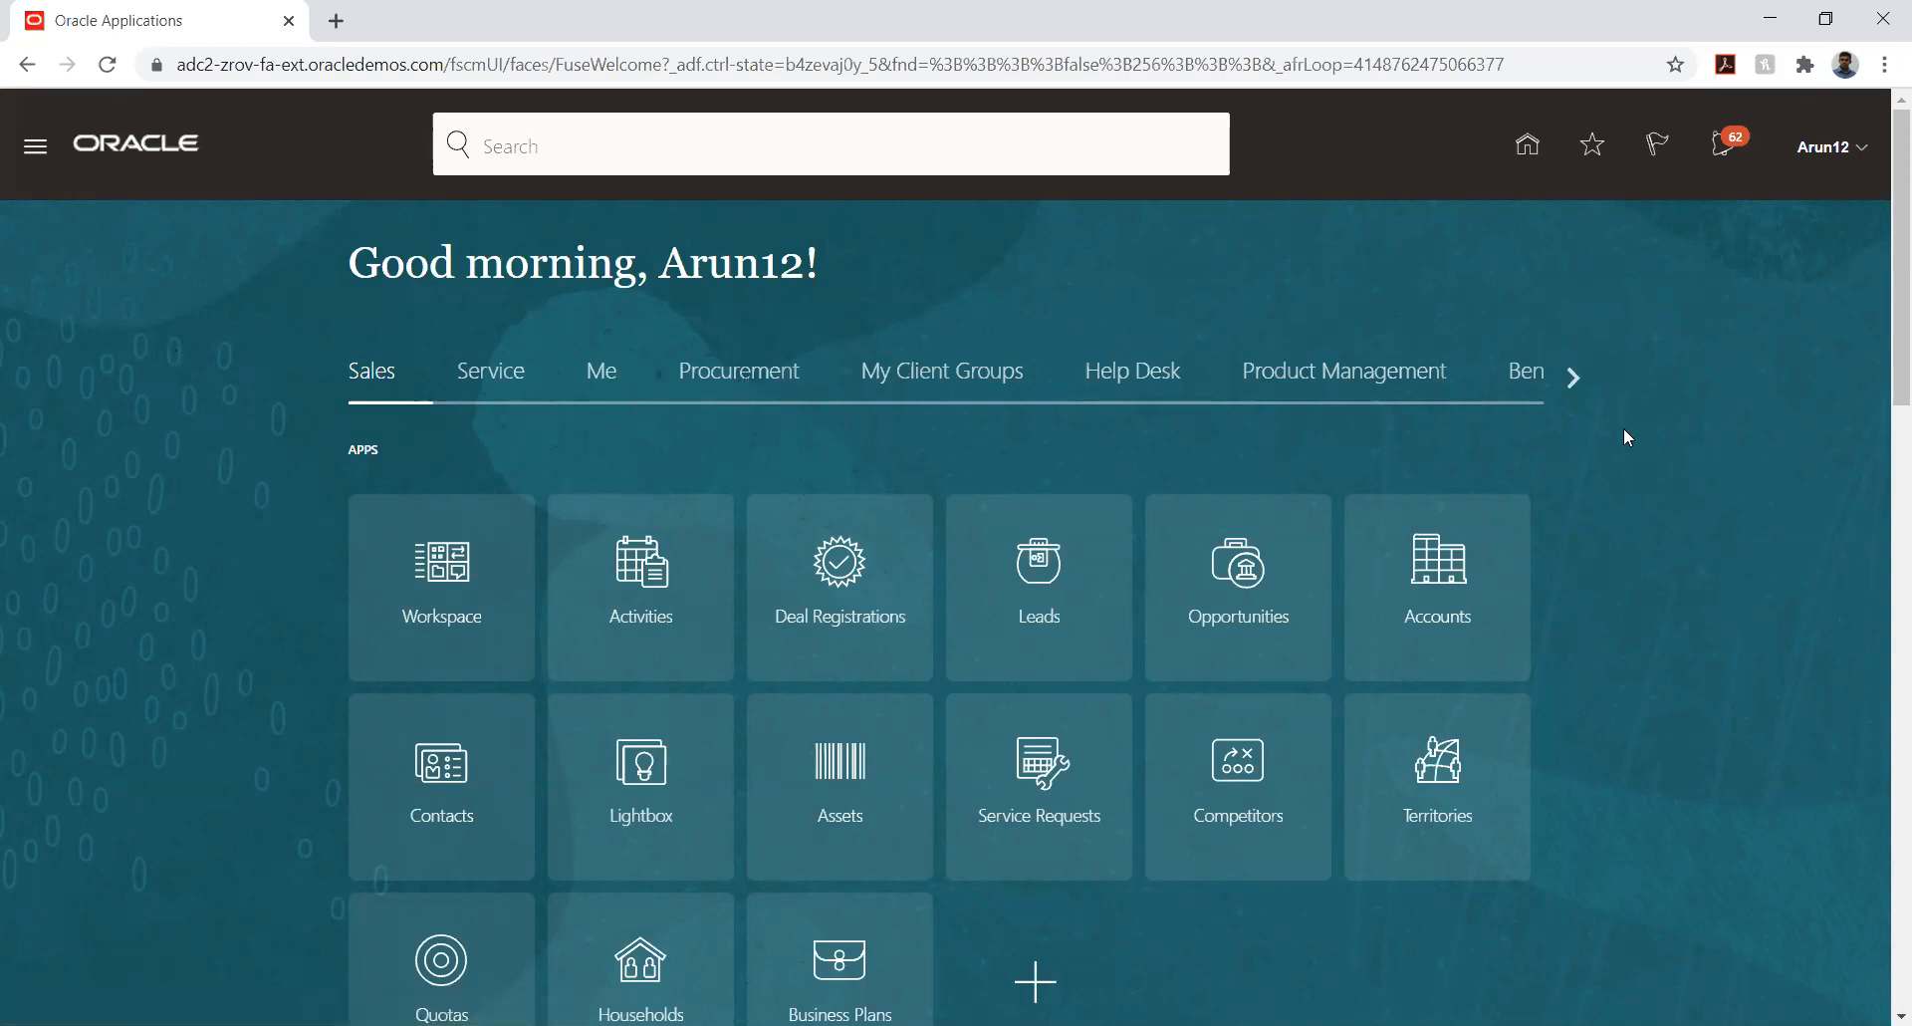
- Examine the home page's application groups and the quick actions and apps in the Me group
{"action": "left_click", "coordinate": [1569, 379]}
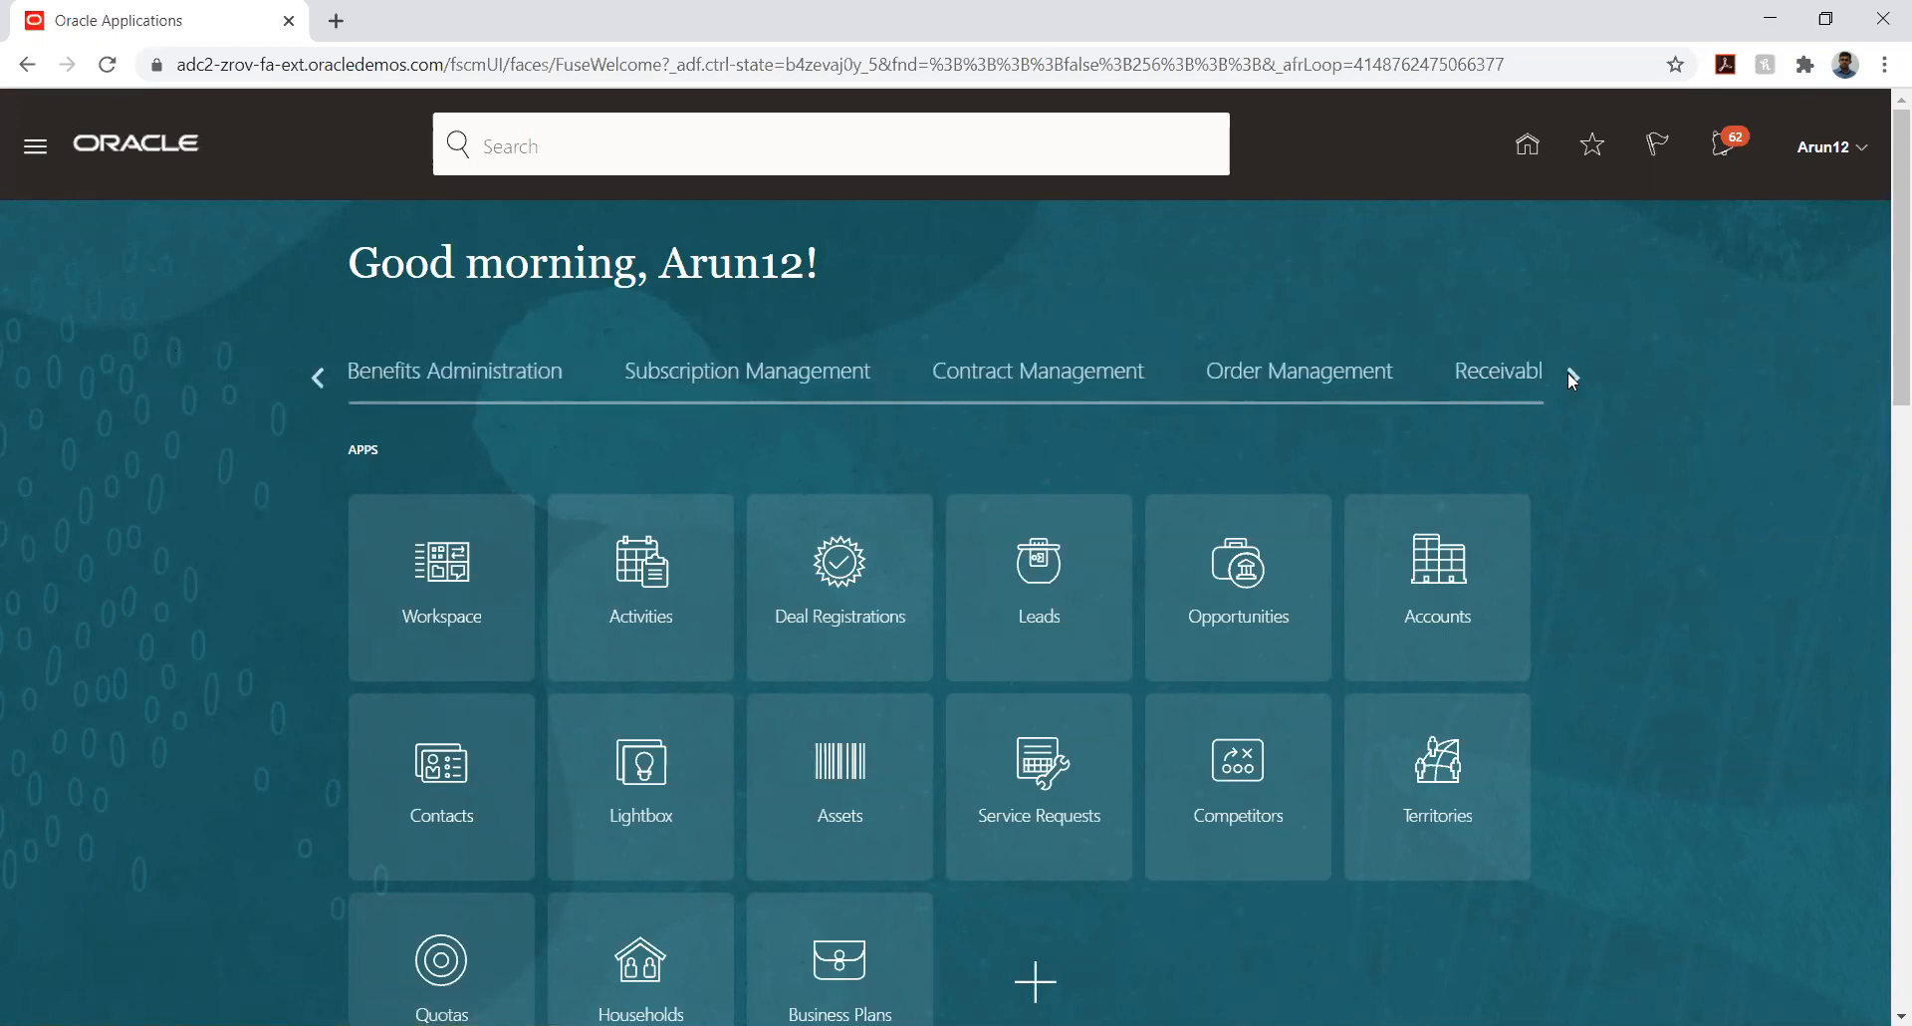
{"action": "left_click", "coordinate": [1569, 378]}
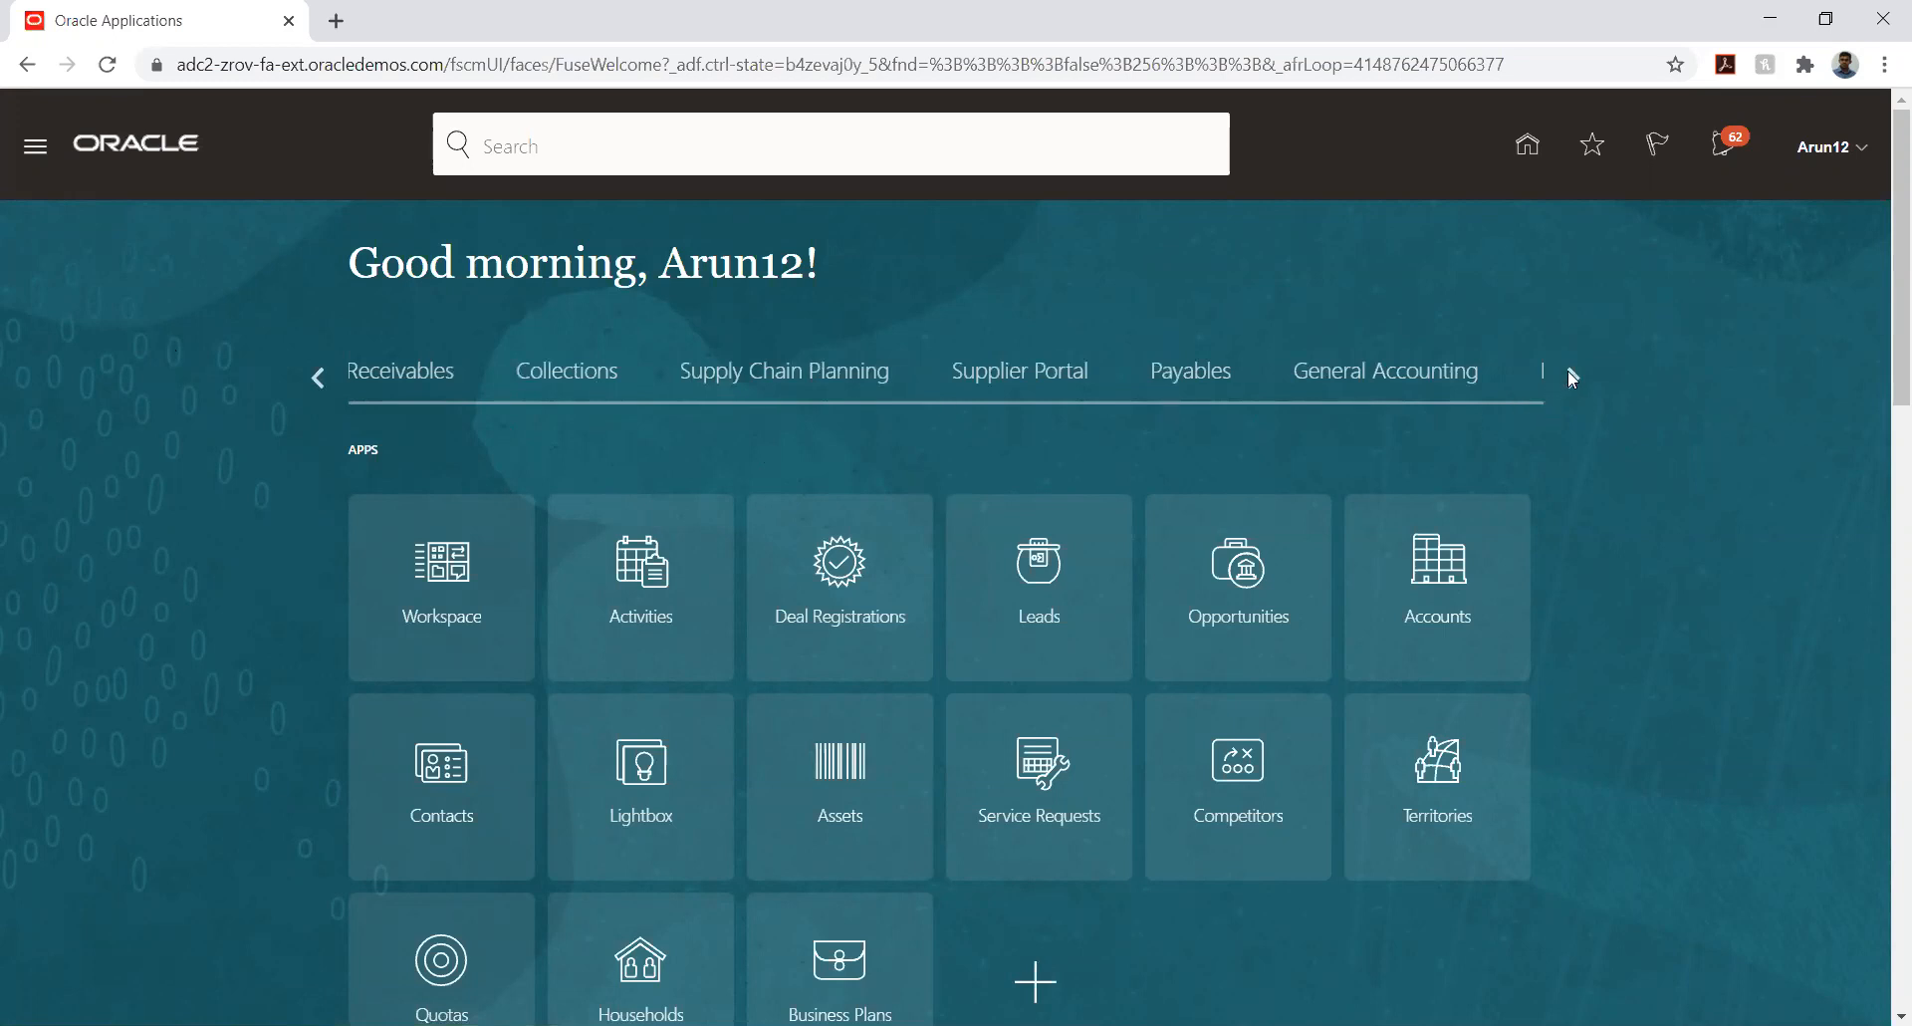
{"action": "left_click", "coordinate": [320, 376]}
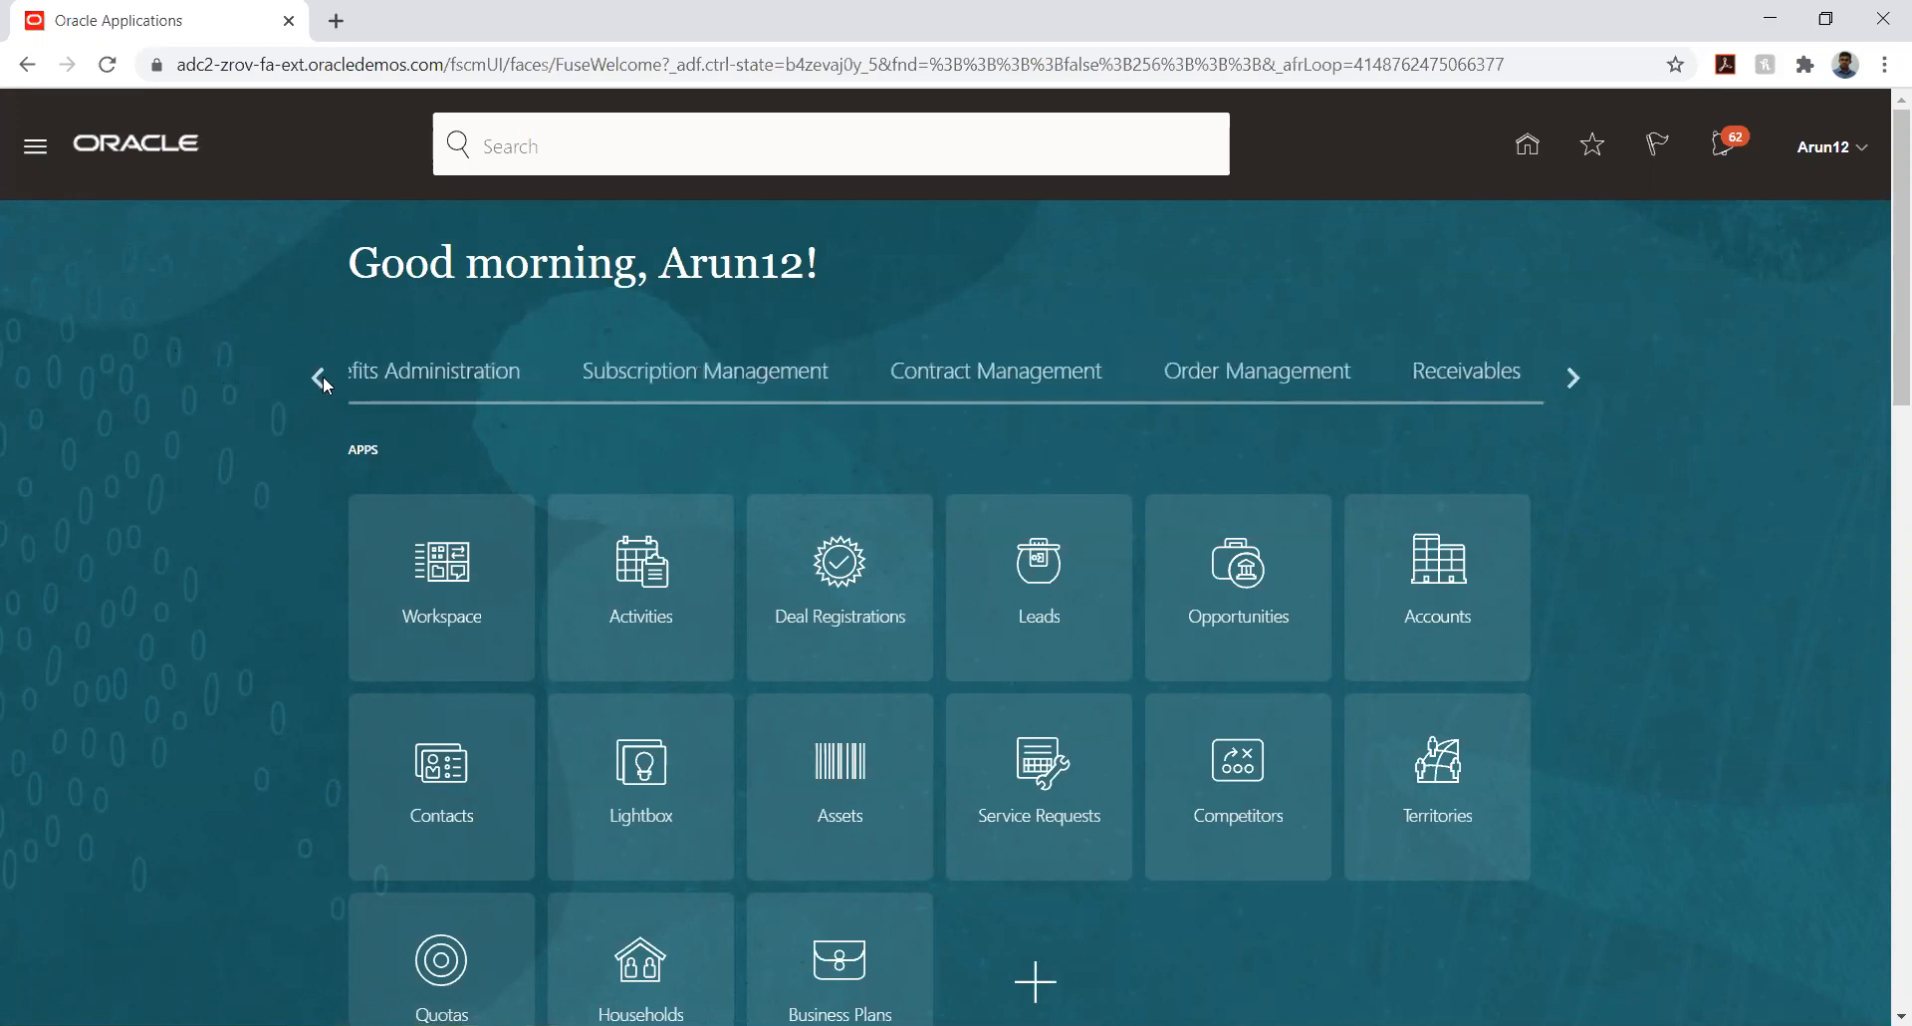
{"action": "left_click", "coordinate": [322, 376]}
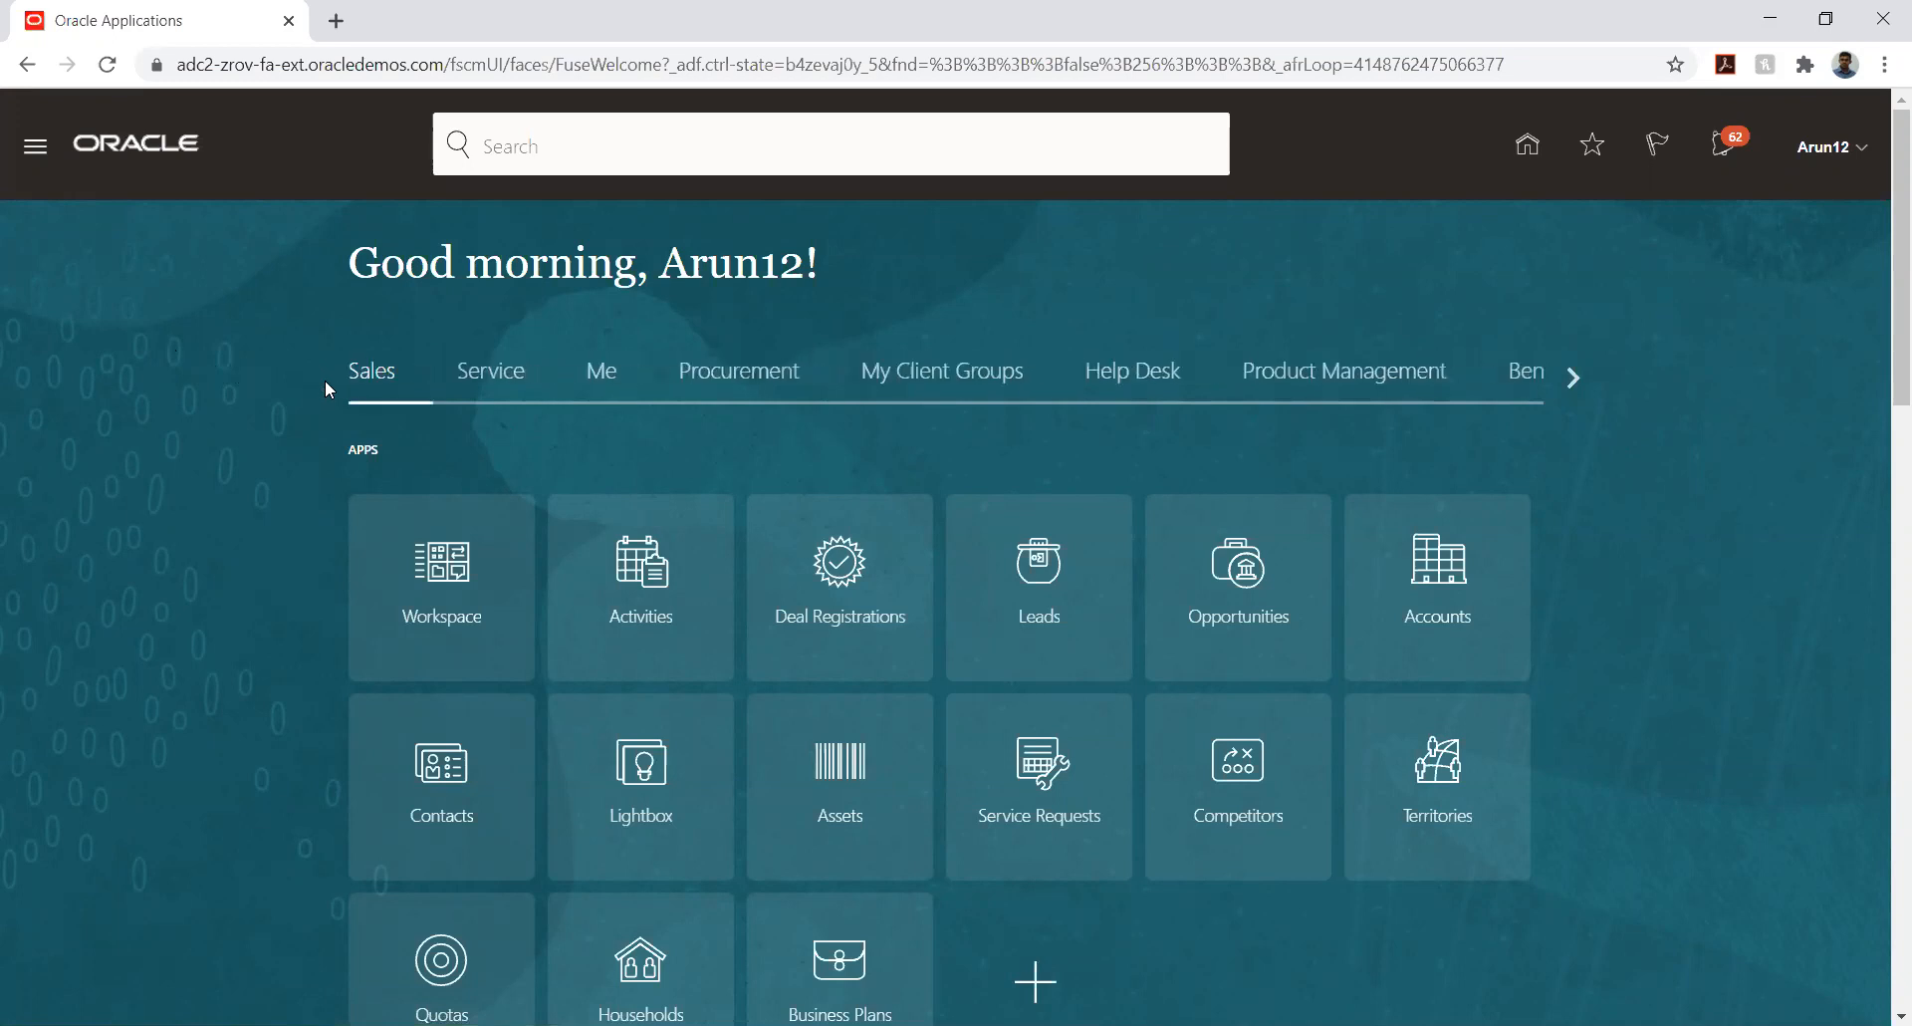
{"action": "left_click", "coordinate": [601, 379]}
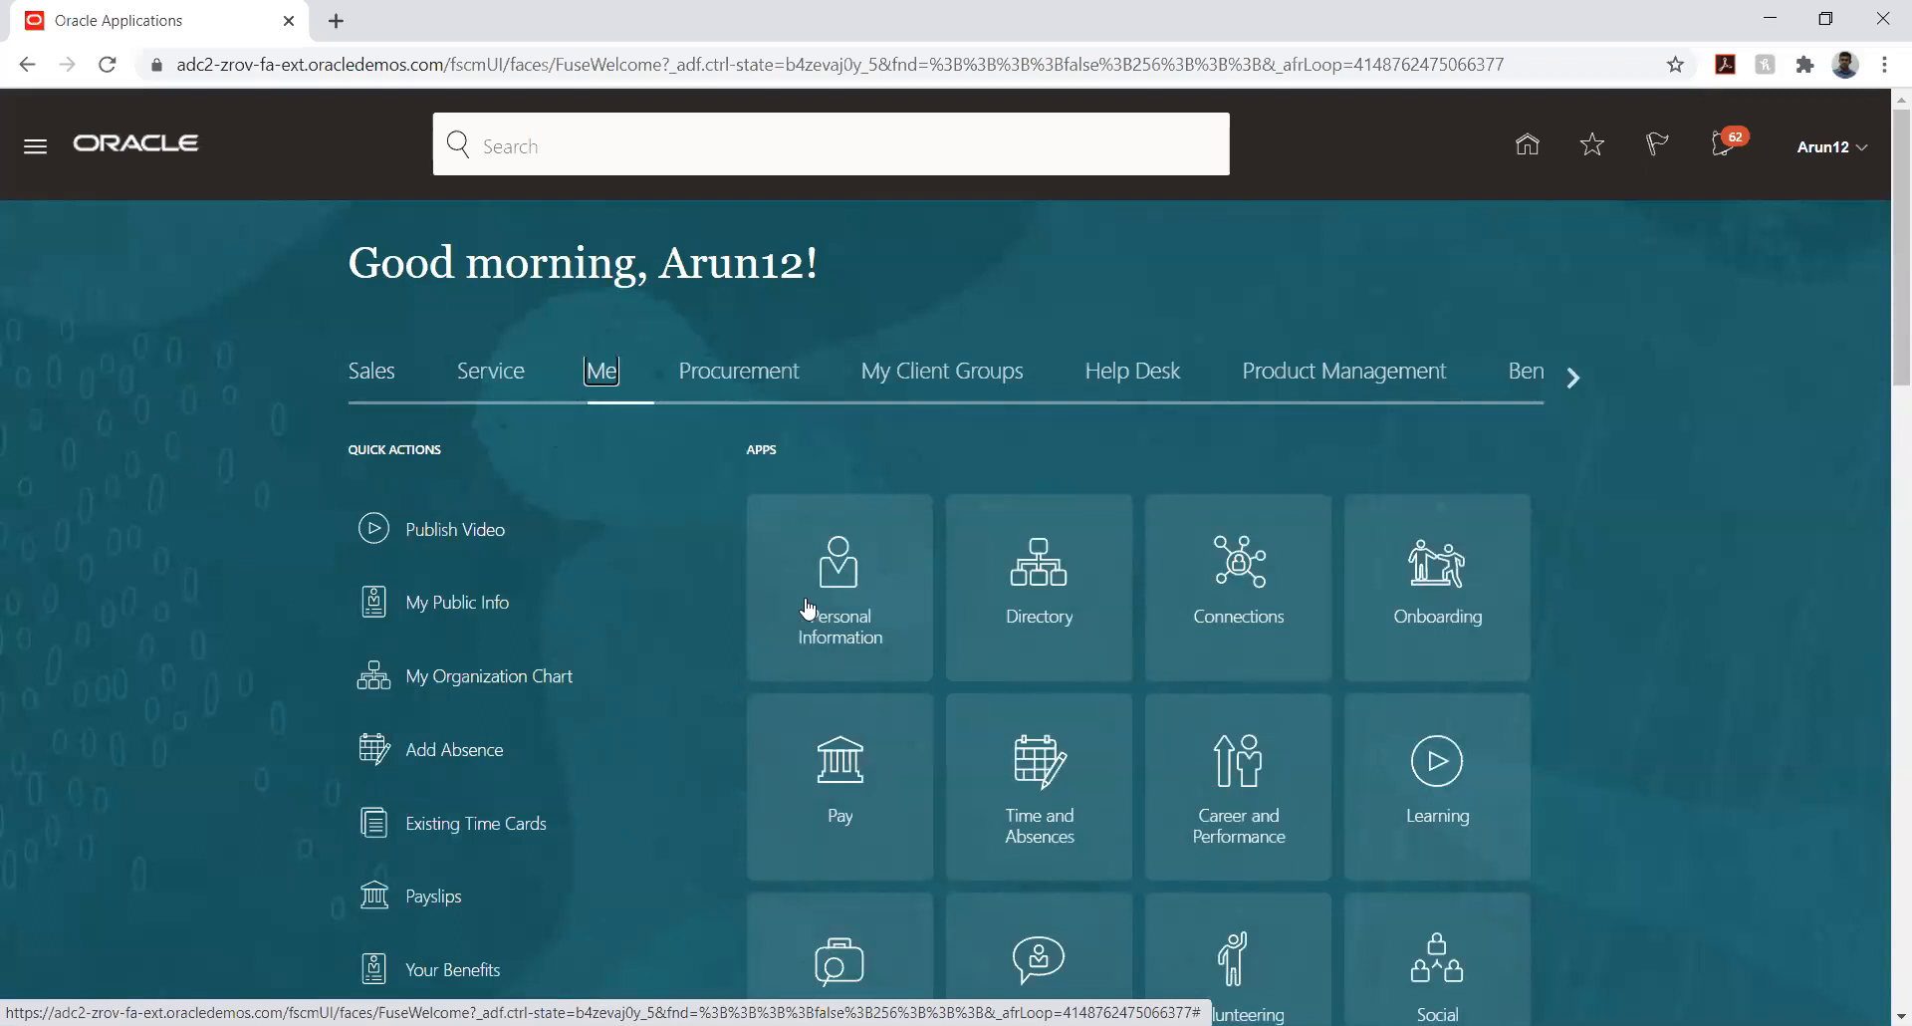
{"action": "scroll", "coordinate": [718, 657], "scroll_direction": "down", "scroll_amount": 2}
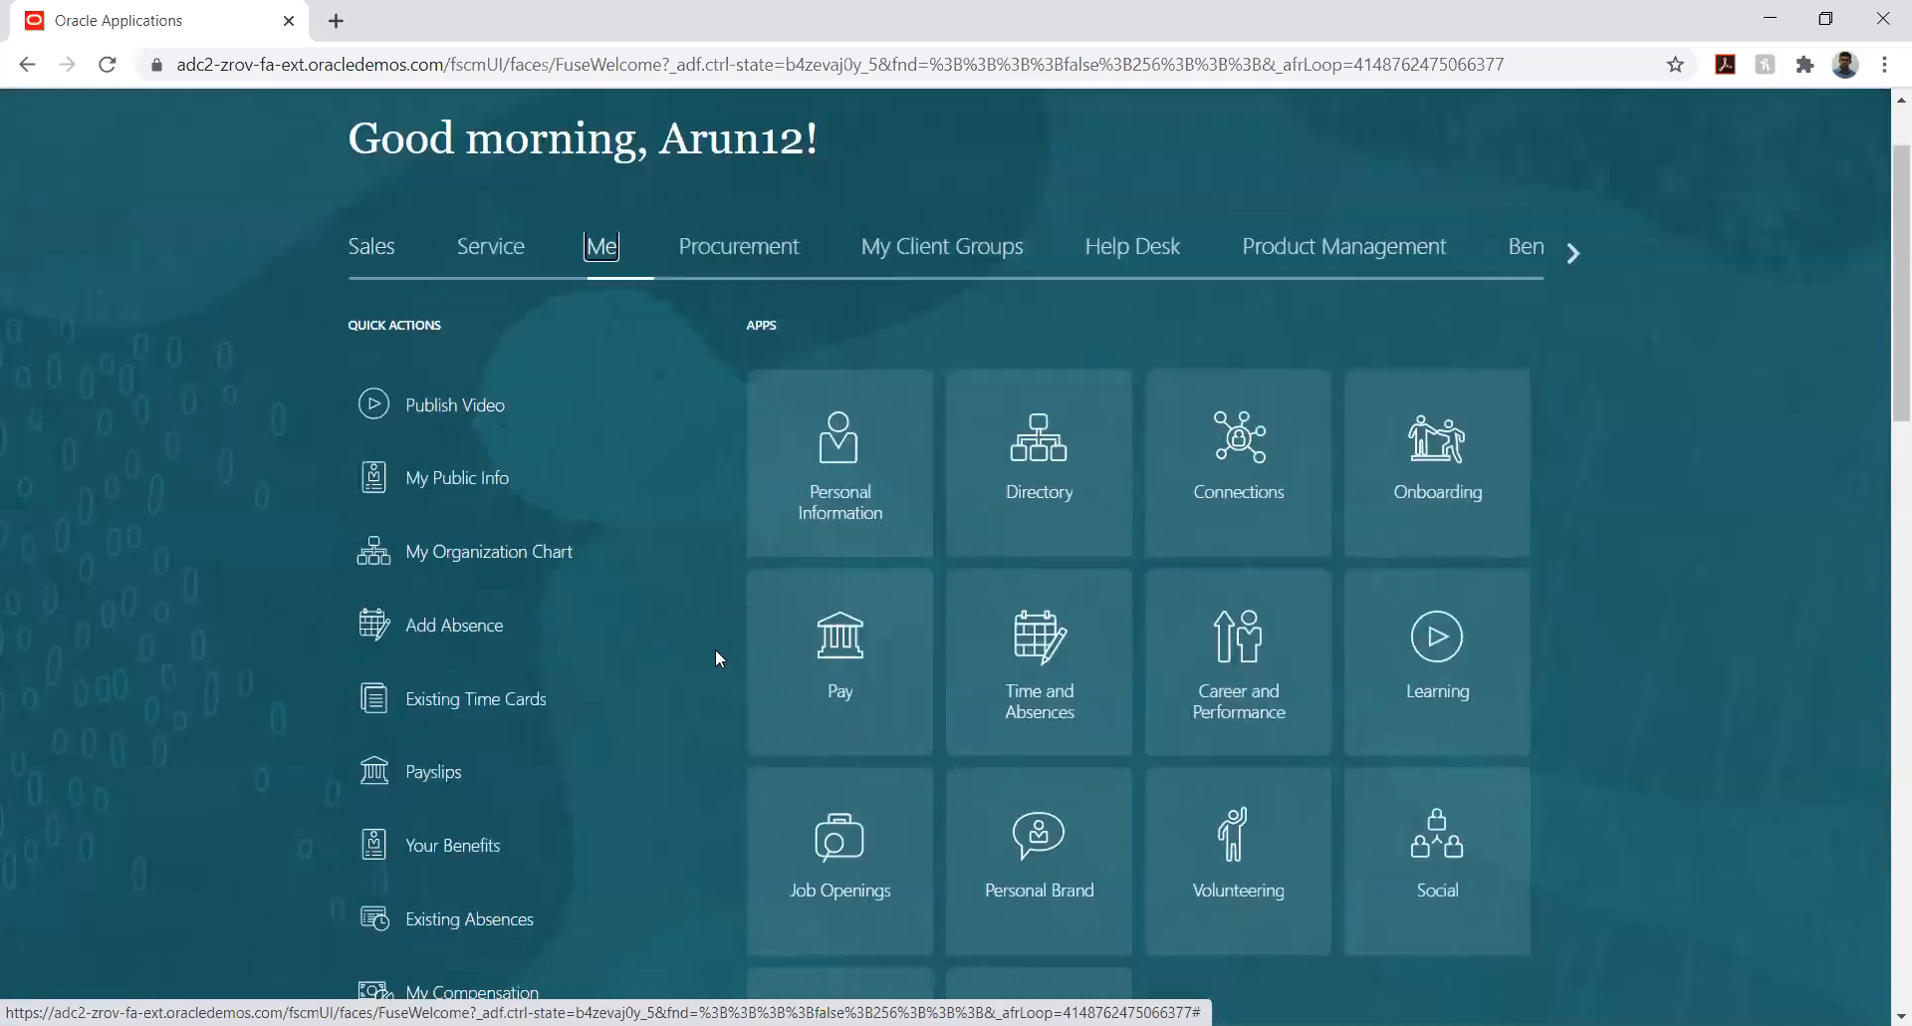
{"action": "scroll", "coordinate": [713, 648], "scroll_direction": "down", "scroll_amount": 4}
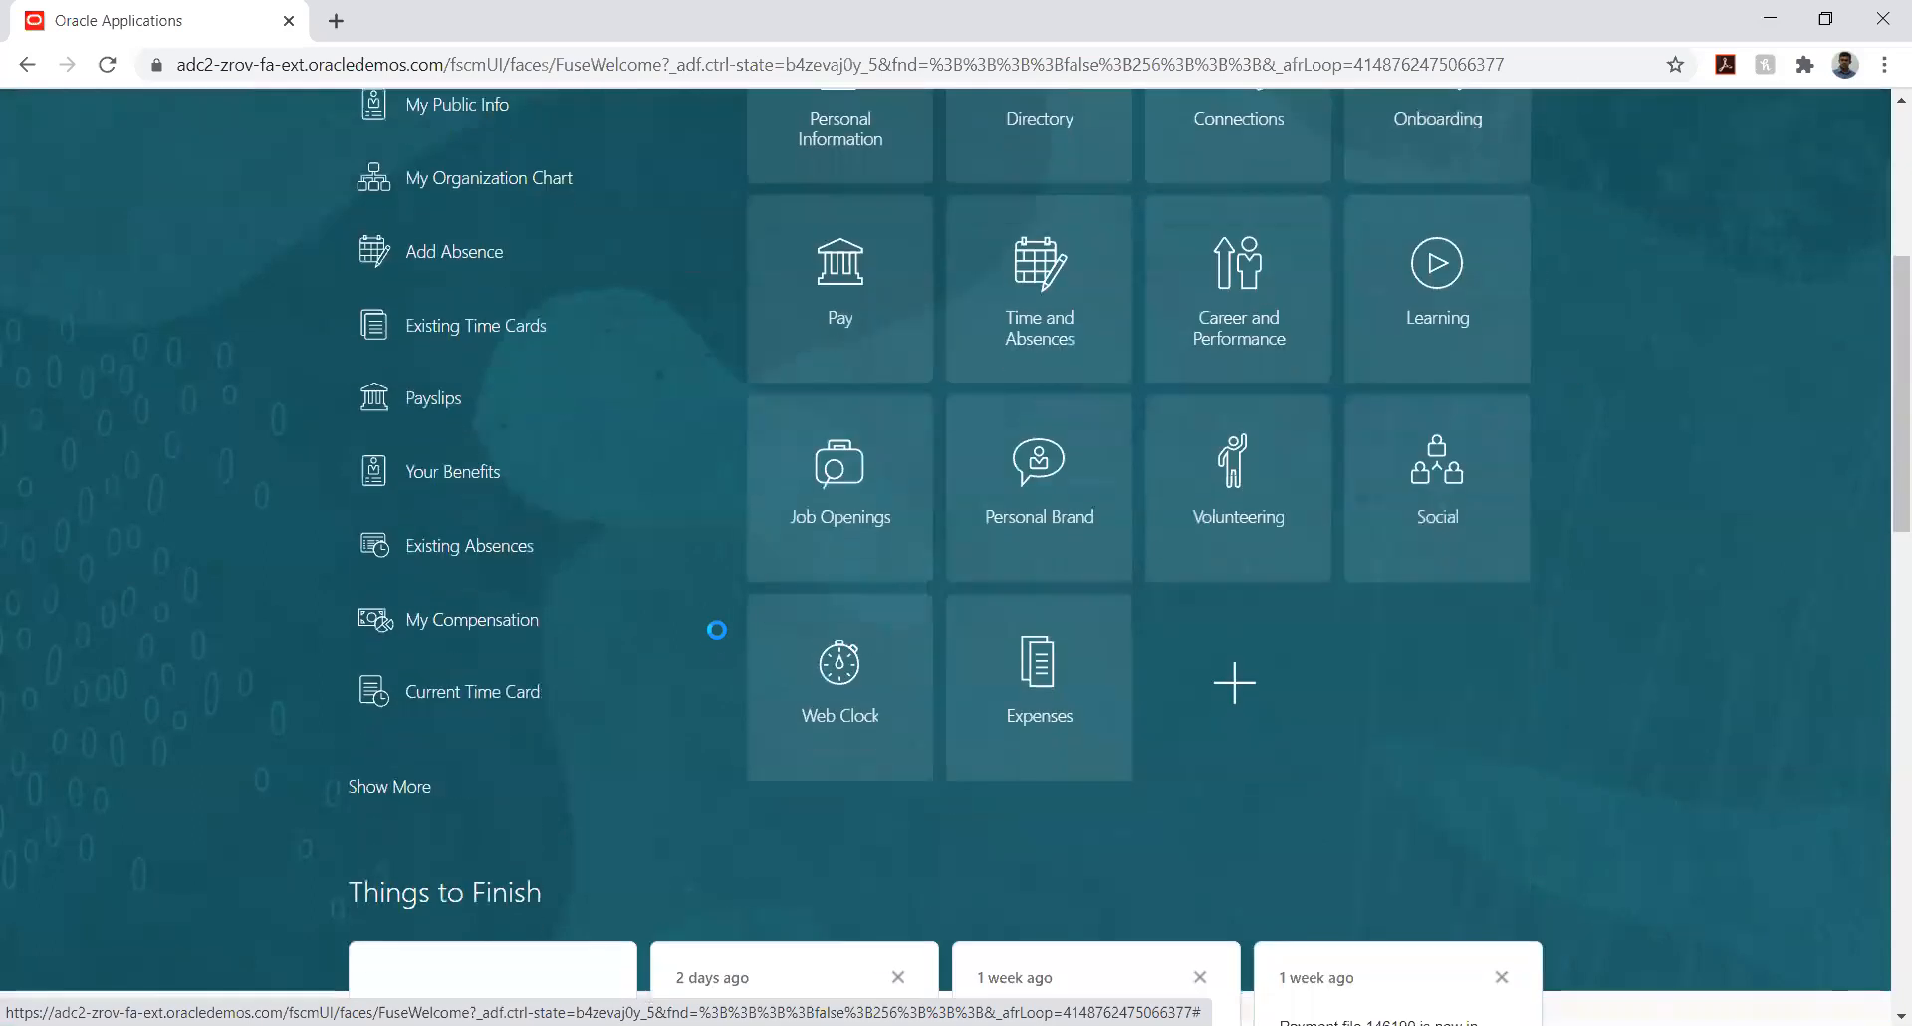
{"action": "scroll", "coordinate": [719, 624], "scroll_direction": "up", "scroll_amount": 2}
{"action": "scroll", "coordinate": [719, 625], "scroll_direction": "up", "scroll_amount": 3}
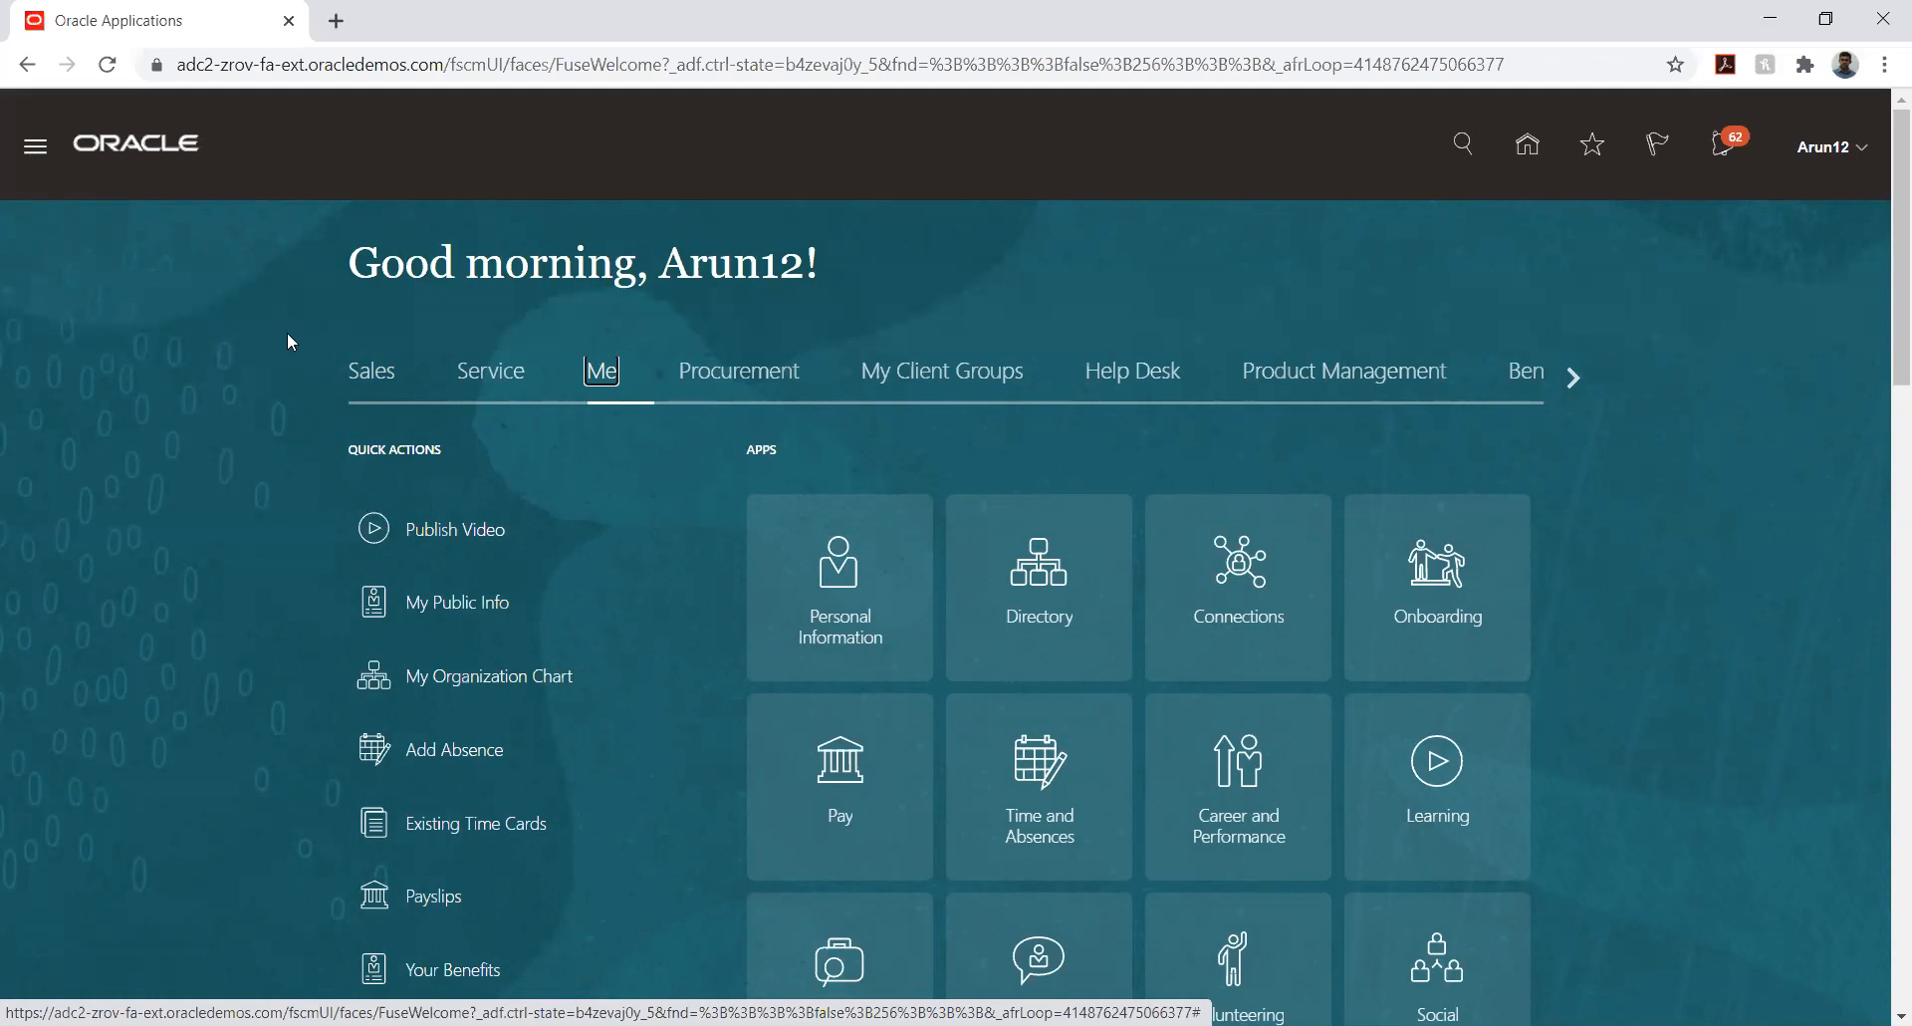
- Open the Security Console from the Tools group, dismiss the warning and go to the user accounts
{"action": "left_click", "coordinate": [35, 146]}
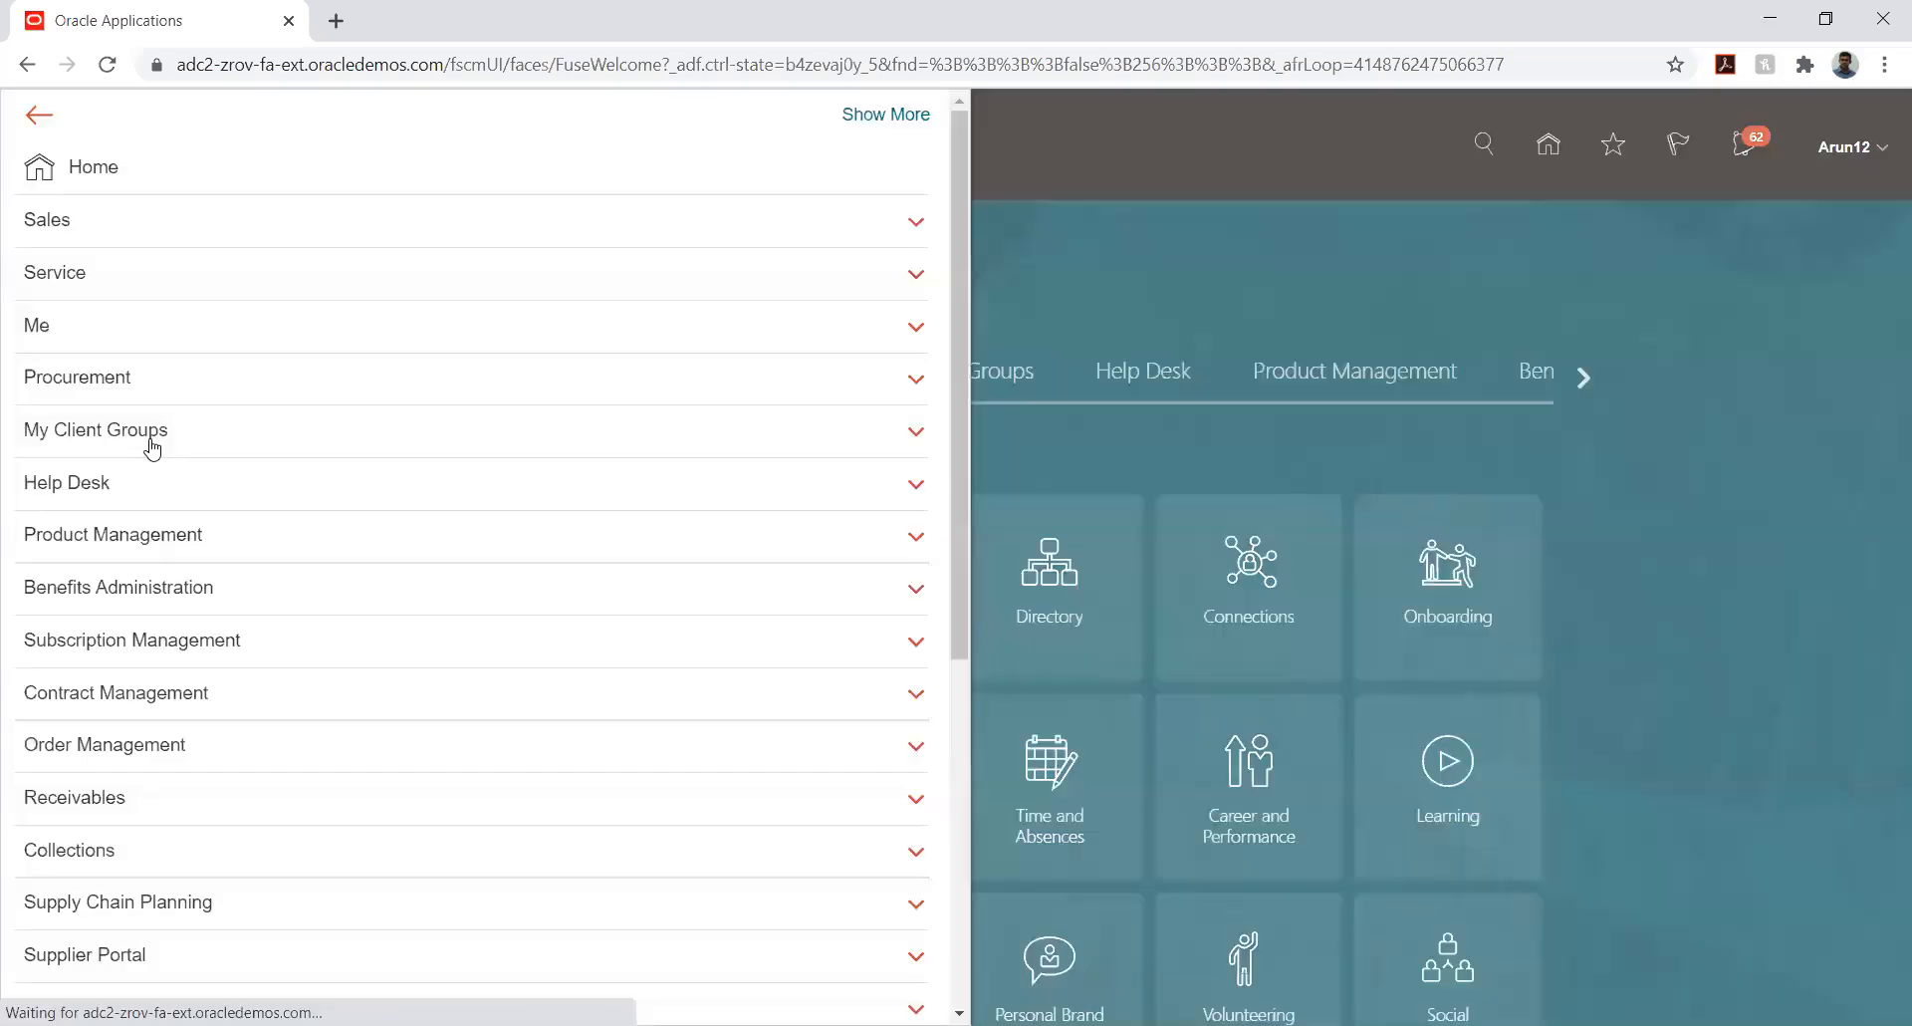
{"action": "scroll", "coordinate": [558, 494], "scroll_direction": "down", "scroll_amount": 5}
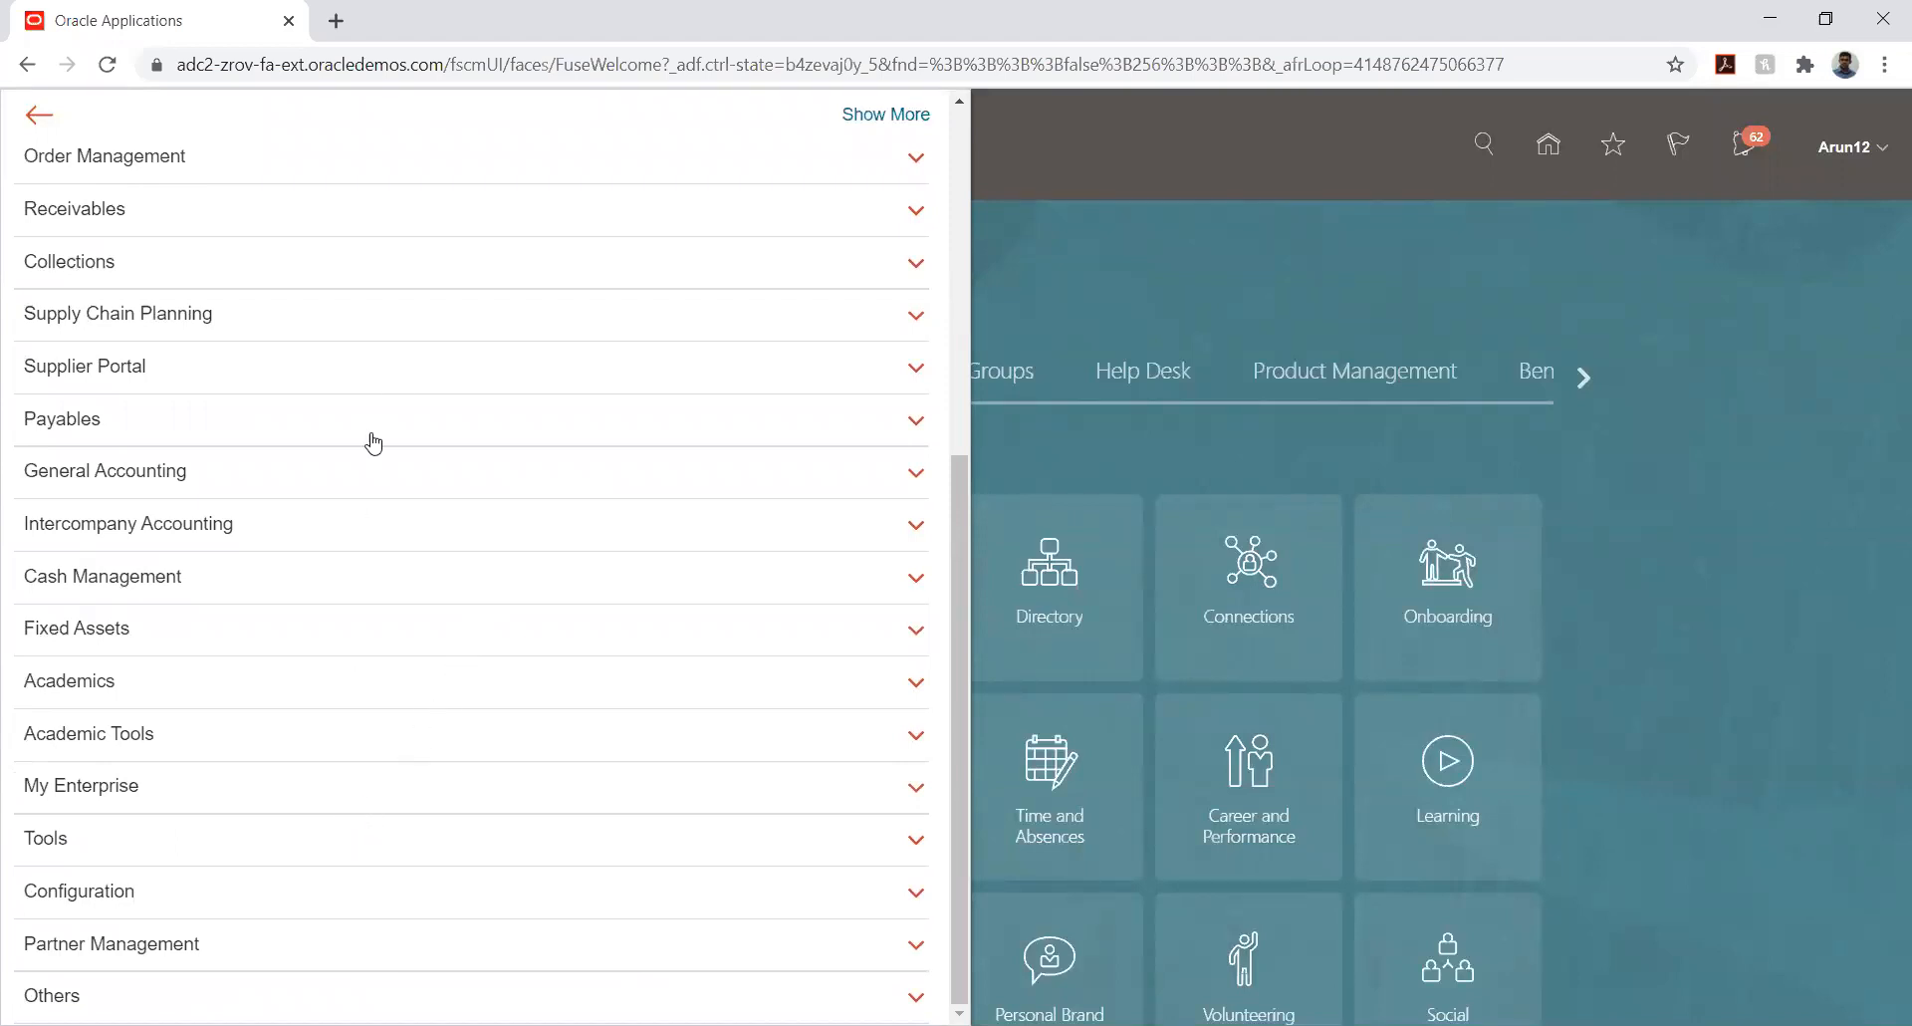
{"action": "left_click", "coordinate": [187, 861]}
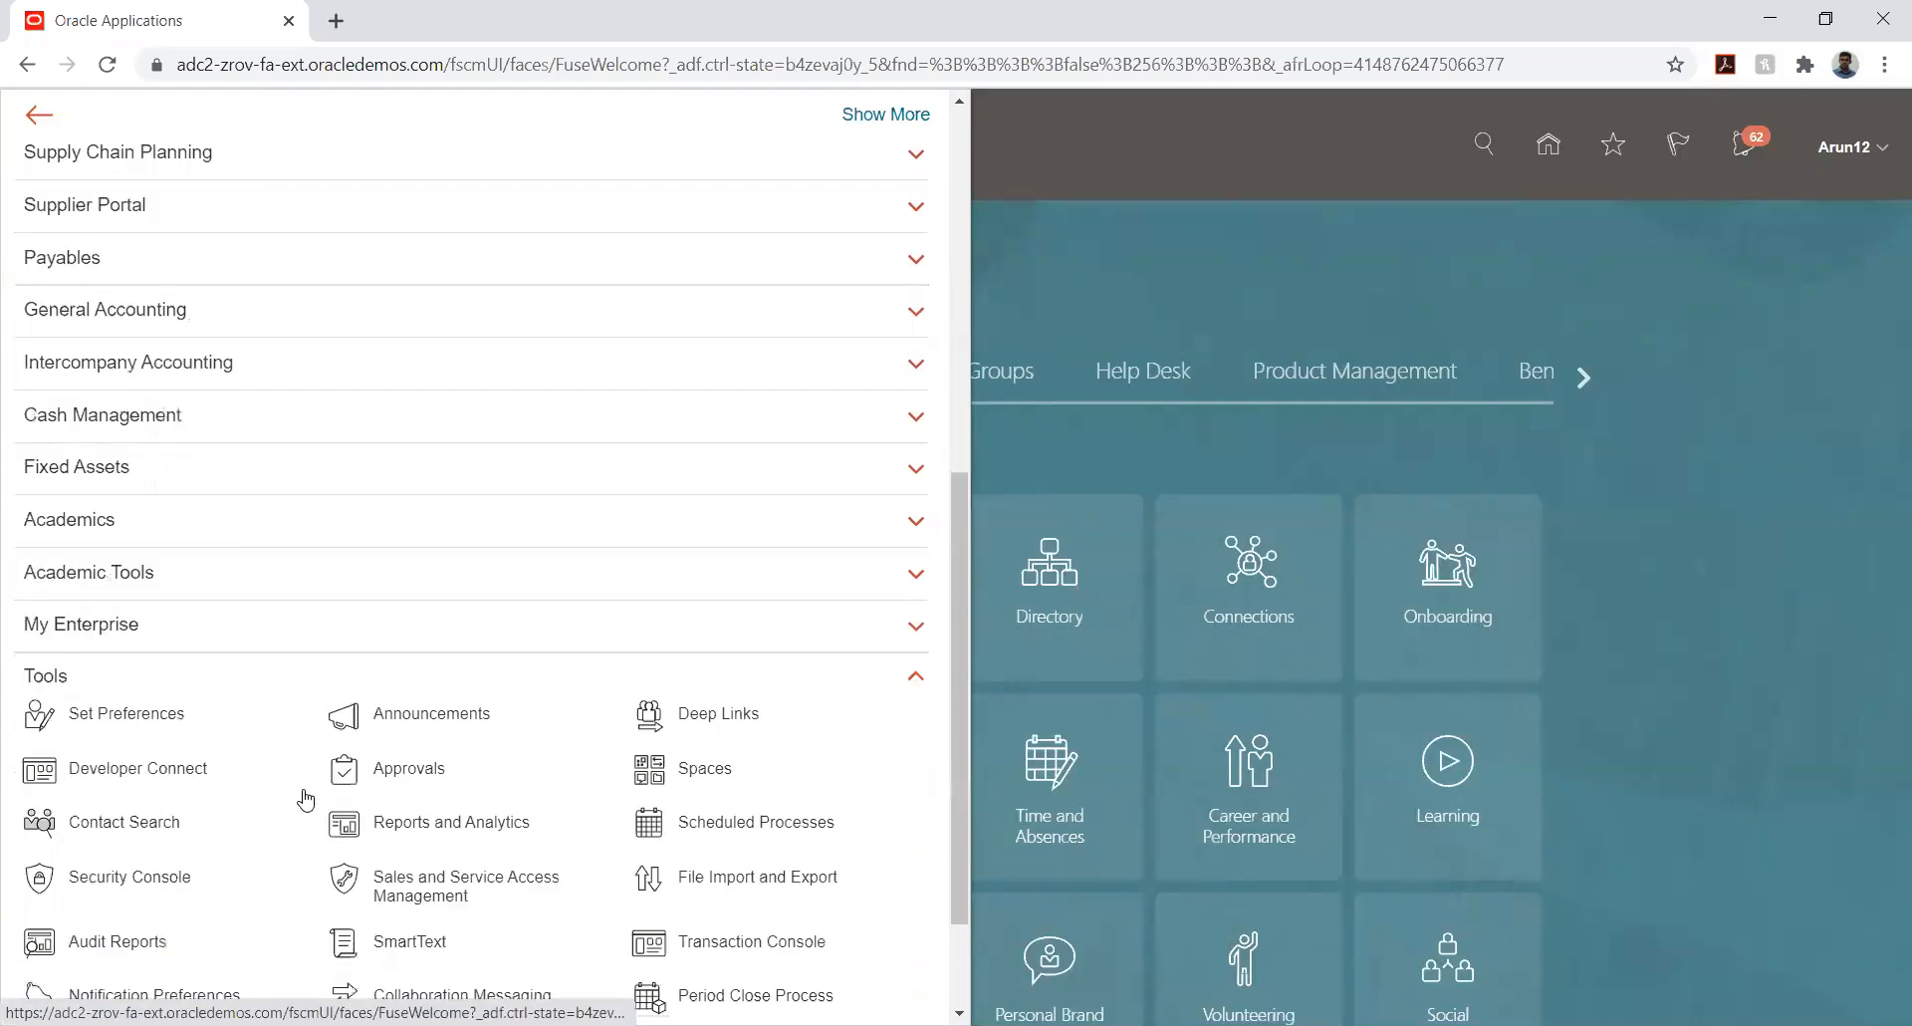
{"action": "scroll", "coordinate": [558, 715], "scroll_direction": "down", "scroll_amount": 2}
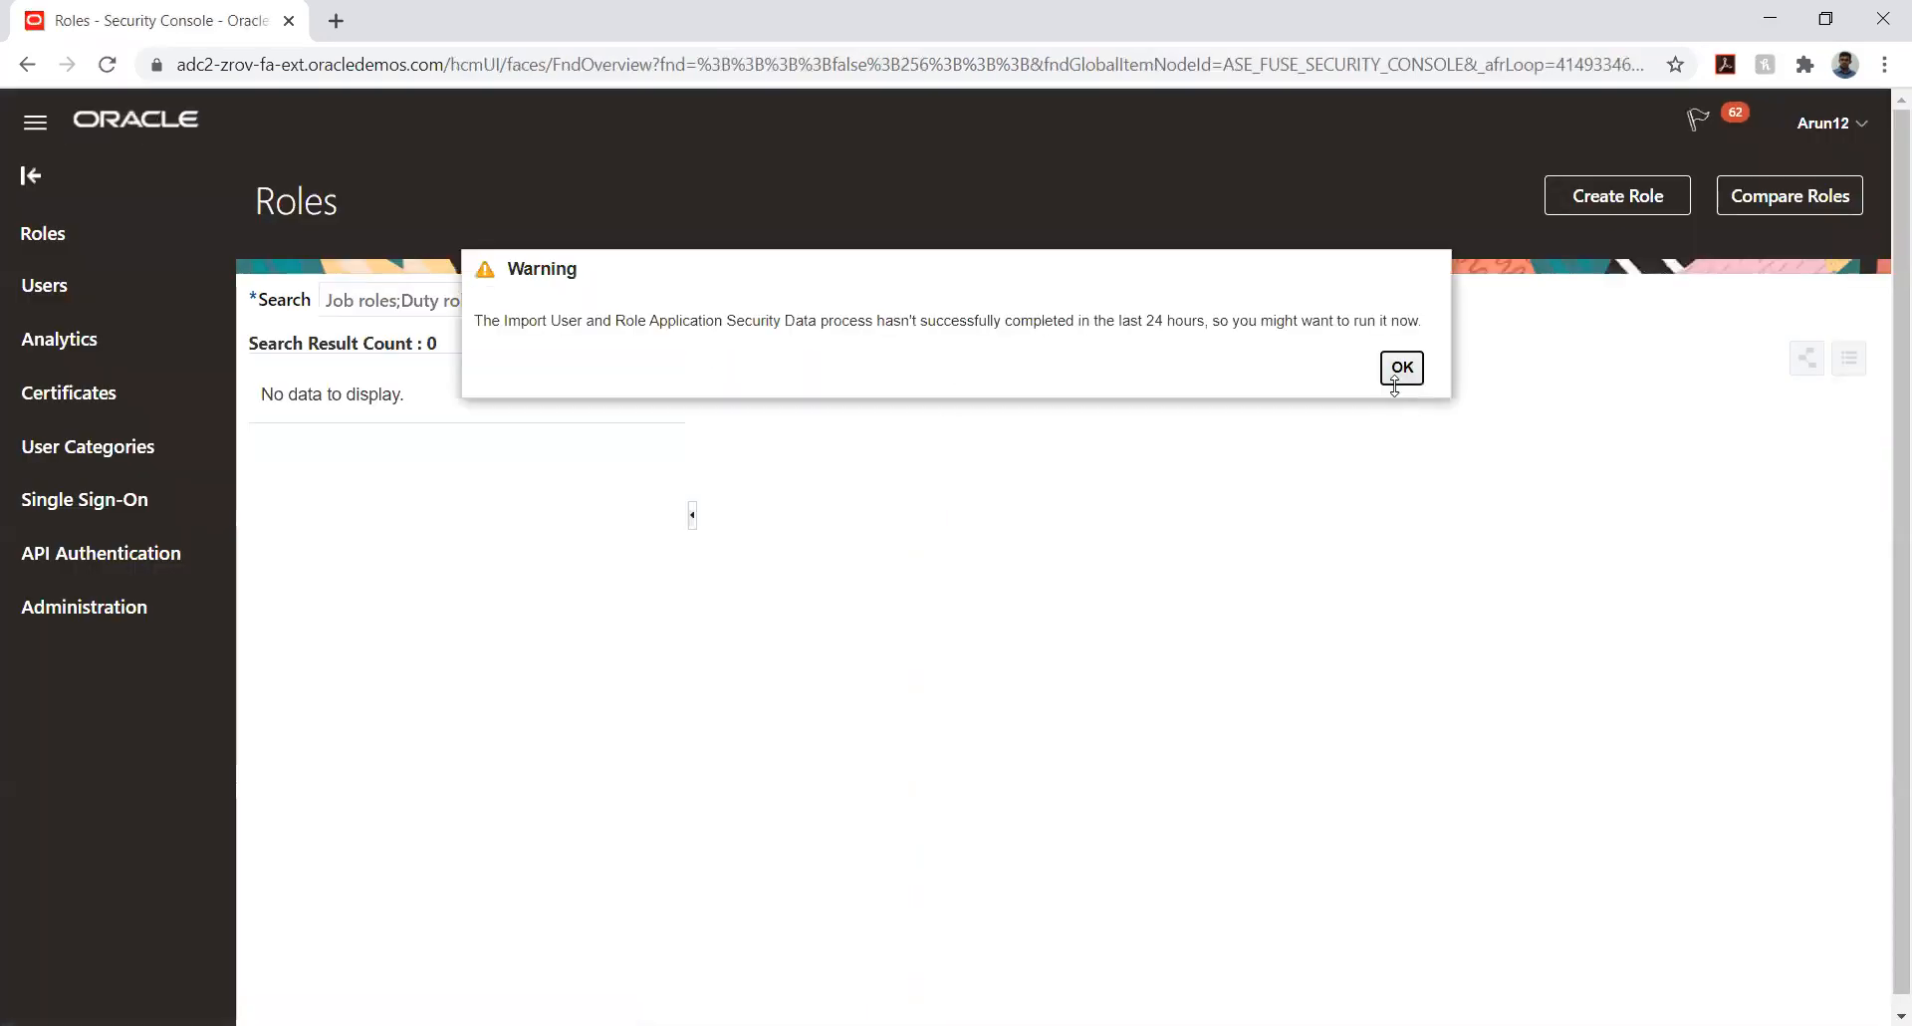
{"action": "left_click", "coordinate": [1398, 488]}
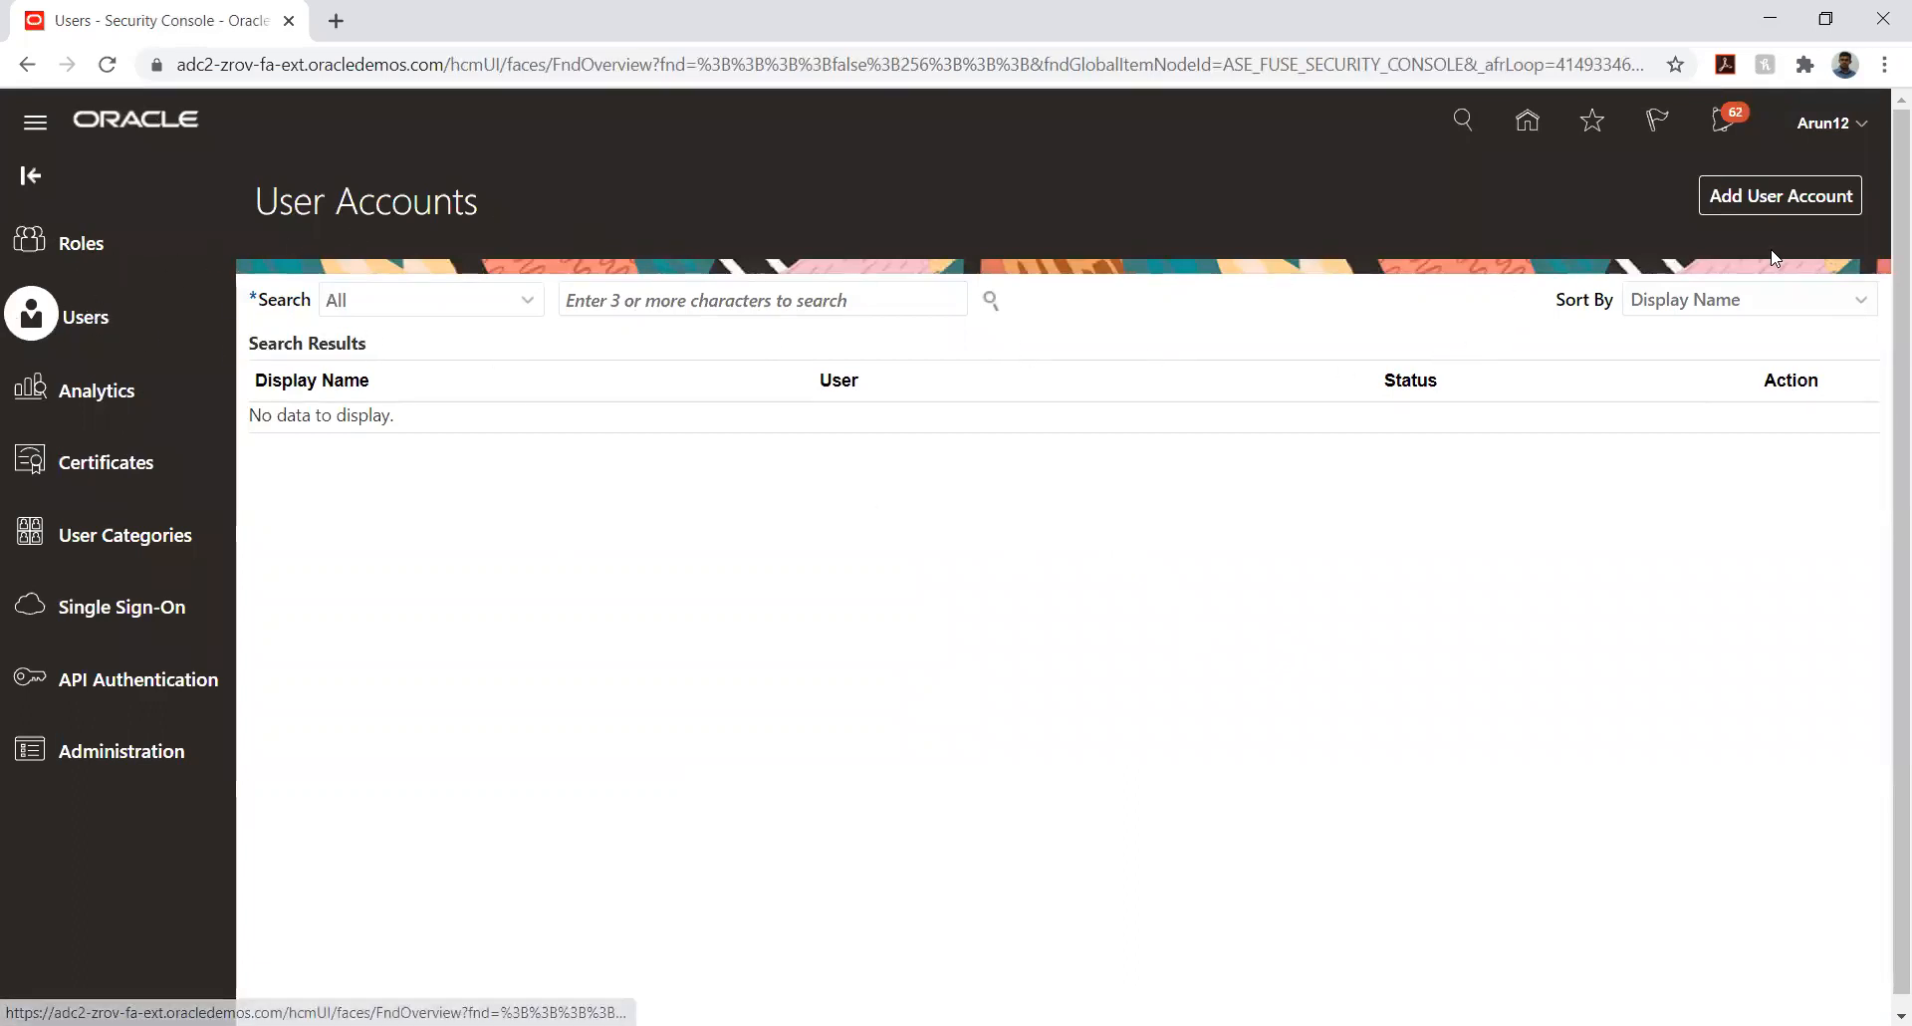
- Start a new user account and fill in the user's last name and e-mail address
{"action": "left_click", "coordinate": [1742, 198]}
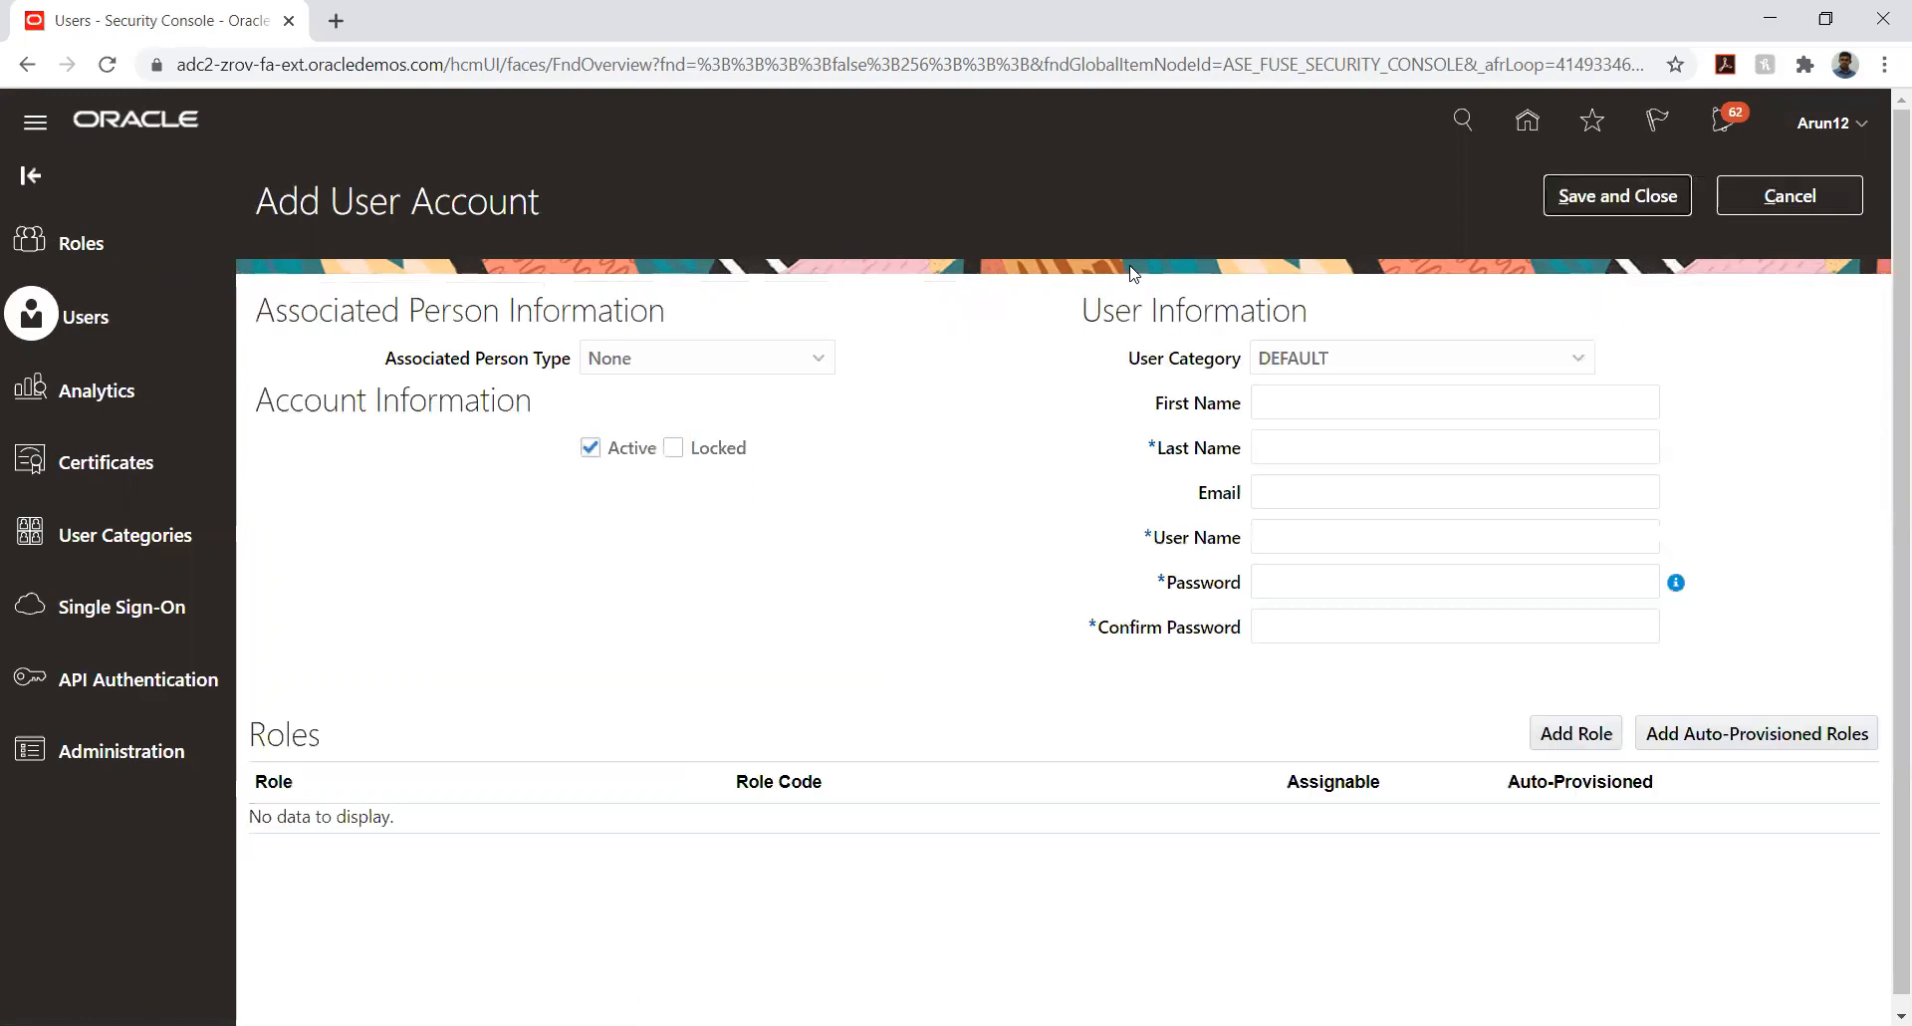
{"action": "left_click", "coordinate": [1318, 442]}
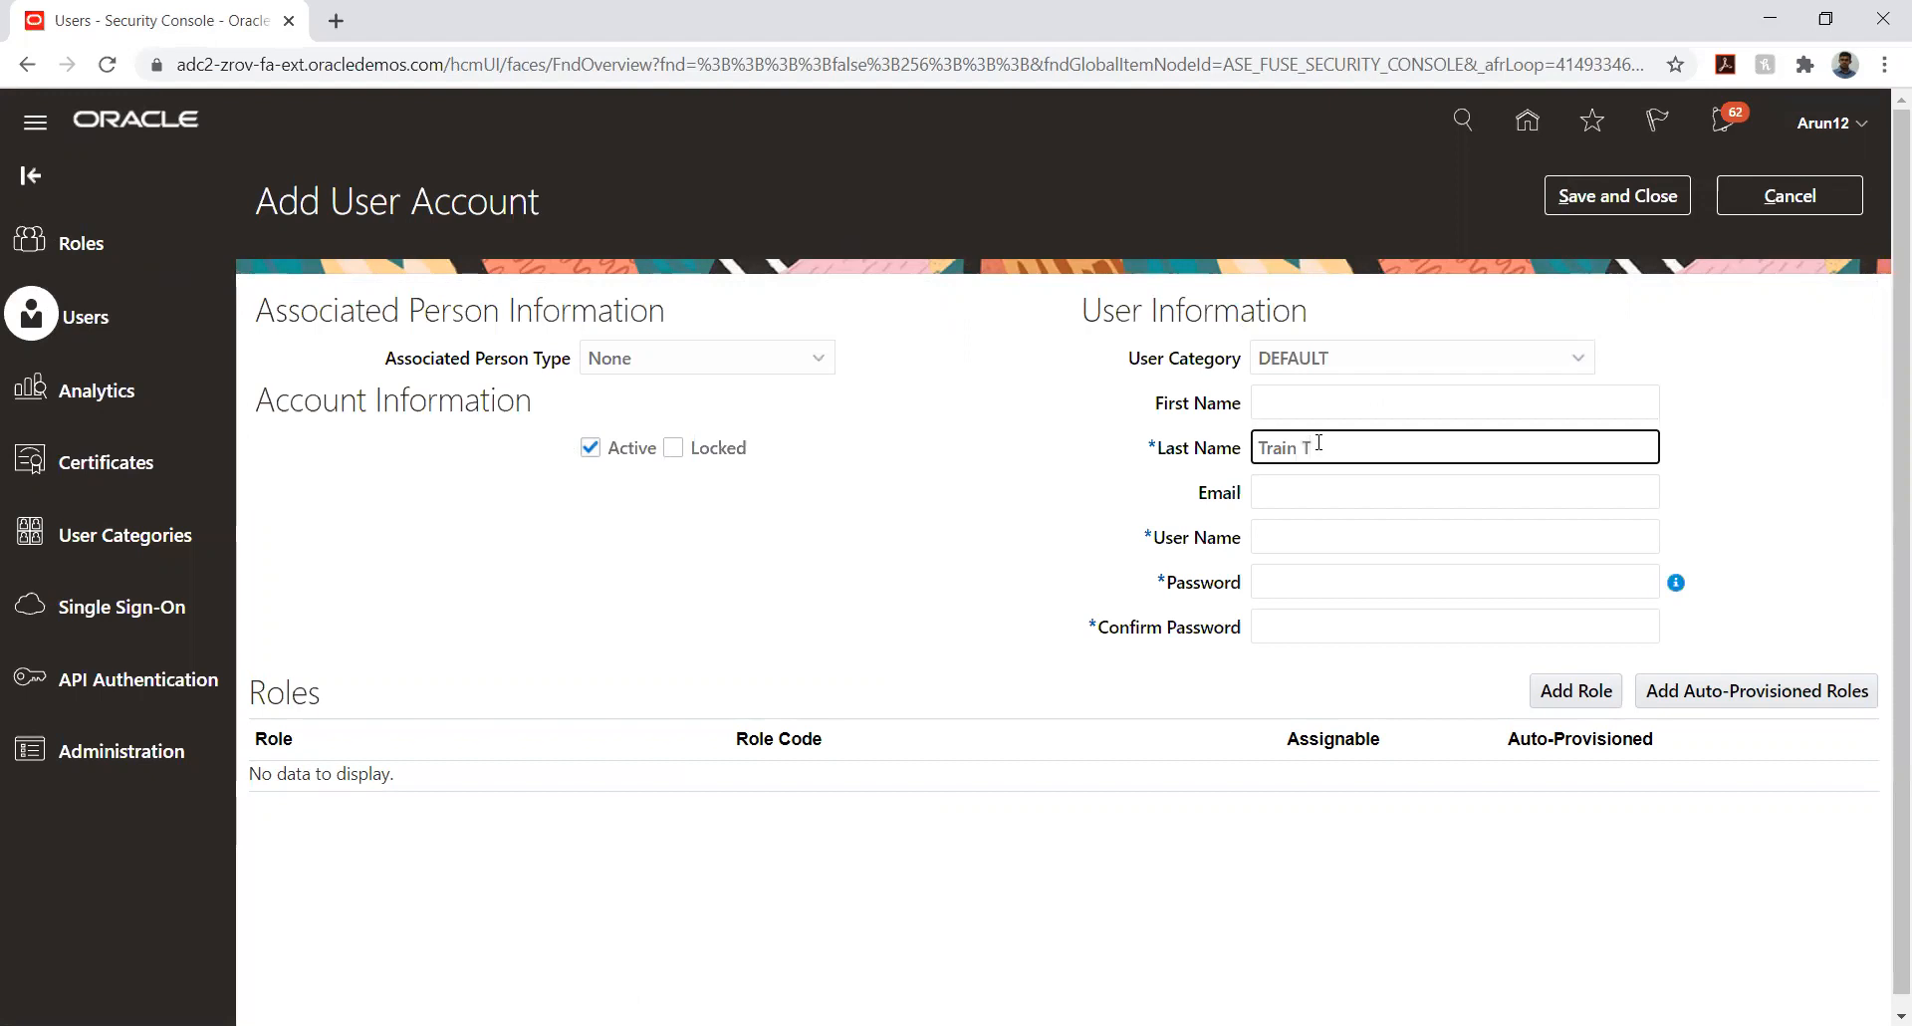
{"action": "type", "text": "Train T Manager"}
{"action": "key", "text": "Tab"}
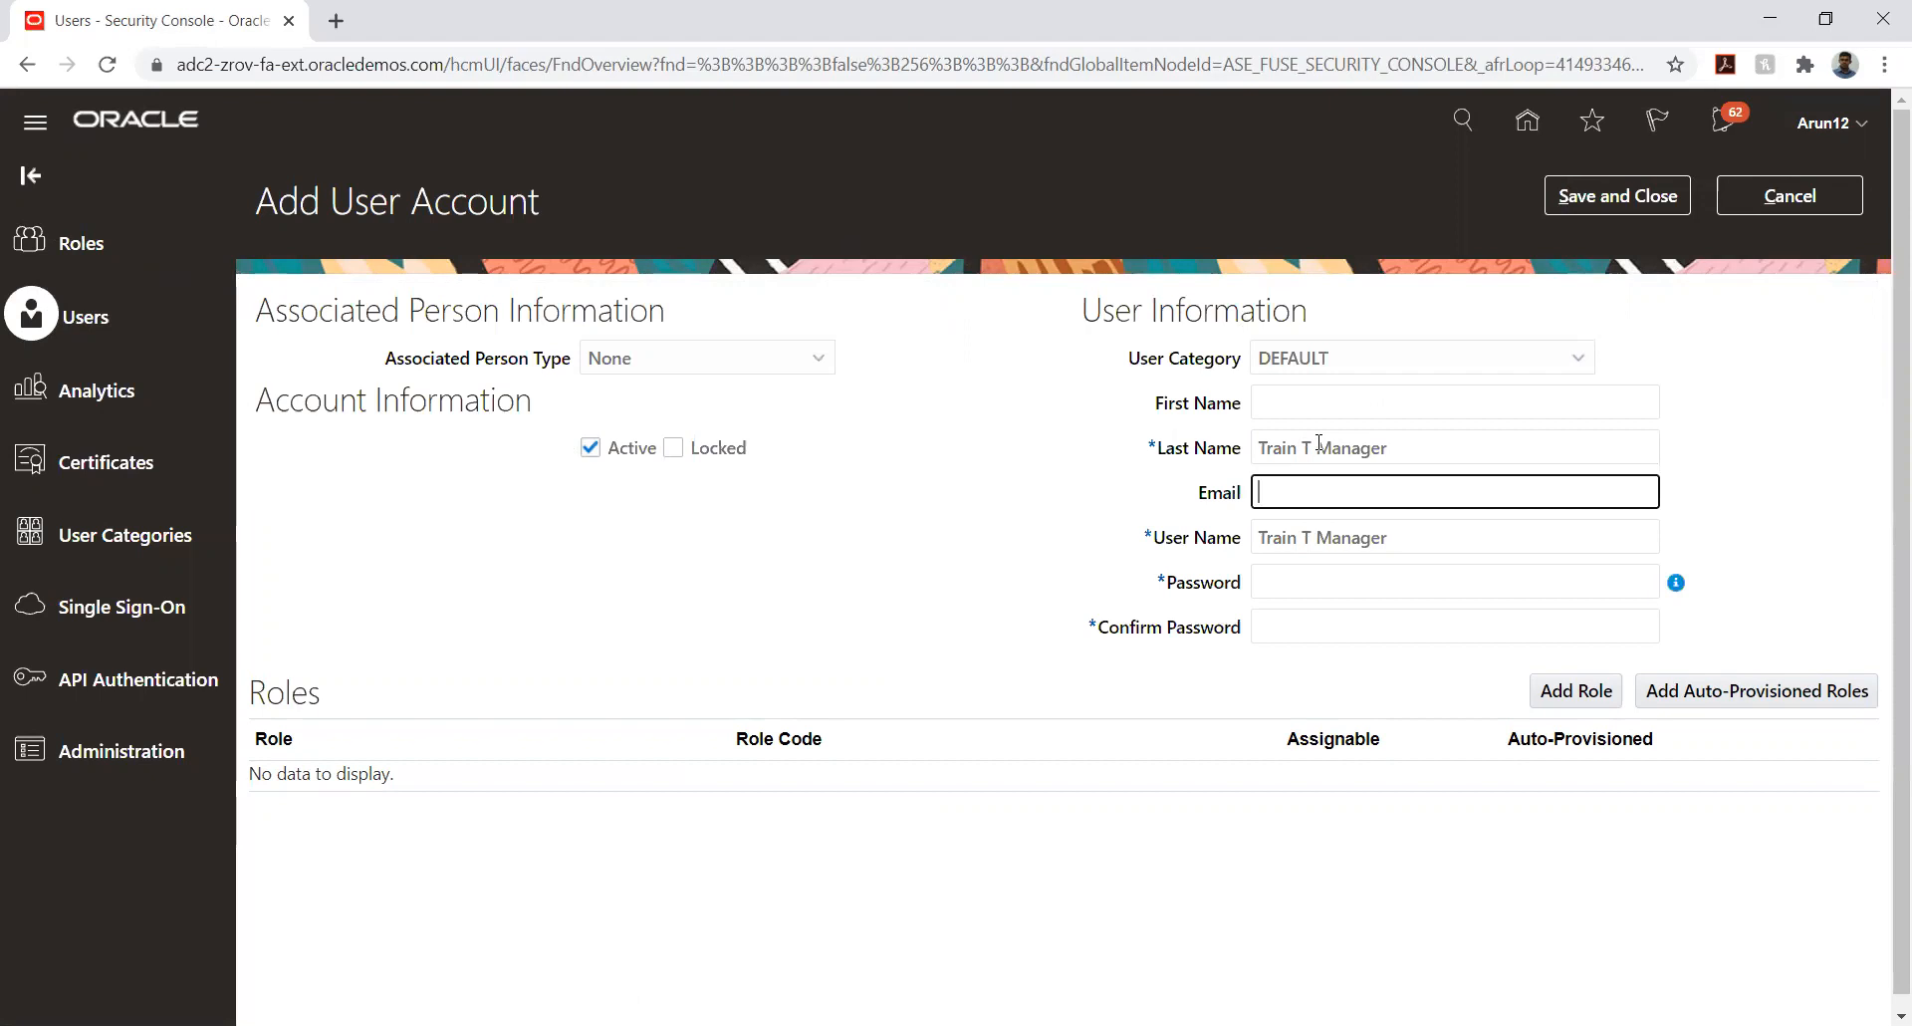
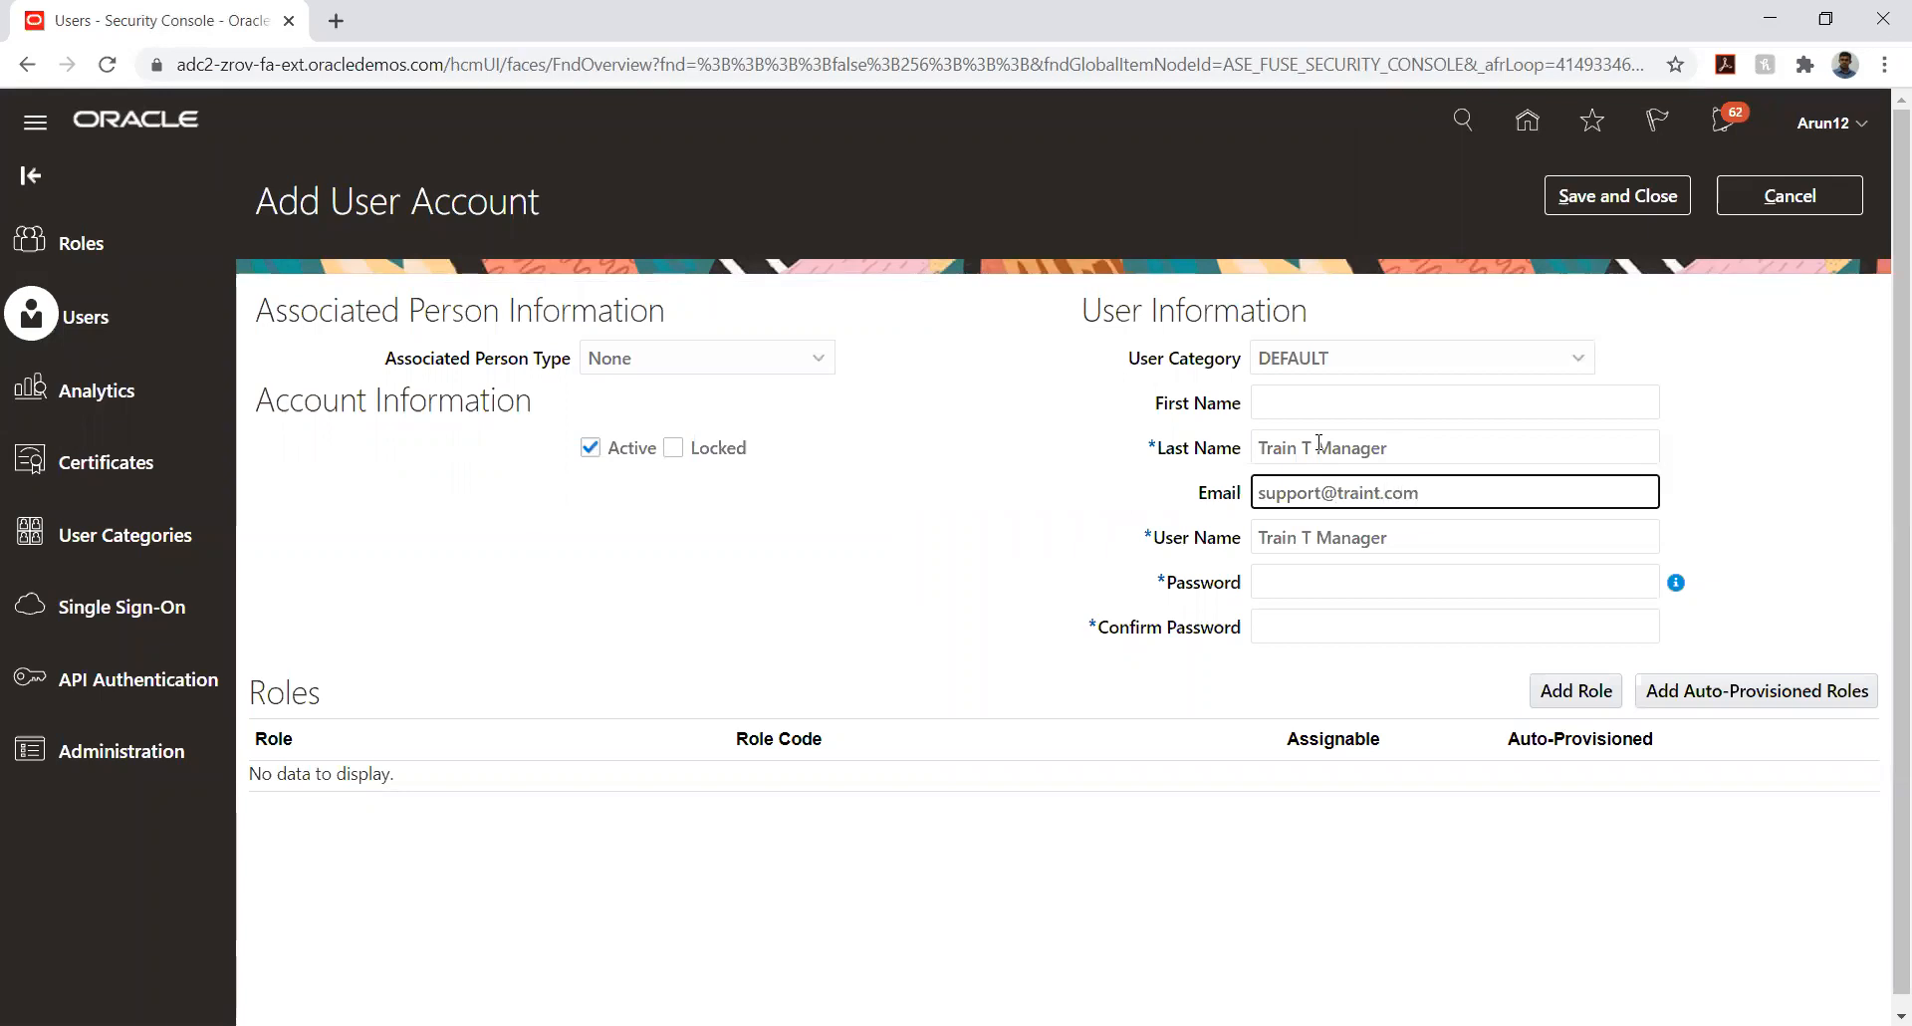
- Enter the account password and repeat it in the Confirm Password field
{"action": "key", "text": "Tab"}
{"action": "key", "text": "Tab"}
{"action": "type", "text": "Welco"}
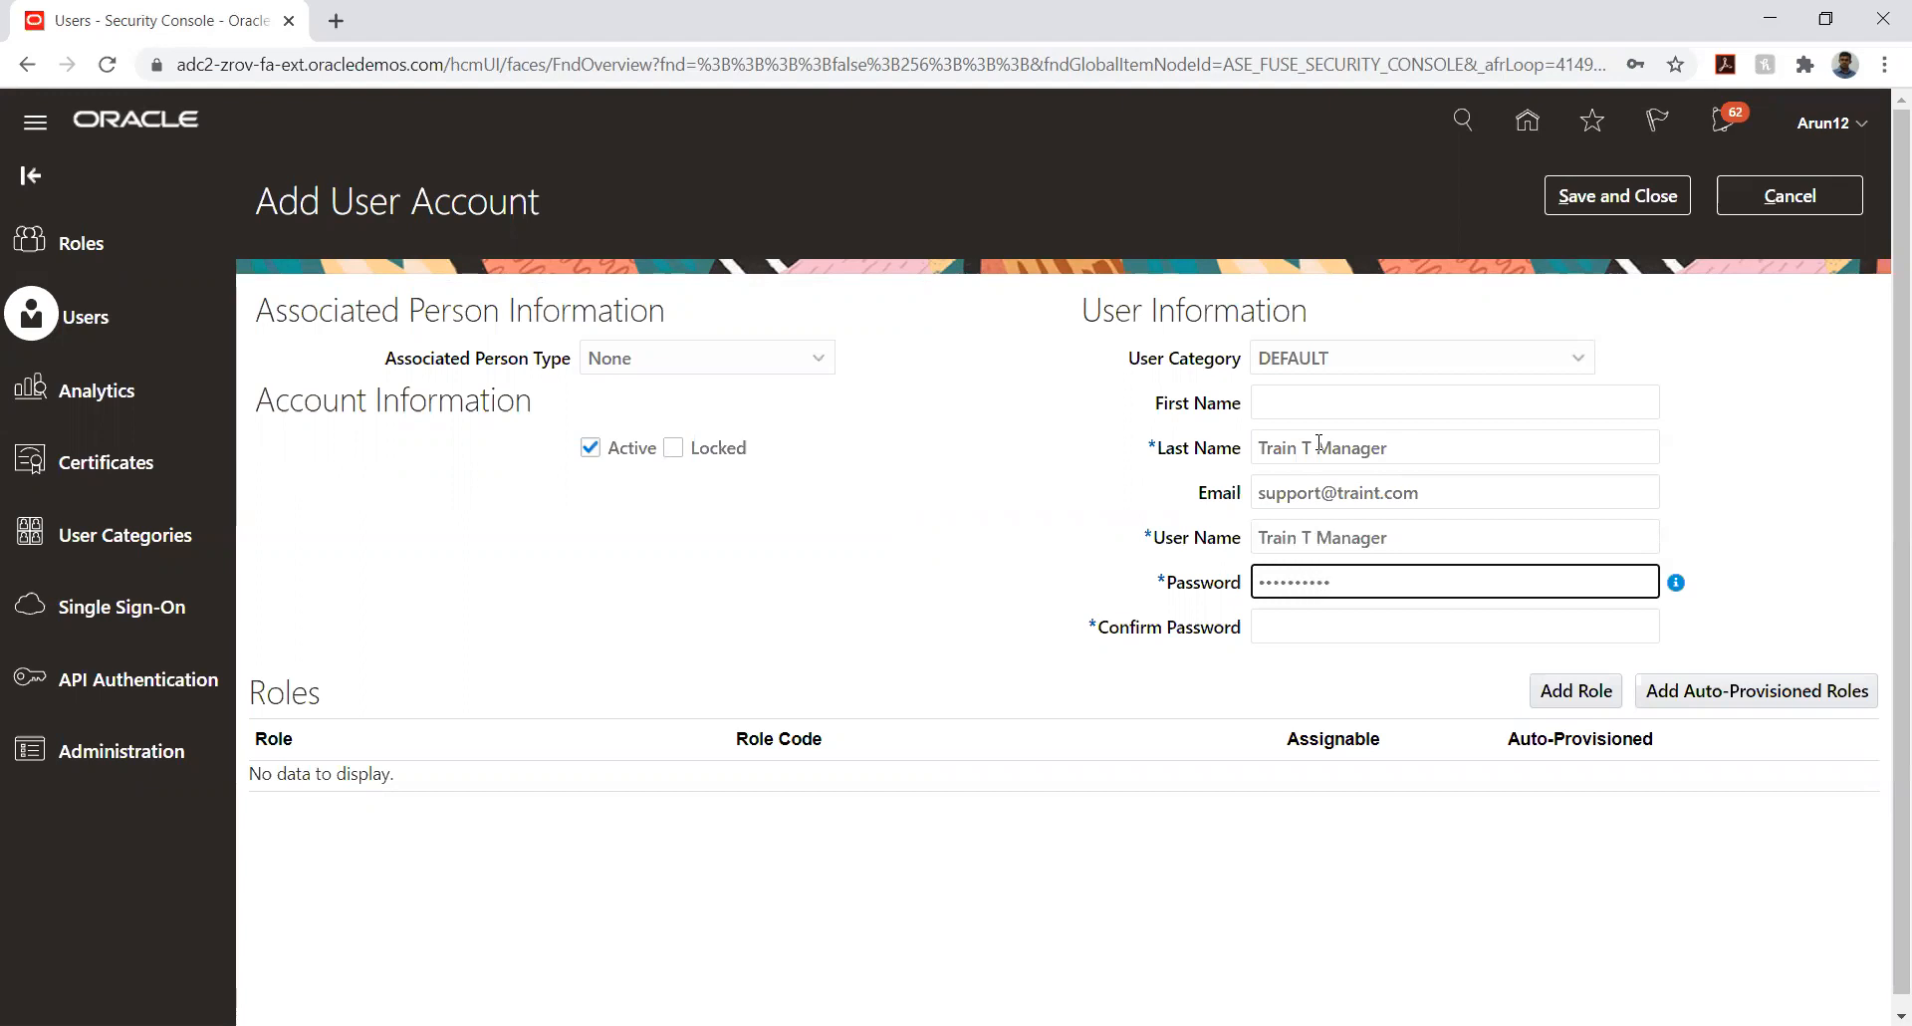
{"action": "key", "text": "Tab"}
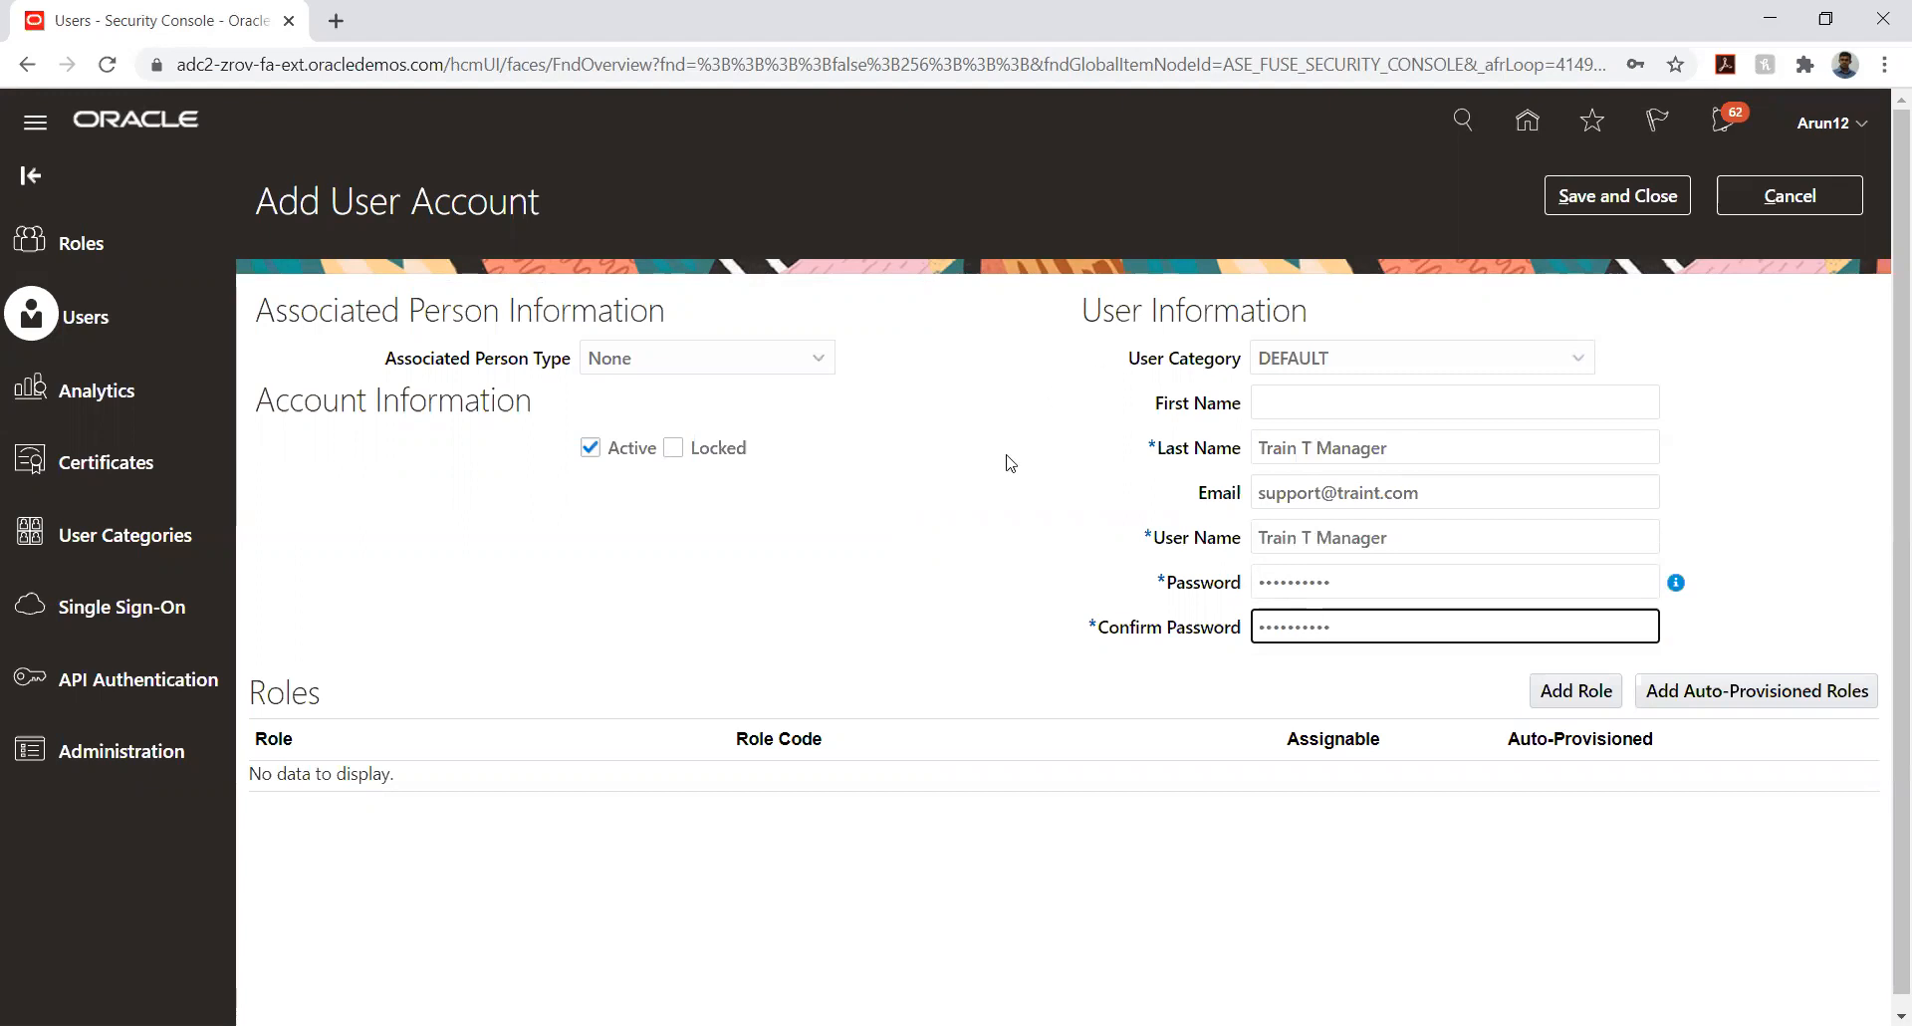
{"action": "left_click", "coordinate": [904, 525]}
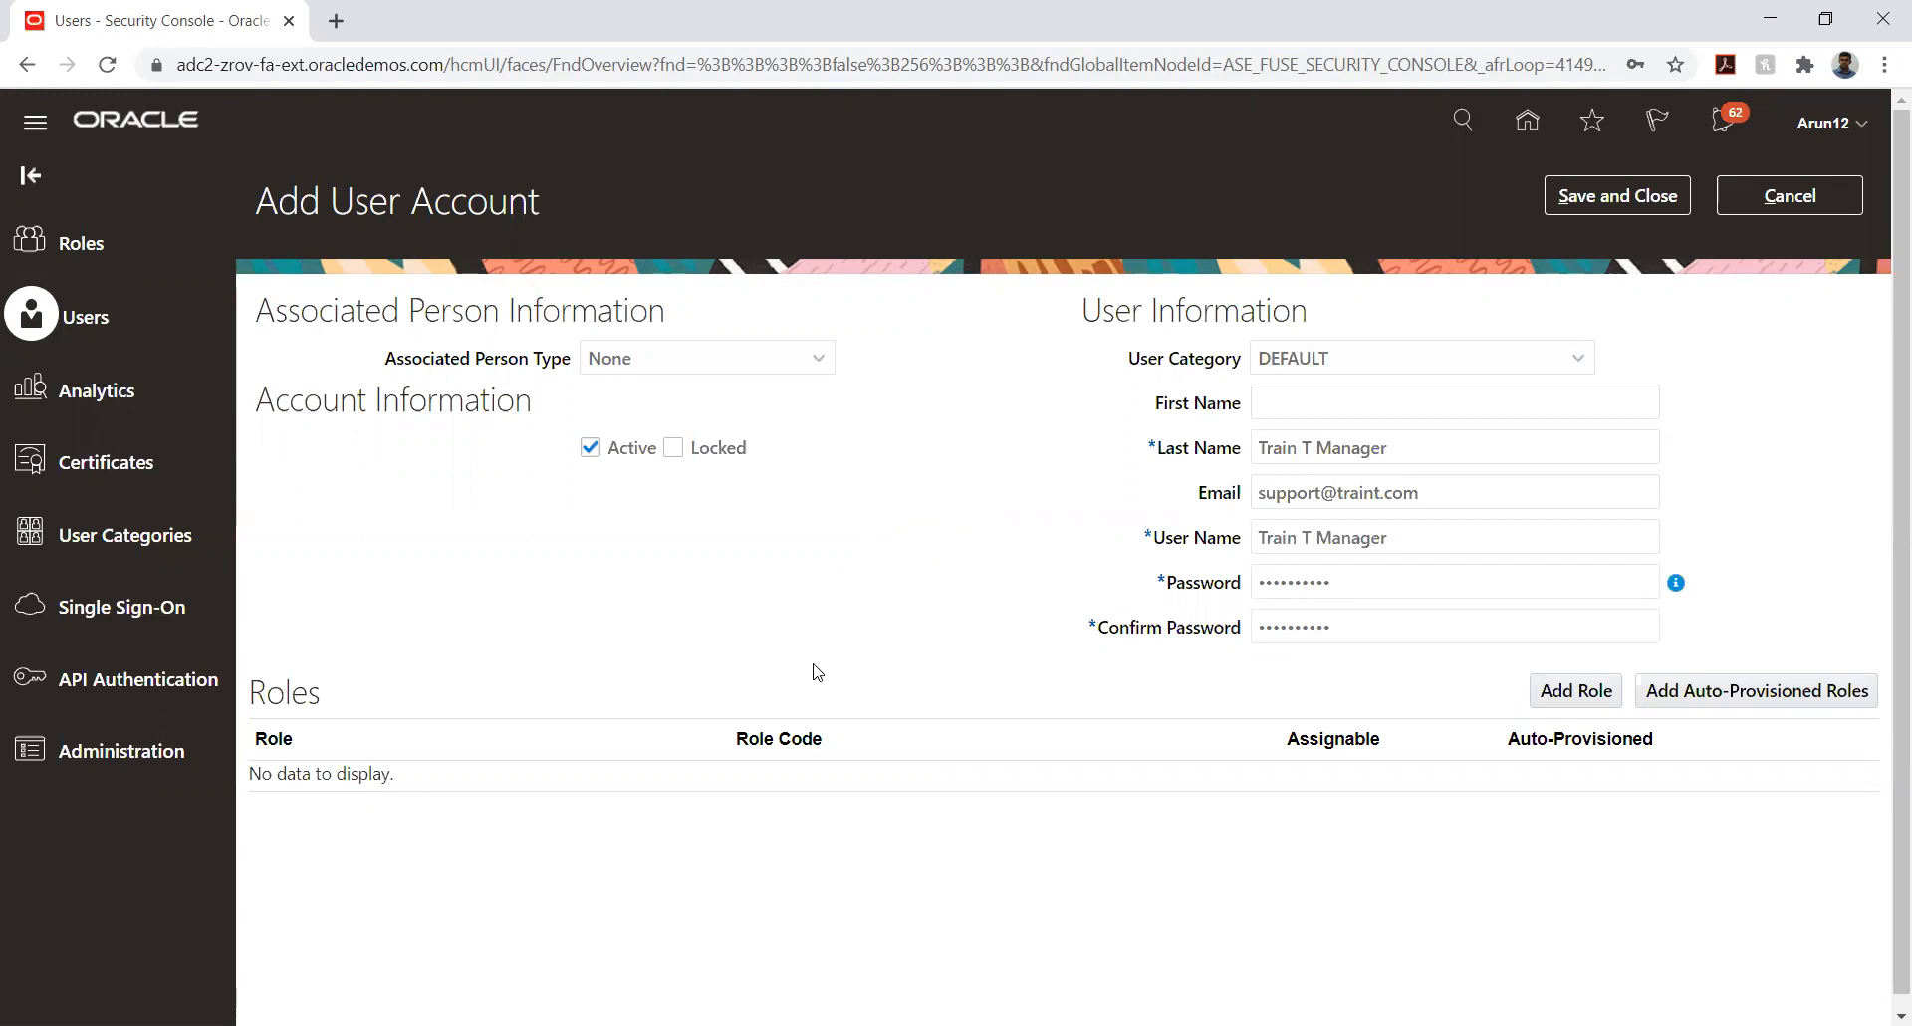
- Add the Application Implementation Consultant role with code ASM_APPLICATION_IMPLEMENTATION_CONSULTANT_JOB to the new user account
{"action": "left_click", "coordinate": [1563, 702]}
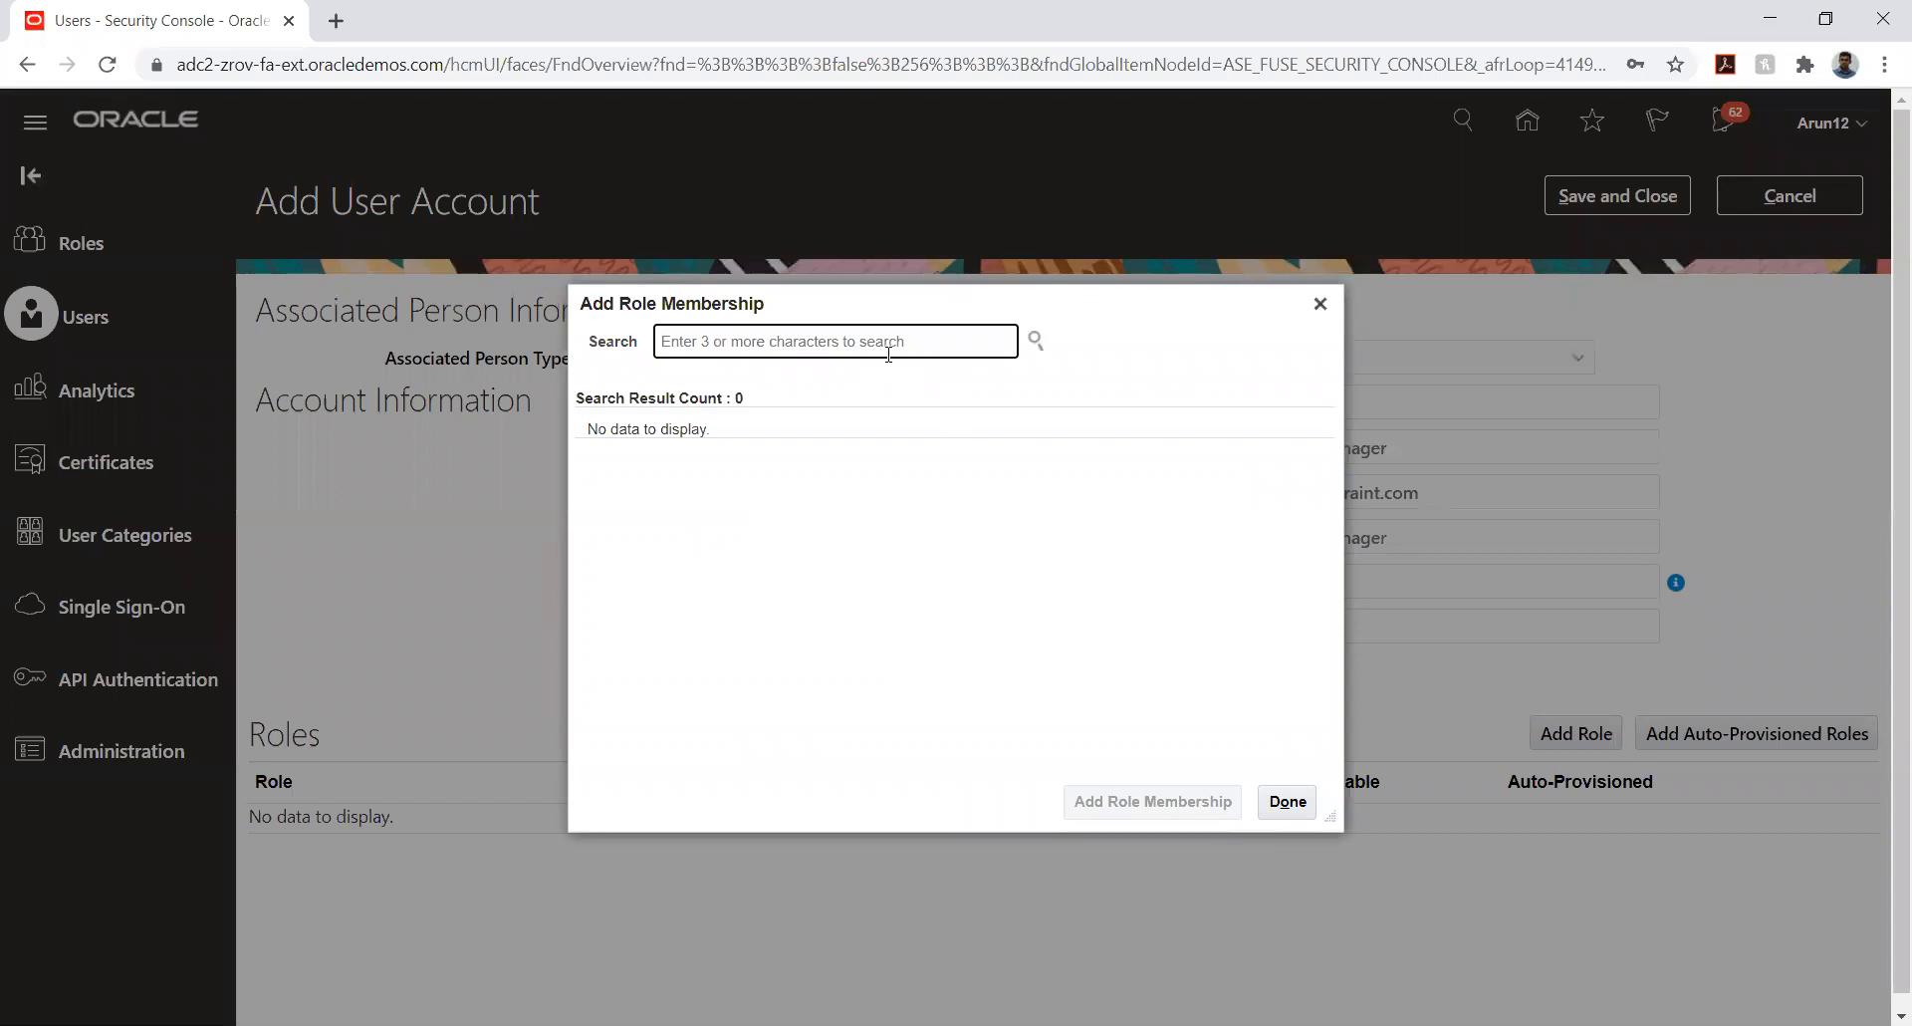
{"action": "type", "text": "a"}
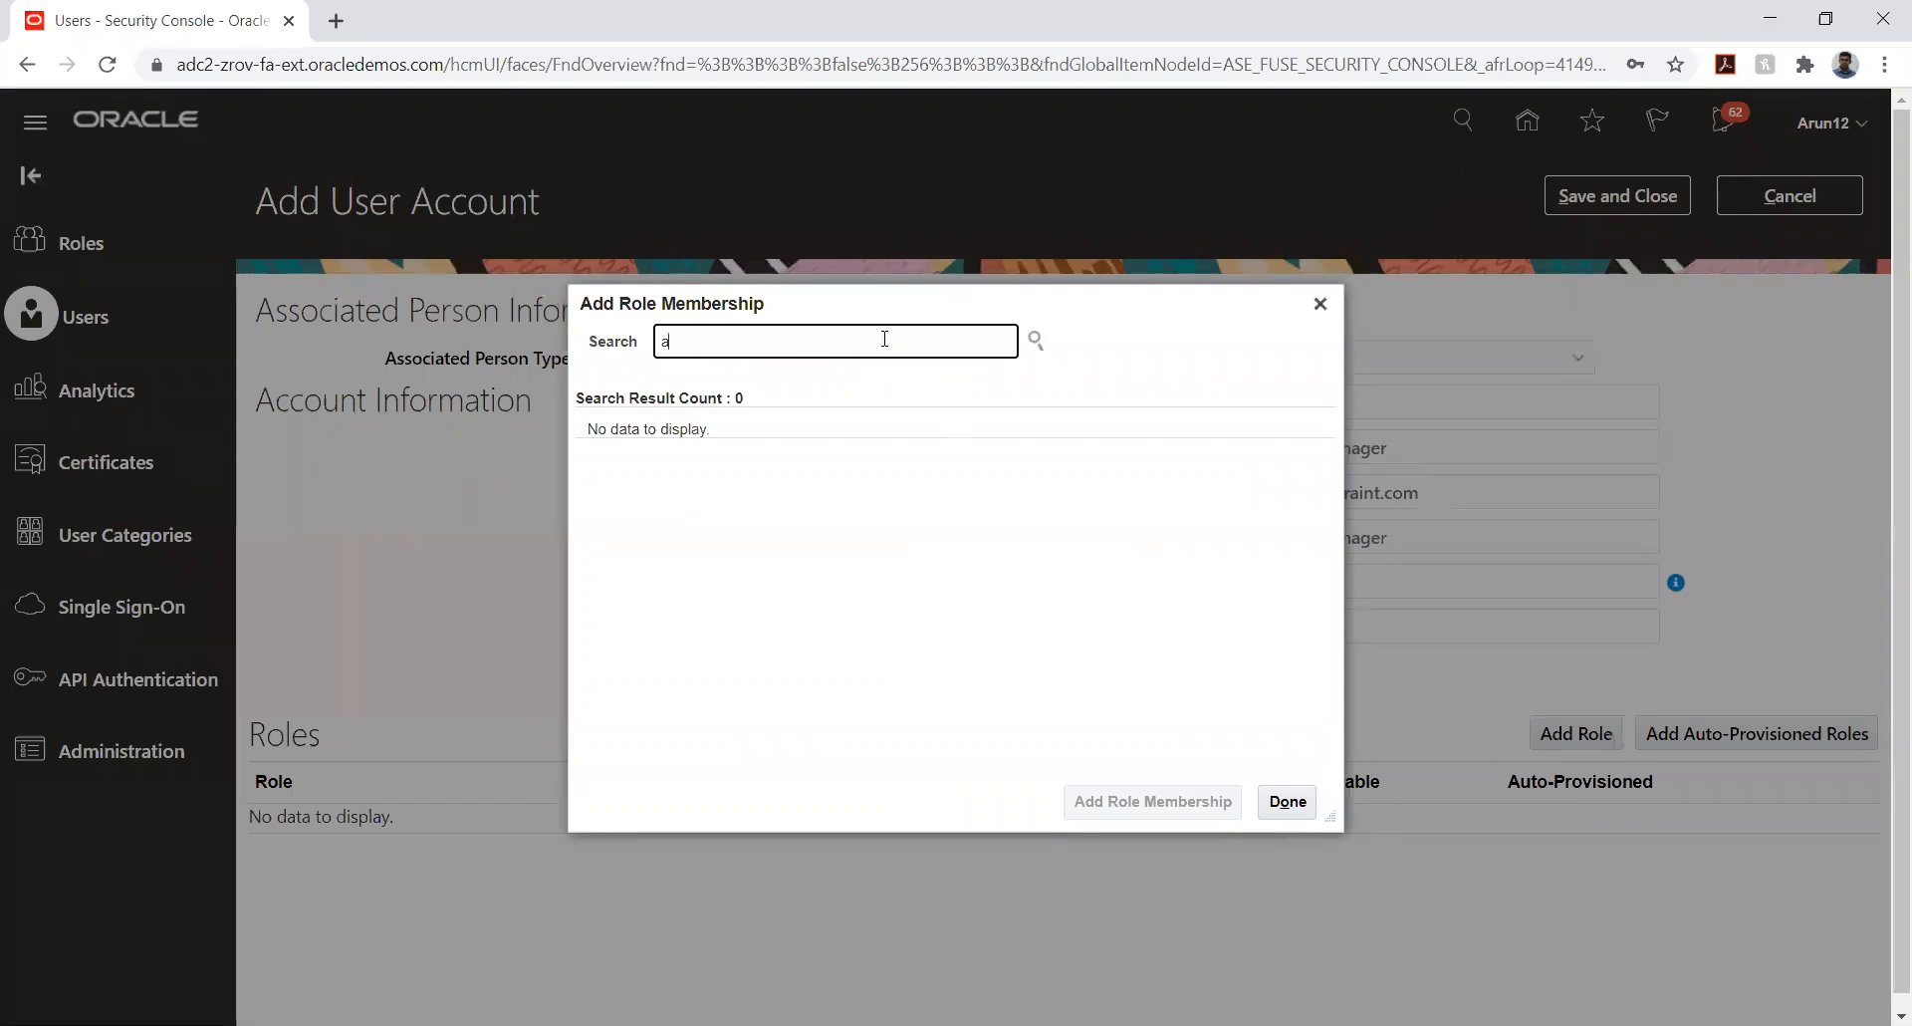
{"action": "type", "text": "pplicat"}
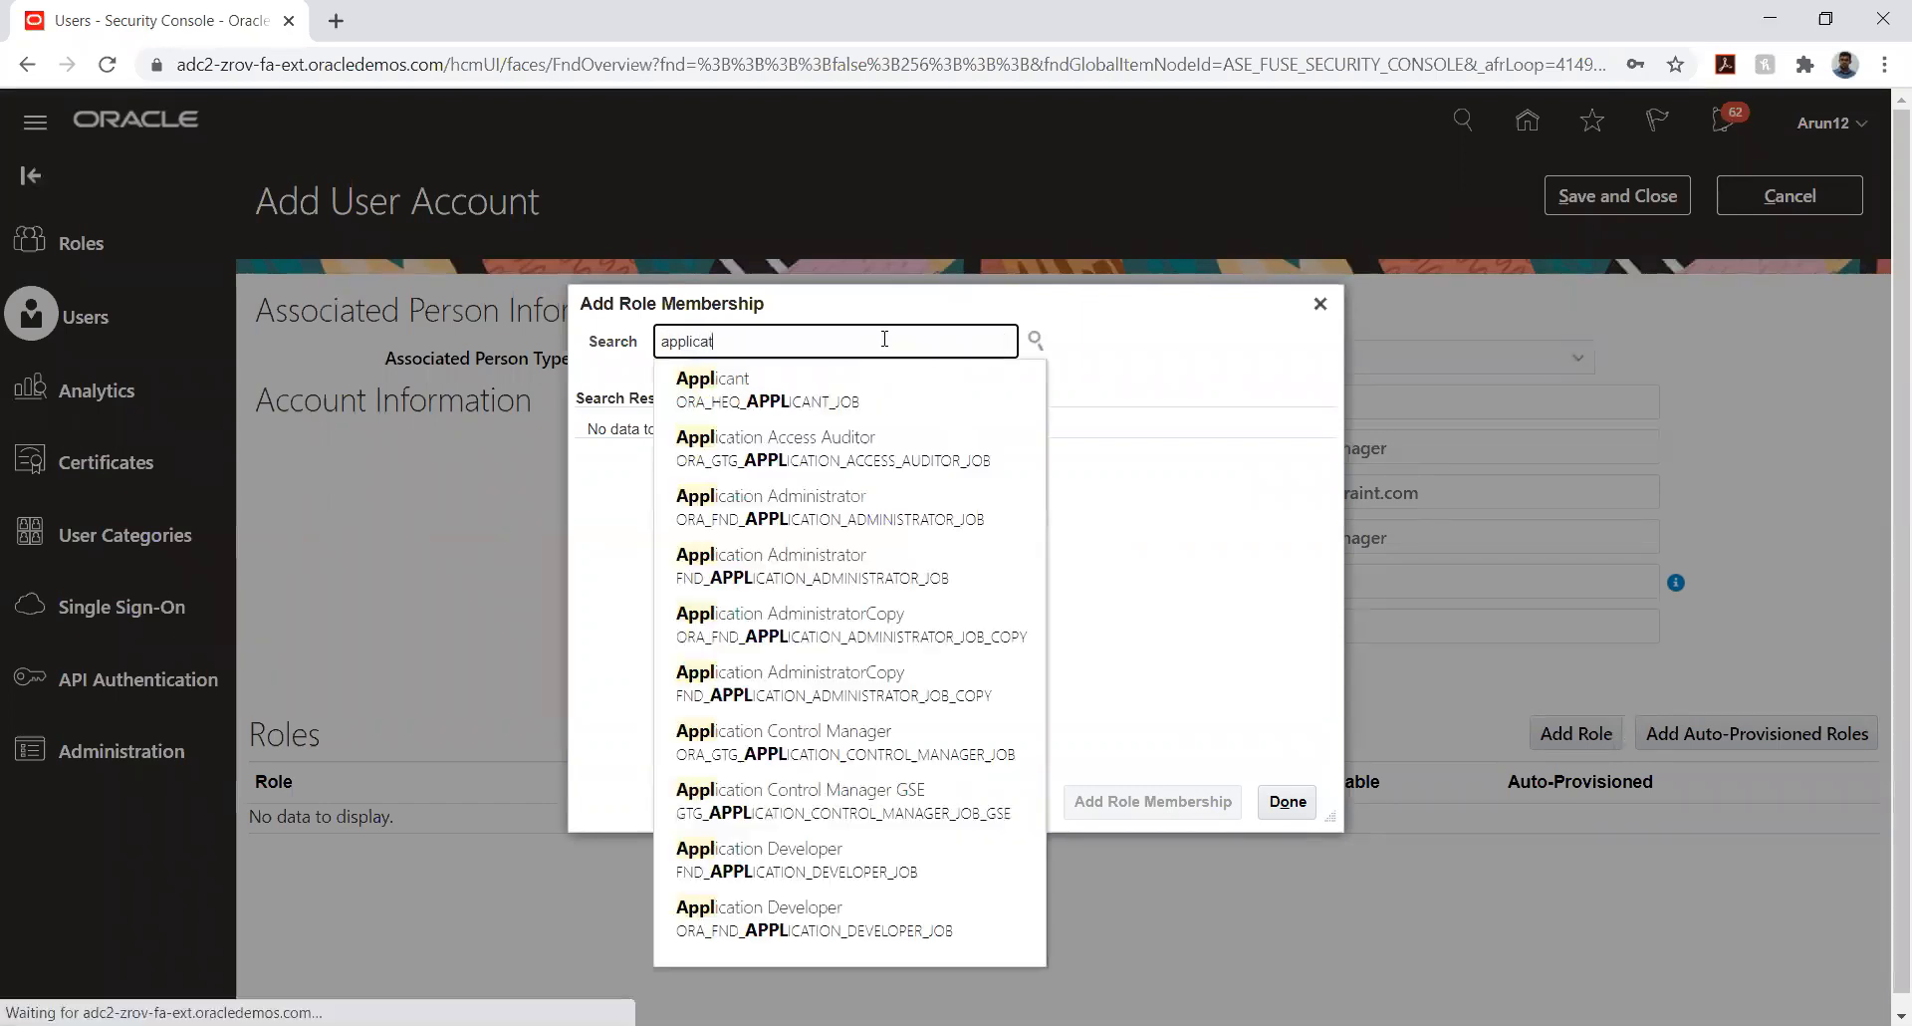
{"action": "type", "text": "ion imple"}
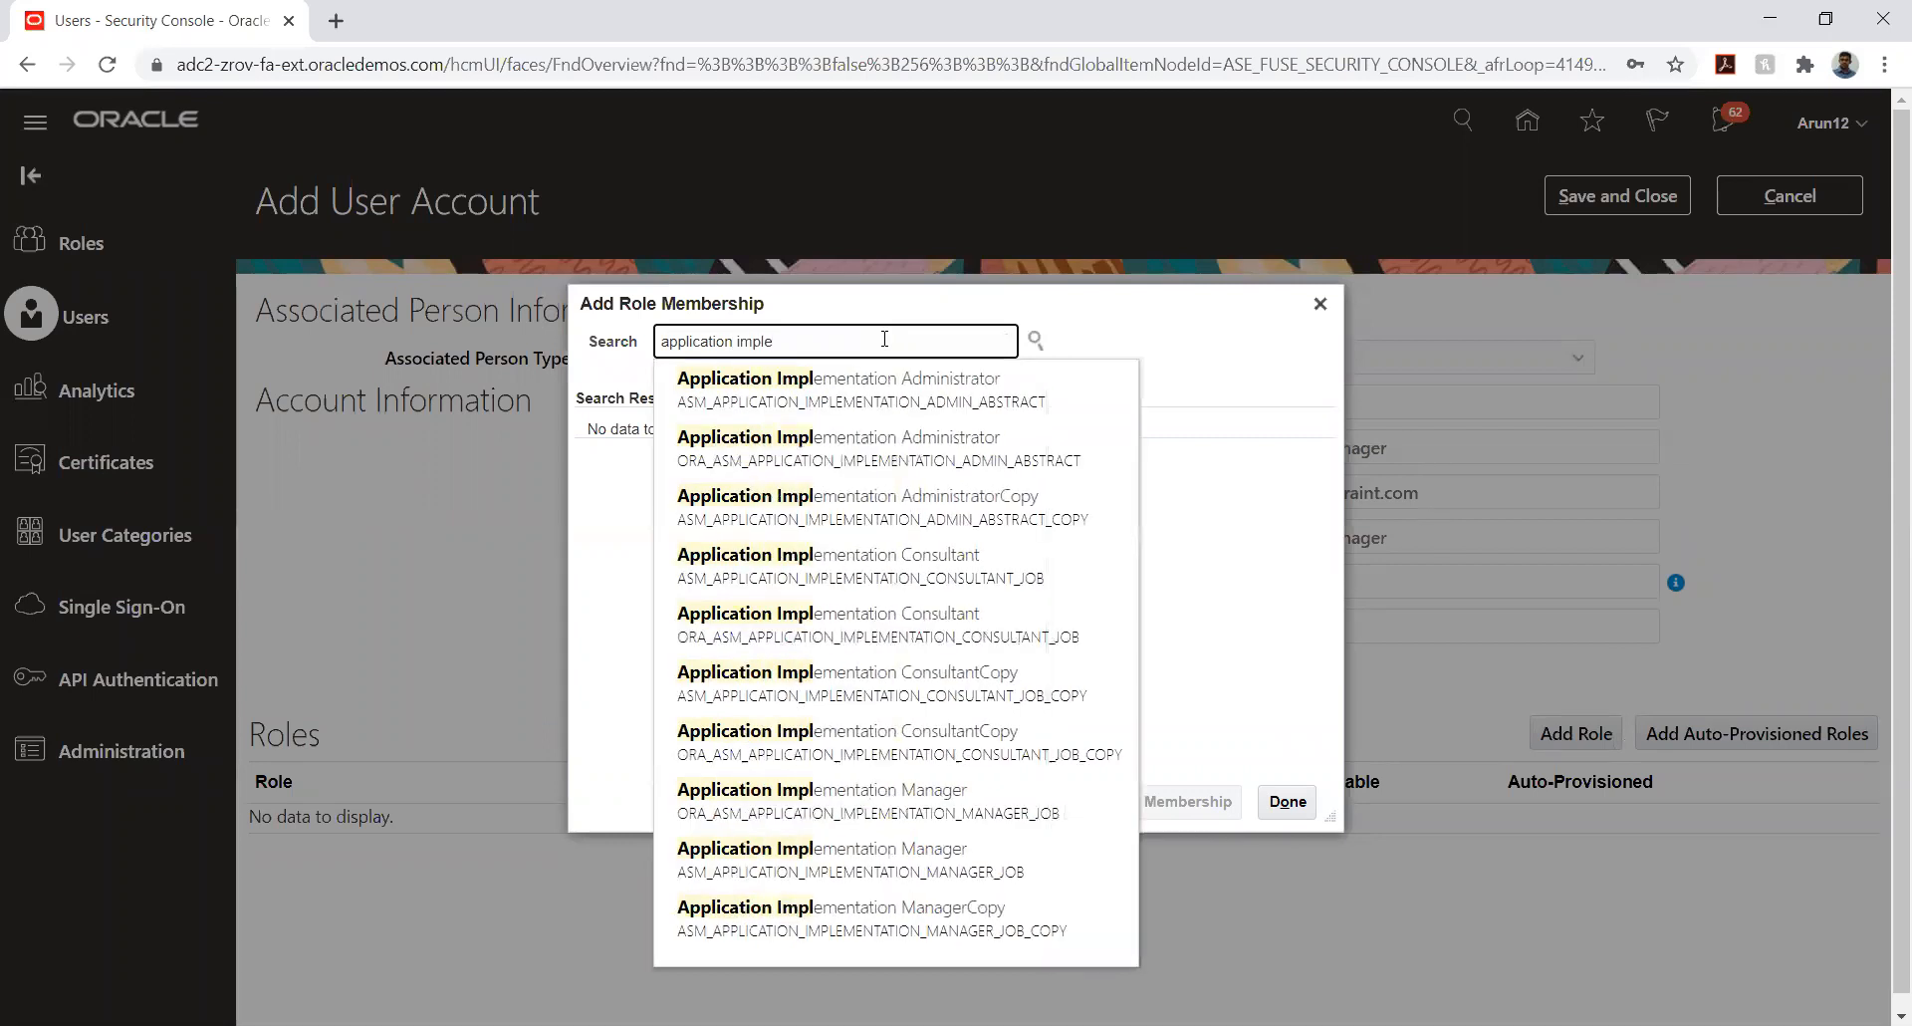
{"action": "left_click", "coordinate": [869, 565]}
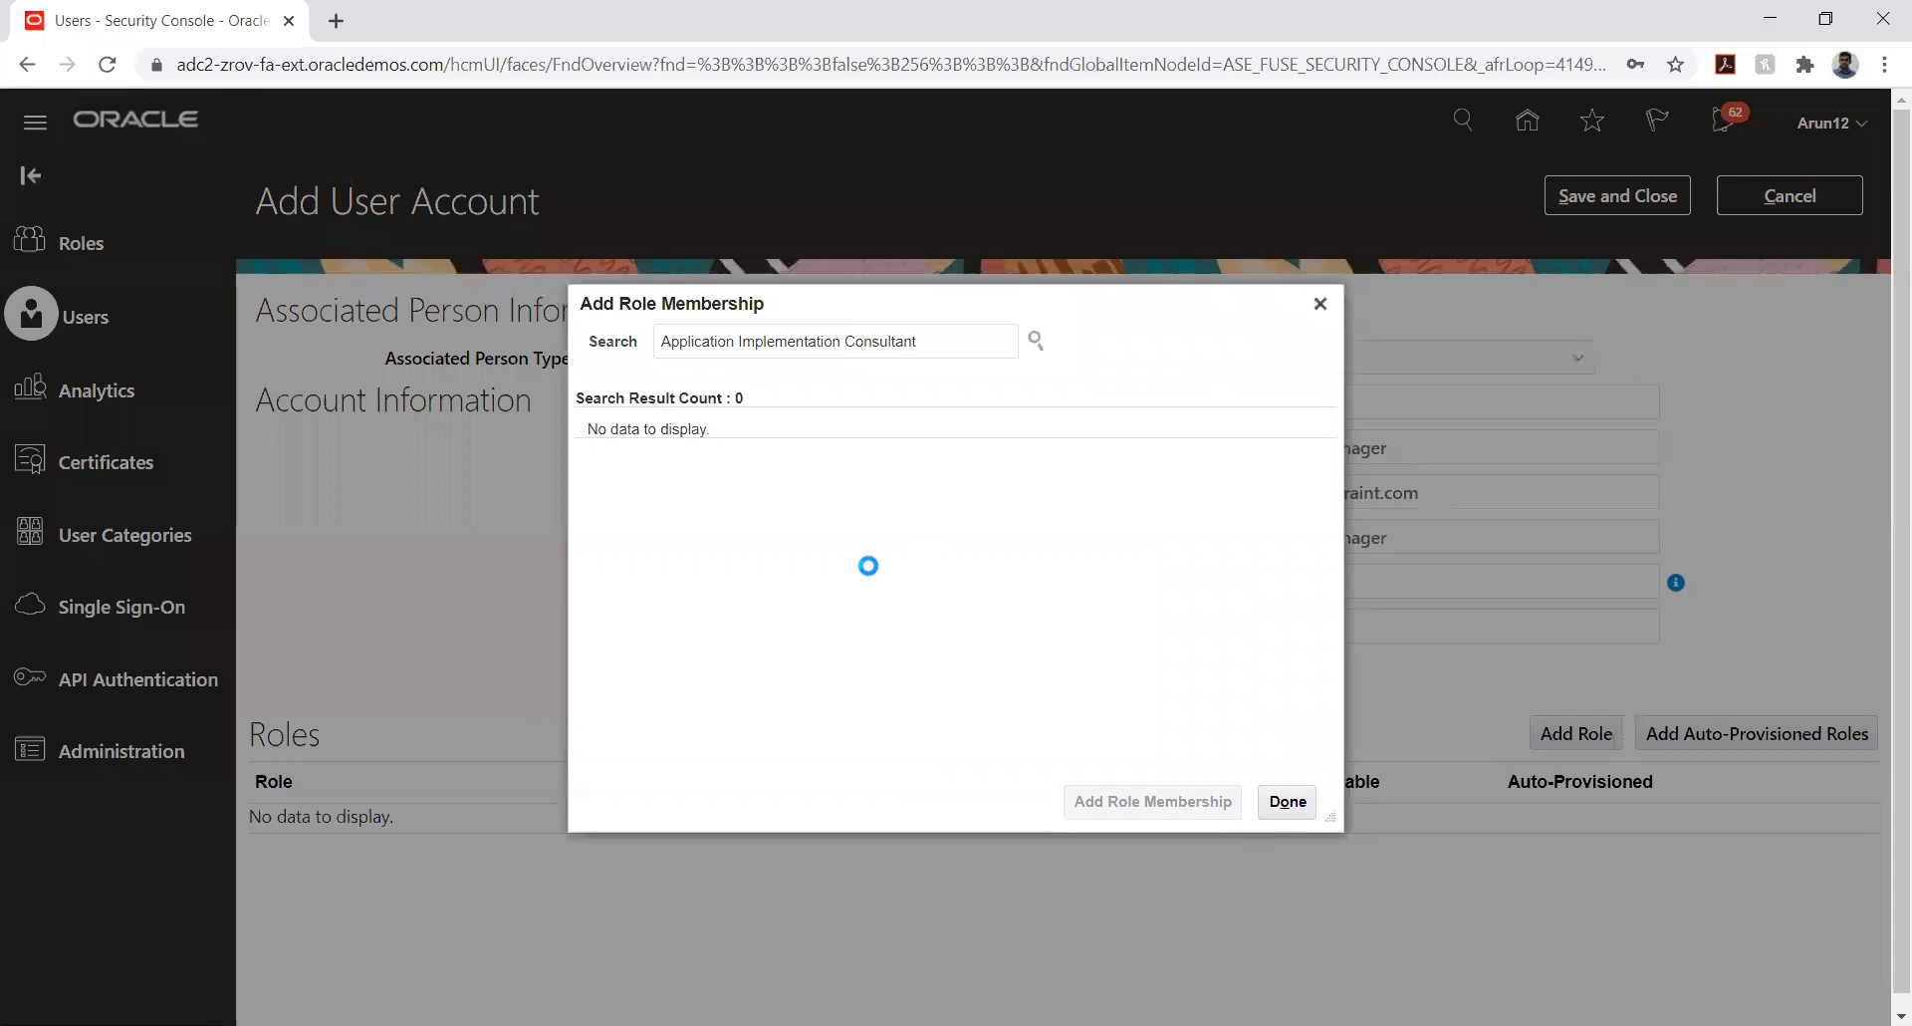
{"action": "left_click", "coordinate": [846, 441]}
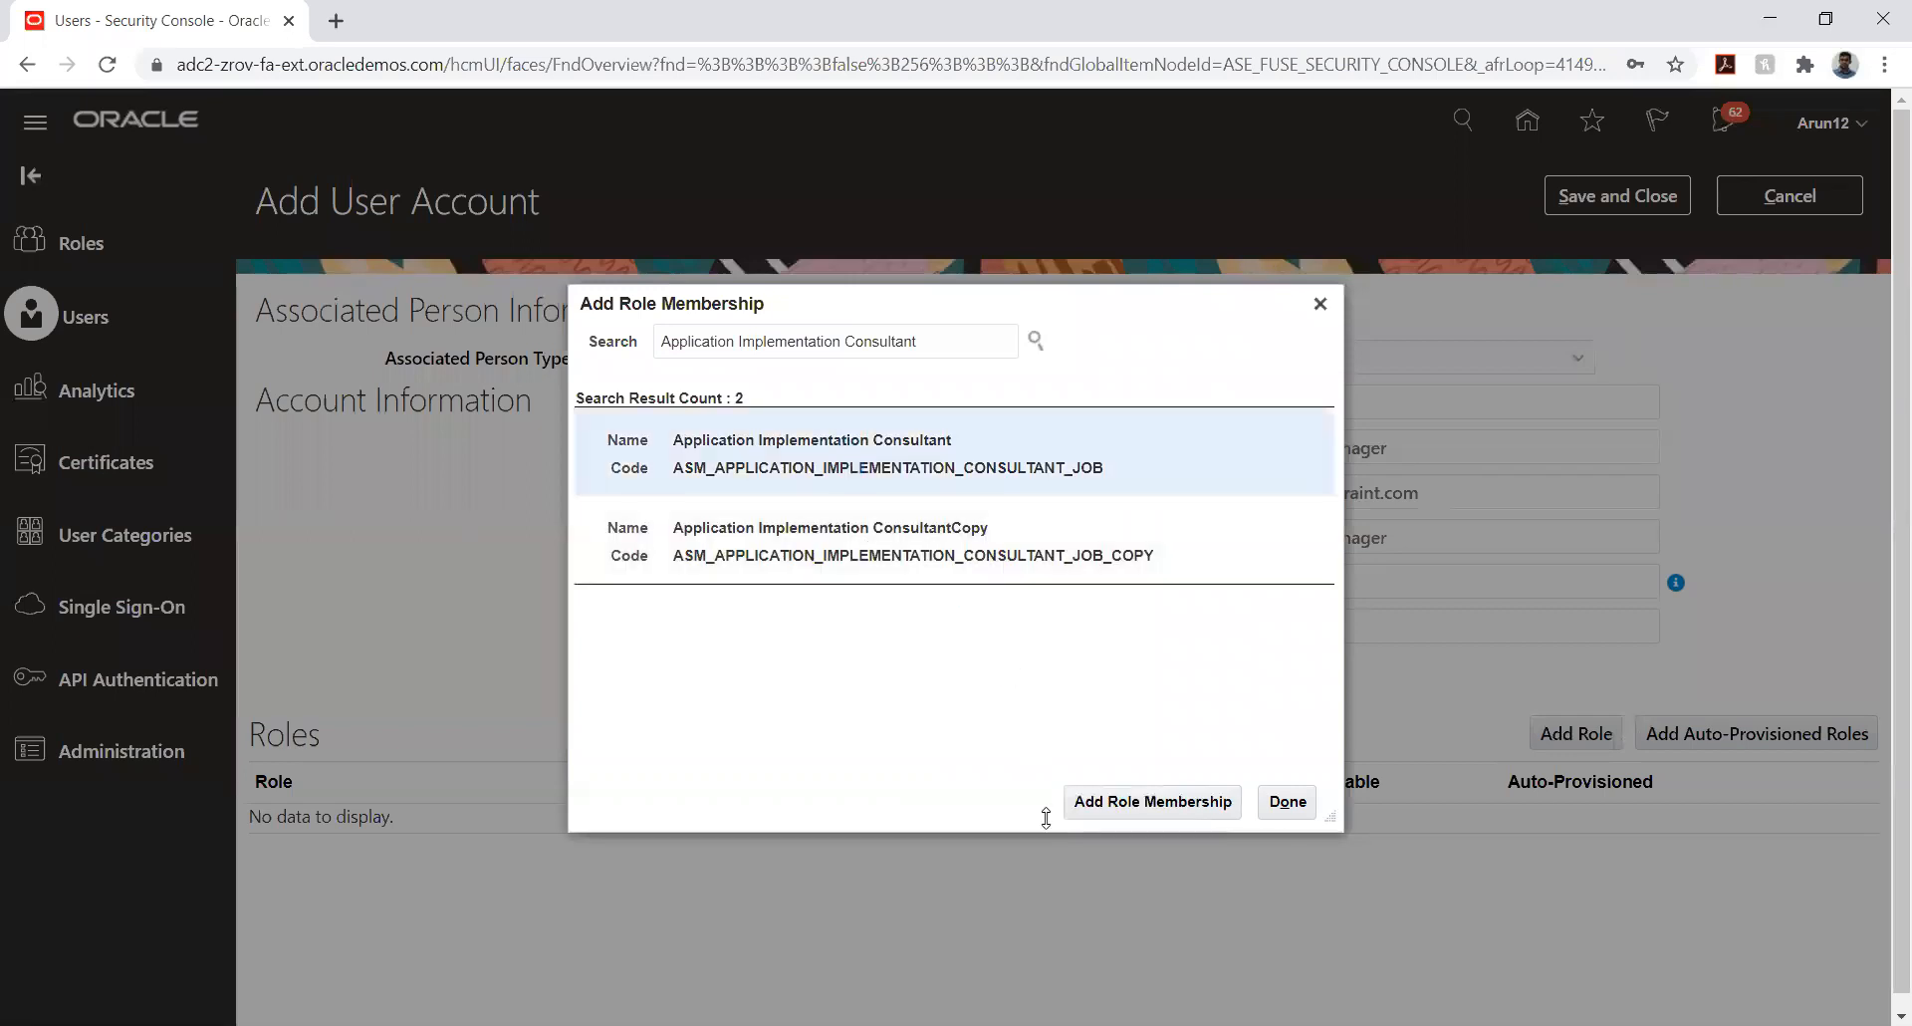
{"action": "left_click", "coordinate": [1098, 812]}
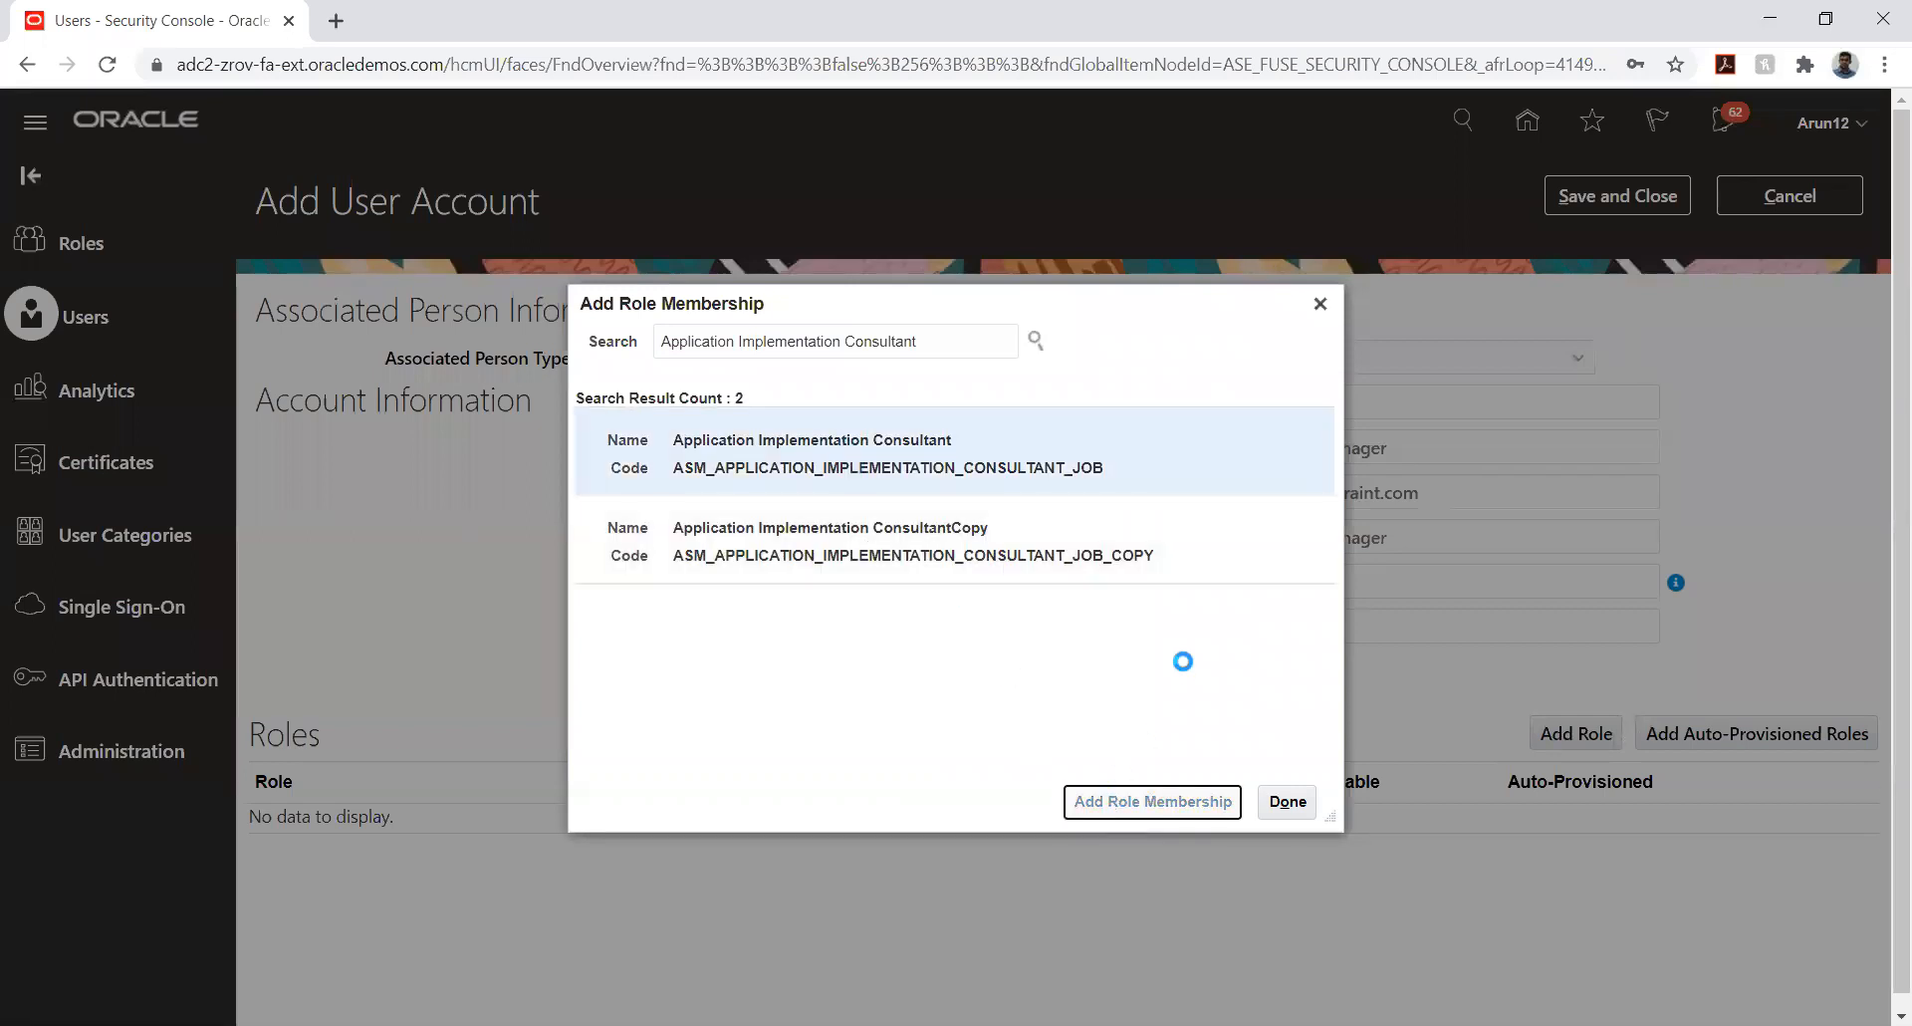
- Add the IT Security Manager role with code FND_IT_SECURITY_MANAGER_JOB to the account and finish adding roles
{"action": "double_click", "coordinate": [940, 341]}
{"action": "triple_click", "coordinate": [940, 341]}
{"action": "type", "text": "i"}
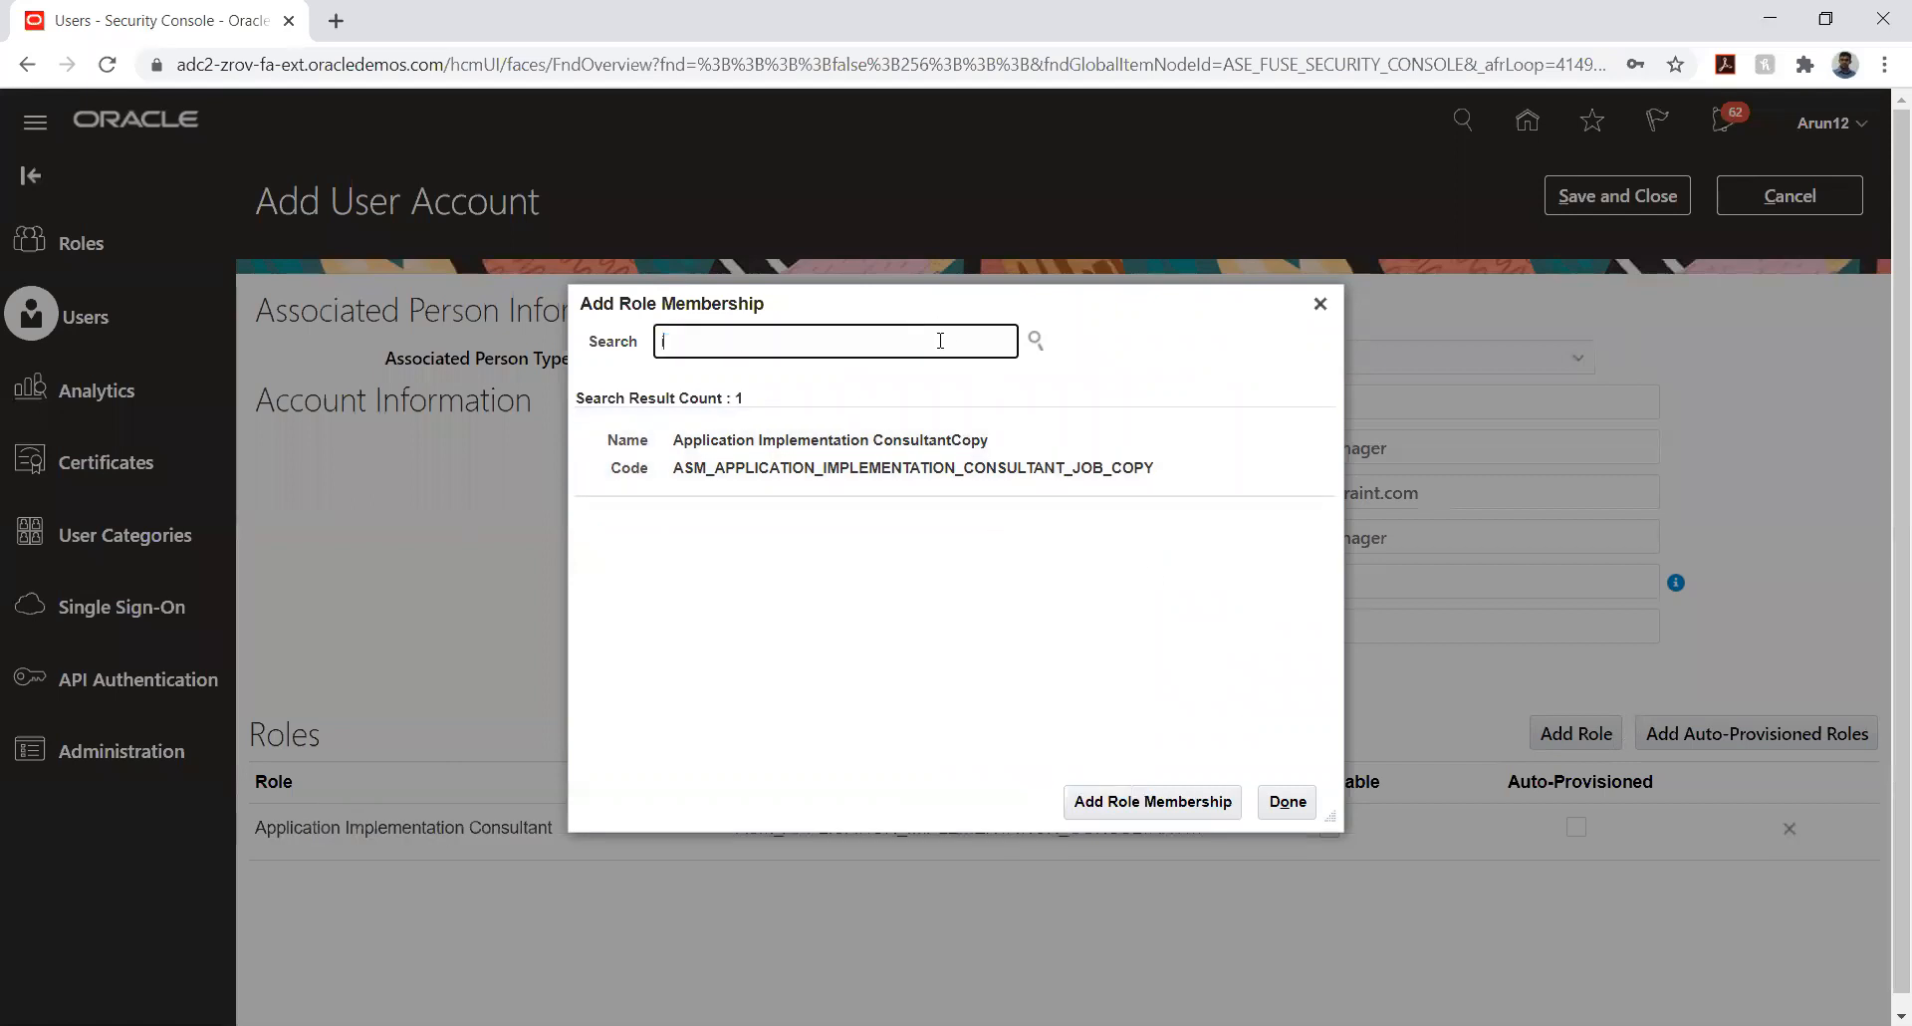
{"action": "type", "text": "t security"}
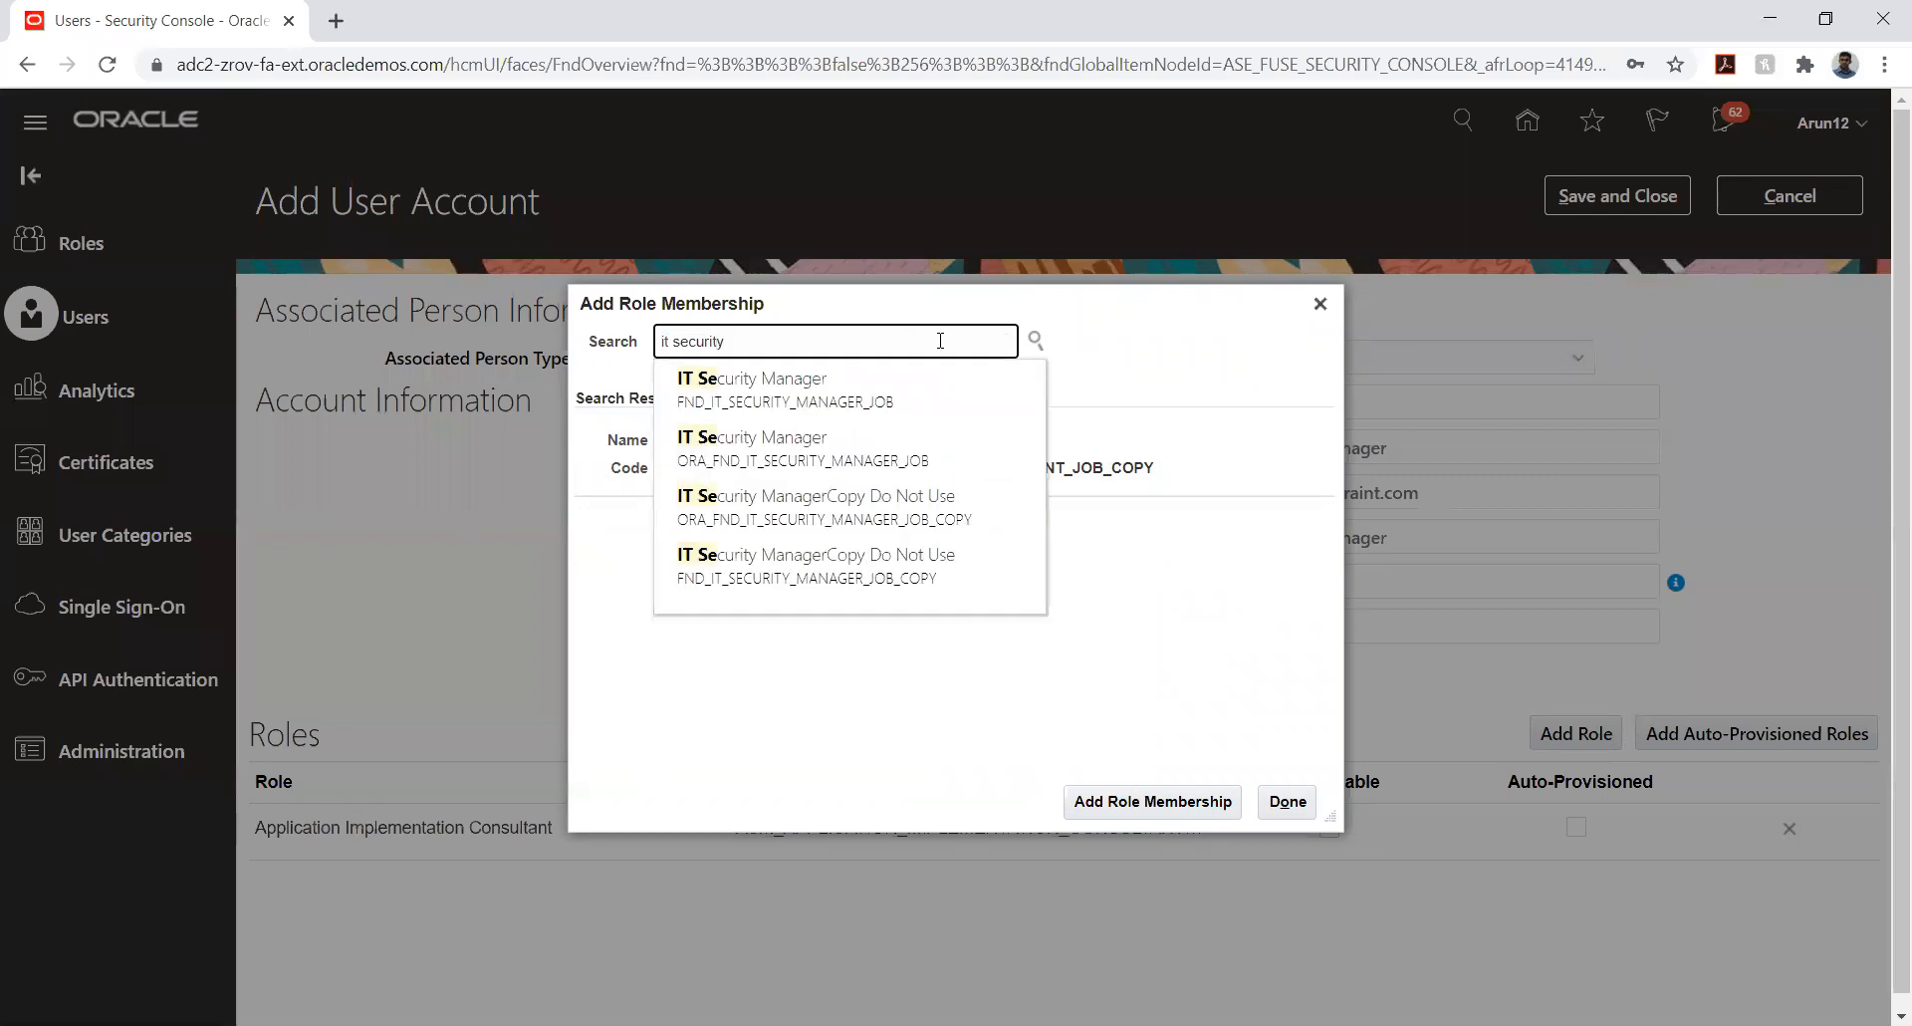
{"action": "left_click", "coordinate": [883, 390]}
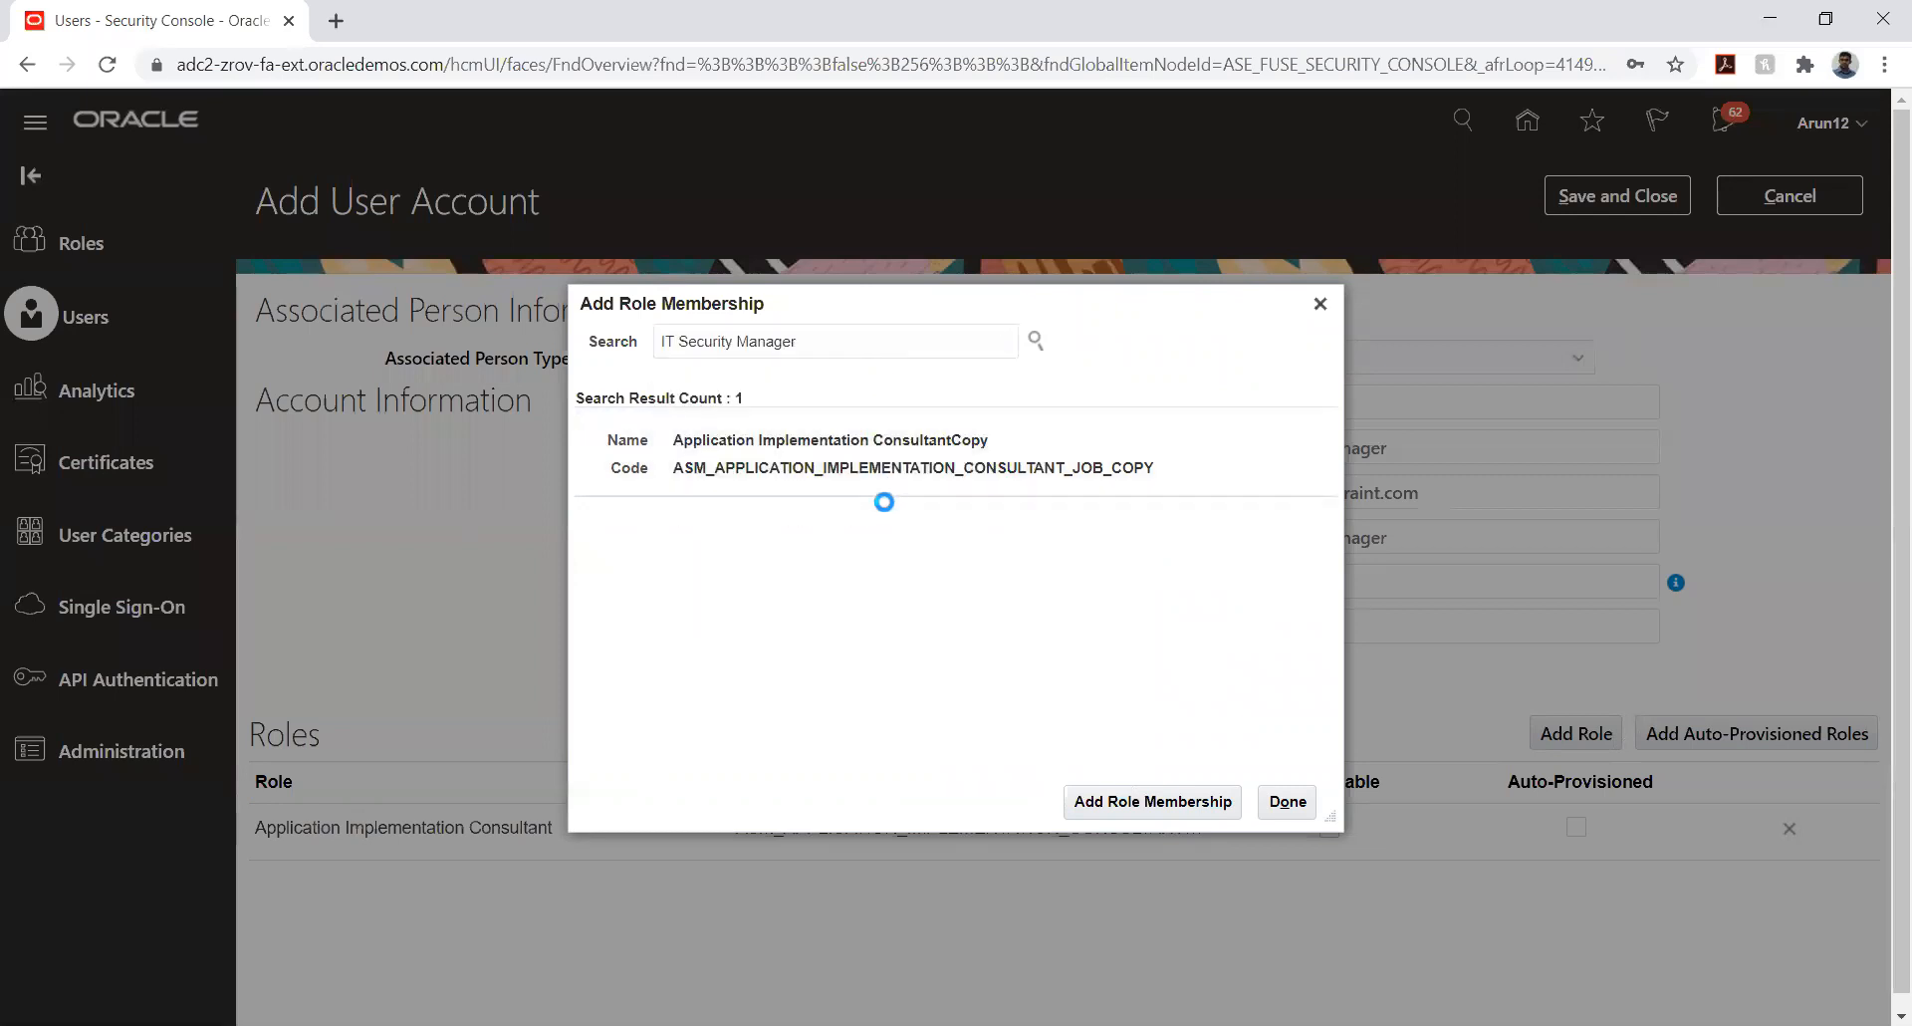
{"action": "left_click", "coordinate": [1148, 803]}
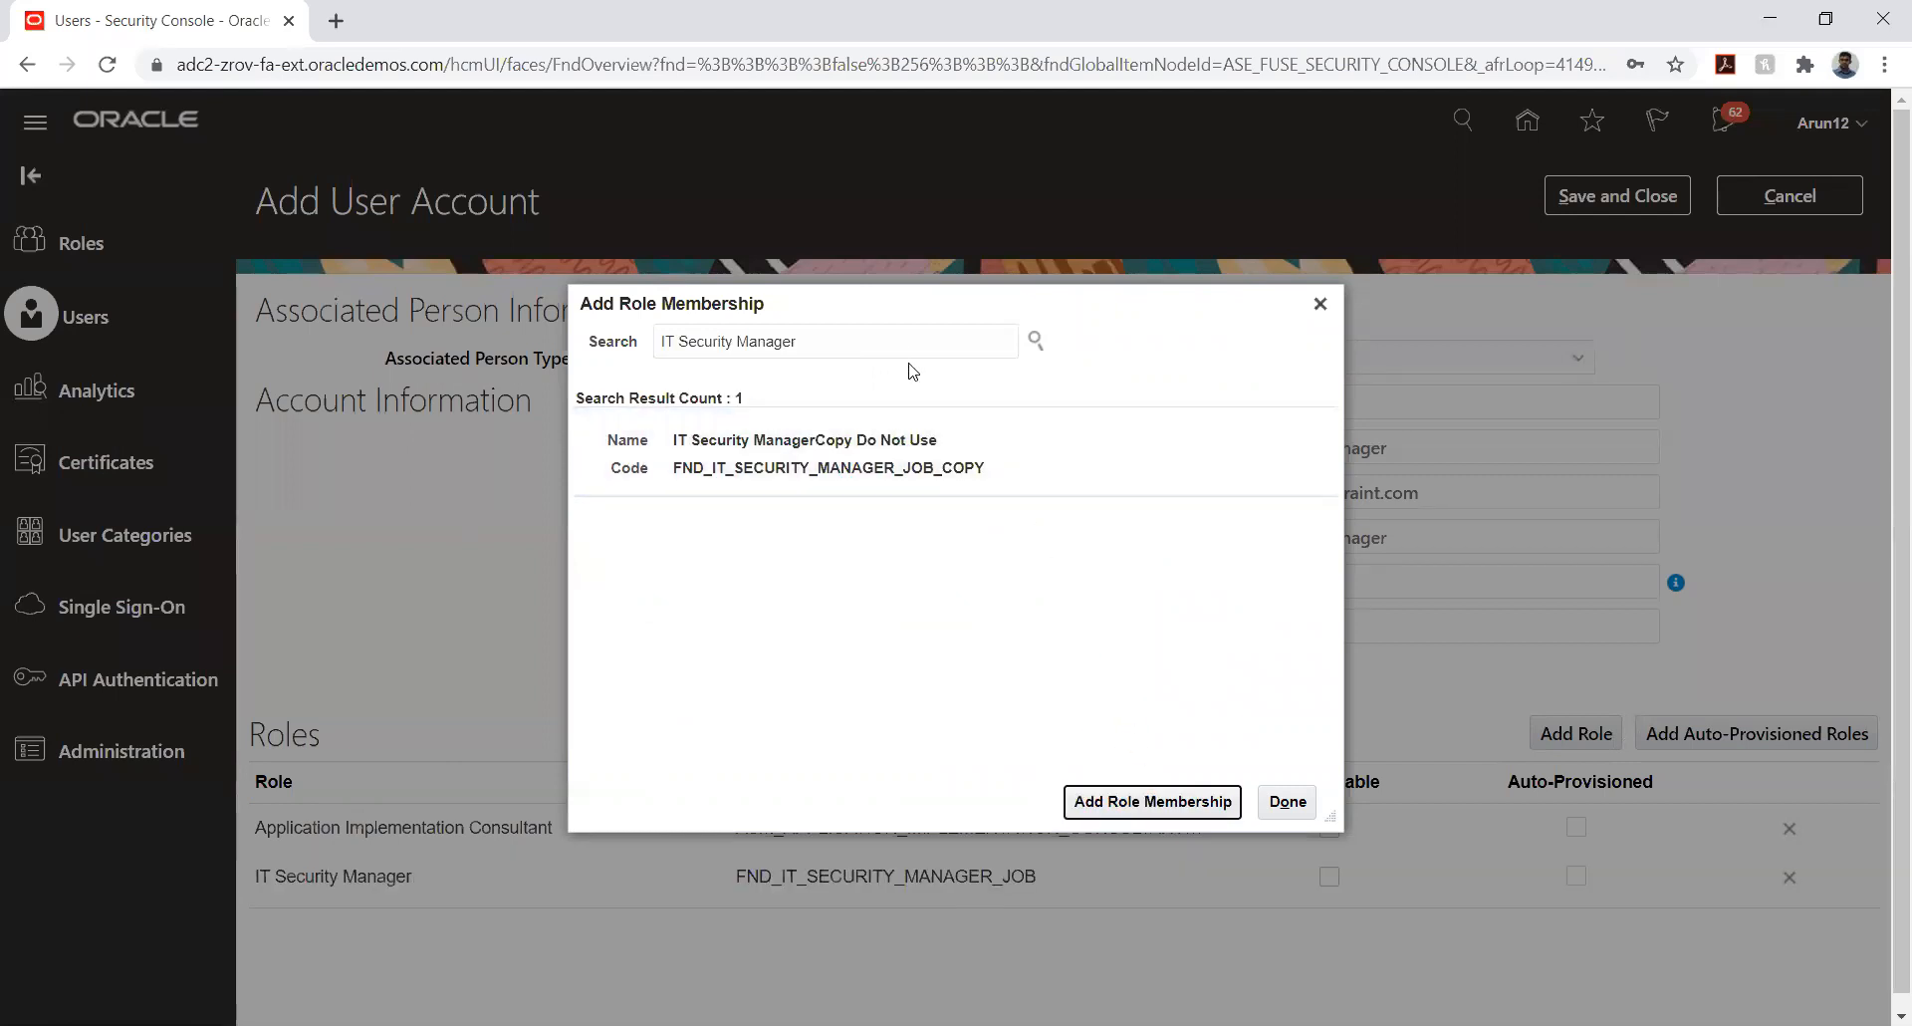
{"action": "left_click", "coordinate": [1288, 801]}
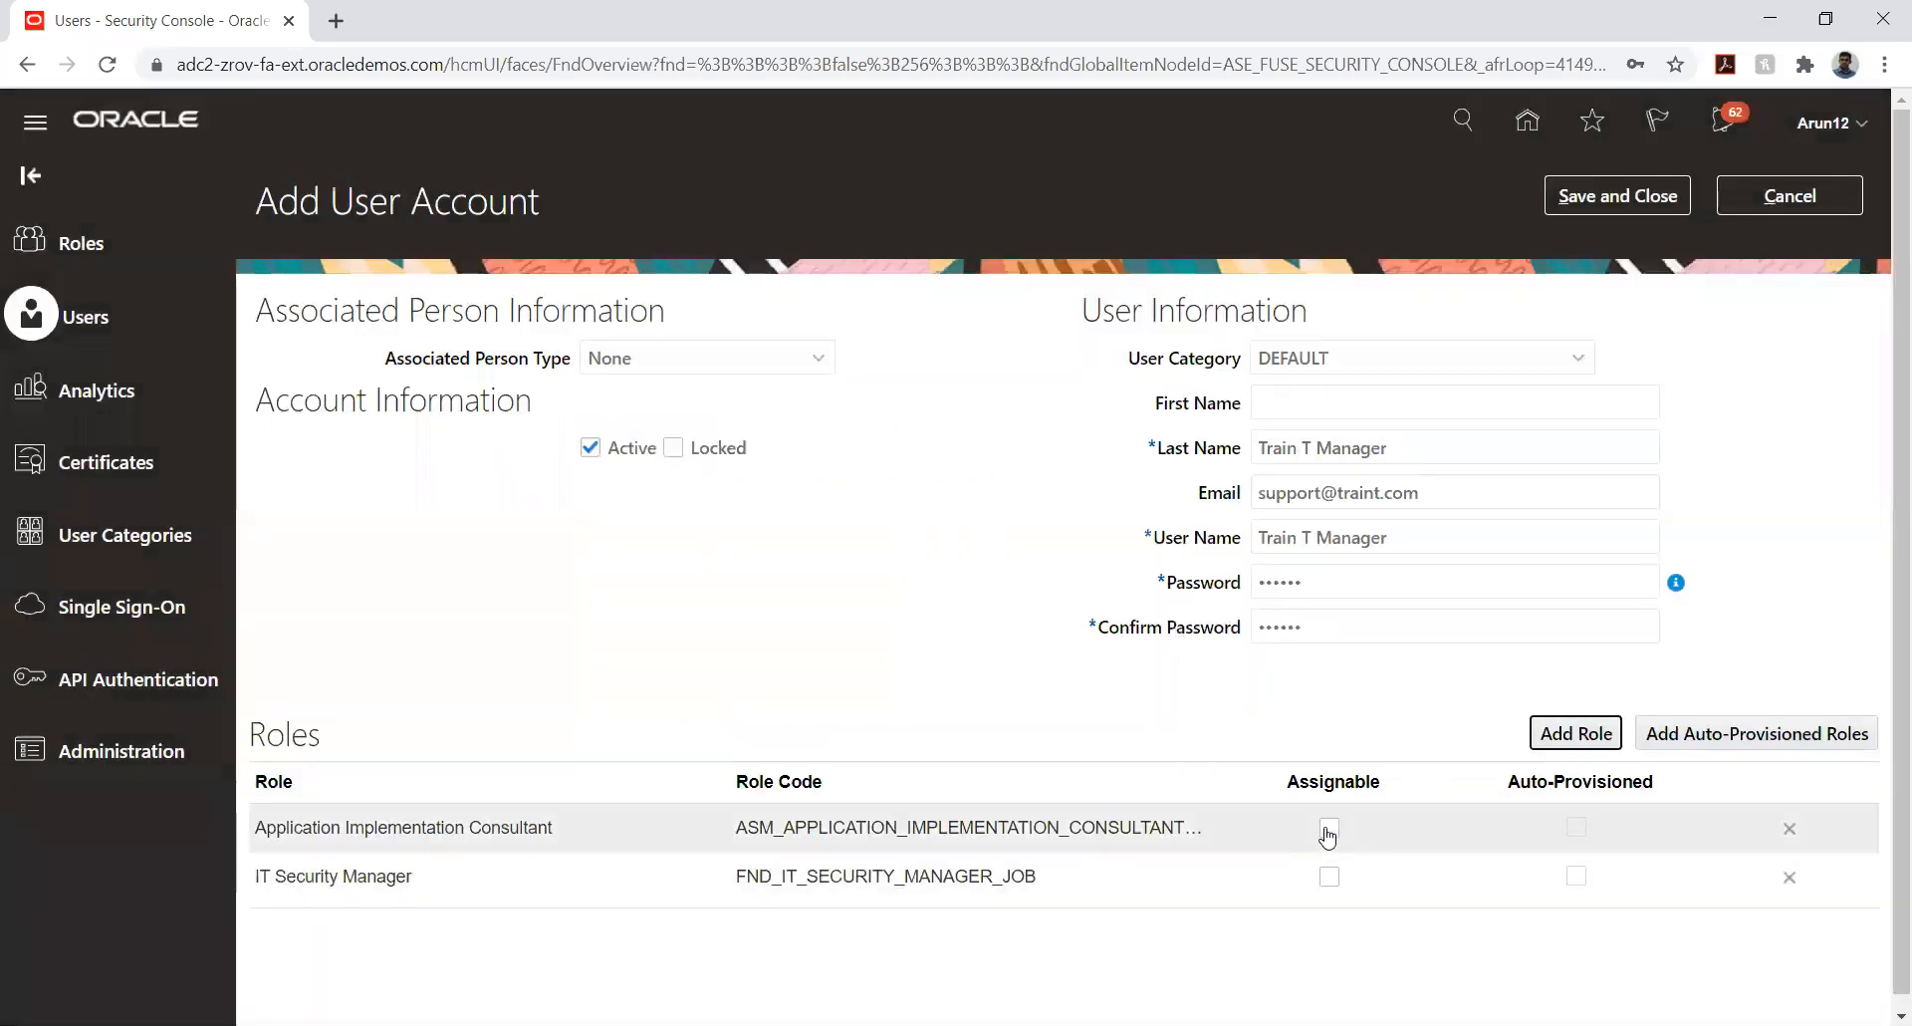
- Mark the Application Implementation Consultant and IT Security Manager roles as assignable, and save and close the user account
{"action": "left_click", "coordinate": [1327, 830]}
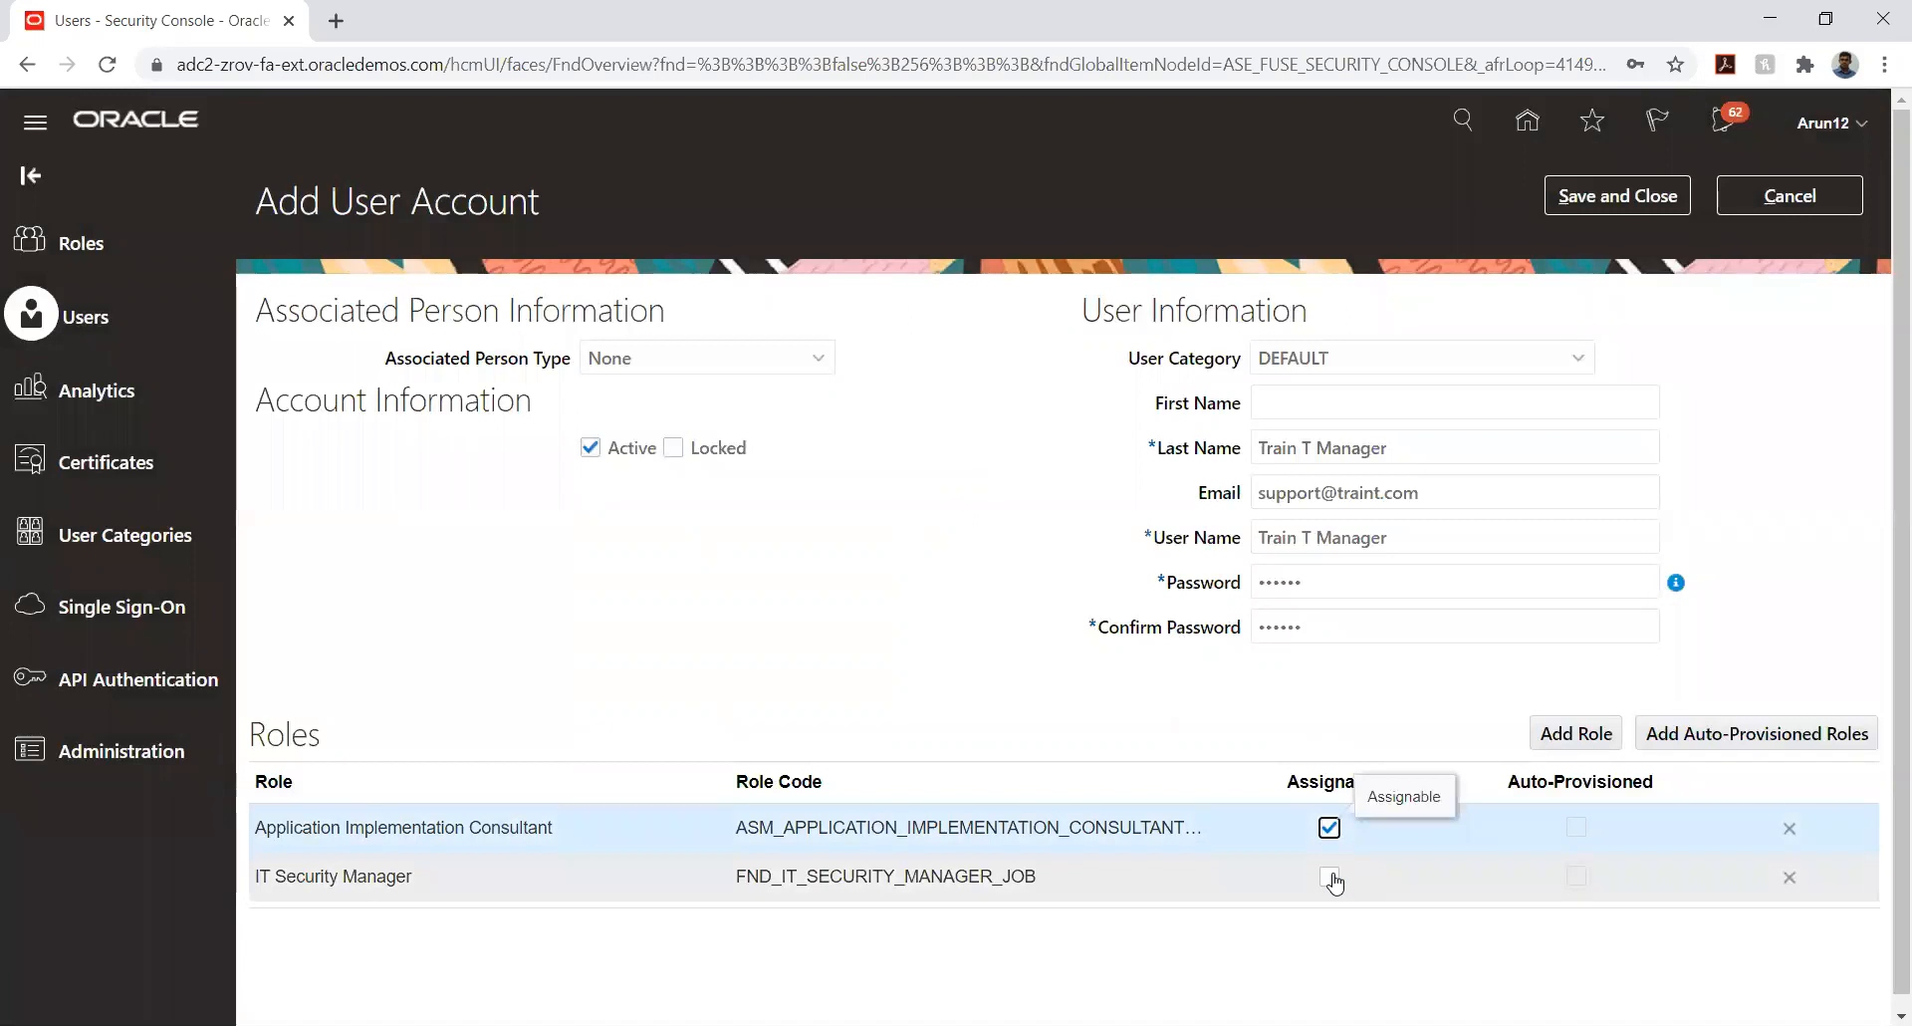
{"action": "left_click", "coordinate": [1329, 877]}
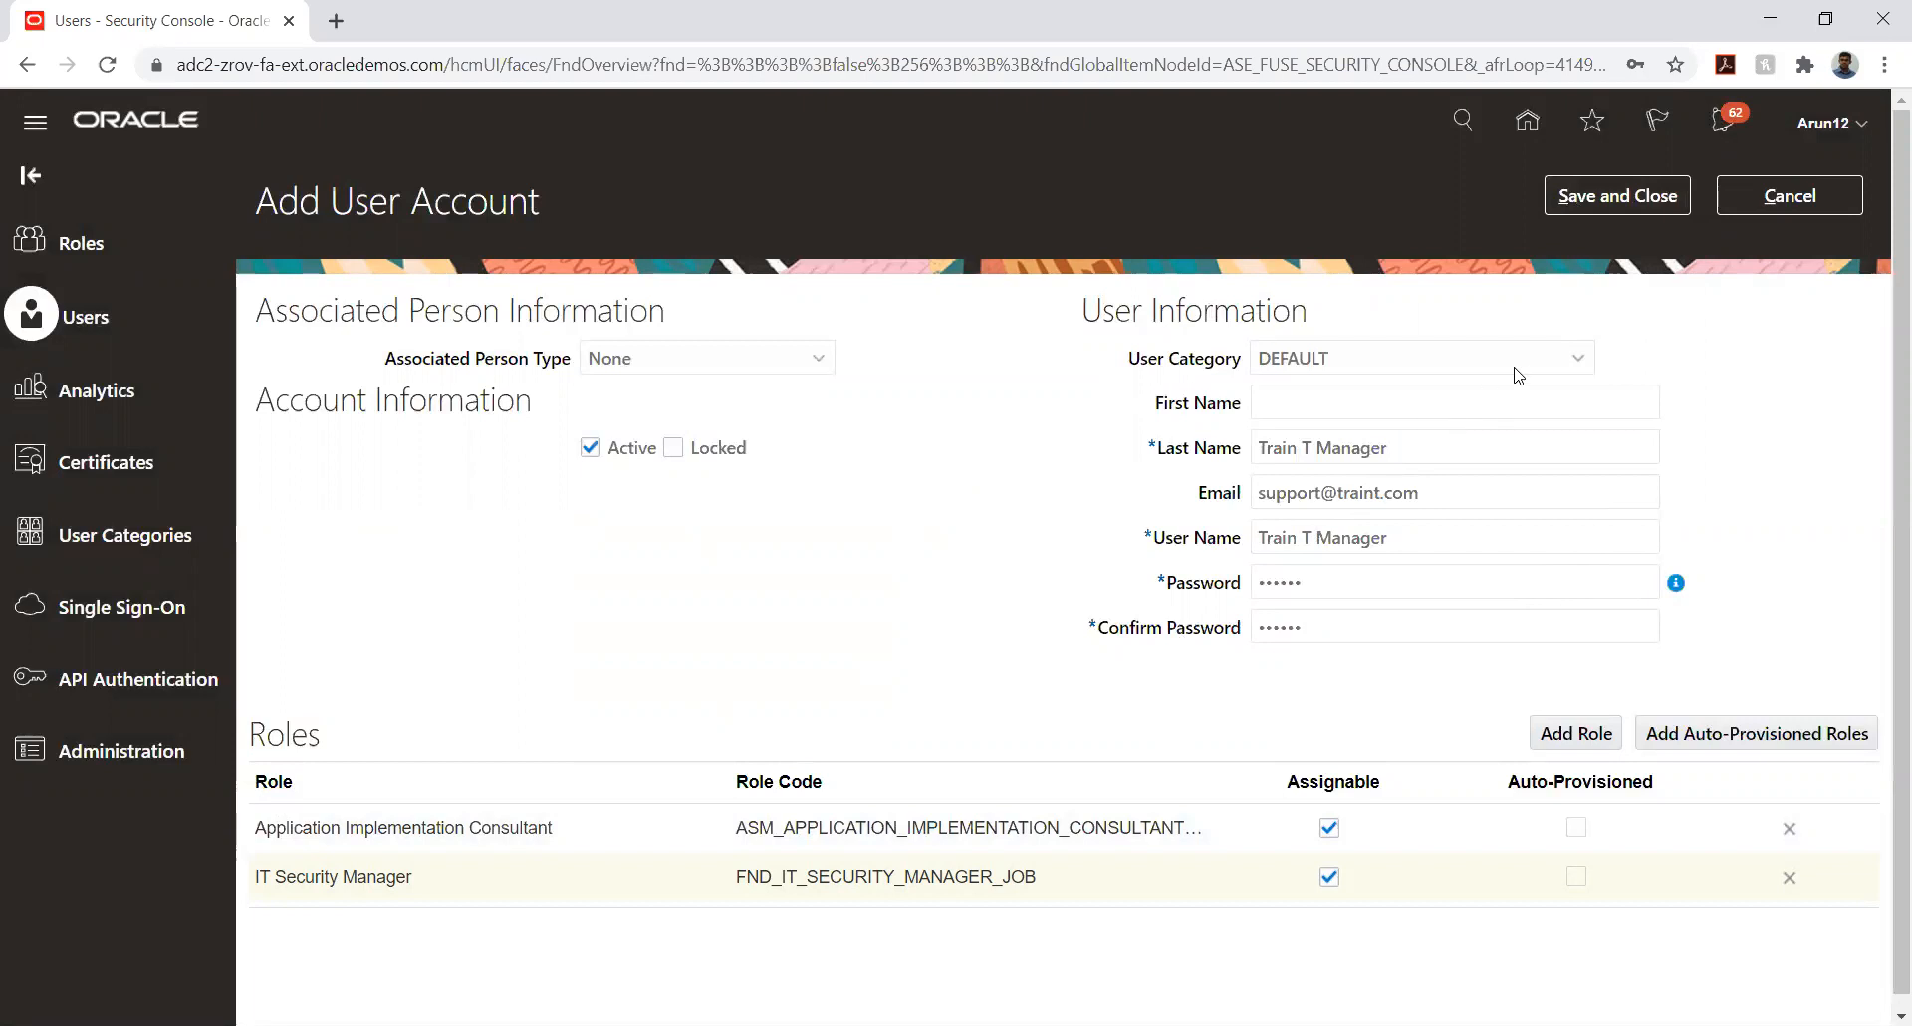
{"action": "triple_click", "coordinate": [1398, 438]}
{"action": "left_click", "coordinate": [1615, 199]}
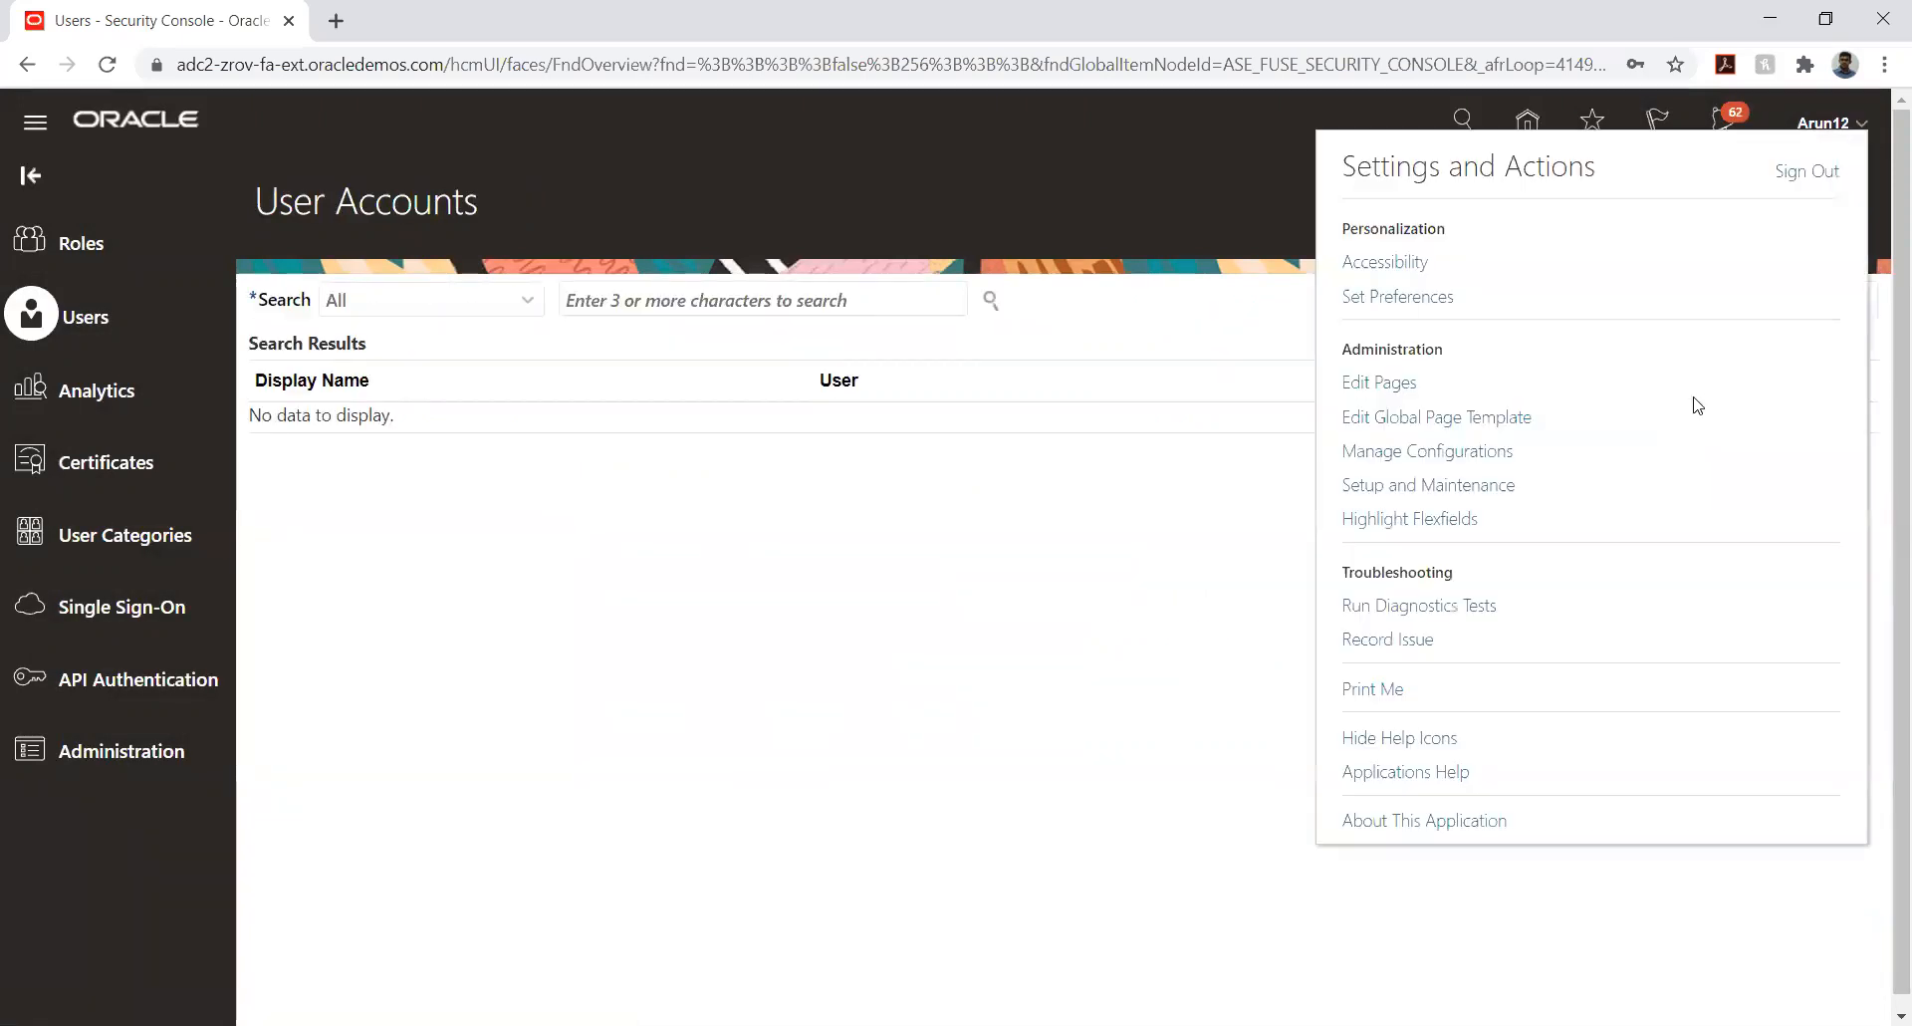
- Sign out of the current account and sign in with the new implementation user's ID and account password
{"action": "left_click", "coordinate": [1806, 173]}
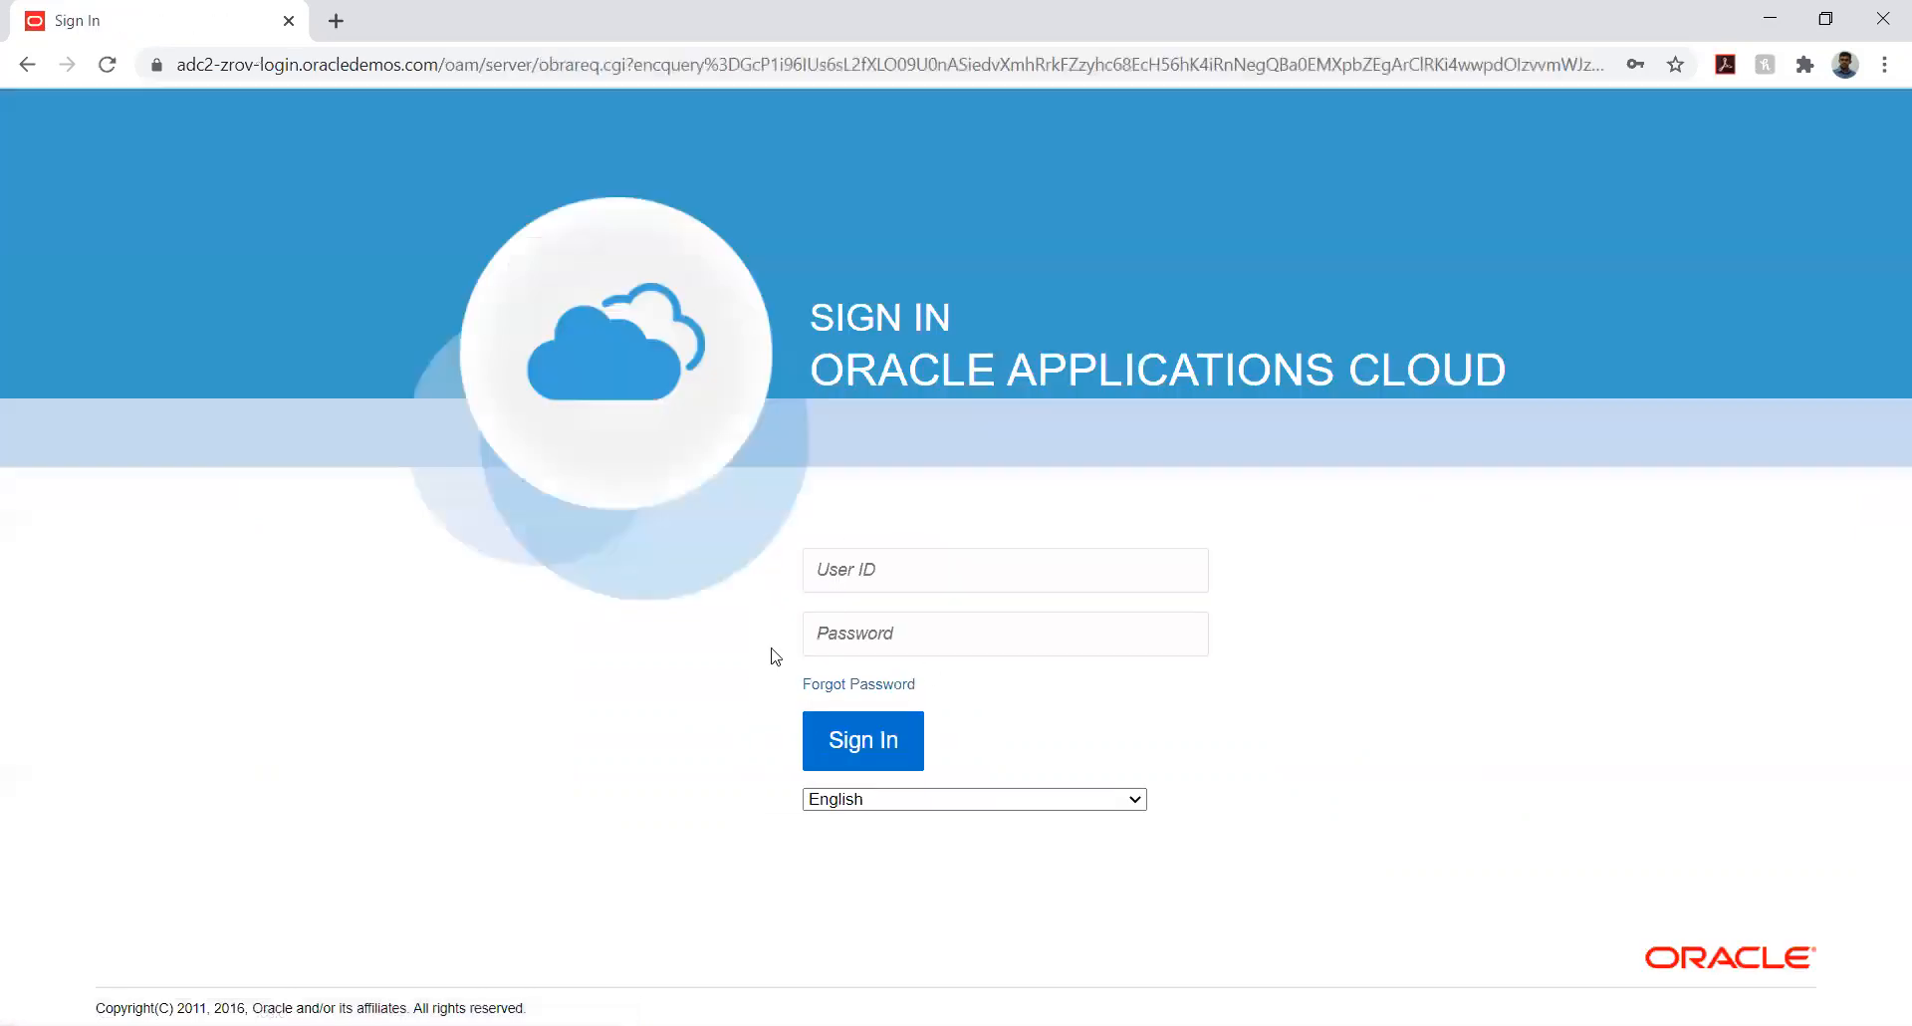
{"action": "left_click", "coordinate": [936, 584]}
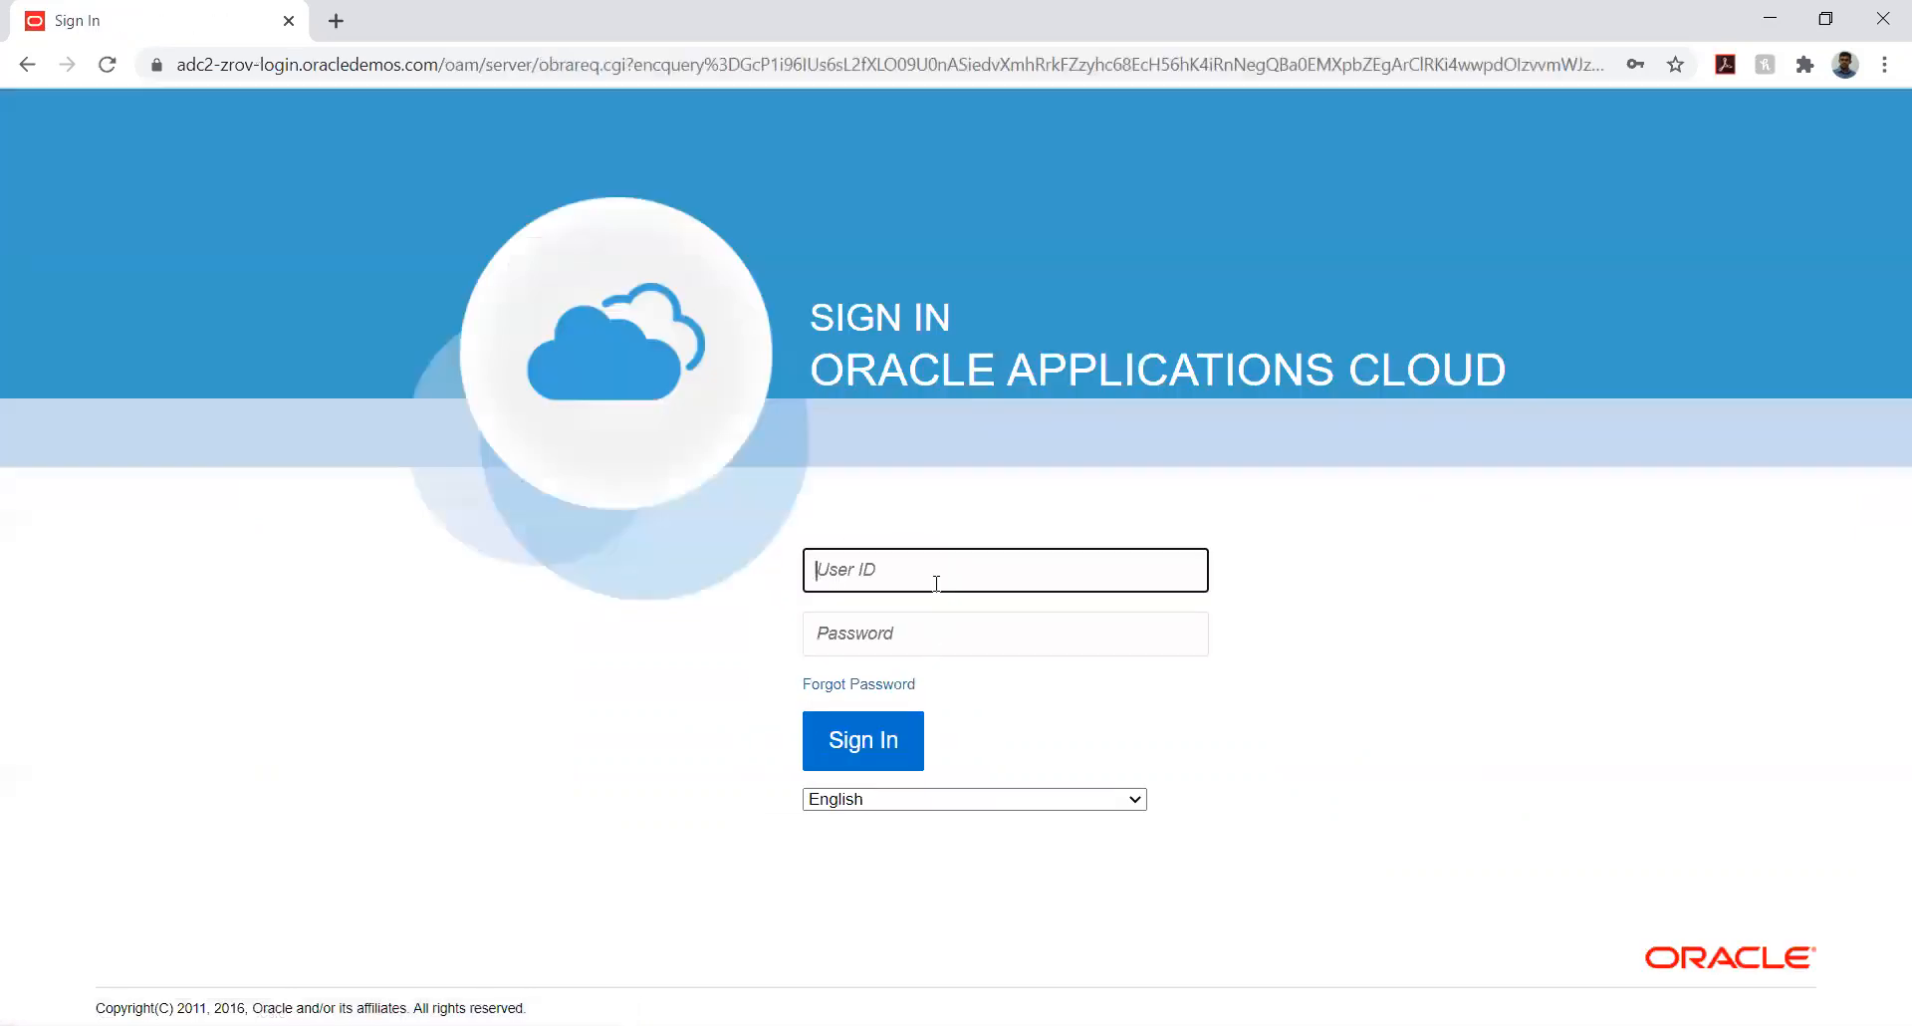
{"action": "type", "text": "Train T Manager"}
{"action": "key", "text": "Tab"}
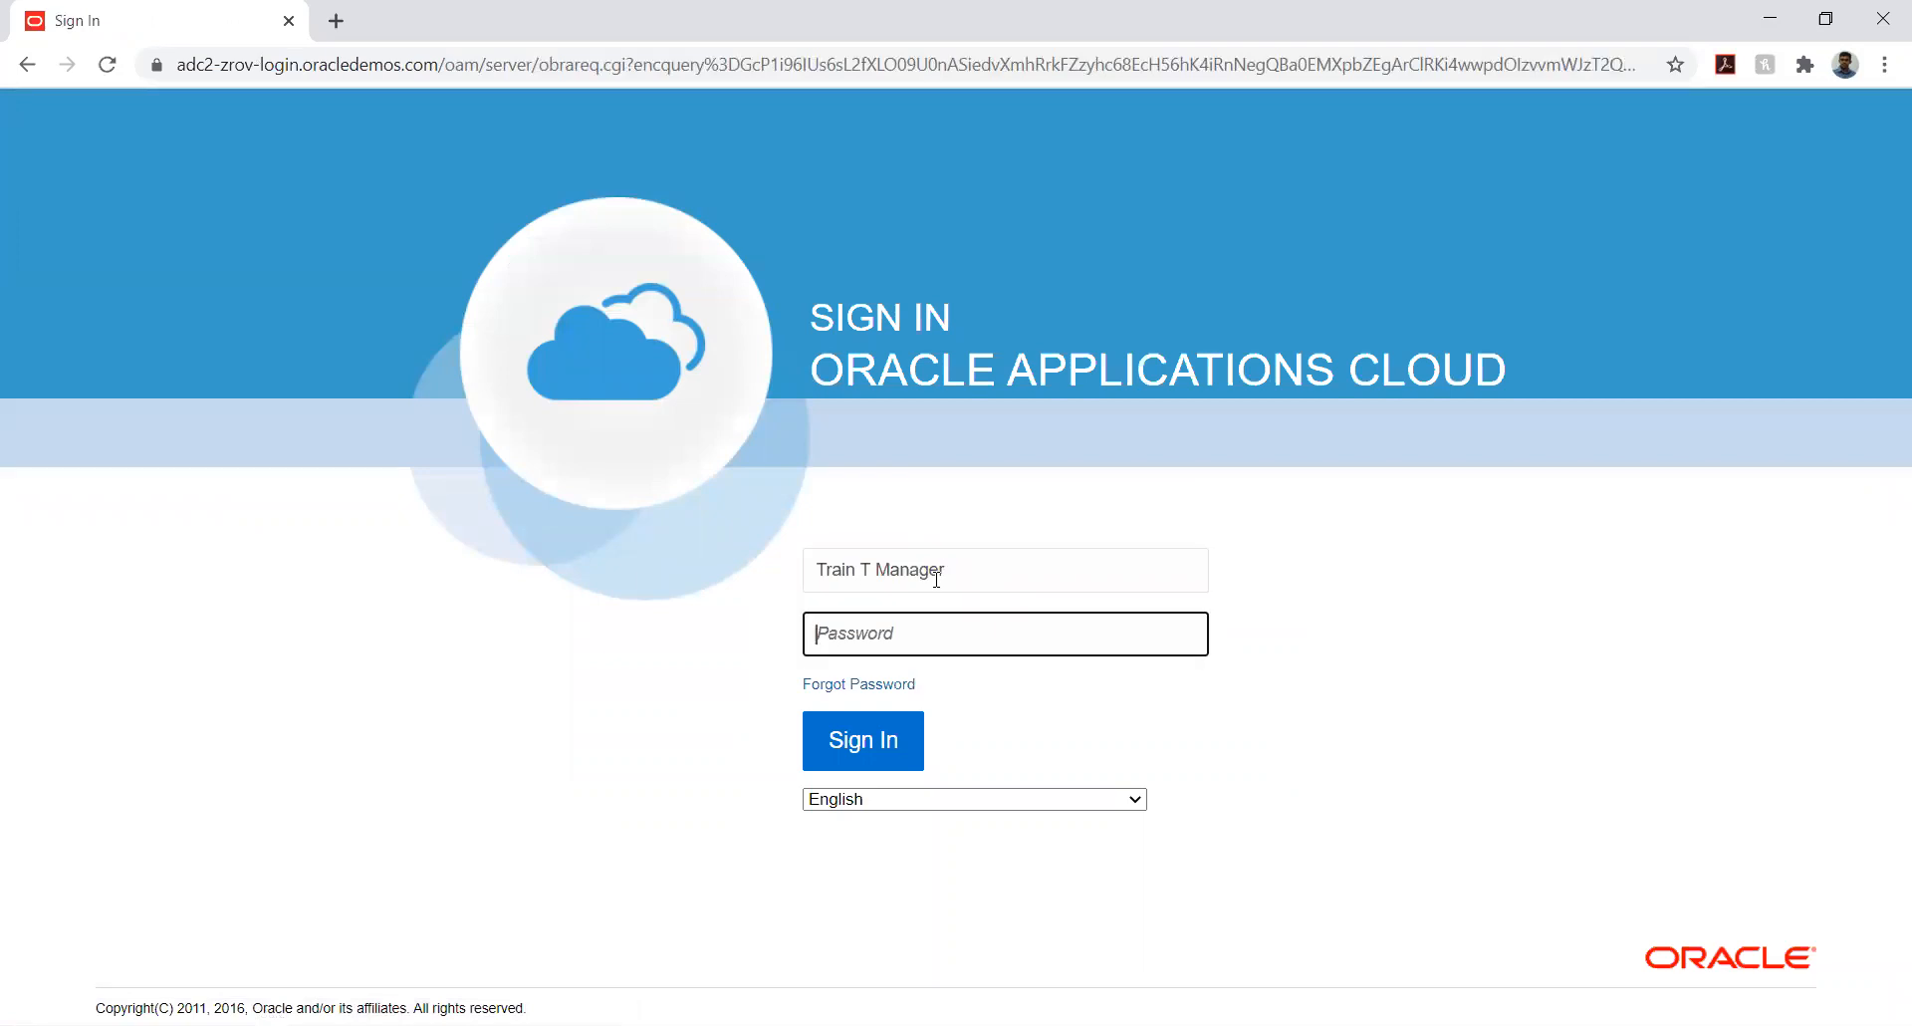
{"action": "type", "text": "Welcome123"}
{"action": "key", "text": "Return"}
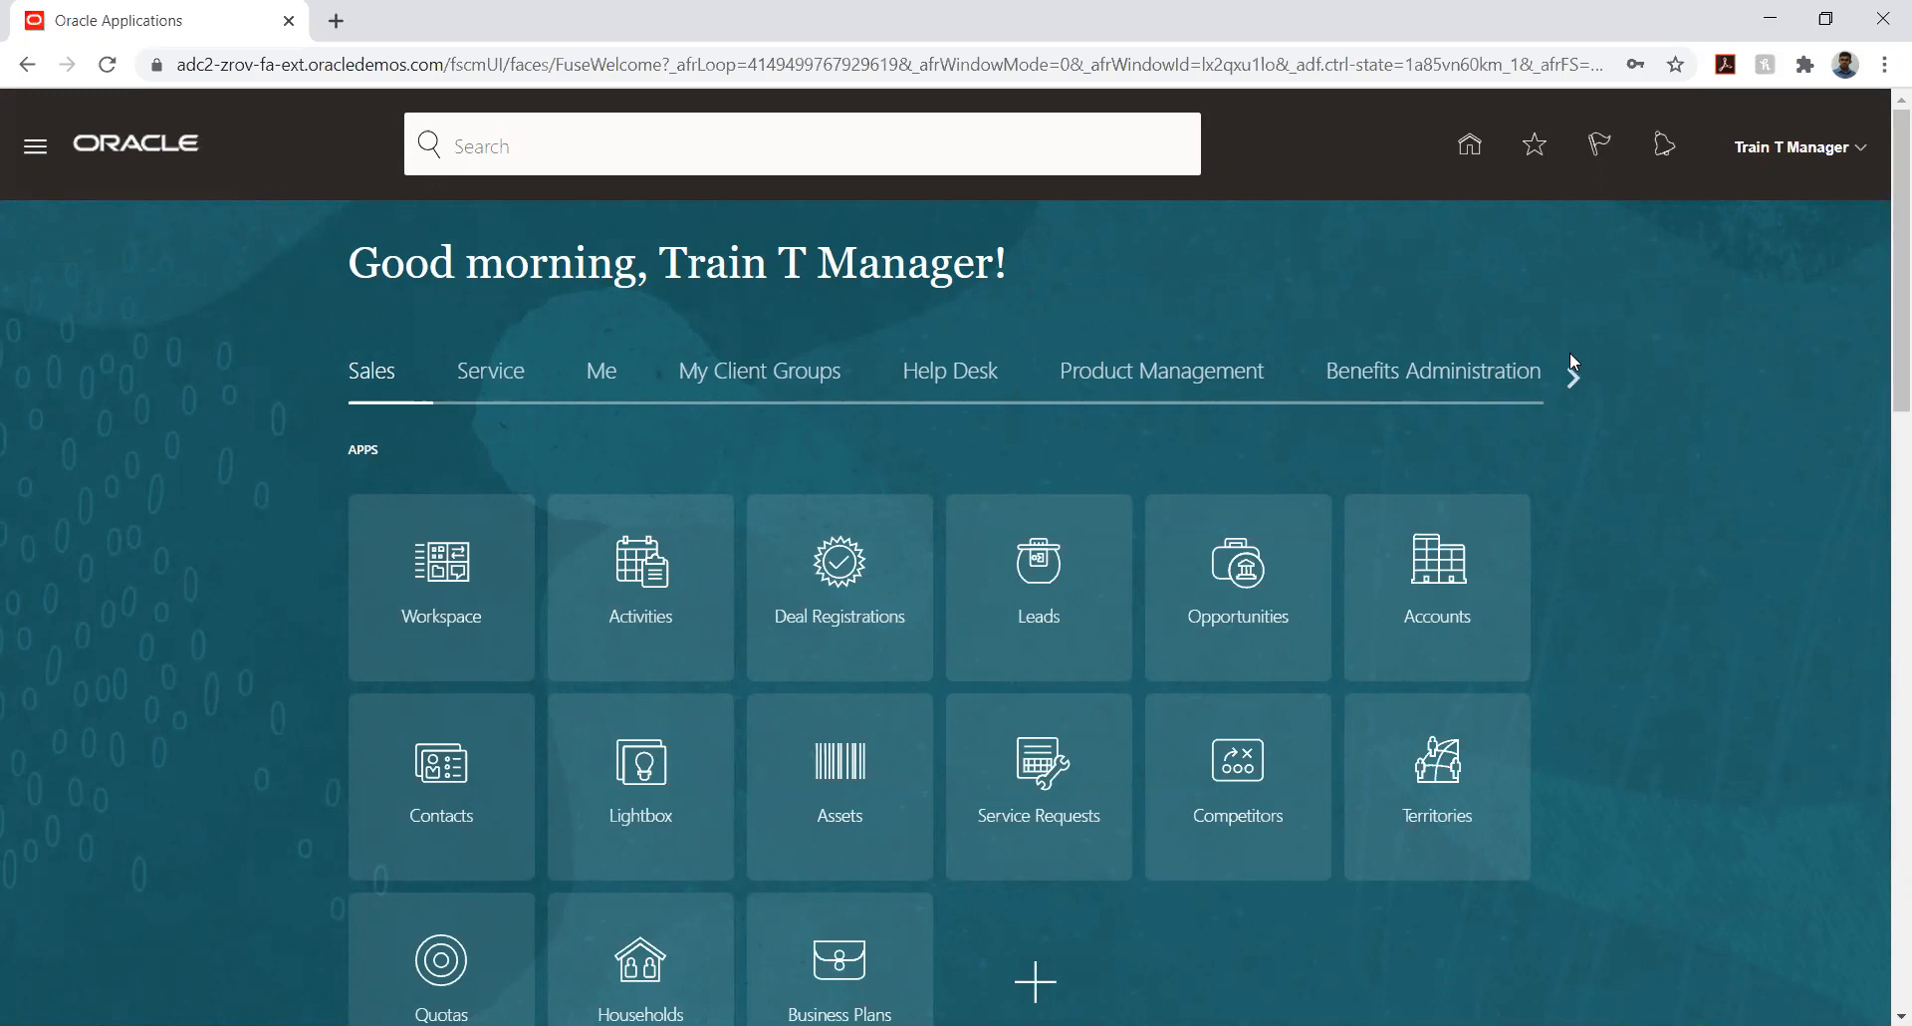
- Go to Setup and Maintenance and open Manage Implementation Projects
{"action": "left_click", "coordinate": [1858, 147]}
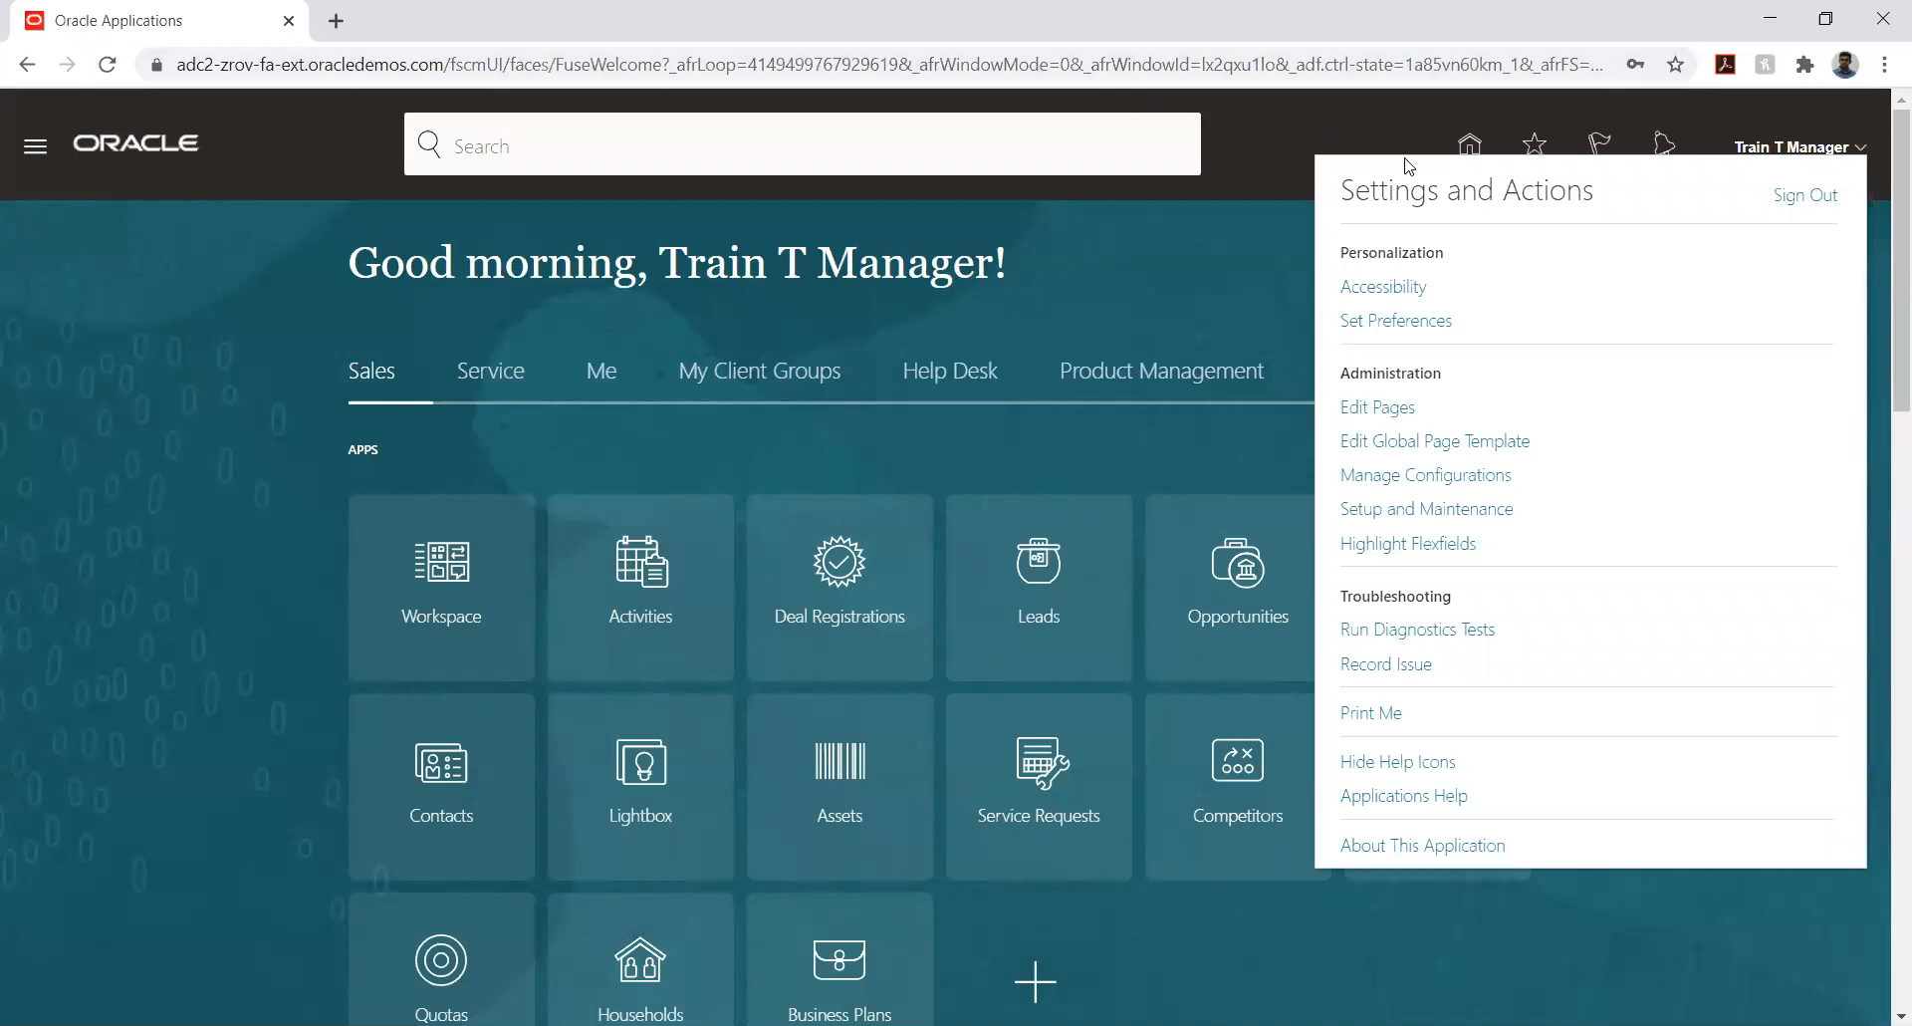
{"action": "left_click", "coordinate": [1415, 512]}
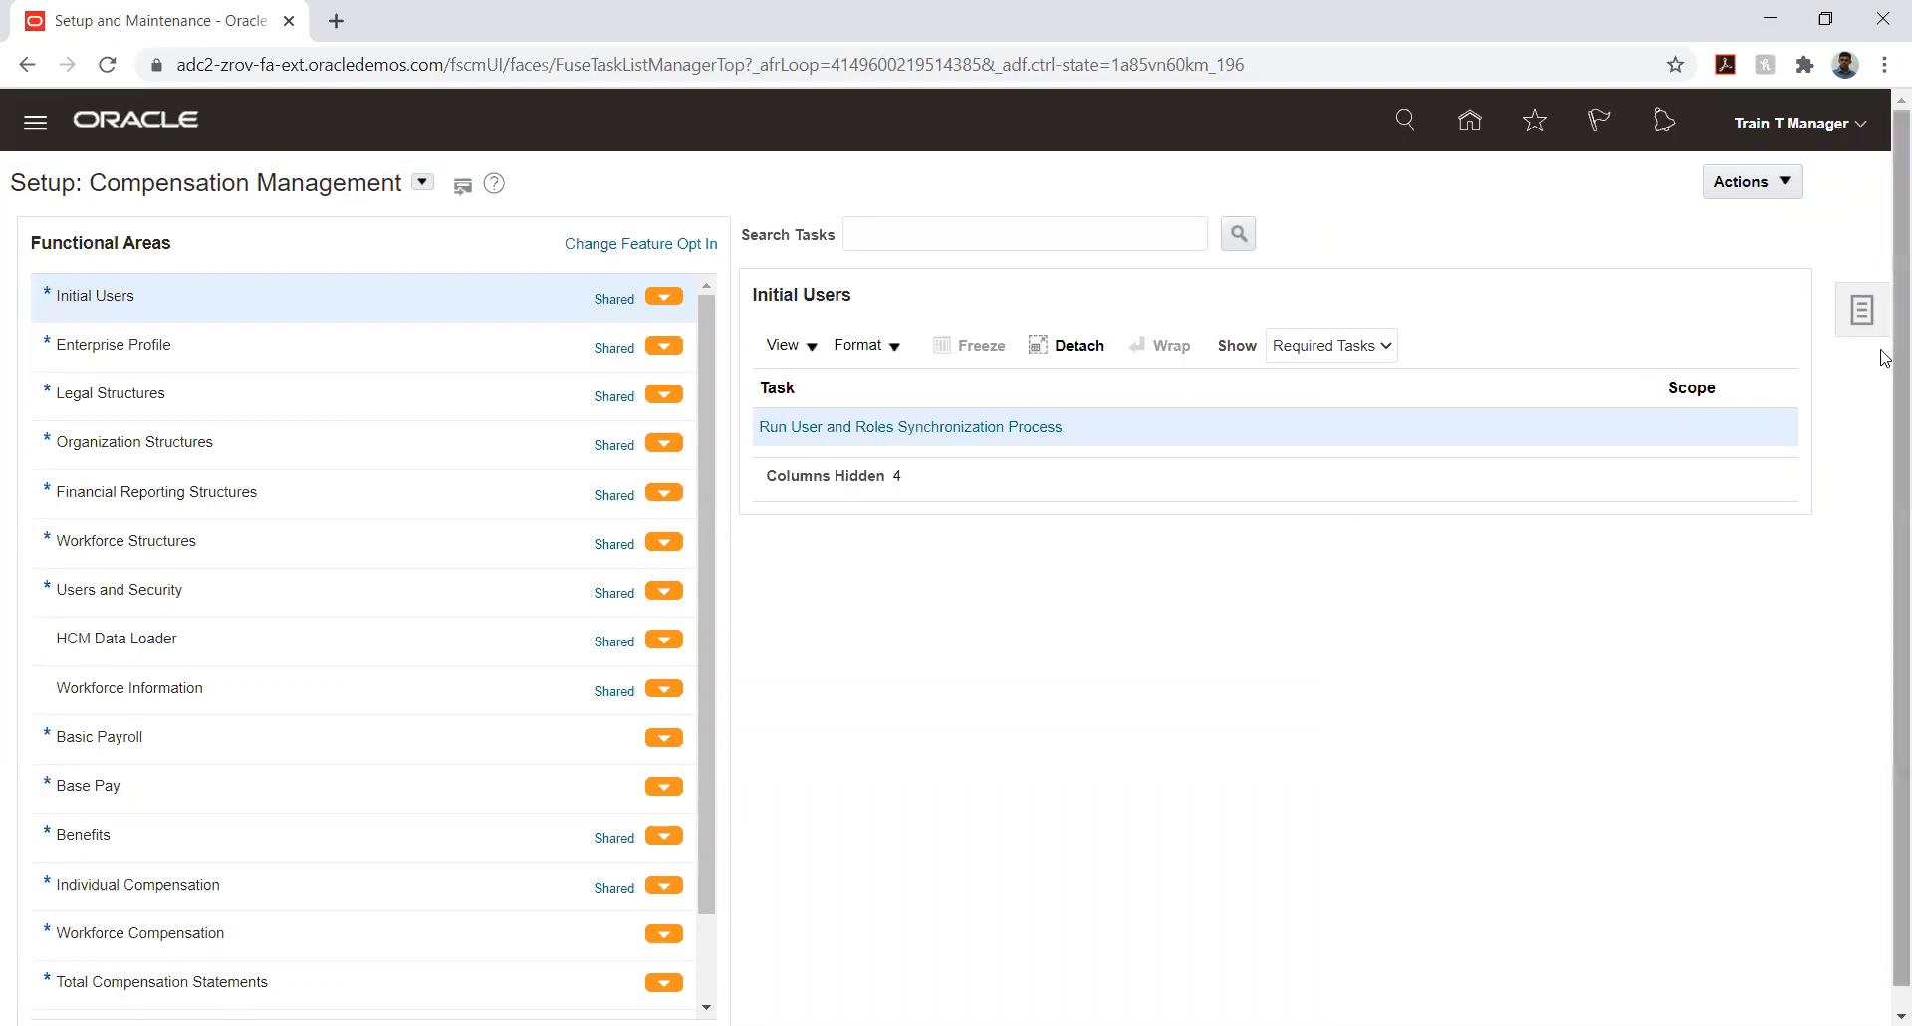
{"action": "left_click", "coordinate": [1861, 309]}
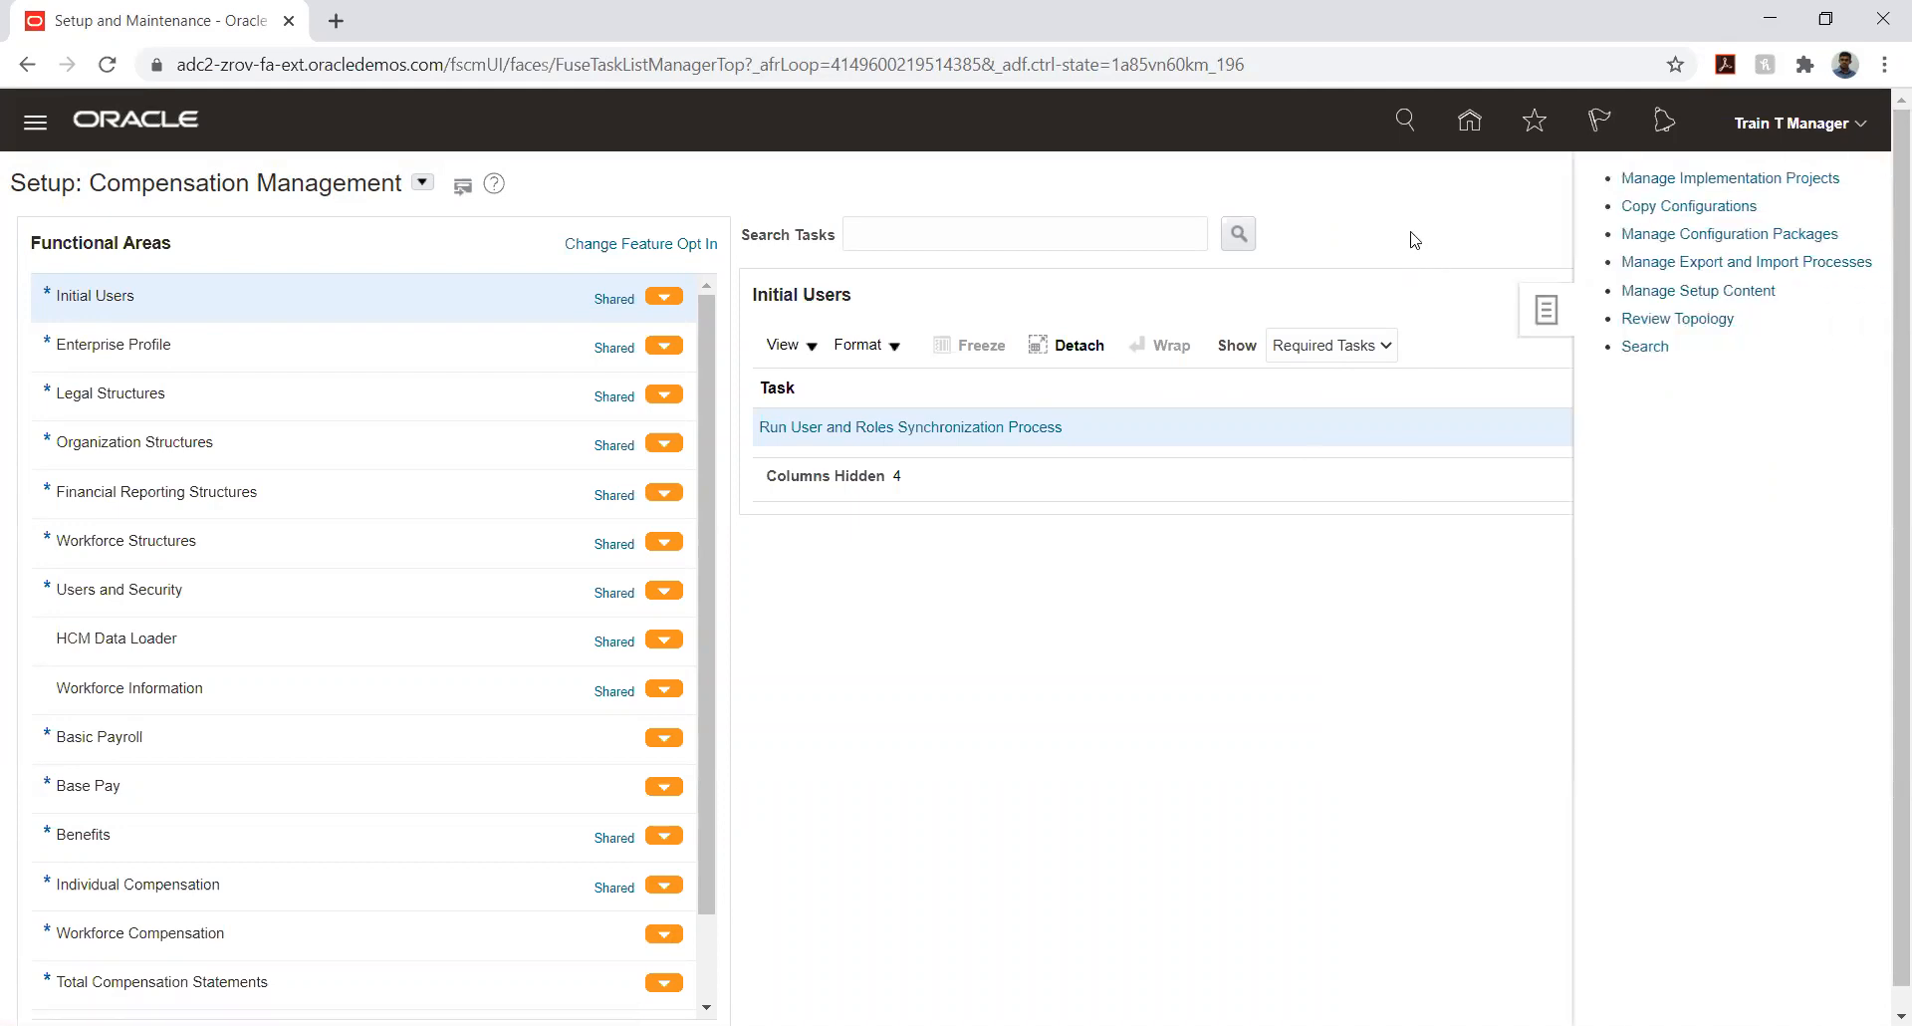
{"action": "left_click", "coordinate": [1662, 181]}
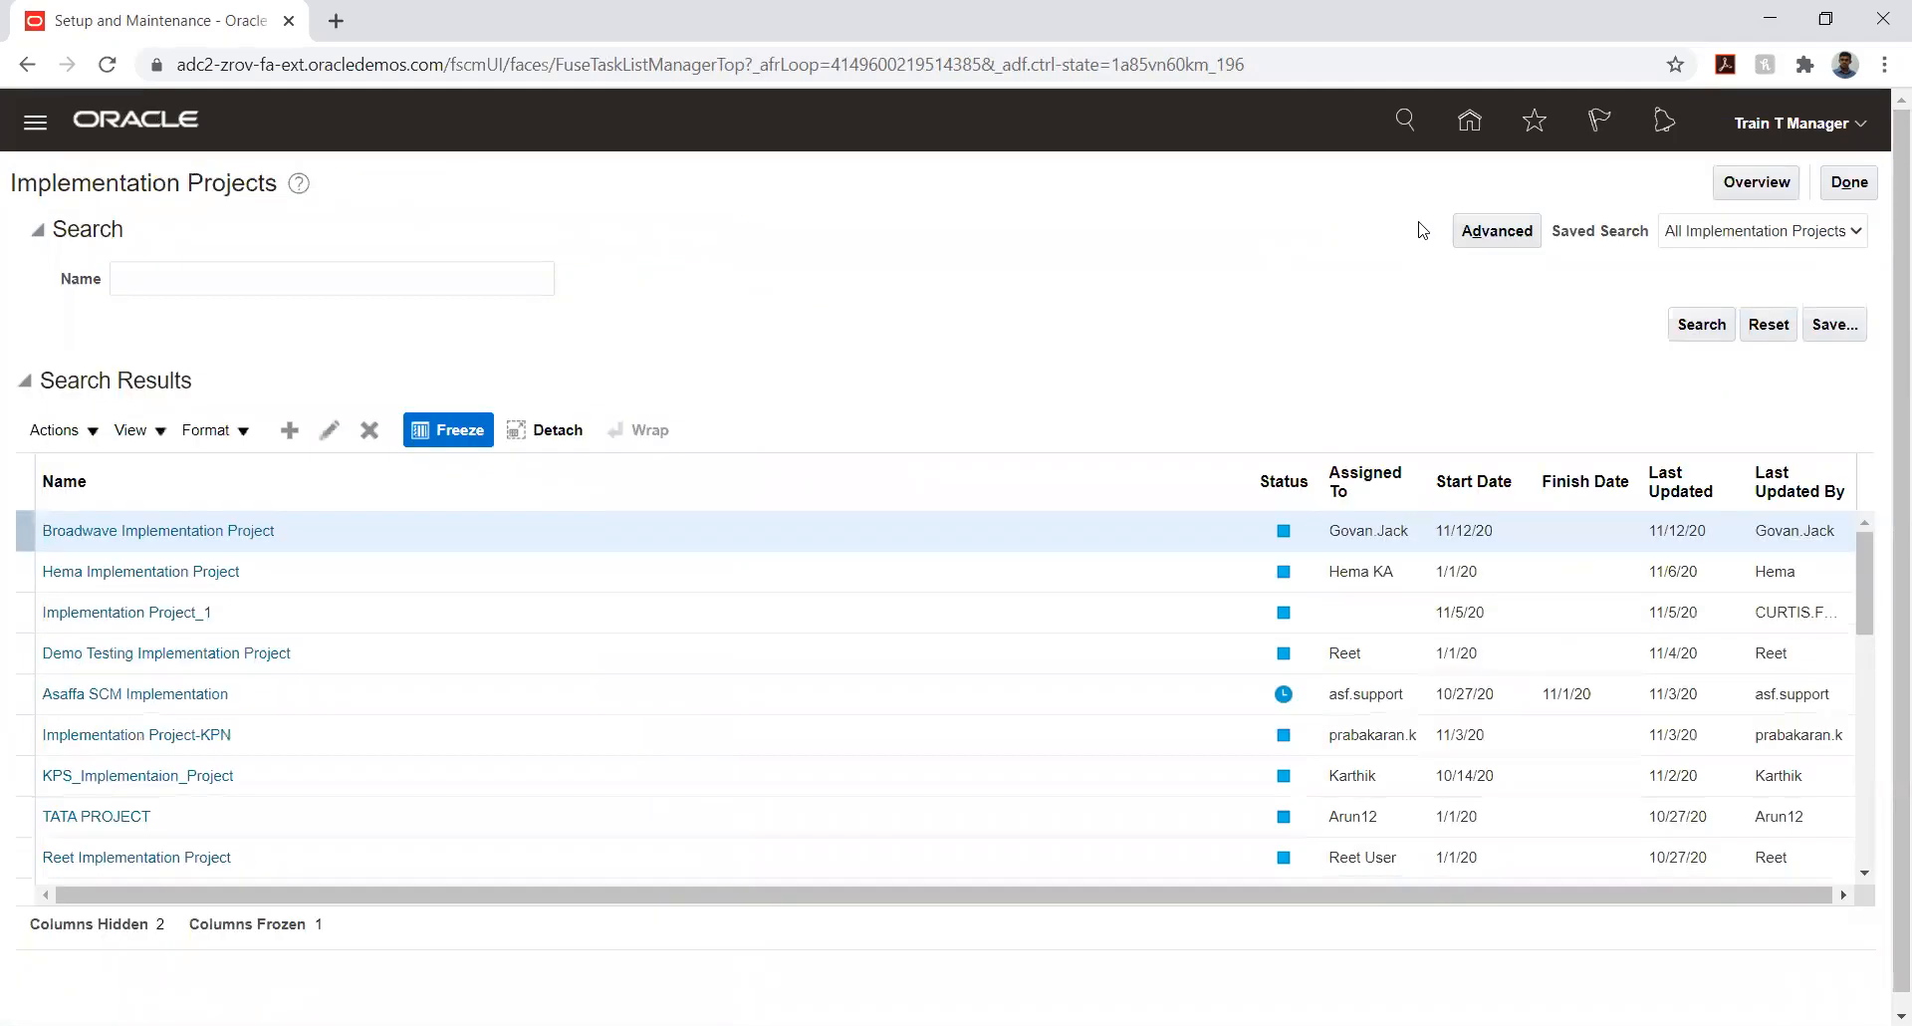
- Create a new implementation project and name it HONEYWELL IMPLEMENTATION
{"action": "left_click", "coordinate": [294, 435]}
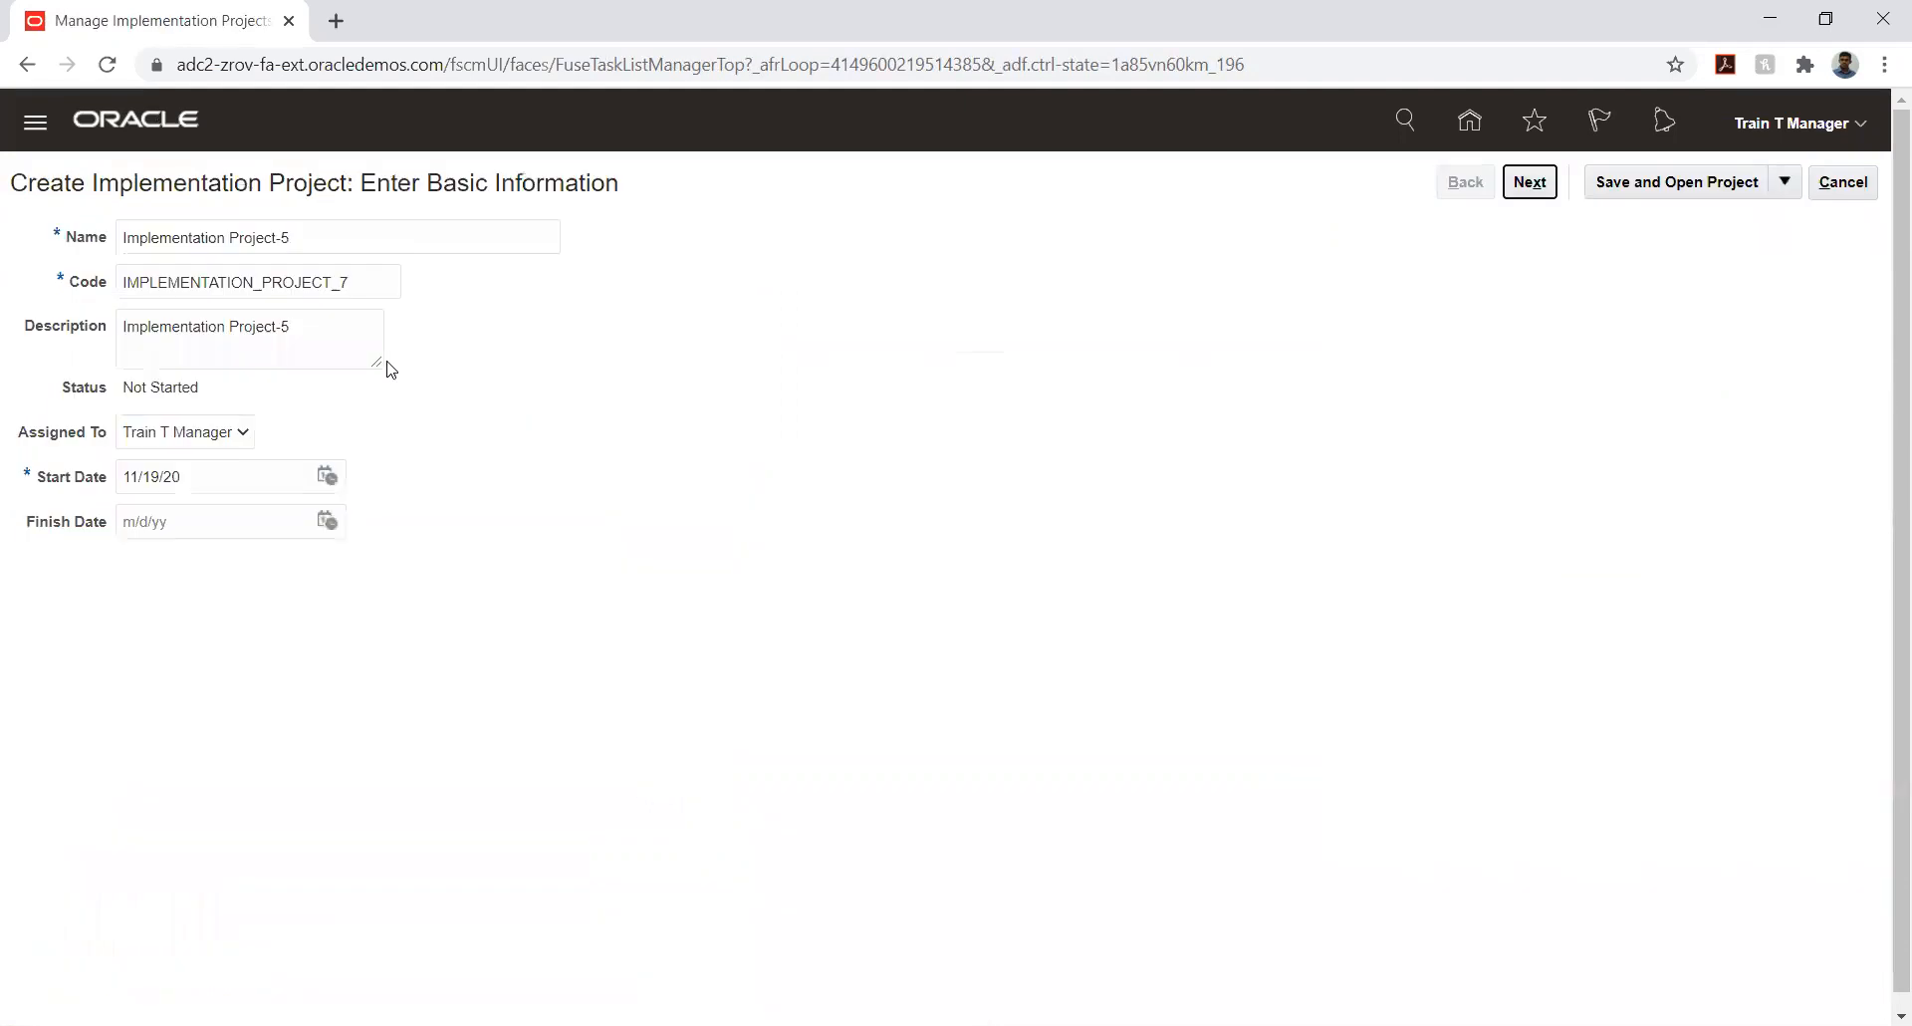
{"action": "left_click", "coordinate": [339, 246]}
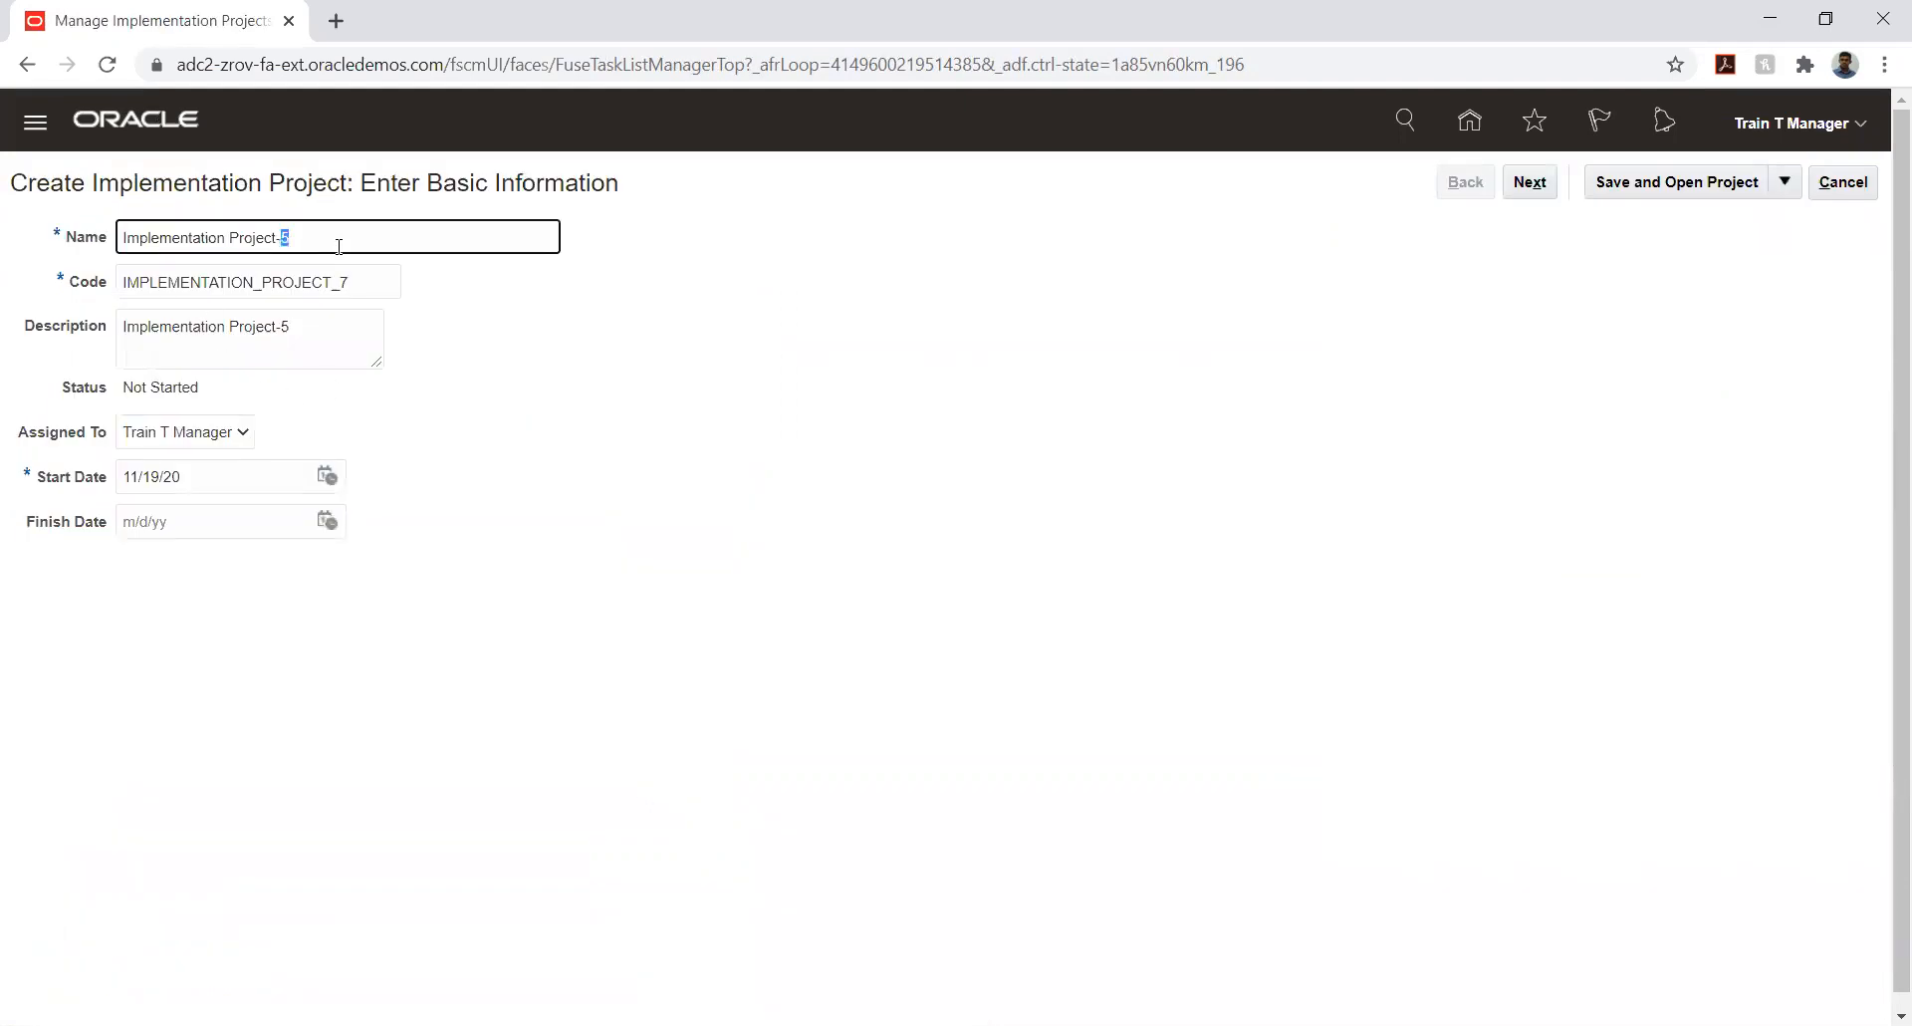
{"action": "key", "text": "ctrl+a"}
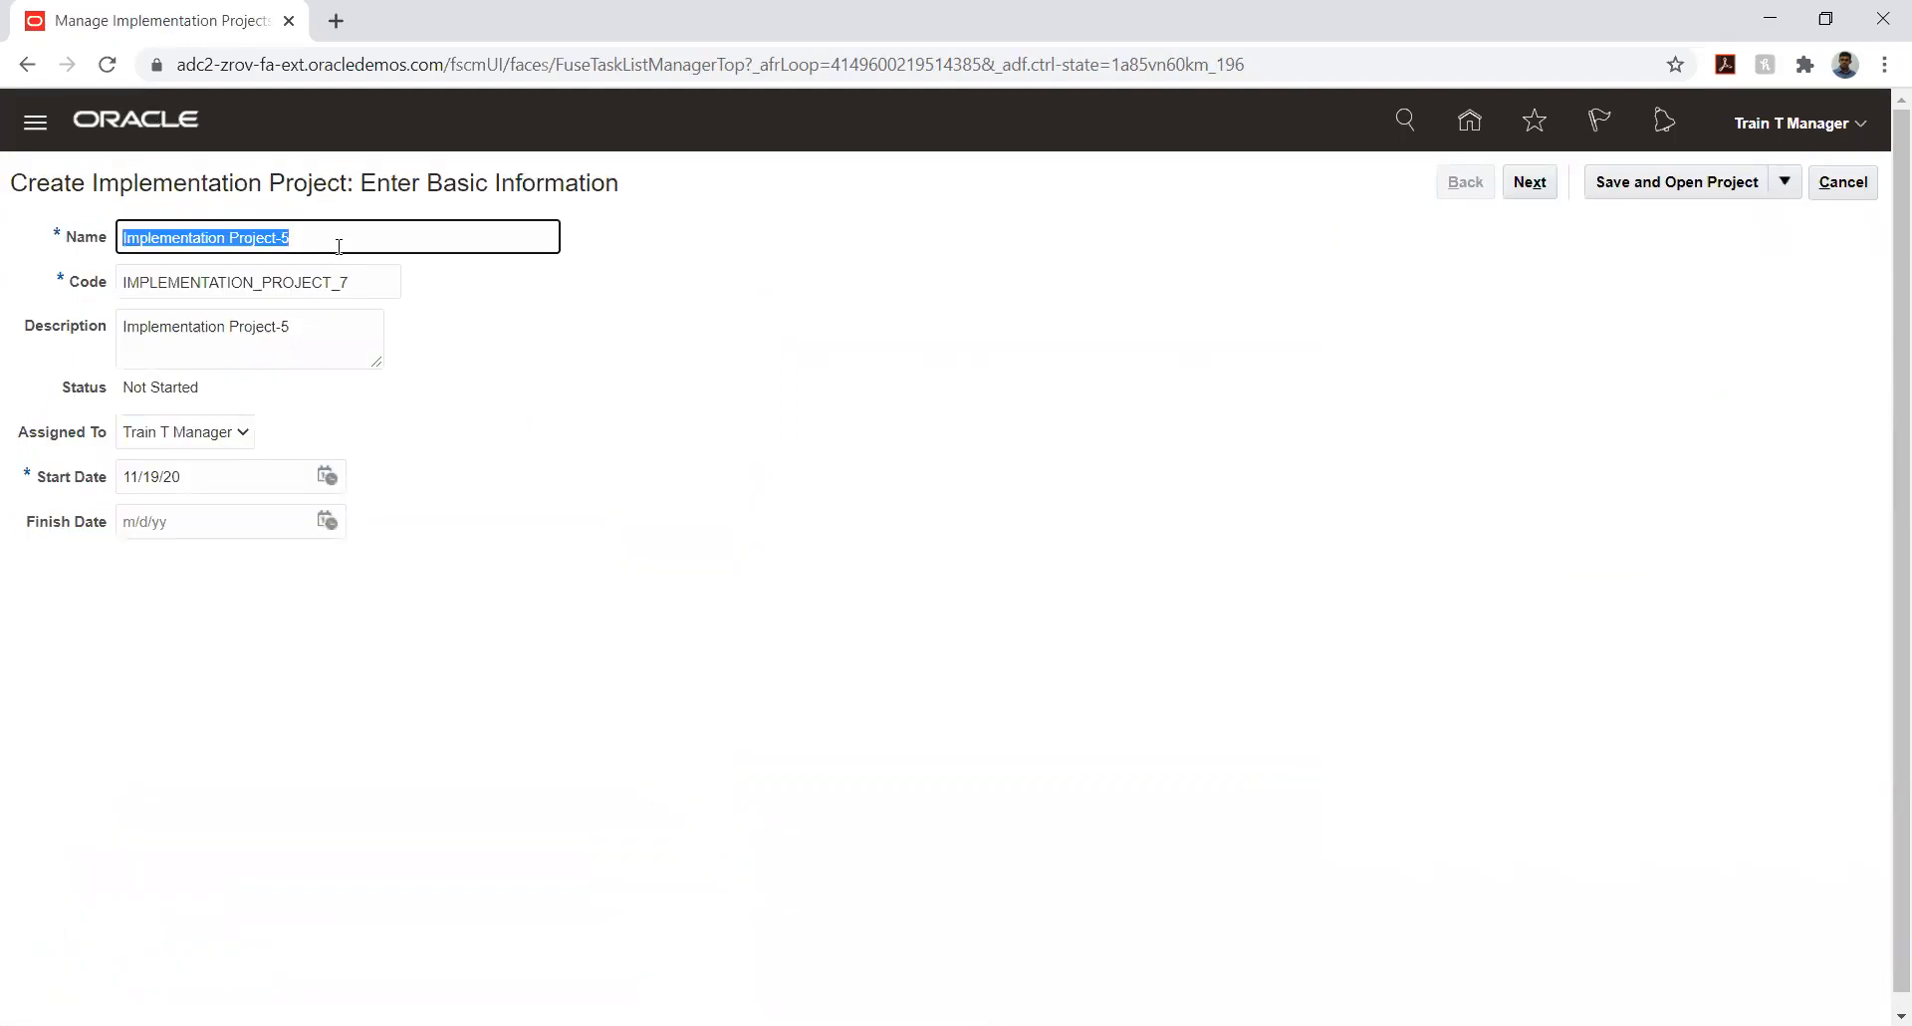
{"action": "type", "text": "I"}
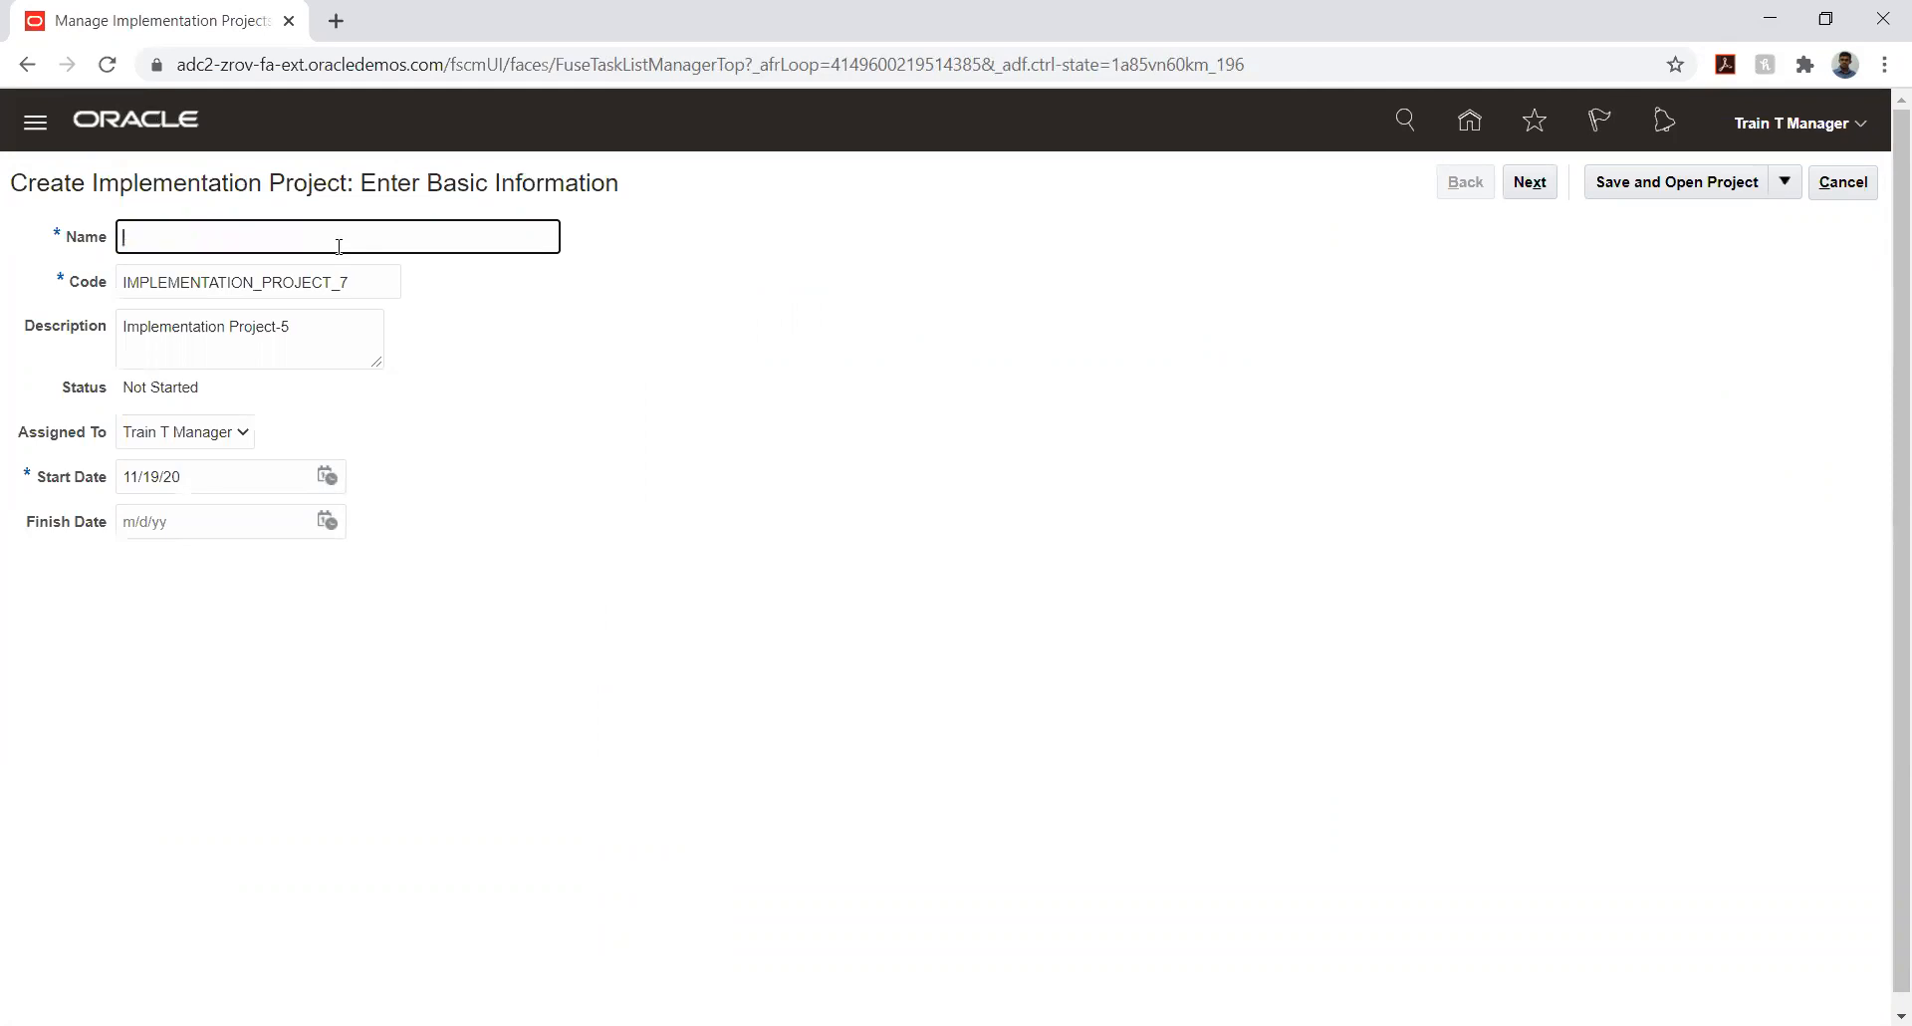
{"action": "type", "text": "HONEYWELL IMPLEMENT"}
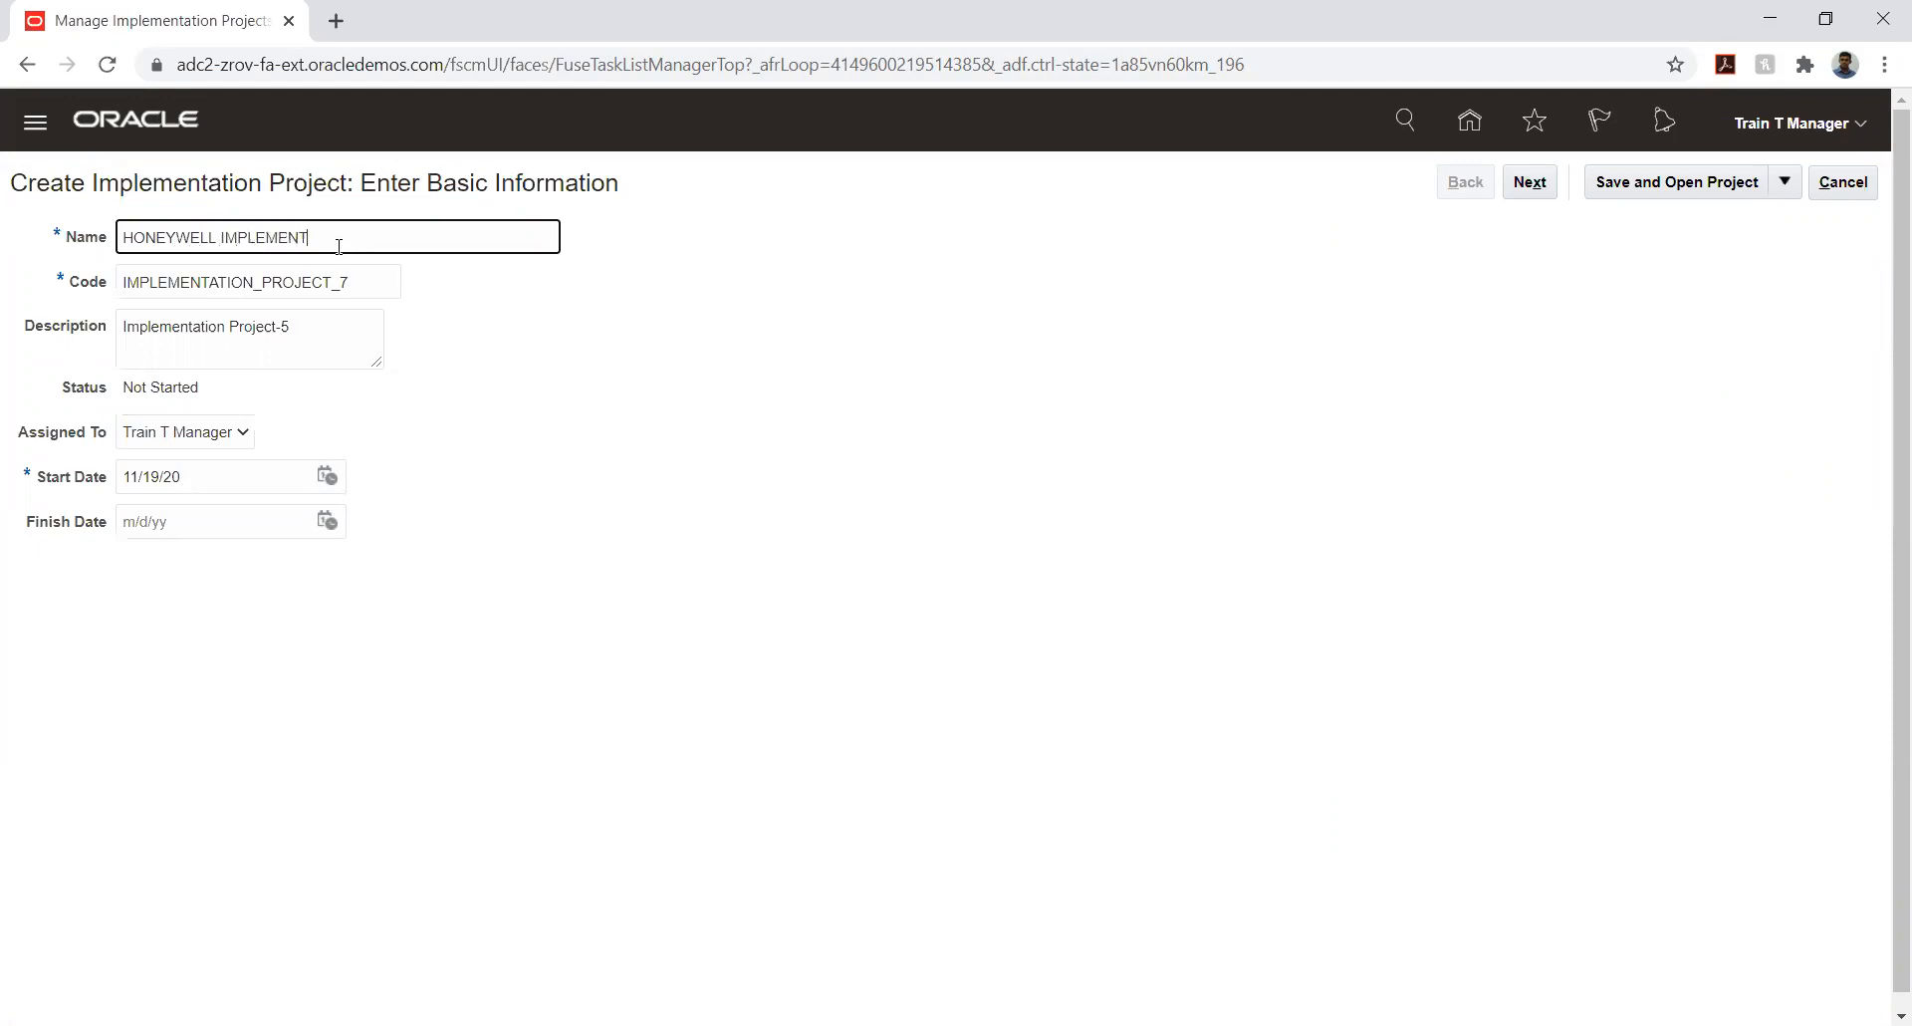
{"action": "type", "text": "ATION"}
{"action": "key", "text": "Tab"}
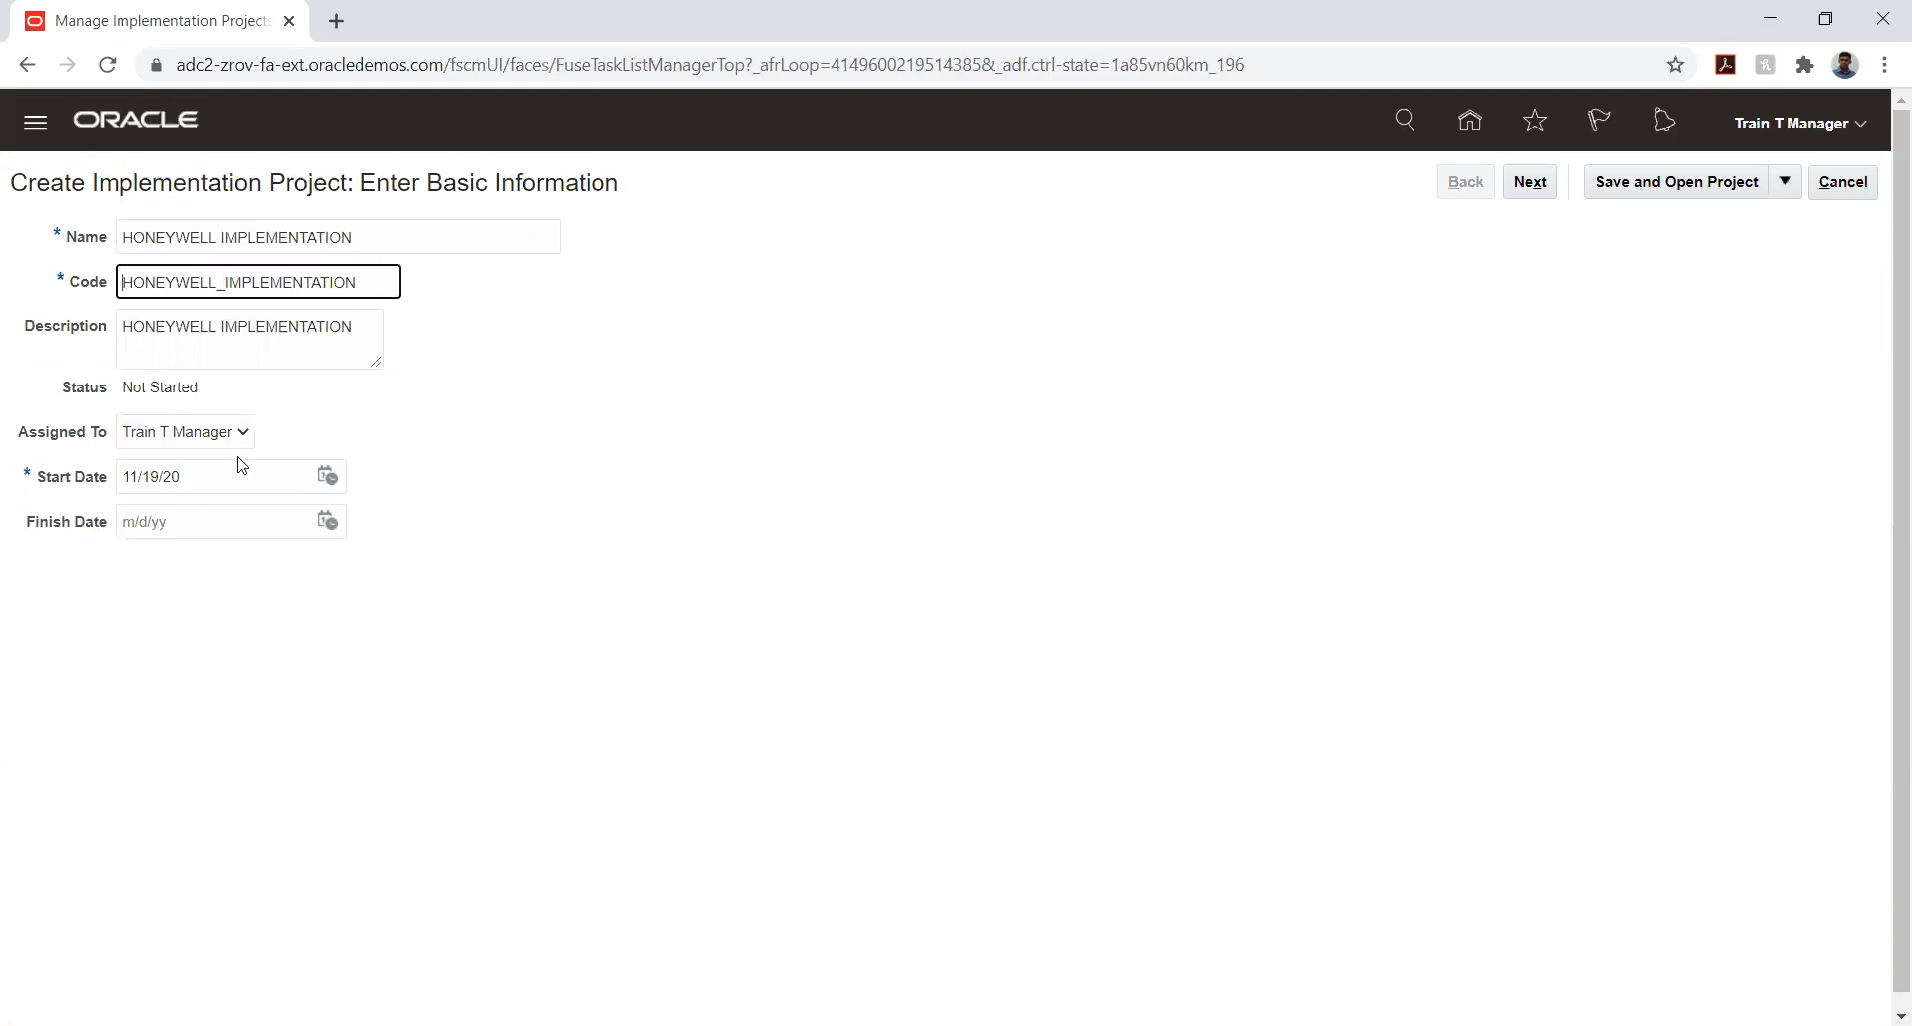
- Set the project's start date to 1/1/20, and save and open the project
{"action": "left_click", "coordinate": [327, 476]}
{"action": "left_click", "coordinate": [428, 518]}
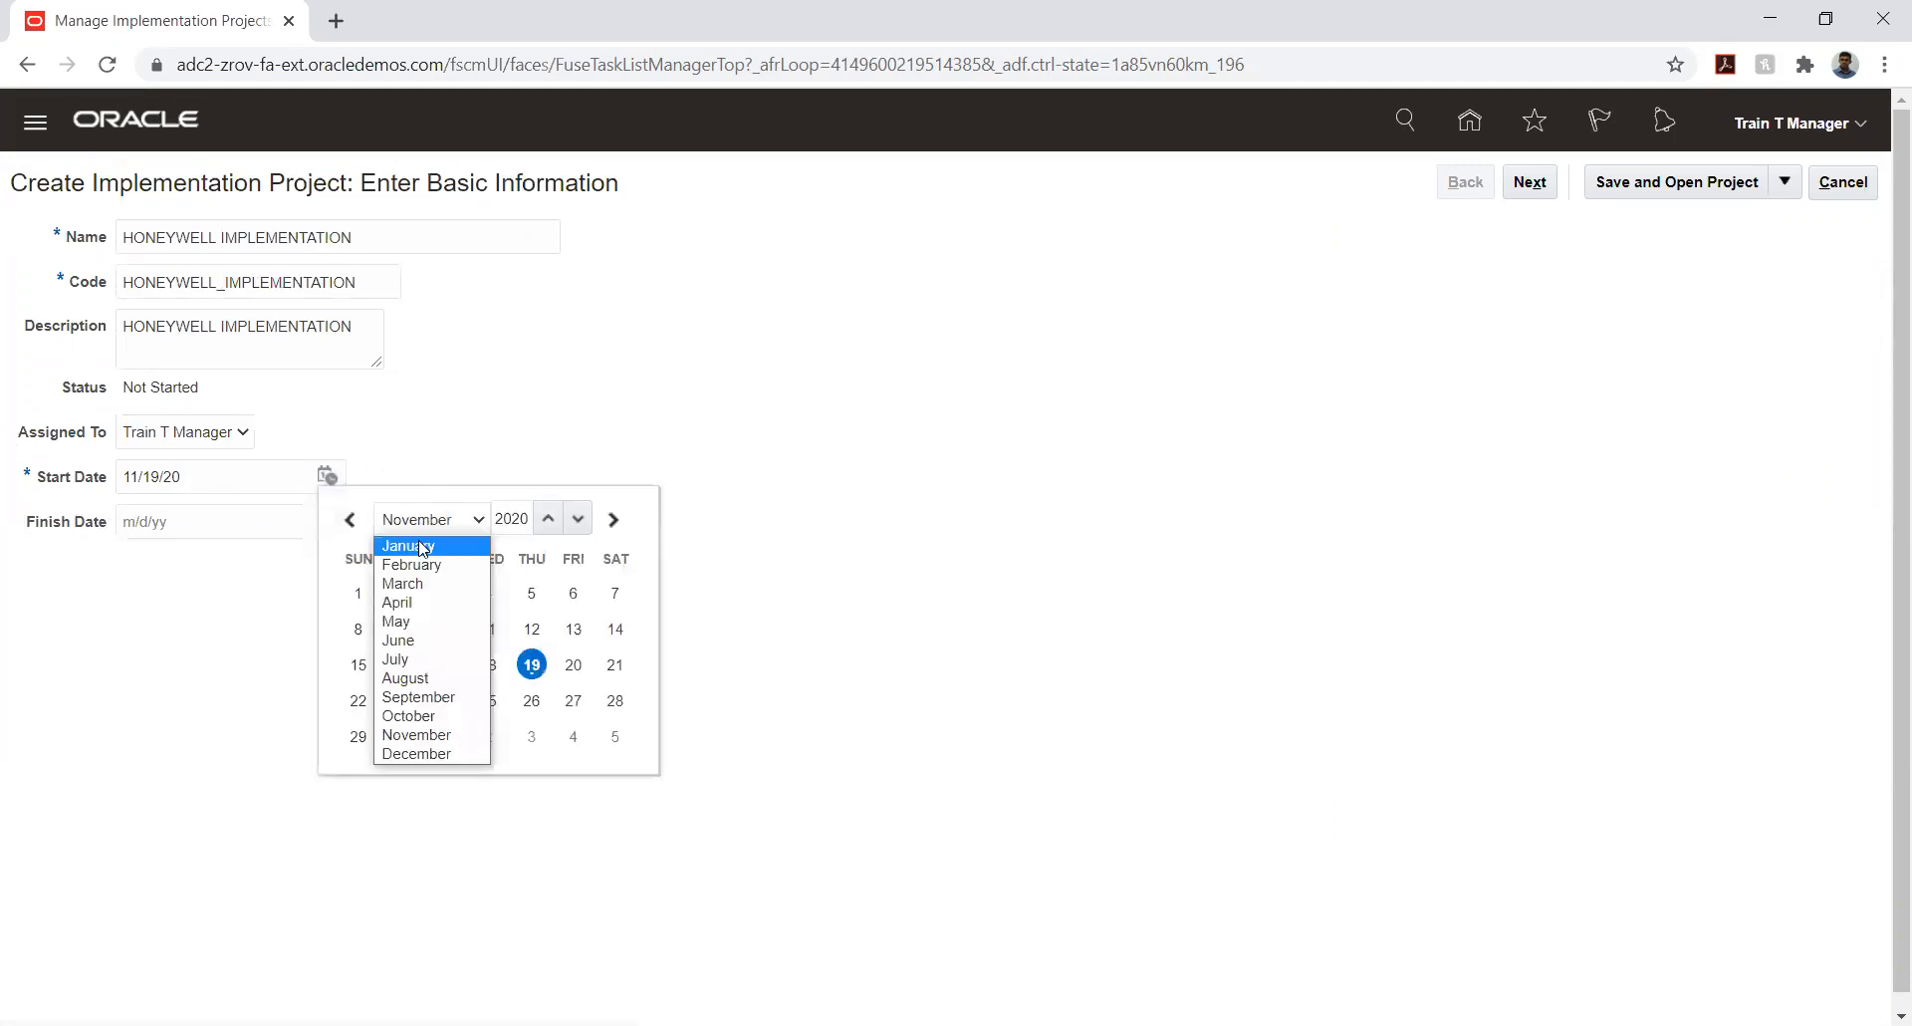
{"action": "left_click", "coordinate": [408, 546]}
{"action": "left_click", "coordinate": [491, 593]}
{"action": "left_click", "coordinate": [826, 424]}
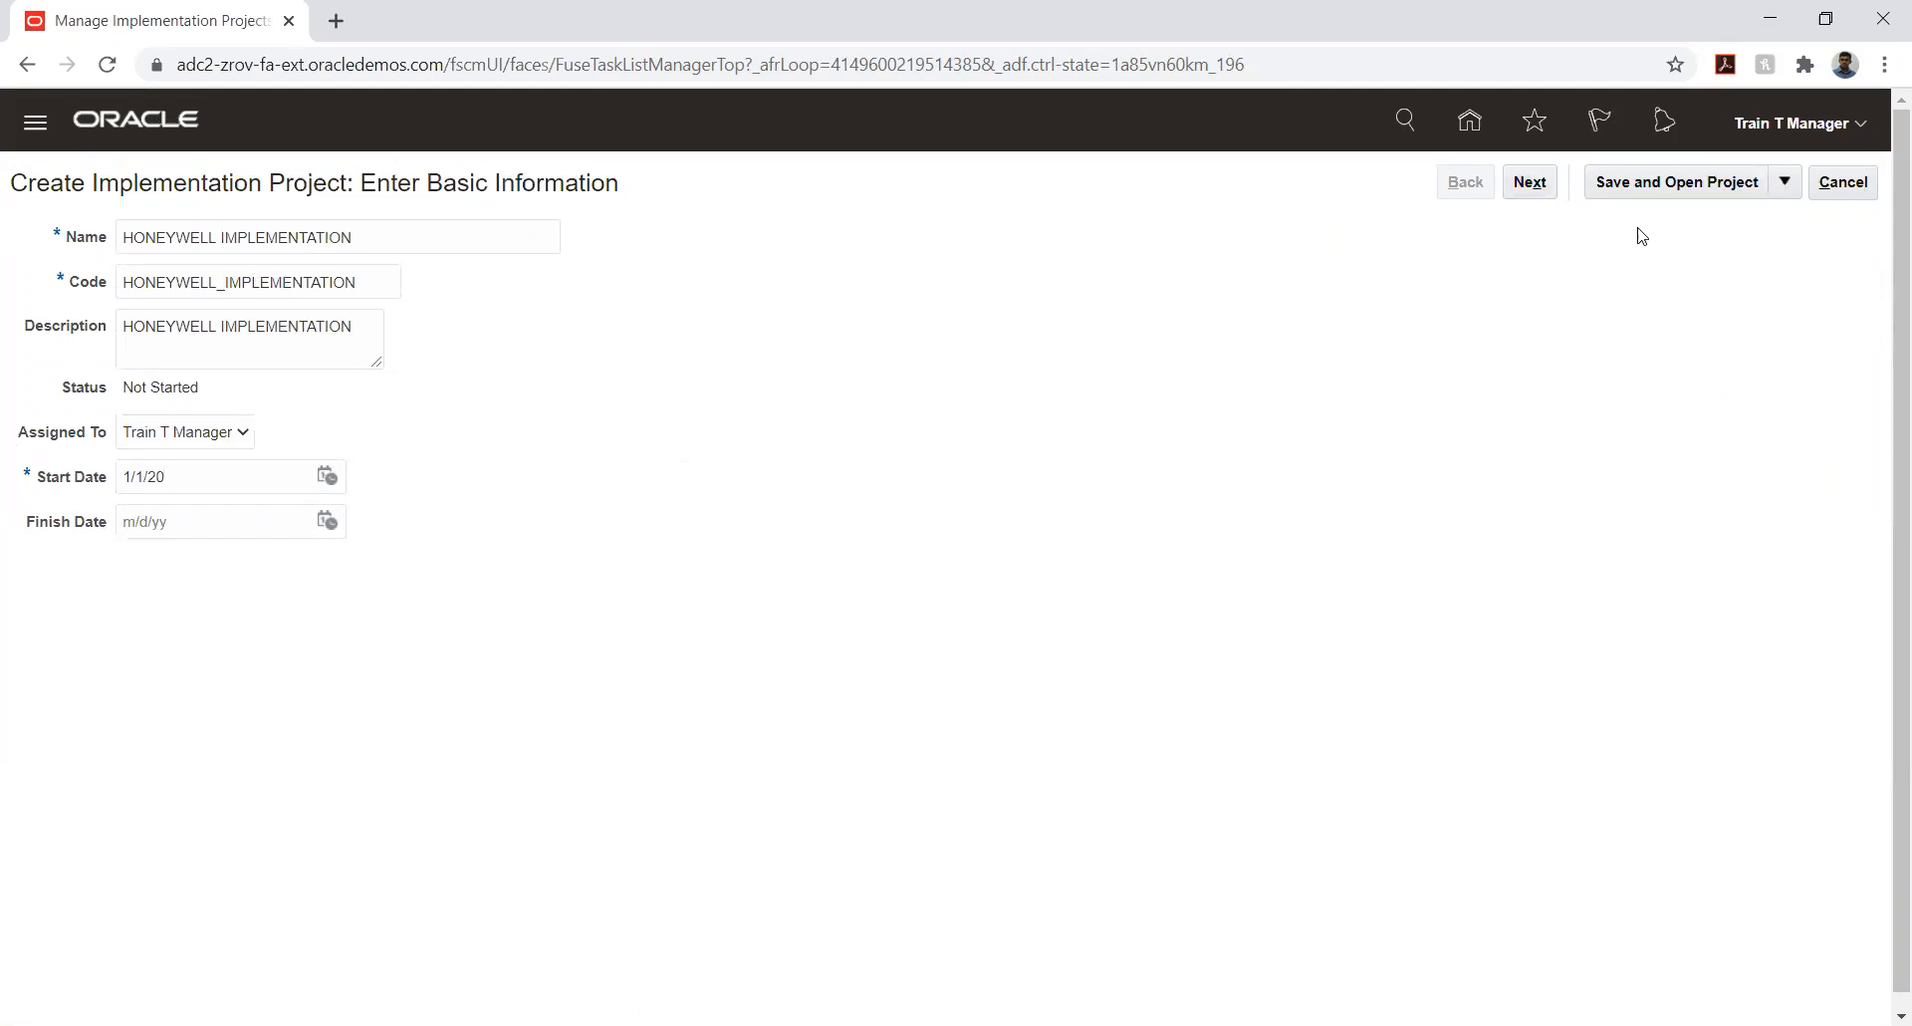
{"action": "left_click", "coordinate": [1687, 189]}
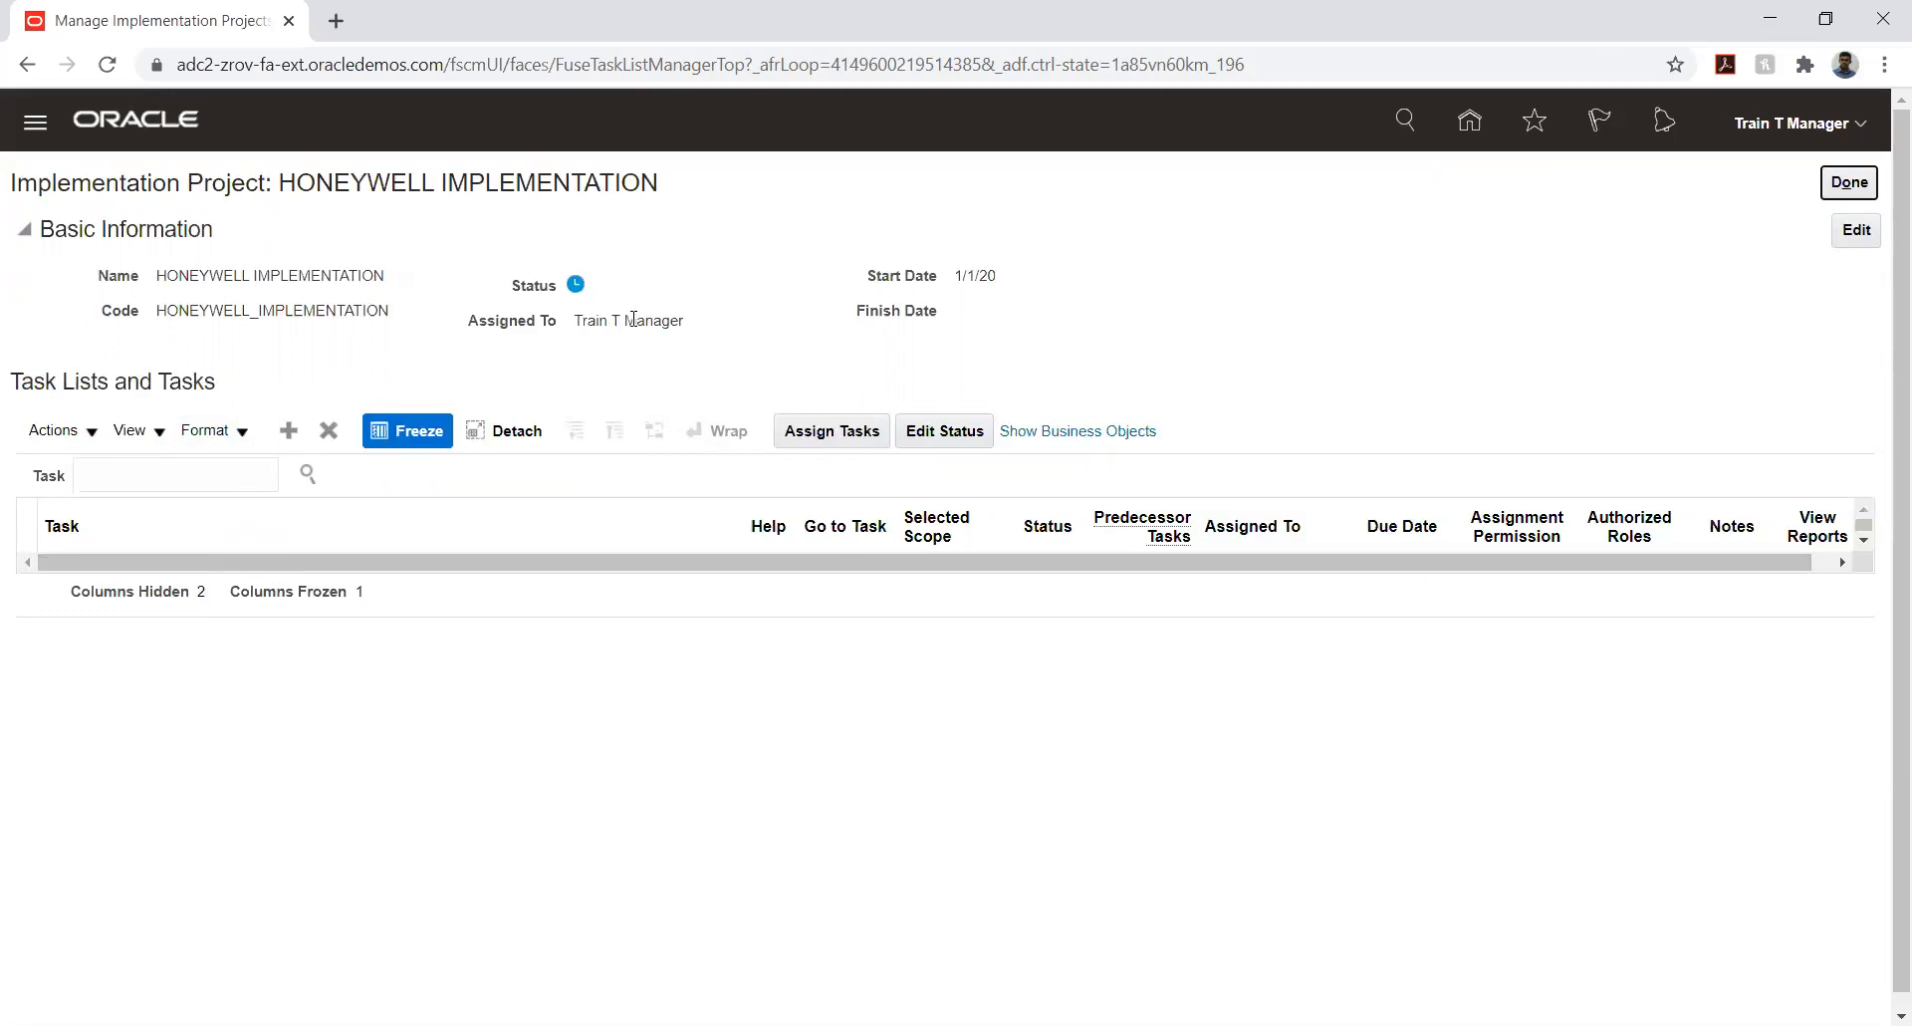
{"action": "mouse_move", "coordinate": [579, 290]}
{"action": "left_click_drag", "start_coordinate": [575, 320], "coordinate": [705, 331]}
{"action": "left_click", "coordinate": [350, 365]}
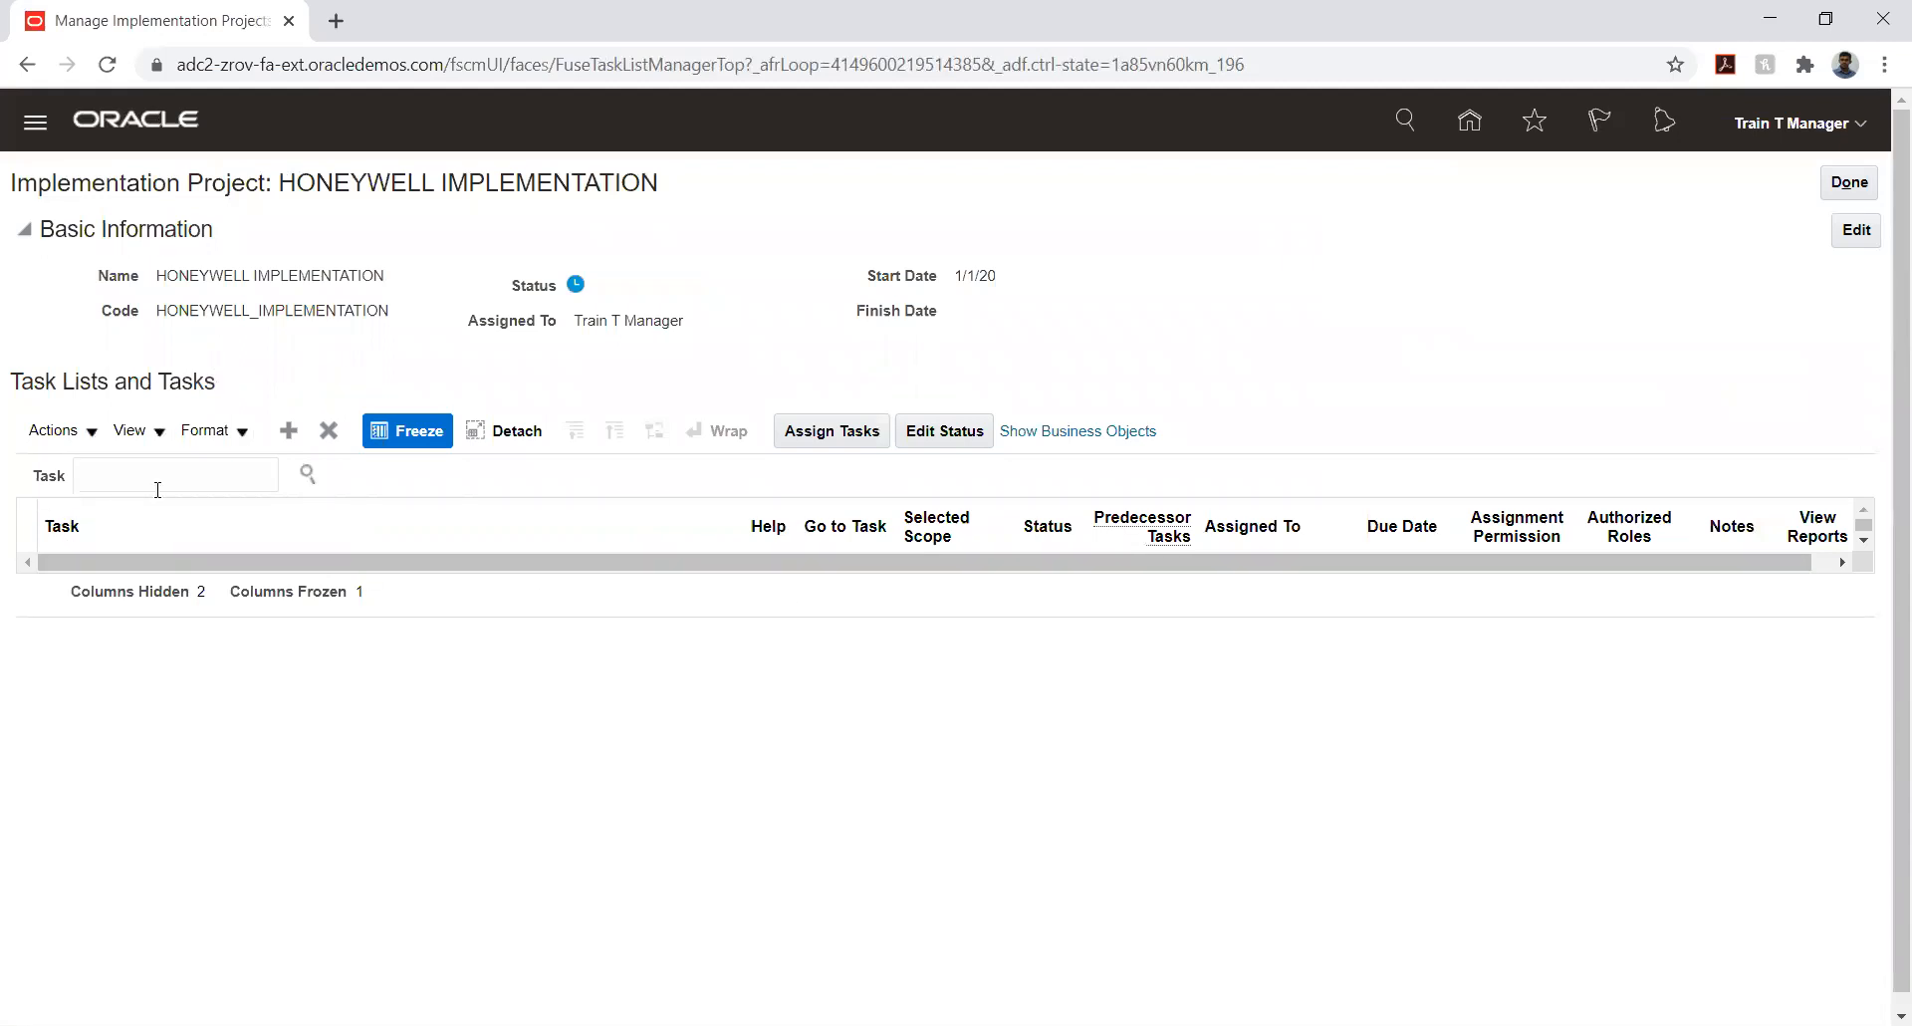
- Start adding task lists and tasks to the project and select the Financials offering
{"action": "left_click", "coordinate": [289, 432]}
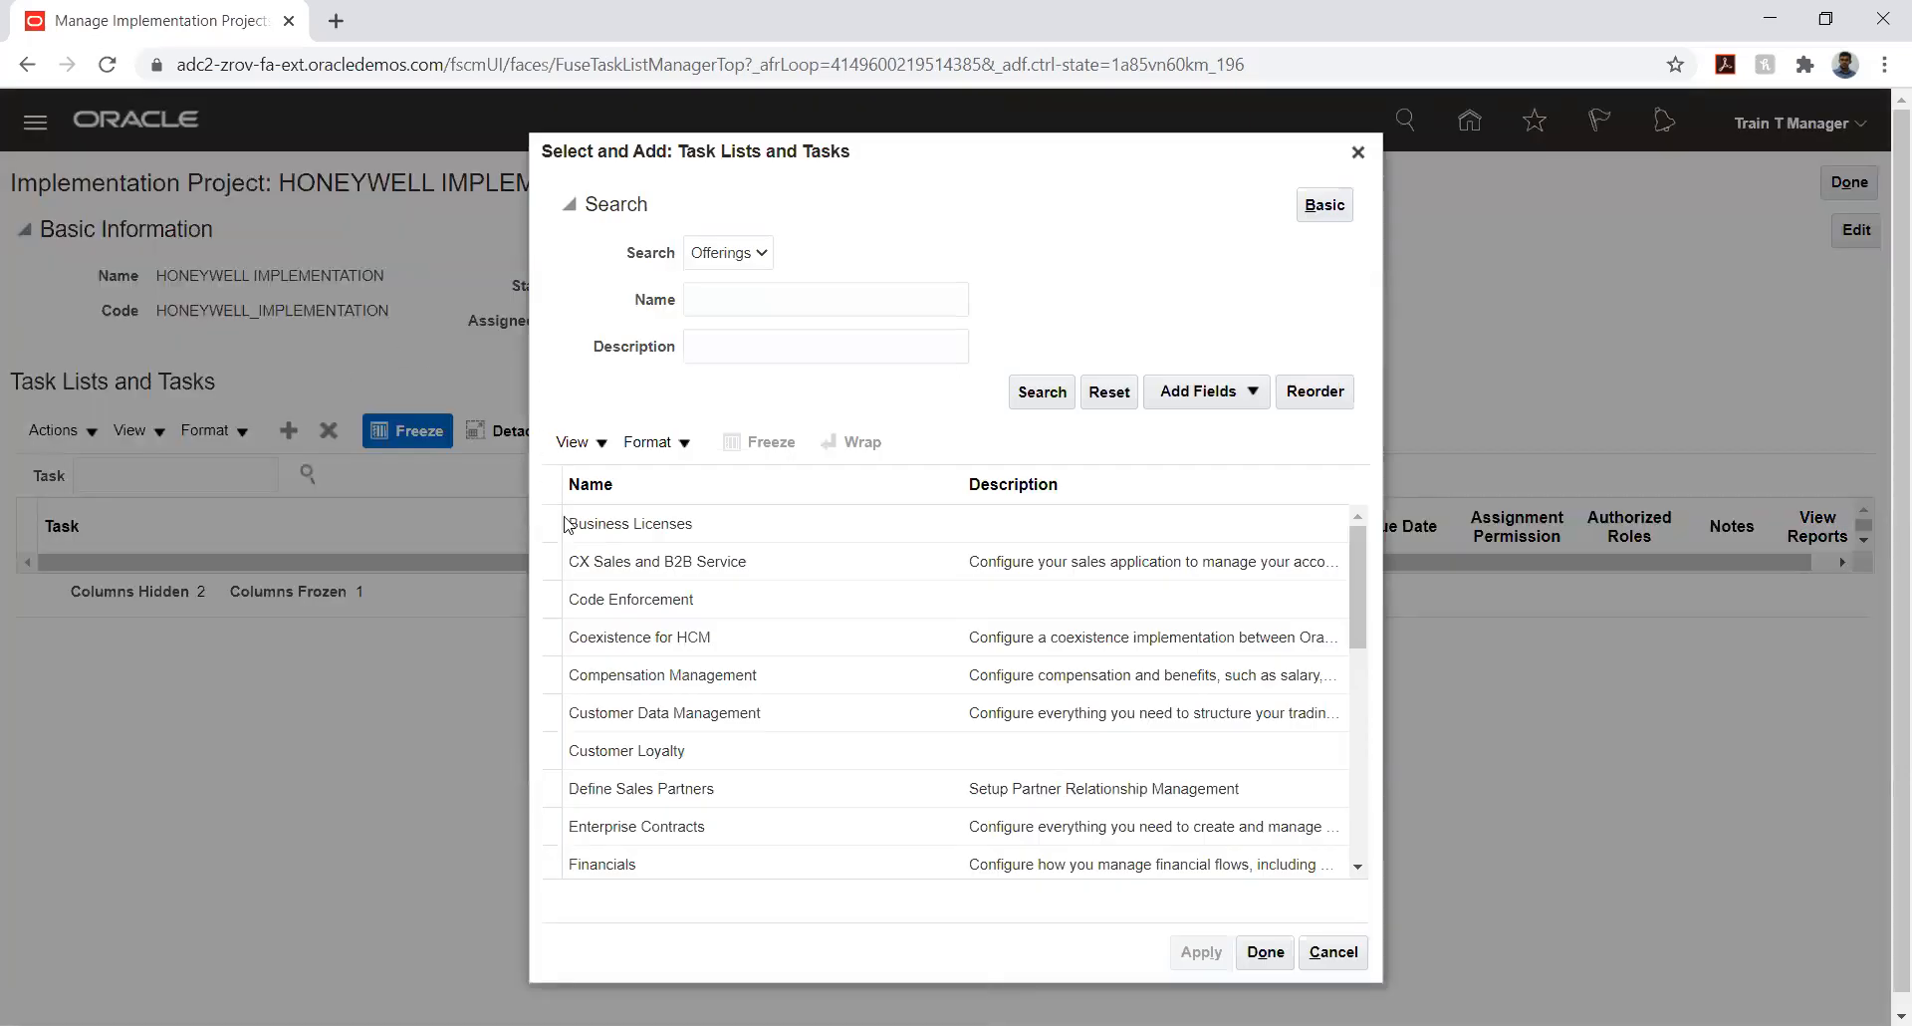
{"action": "scroll", "coordinate": [734, 692], "scroll_direction": "down", "scroll_amount": 2}
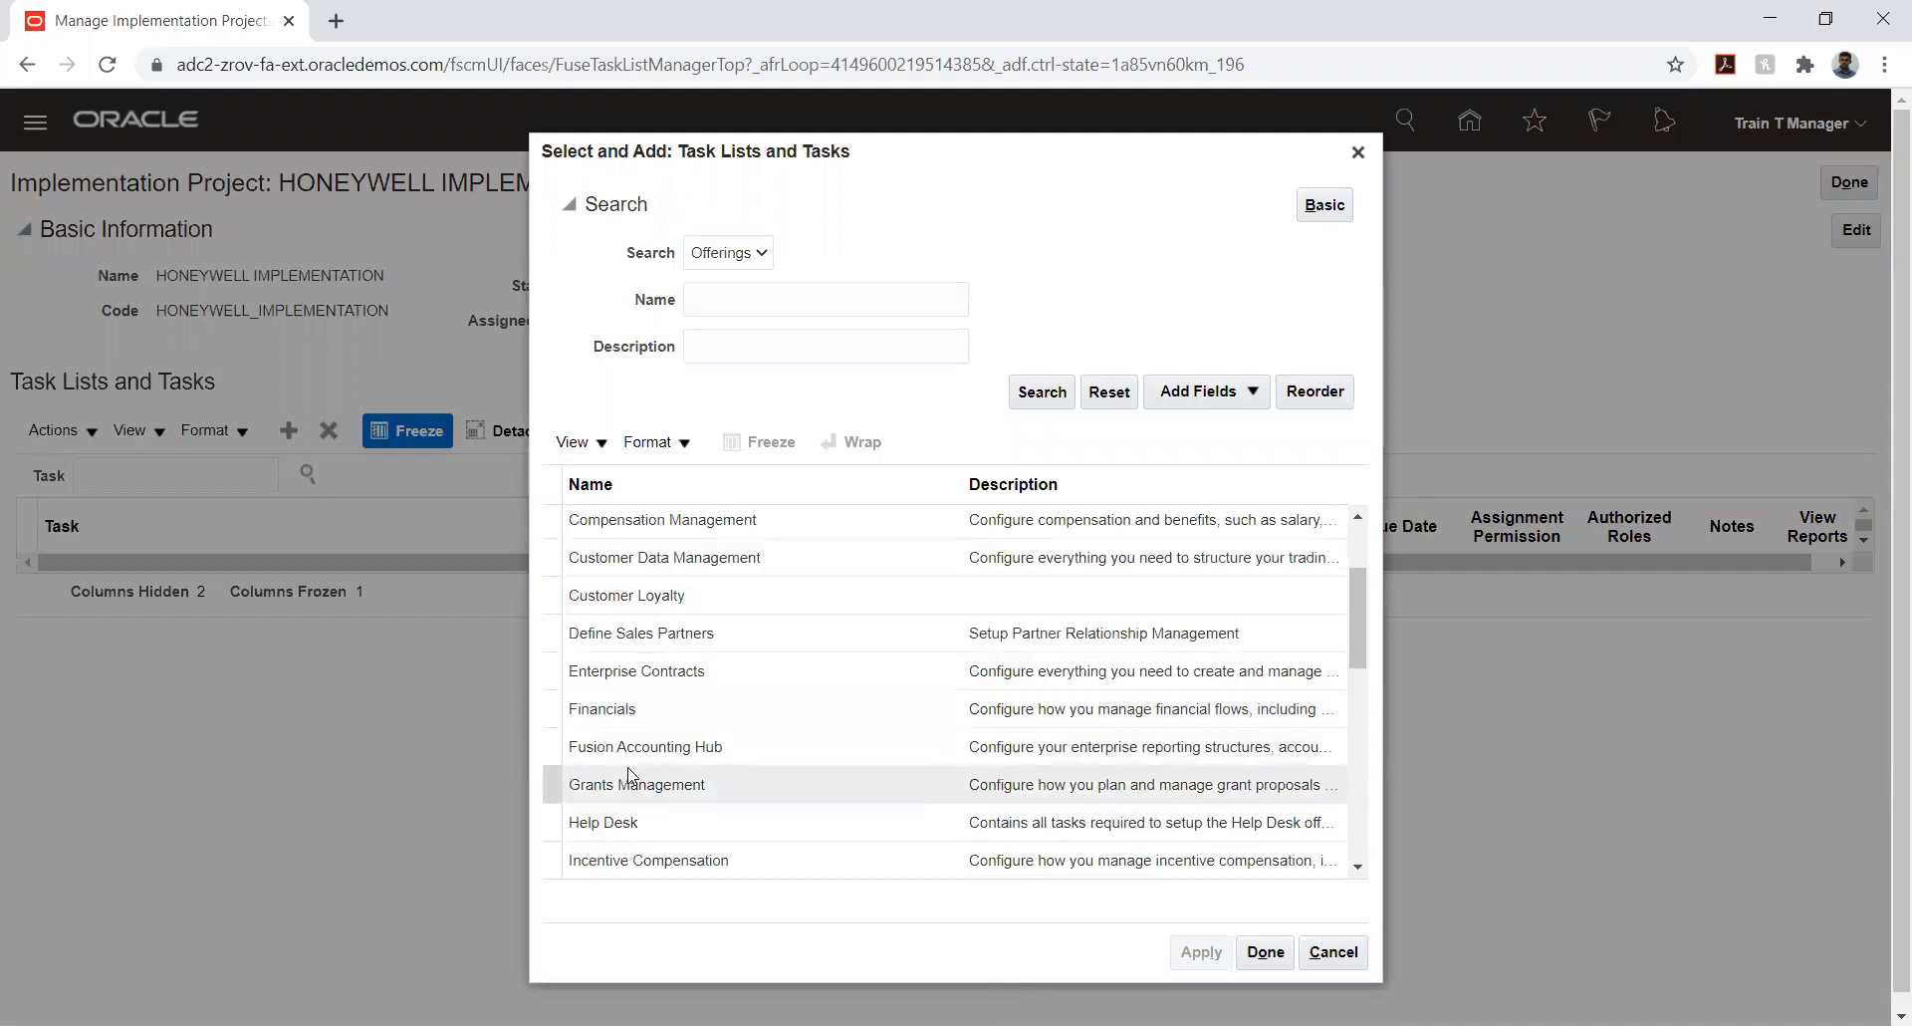
{"action": "left_click", "coordinate": [653, 711]}
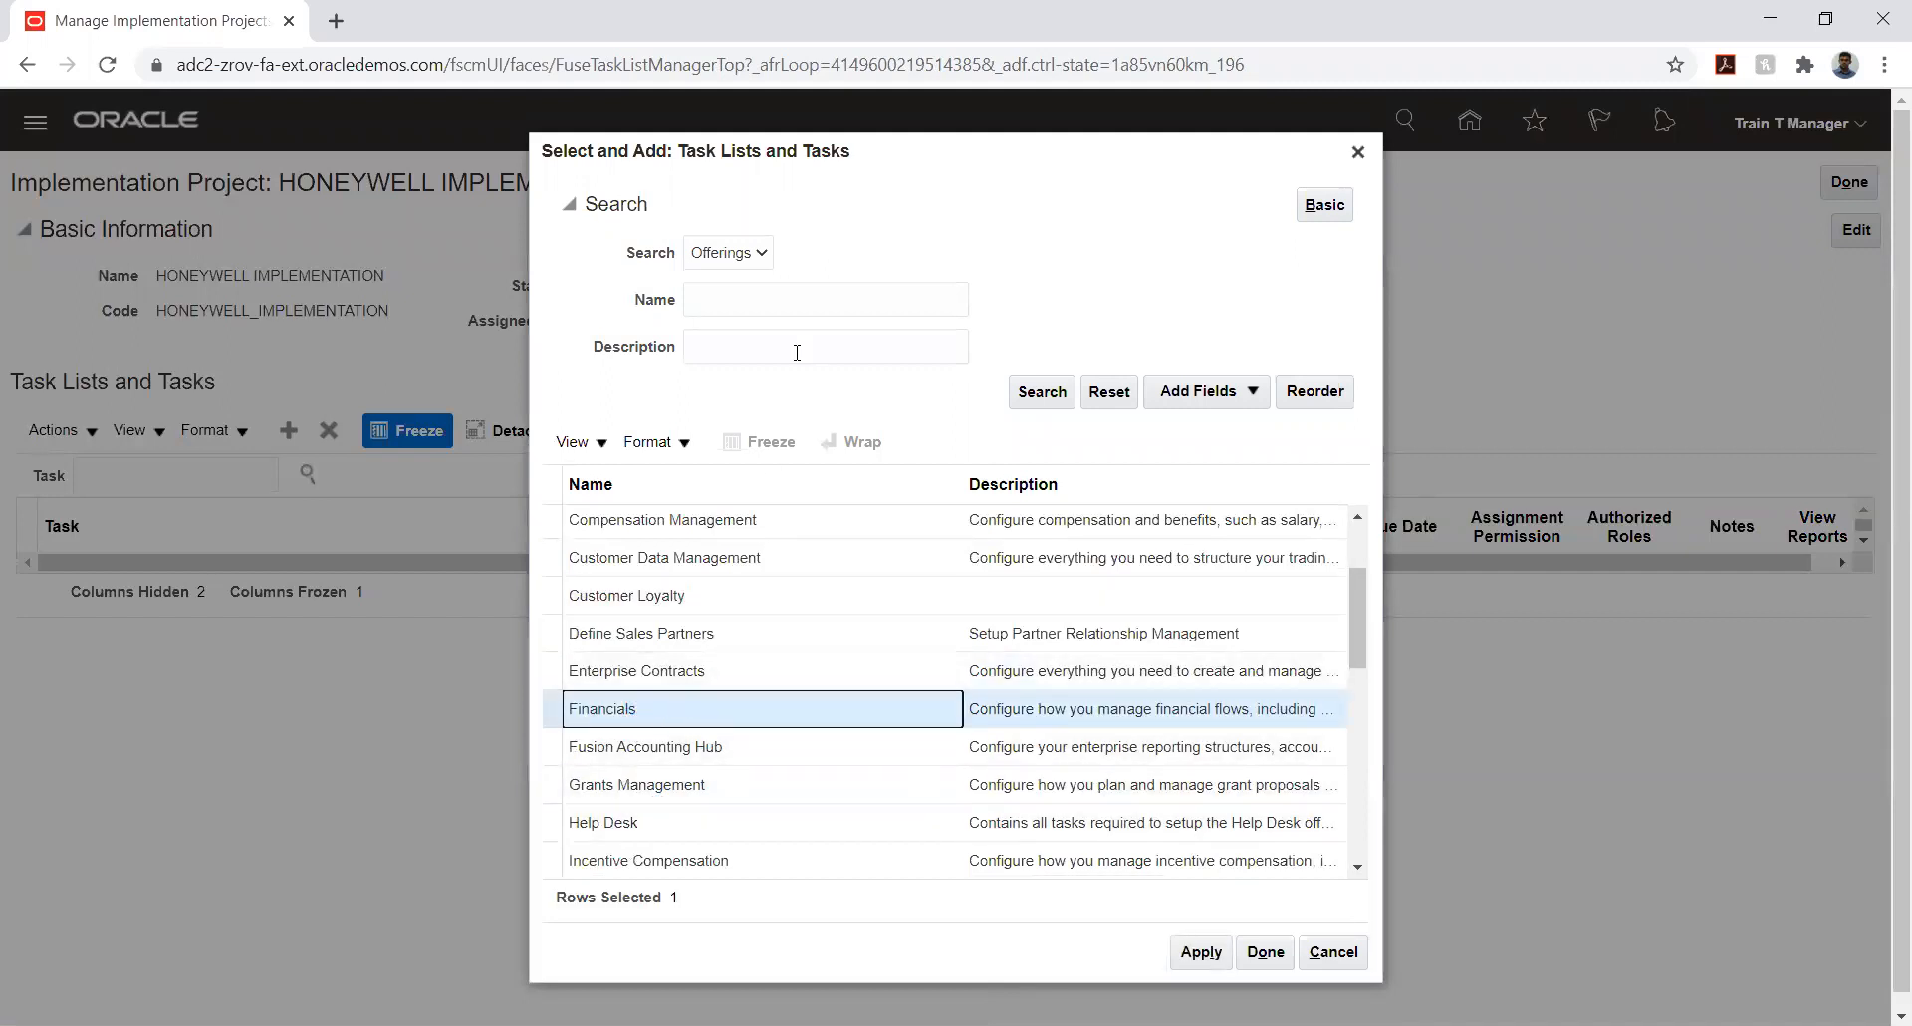
- Switch the search type from offerings to task lists, run the search and browse the available task lists
{"action": "left_click", "coordinate": [725, 257]}
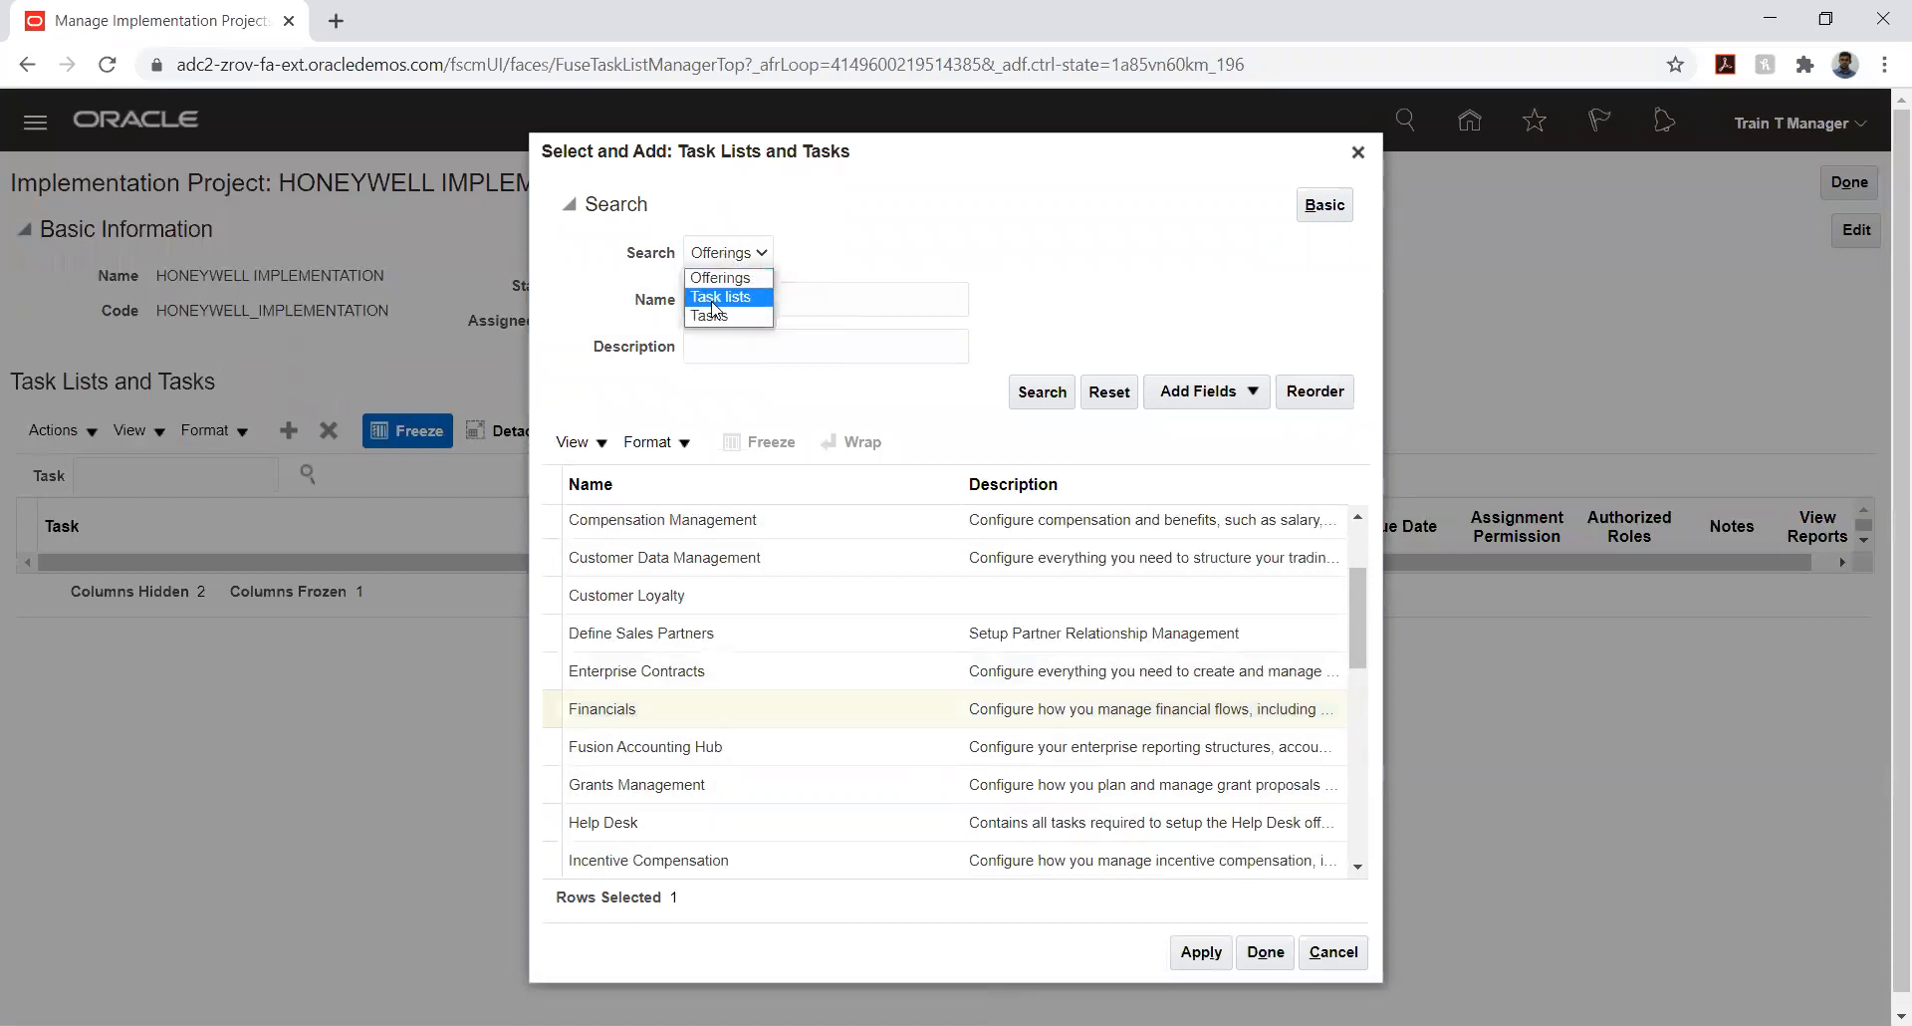
{"action": "left_click", "coordinate": [713, 299]}
{"action": "left_click", "coordinate": [1040, 391]}
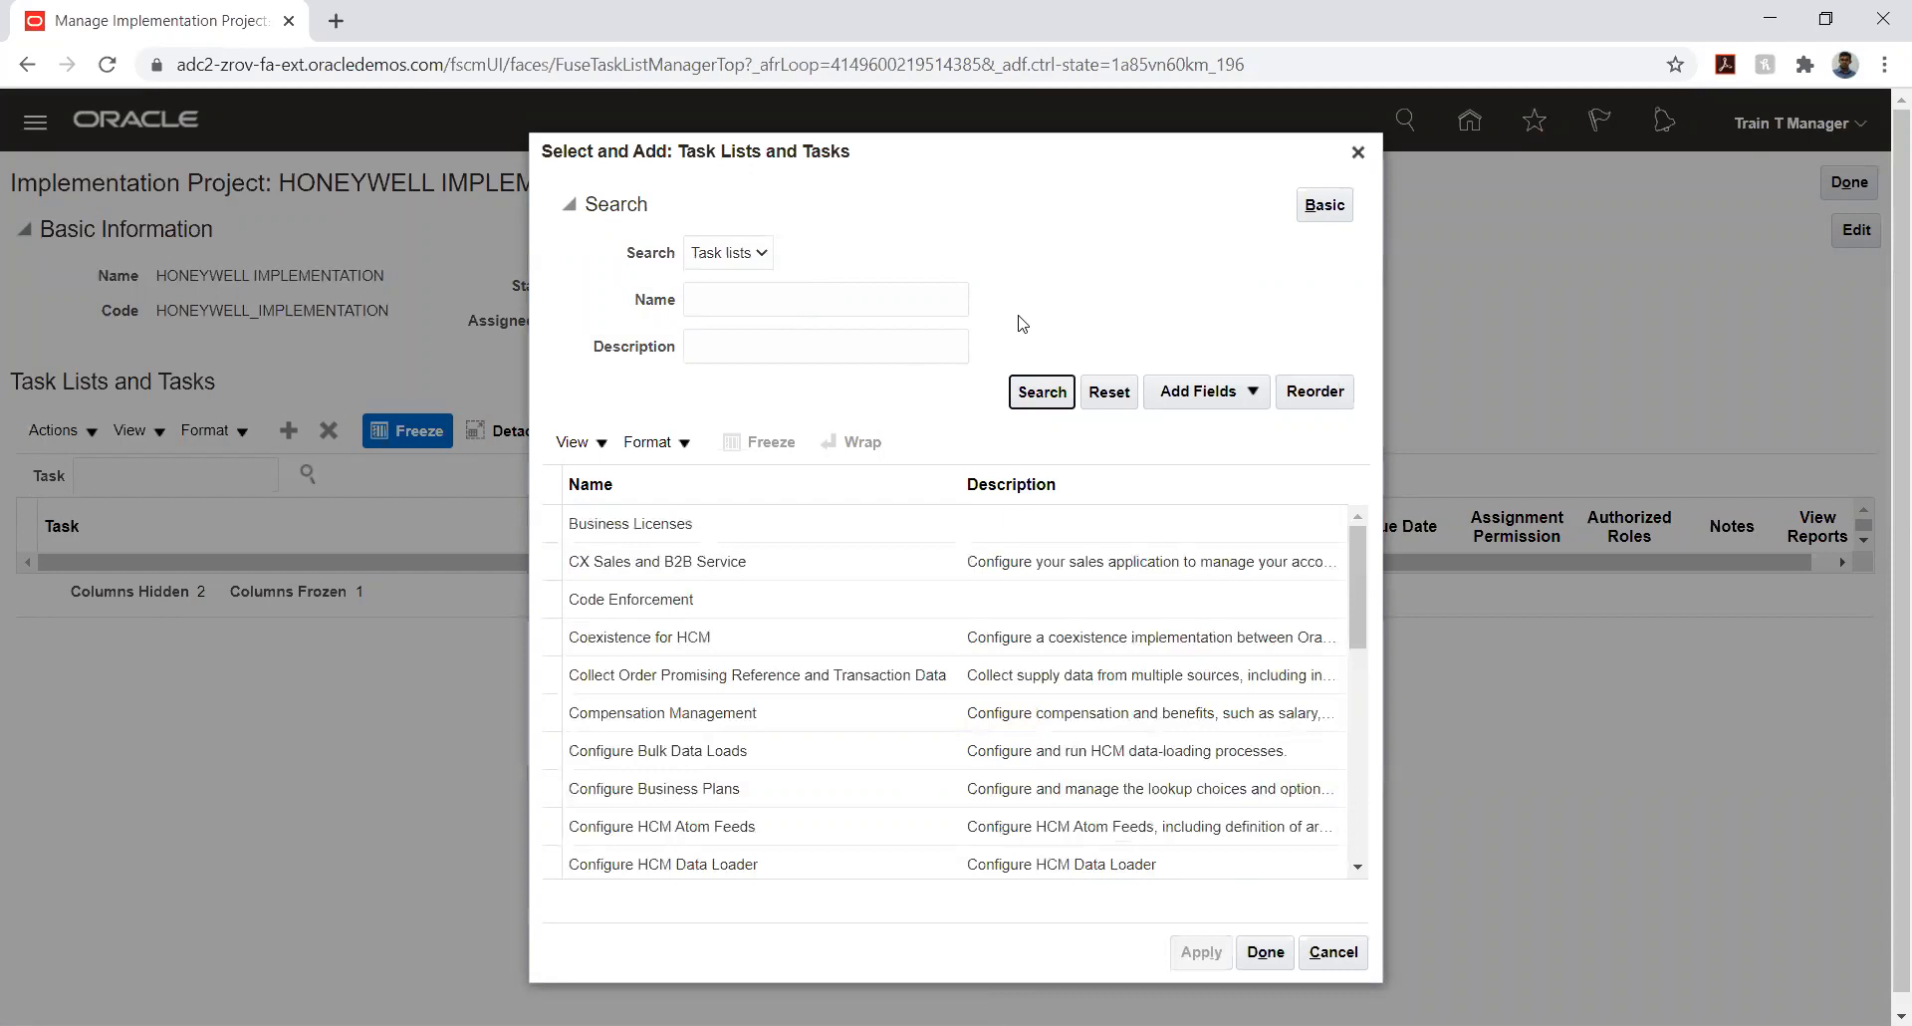
{"action": "scroll", "coordinate": [652, 594], "scroll_direction": "down", "scroll_amount": 3}
{"action": "scroll", "coordinate": [651, 594], "scroll_direction": "down", "scroll_amount": 10}
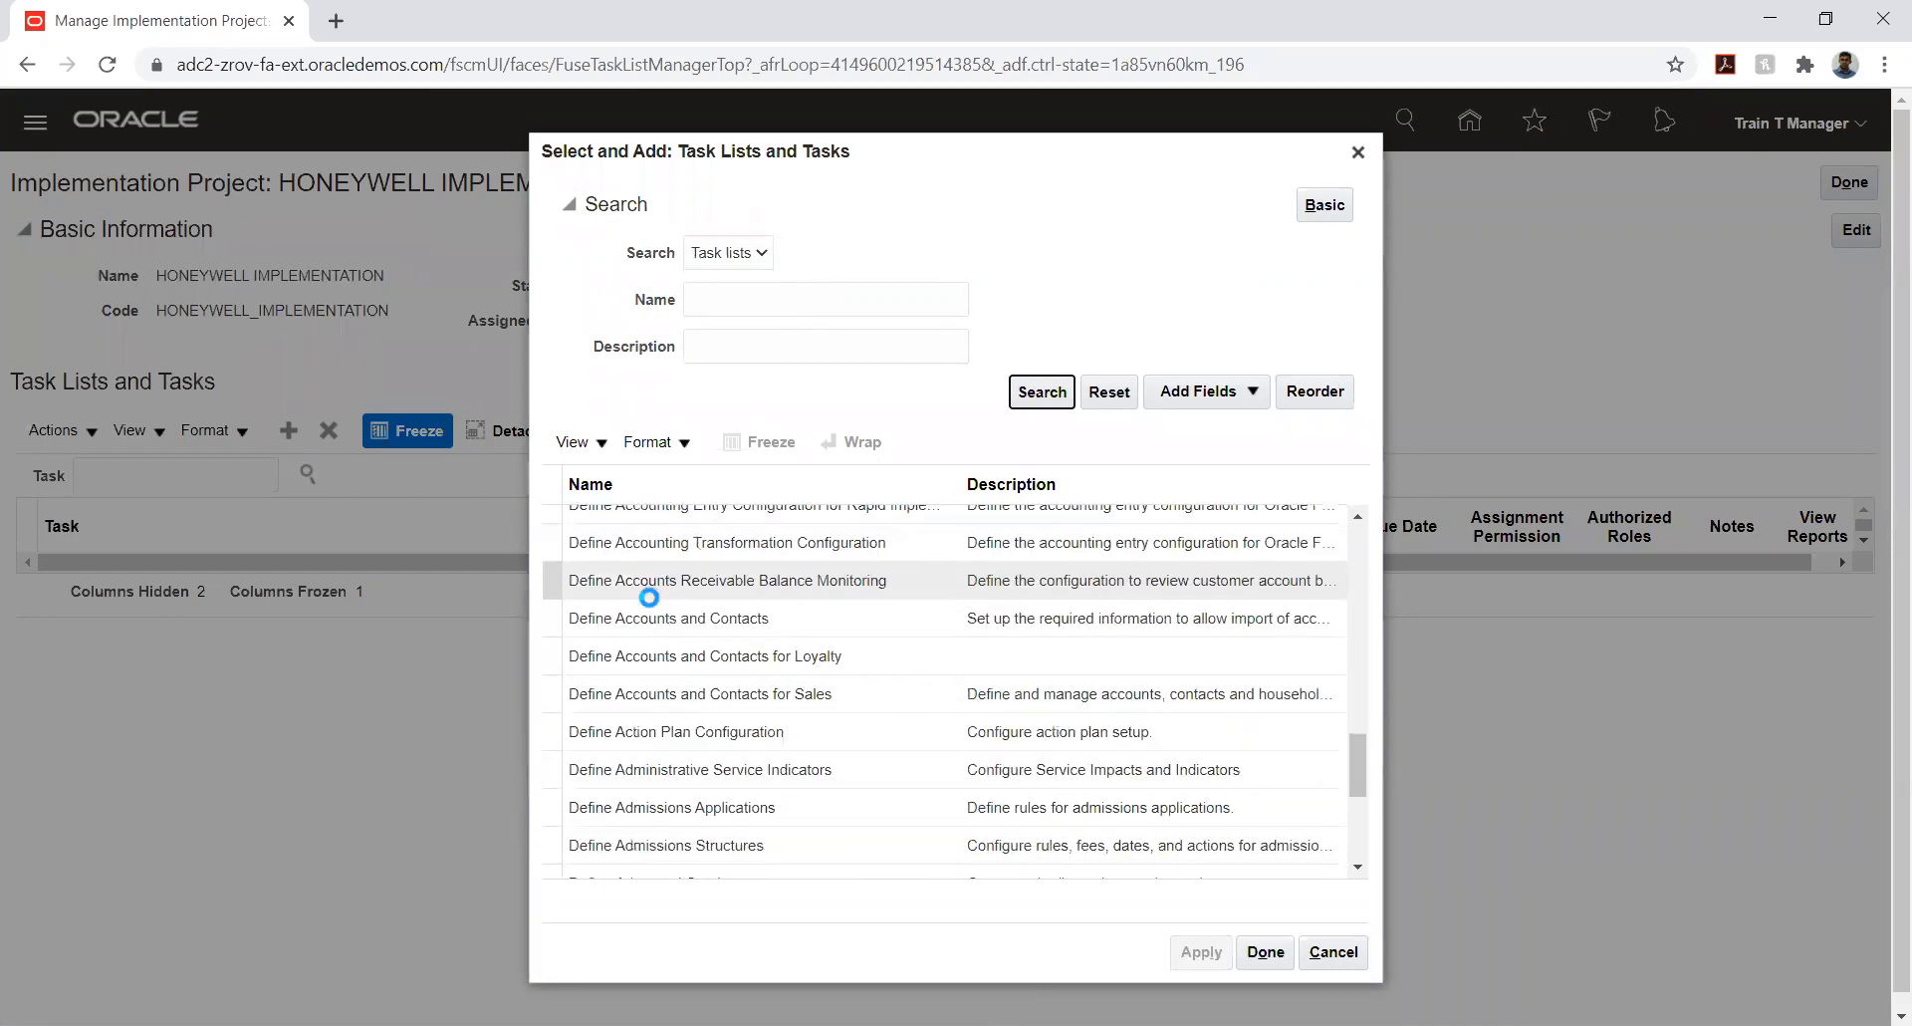
{"action": "scroll", "coordinate": [649, 598], "scroll_direction": "down", "scroll_amount": 5}
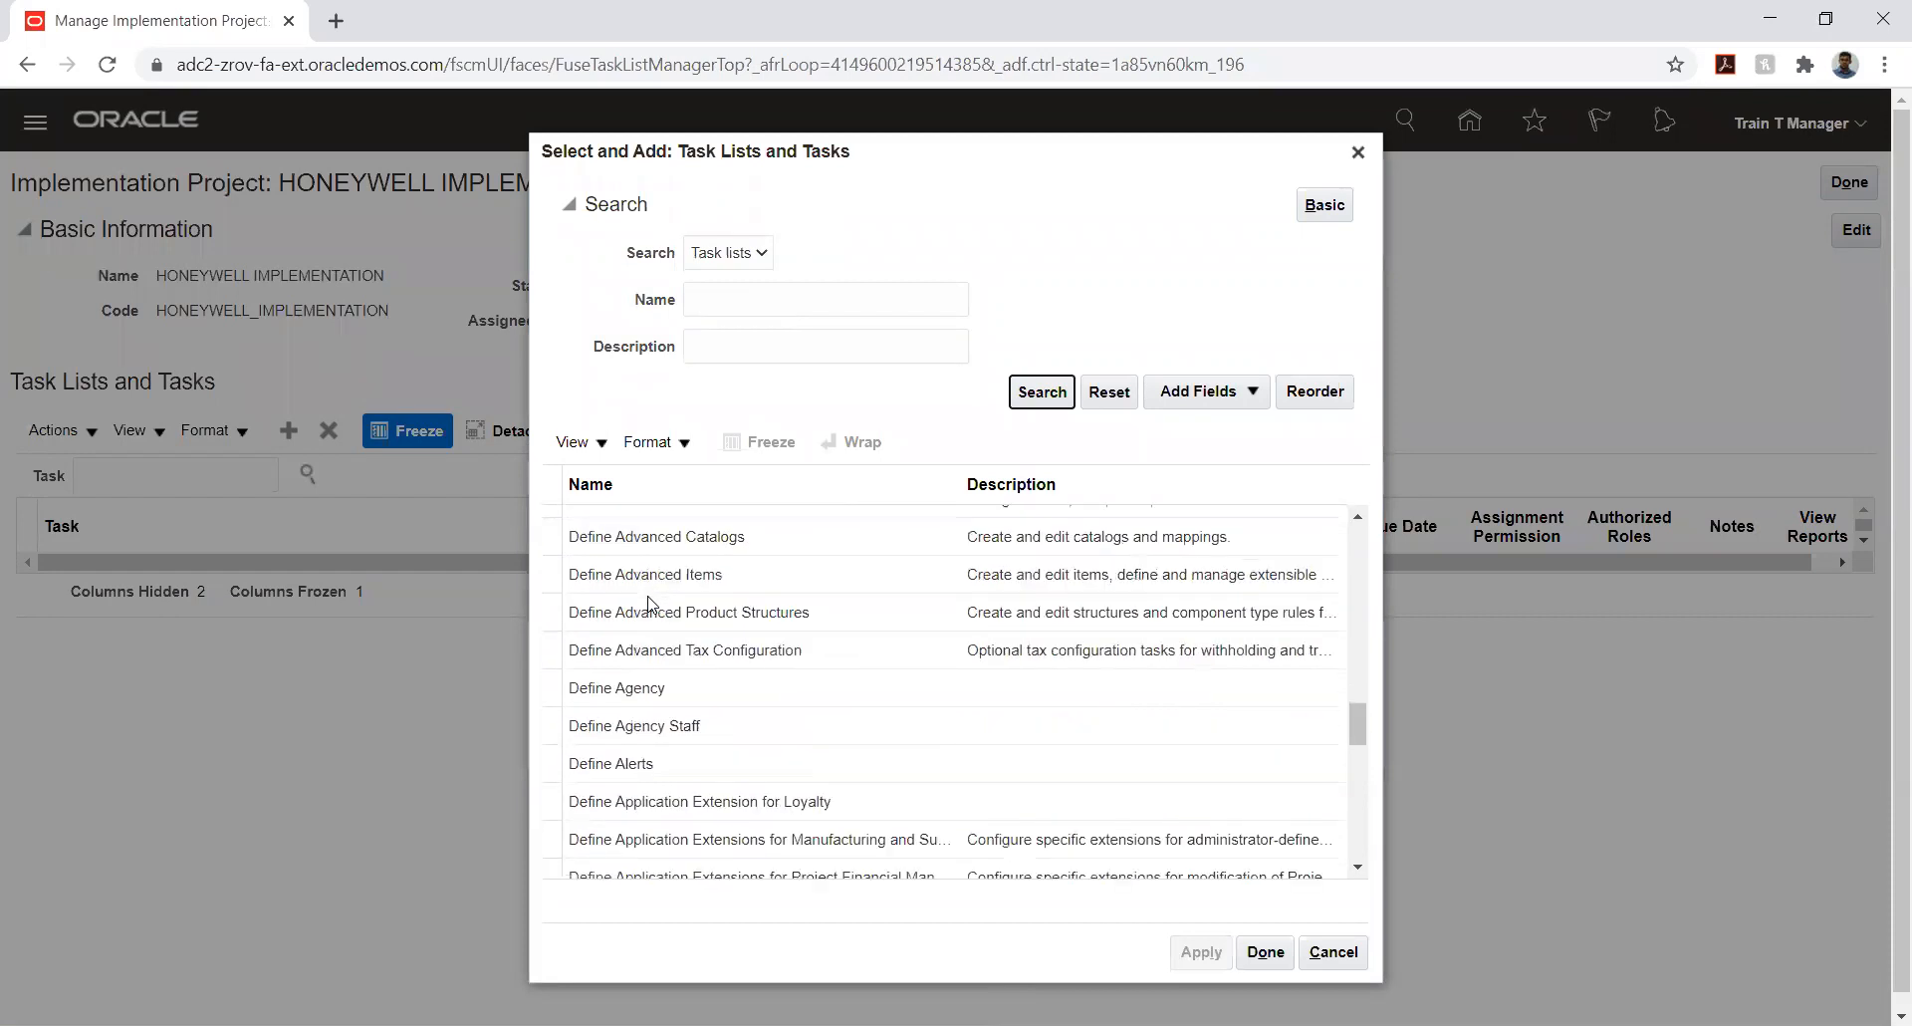
{"action": "scroll", "coordinate": [649, 598], "scroll_direction": "down", "scroll_amount": 5}
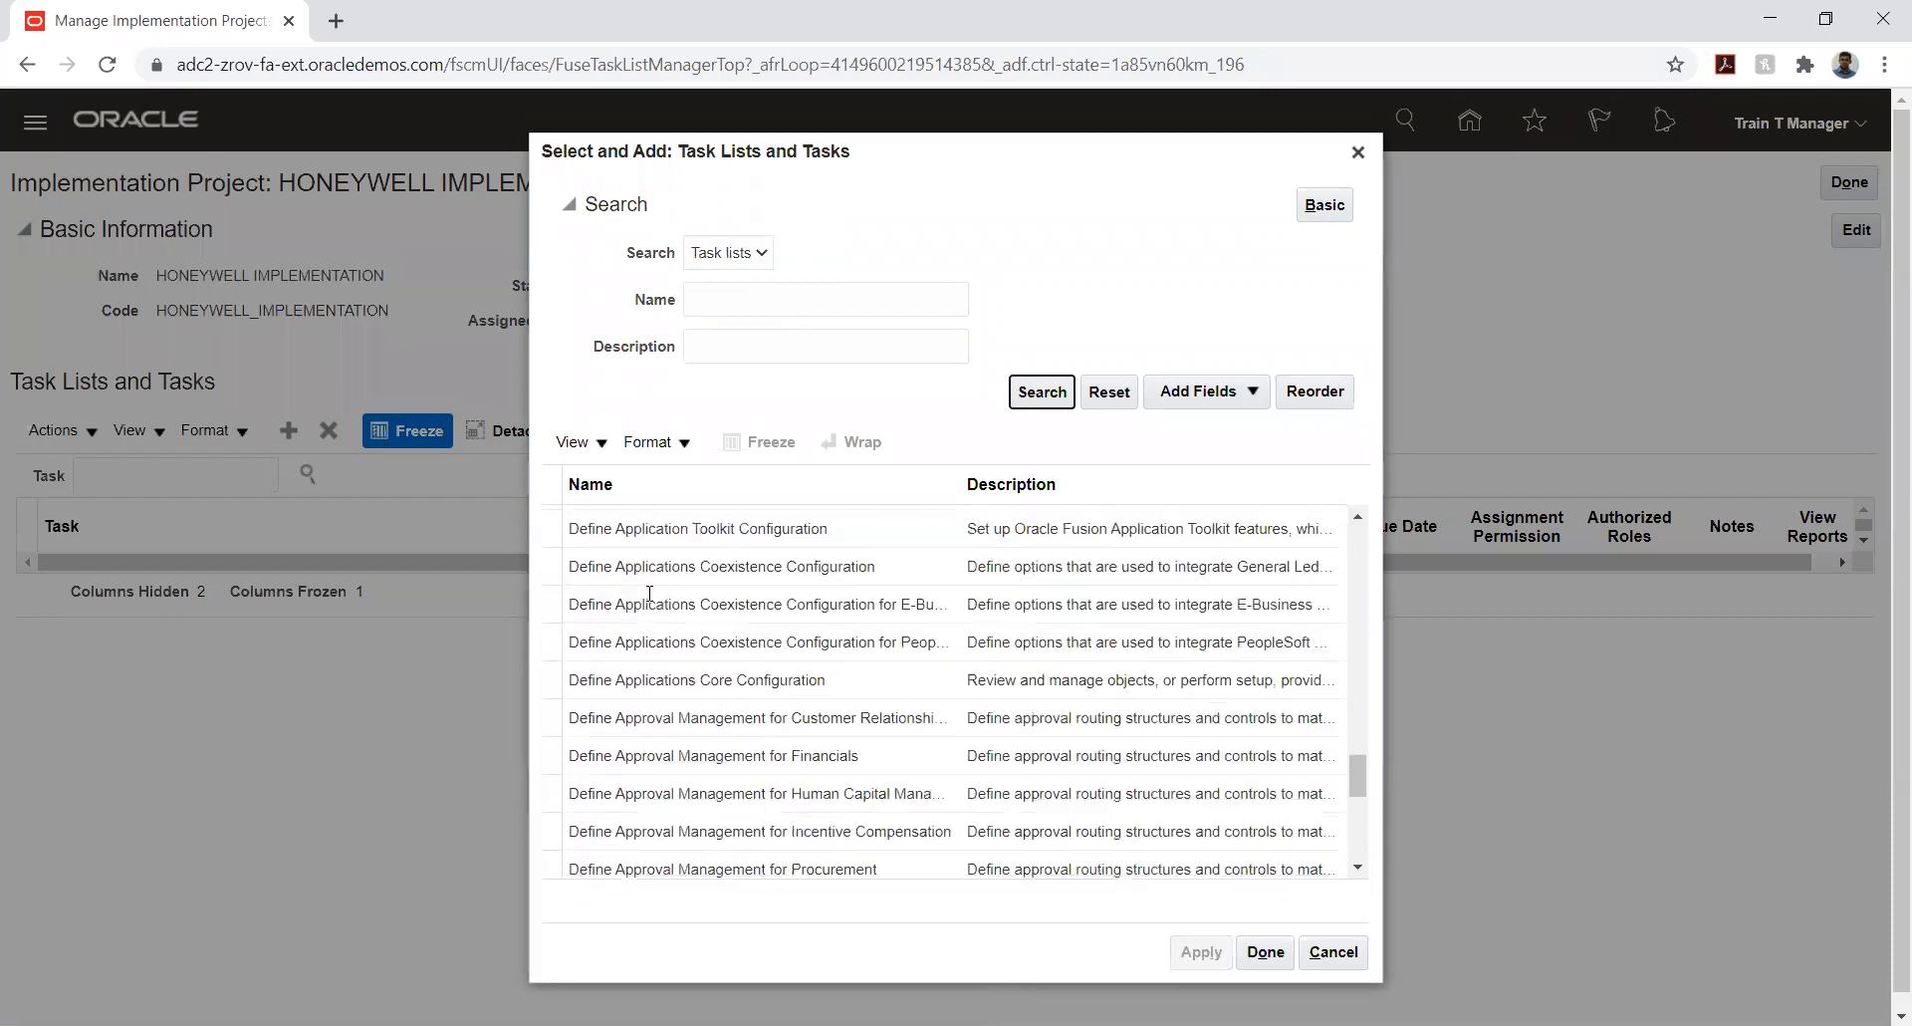
{"action": "scroll", "coordinate": [647, 595], "scroll_direction": "down", "scroll_amount": 5}
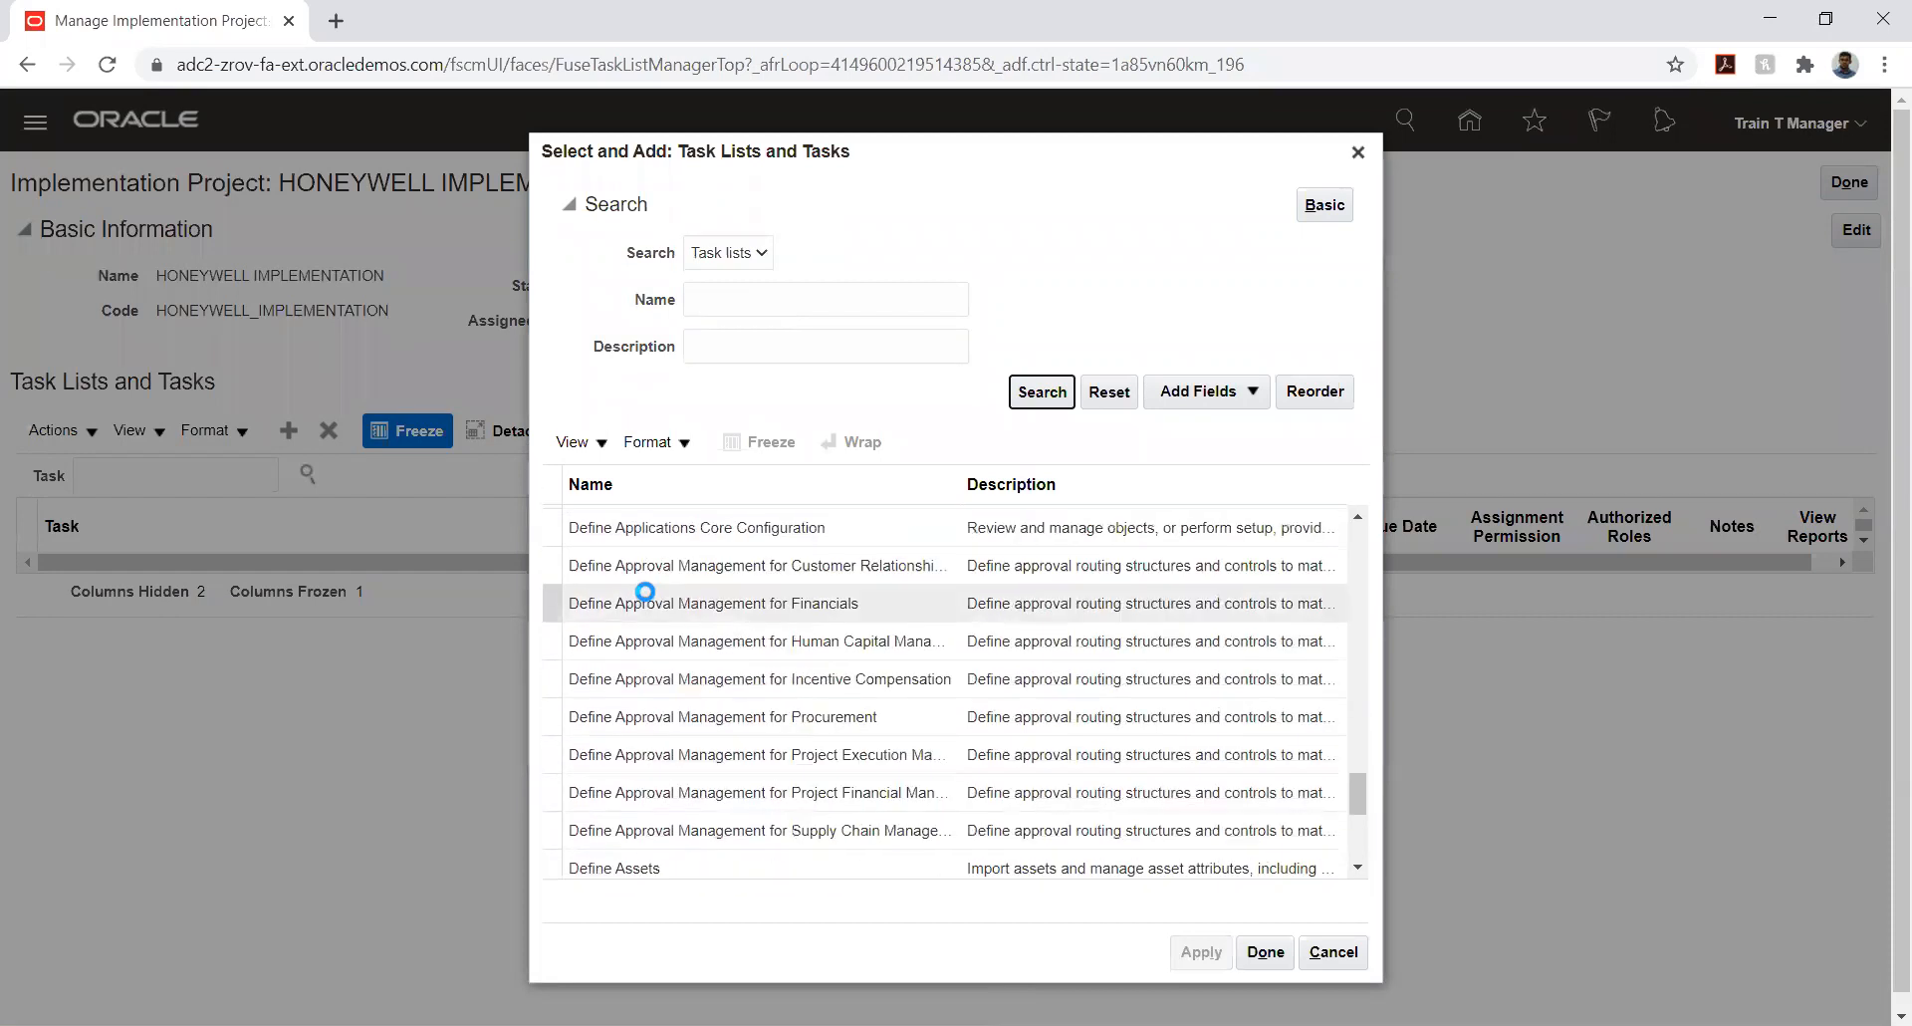
- Search the task lists by the name iNVOICE
{"action": "left_click", "coordinate": [729, 299]}
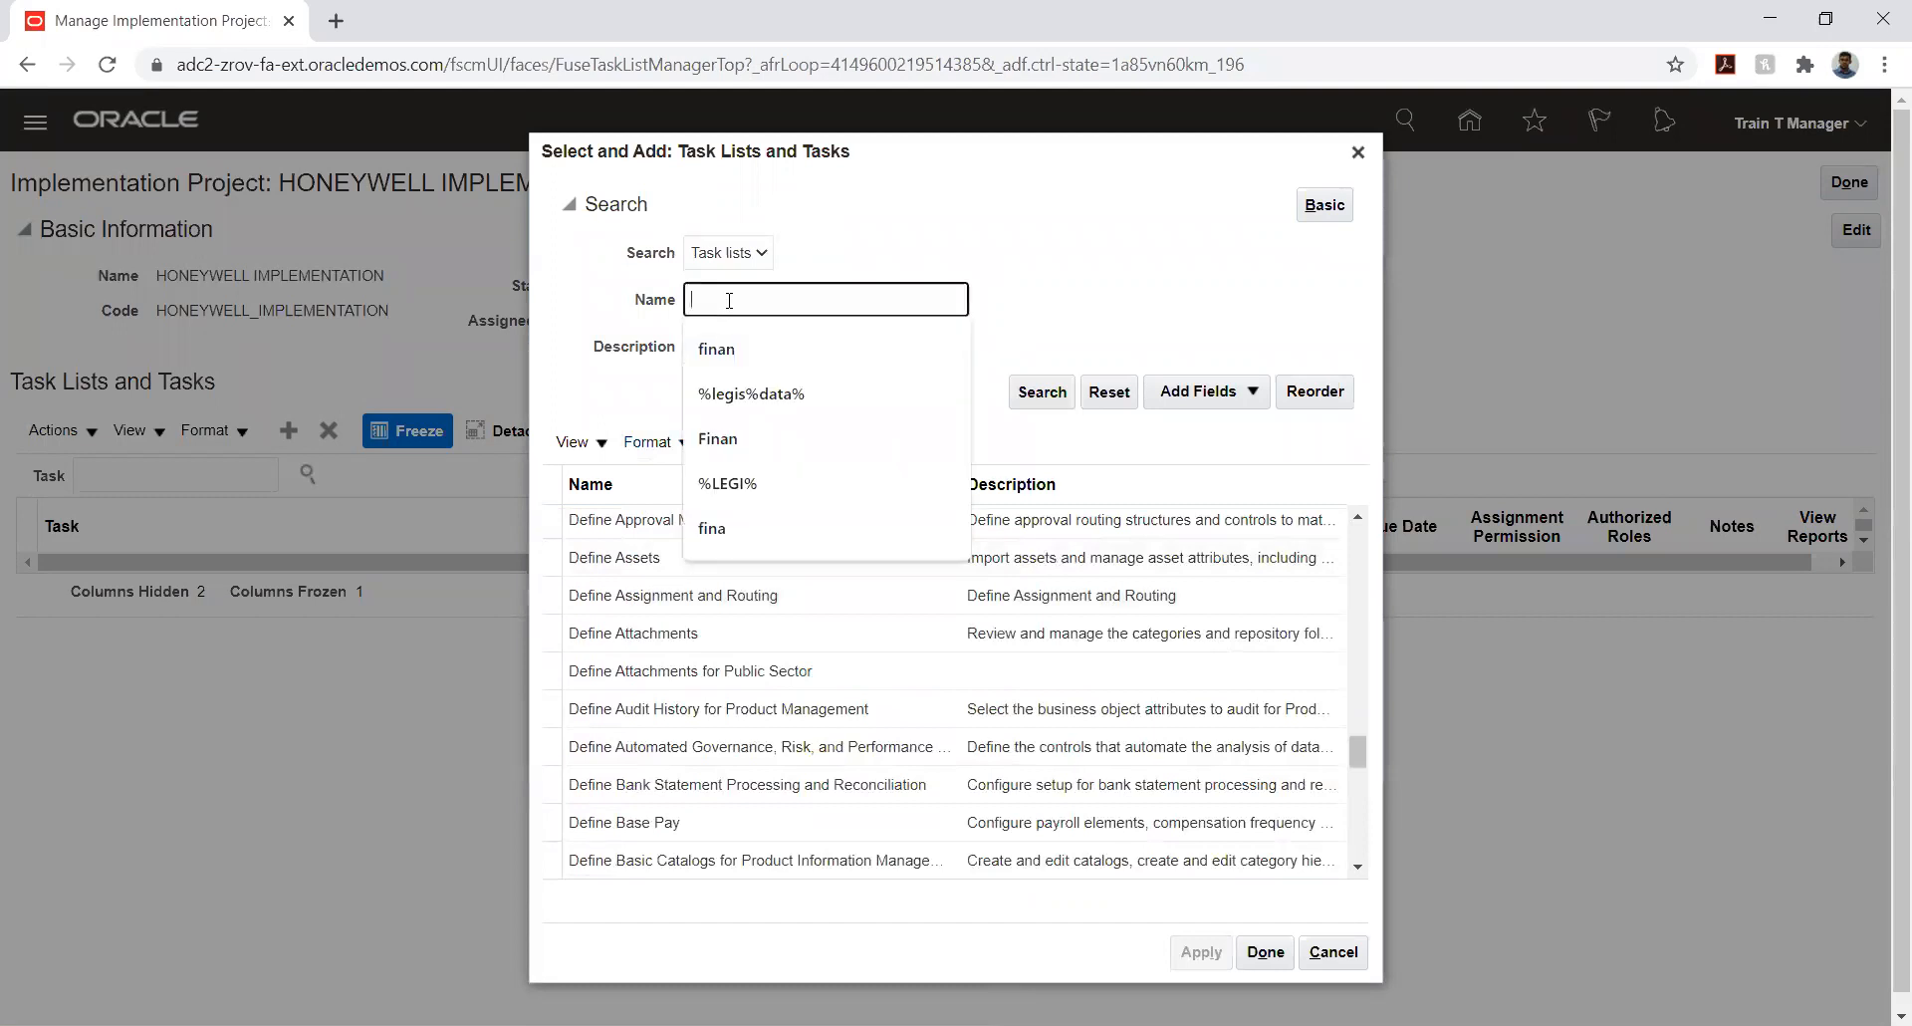
{"action": "type", "text": "iNVOICE"}
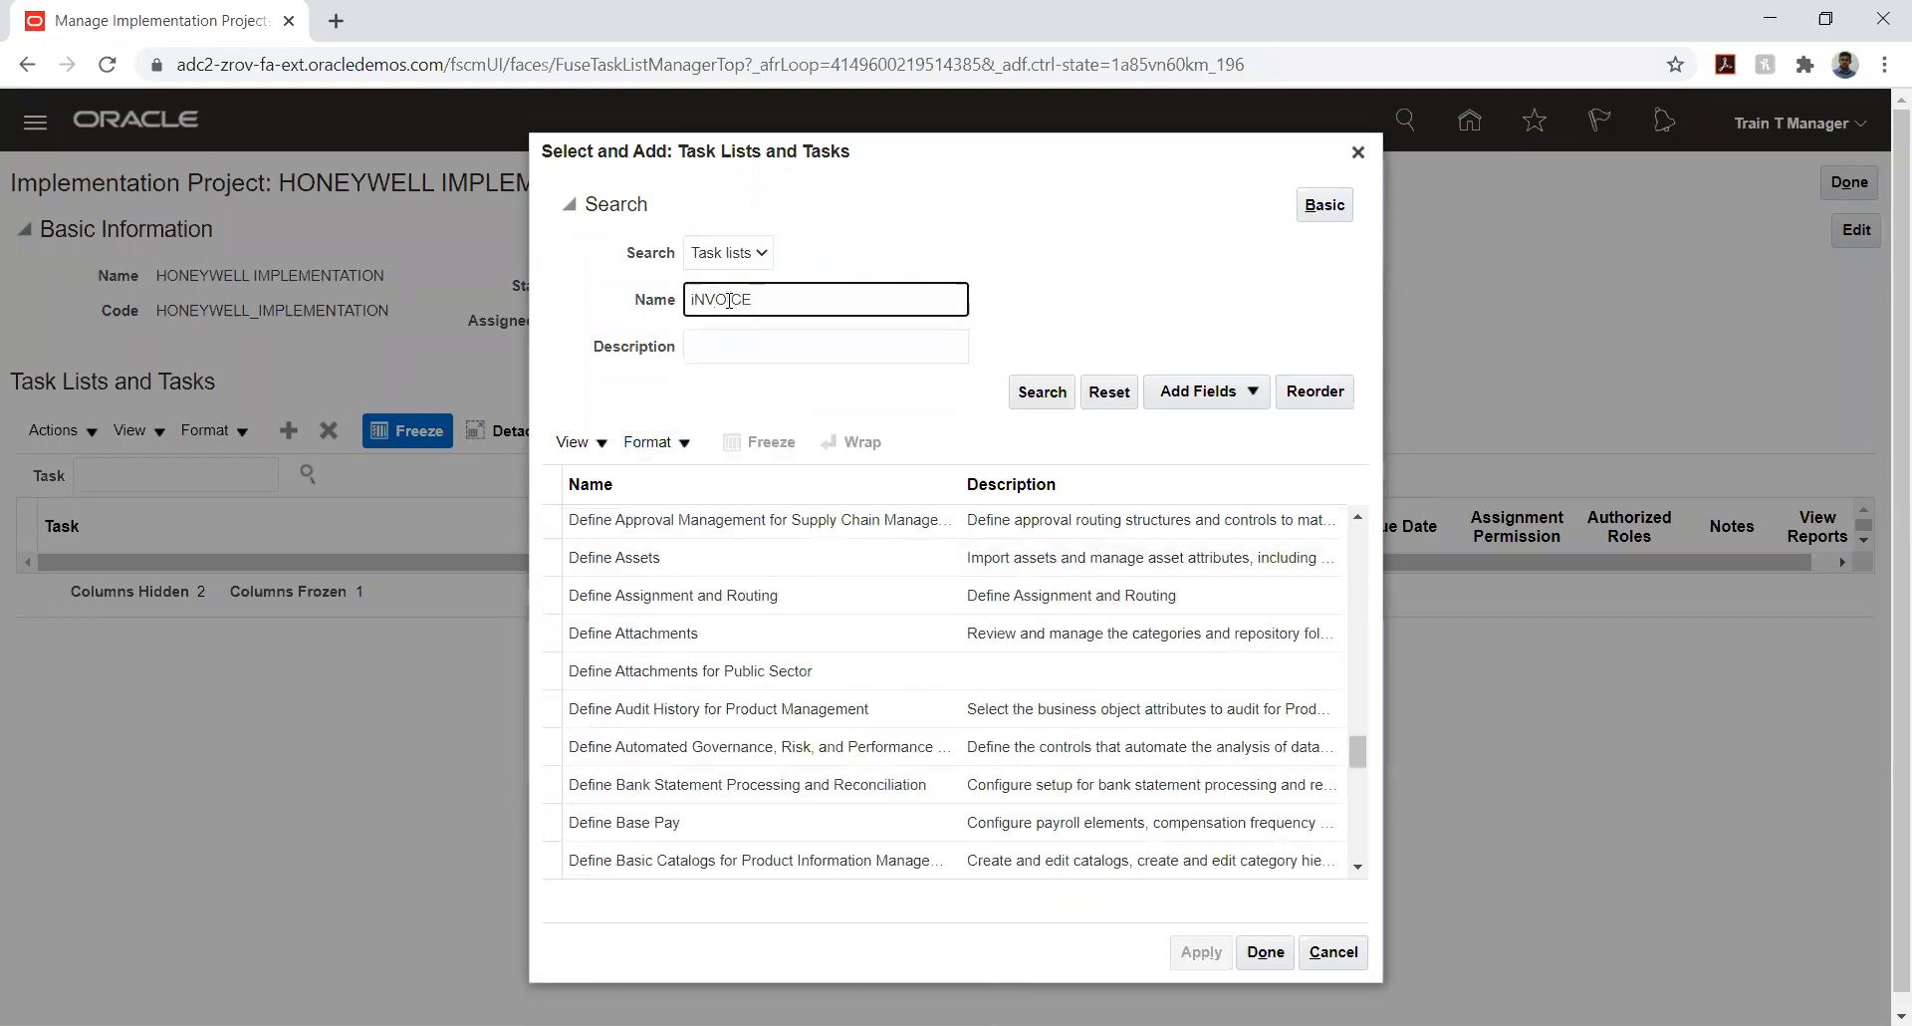
{"action": "key", "text": "Return"}
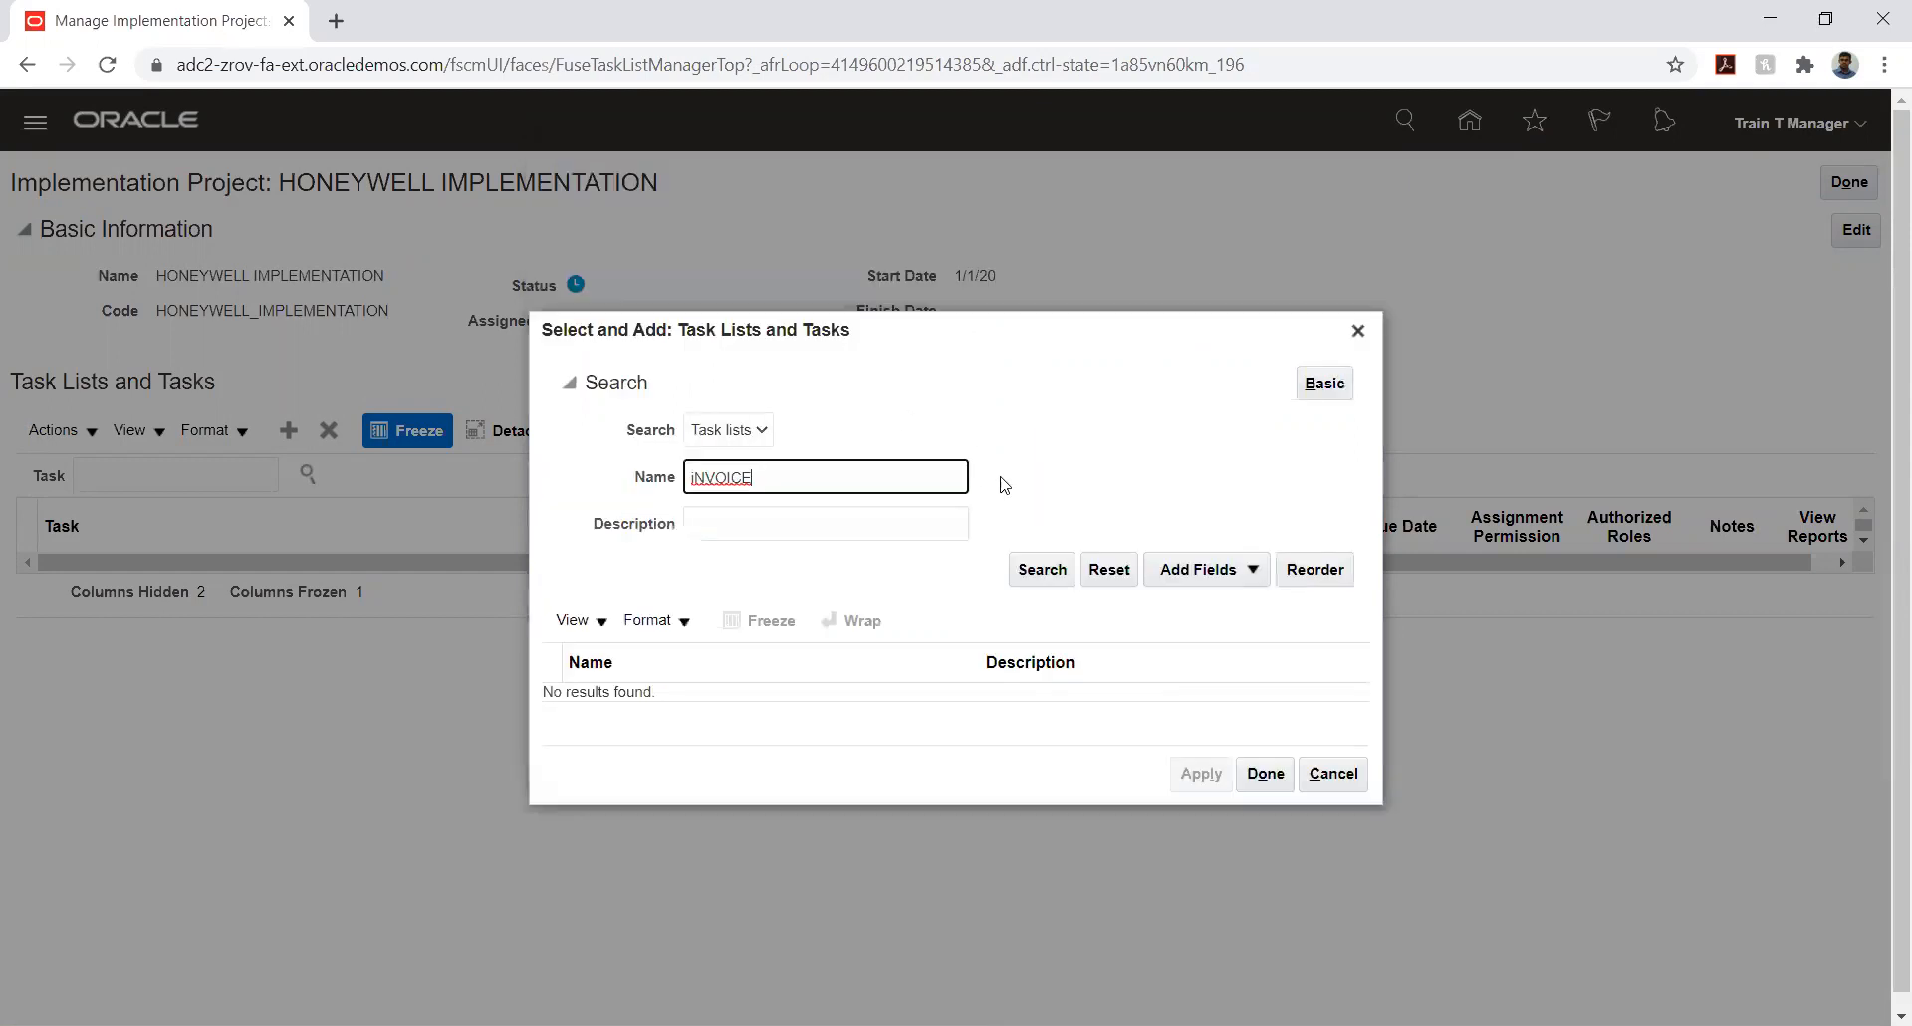
- Clear the name filter, search again and browse the full set of task lists
{"action": "double_click", "coordinate": [909, 478]}
{"action": "key", "text": "BackSpace"}
{"action": "left_click", "coordinate": [1040, 569]}
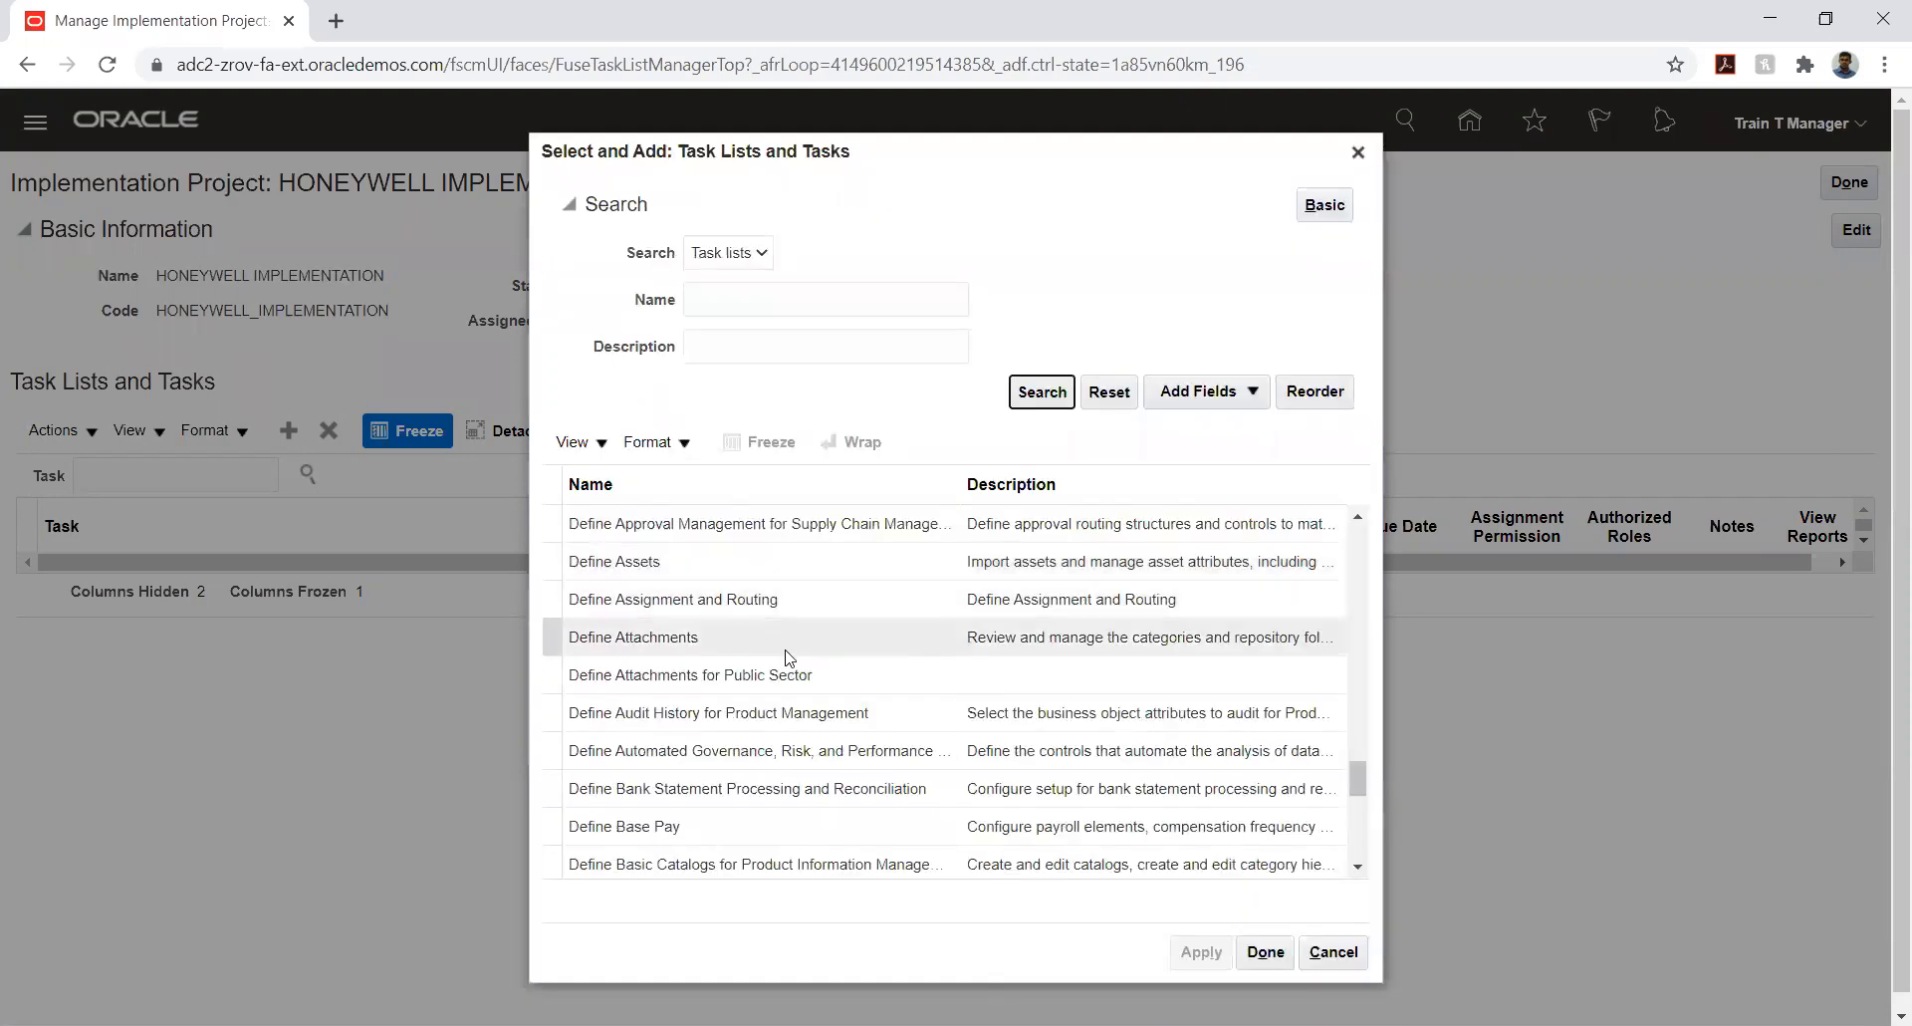
{"action": "scroll", "coordinate": [781, 655], "scroll_direction": "down", "scroll_amount": 5}
{"action": "scroll", "coordinate": [783, 653], "scroll_direction": "down", "scroll_amount": 3}
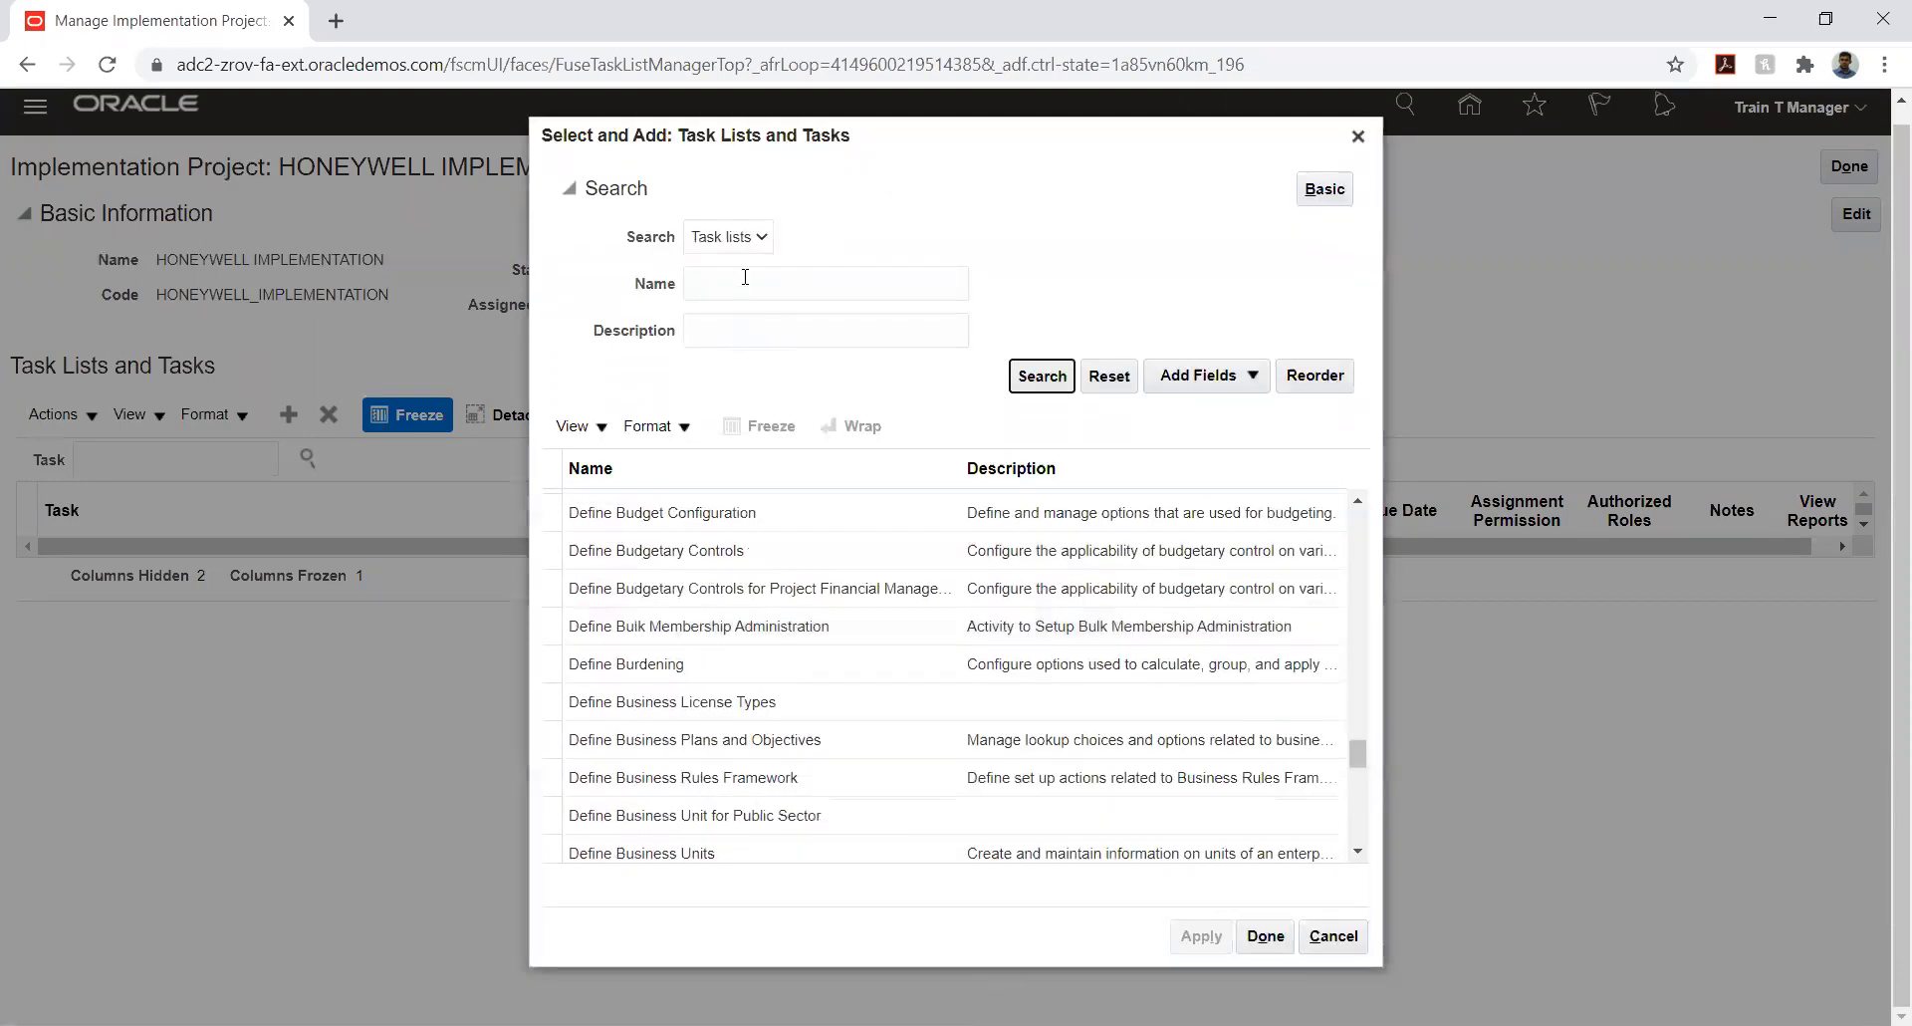
- Search the task lists for names matching %LEGIS%
{"action": "left_click", "coordinate": [747, 296]}
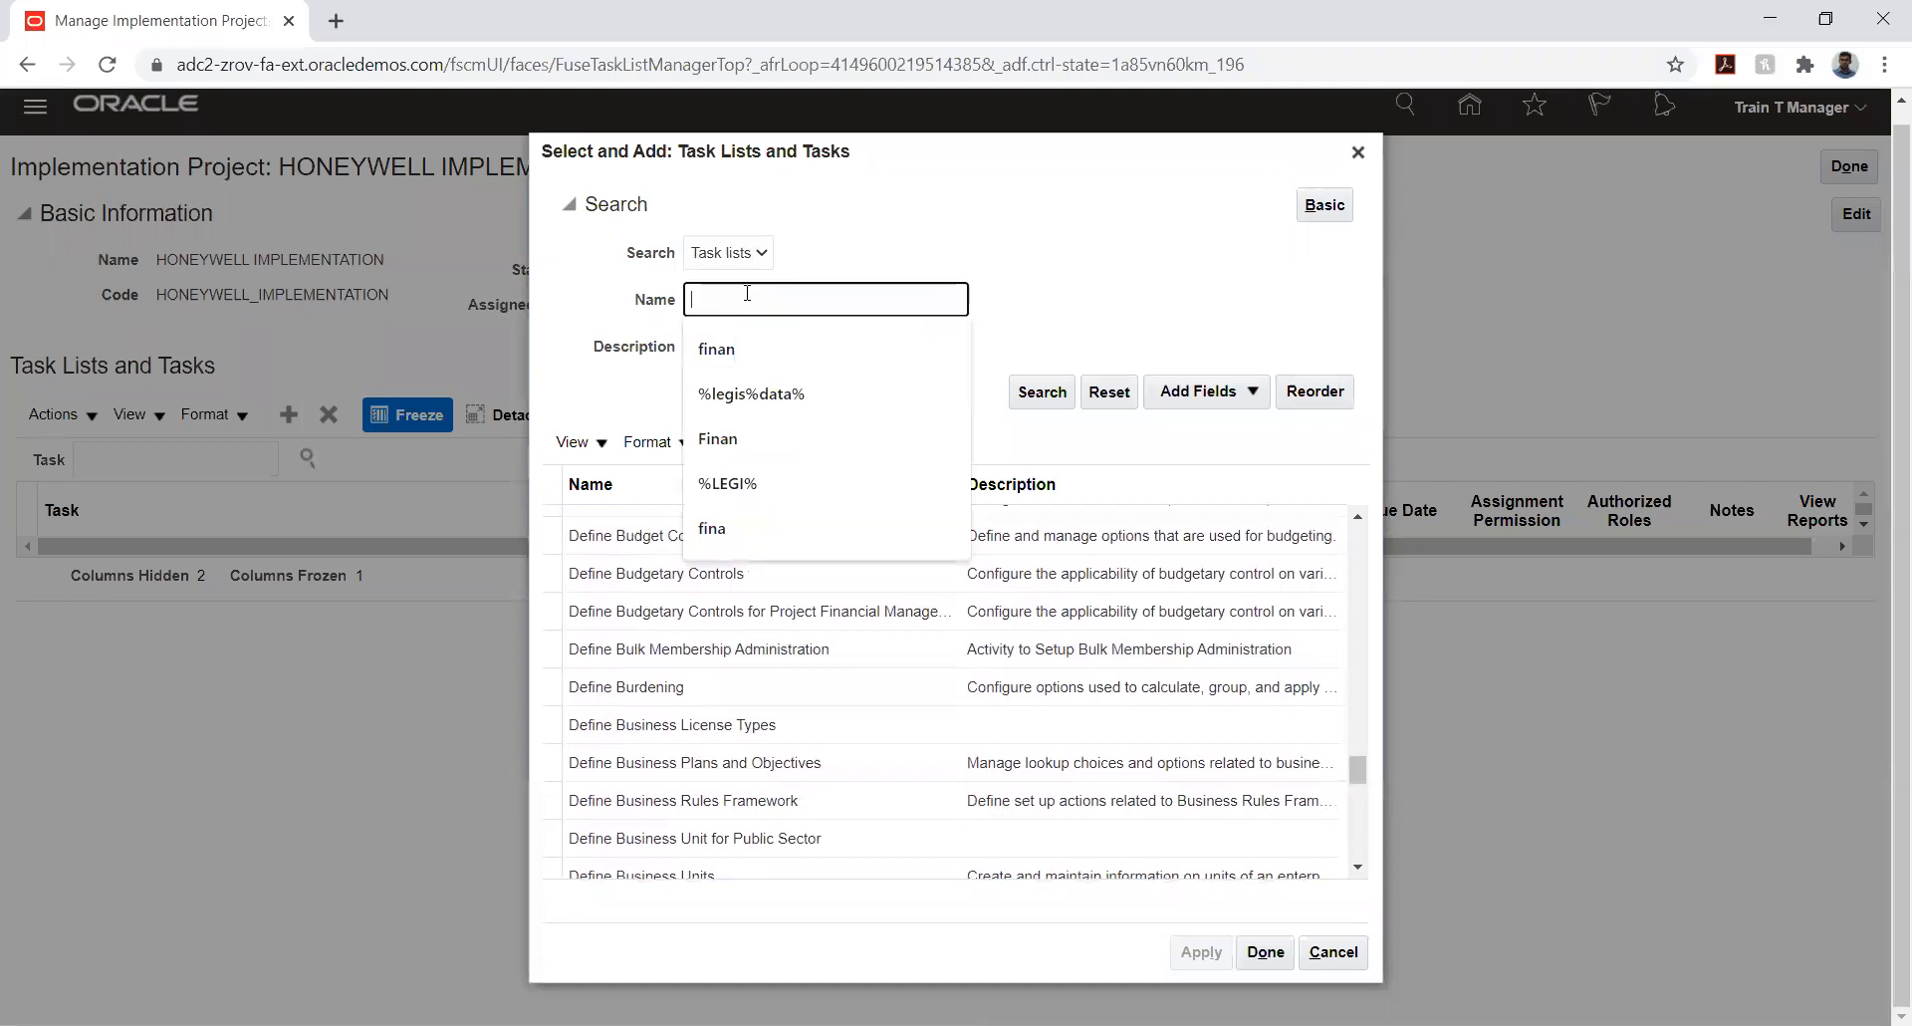
{"action": "type", "text": "%"}
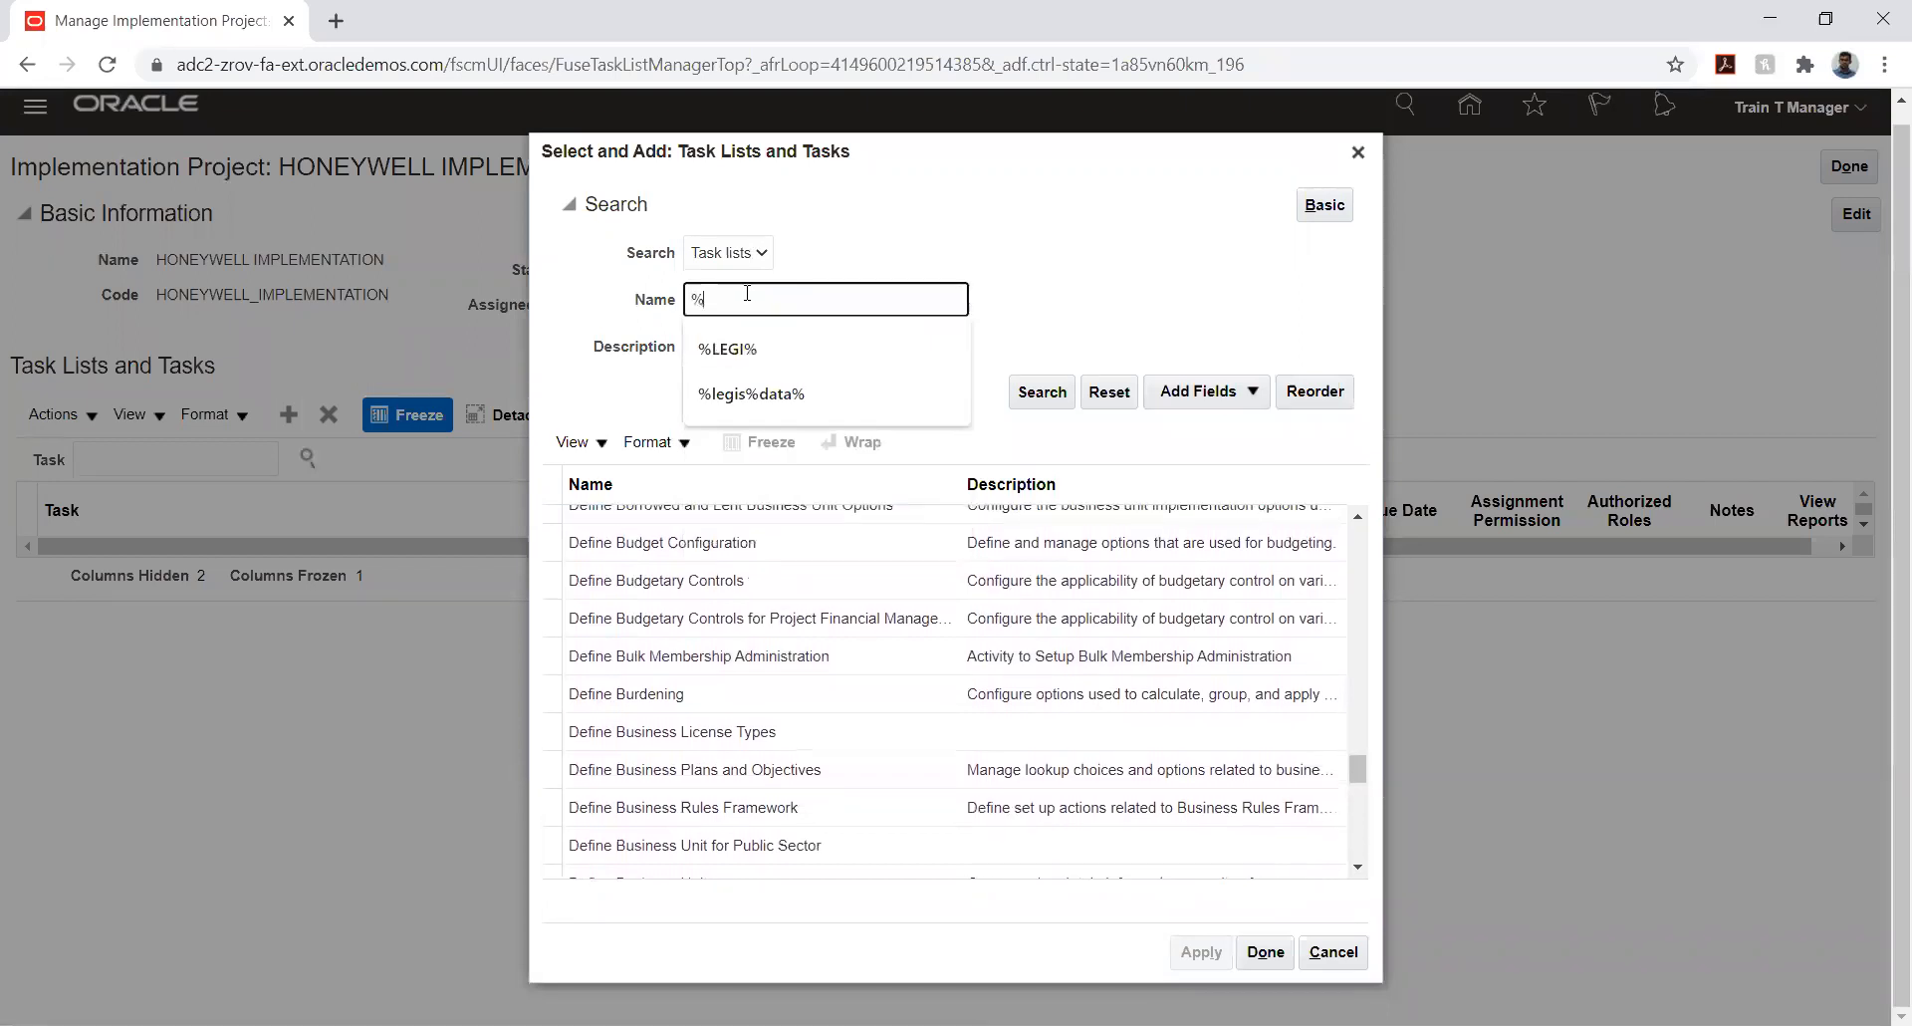
{"action": "type", "text": "LEGIS%"}
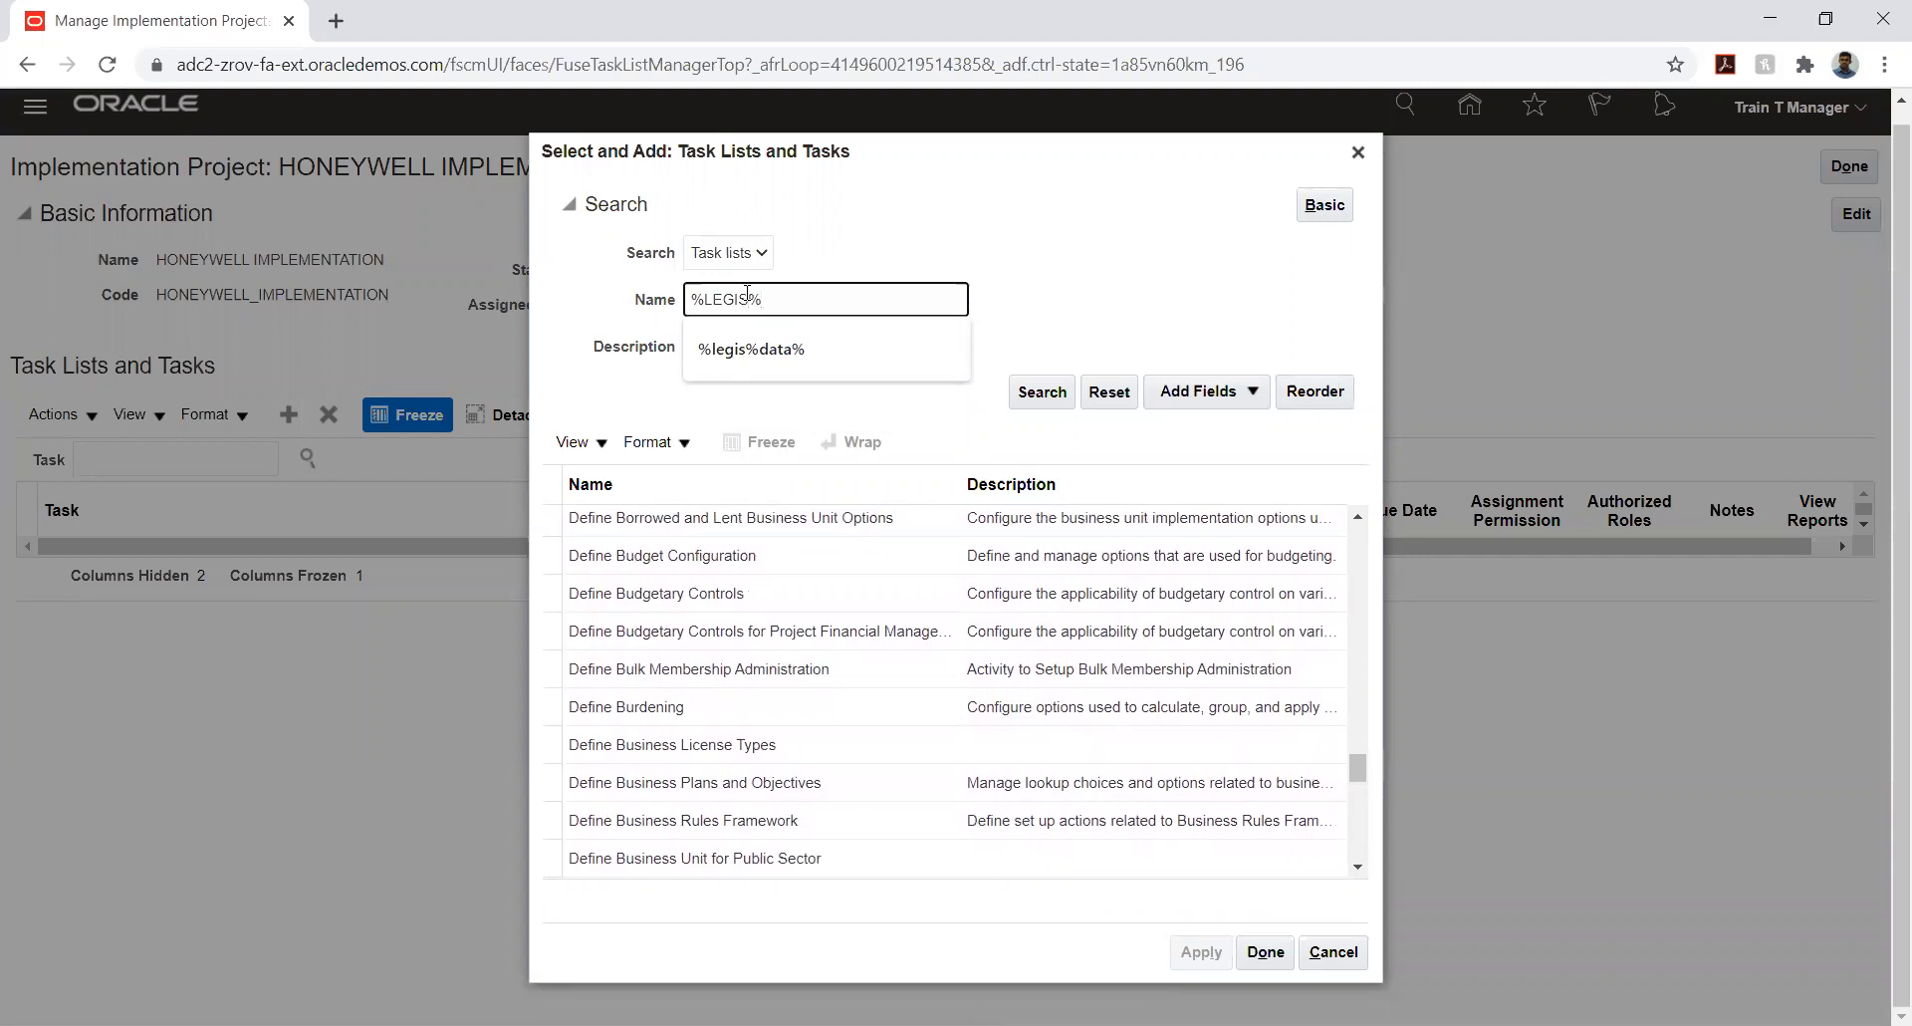
{"action": "key", "text": "Return"}
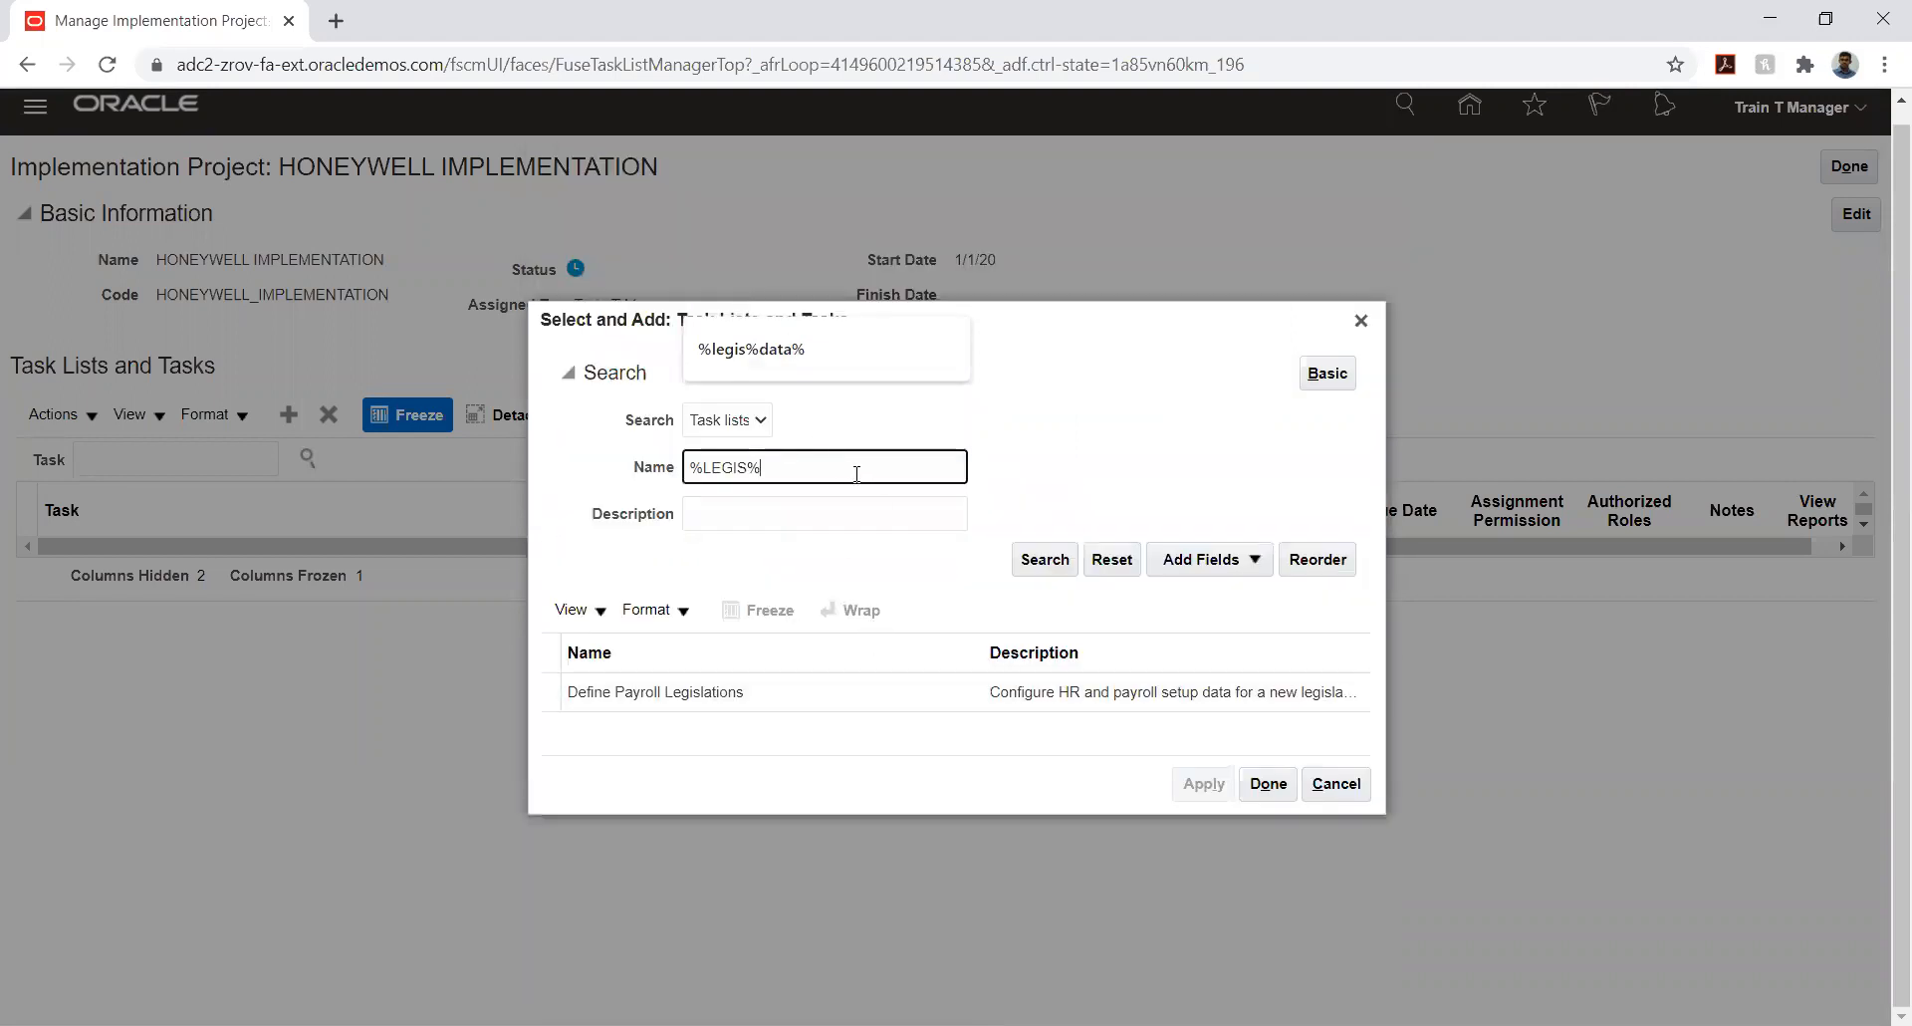
- Search the individual tasks with the same name filter, add Manage Legislative Data Groups to the project and clear the filter
{"action": "left_click", "coordinate": [753, 421]}
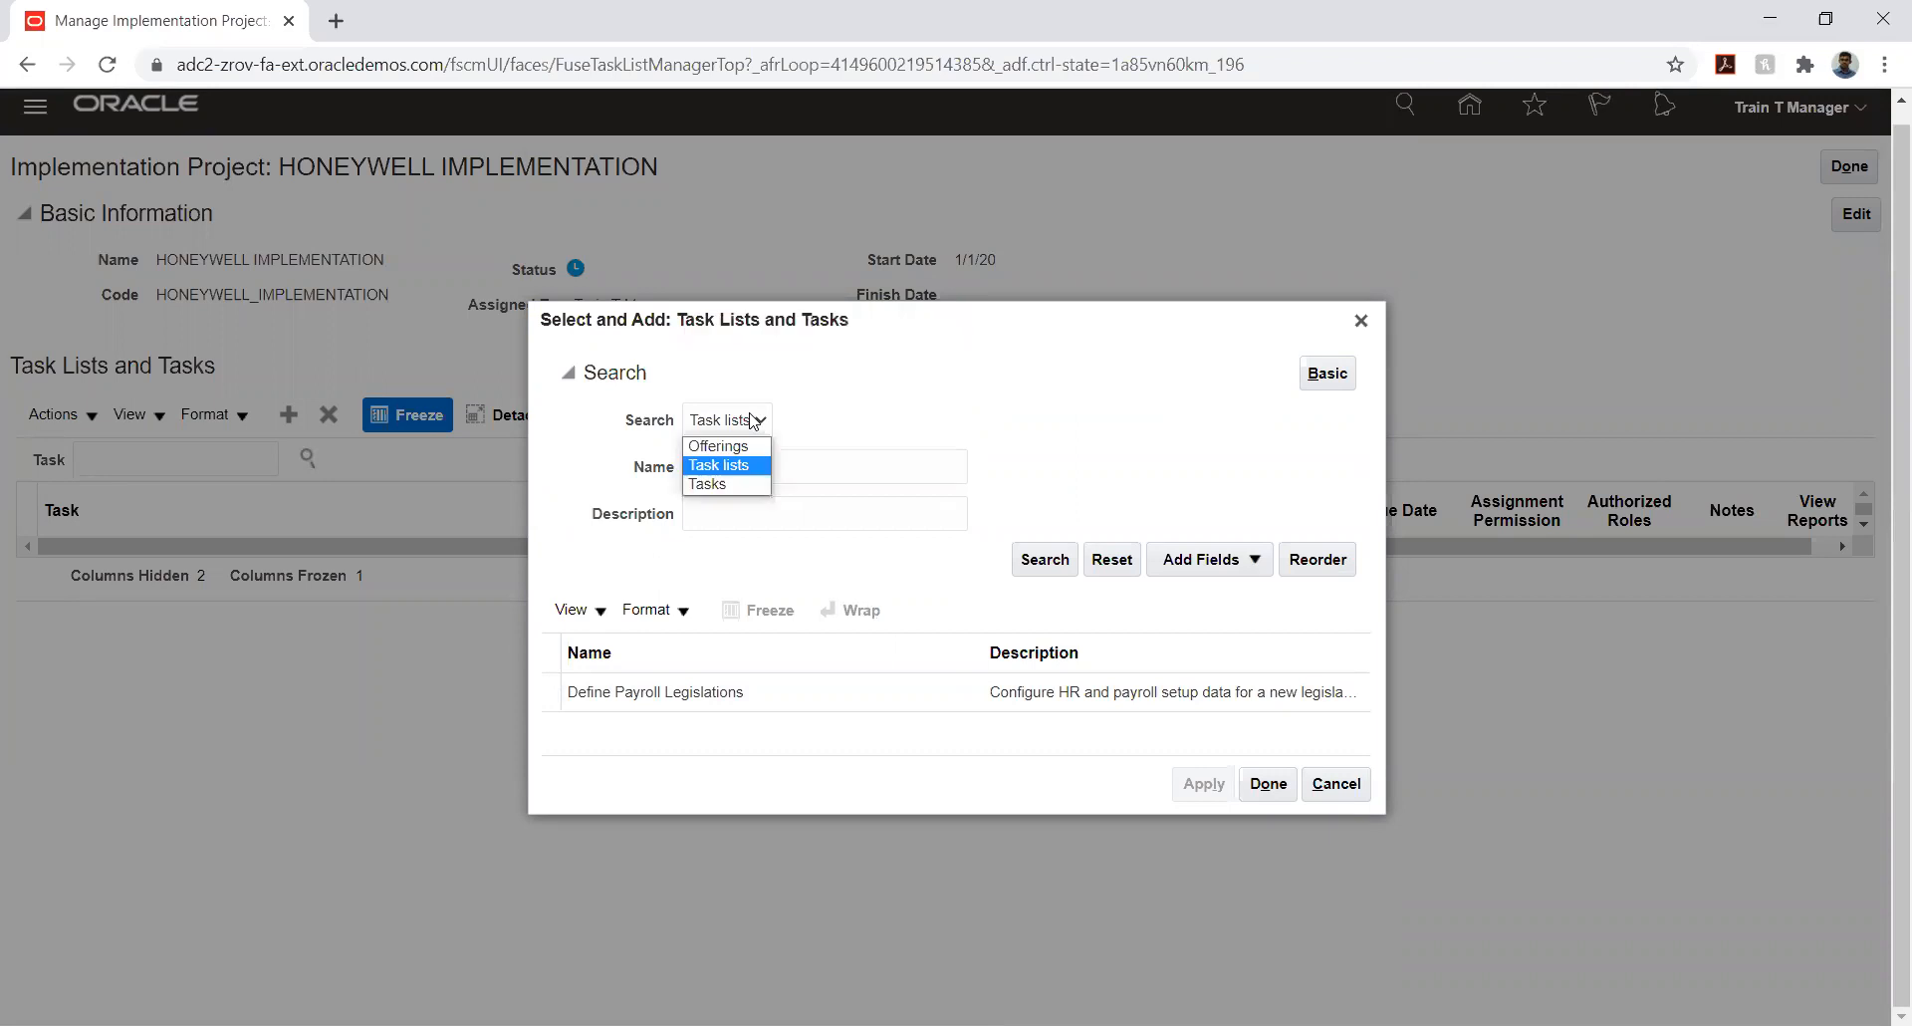
{"action": "left_click", "coordinate": [704, 480]}
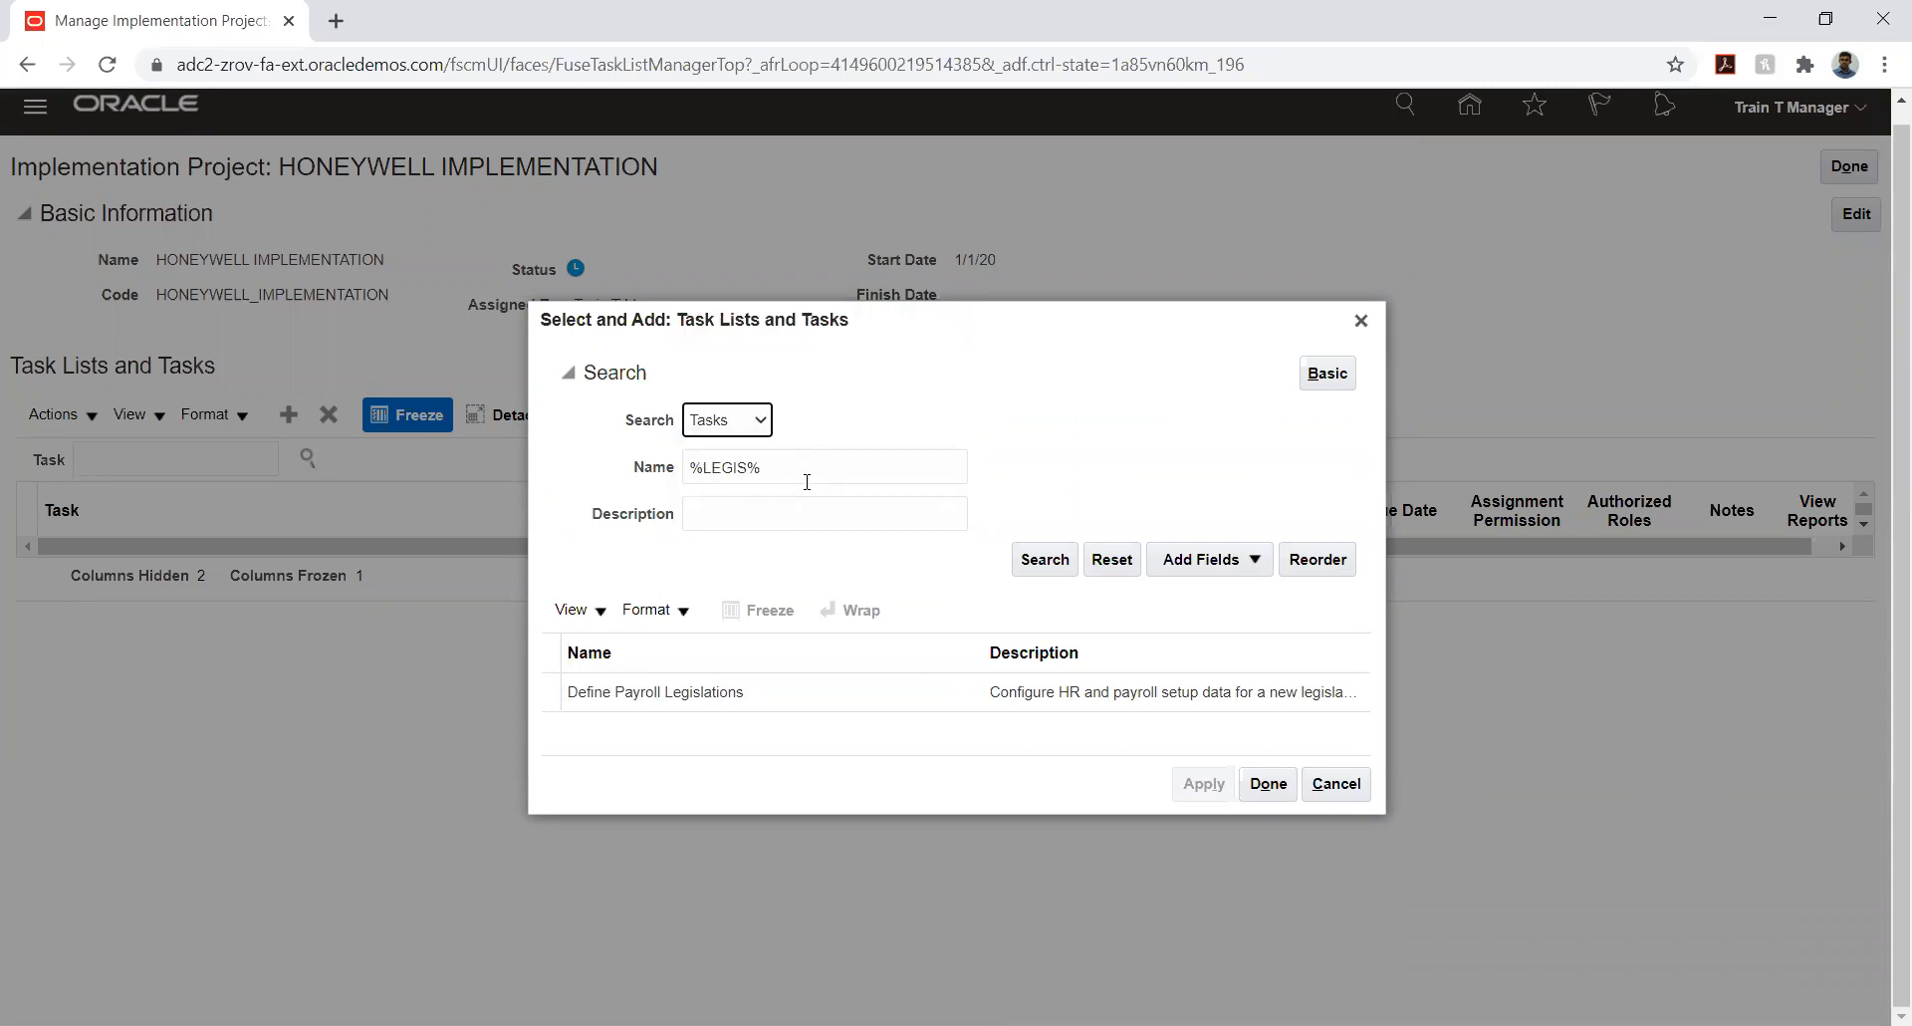
{"action": "left_click", "coordinate": [1041, 561]}
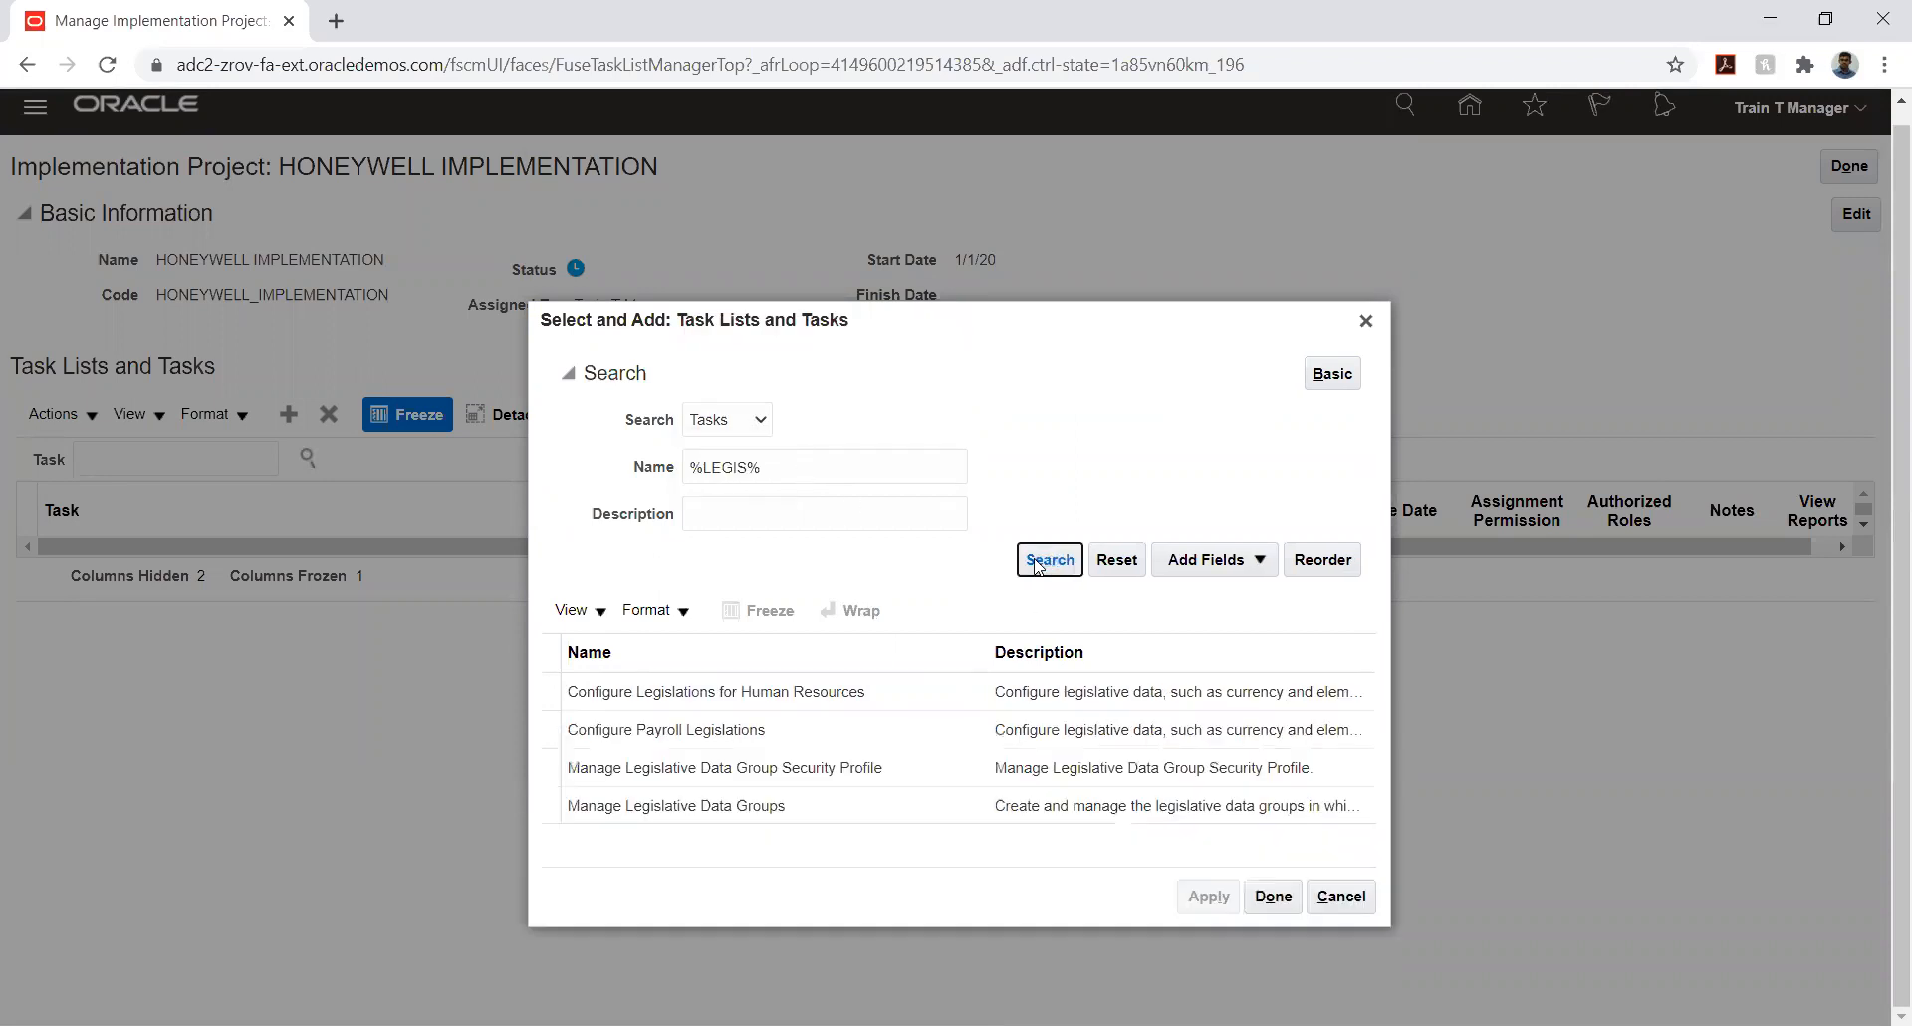
{"action": "left_click", "coordinate": [797, 737]}
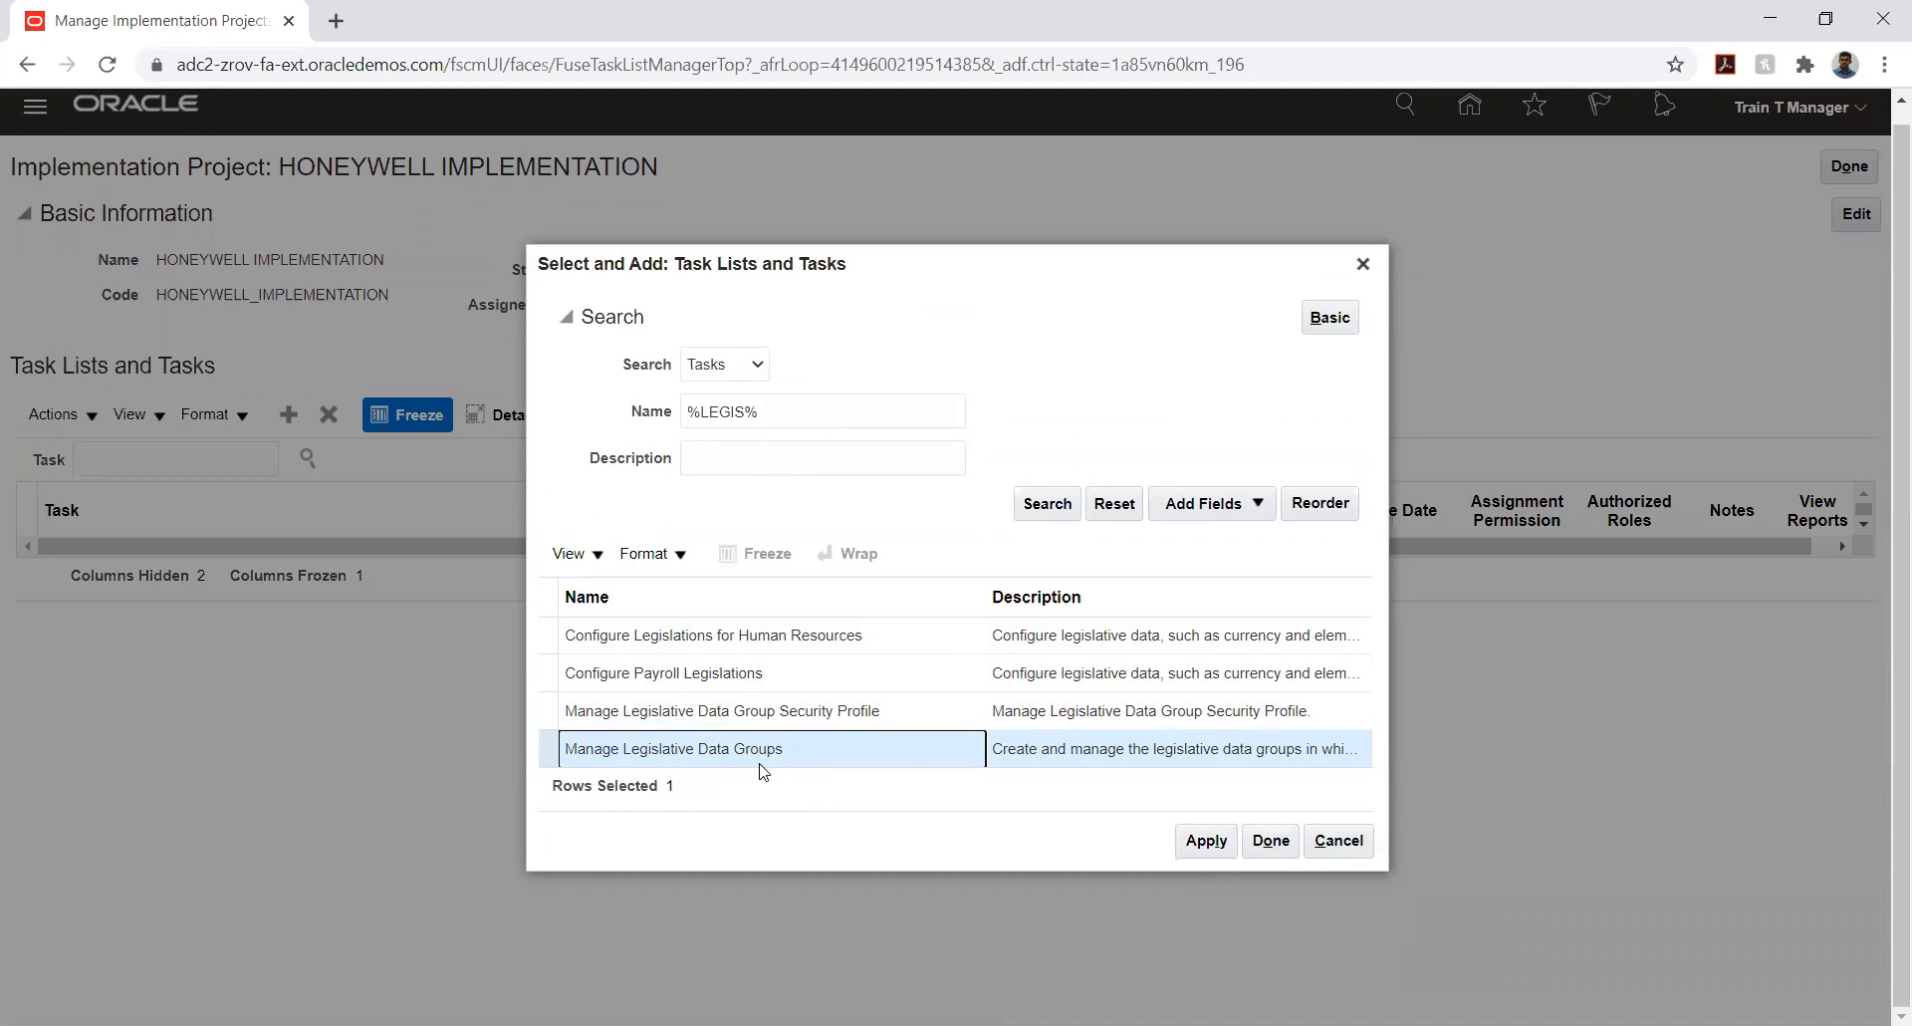
{"action": "triple_click", "coordinate": [780, 411]}
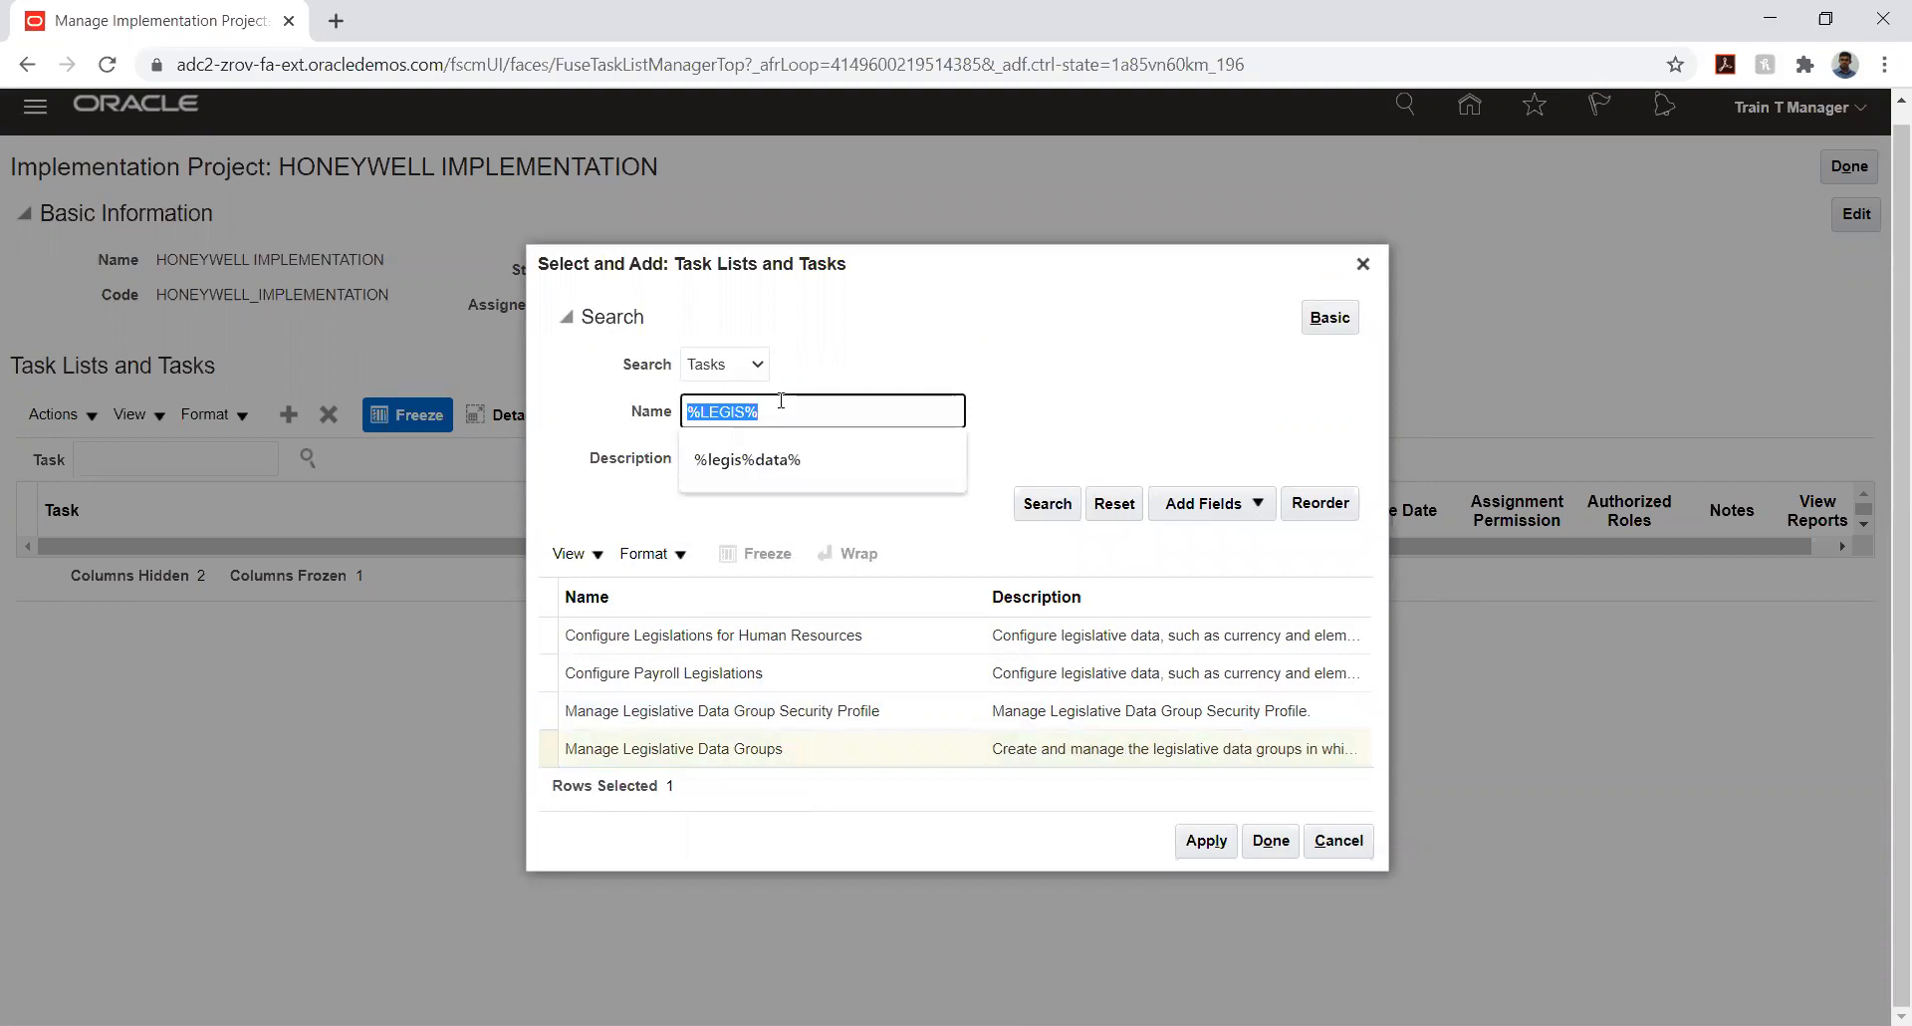
{"action": "key", "text": "BackSpace"}
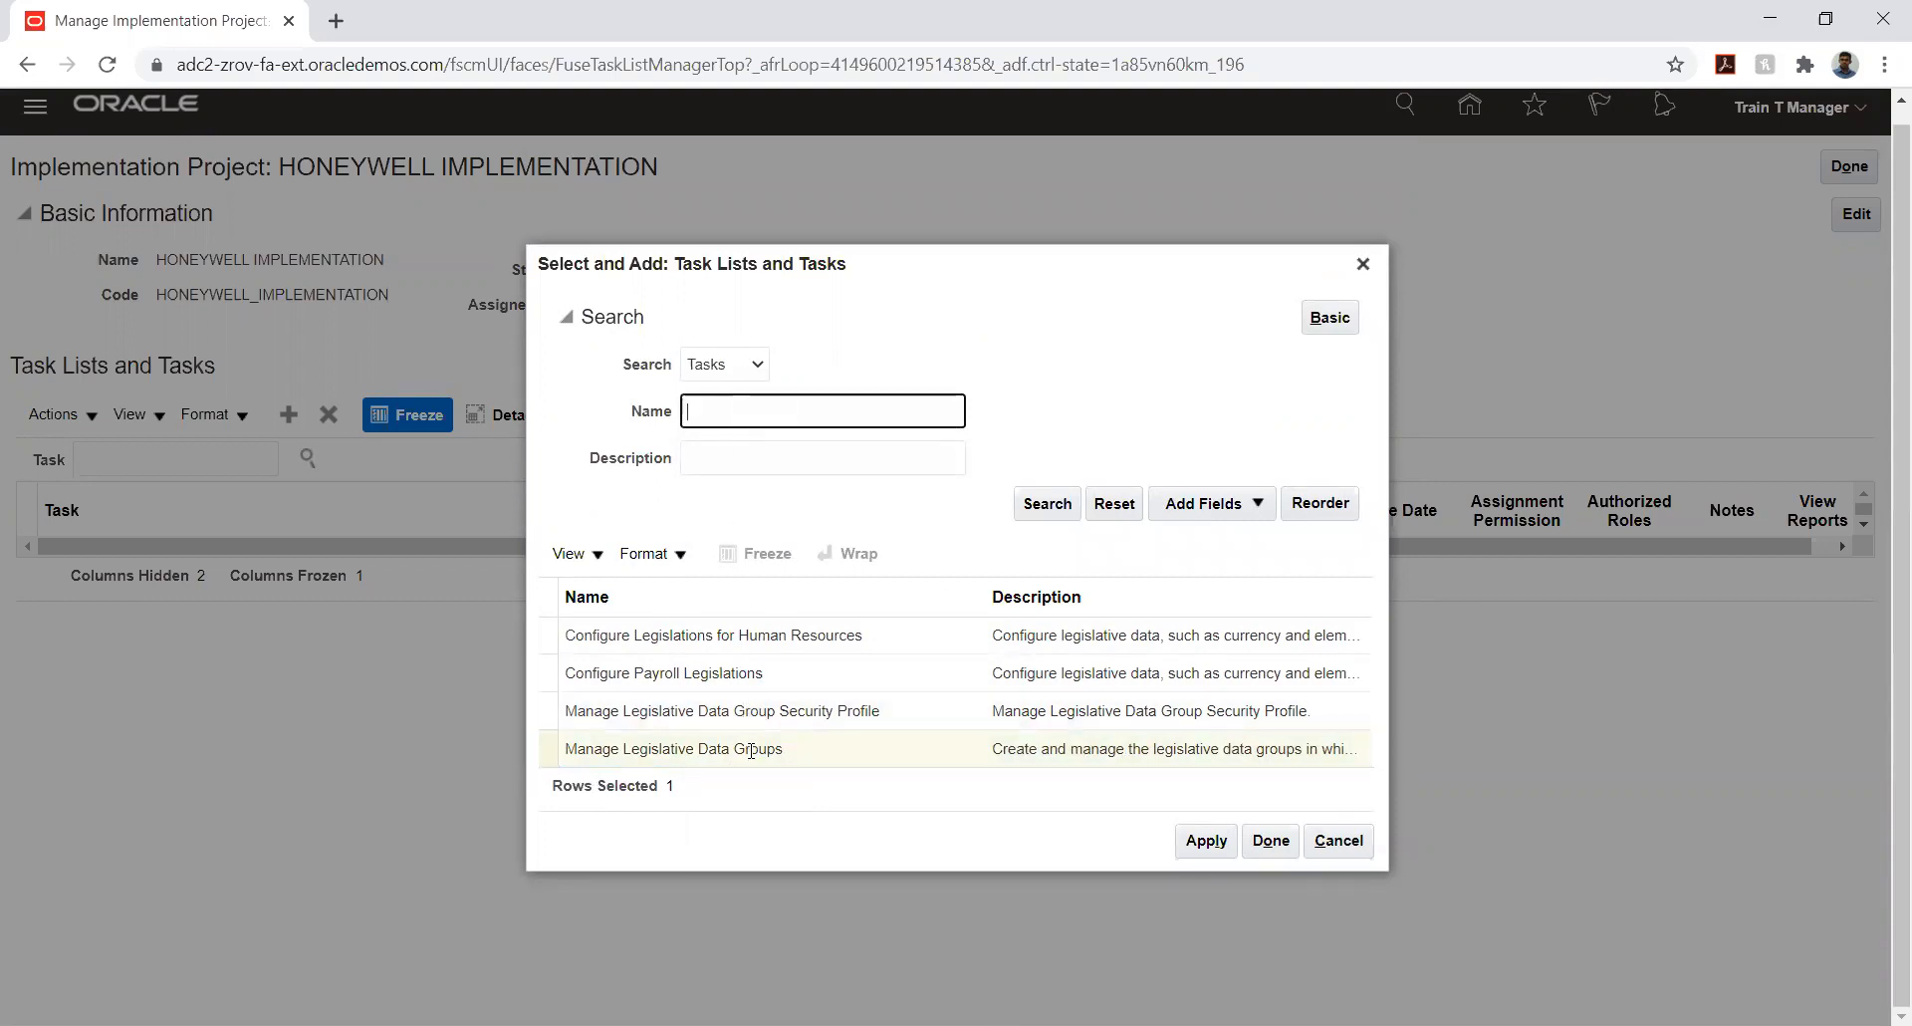
{"action": "left_click", "coordinate": [1198, 847]}
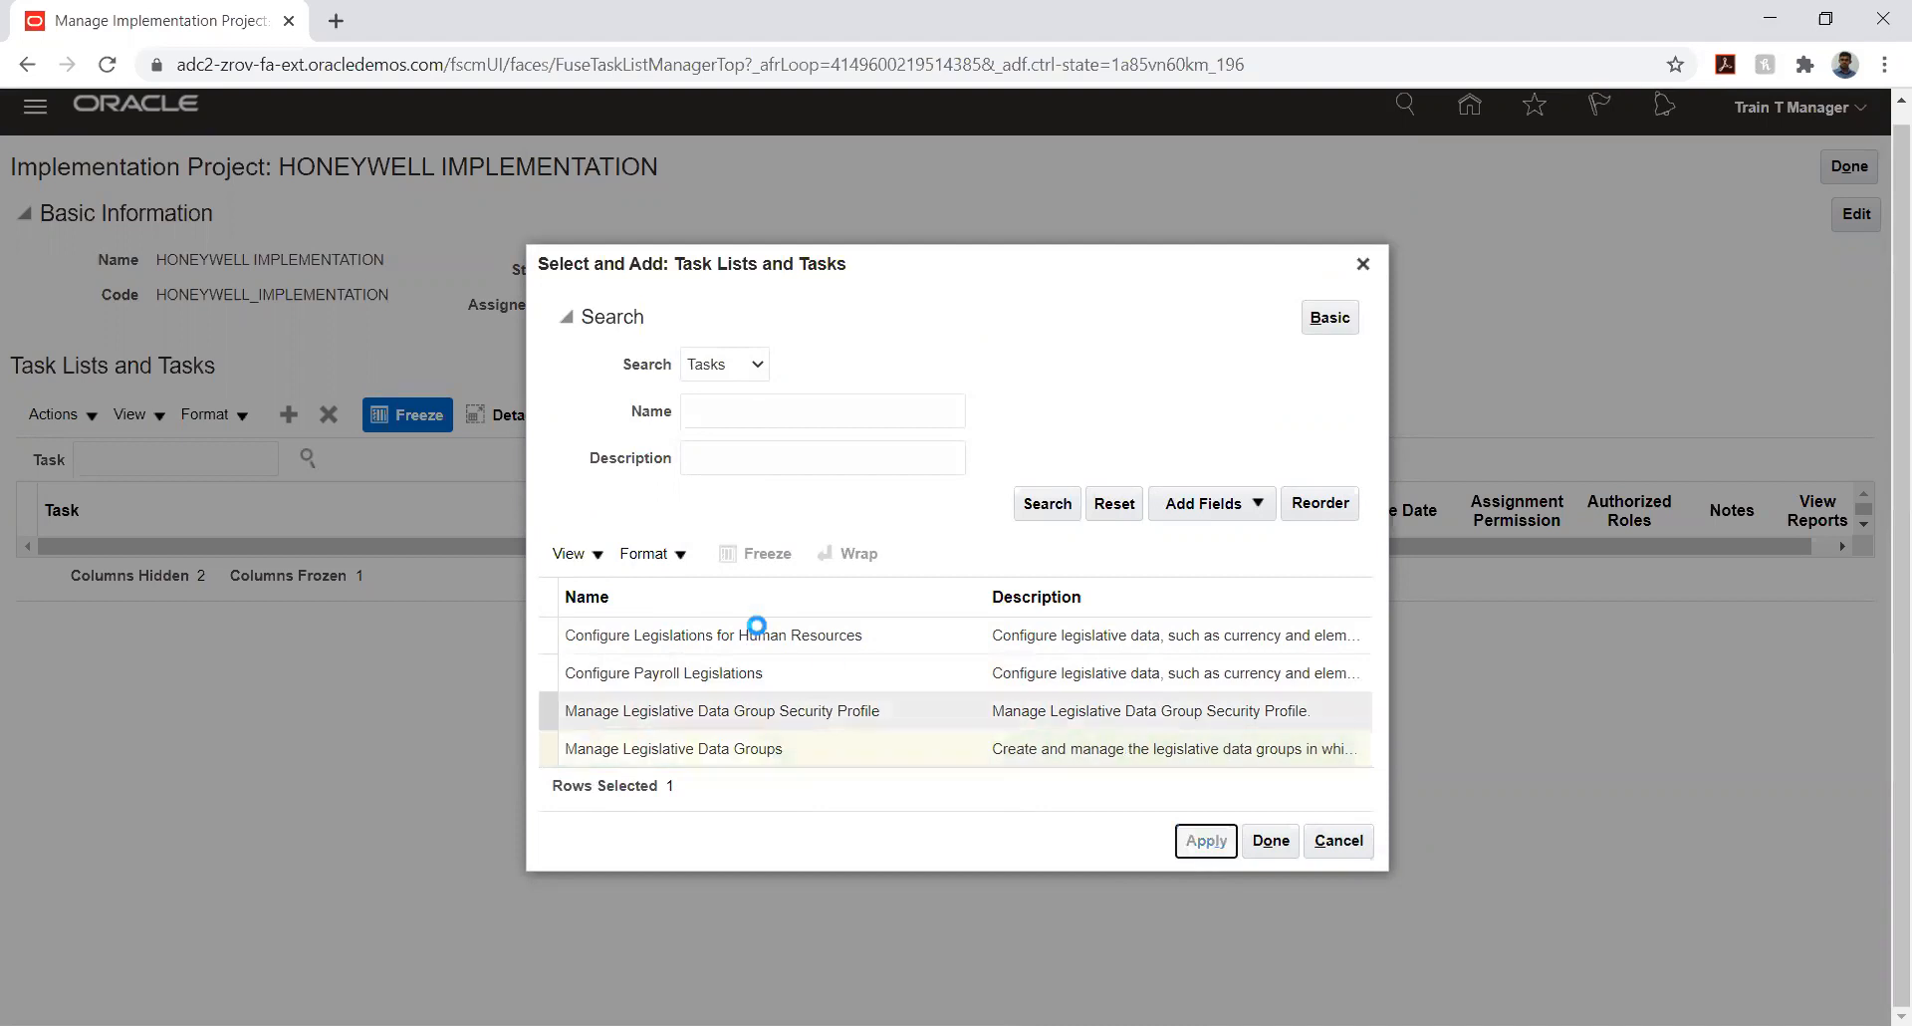
- Search the offerings without a name filter, add Financials to the project and finish adding task lists and tasks
{"action": "left_click", "coordinate": [742, 371]}
{"action": "left_click", "coordinate": [746, 389]}
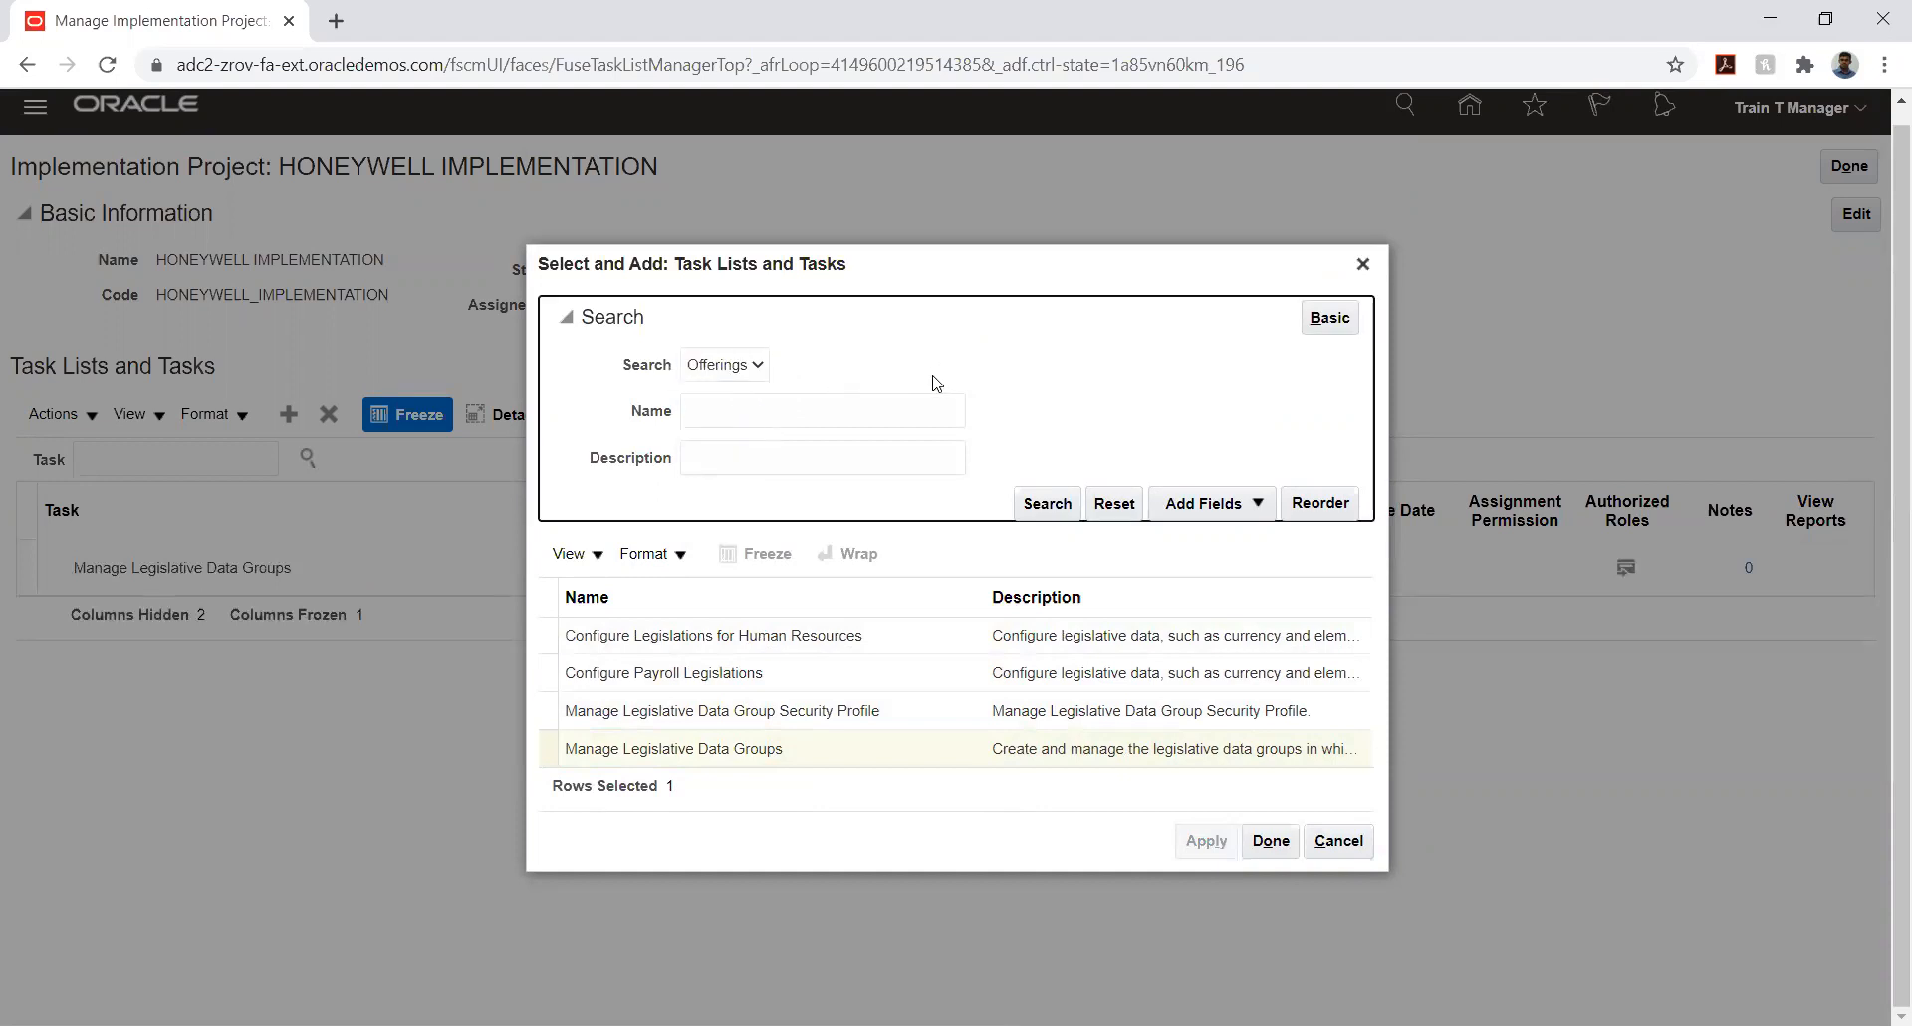
{"action": "left_click", "coordinate": [1045, 511]}
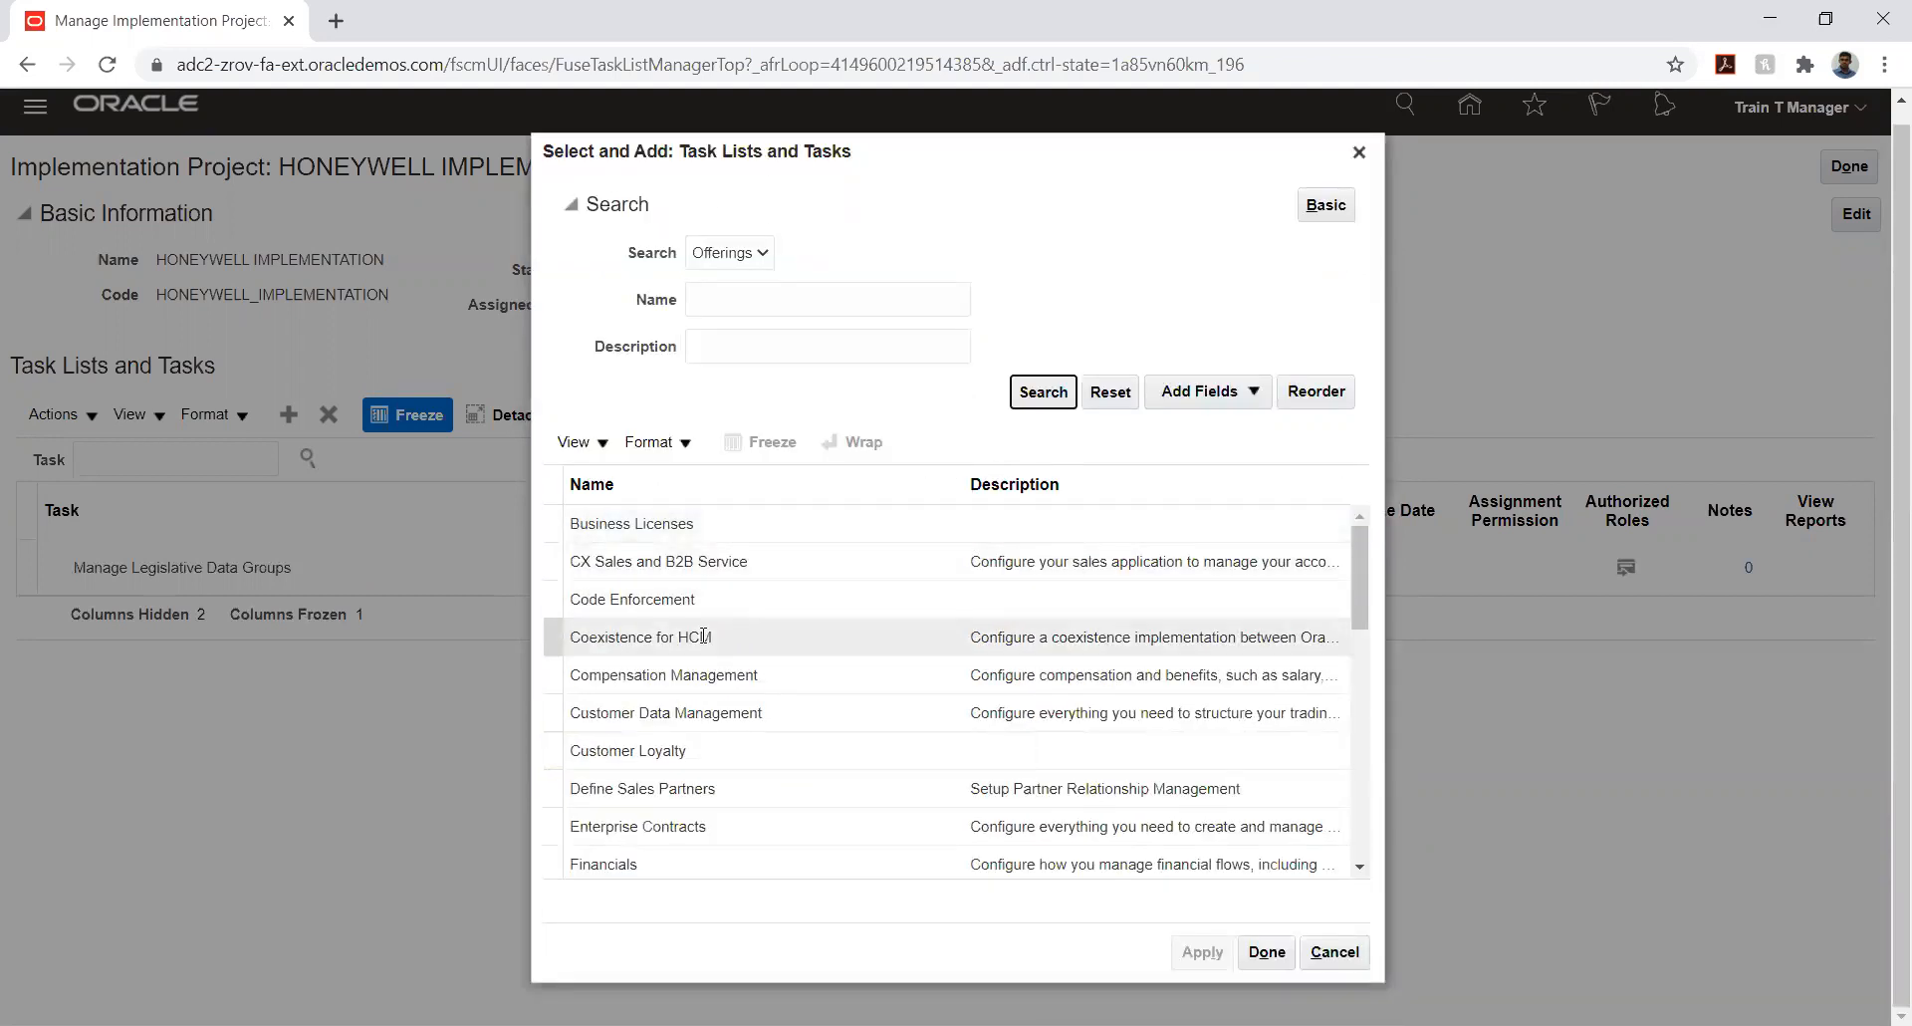
{"action": "left_click", "coordinate": [611, 858]}
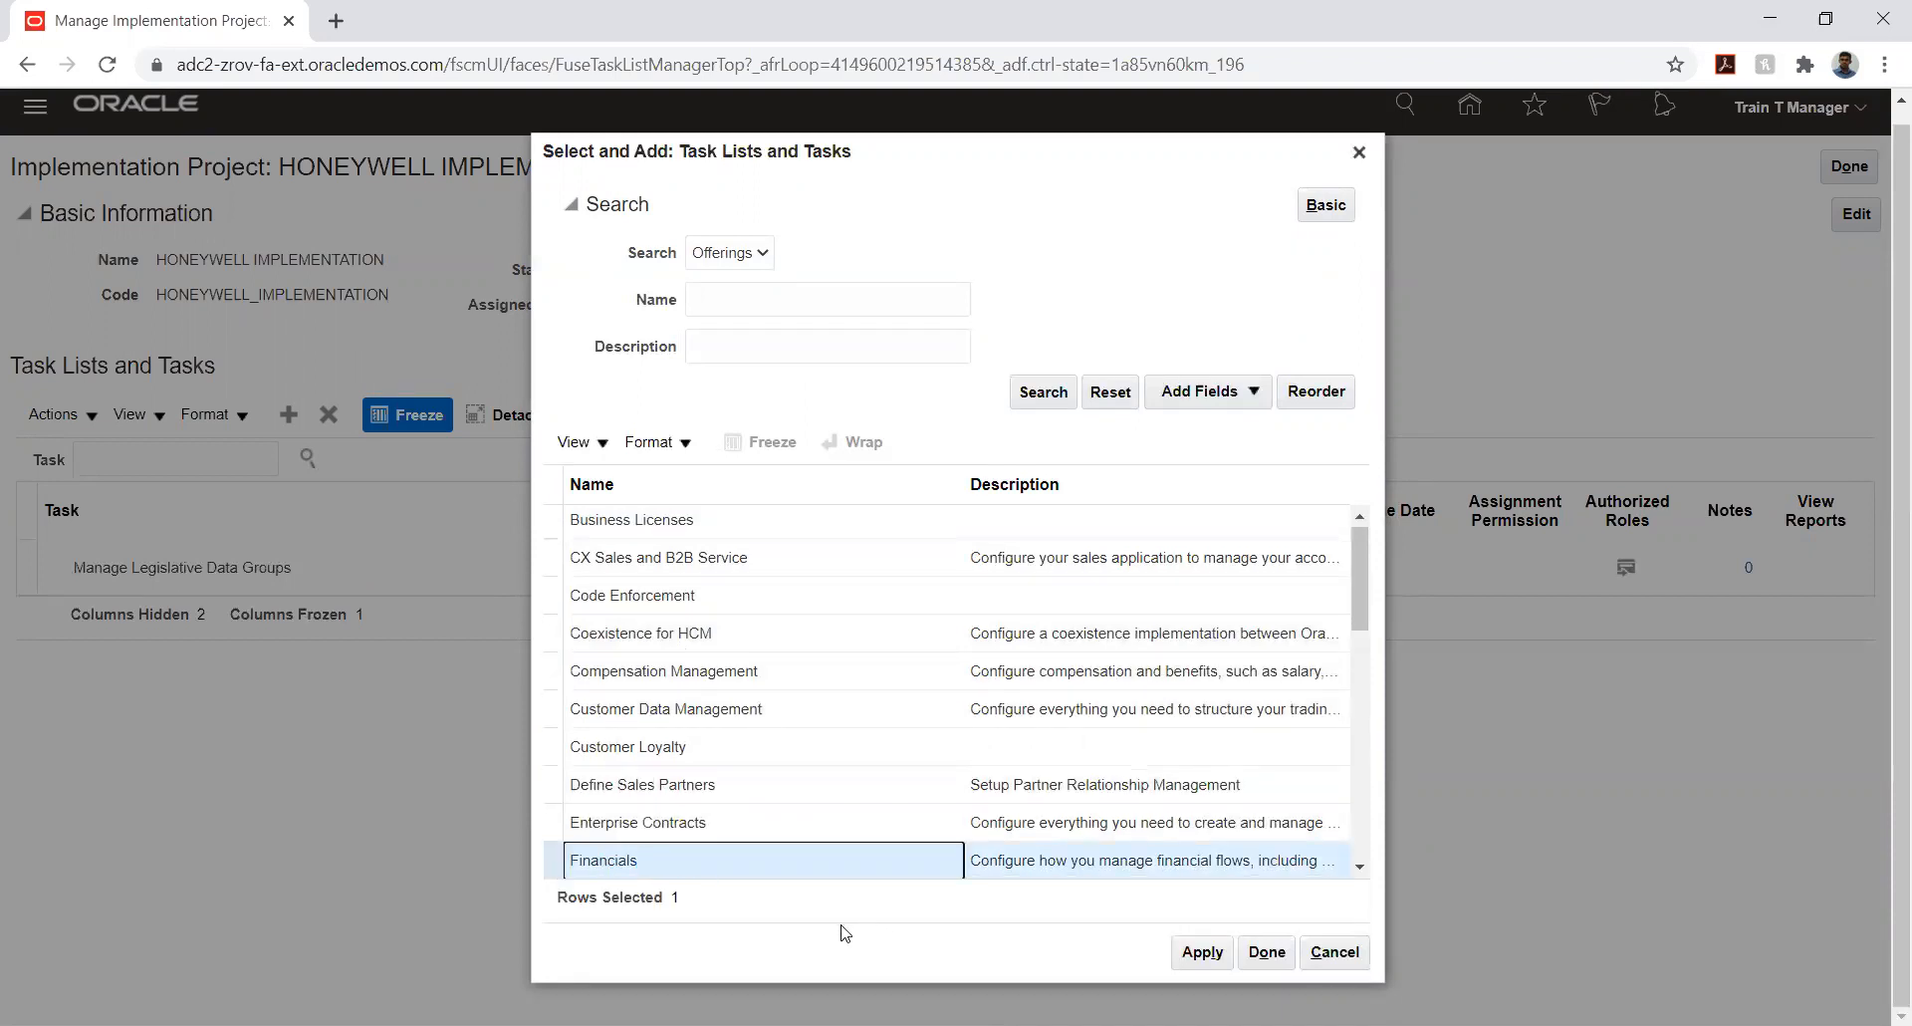
{"action": "left_click", "coordinate": [1175, 946]}
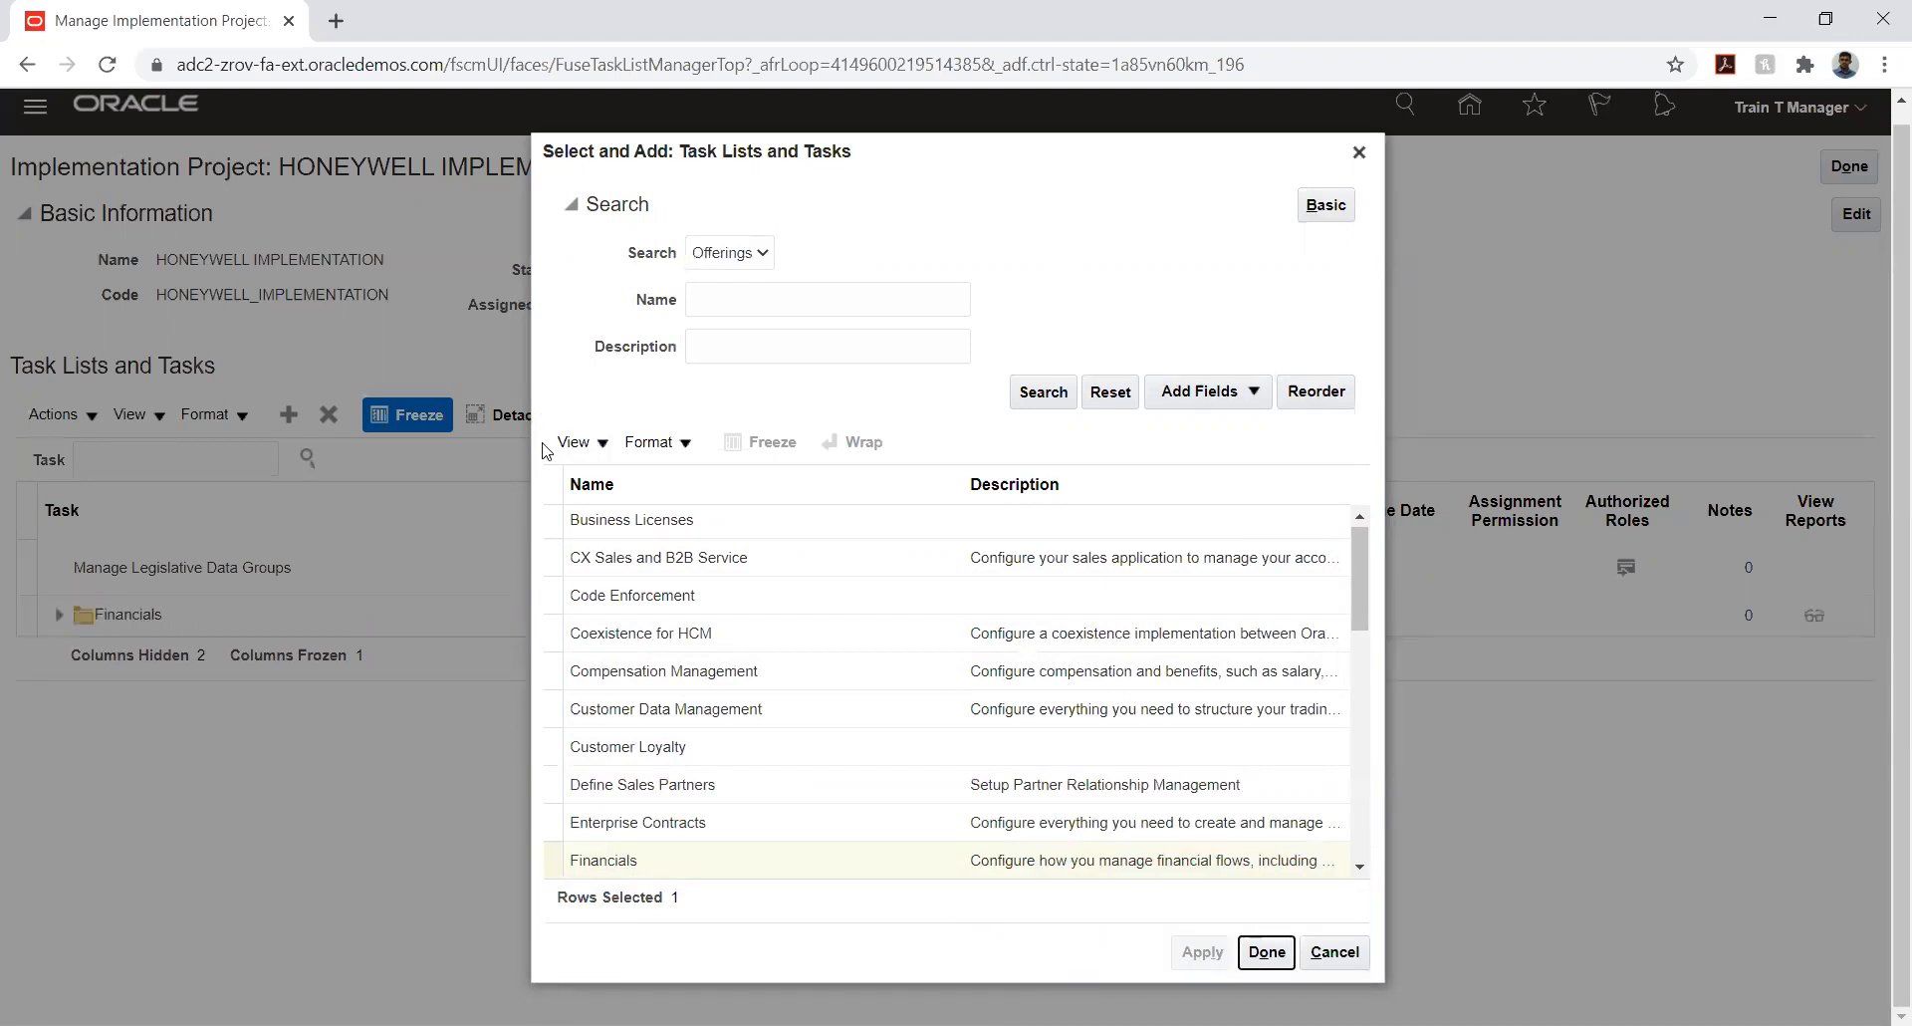
{"action": "left_click", "coordinate": [1247, 951]}
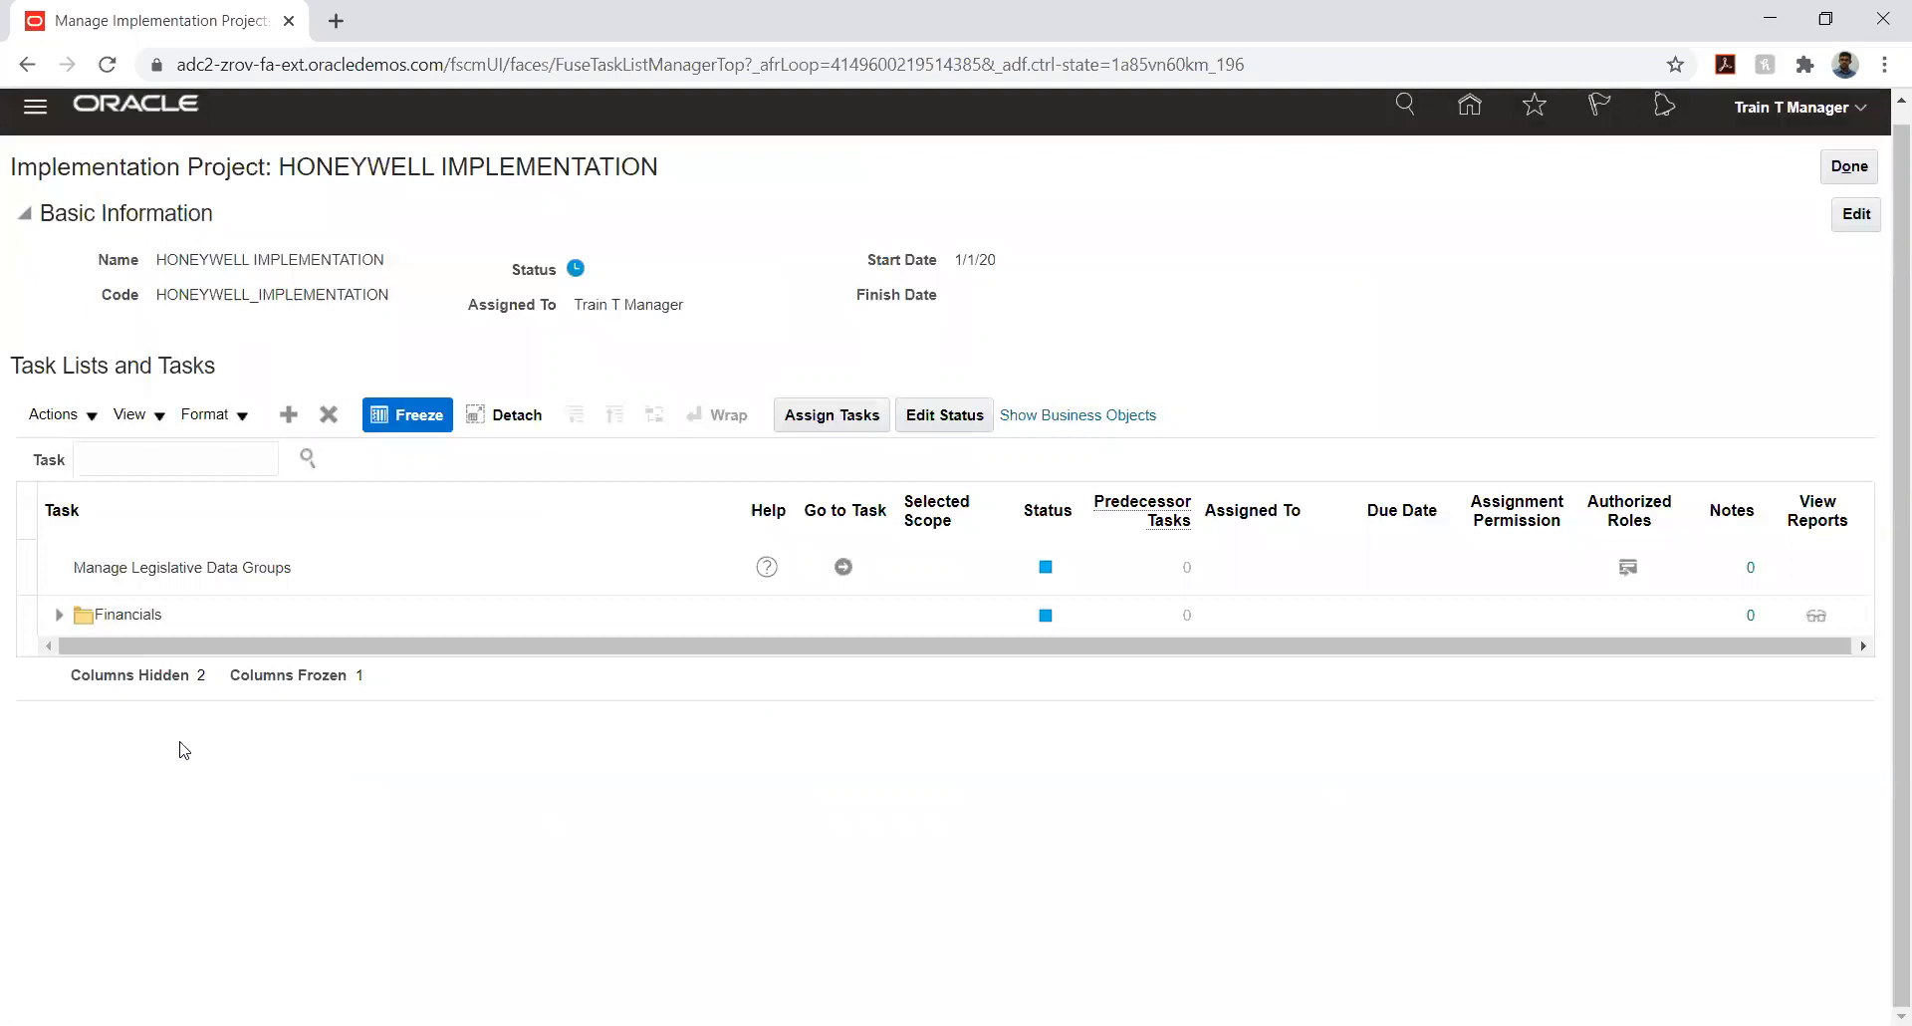
- Expand the Financials offering and its Define Common Applications Configuration for Financials task list down to Define Ledgers
{"action": "left_click", "coordinate": [60, 617]}
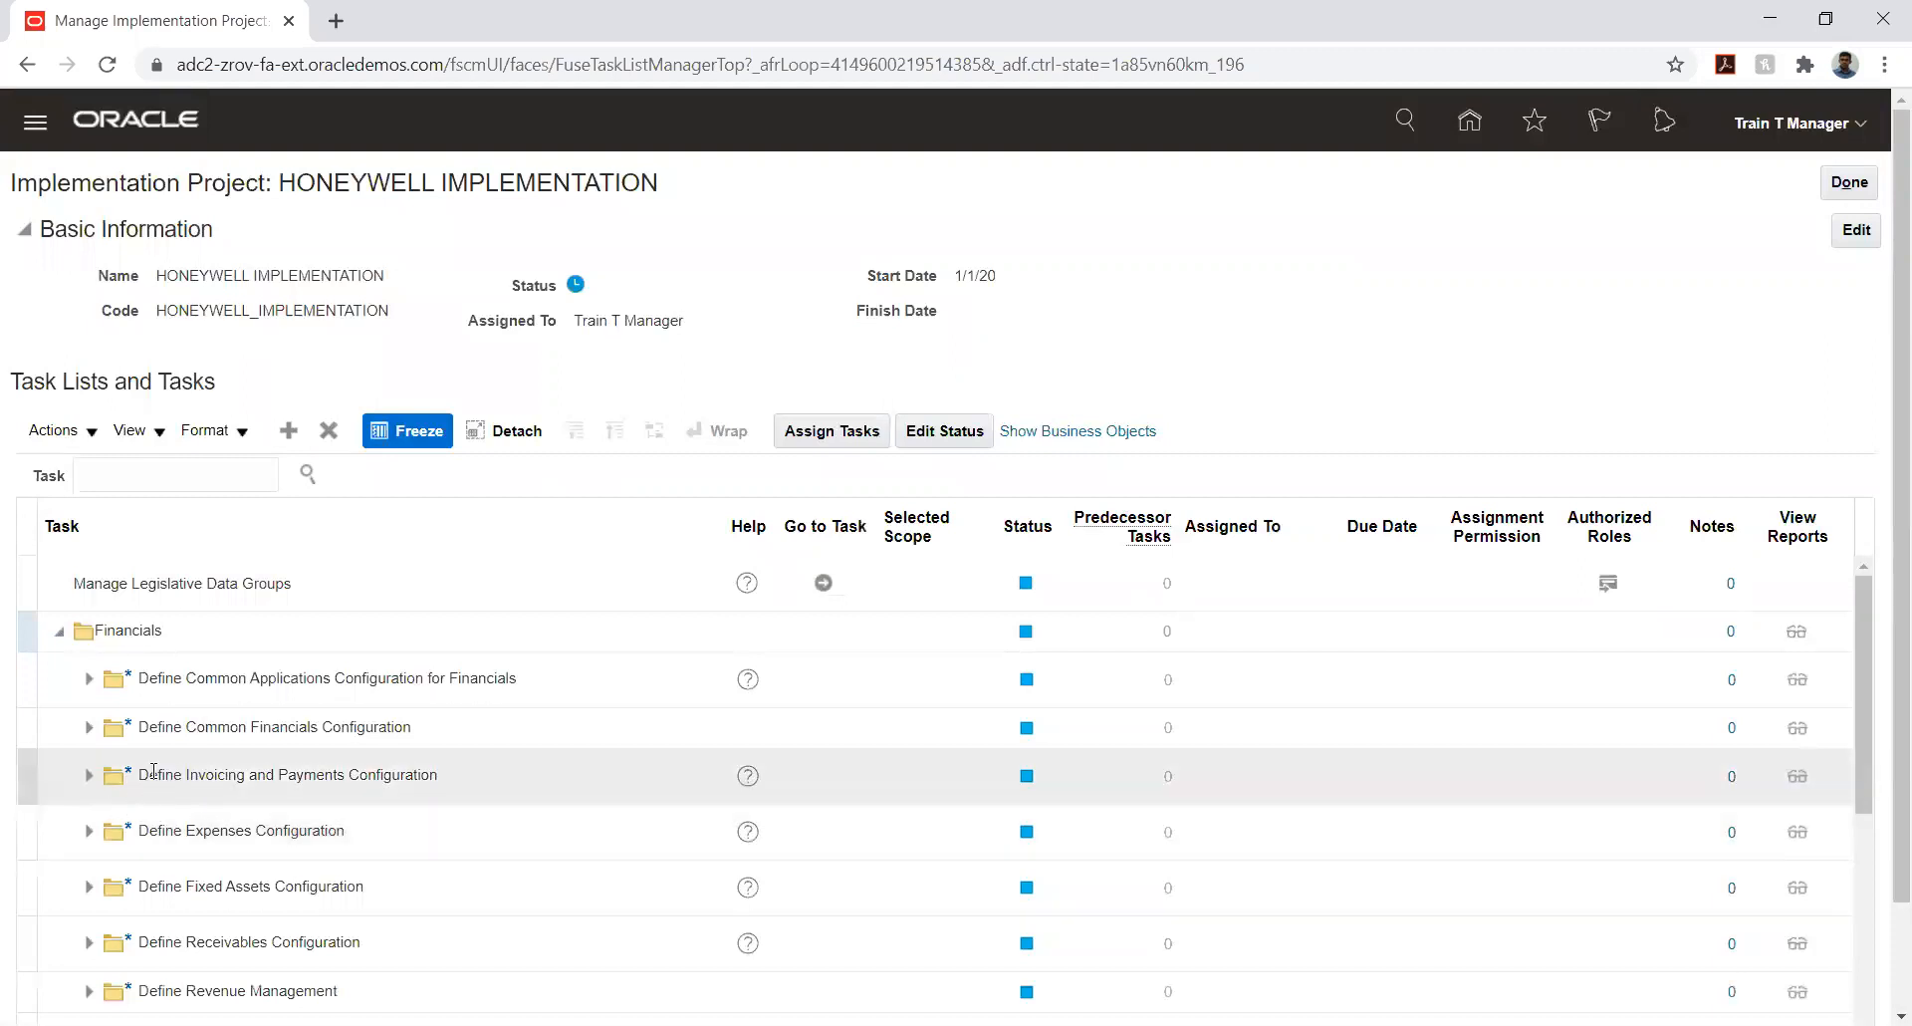
{"action": "left_click", "coordinate": [88, 678]}
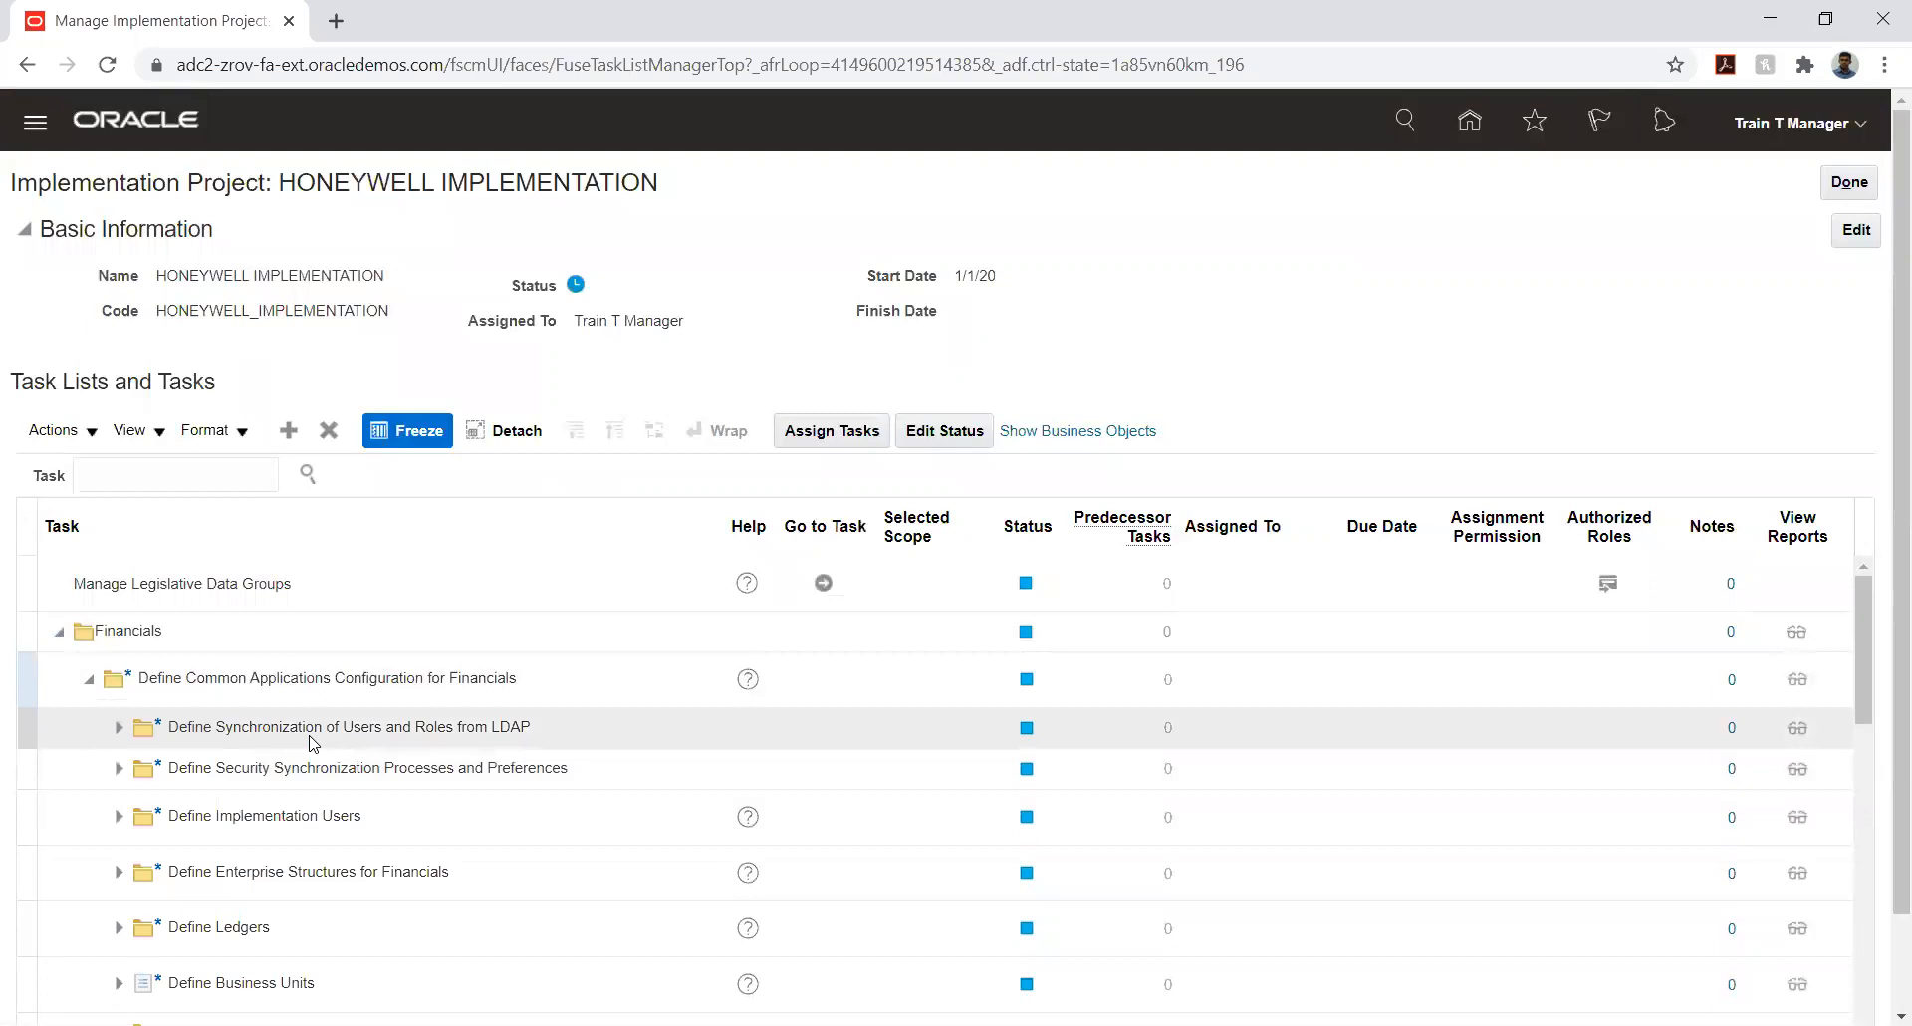
{"action": "scroll", "coordinate": [314, 741], "scroll_direction": "down", "scroll_amount": 2}
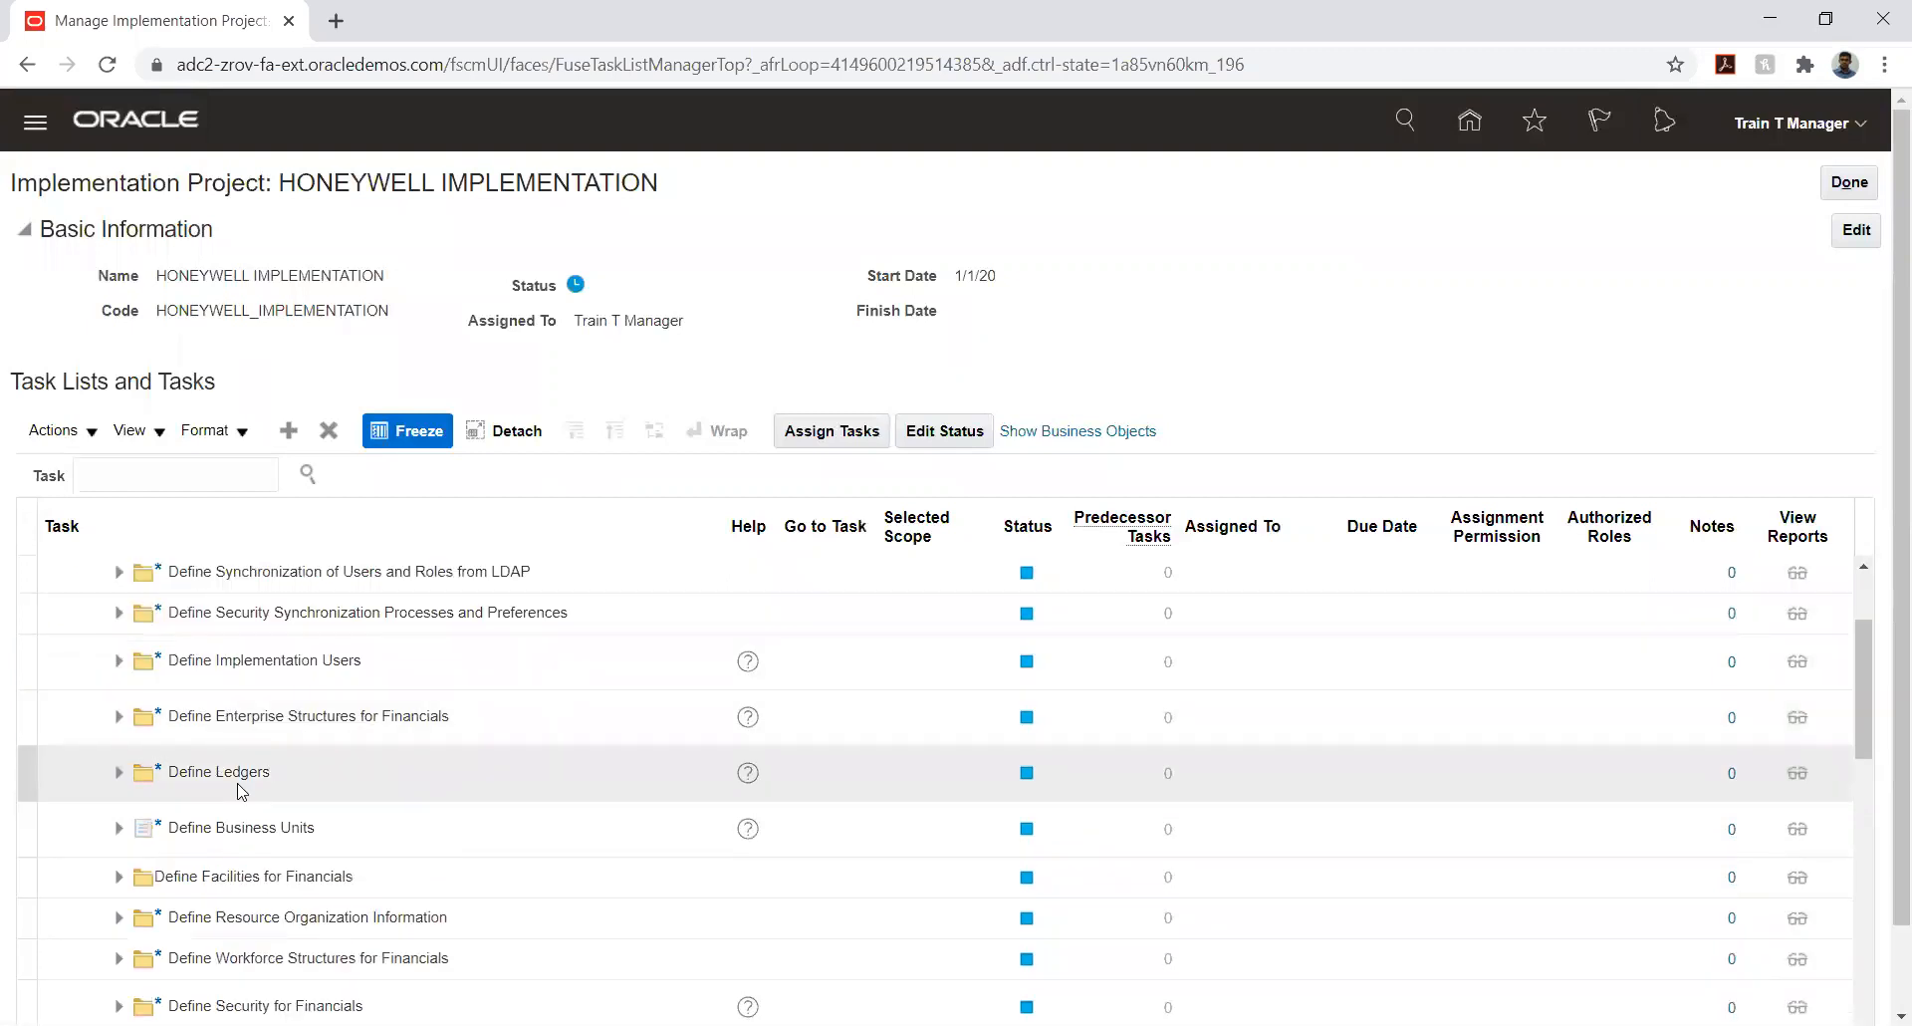
- Assign the Define Ledgers task list to the implementation user, found by user ID, and save the assignment
{"action": "left_click", "coordinate": [239, 787]}
{"action": "left_click", "coordinate": [810, 435]}
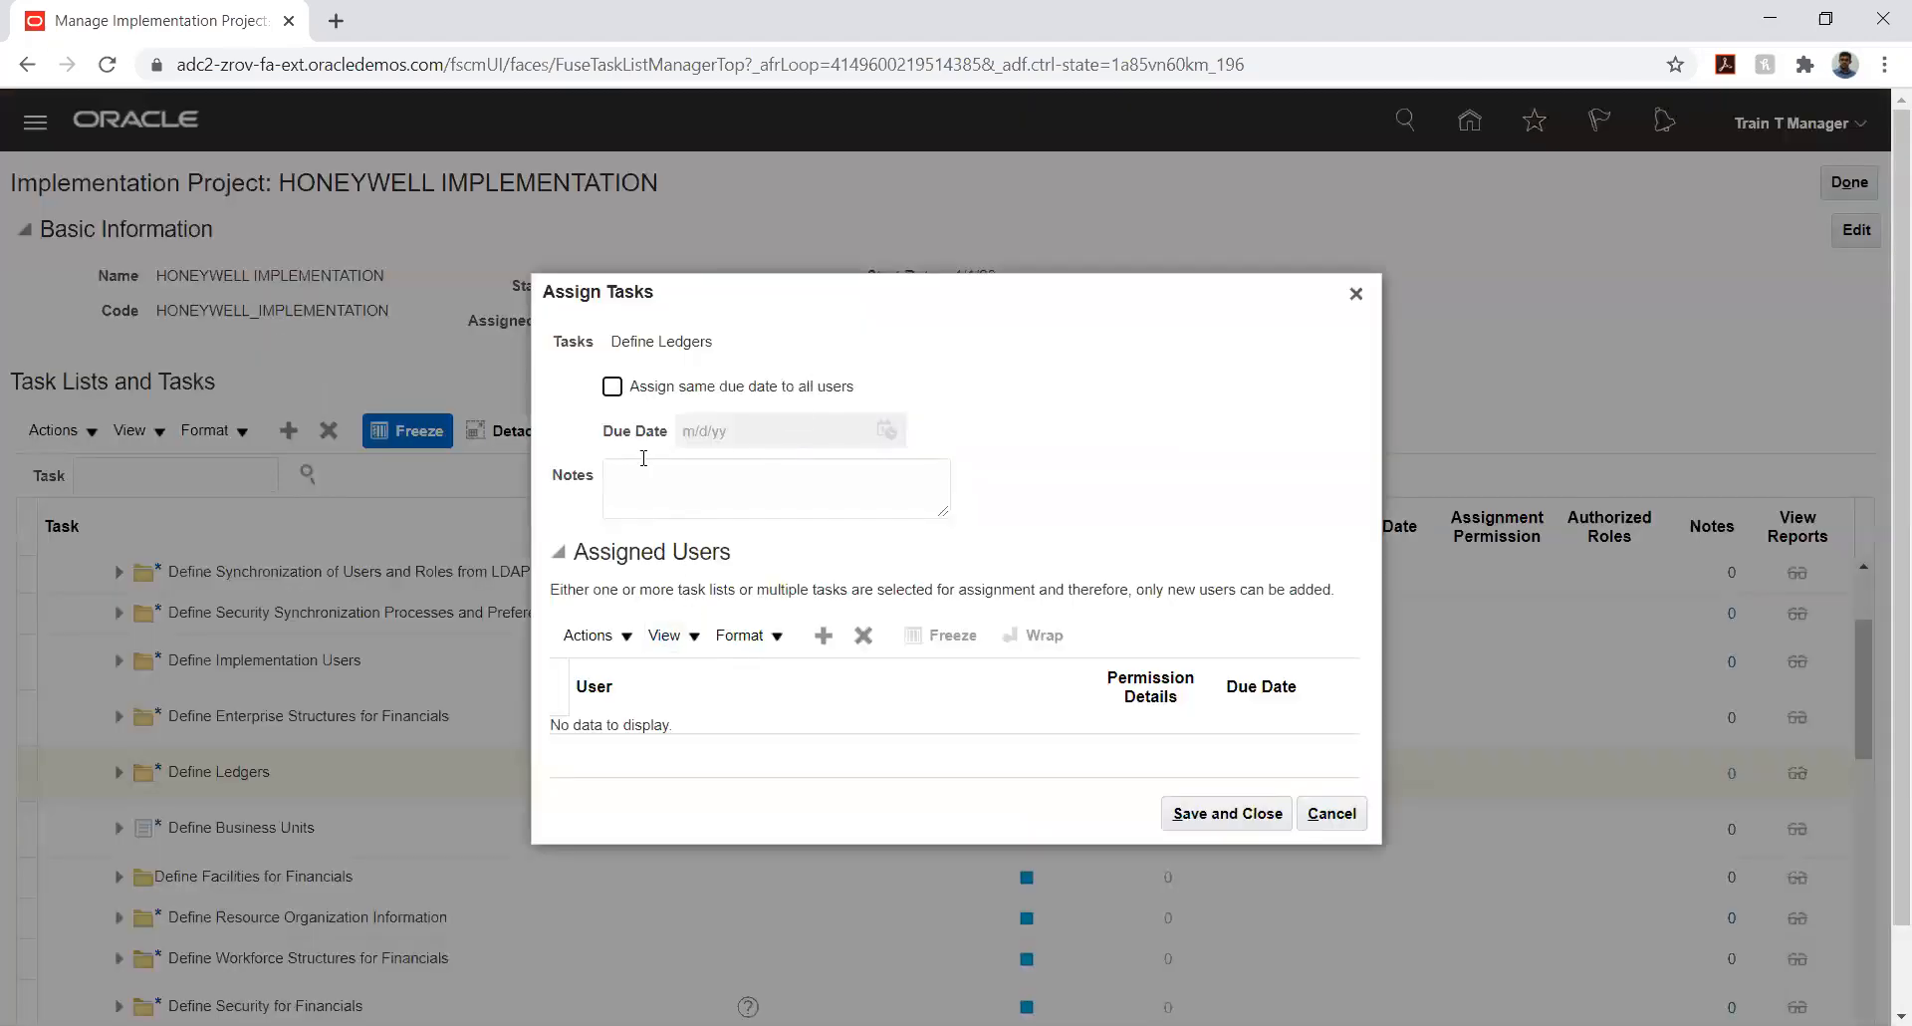
{"action": "left_click", "coordinate": [830, 637]}
{"action": "left_click", "coordinate": [845, 419]}
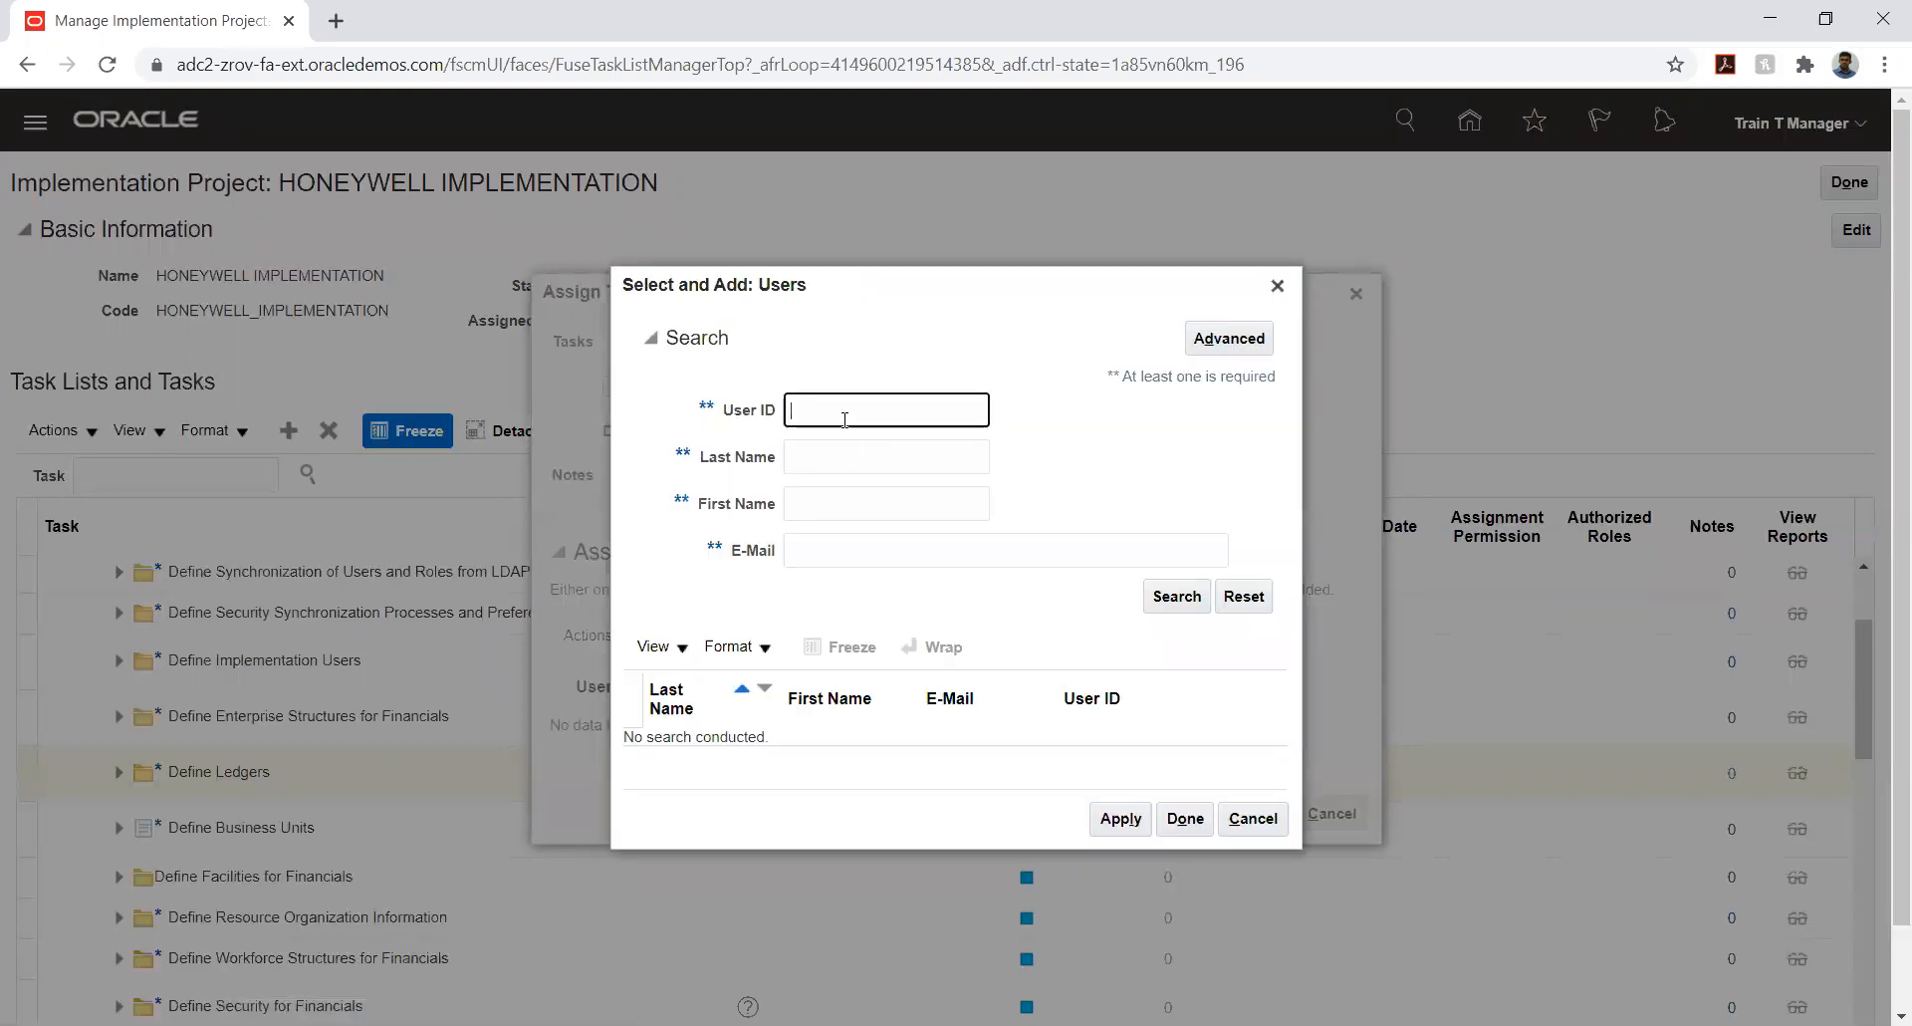
{"action": "type", "text": "aRUN12"}
{"action": "key", "text": "Return"}
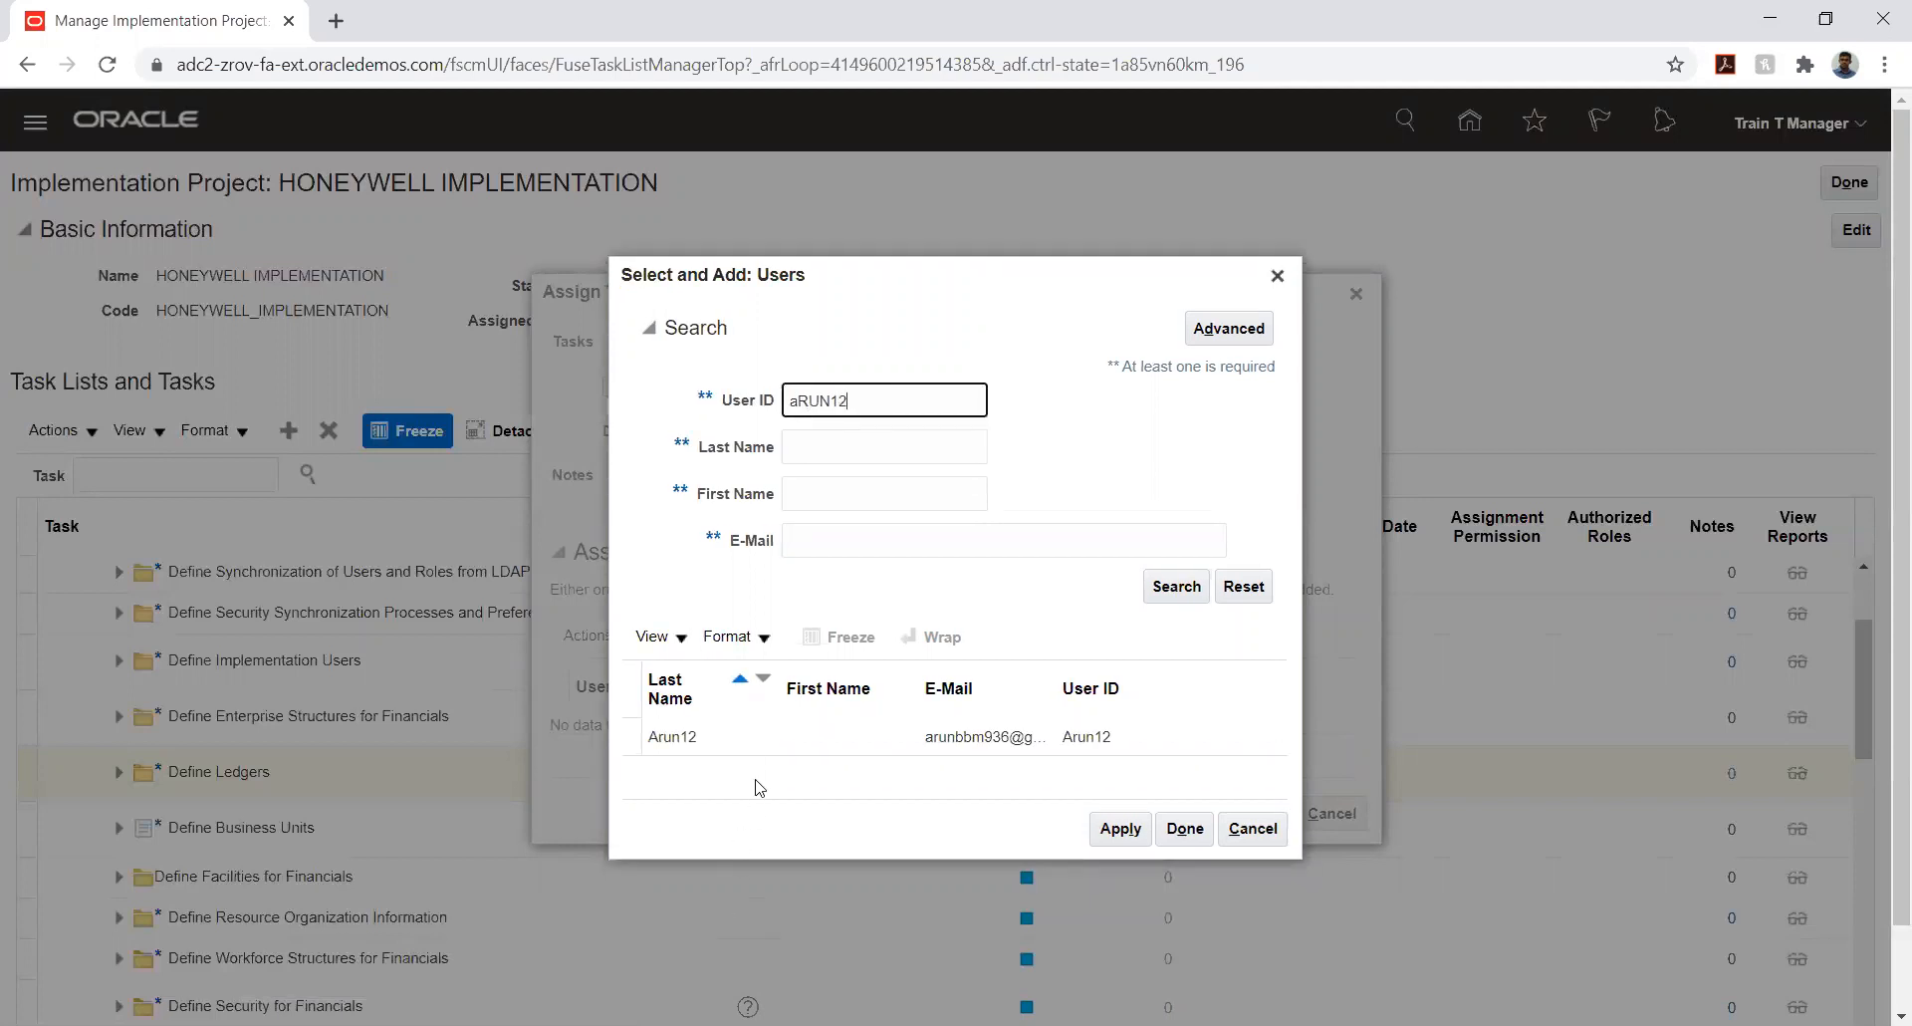
{"action": "left_click", "coordinate": [757, 741]}
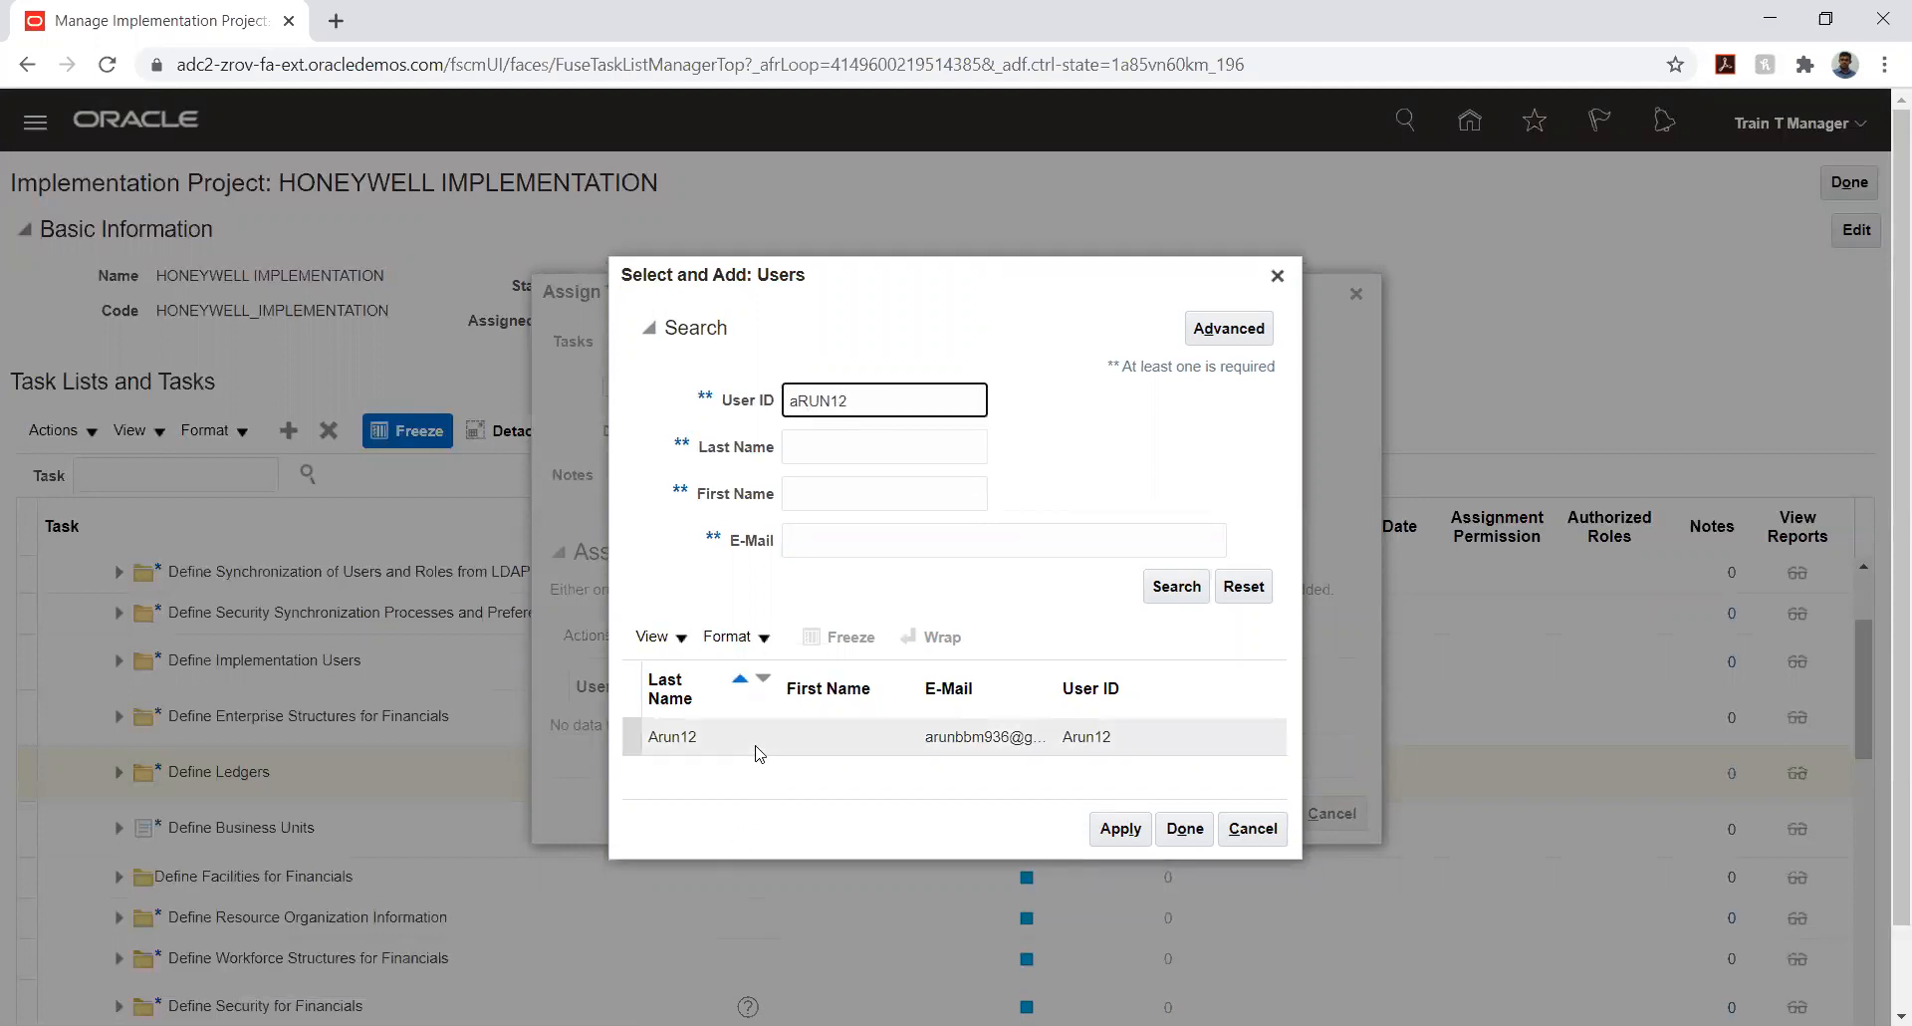
{"action": "left_click", "coordinate": [1122, 829]}
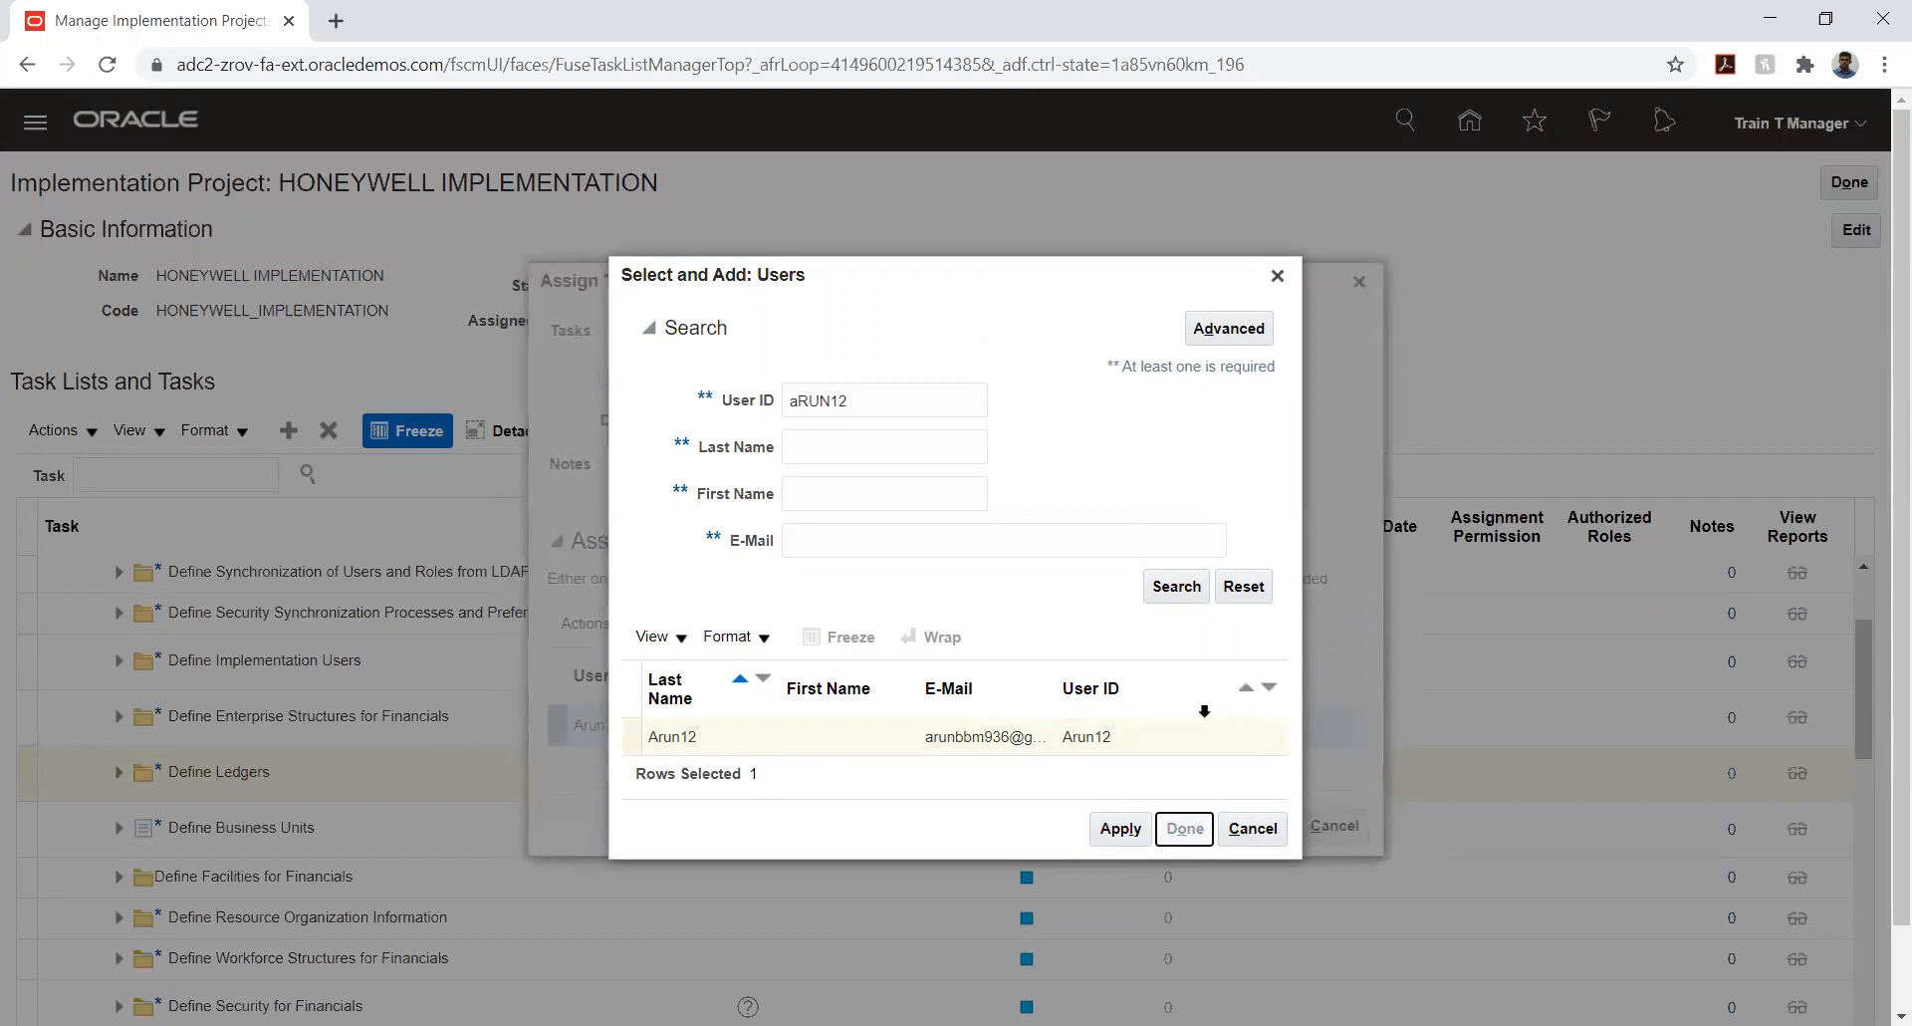
{"action": "left_click", "coordinate": [1185, 828]}
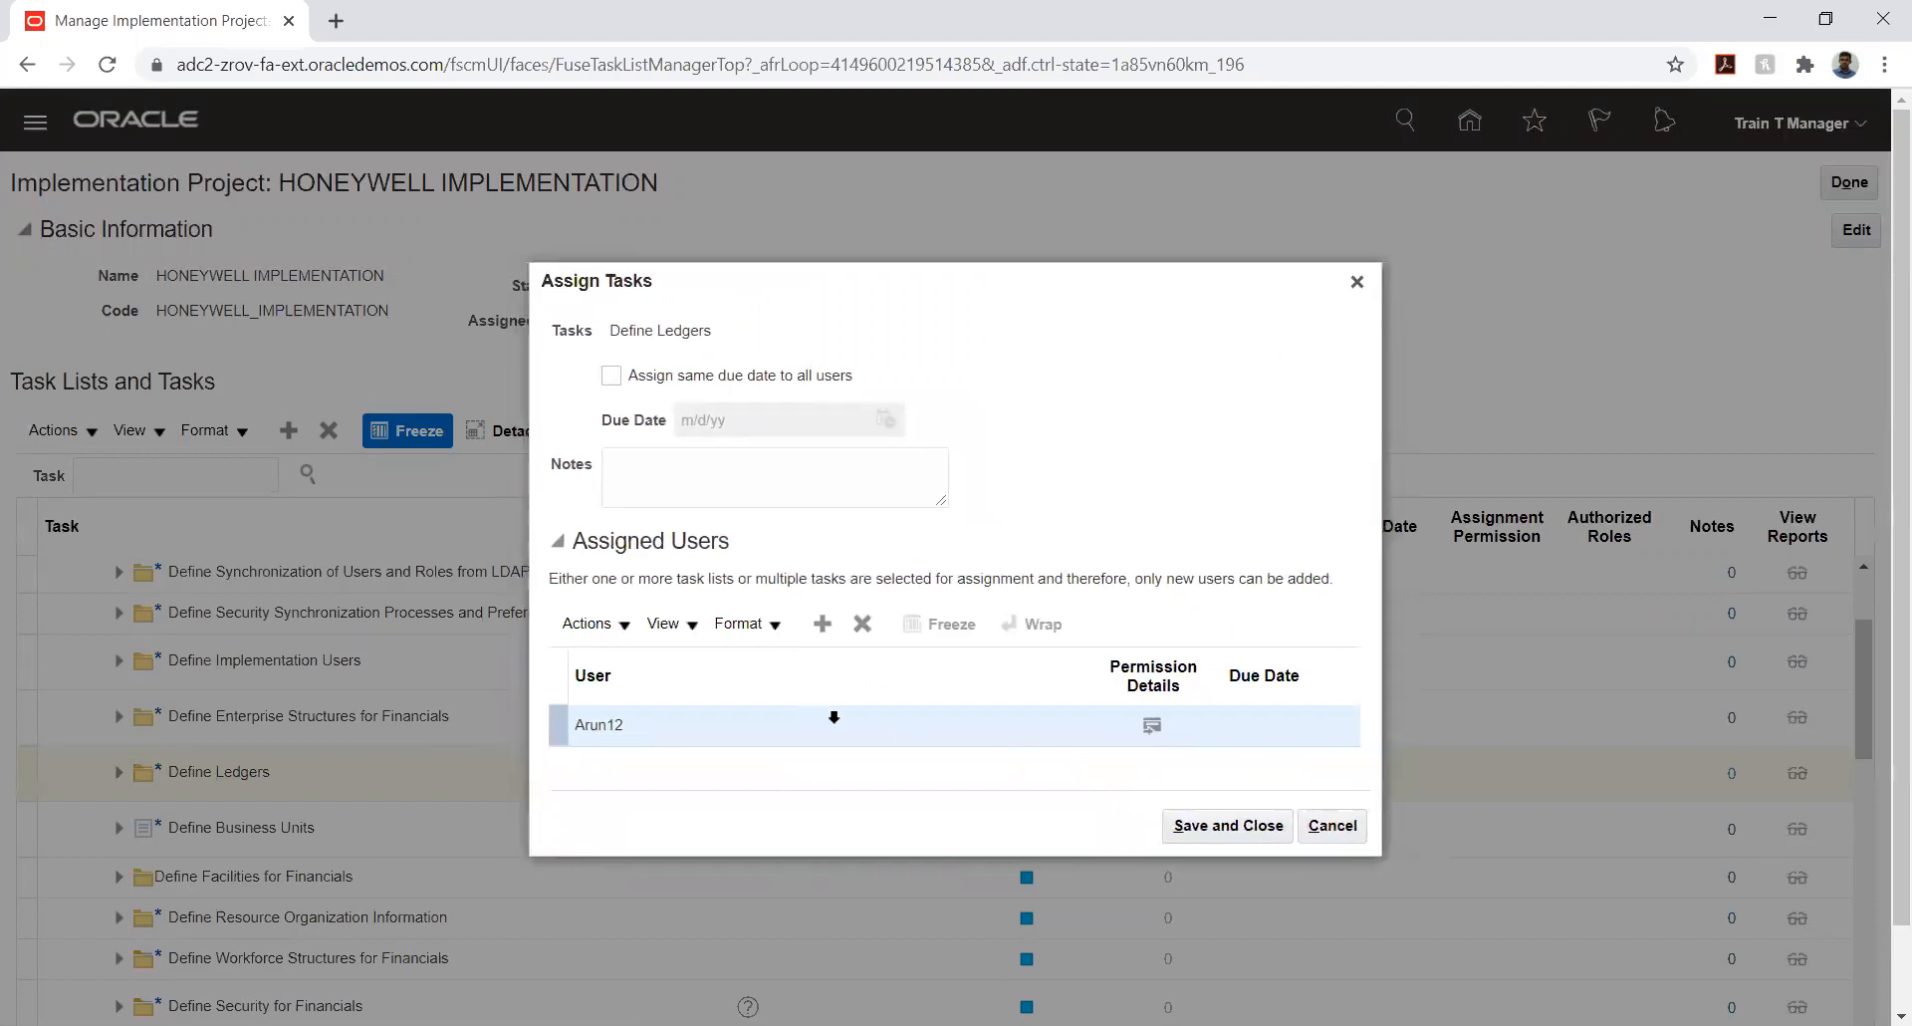
{"action": "left_click", "coordinate": [1188, 827]}
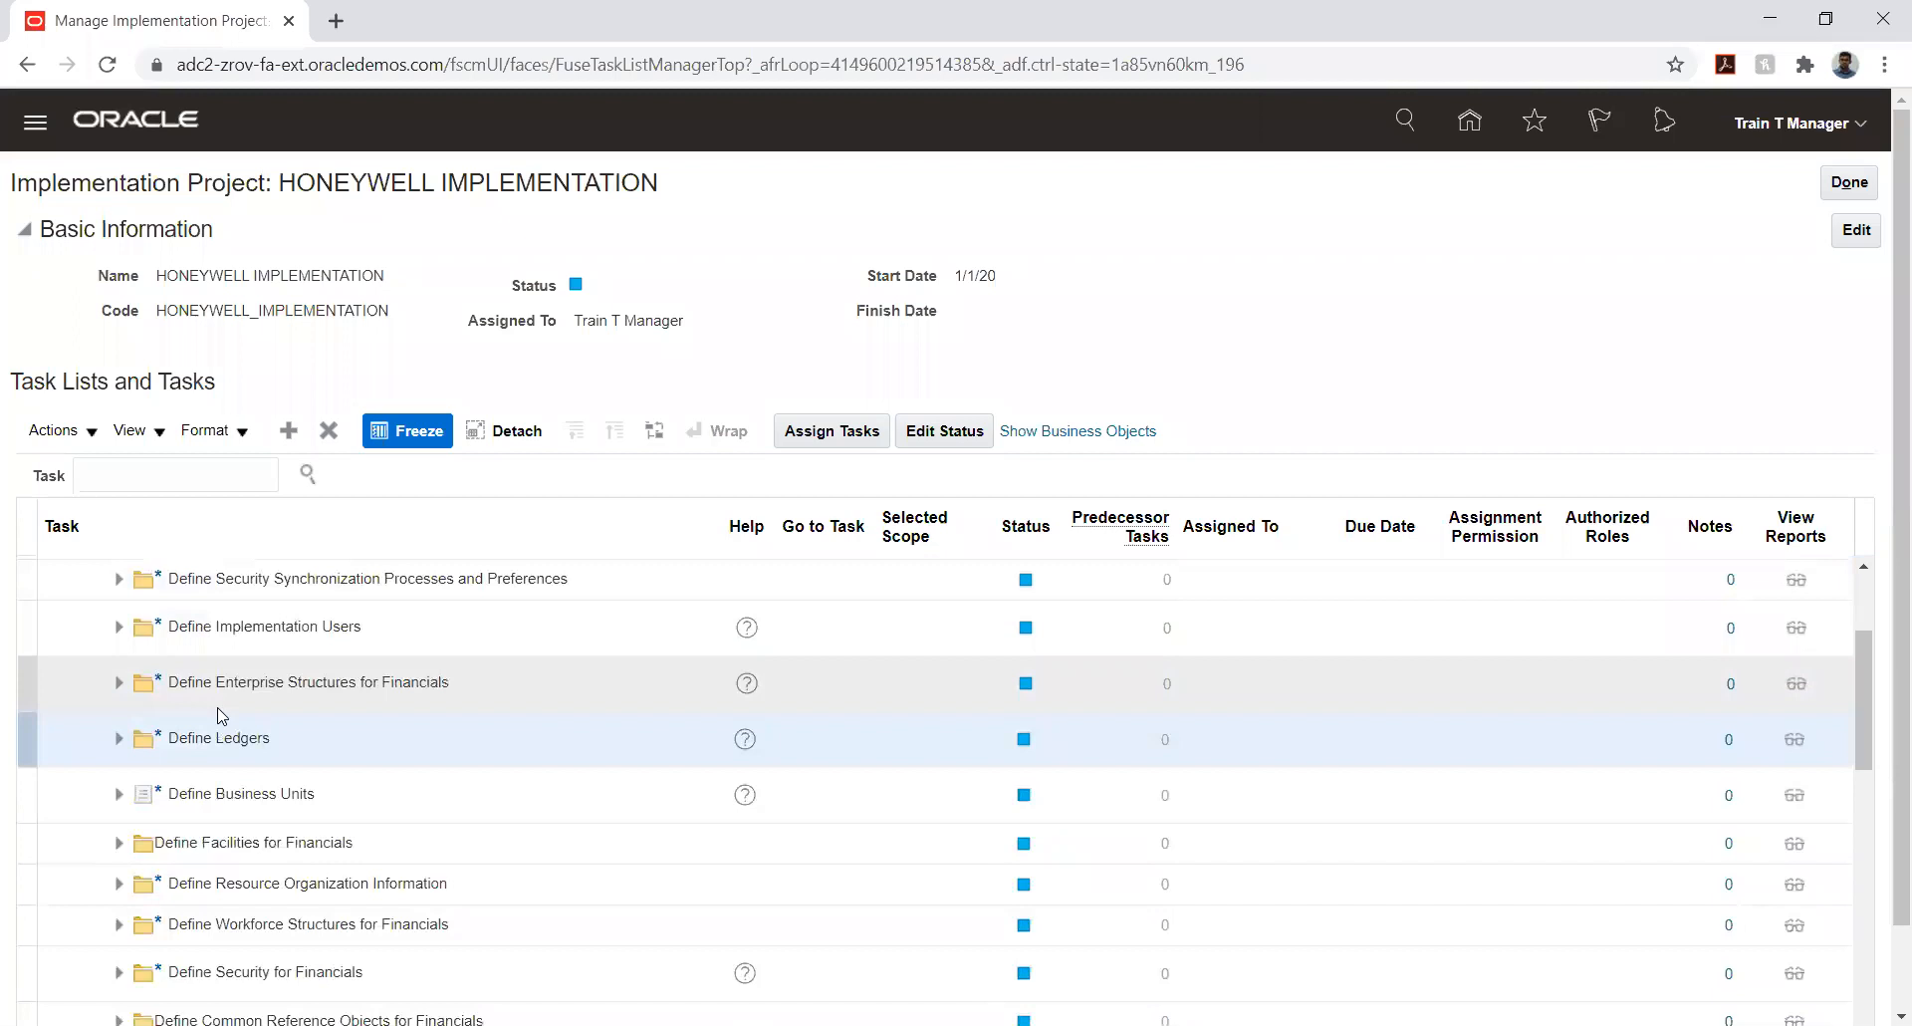
- Expand Define Ledgers and Define Accounting Configurations to examine the user assignments of their tasks
{"action": "left_click", "coordinate": [119, 737]}
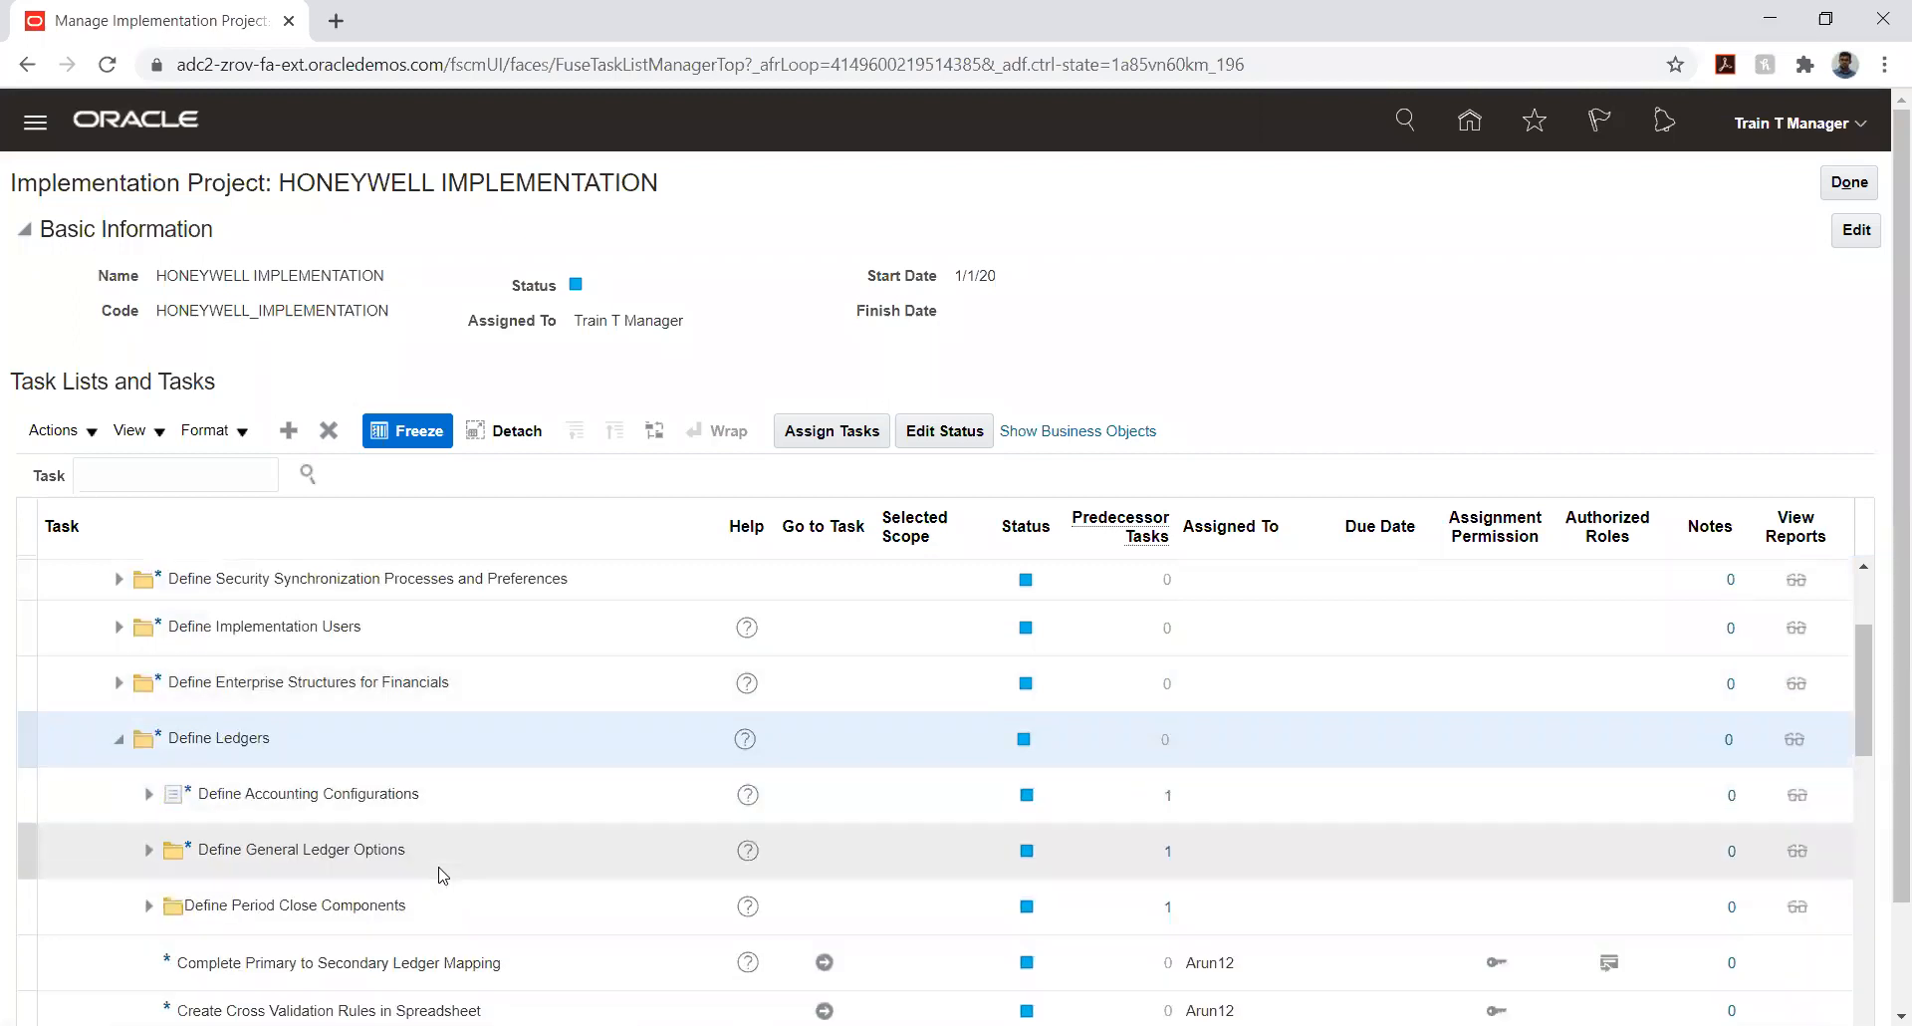
{"action": "left_click", "coordinate": [148, 796]}
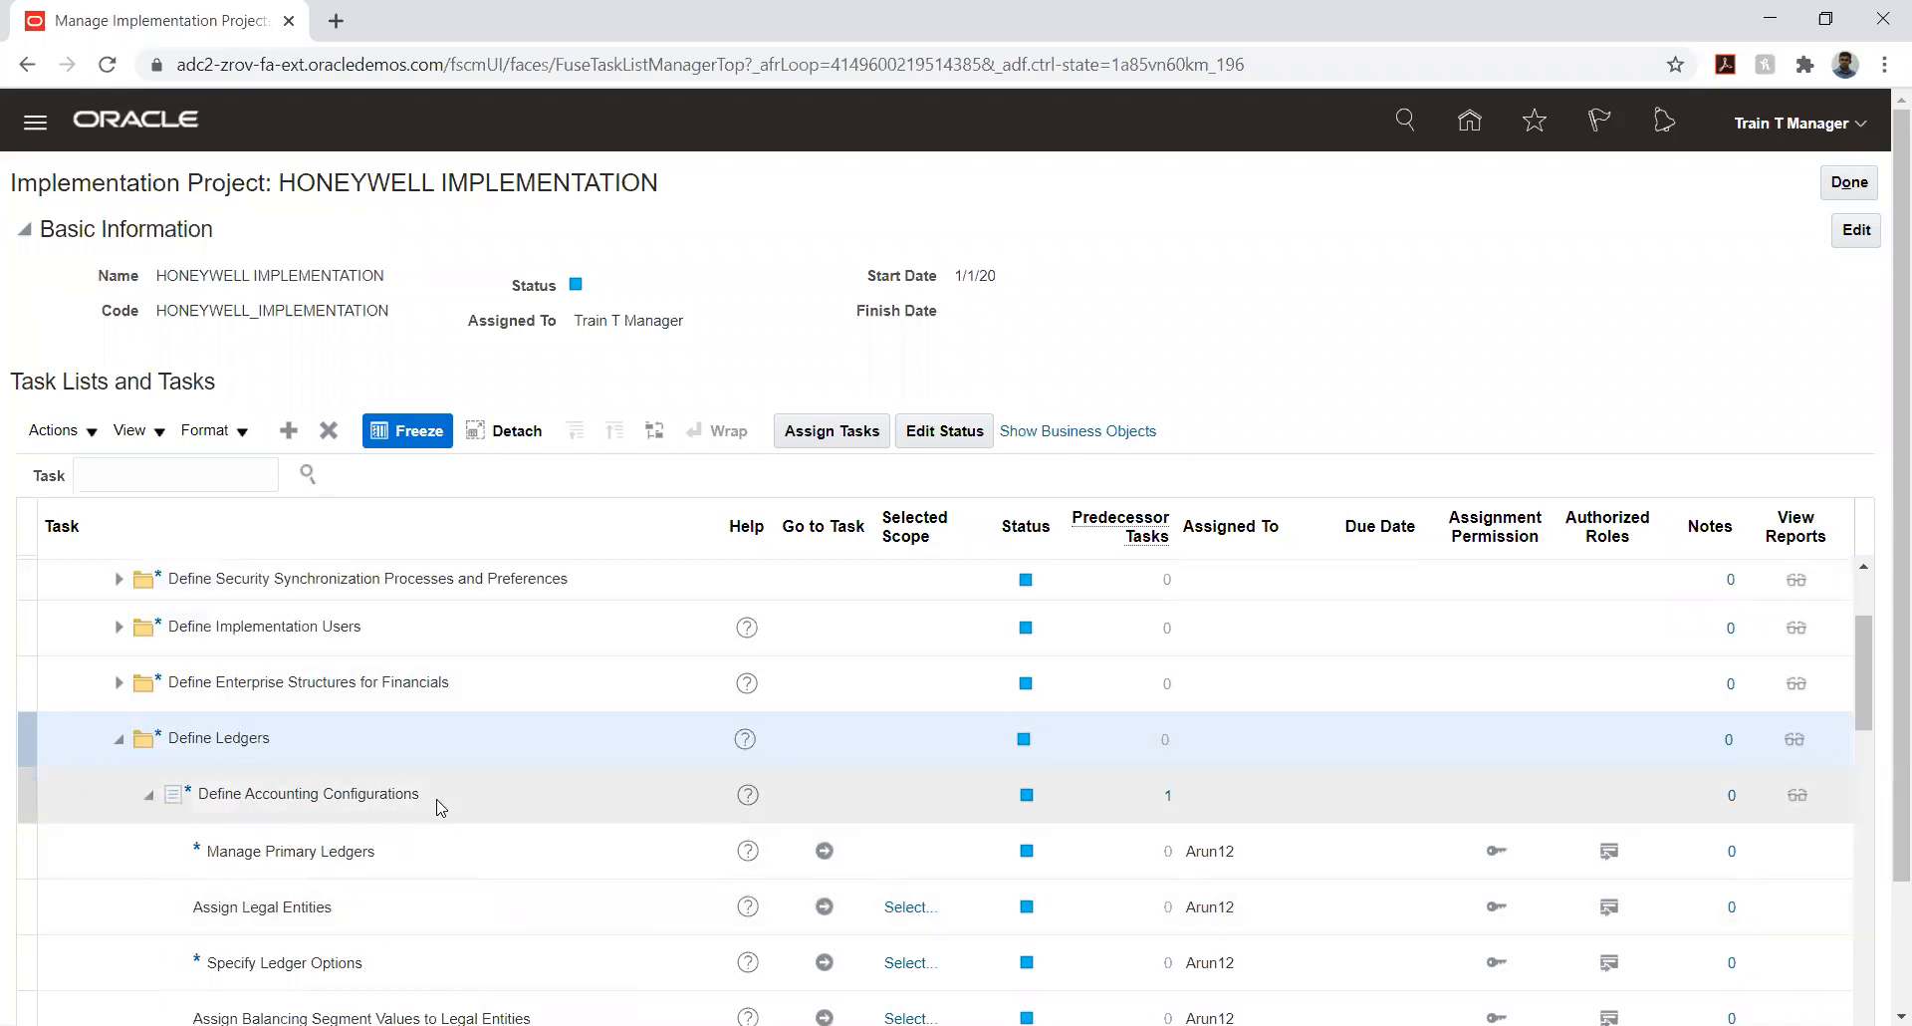
{"action": "scroll", "coordinate": [441, 806], "scroll_direction": "down", "scroll_amount": 3}
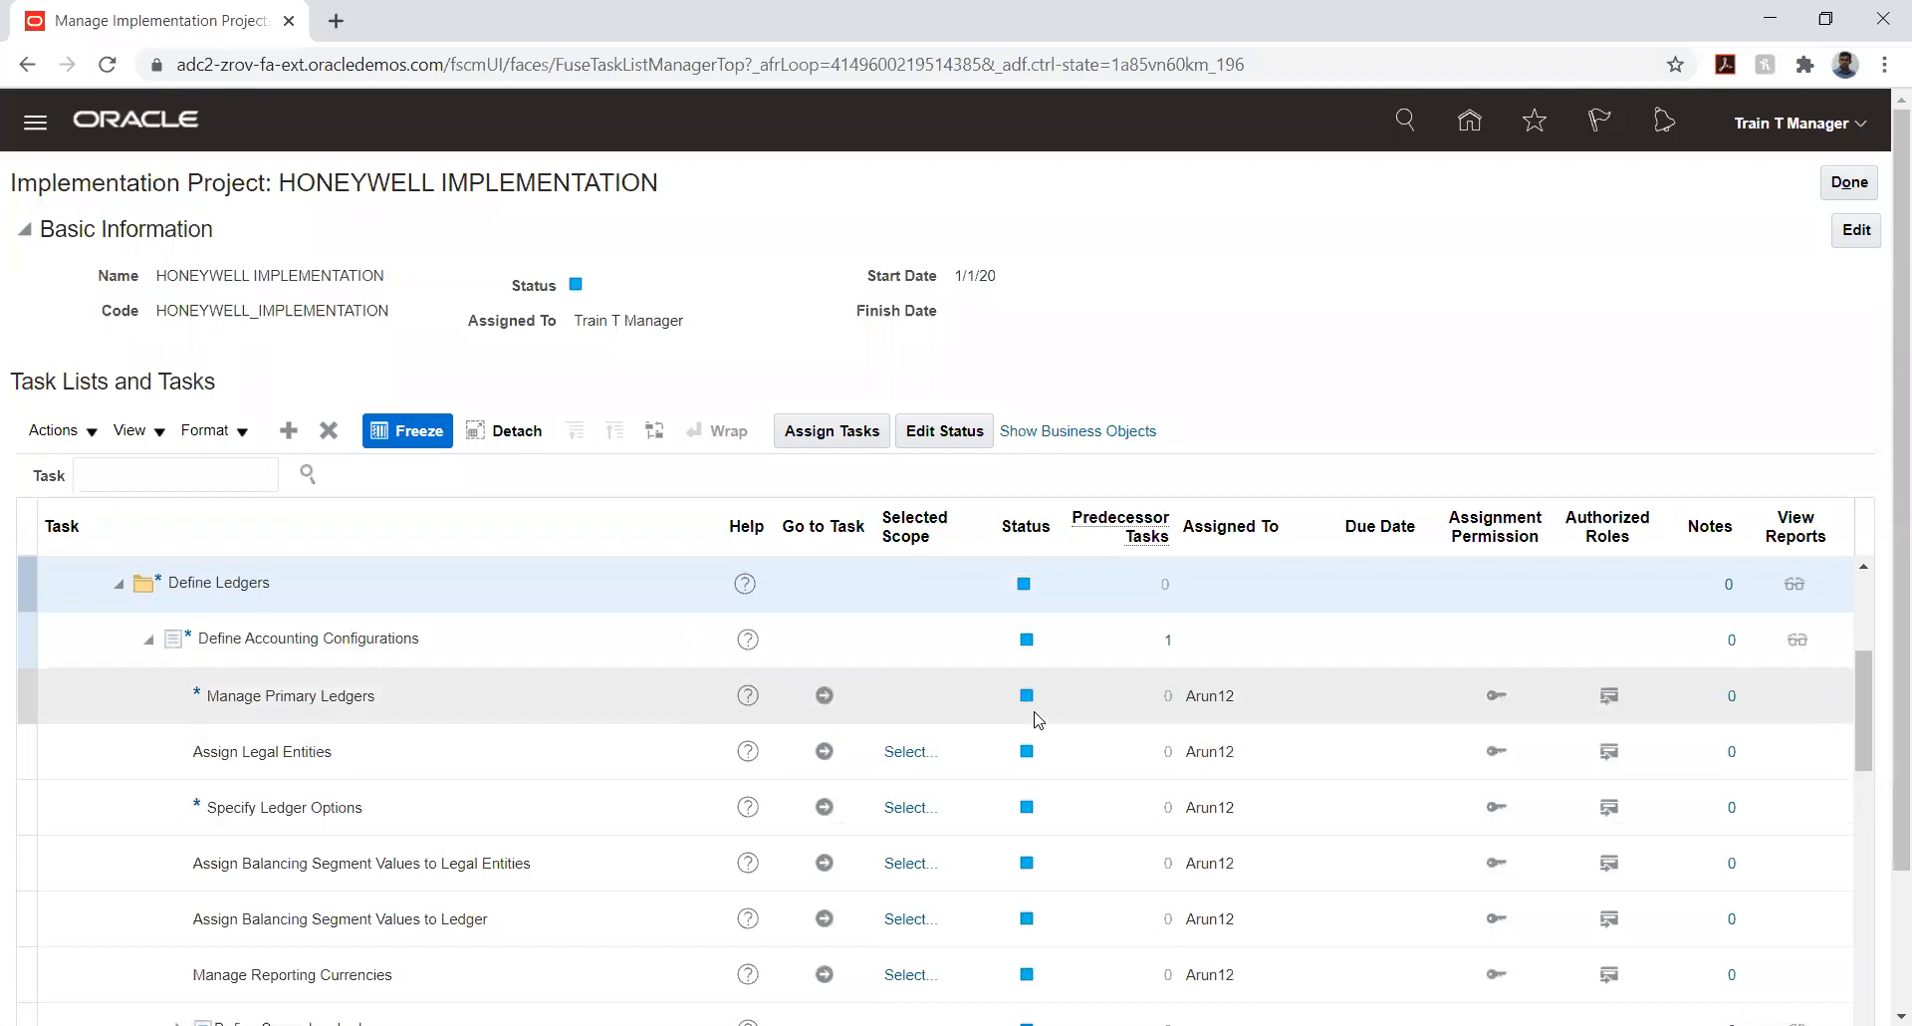
- View the status choices available for the Manage Primary Ledgers task, then leave the status editor without saving and reselect the task
{"action": "left_click", "coordinate": [711, 713]}
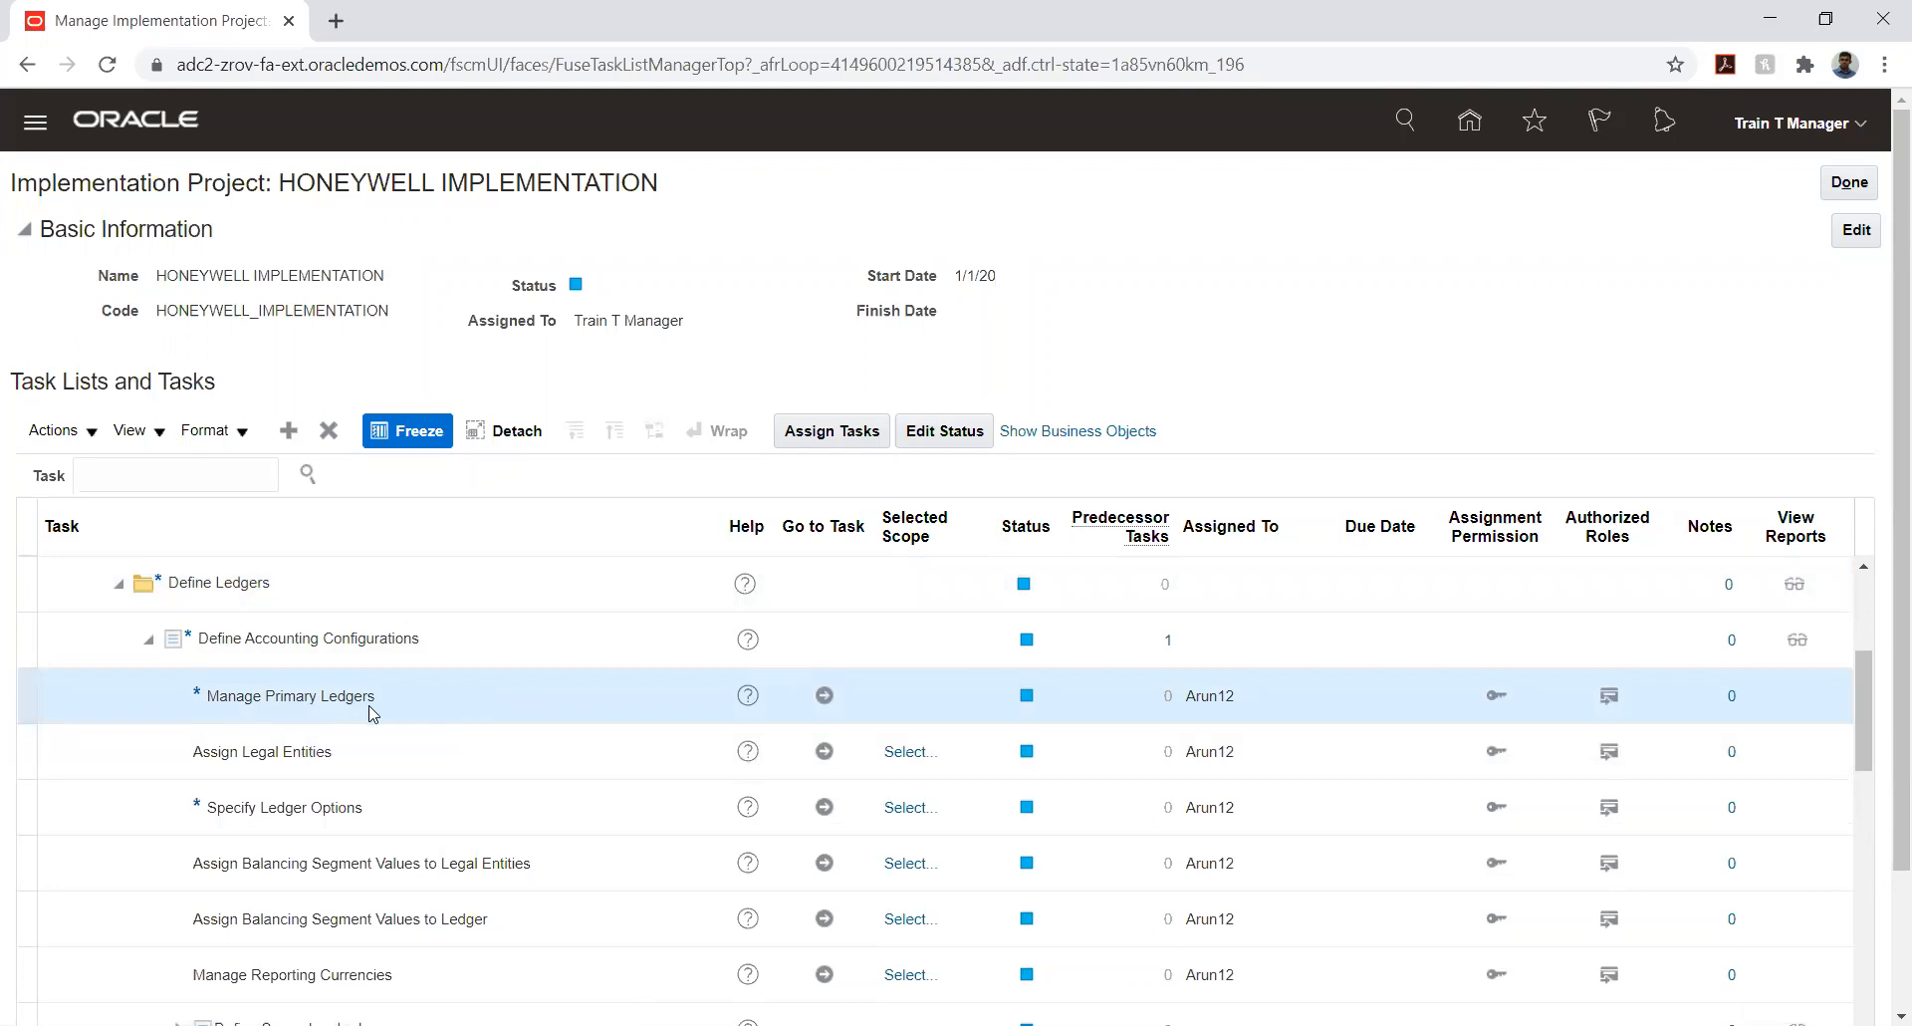
{"action": "left_click", "coordinate": [944, 430]}
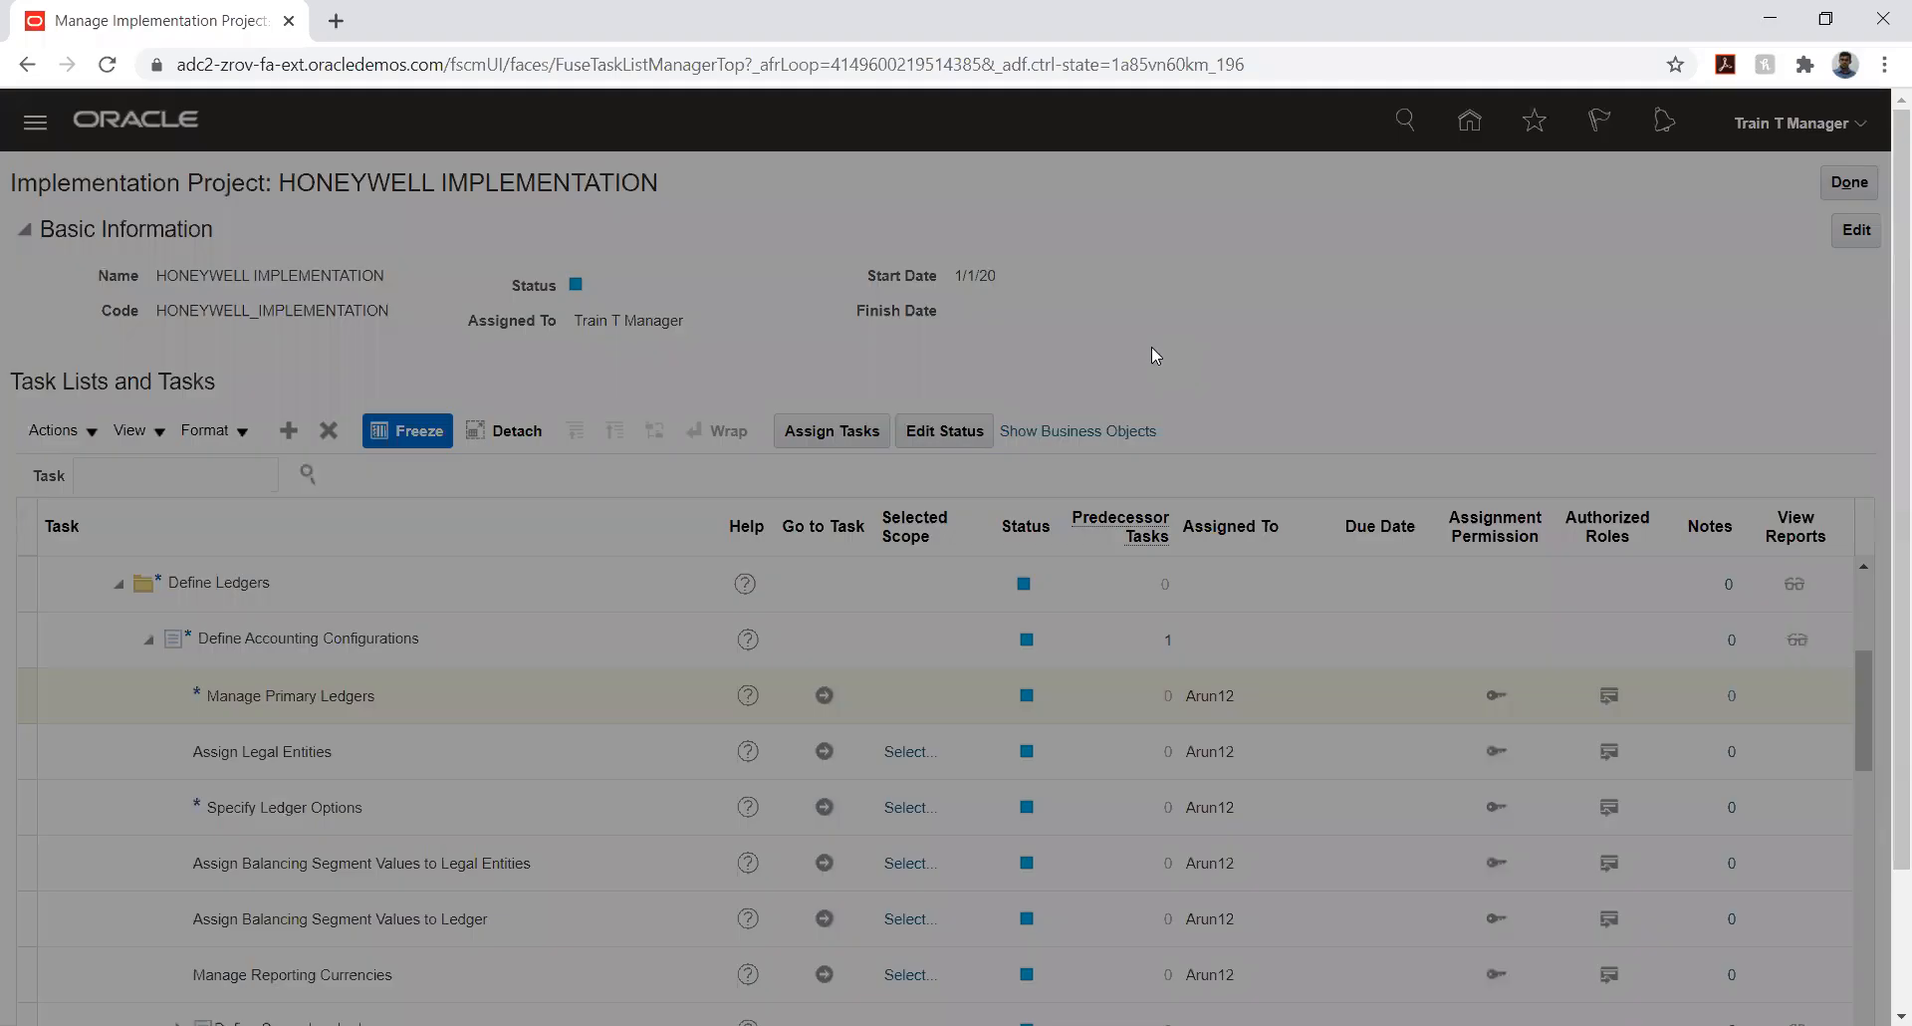
{"action": "left_click", "coordinate": [840, 460]}
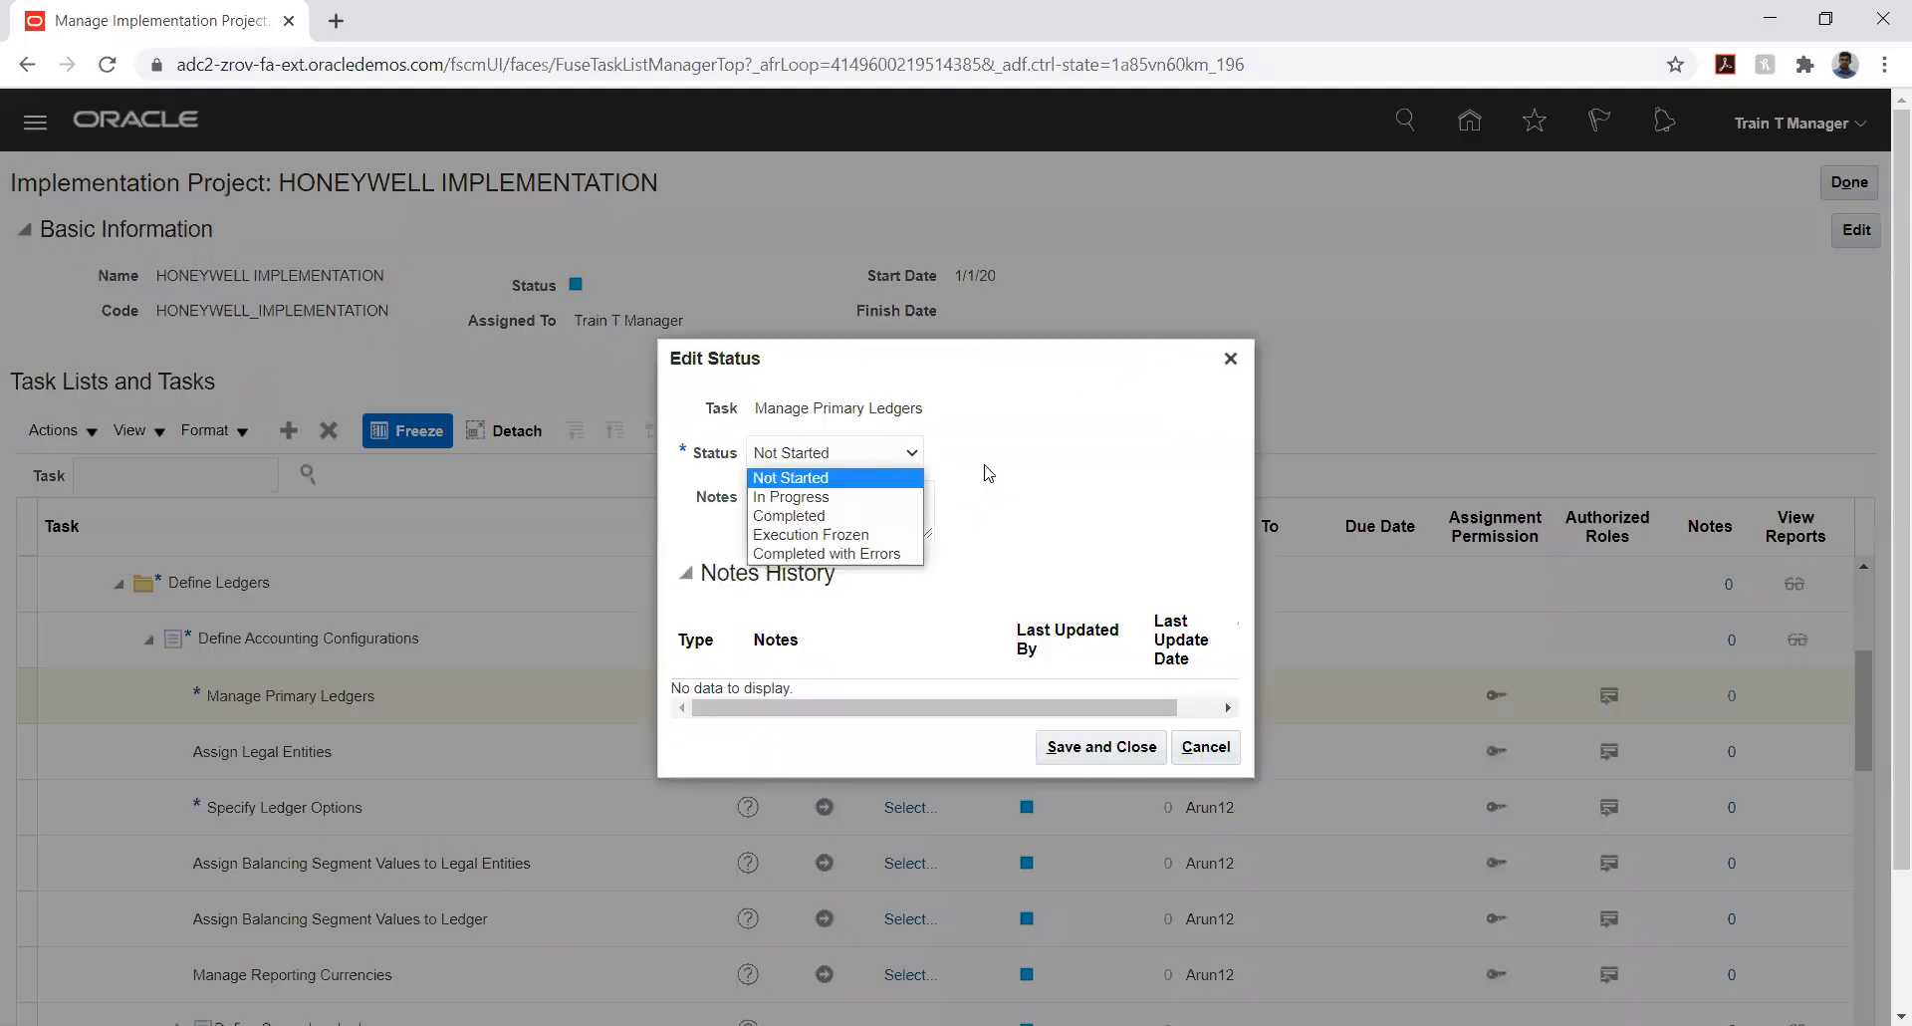
{"action": "left_click", "coordinate": [1084, 503]}
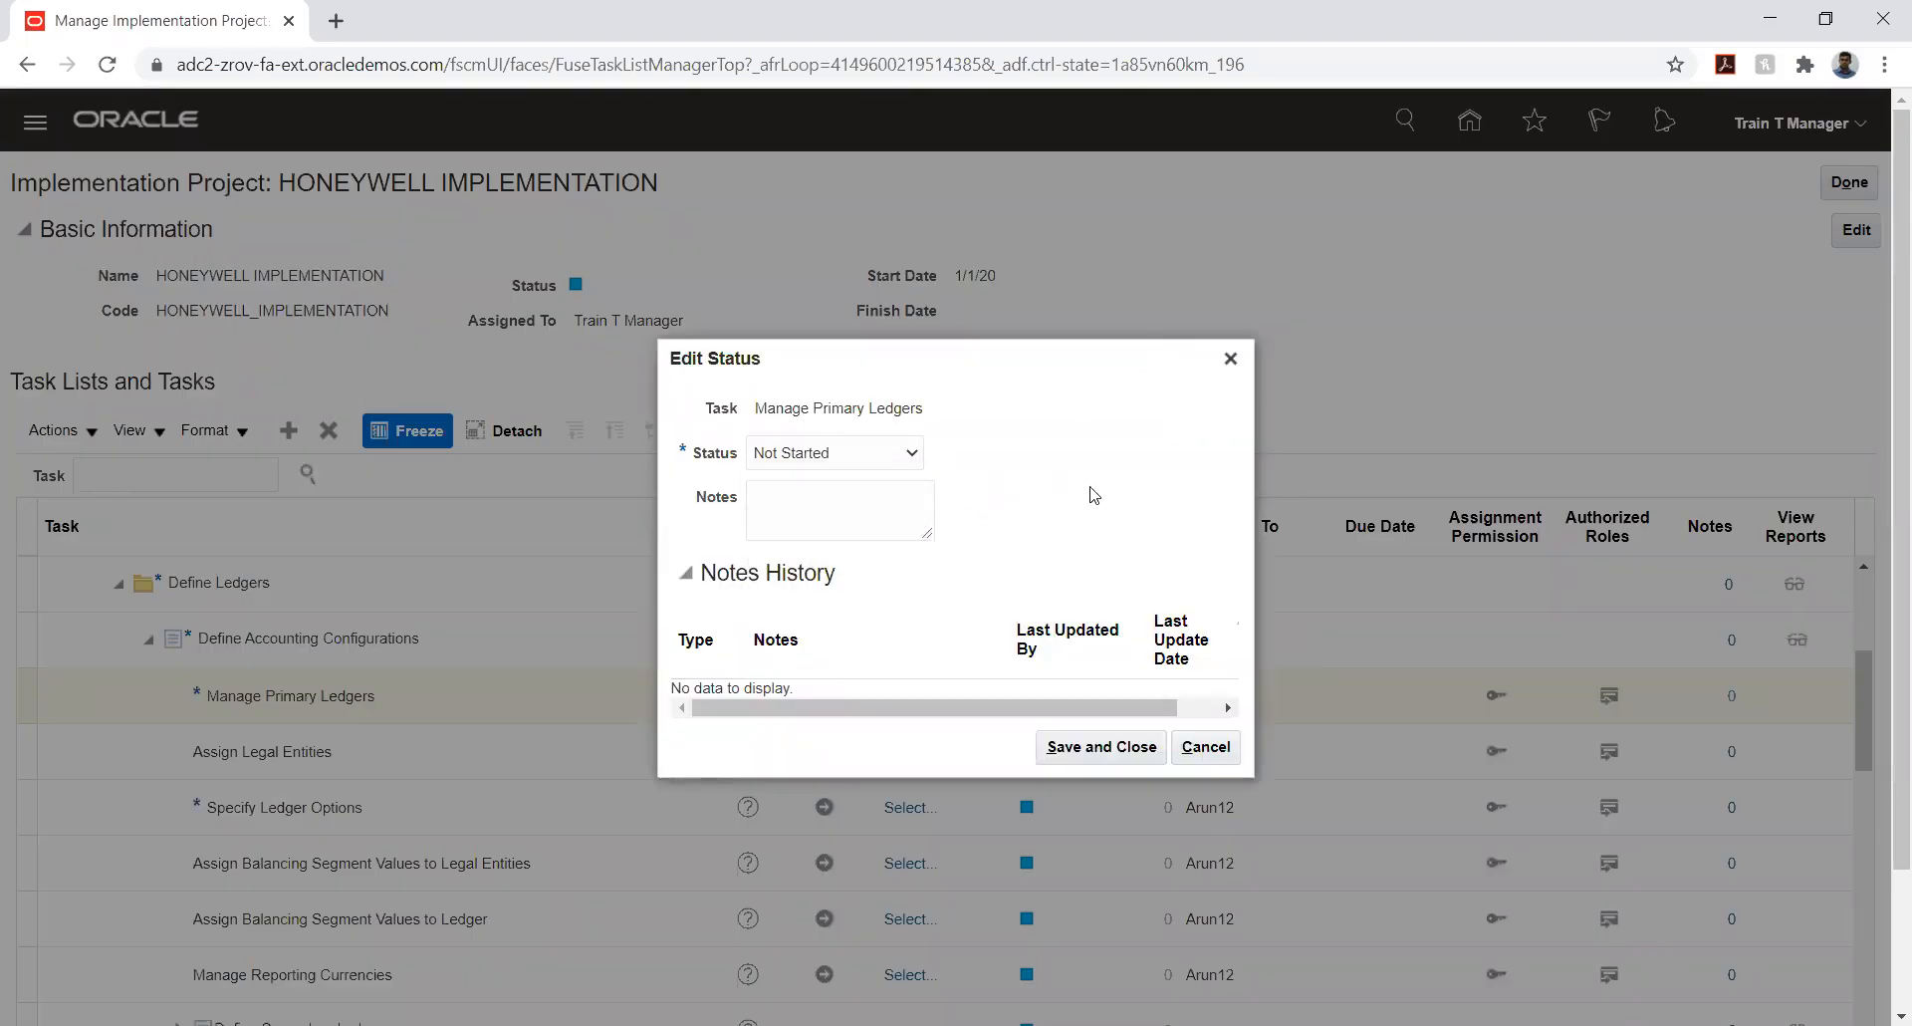
{"action": "left_click", "coordinate": [1205, 747]}
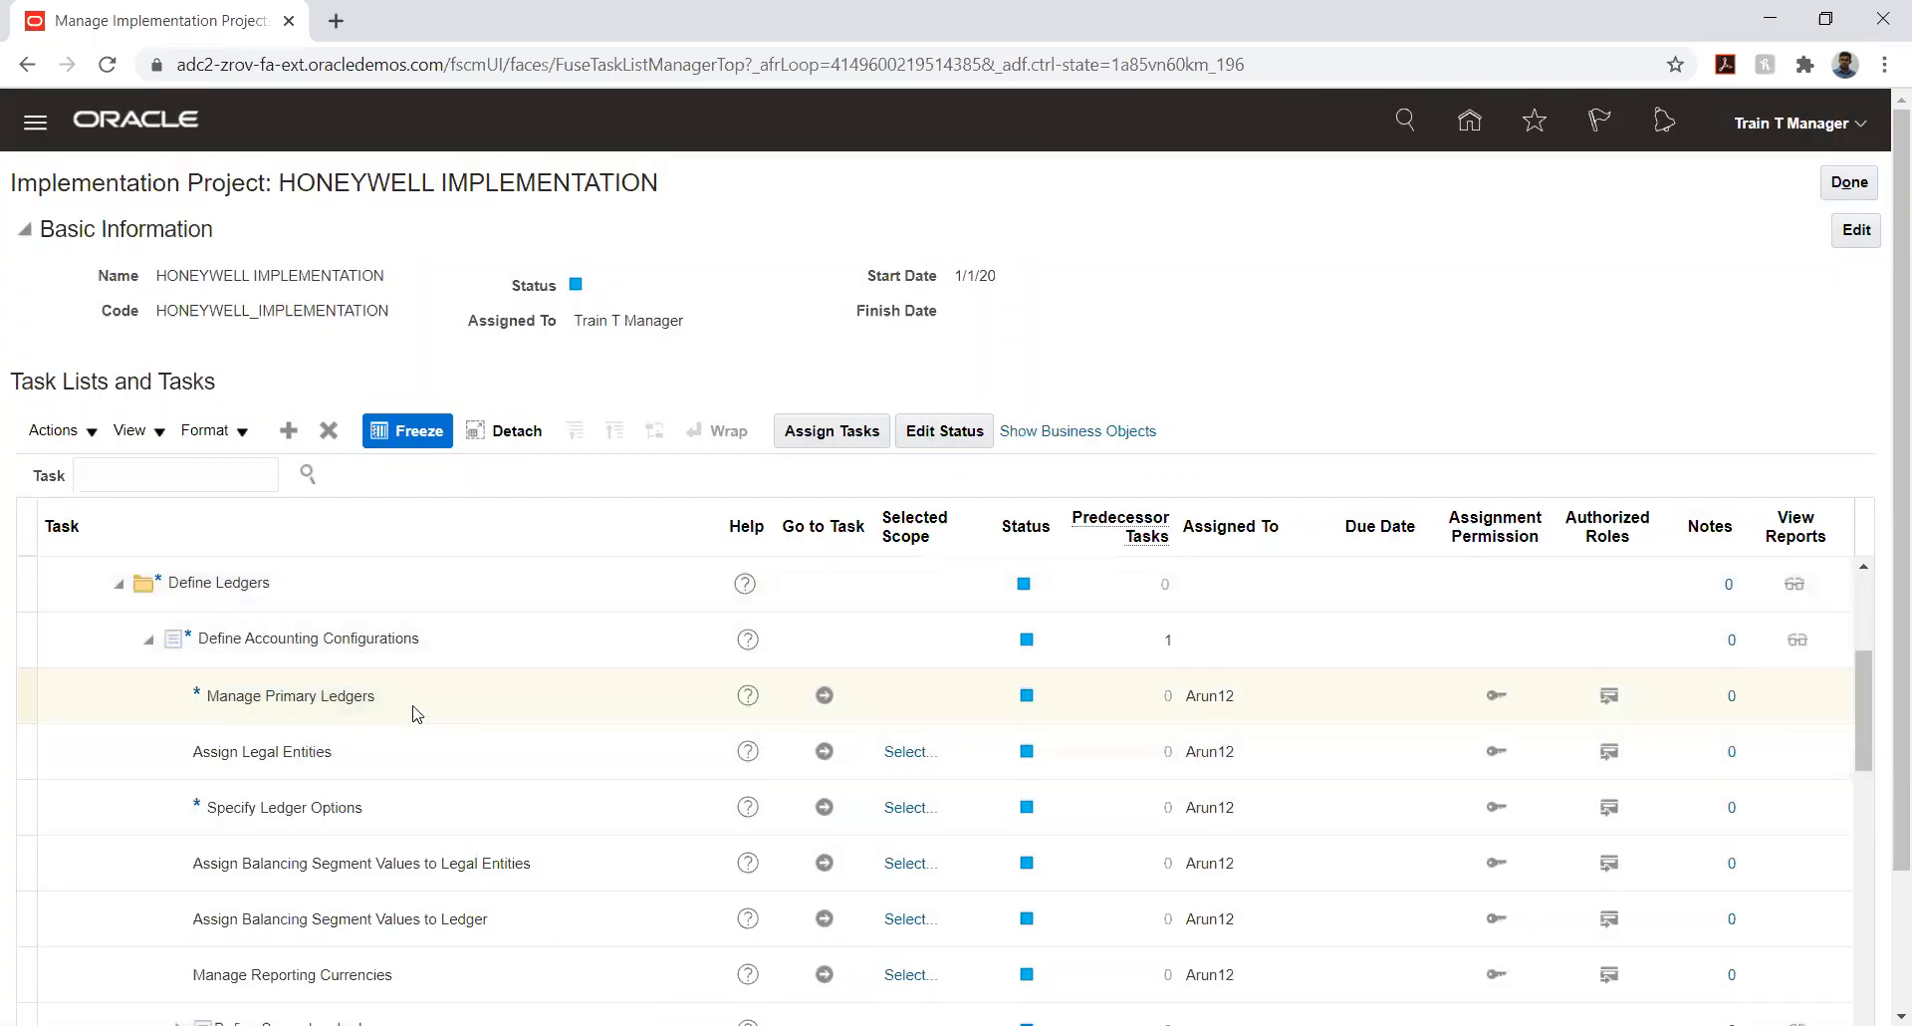
{"action": "left_click", "coordinate": [411, 700]}
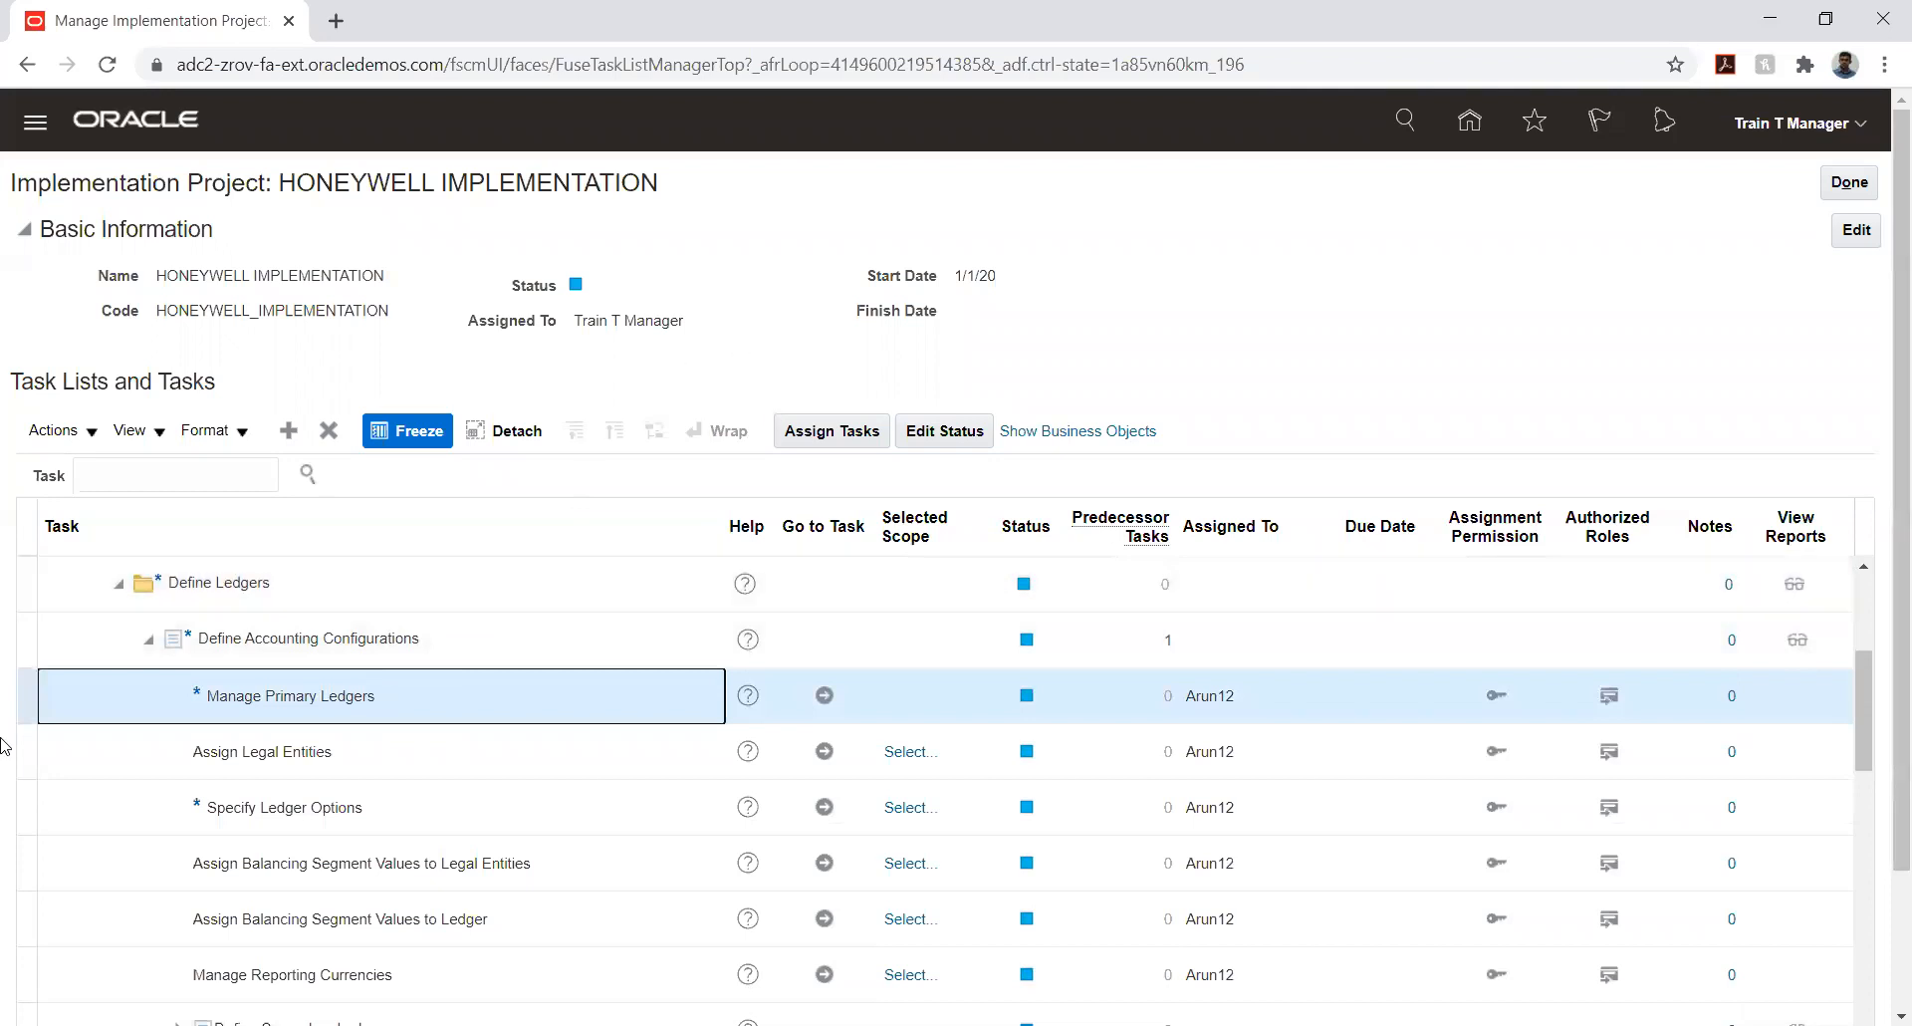
- Collapse Define Ledgers and expand Define Enterprise Structures for Financials to examine the task lists it contains
{"action": "left_click", "coordinate": [117, 588]}
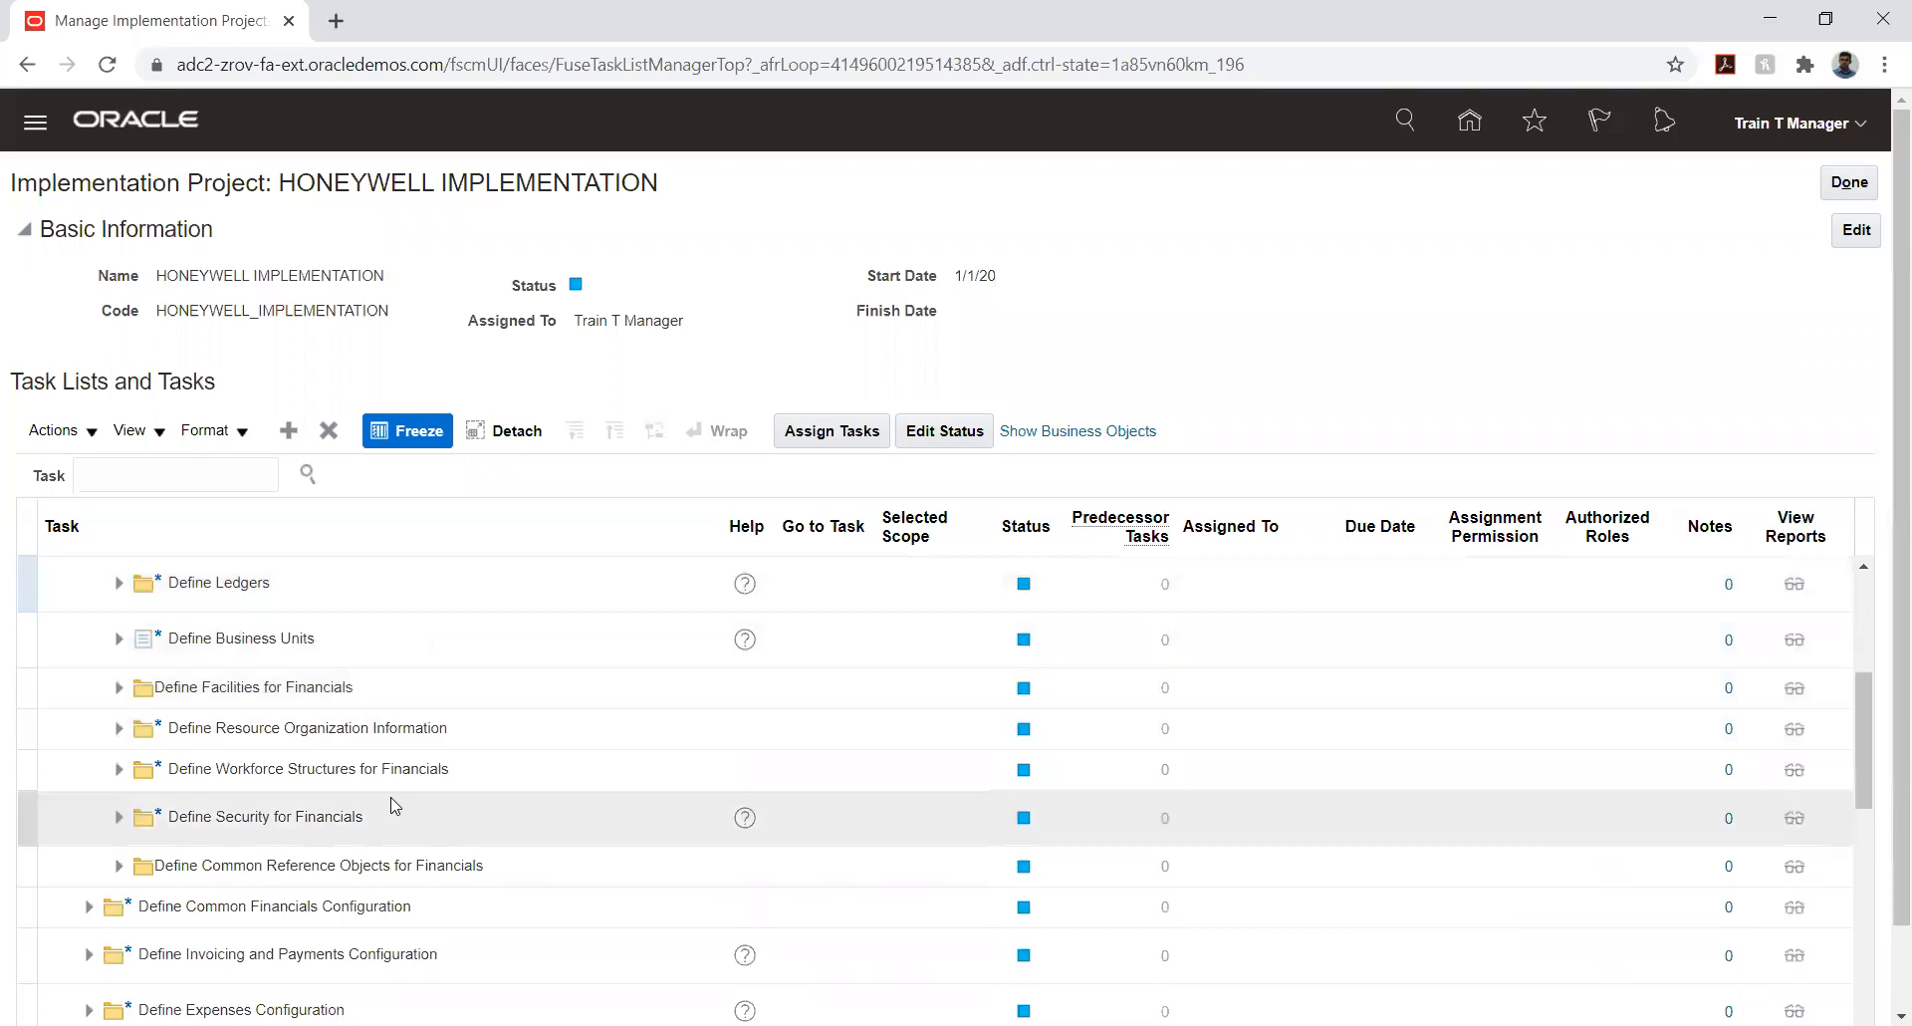
{"action": "scroll", "coordinate": [395, 807], "scroll_direction": "up", "scroll_amount": 4}
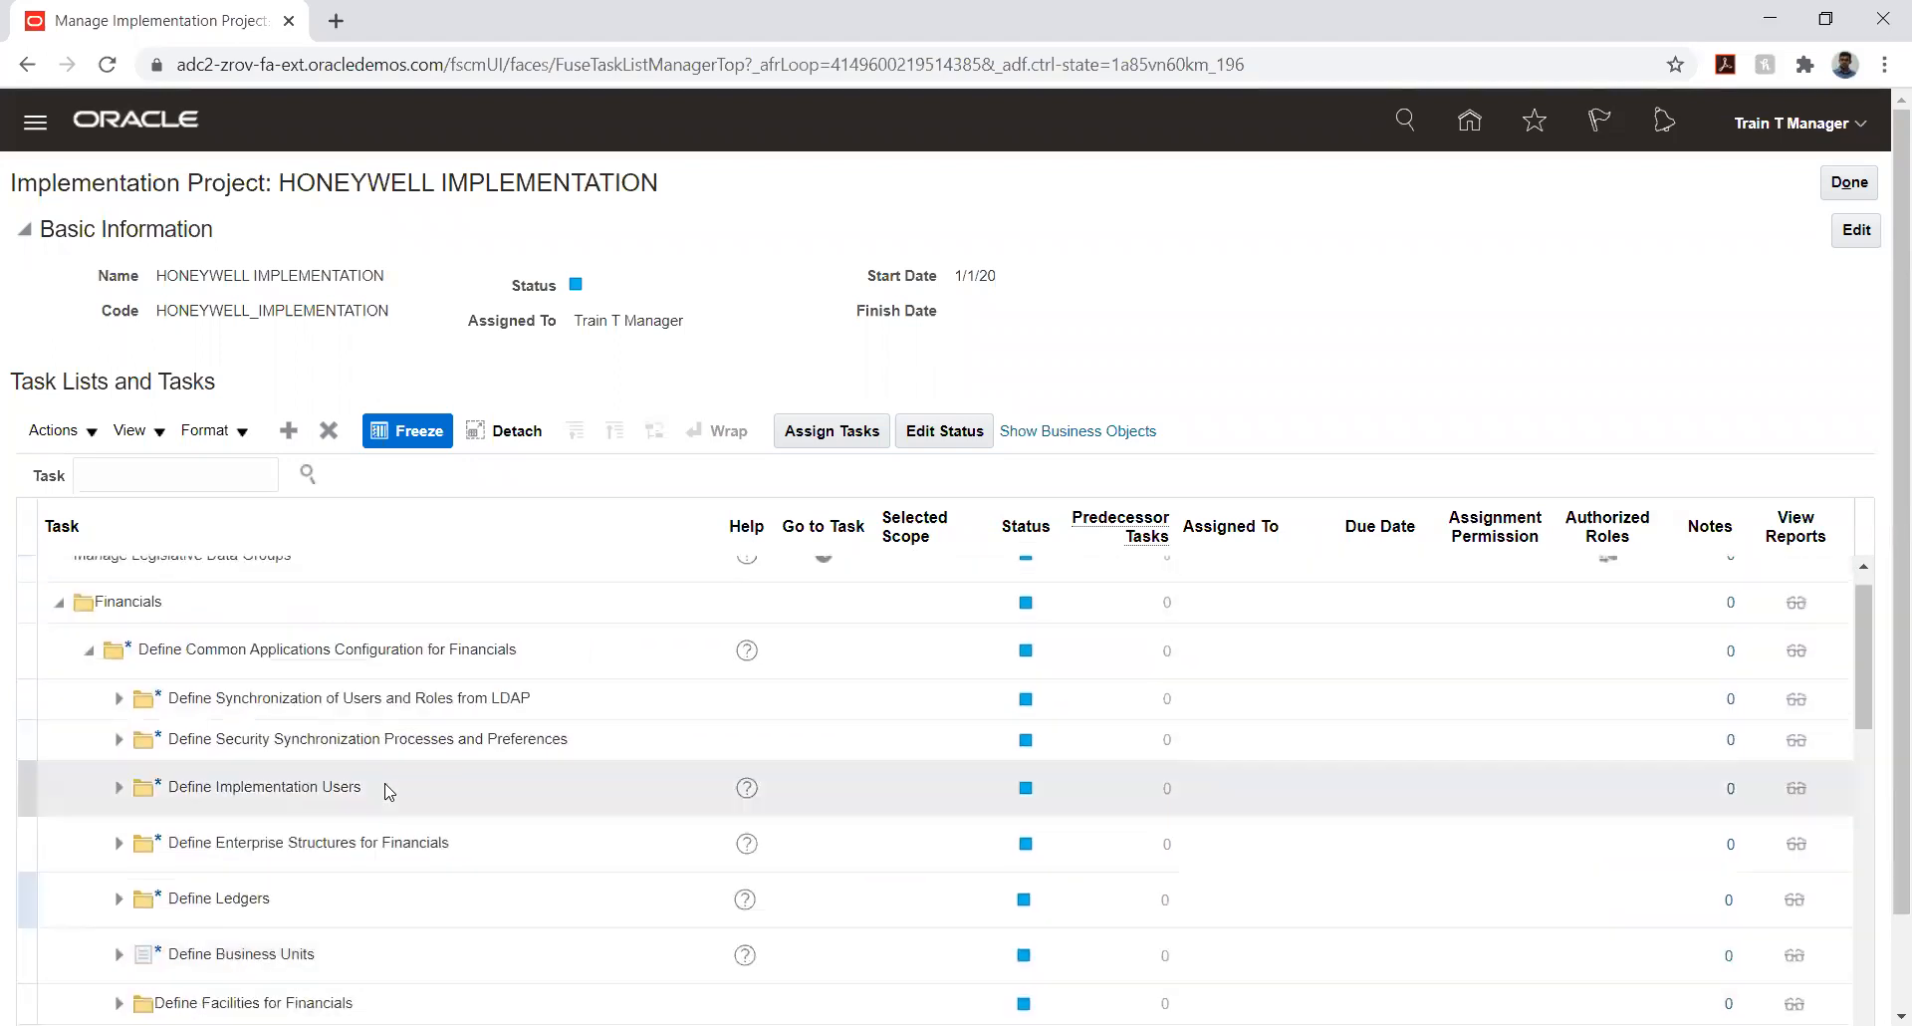
{"action": "scroll", "coordinate": [388, 792], "scroll_direction": "up", "scroll_amount": 1}
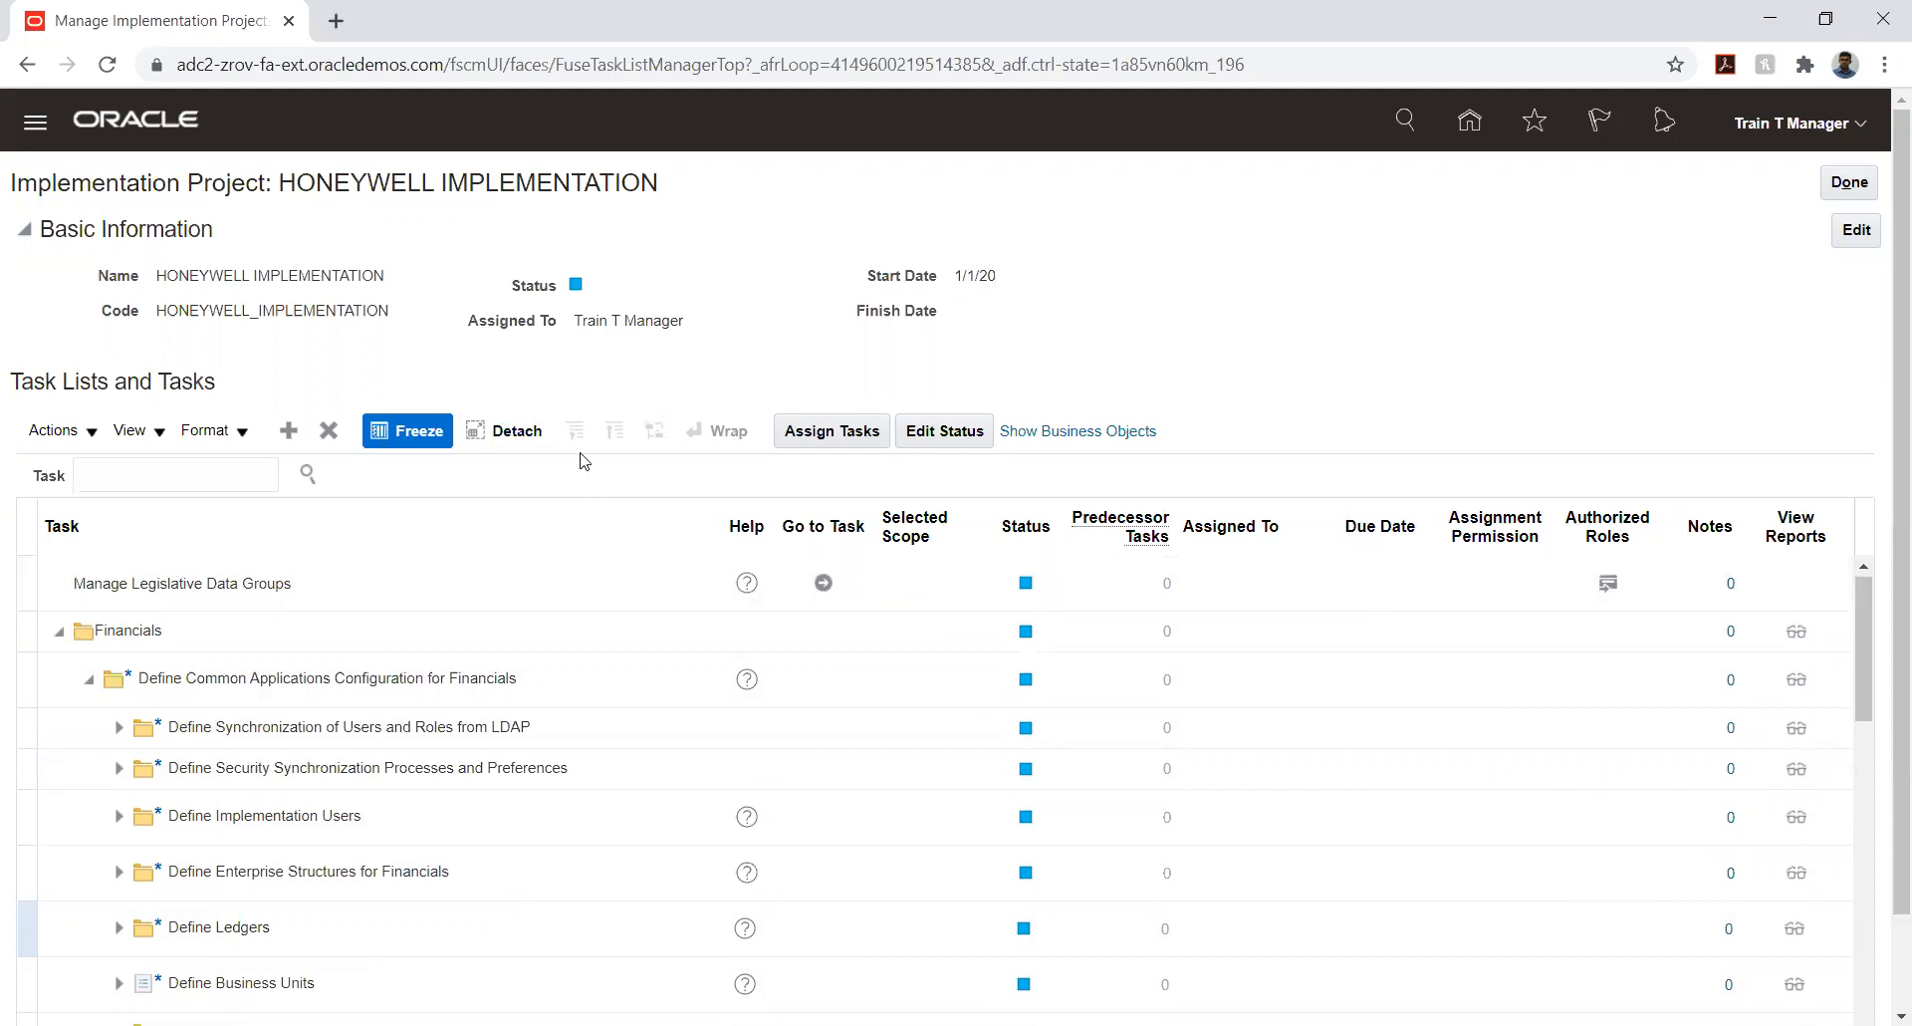
{"action": "scroll", "coordinate": [569, 362], "scroll_direction": "down", "scroll_amount": 1}
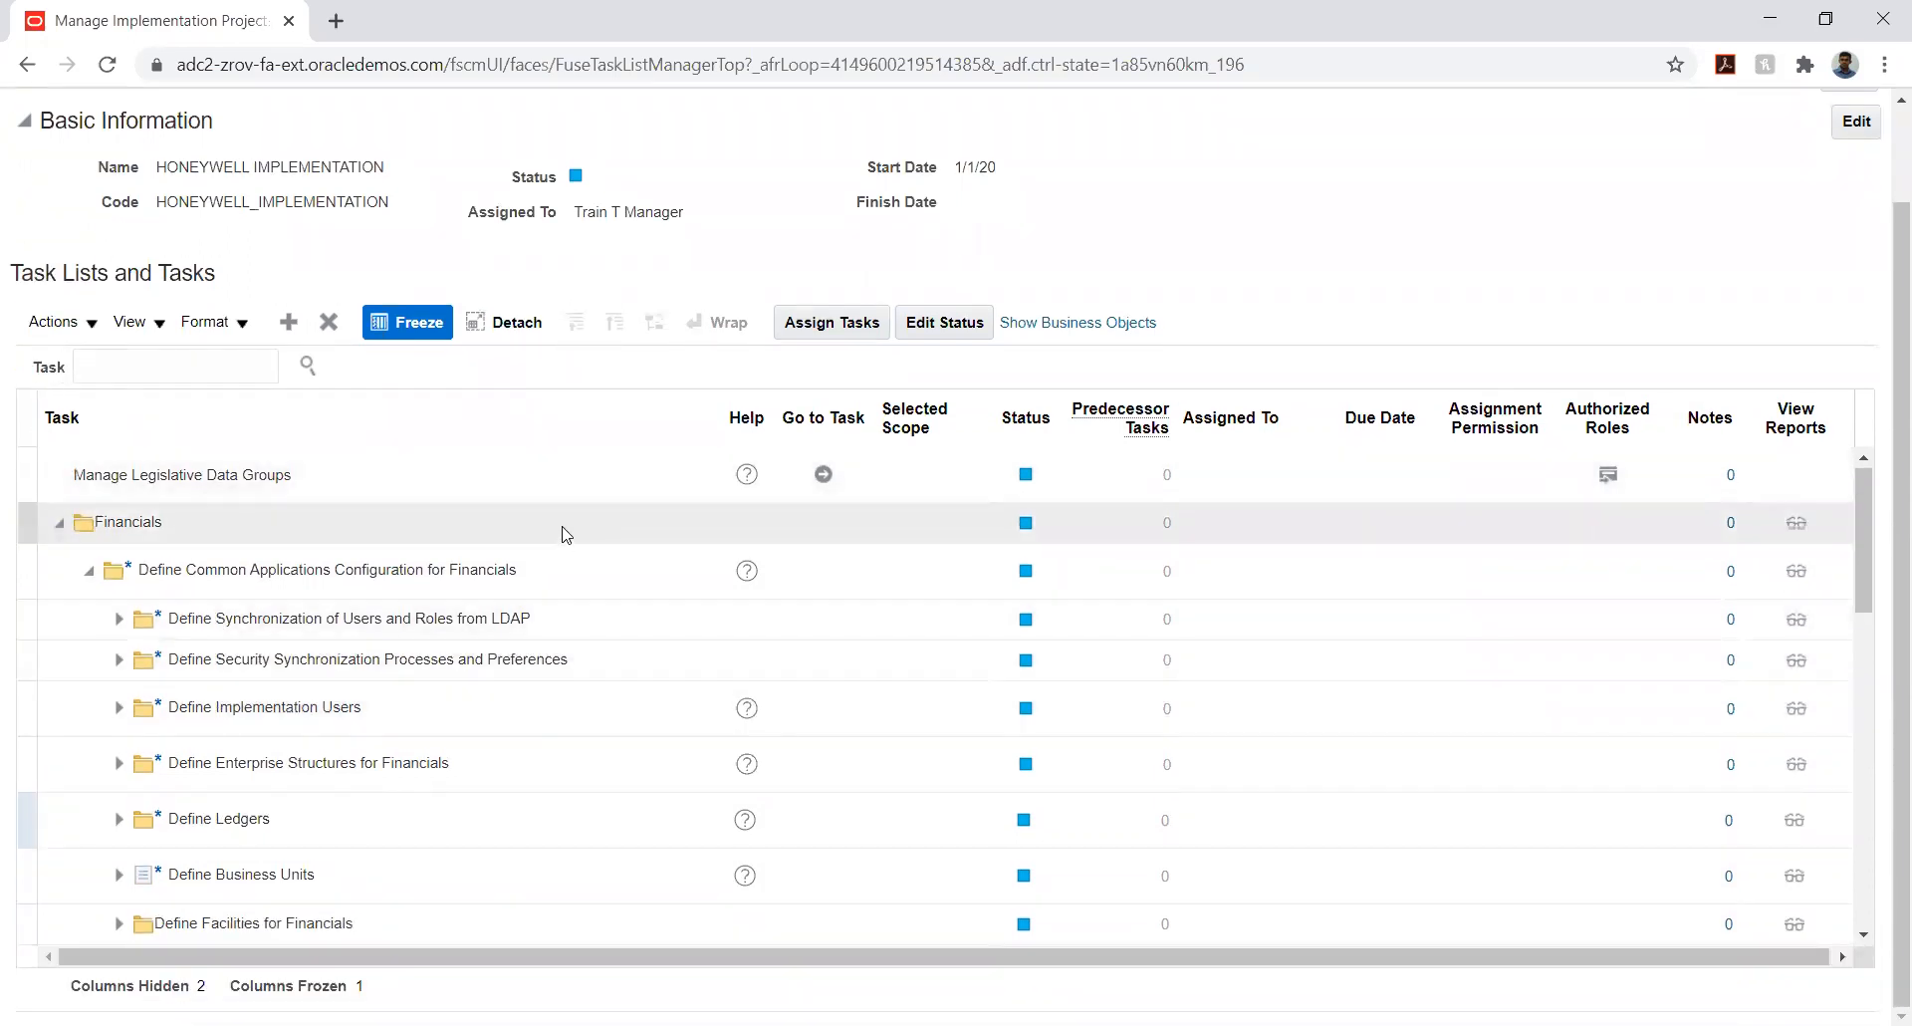
{"action": "scroll", "coordinate": [565, 535], "scroll_direction": "up", "scroll_amount": 1}
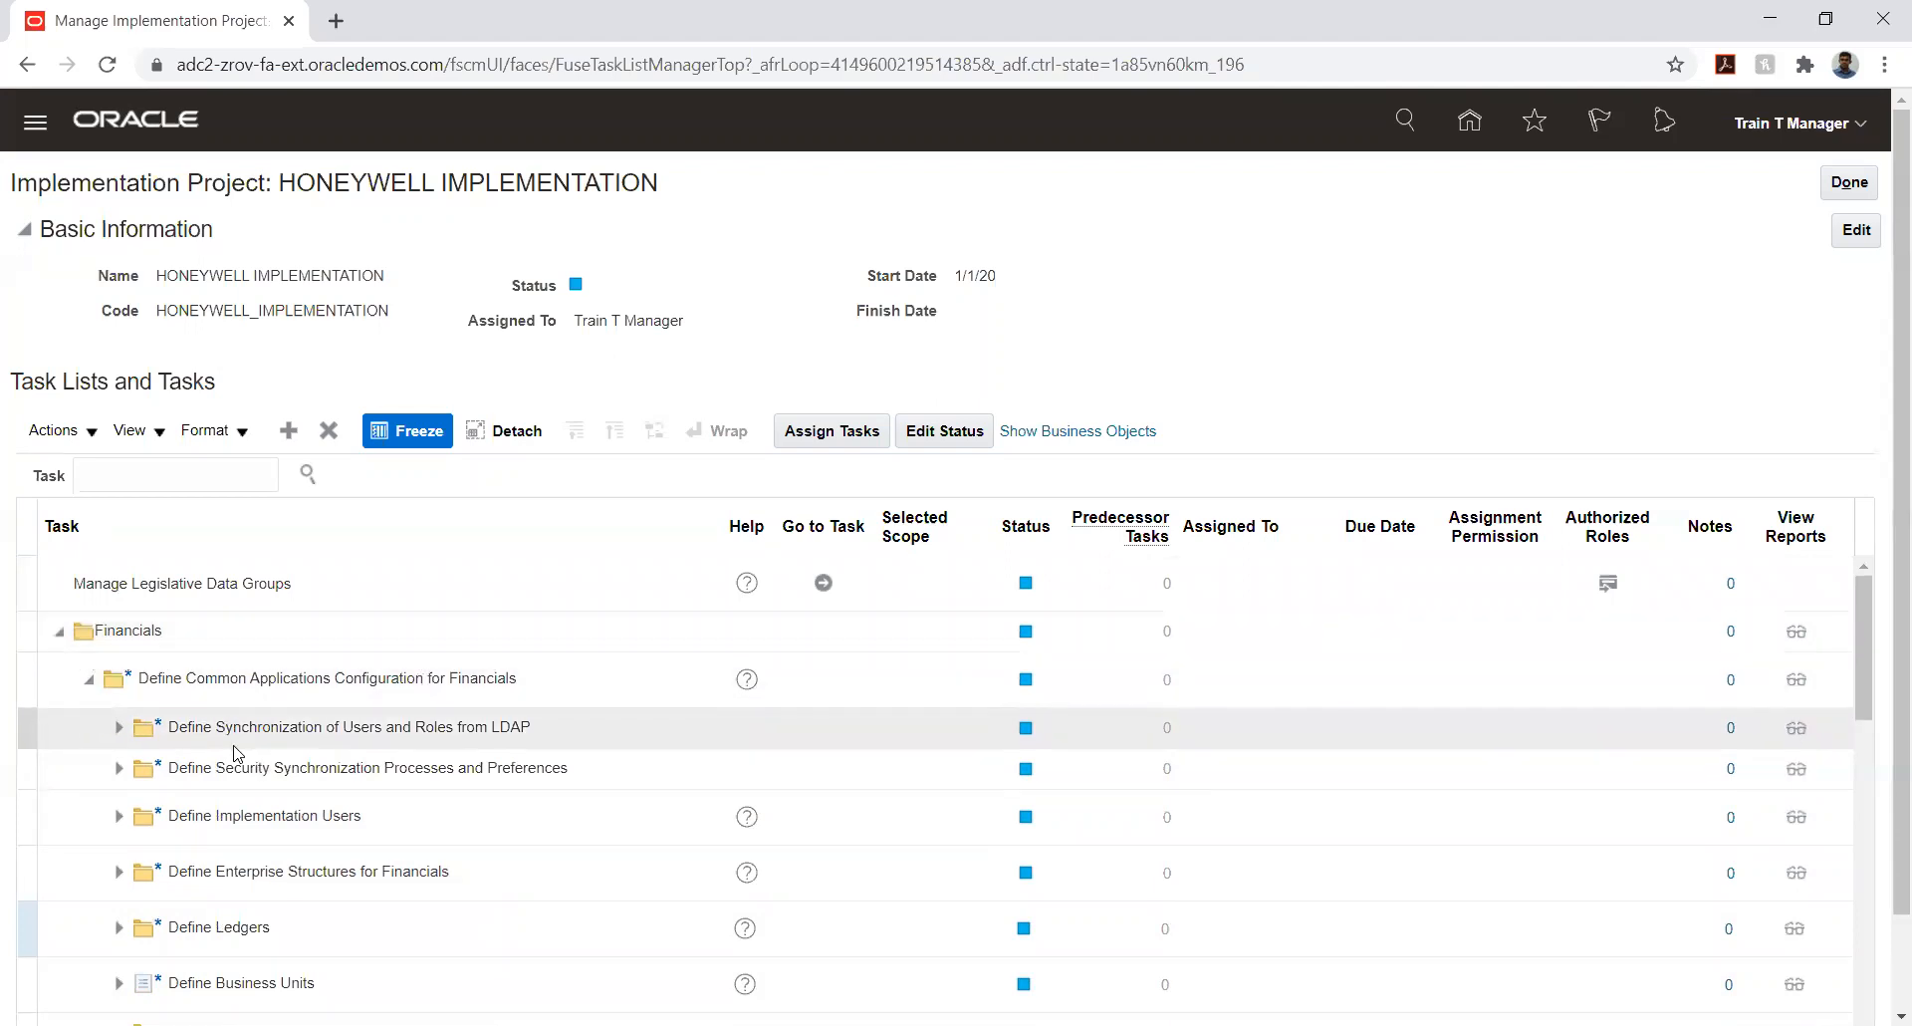
{"action": "scroll", "coordinate": [239, 755], "scroll_direction": "down", "scroll_amount": 2}
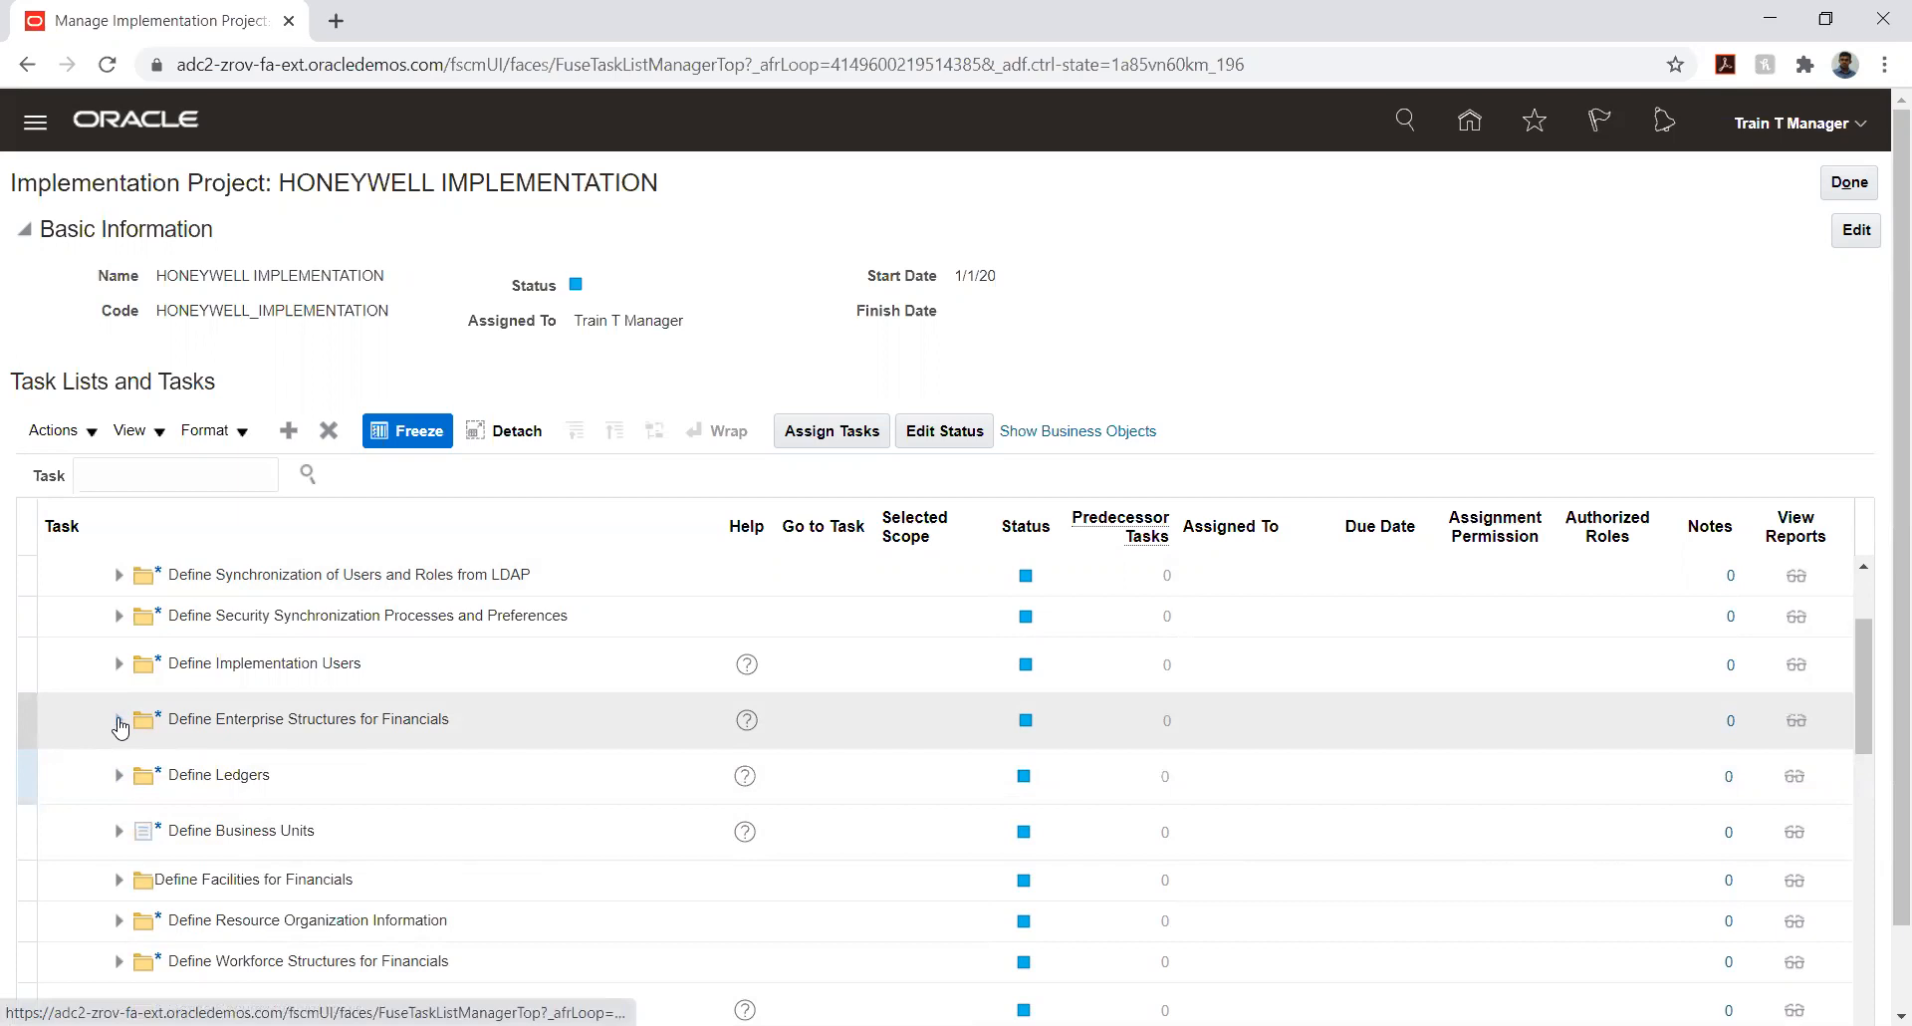
{"action": "left_click", "coordinate": [119, 719]}
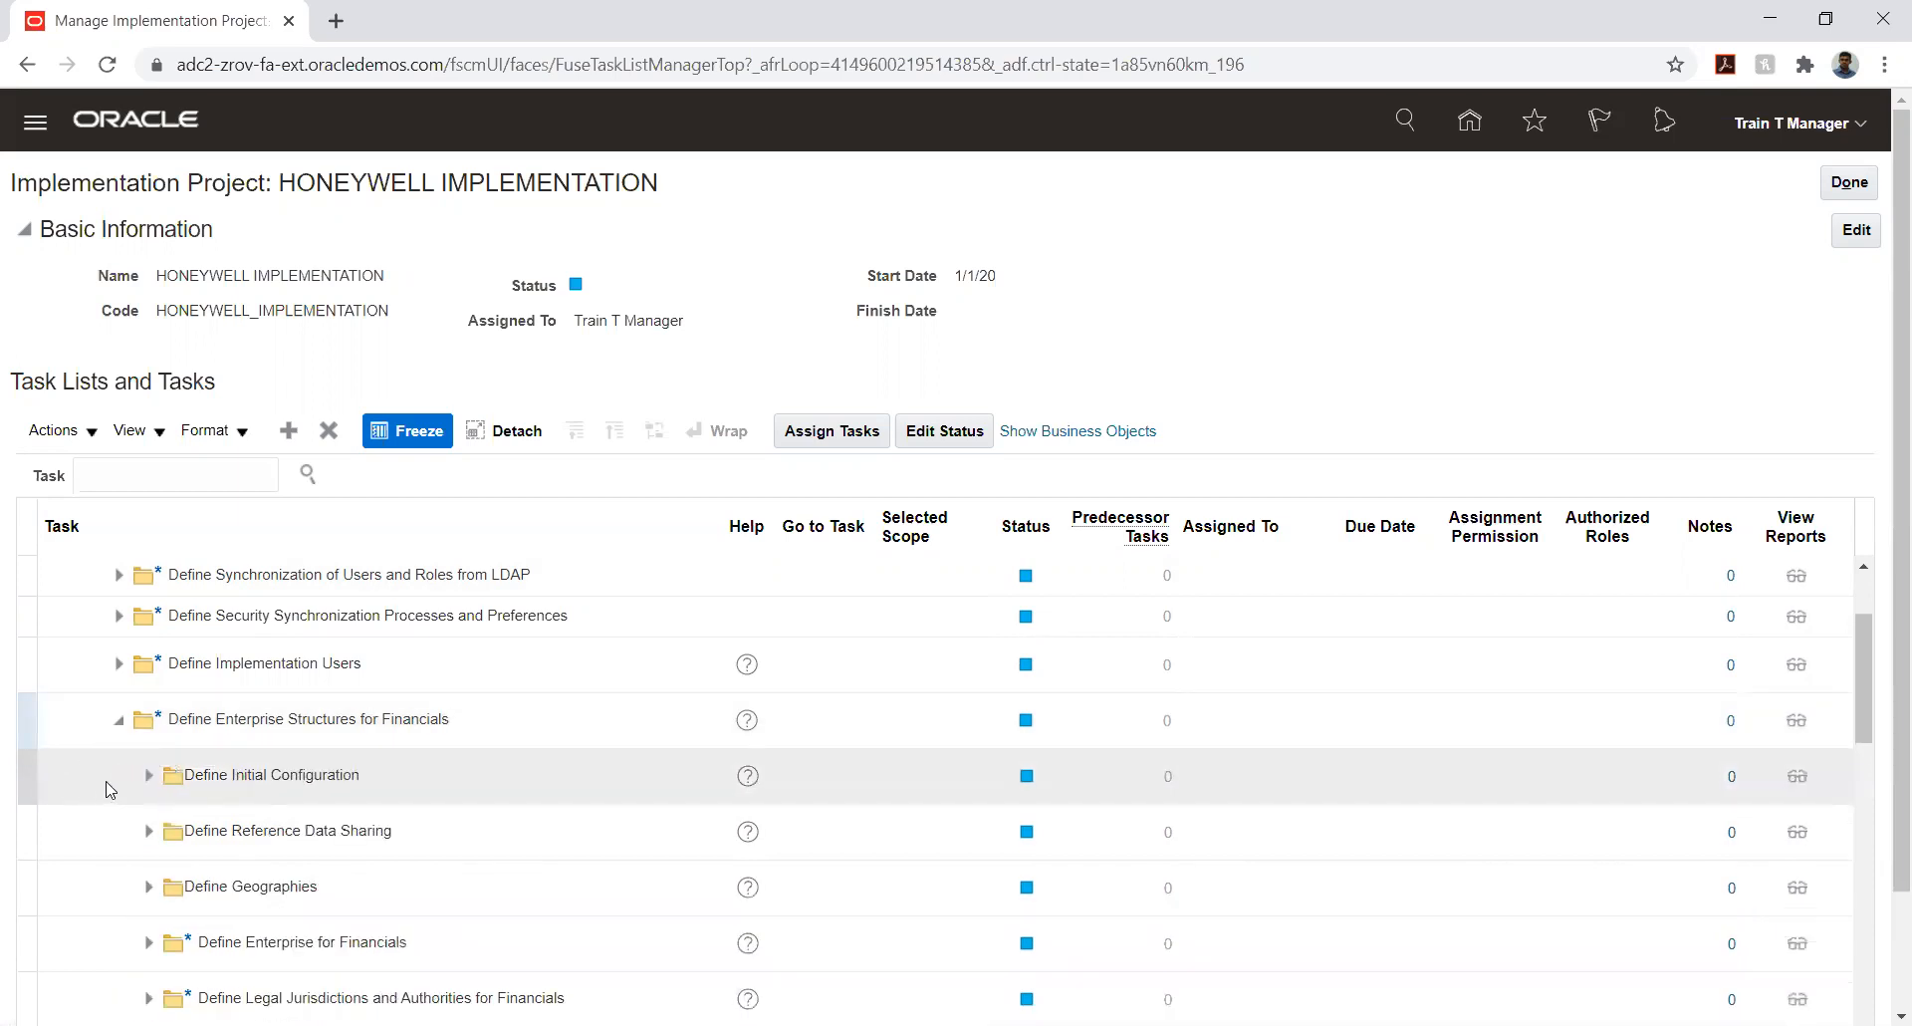
{"action": "scroll", "coordinate": [152, 791], "scroll_direction": "down", "scroll_amount": 2}
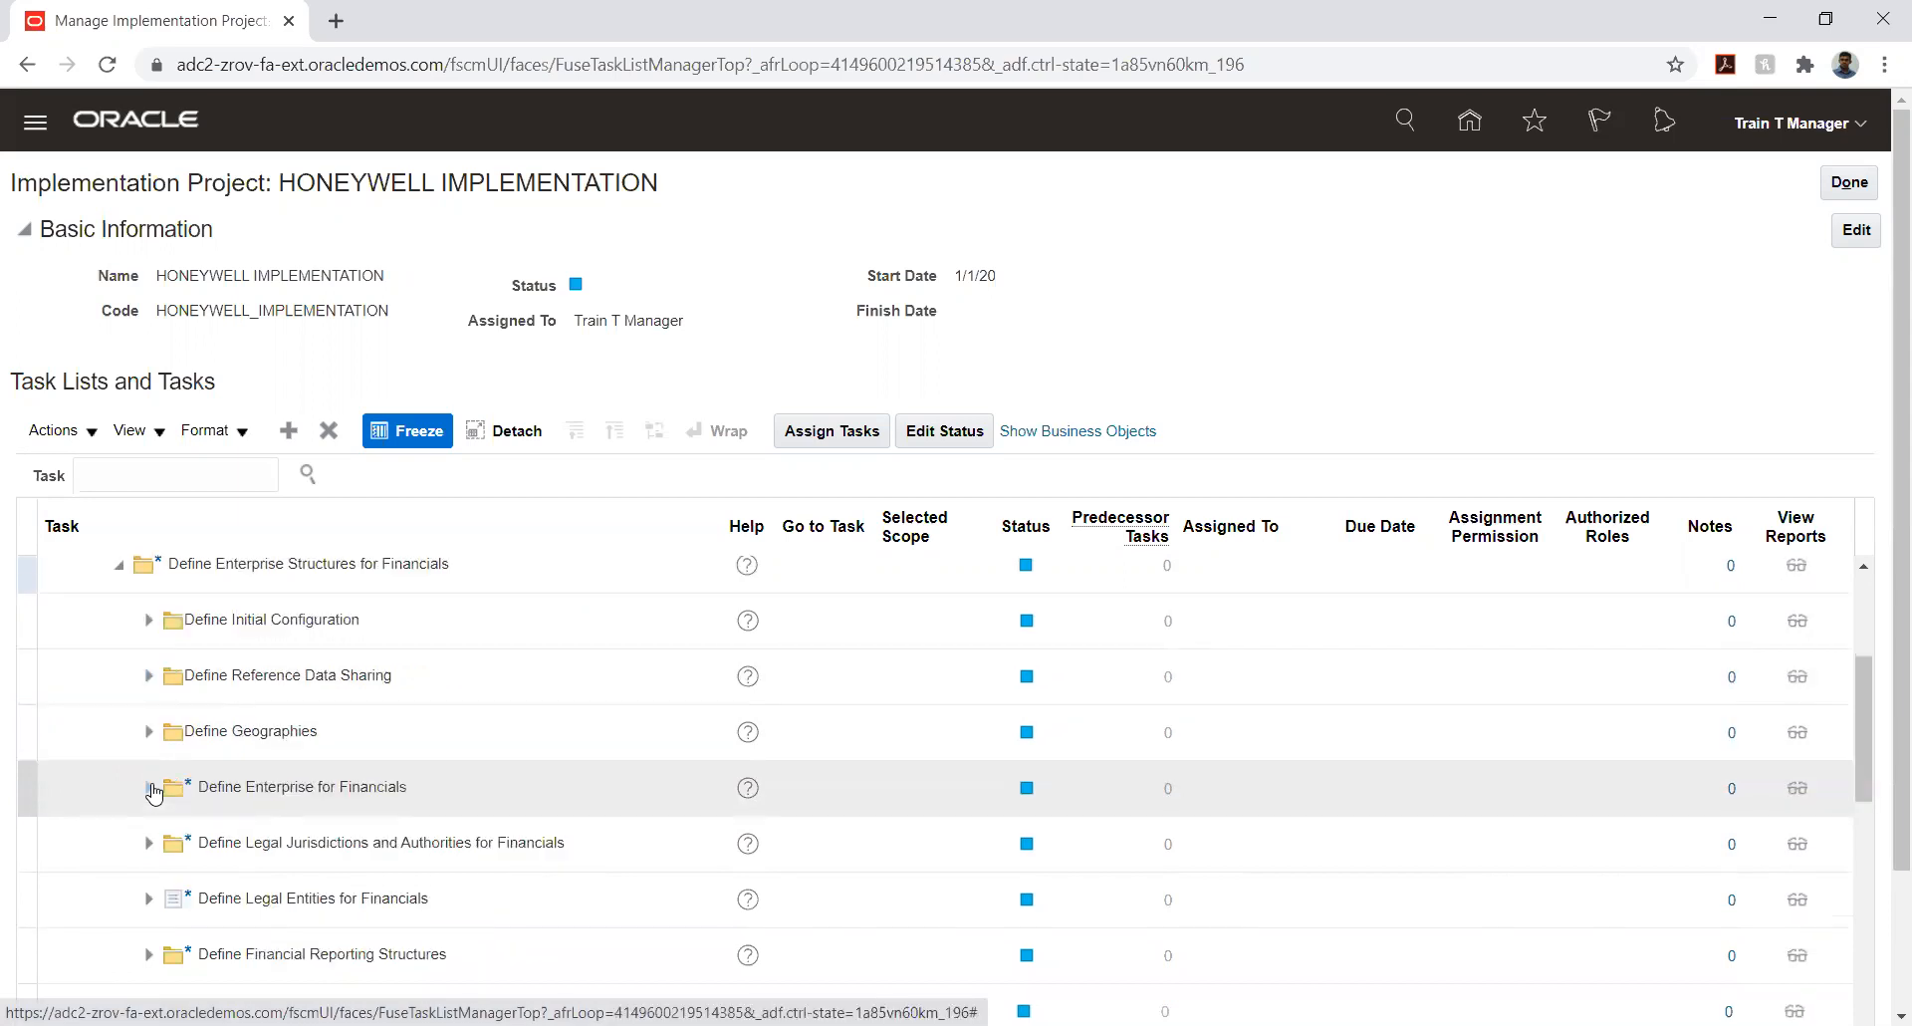
{"action": "scroll", "coordinate": [152, 792], "scroll_direction": "down", "scroll_amount": 3}
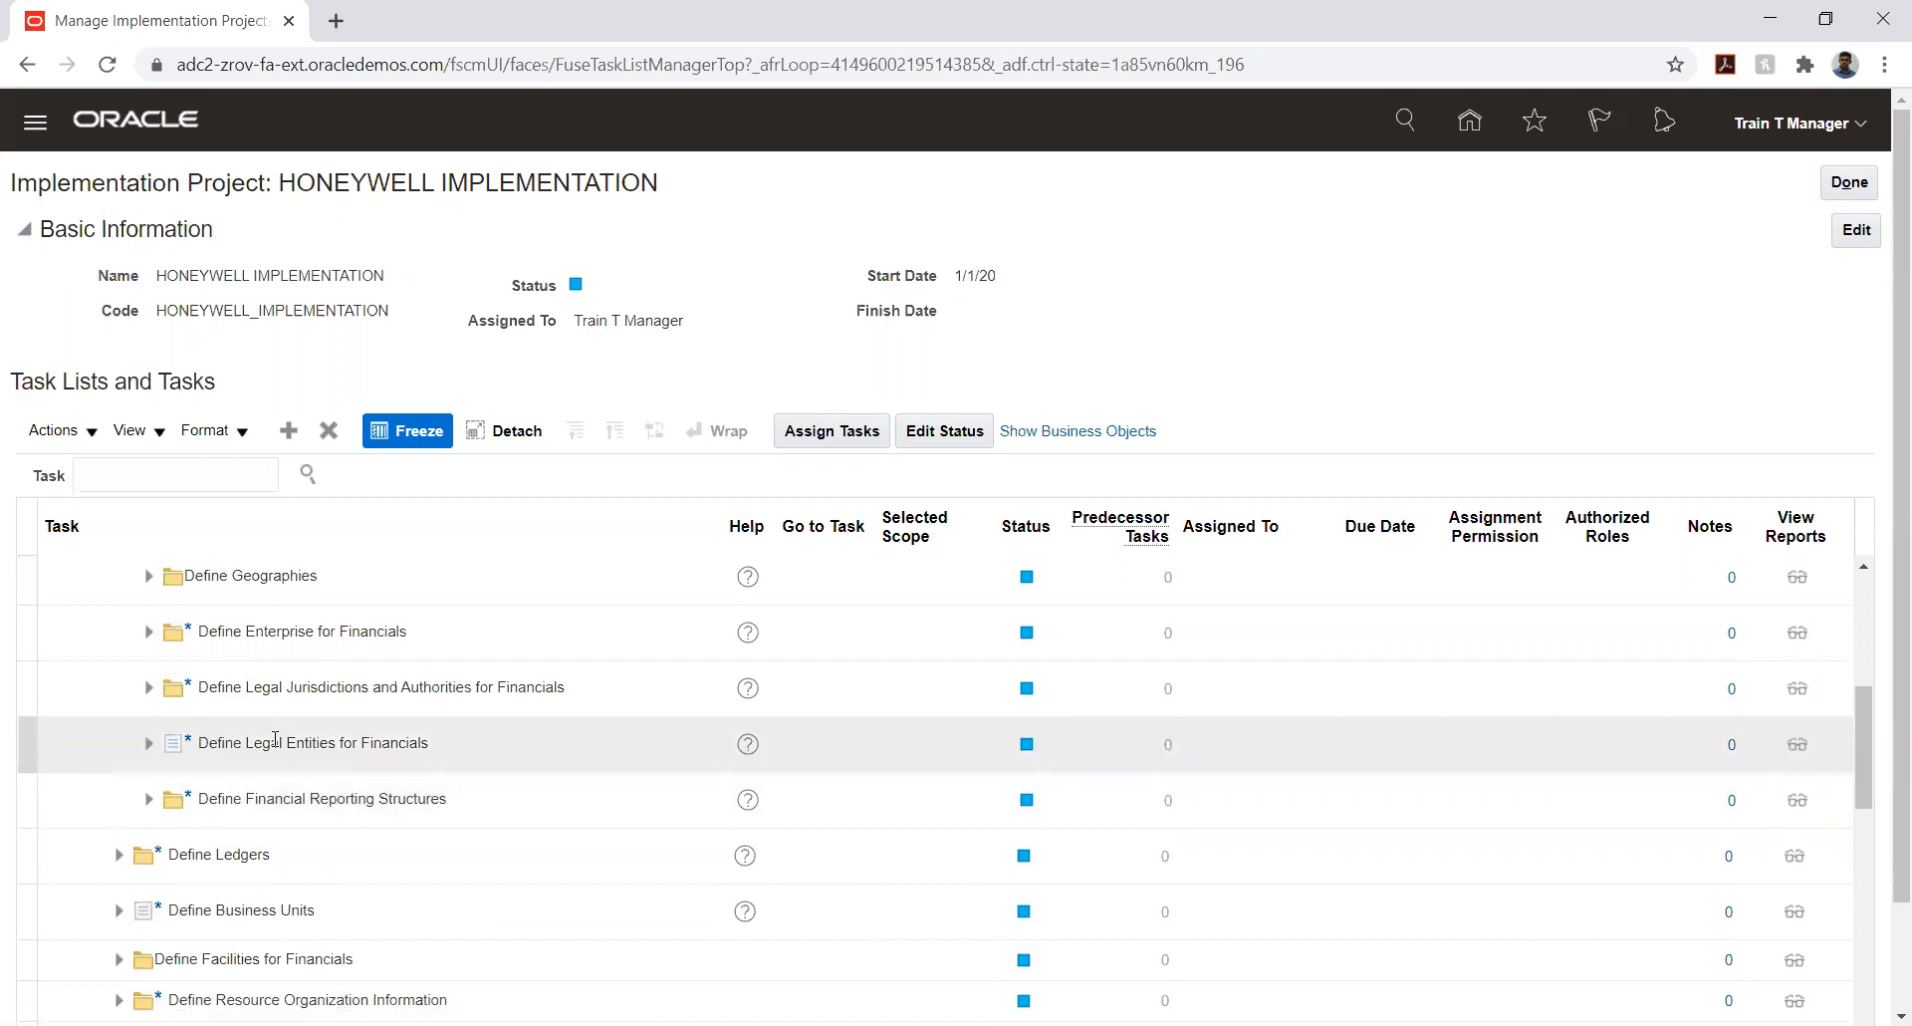
{"action": "scroll", "coordinate": [304, 712], "scroll_direction": "up", "scroll_amount": 3}
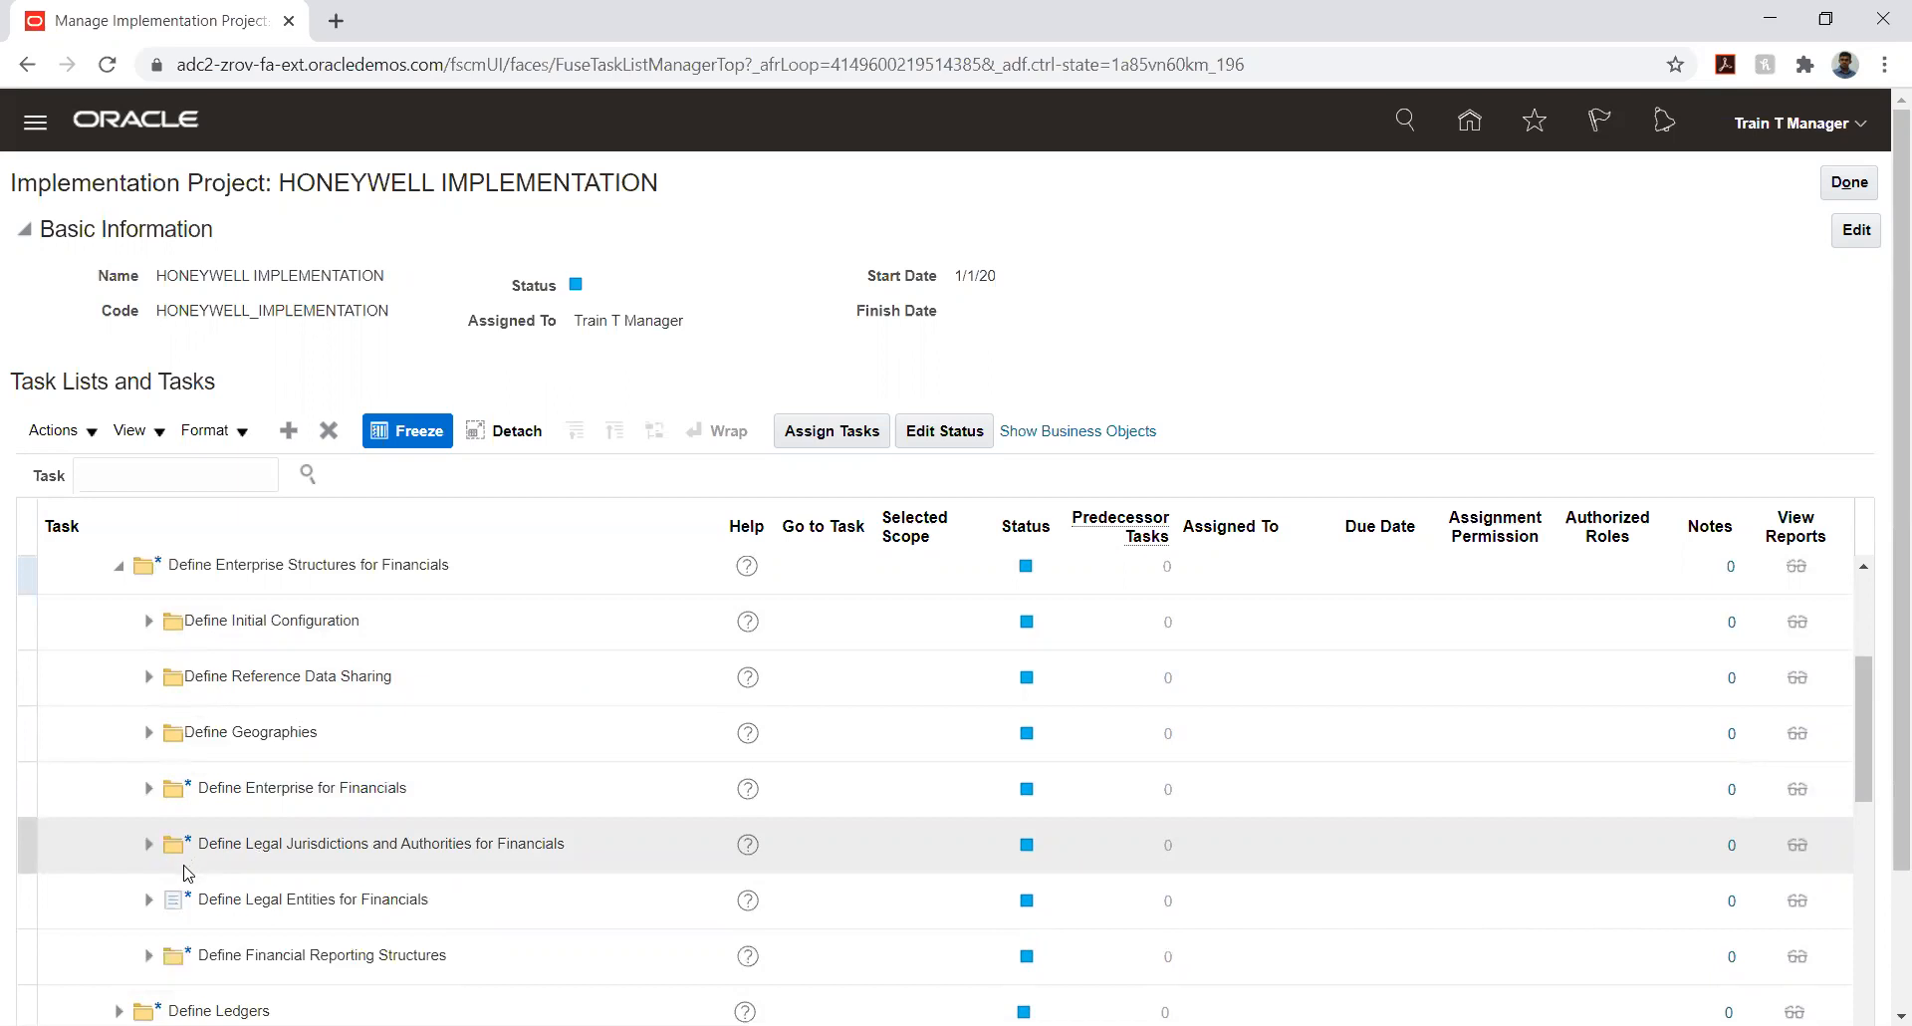
- Search the project's task lists and tasks for names matching %VALUE%
{"action": "left_click", "coordinate": [177, 482]}
{"action": "type", "text": "%VALUE"}
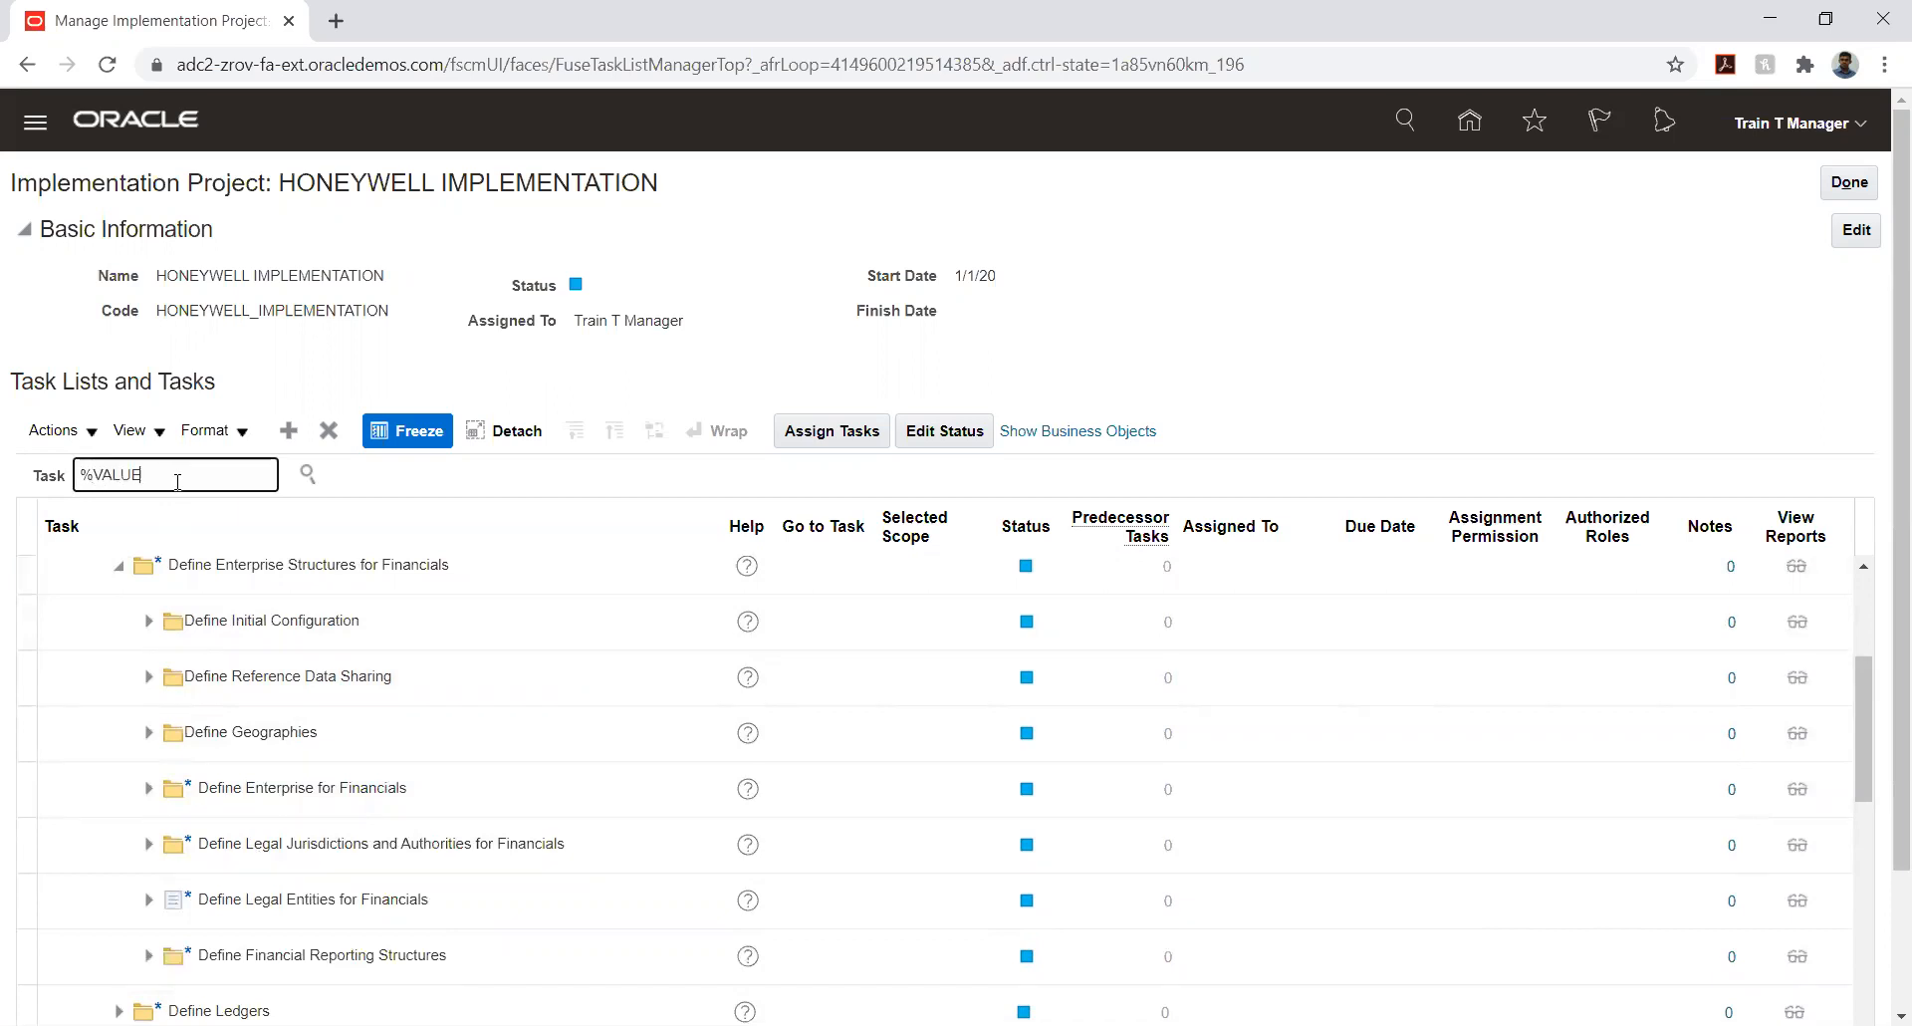
{"action": "type", "text": "%"}
{"action": "key", "text": "Return"}
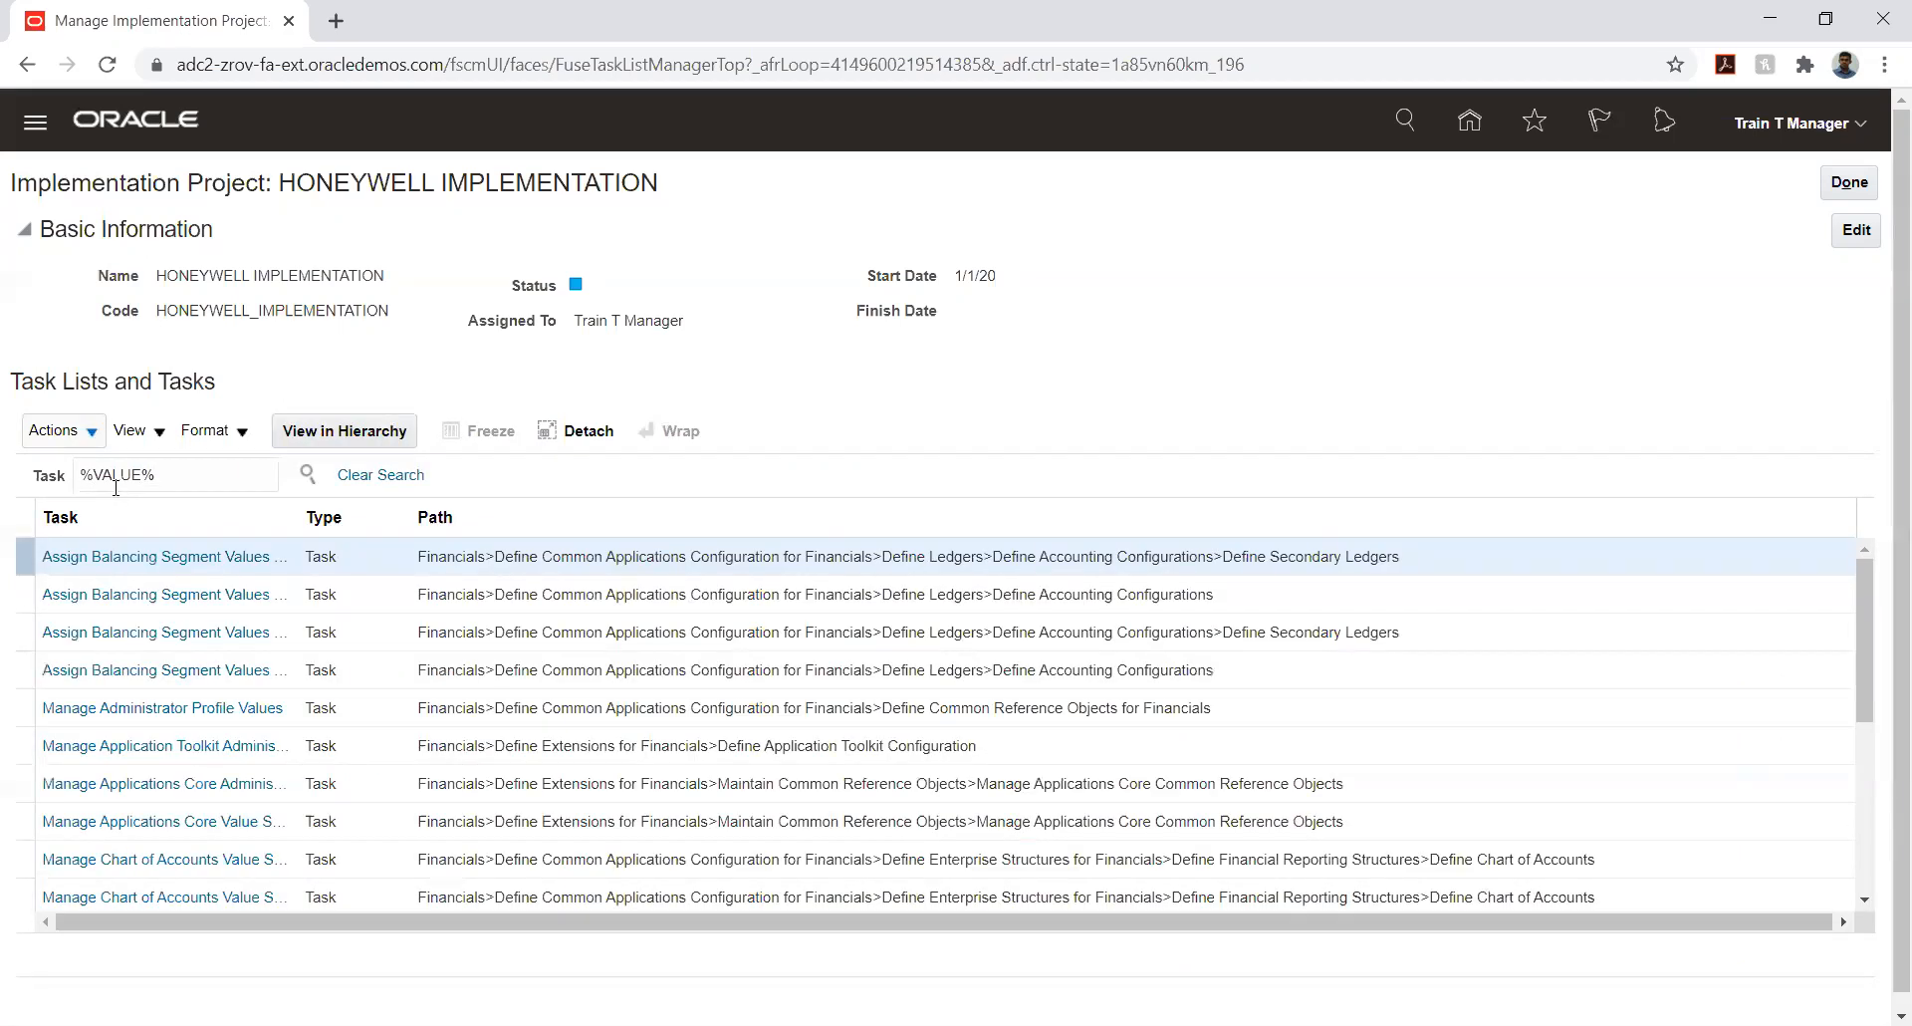
- Widen the Task column of the search results, locate Manage Value Sets under Define Common Reference Objects for Financials and go to that task
{"action": "scroll", "coordinate": [164, 645], "scroll_direction": "down", "scroll_amount": 2}
{"action": "scroll", "coordinate": [169, 652], "scroll_direction": "down", "scroll_amount": 2}
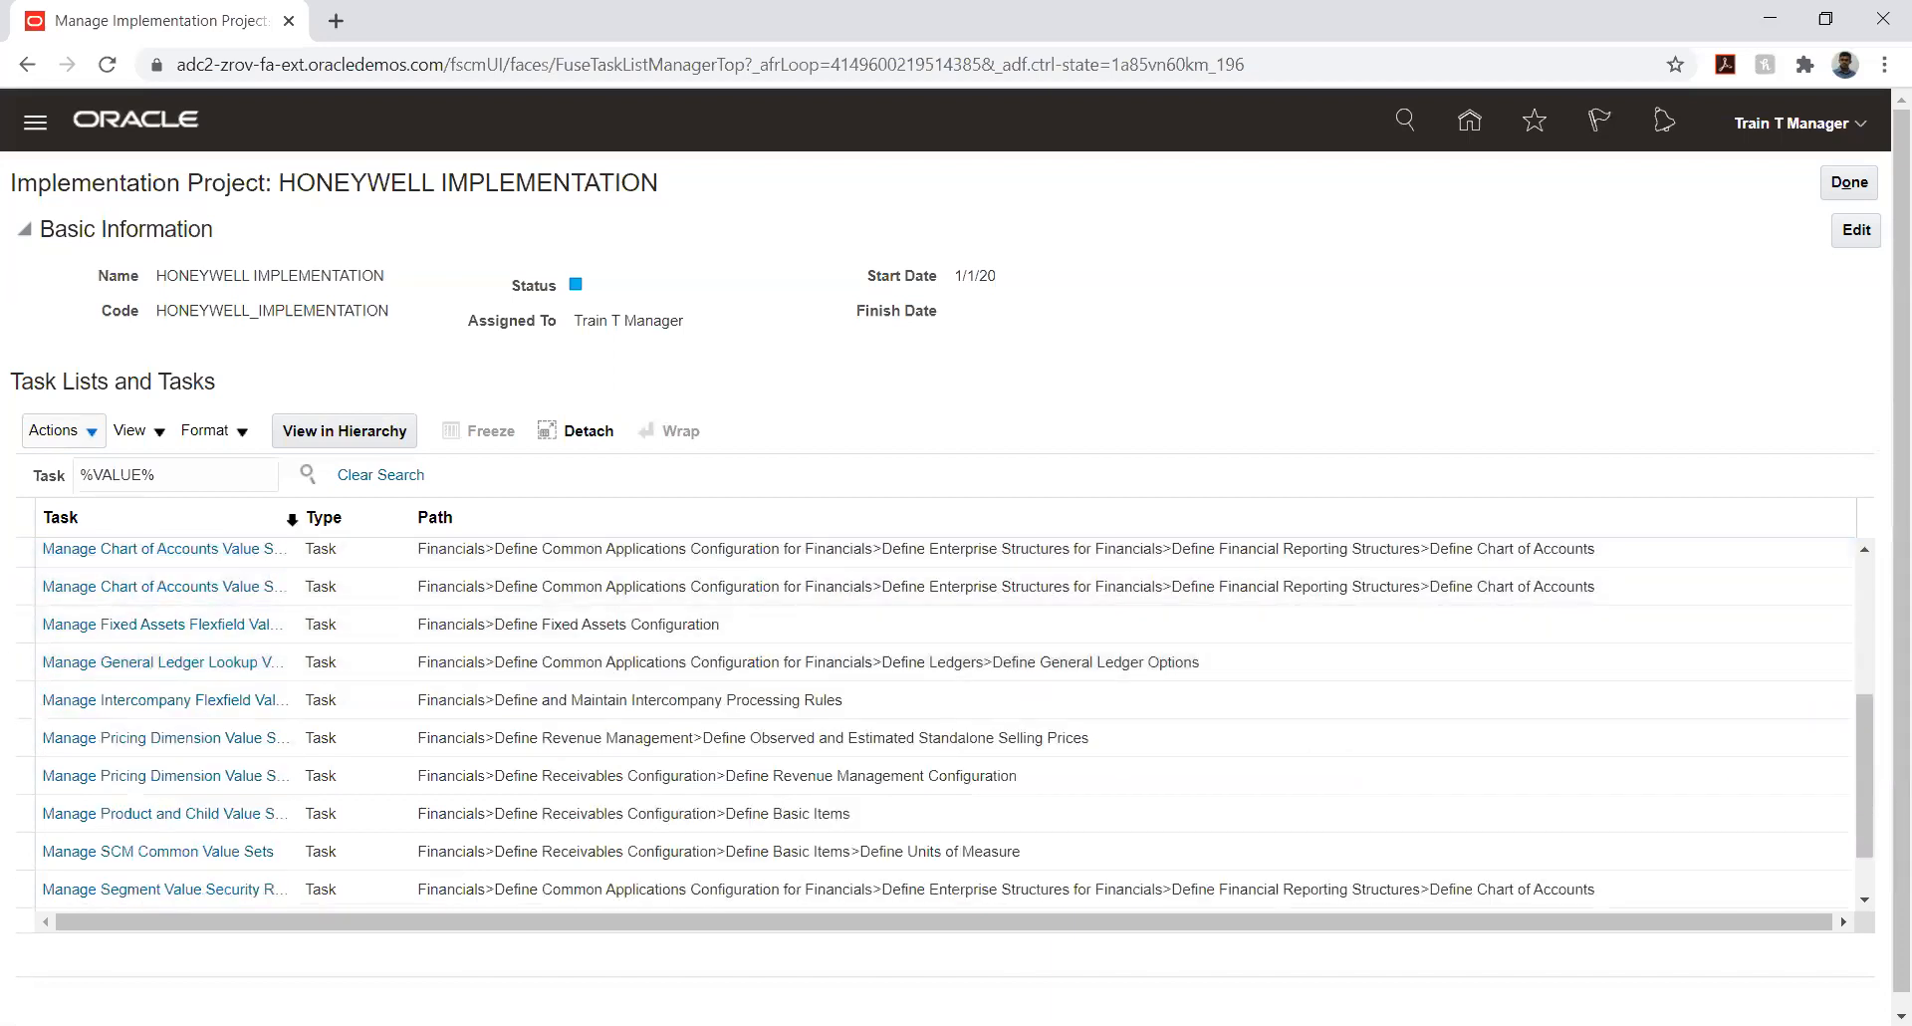
{"action": "left_click_drag", "start_coordinate": [299, 517], "coordinate": [527, 549]}
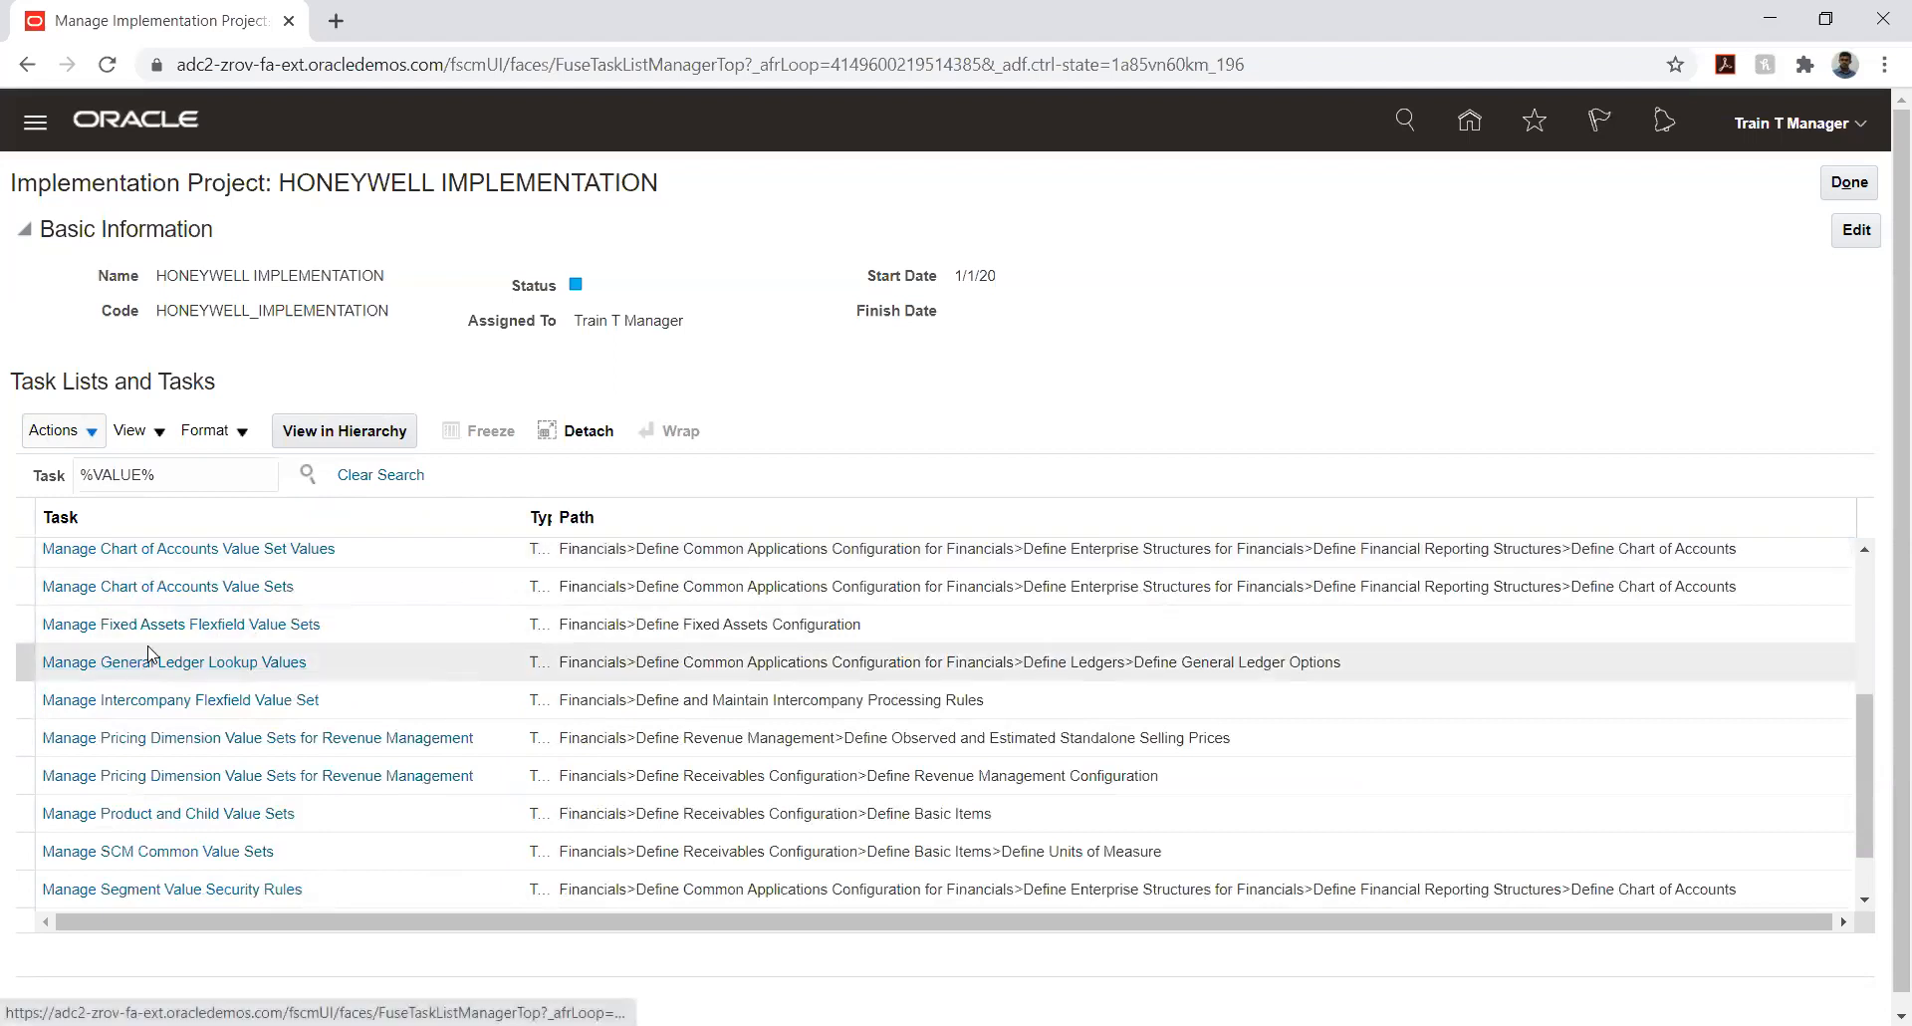
{"action": "scroll", "coordinate": [149, 653], "scroll_direction": "down", "scroll_amount": 2}
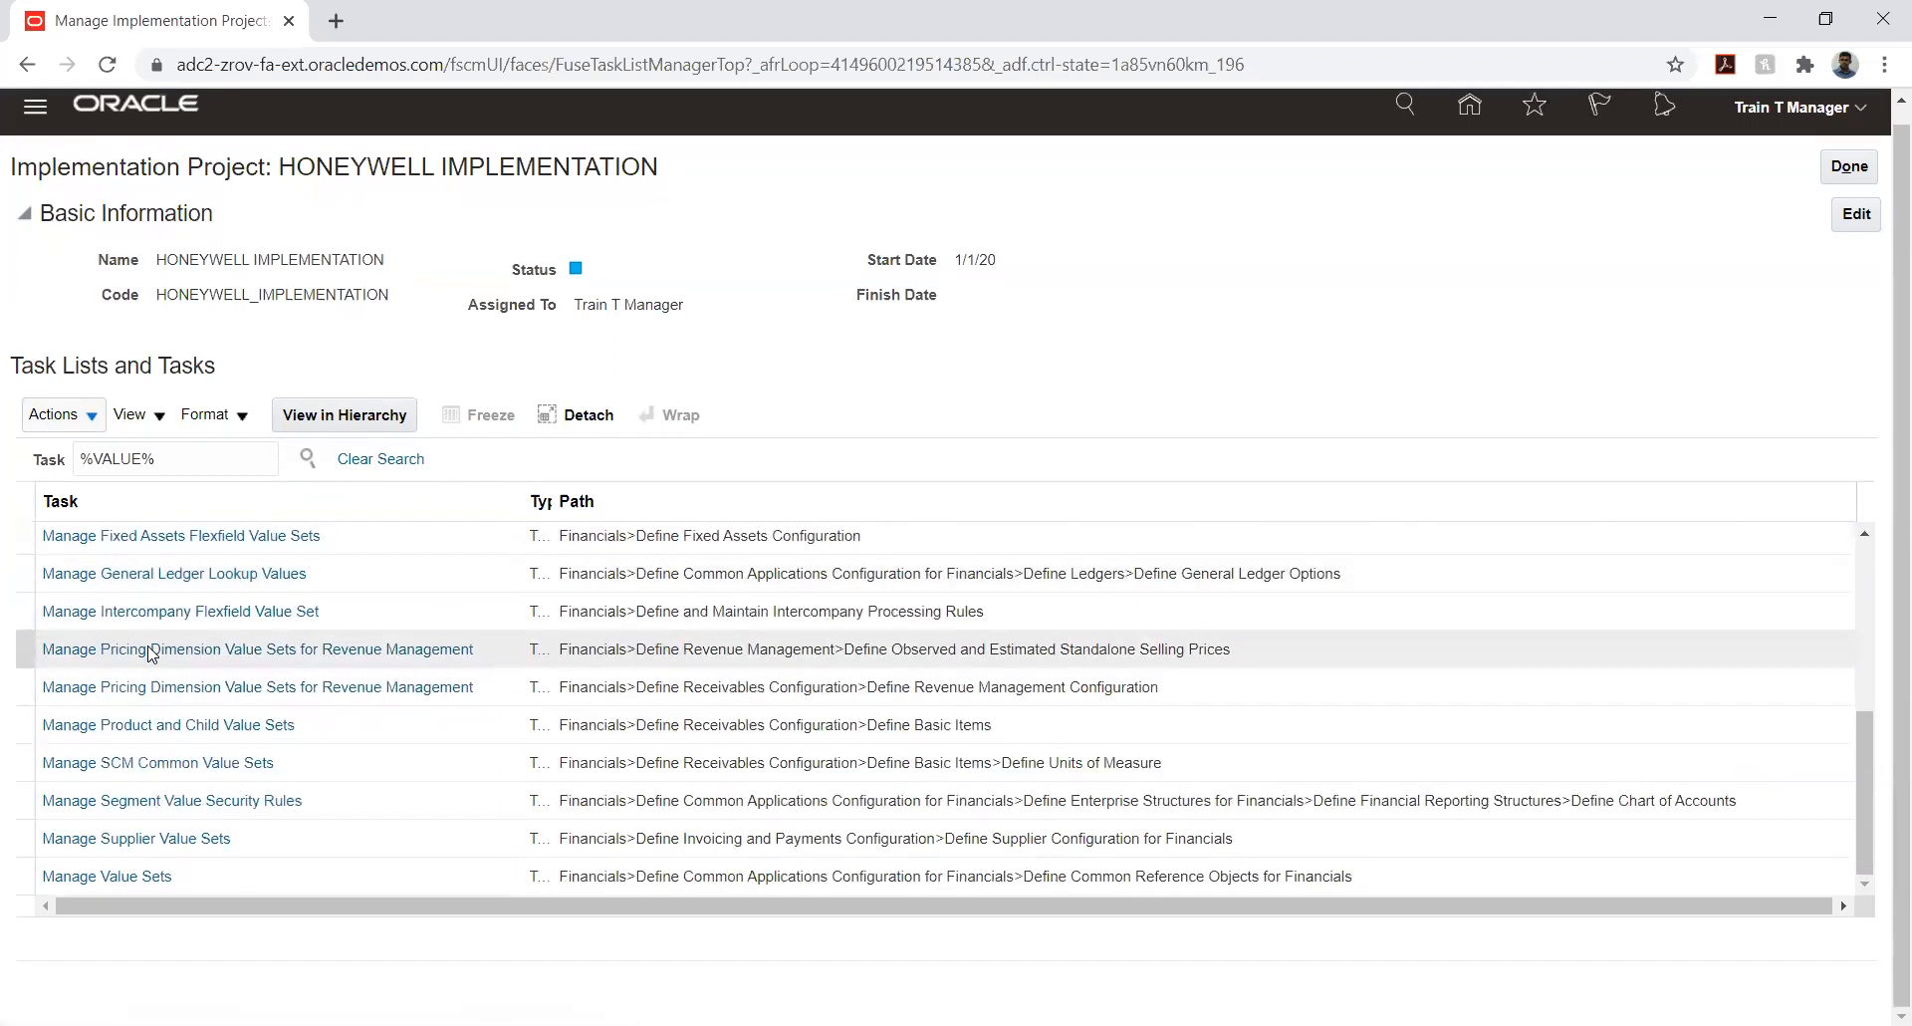
{"action": "left_click", "coordinate": [146, 878]}
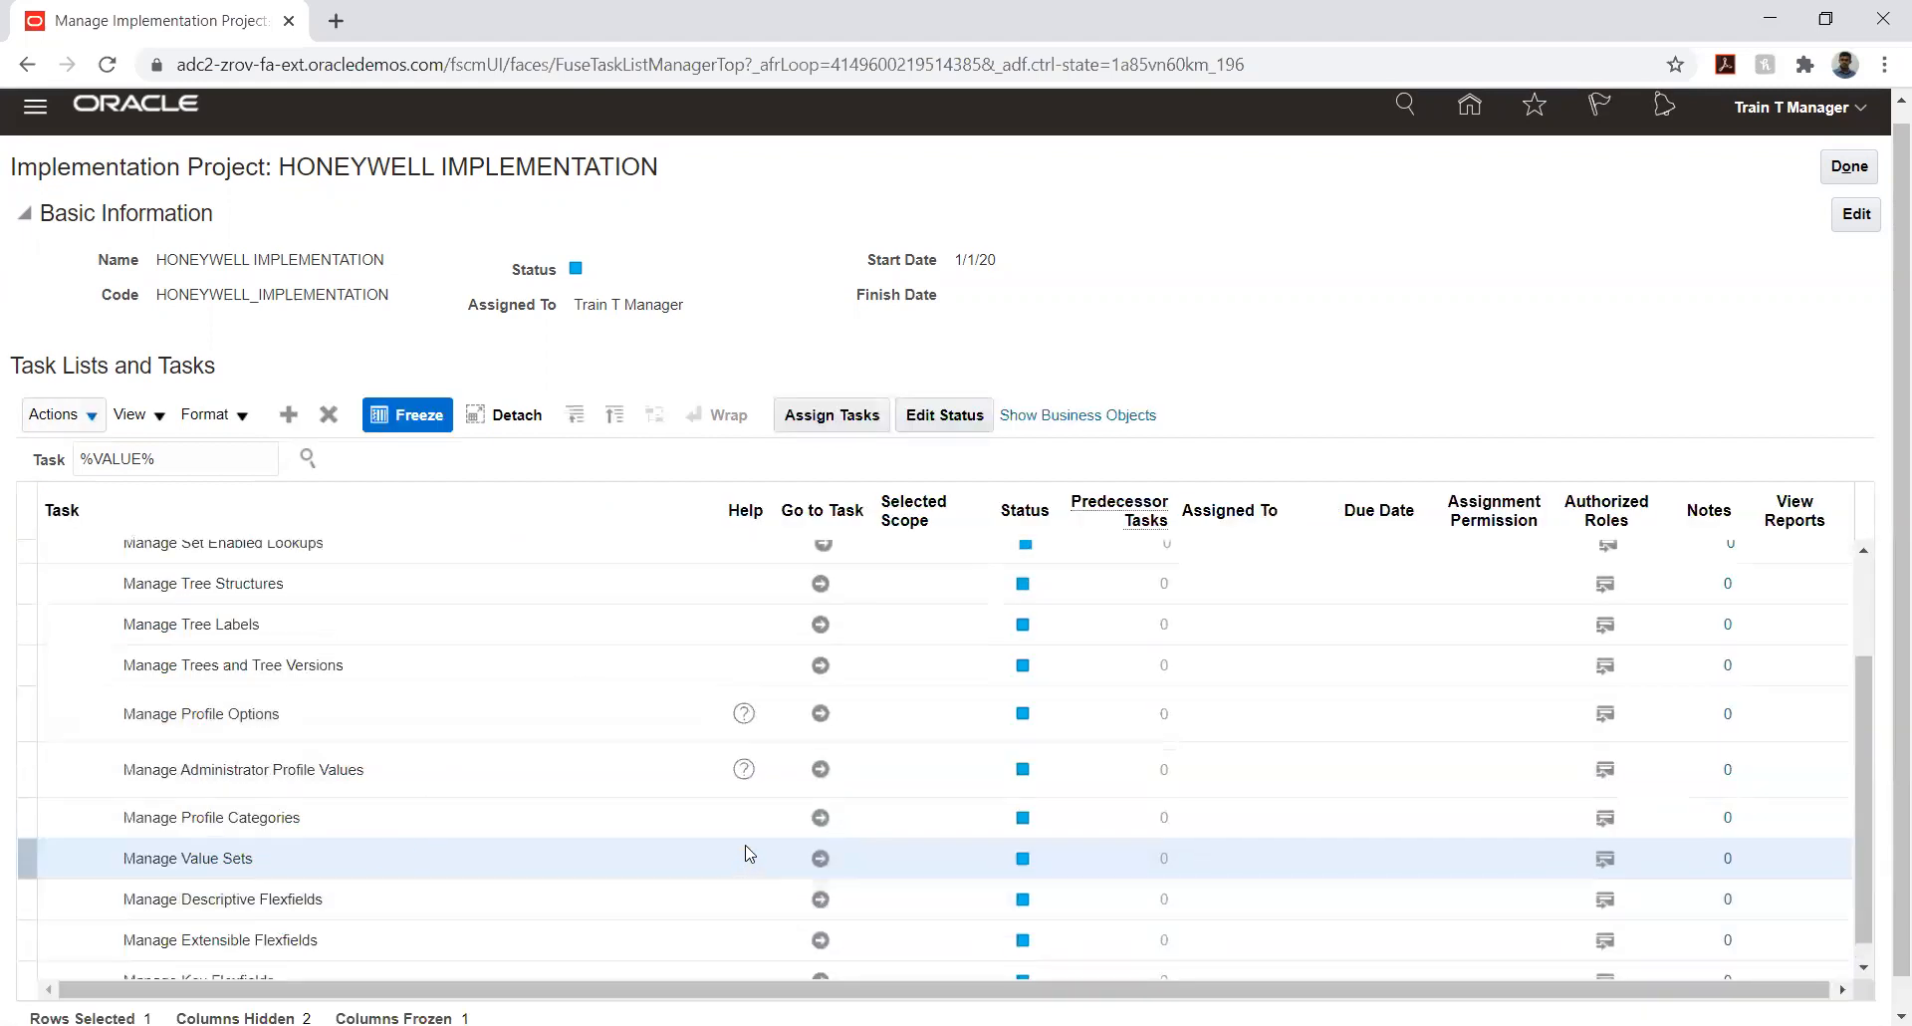
{"action": "left_click", "coordinate": [820, 858]}
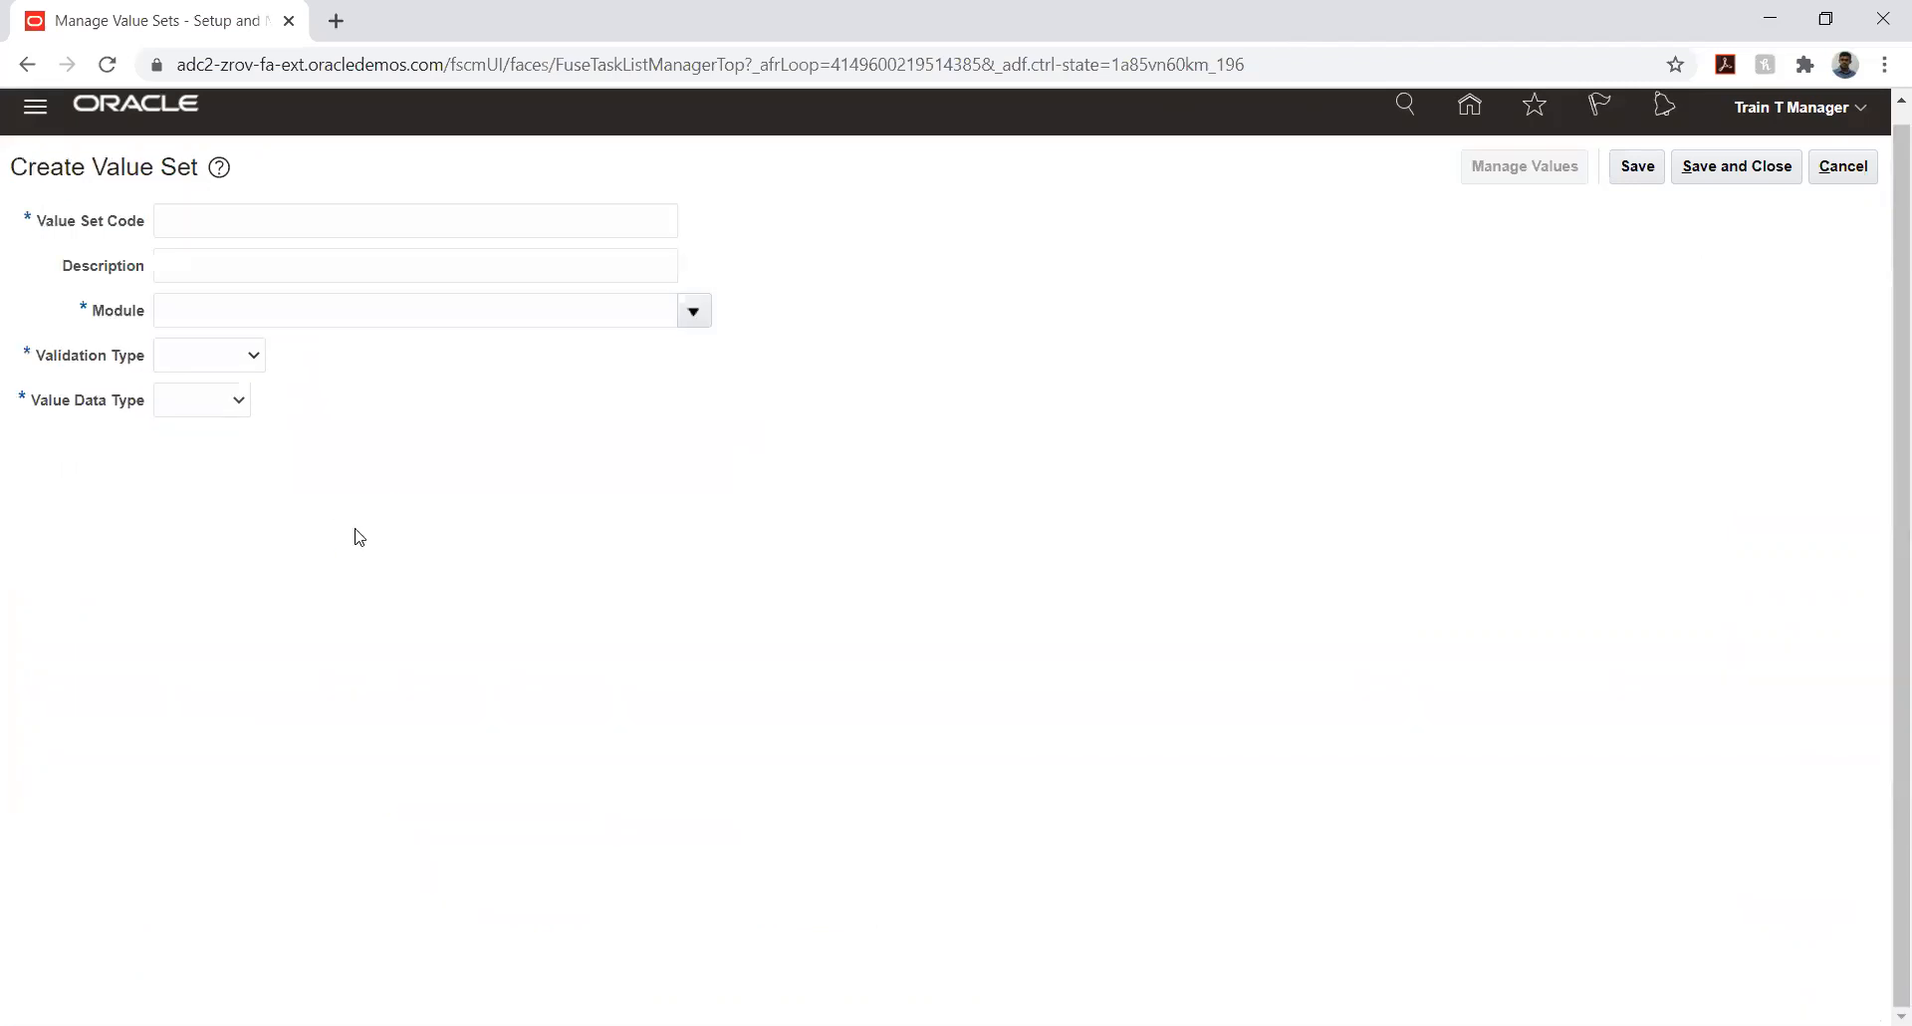
- Enter HW_COMPANY as both the value set code and the description of the new value set
{"action": "left_click", "coordinate": [241, 222]}
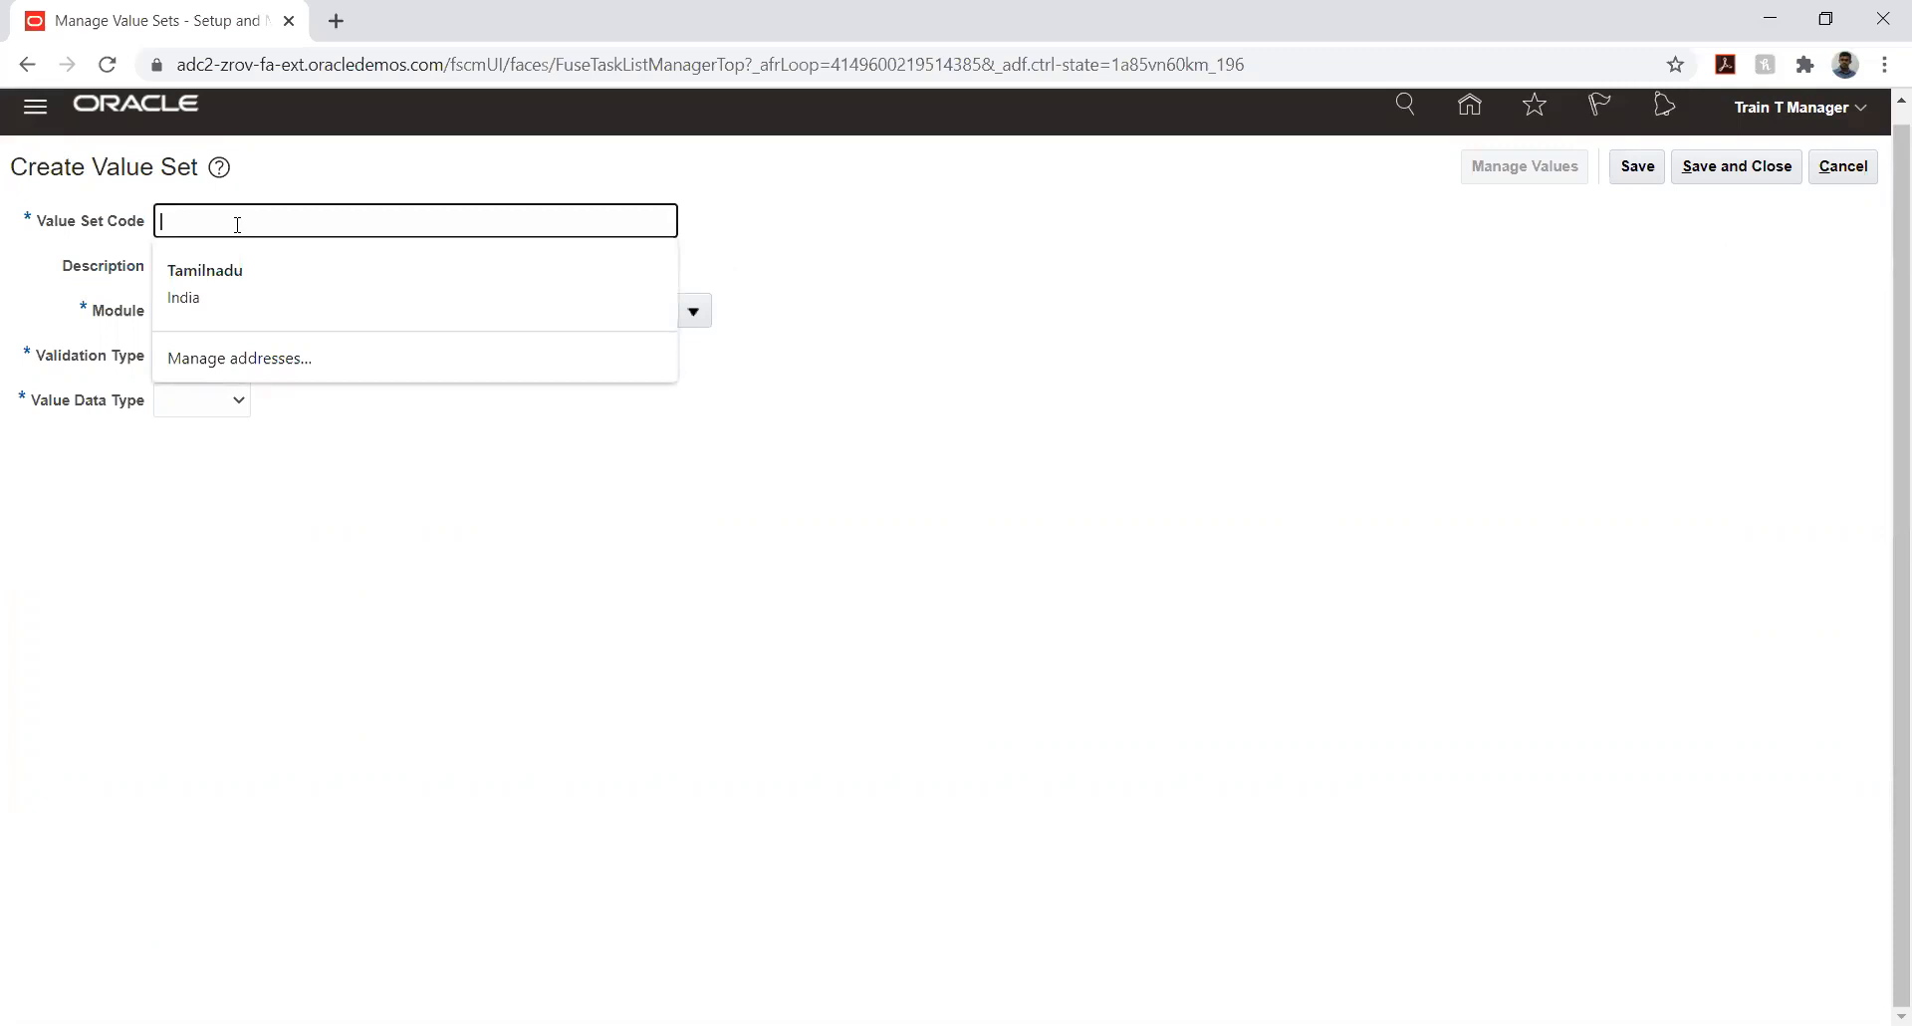
{"action": "type", "text": "HW"}
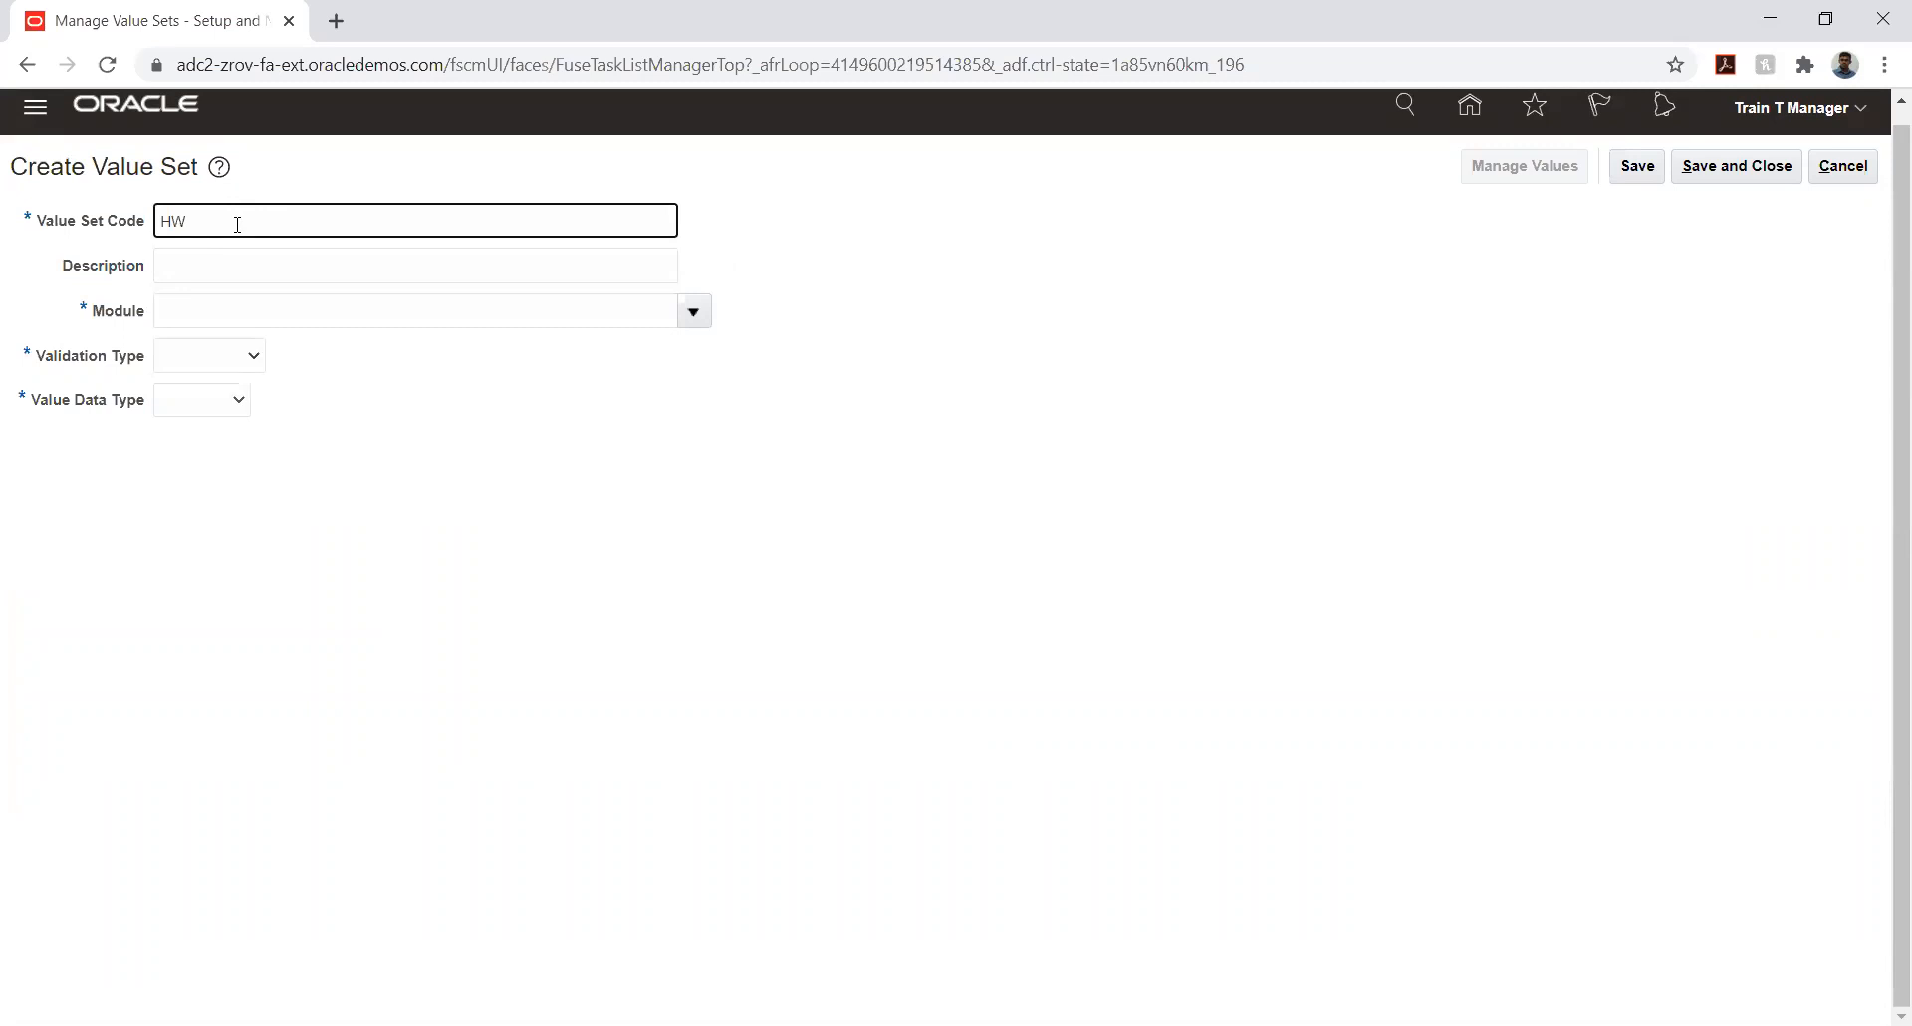
{"action": "type", "text": "_COMPANY"}
{"action": "key", "text": "ctrl+a"}
{"action": "key", "text": "ctrl+c"}
{"action": "key", "text": "Tab"}
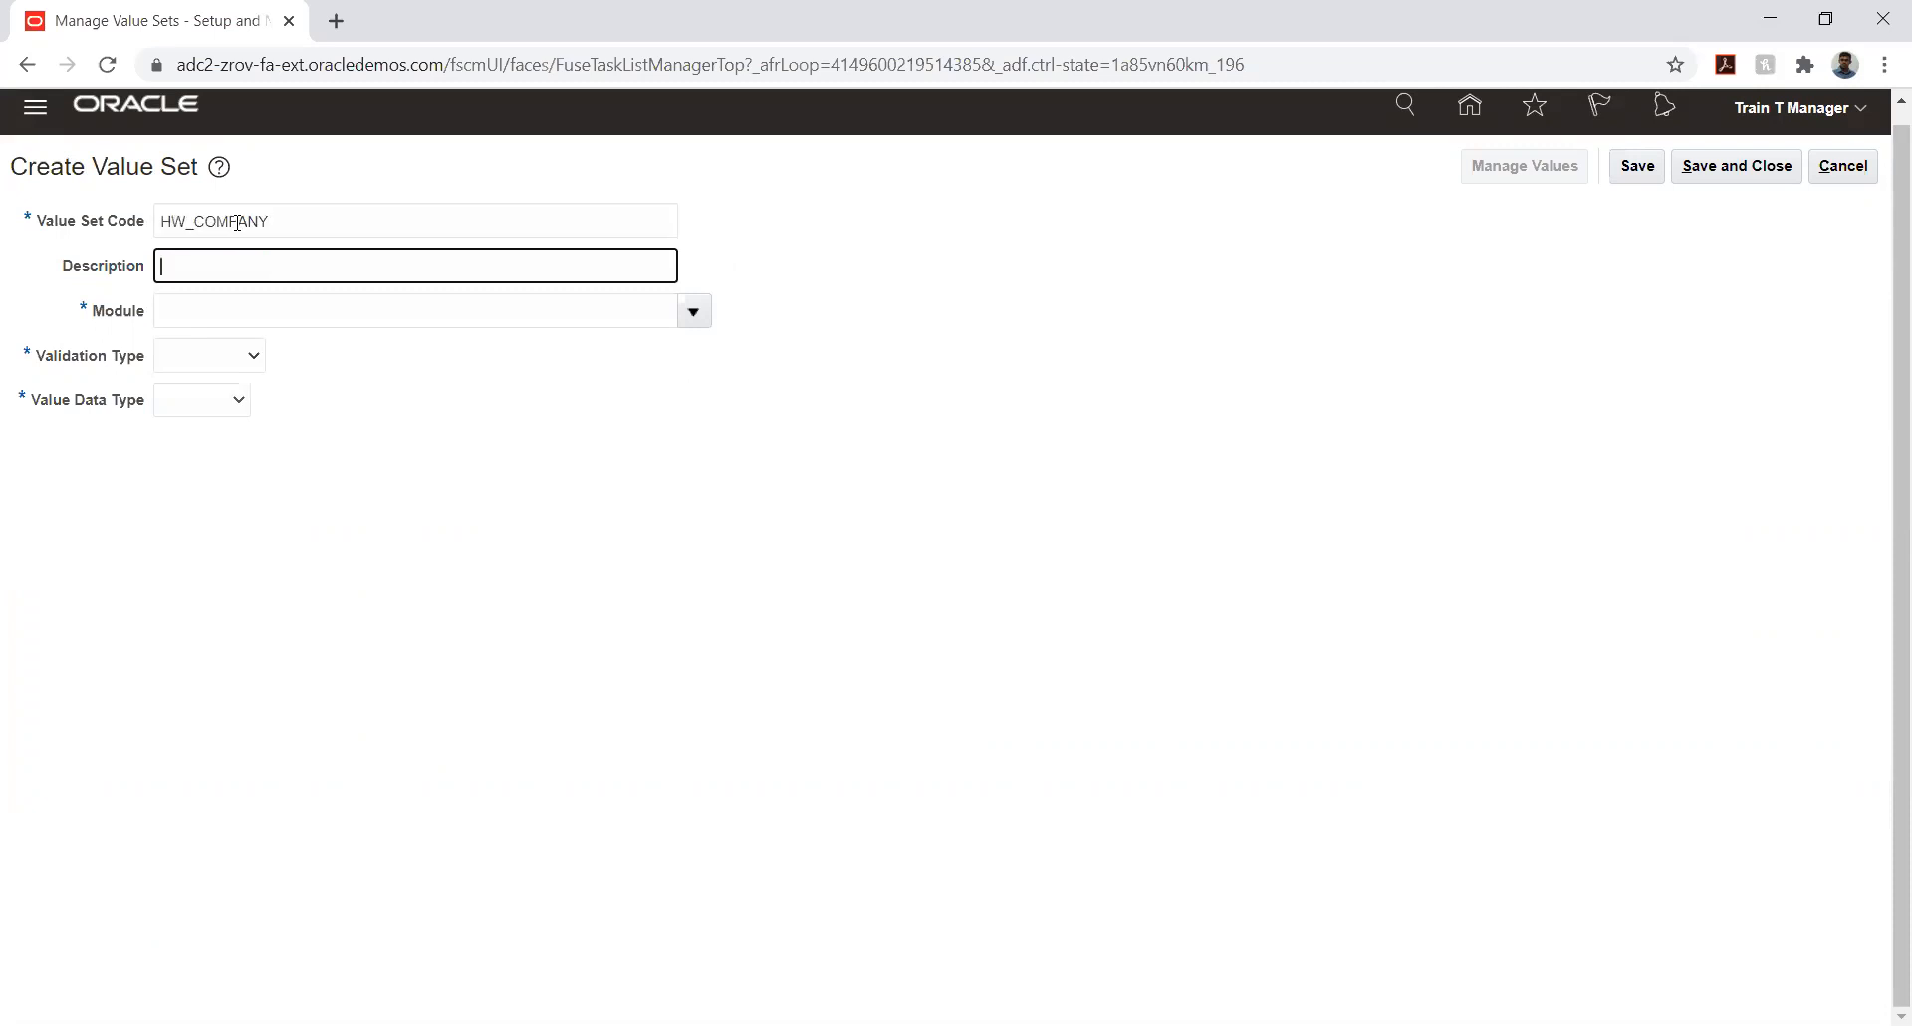
{"action": "key", "text": "ctrl+v"}
- Search the modules for GENE and set the value set's module to General Ledger
{"action": "left_click", "coordinate": [694, 312]}
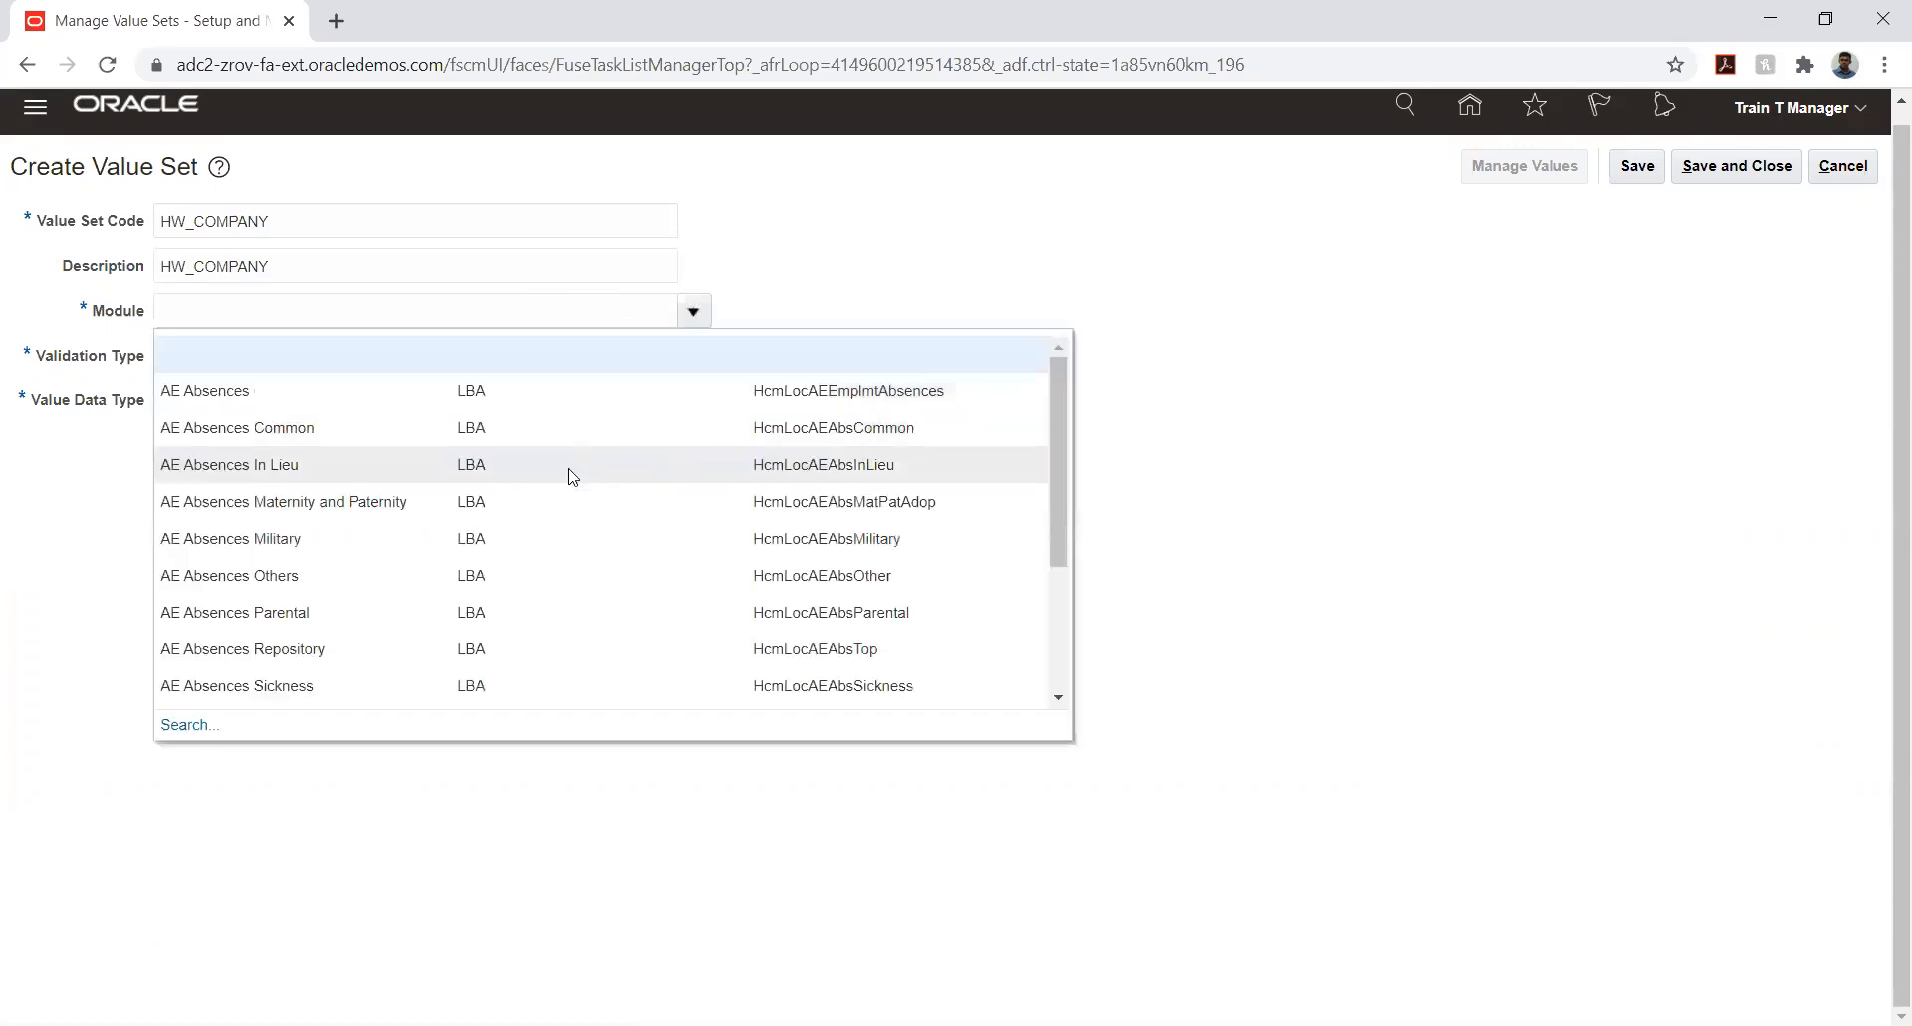
{"action": "left_click", "coordinate": [277, 309]}
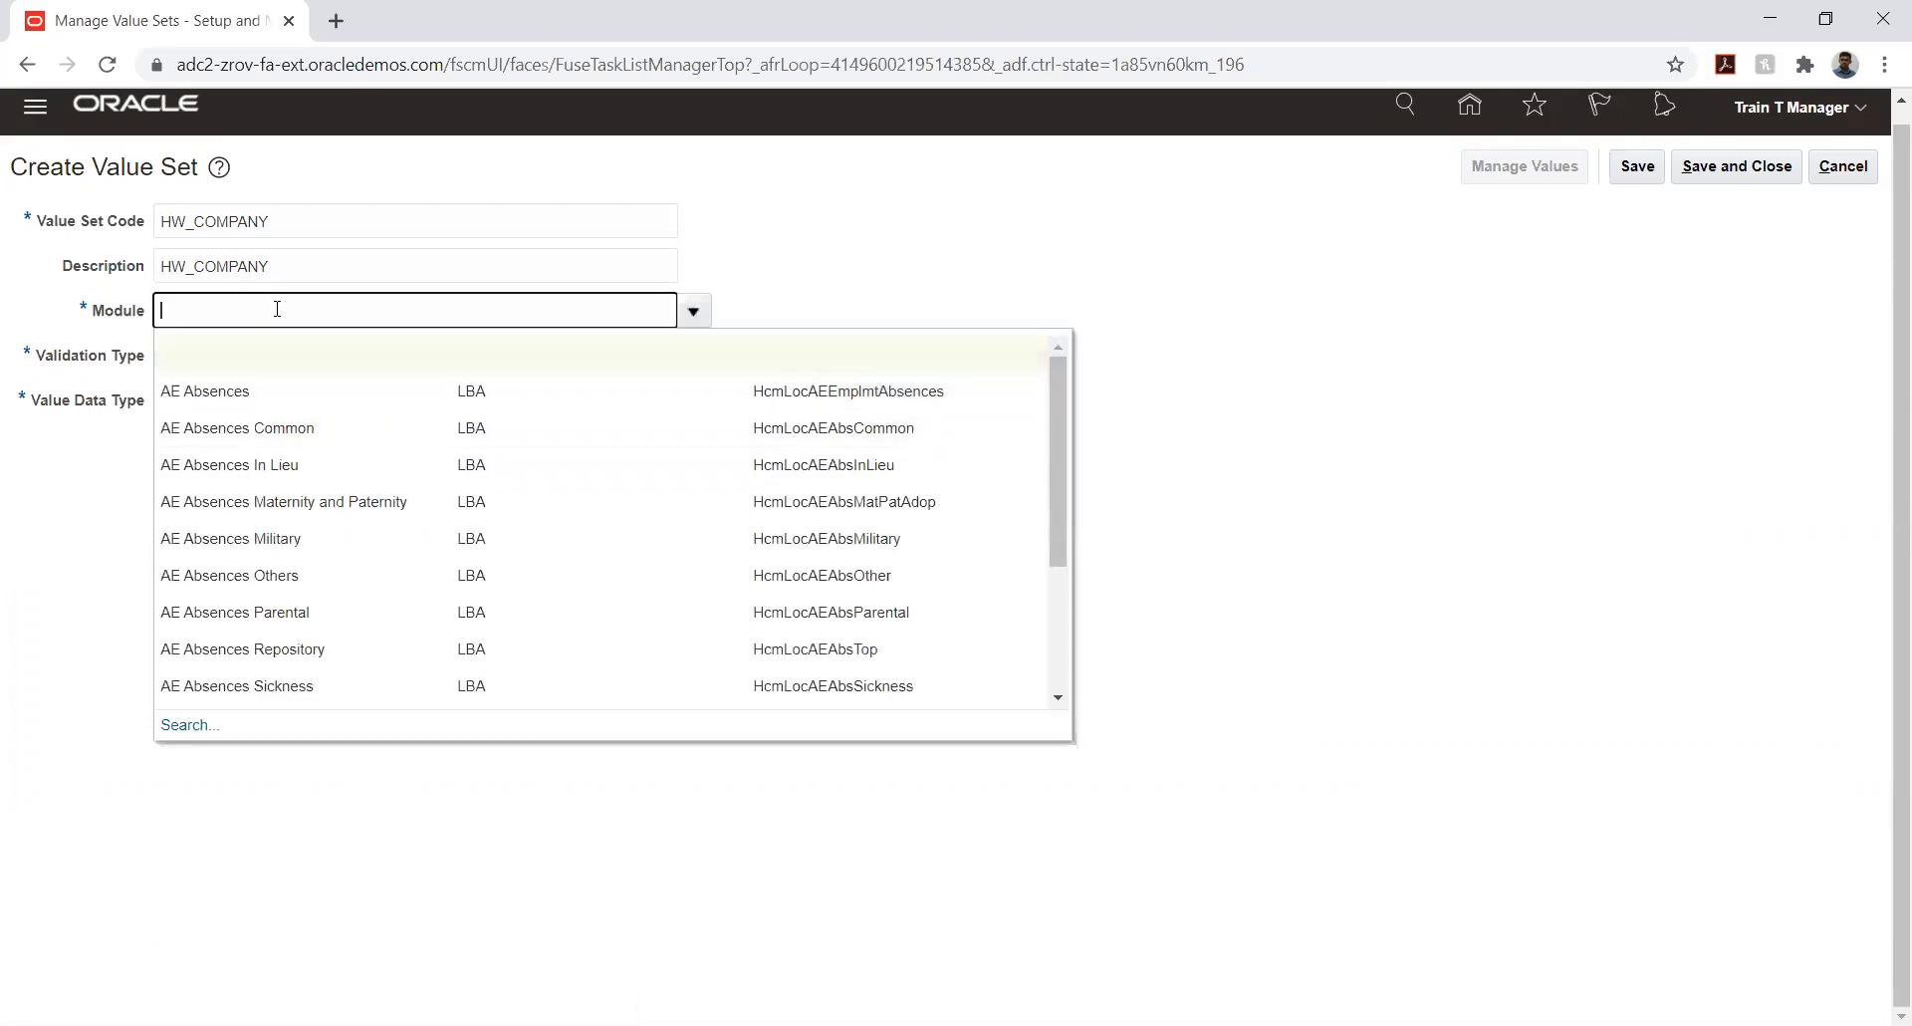
{"action": "type", "text": "GENE"}
{"action": "left_click", "coordinate": [183, 725]}
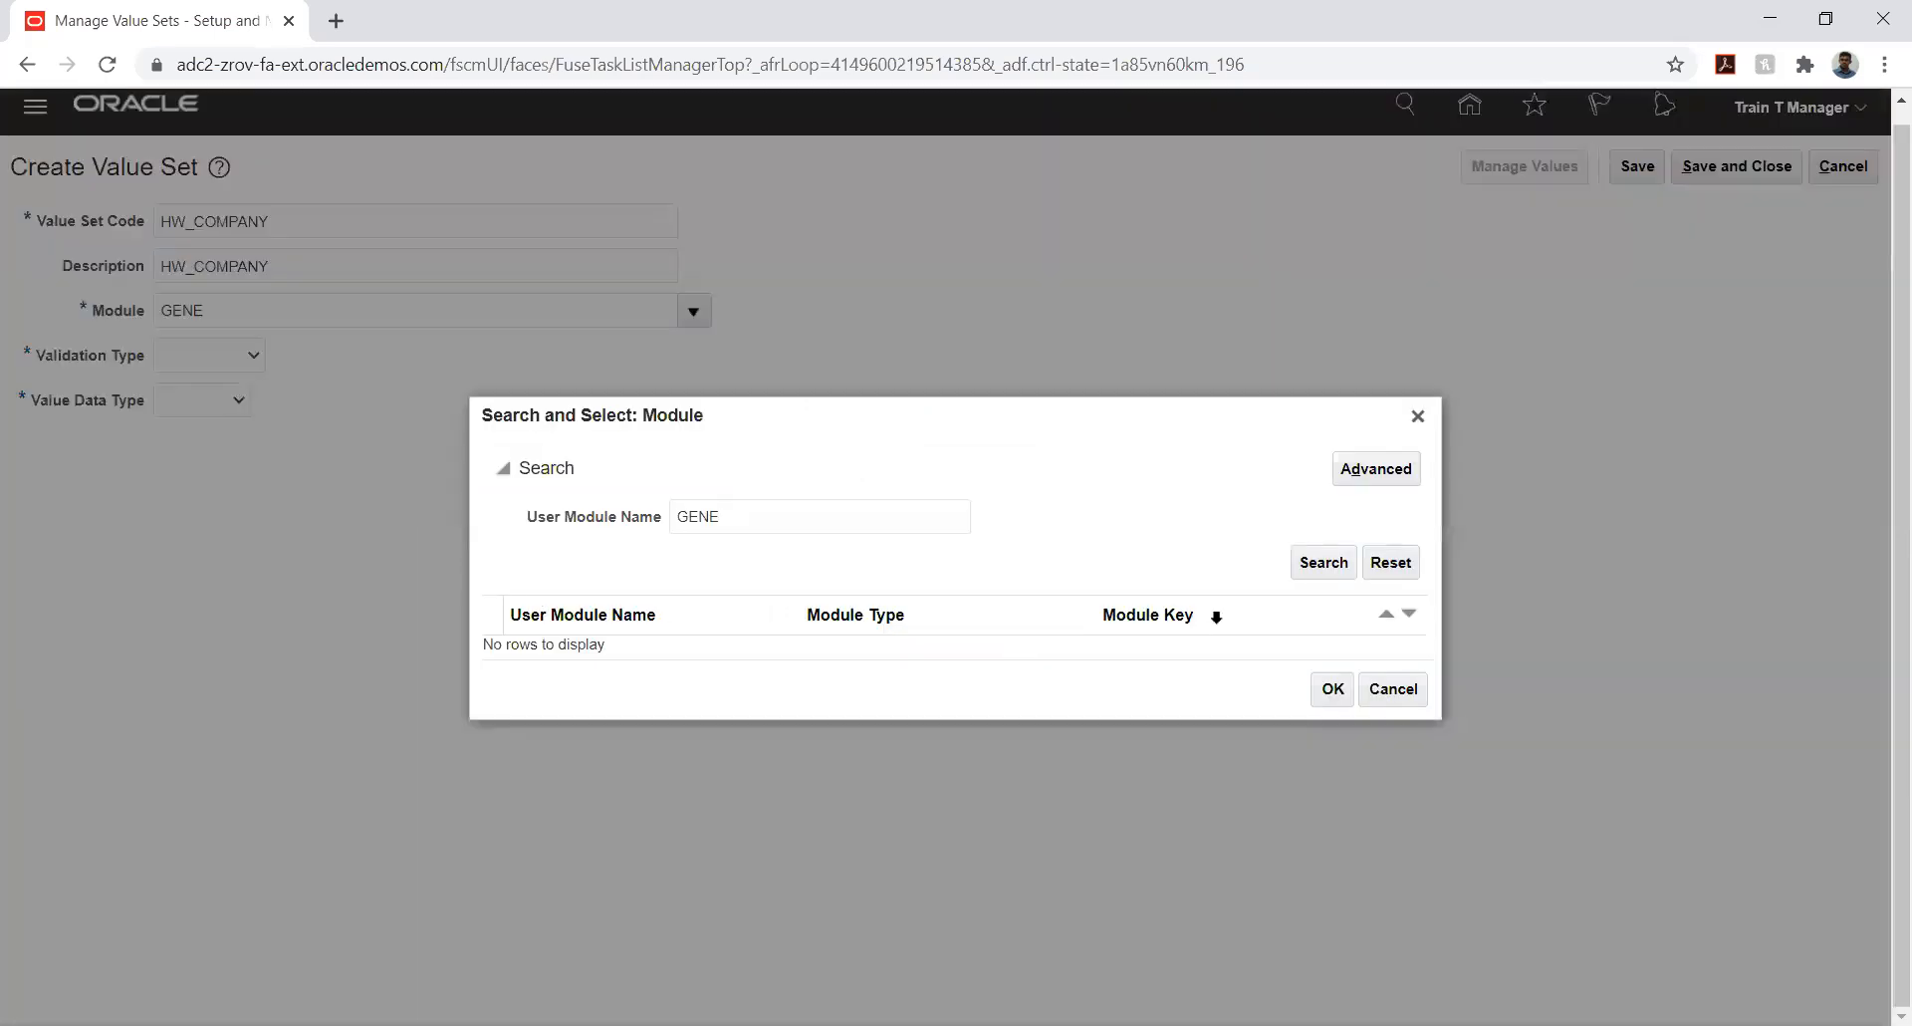
{"action": "left_click", "coordinate": [1344, 573]}
{"action": "left_click", "coordinate": [742, 603]}
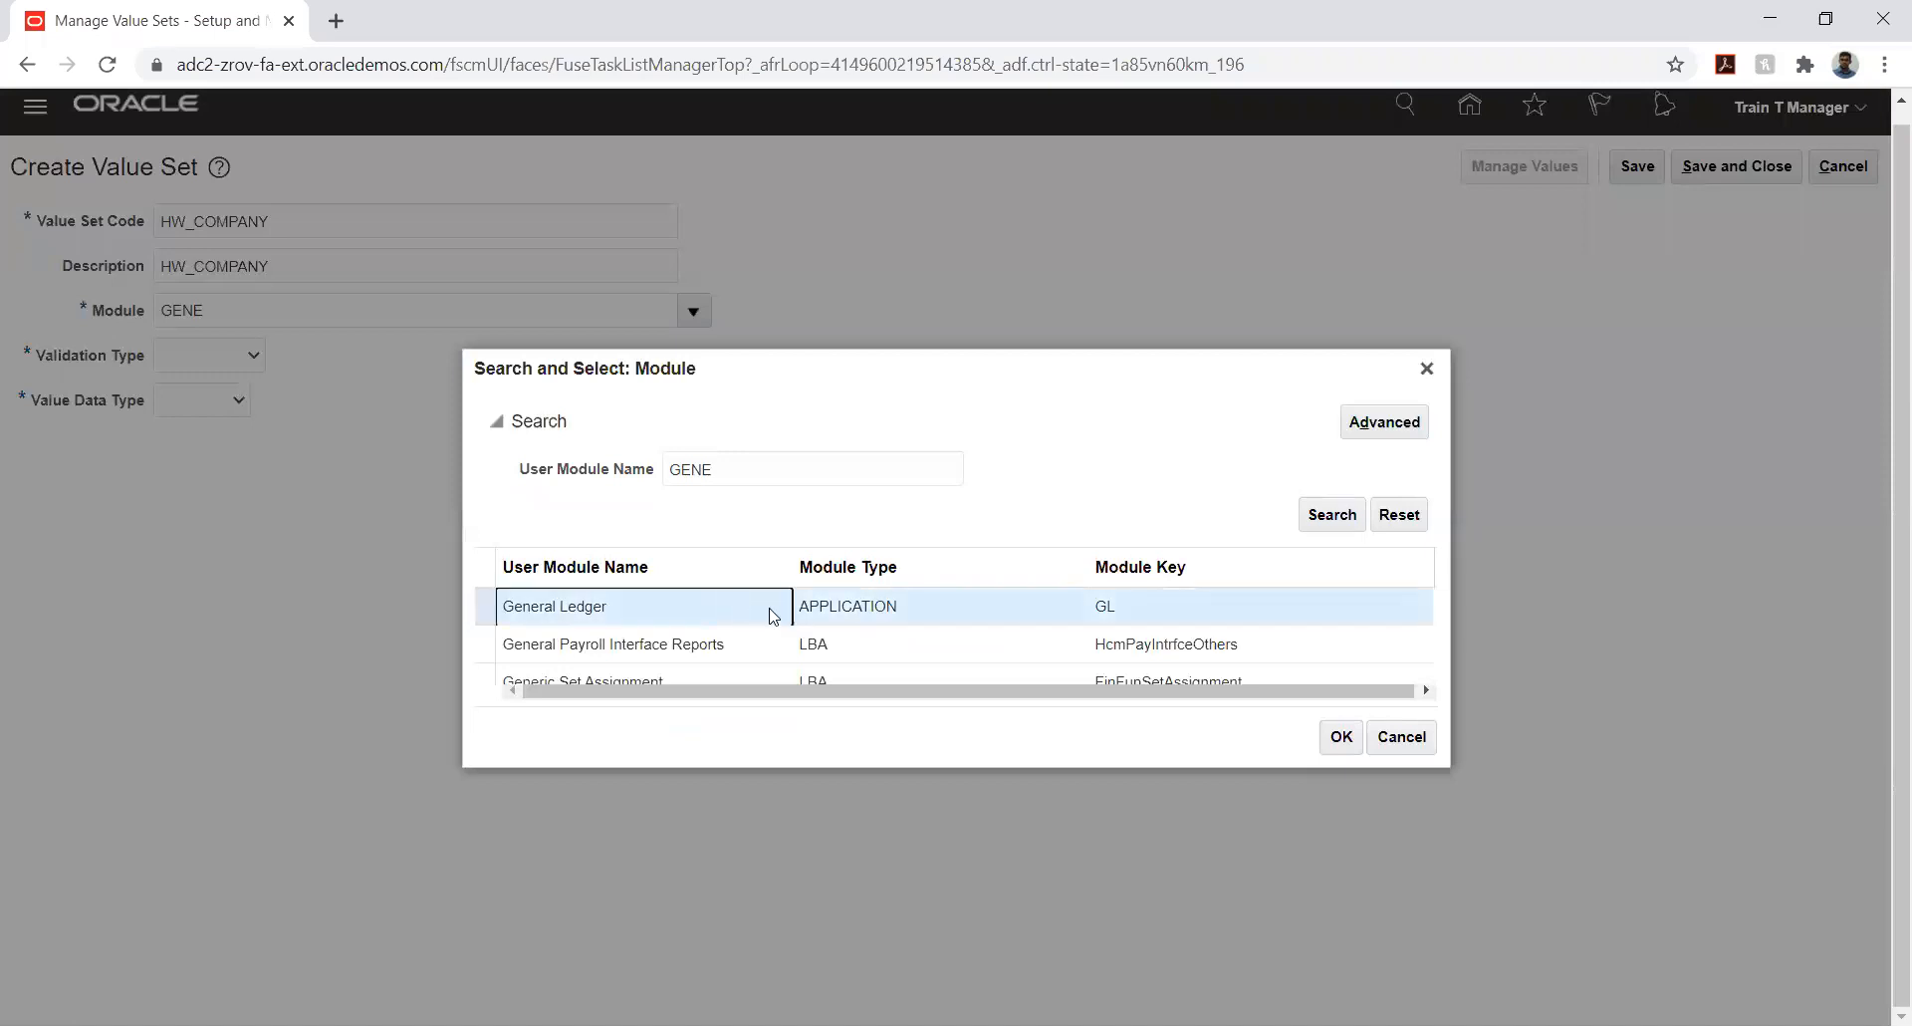
{"action": "left_click", "coordinate": [1339, 742]}
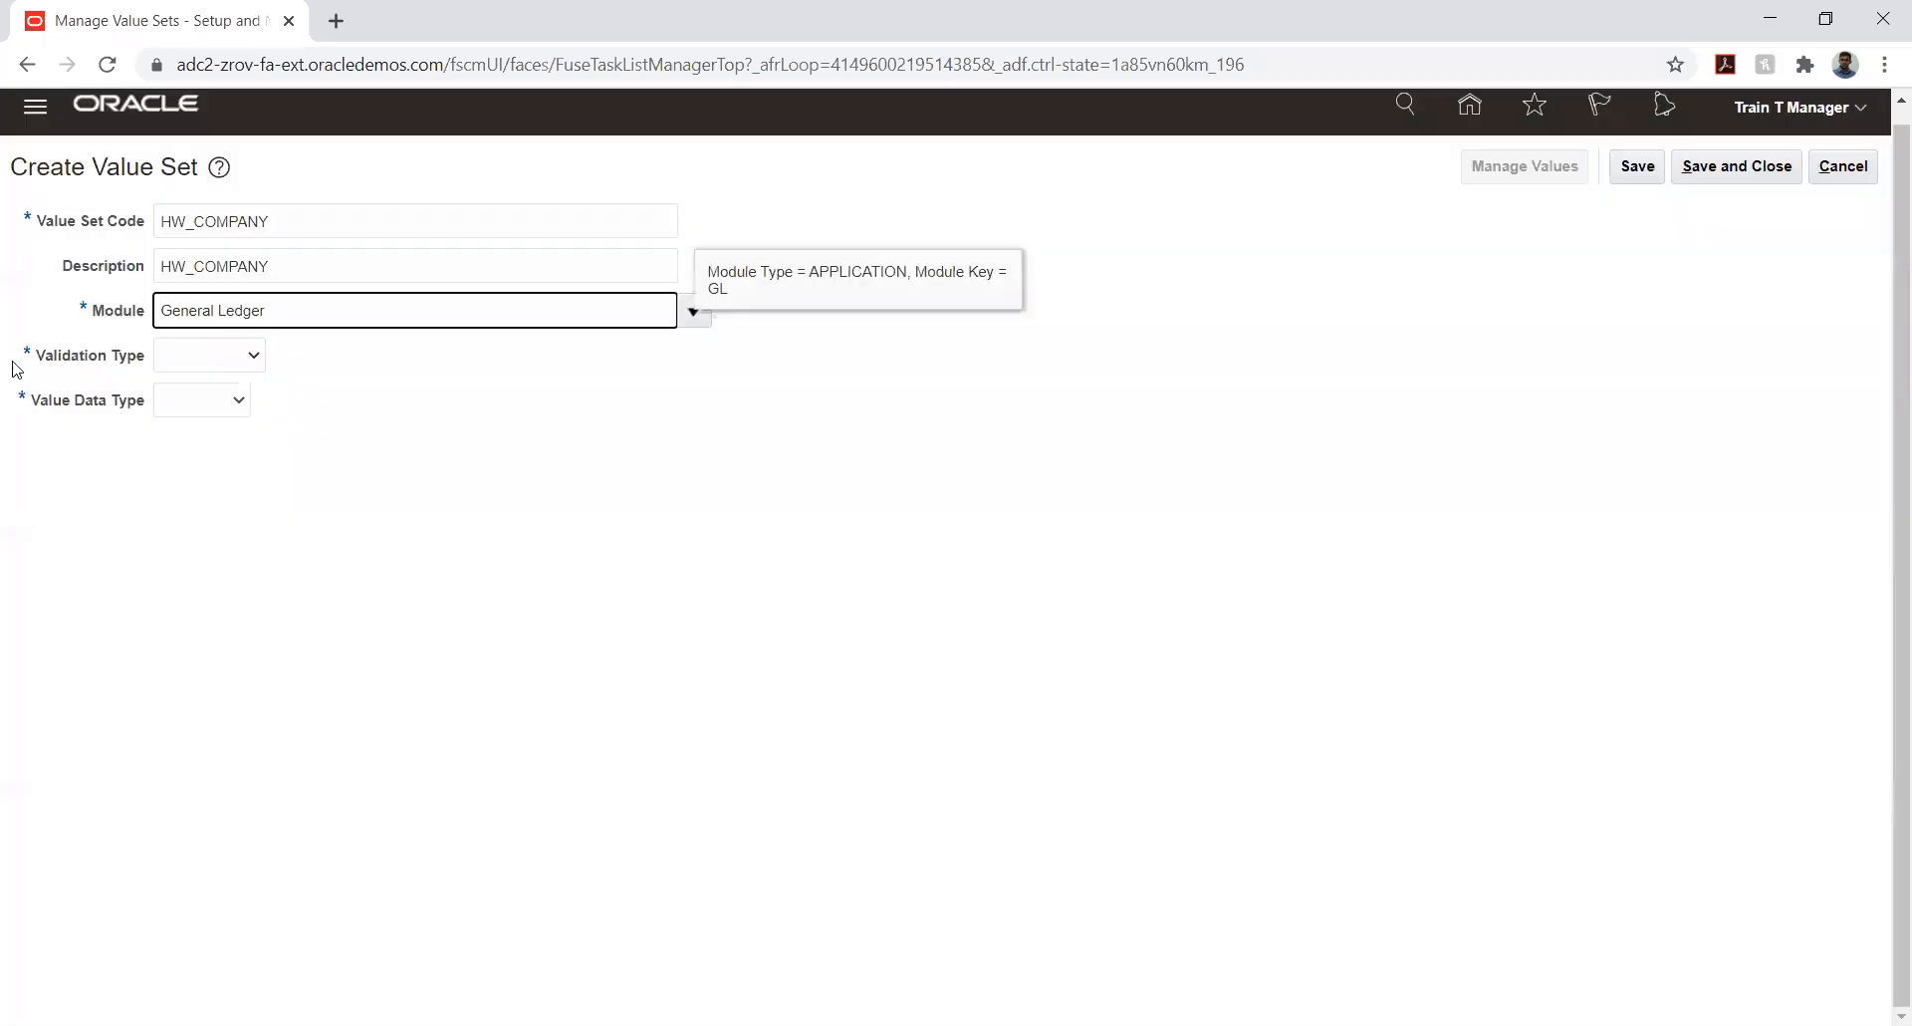
- Set the validation type to Independent and the value data type to Character, and review the available validation types
{"action": "left_click", "coordinate": [207, 358]}
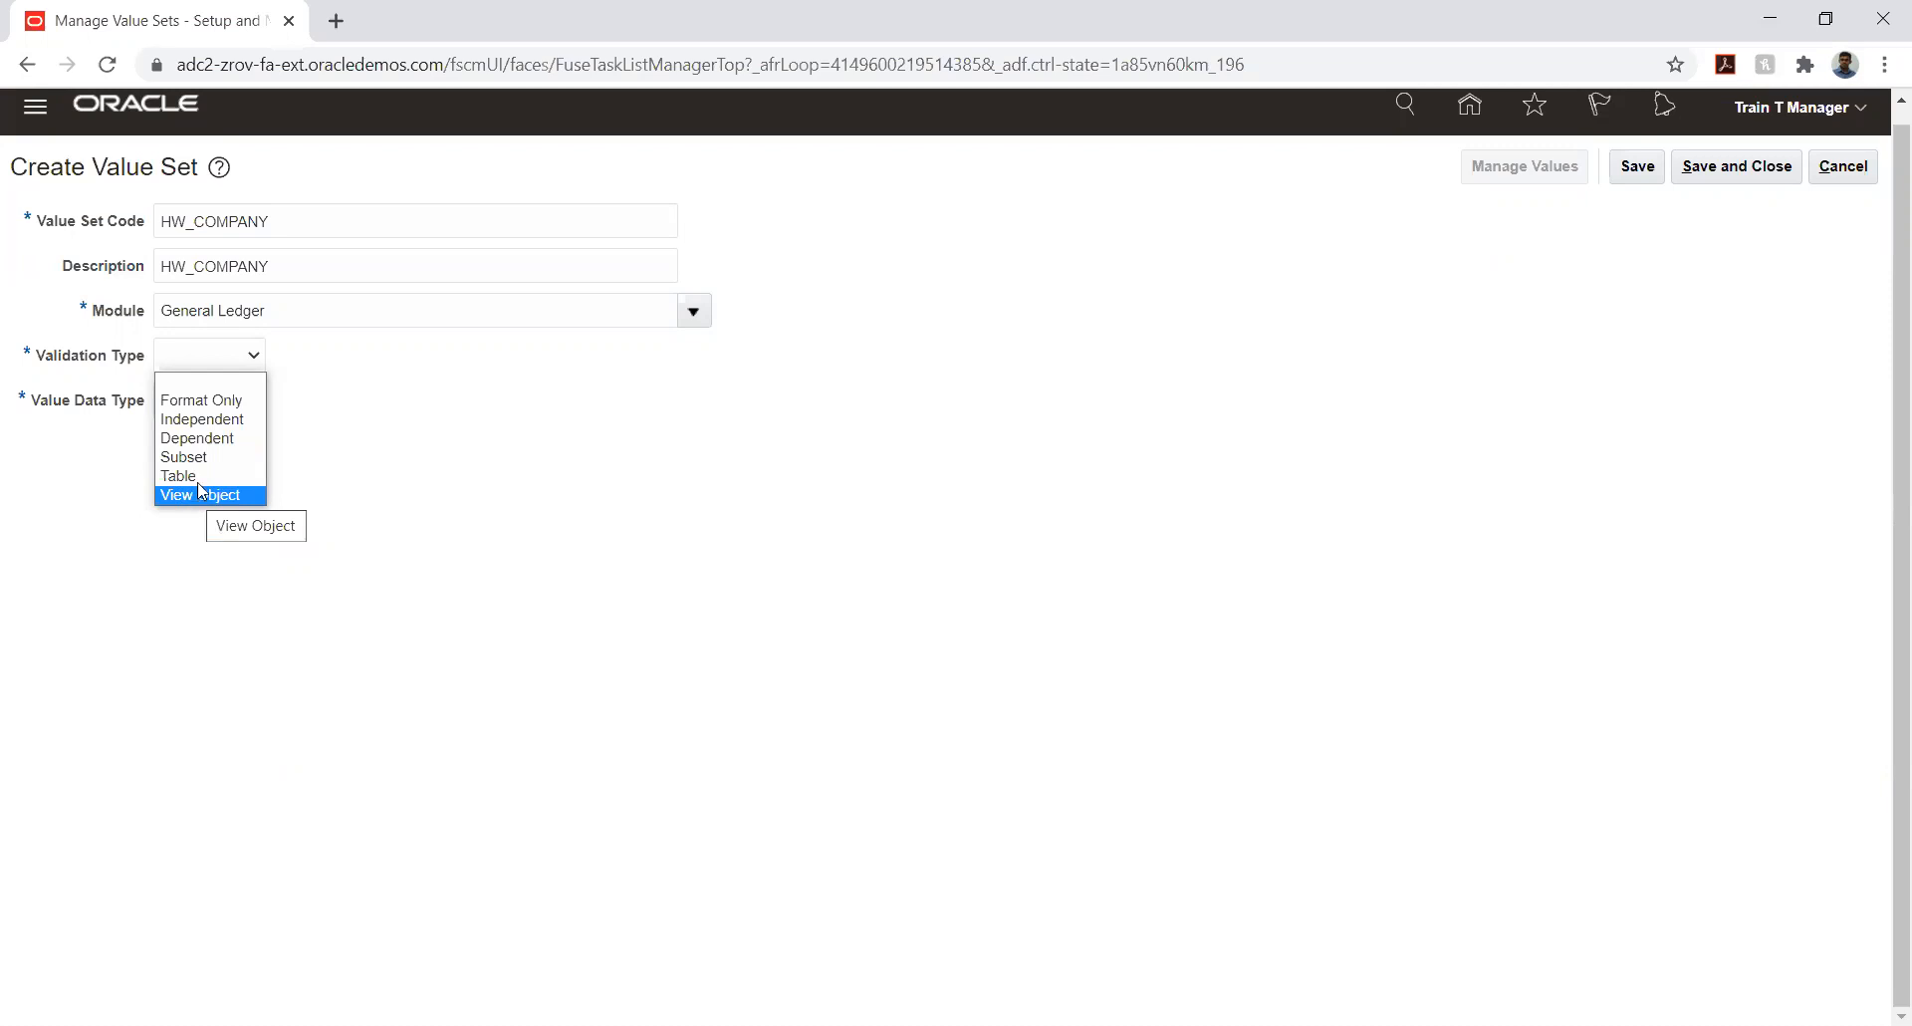
{"action": "left_click", "coordinate": [221, 419]}
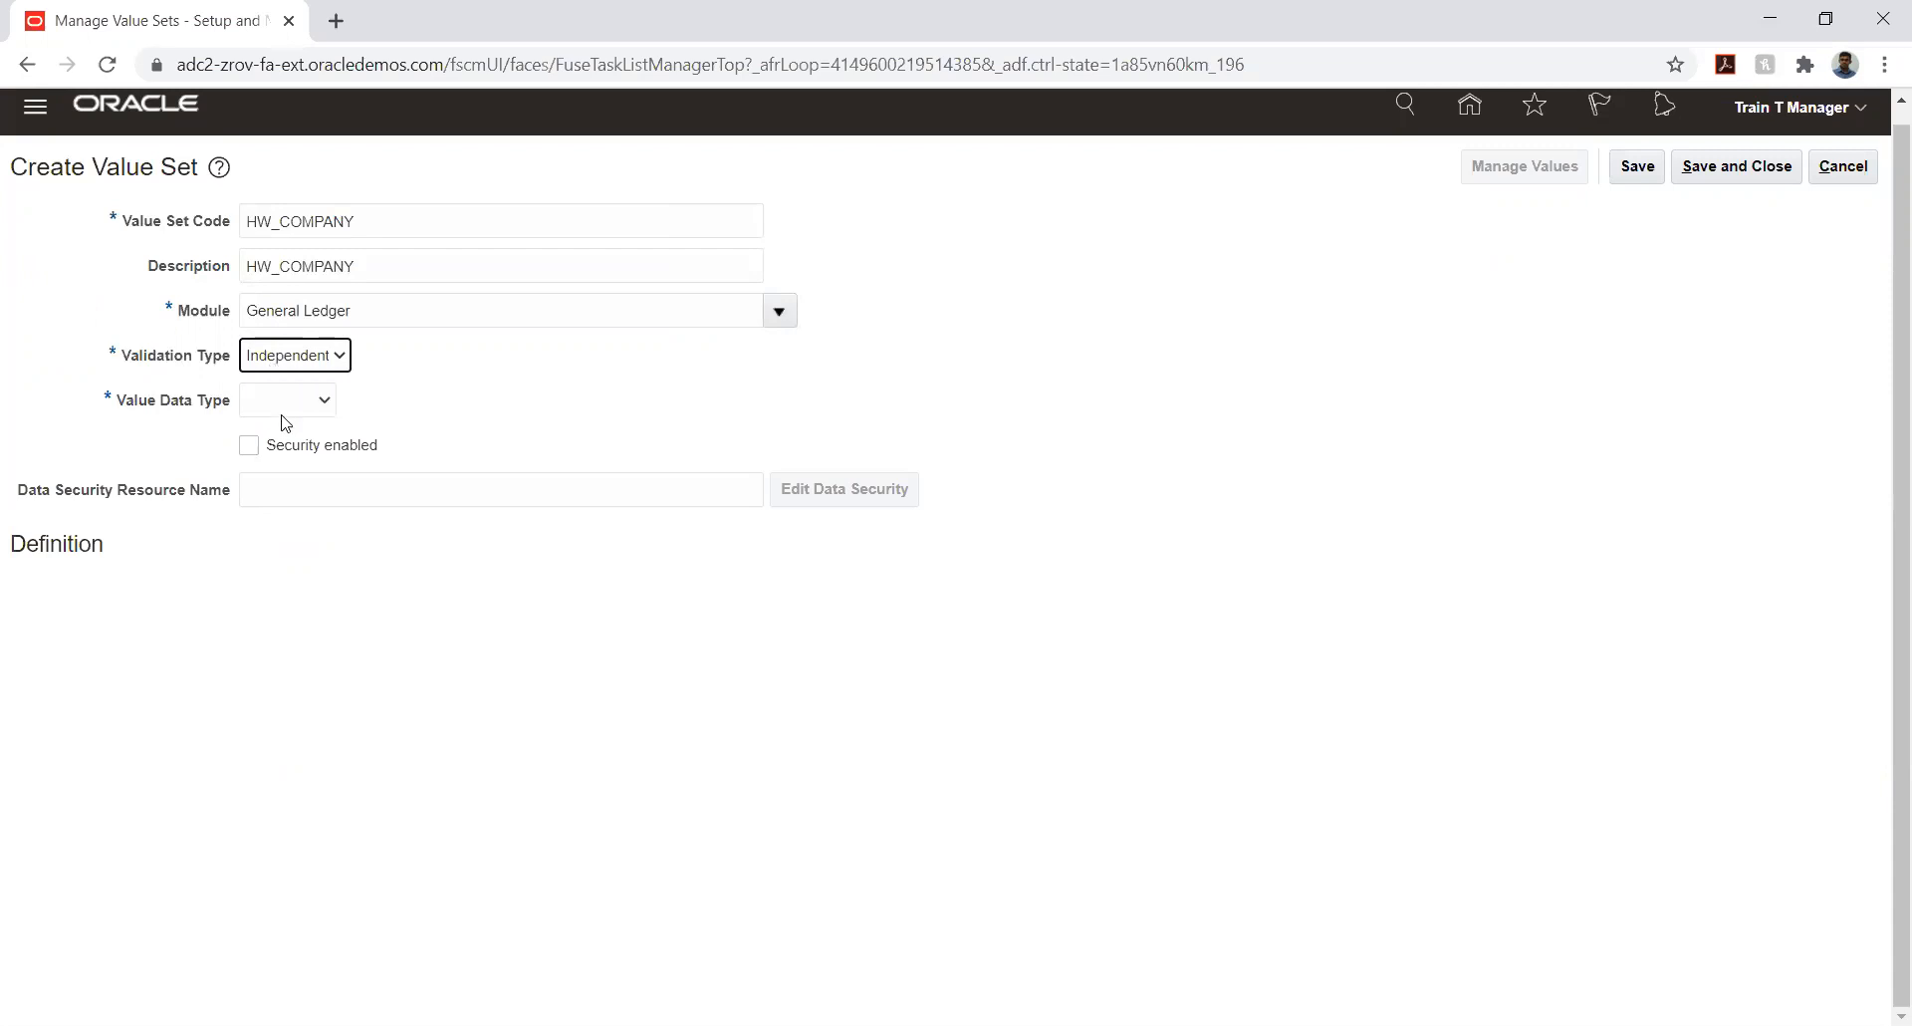
{"action": "left_click", "coordinate": [285, 403]}
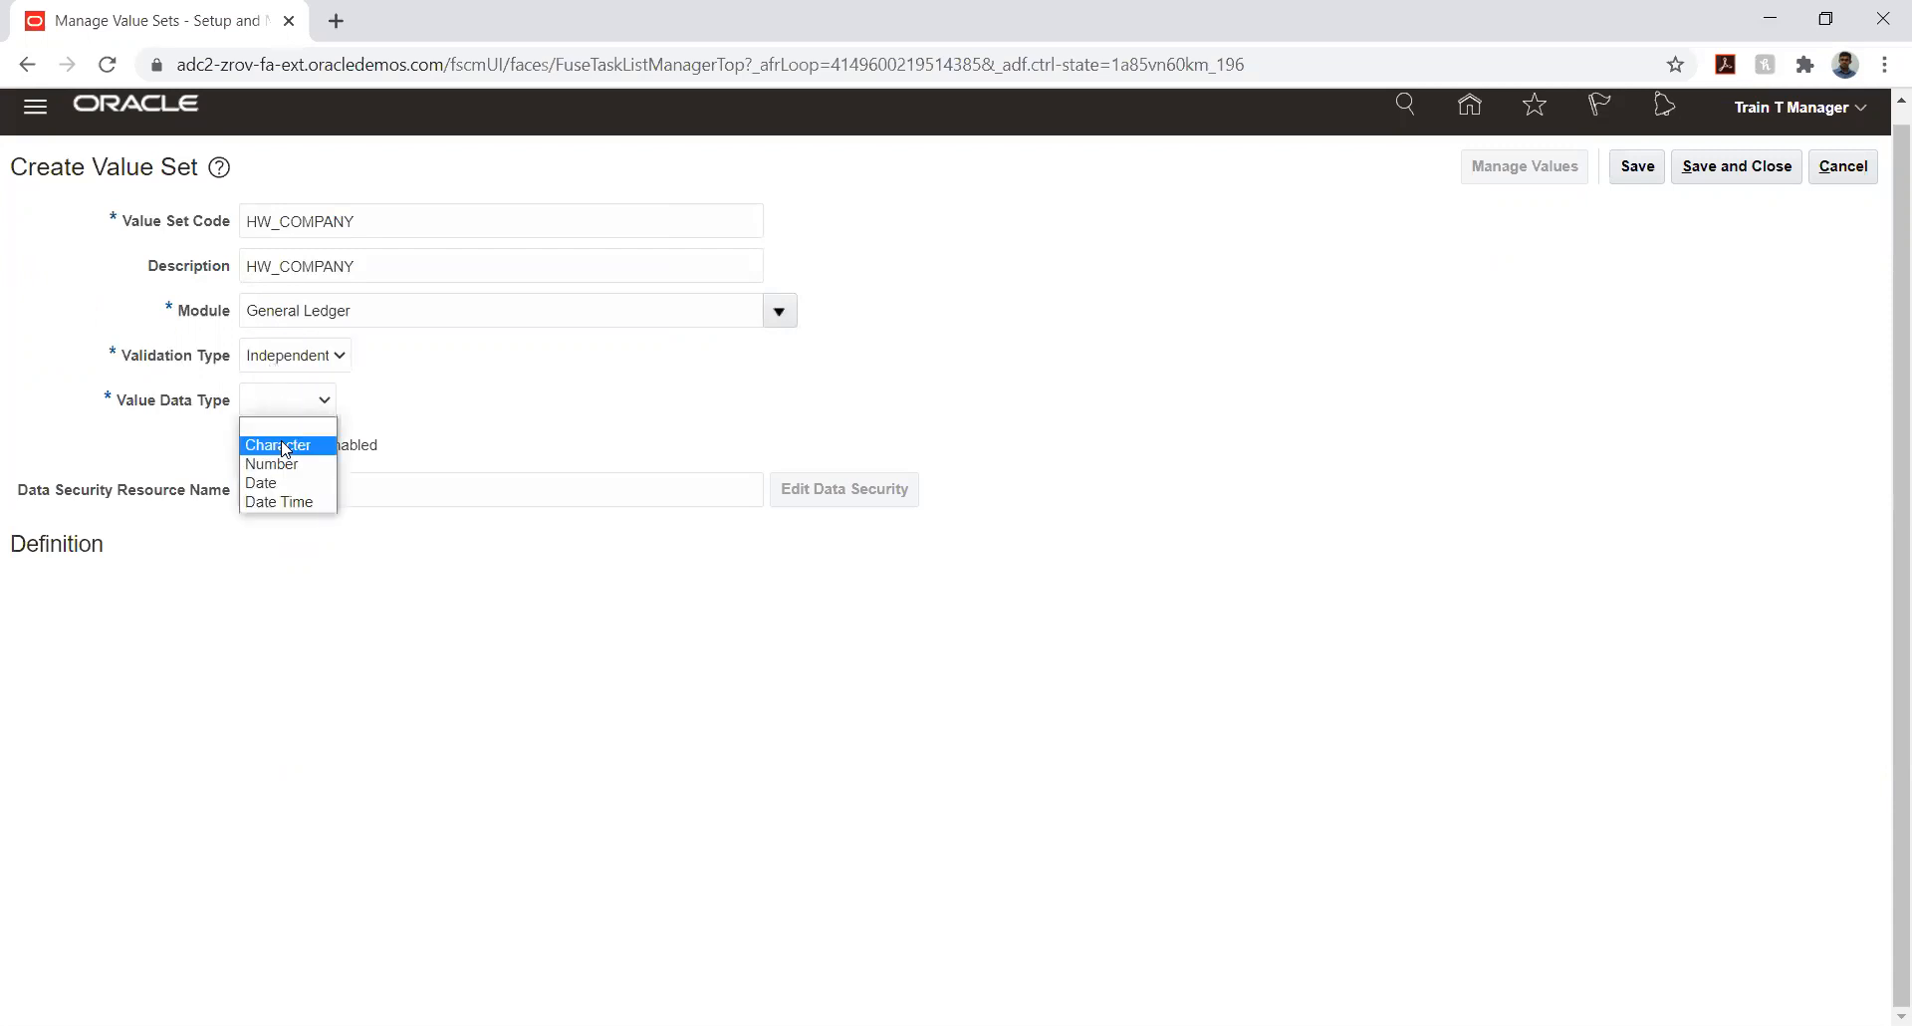
{"action": "left_click", "coordinate": [287, 438]}
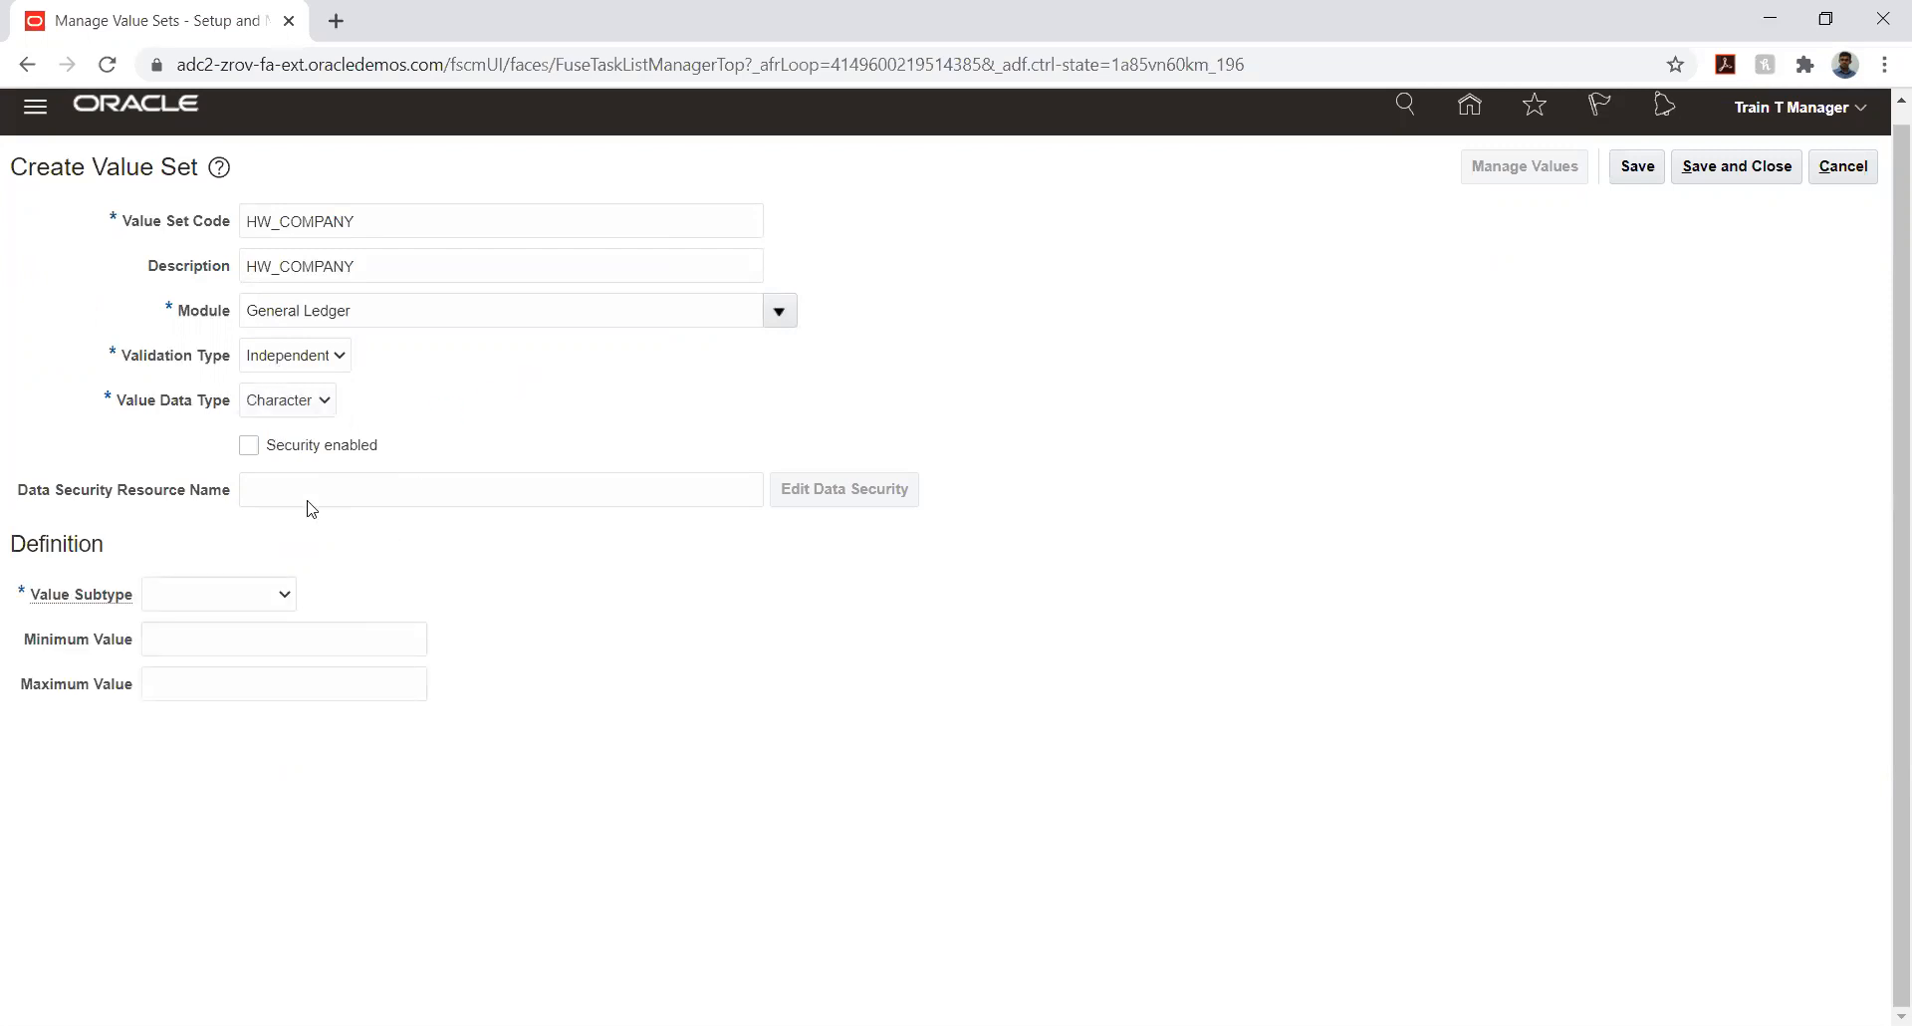
{"action": "left_click", "coordinate": [301, 368]}
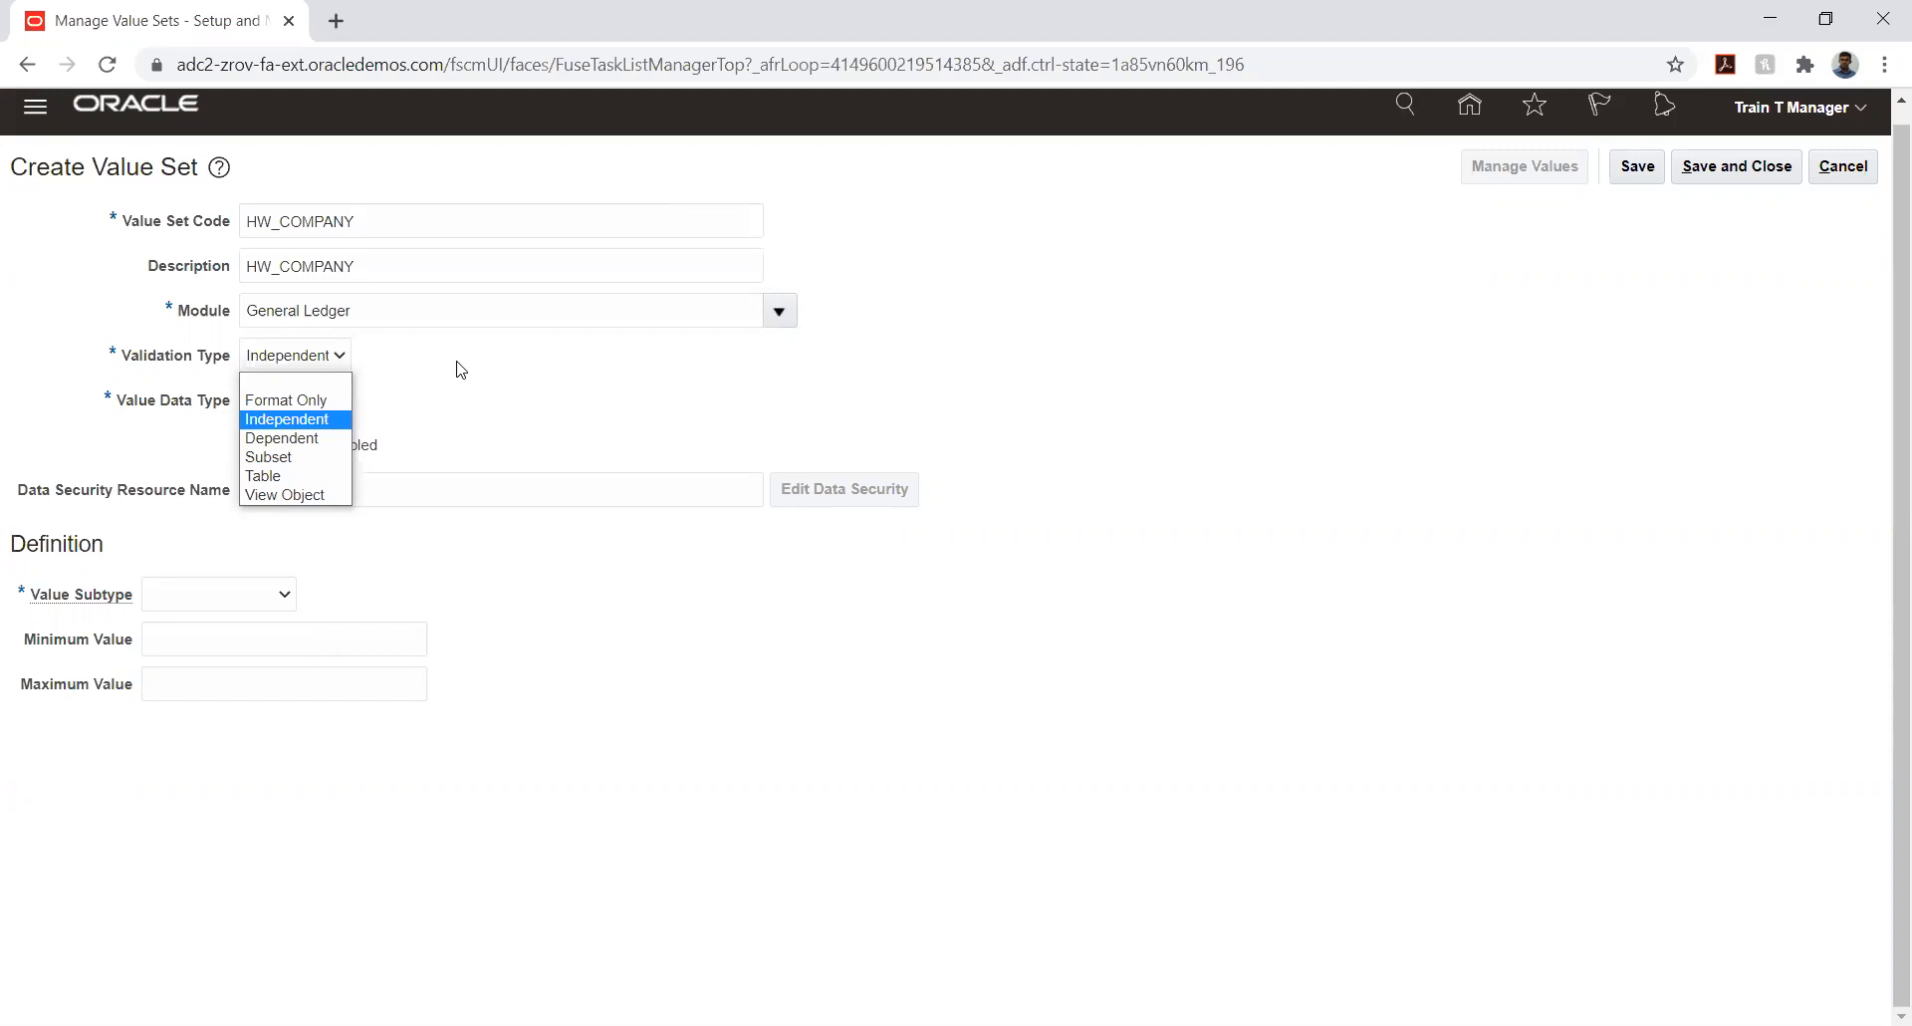
{"action": "left_click", "coordinate": [461, 370]}
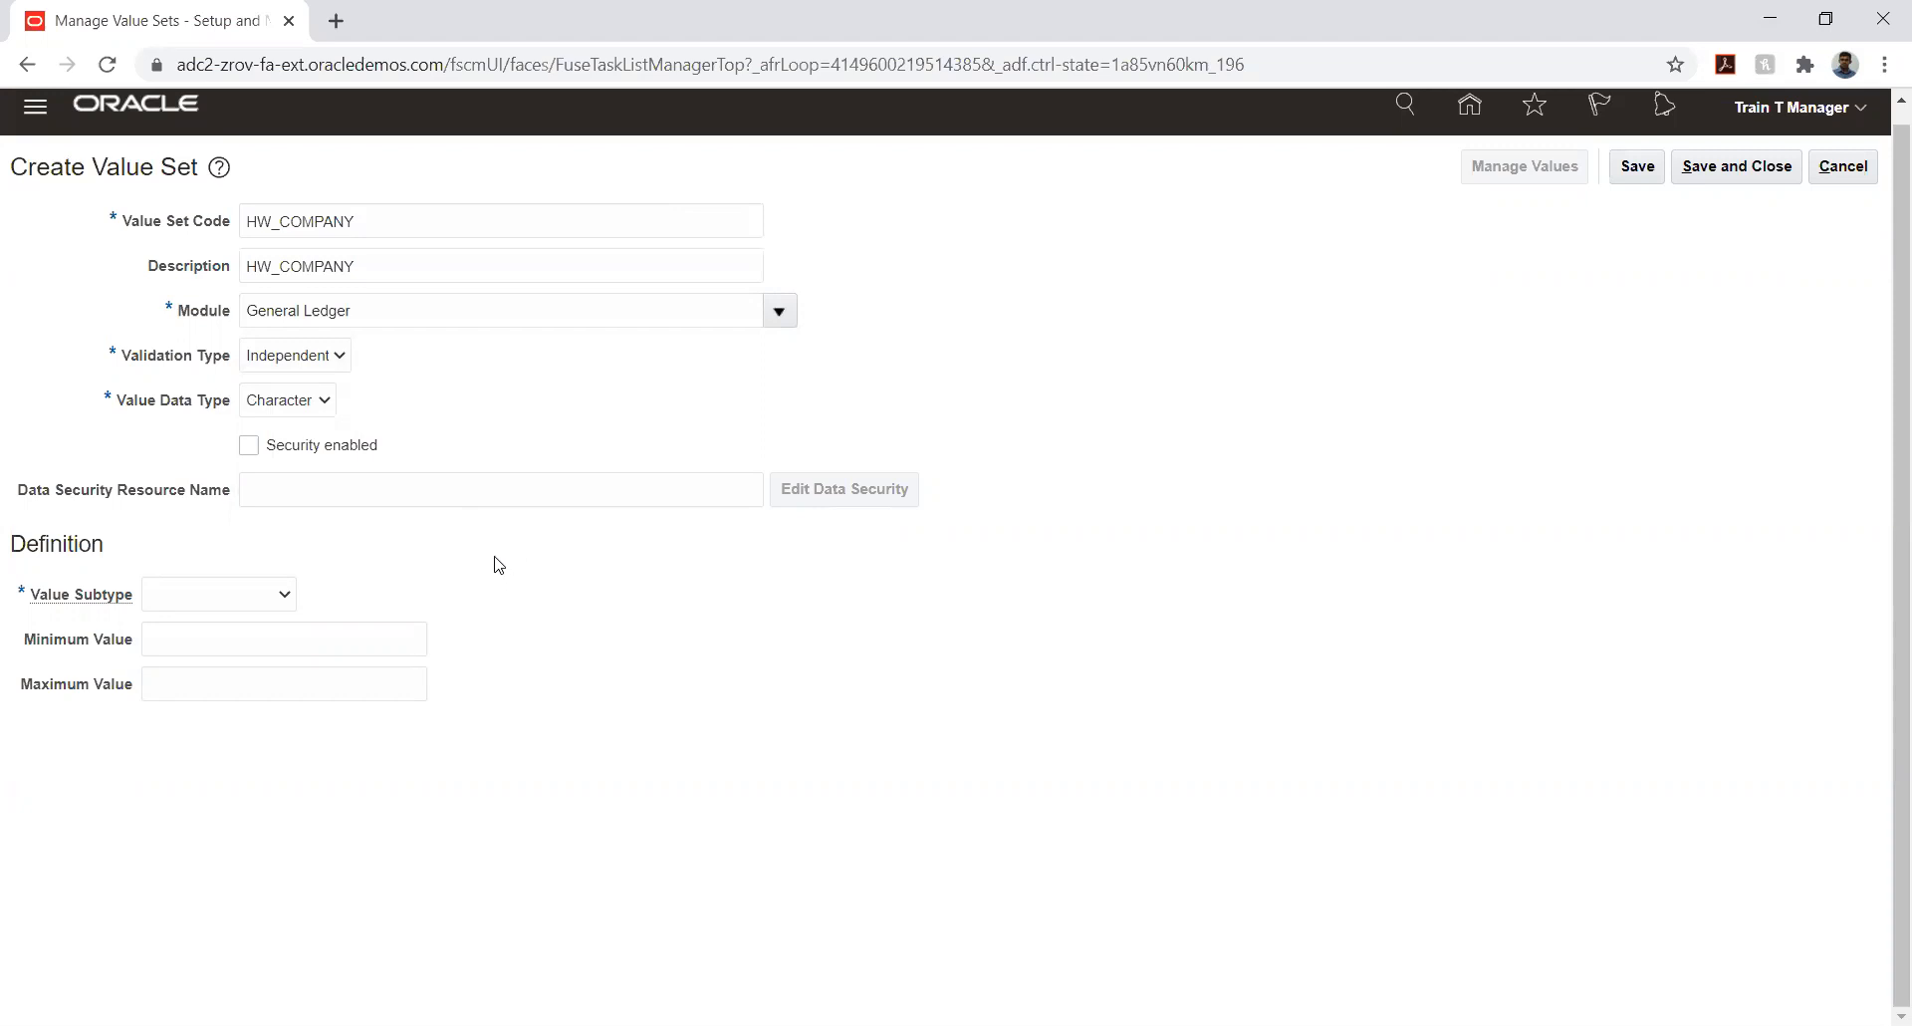
- Define the value subtype as Text with a maximum length of 6 and save the value set
{"action": "left_click", "coordinate": [184, 602]}
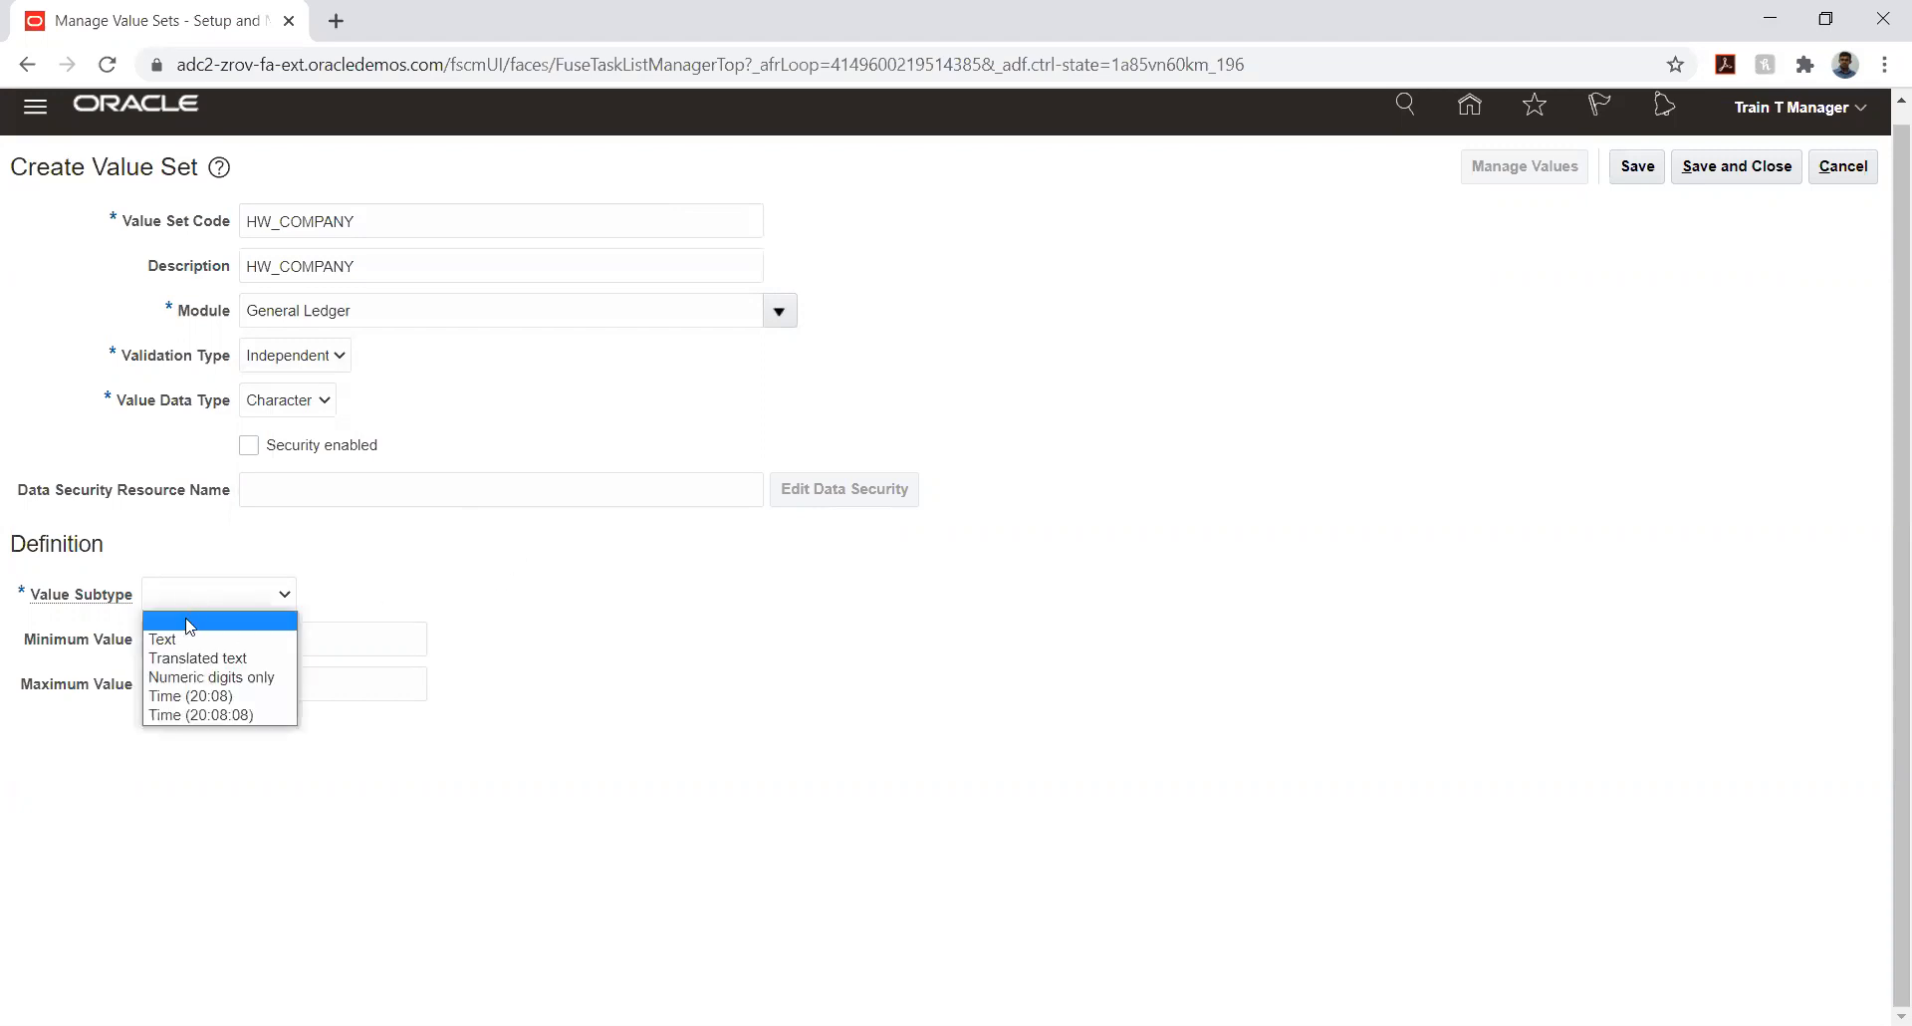
{"action": "left_click", "coordinate": [188, 633]}
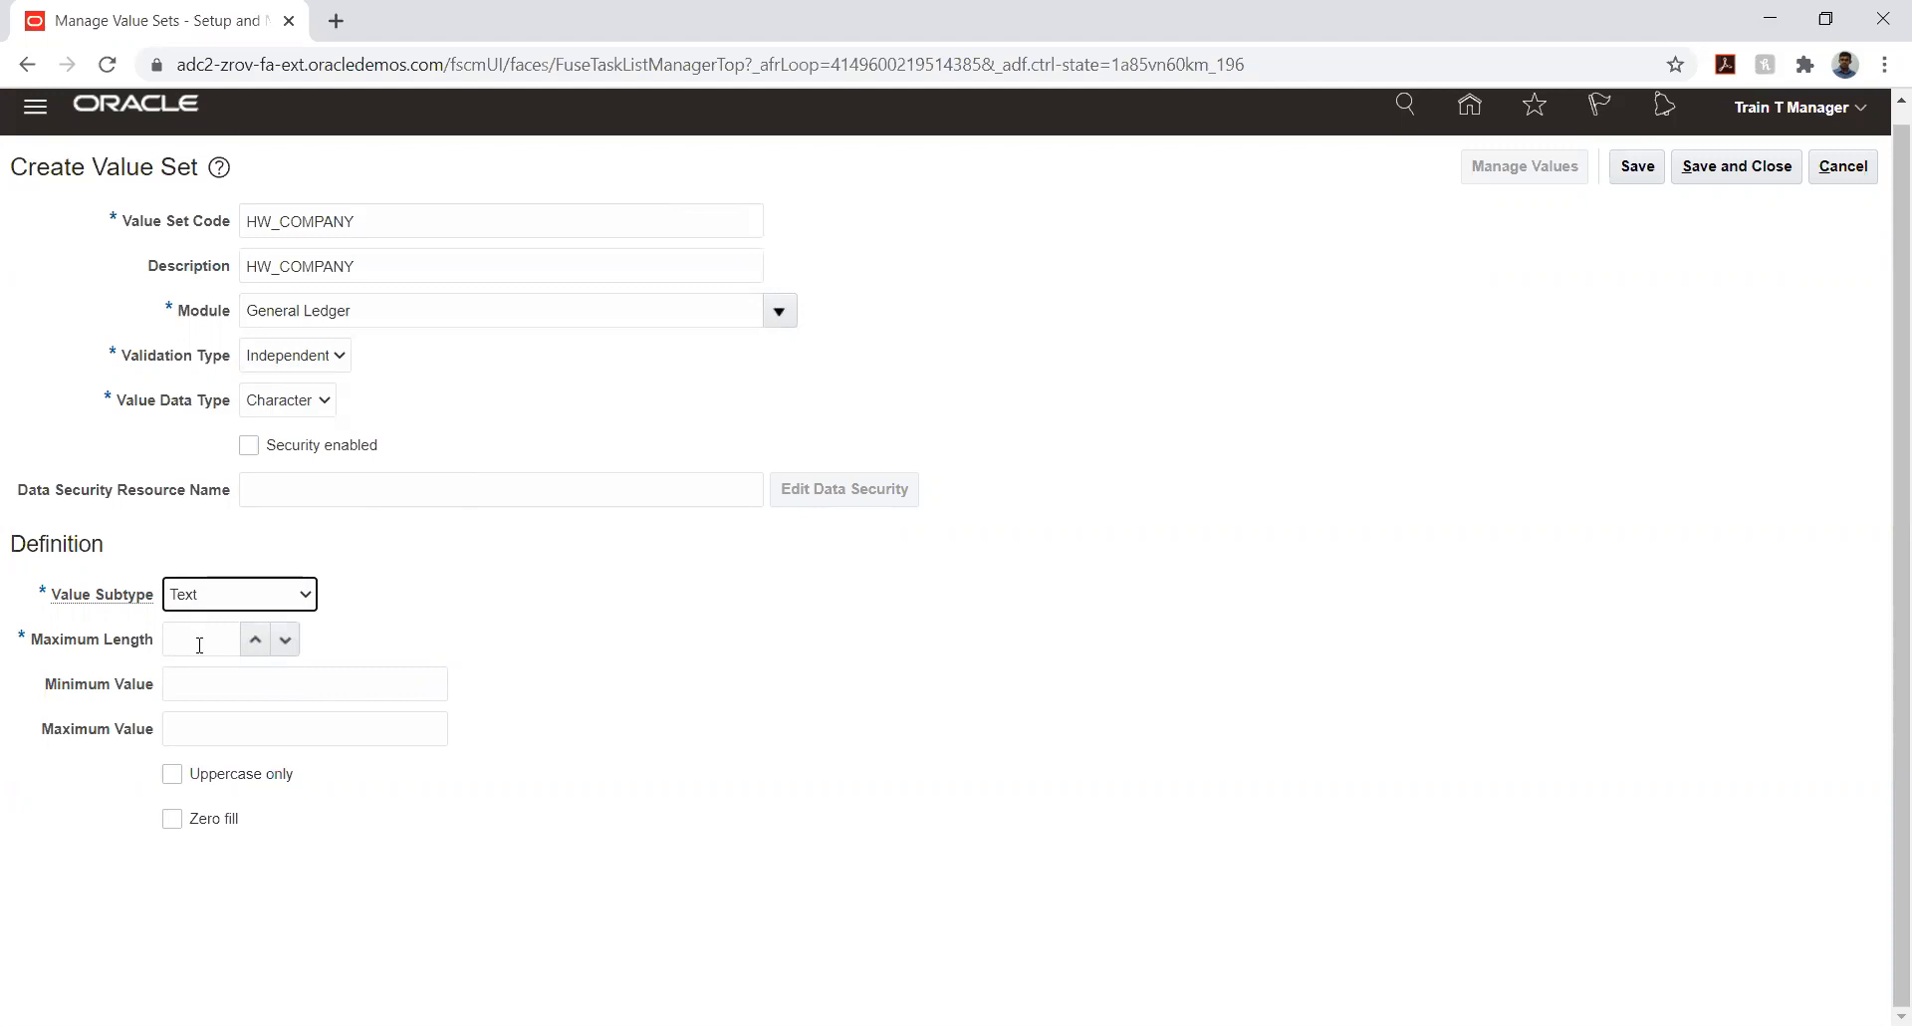
{"action": "left_click", "coordinate": [198, 641]}
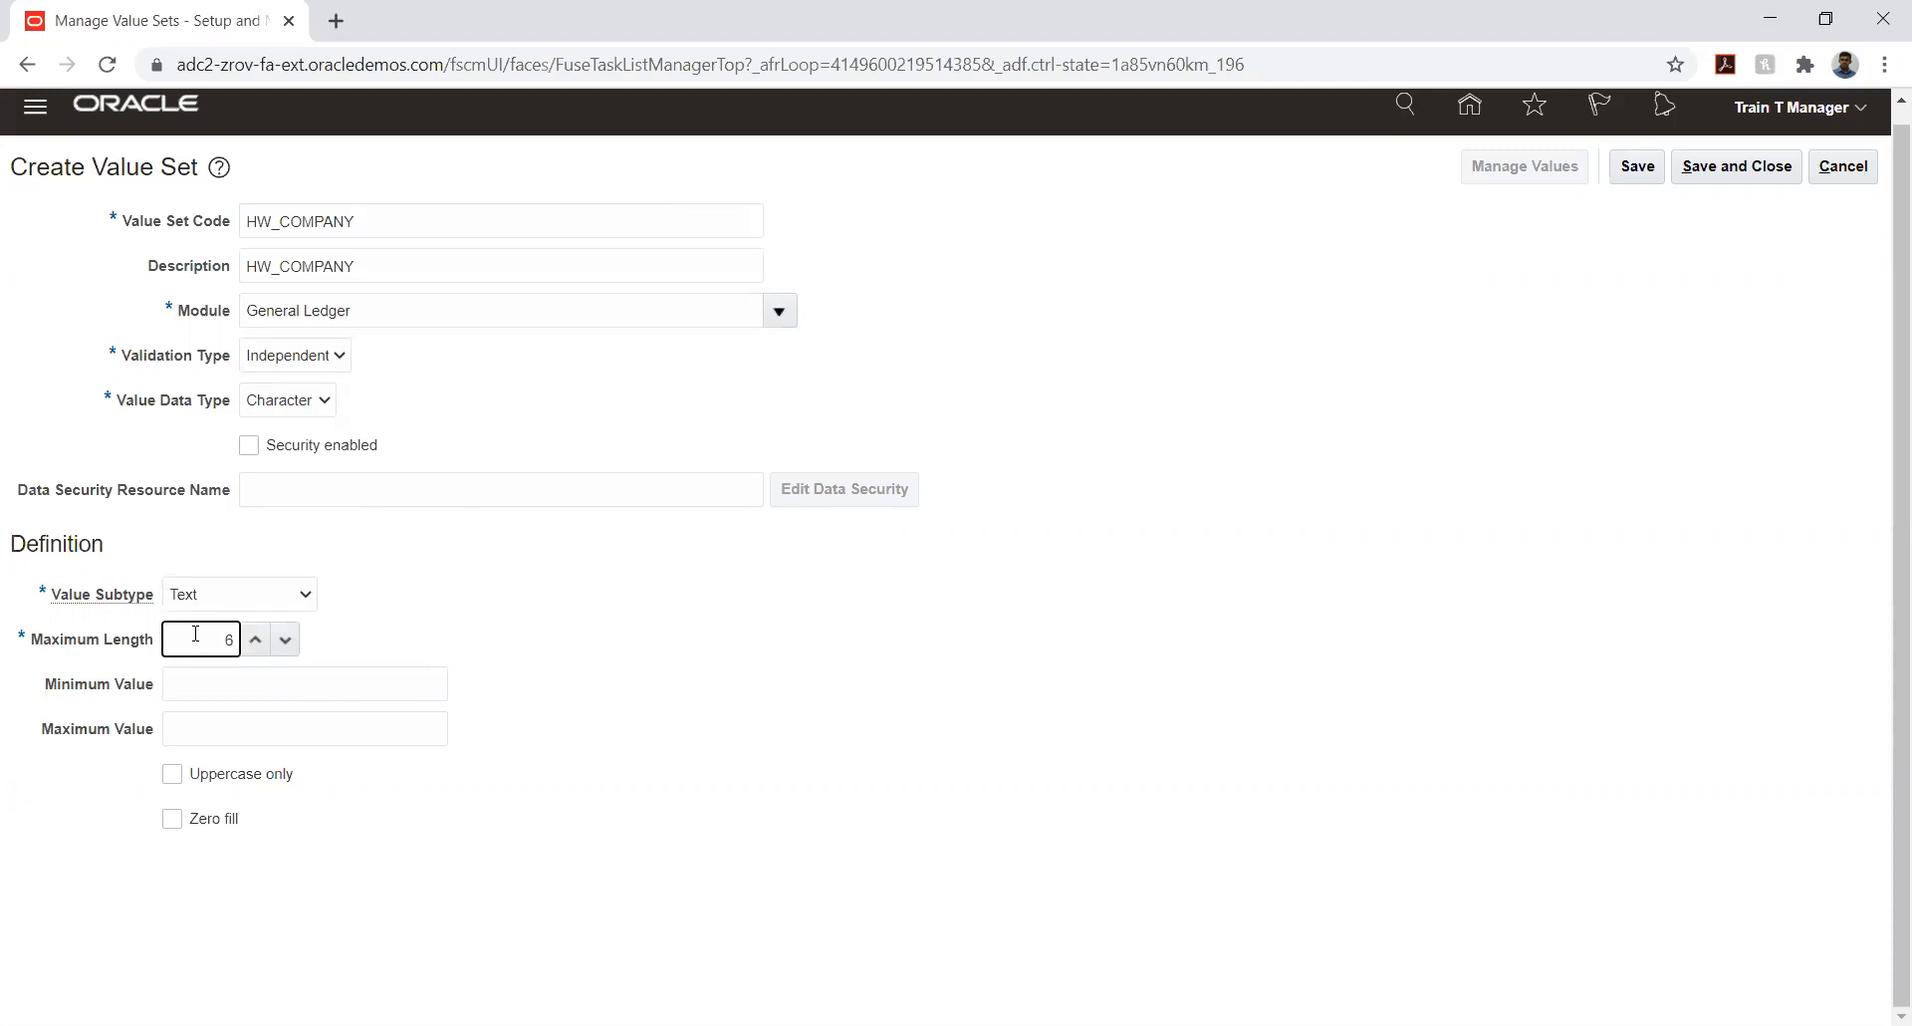
{"action": "left_click", "coordinate": [705, 649]}
{"action": "left_click", "coordinate": [1633, 175]}
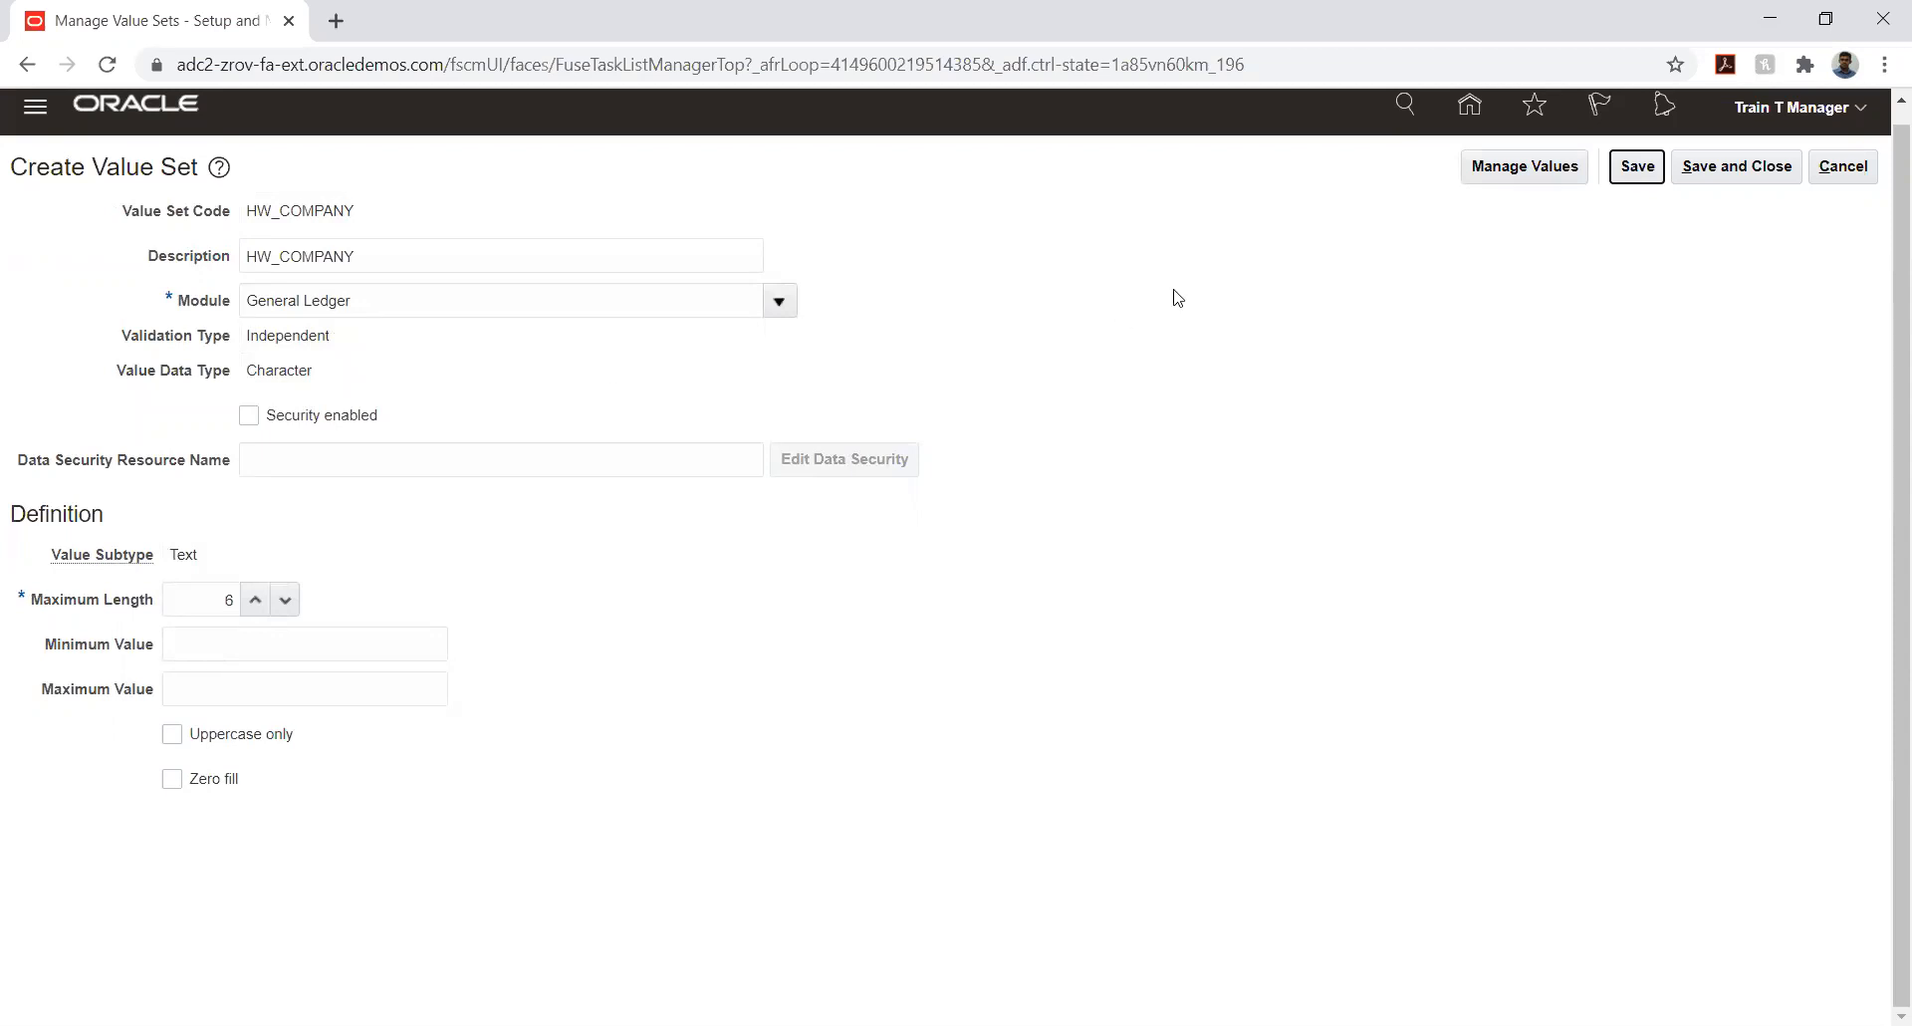
- Close the saved value set and start a new one with code HW_LOCATION and description HW_COMPANY
{"action": "left_click", "coordinate": [1699, 176]}
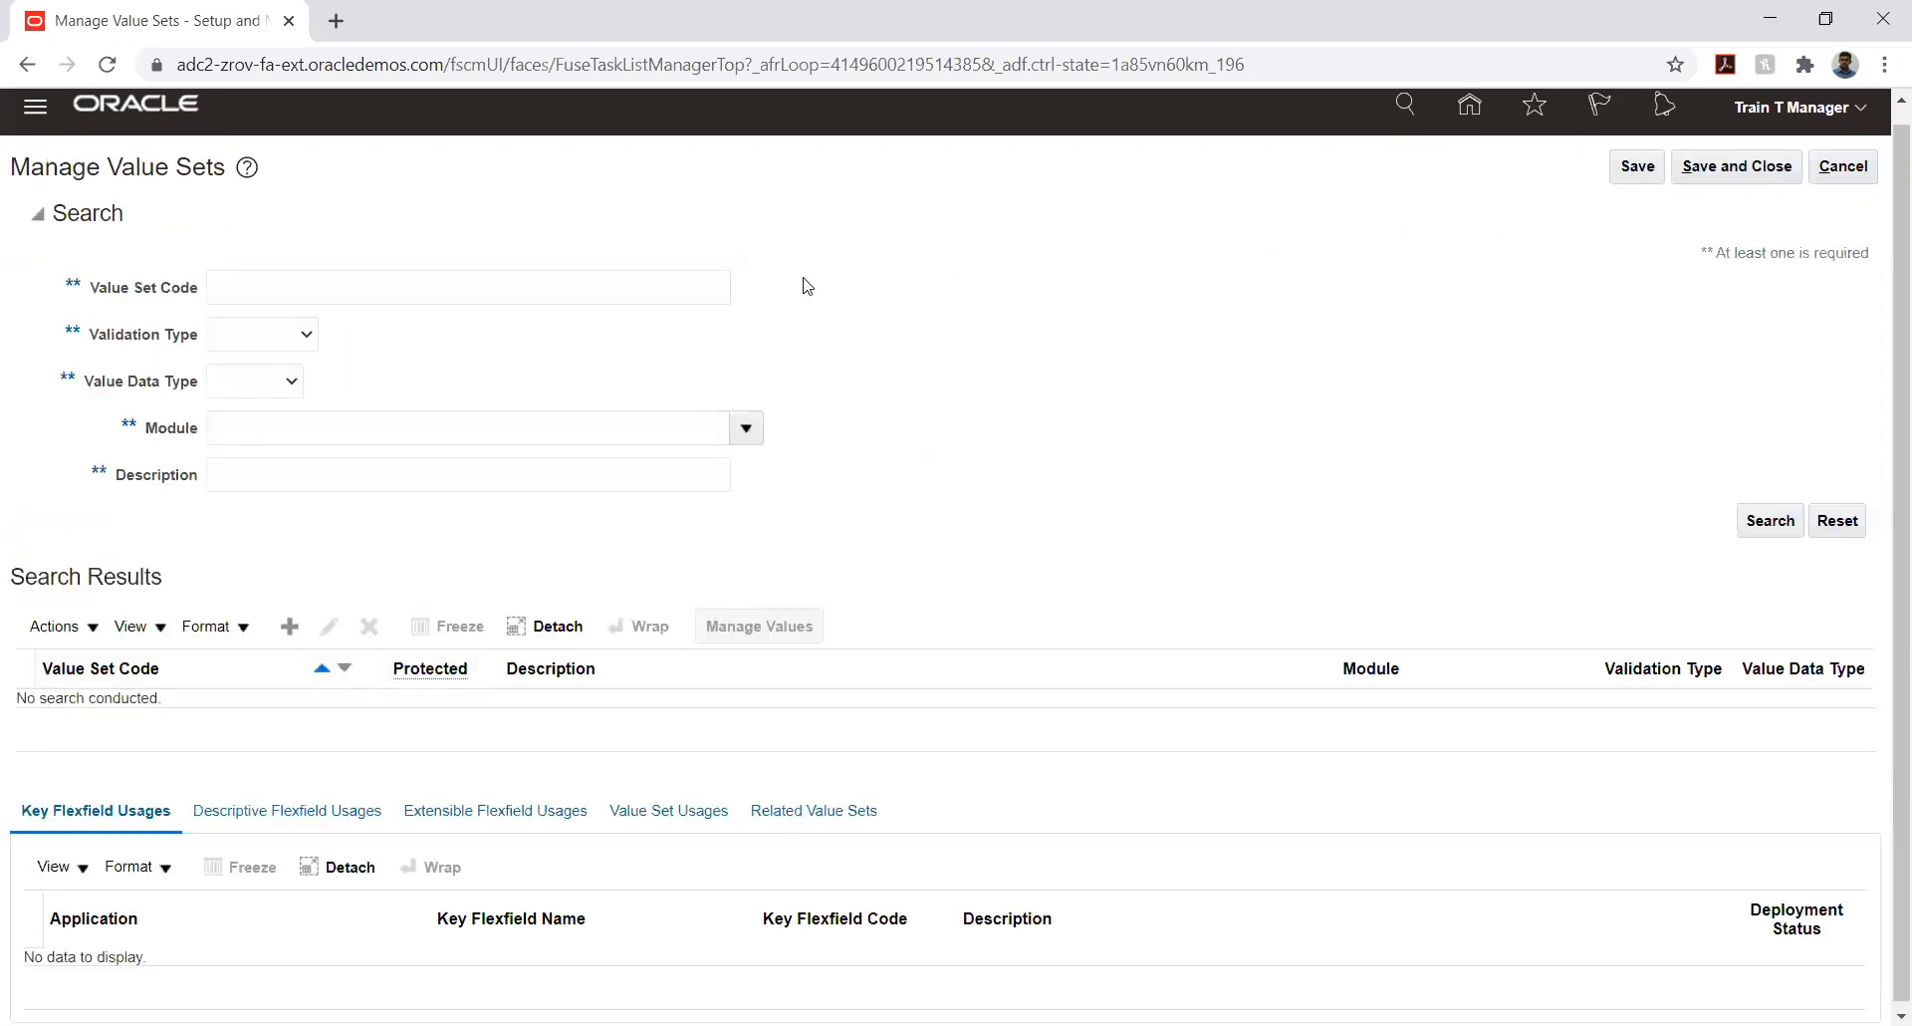
{"action": "left_click", "coordinate": [289, 630]}
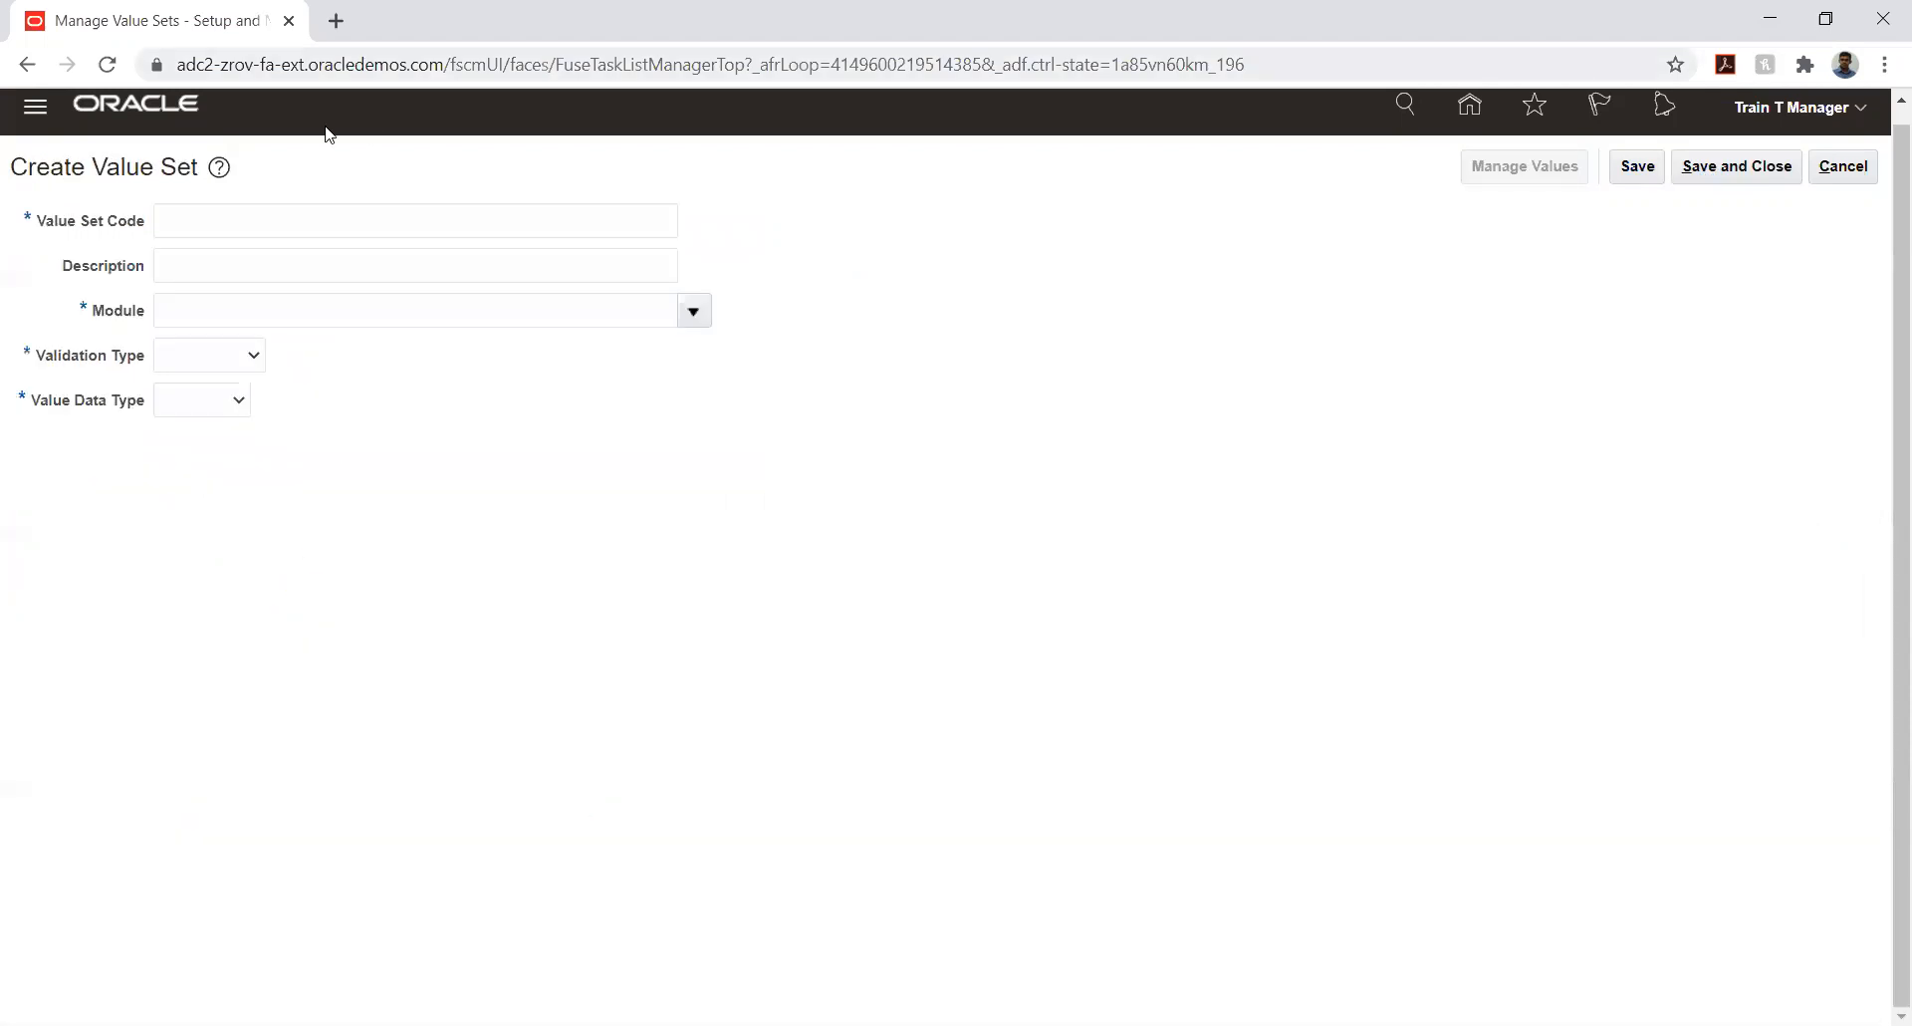
{"action": "left_click", "coordinate": [311, 222]}
{"action": "type", "text": "HW_COMPANY"}
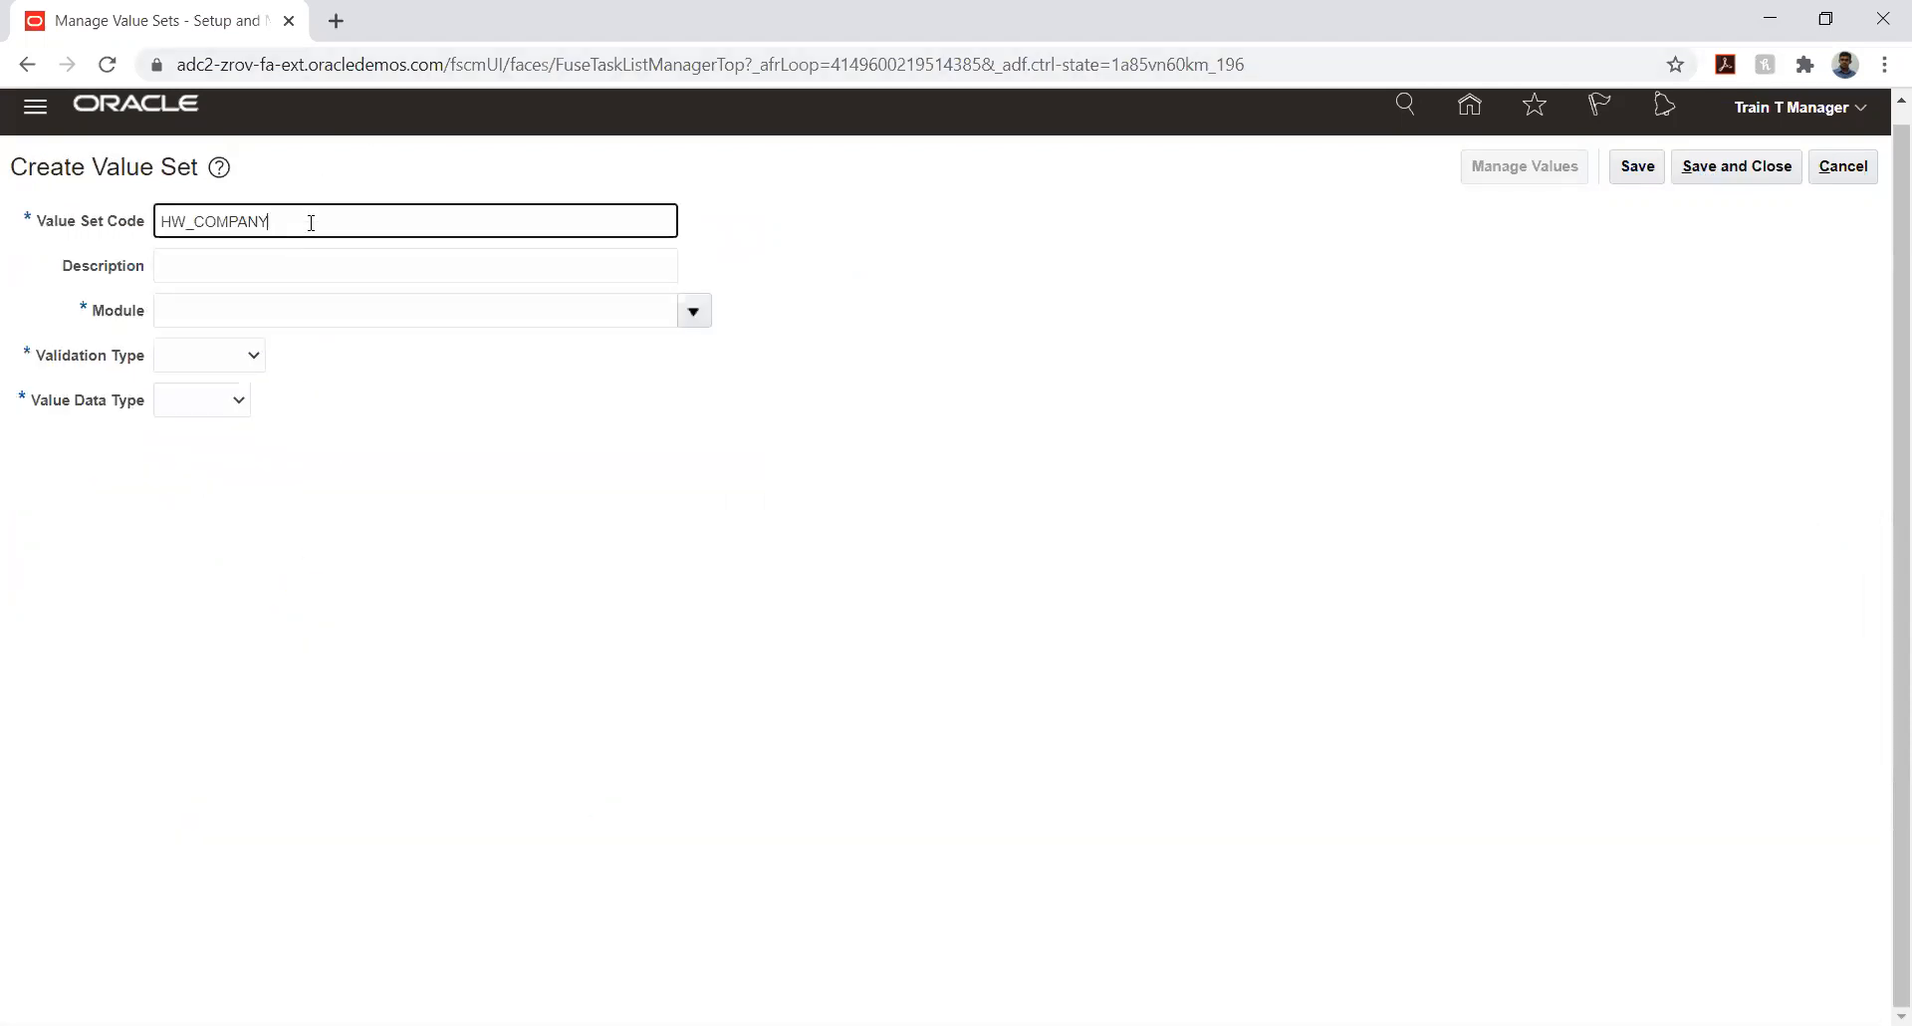
{"action": "key", "text": "BackSpace"}
{"action": "key", "text": "BackSpace"}
{"action": "key", "text": "BackSpace"}
{"action": "key", "text": "BackSpace"}
{"action": "key", "text": "BackSpace"}
{"action": "key", "text": "BackSpace"}
{"action": "key", "text": "BackSpace"}
{"action": "type", "text": "LOCATION"}
{"action": "key", "text": "Tab"}
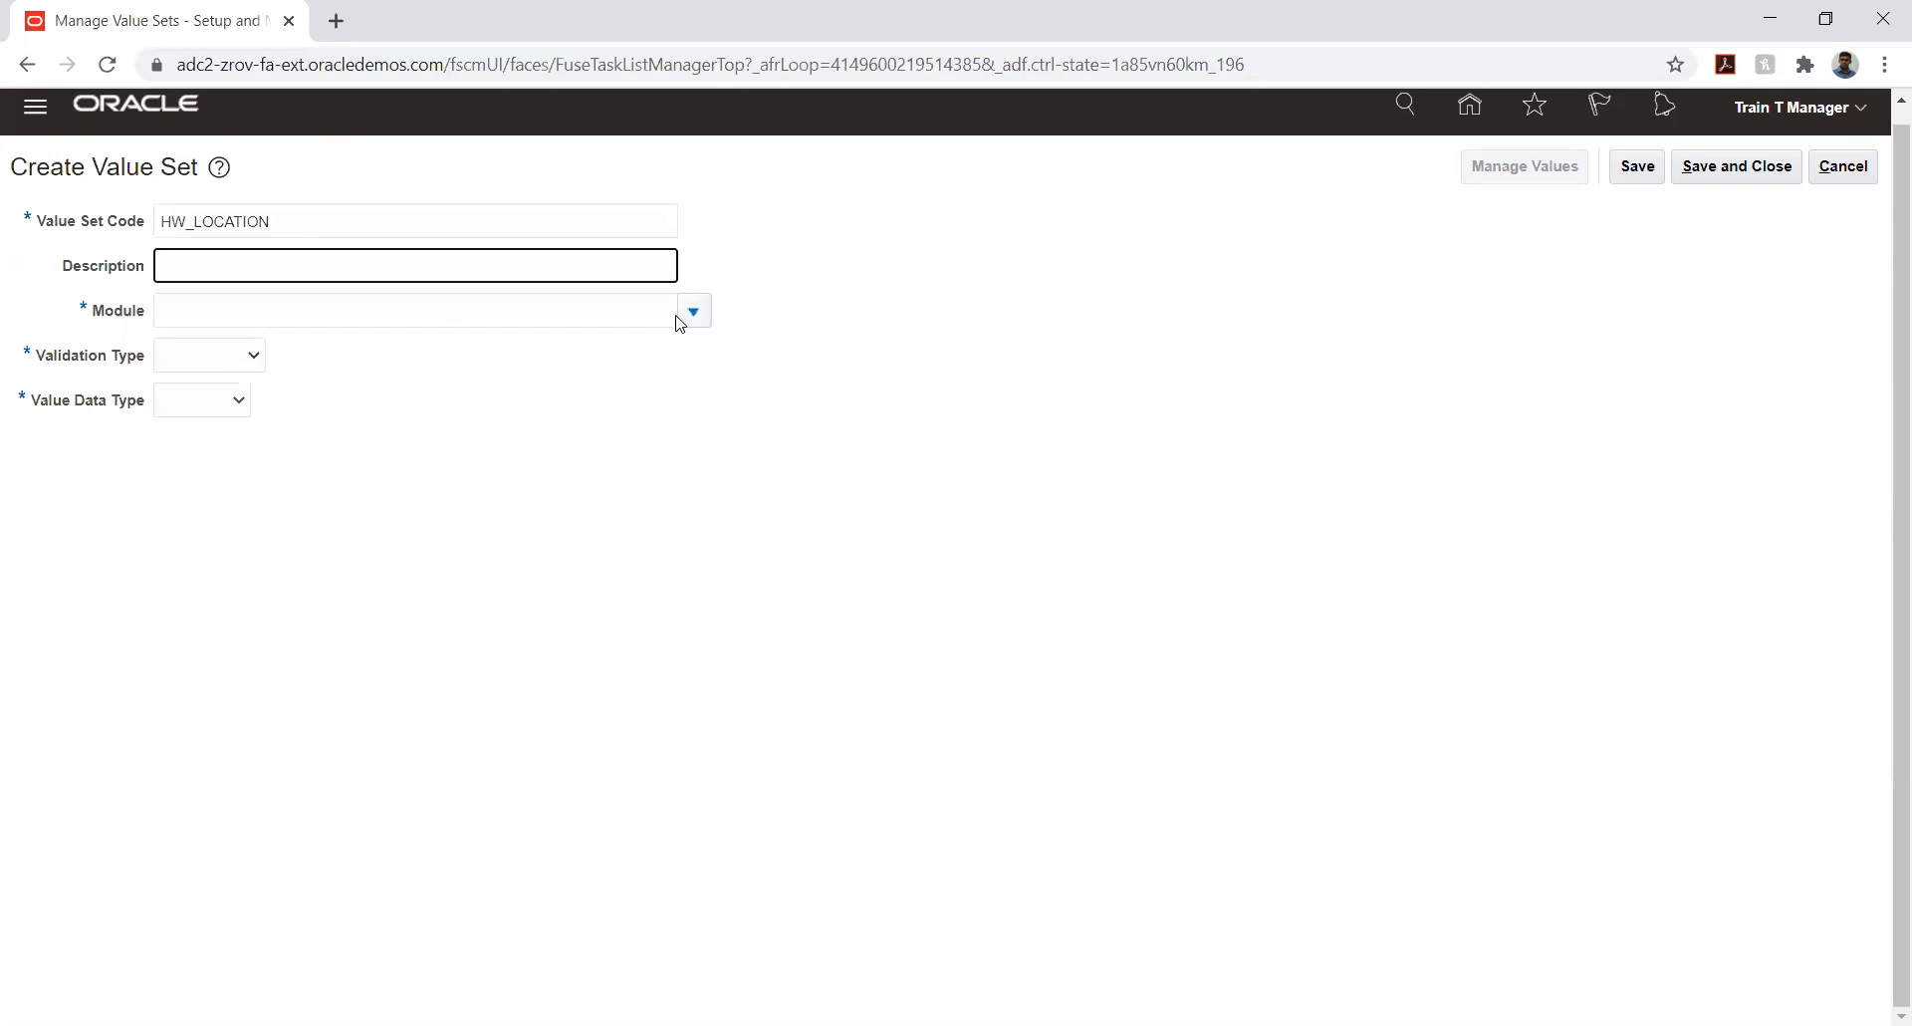
{"action": "type", "text": "HW_COMPANY"}
{"action": "key", "text": "Tab"}
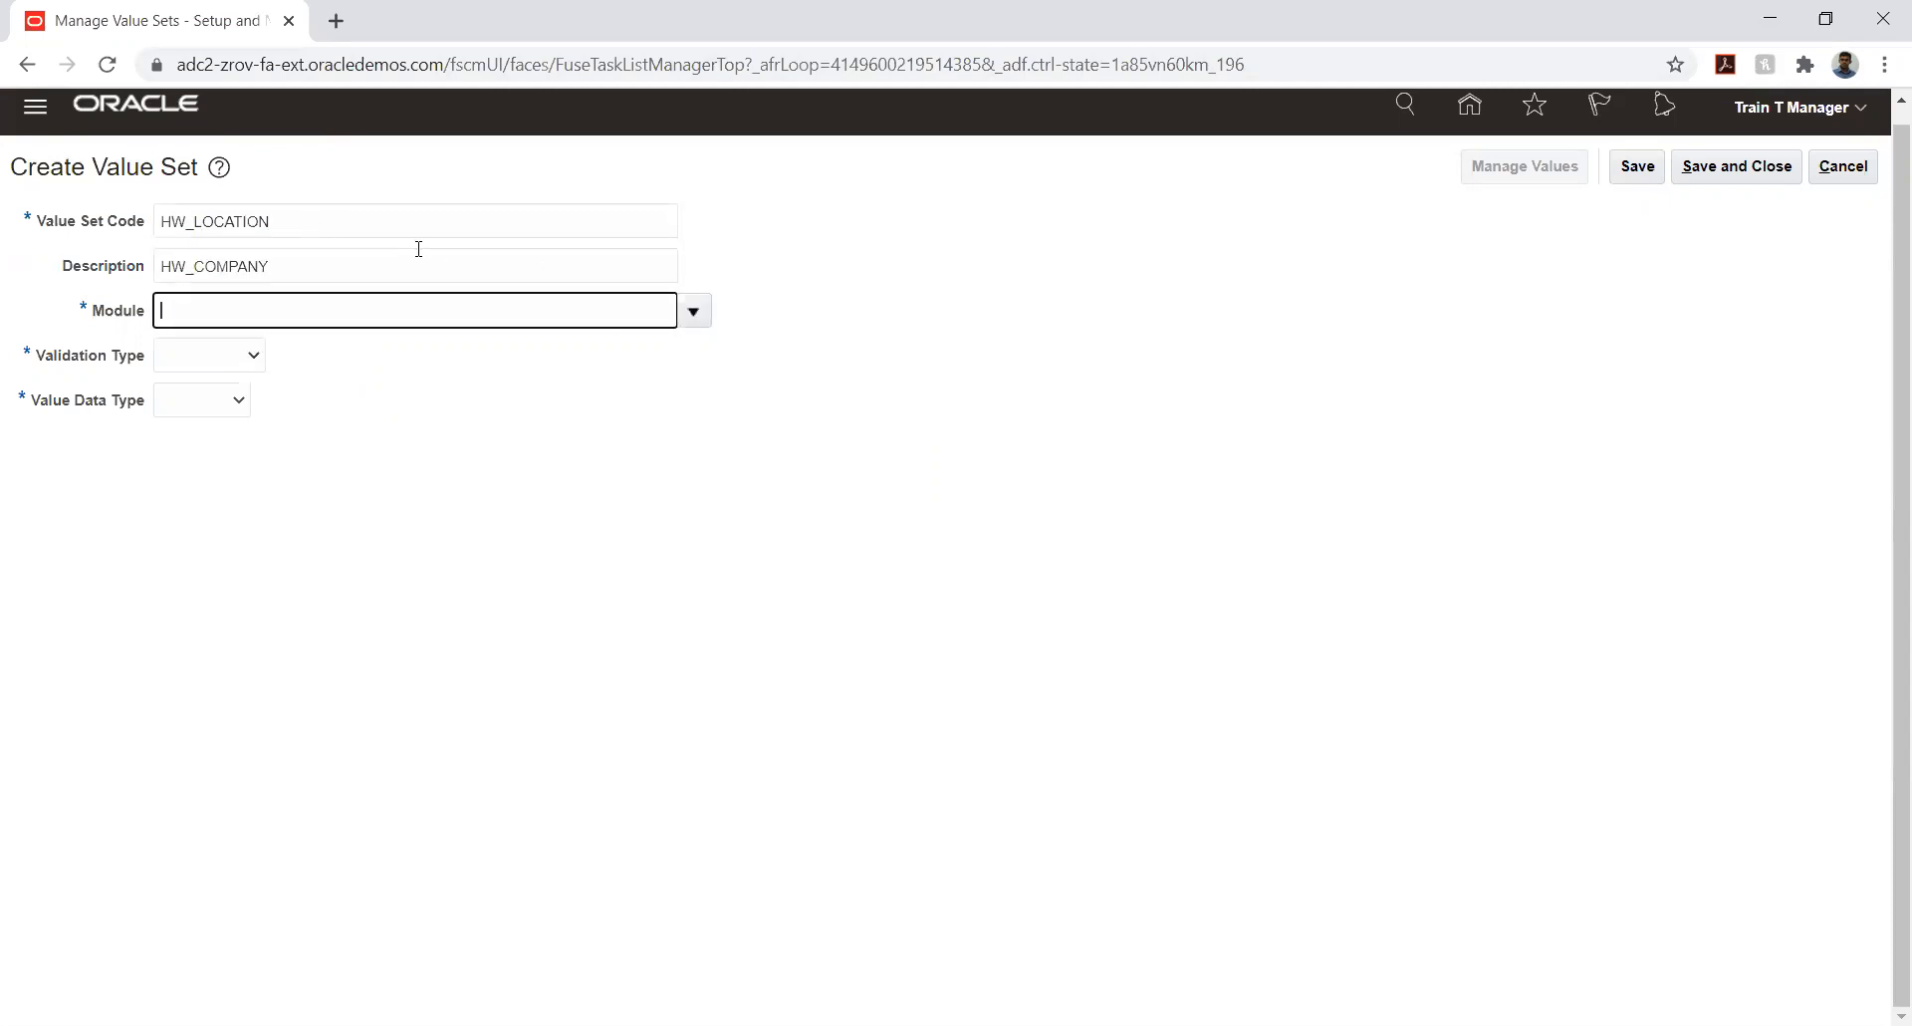
- Set the HW_LOCATION value set's module to General Ledger, validation type to Independent and value data type to Character
{"action": "left_click", "coordinate": [693, 312]}
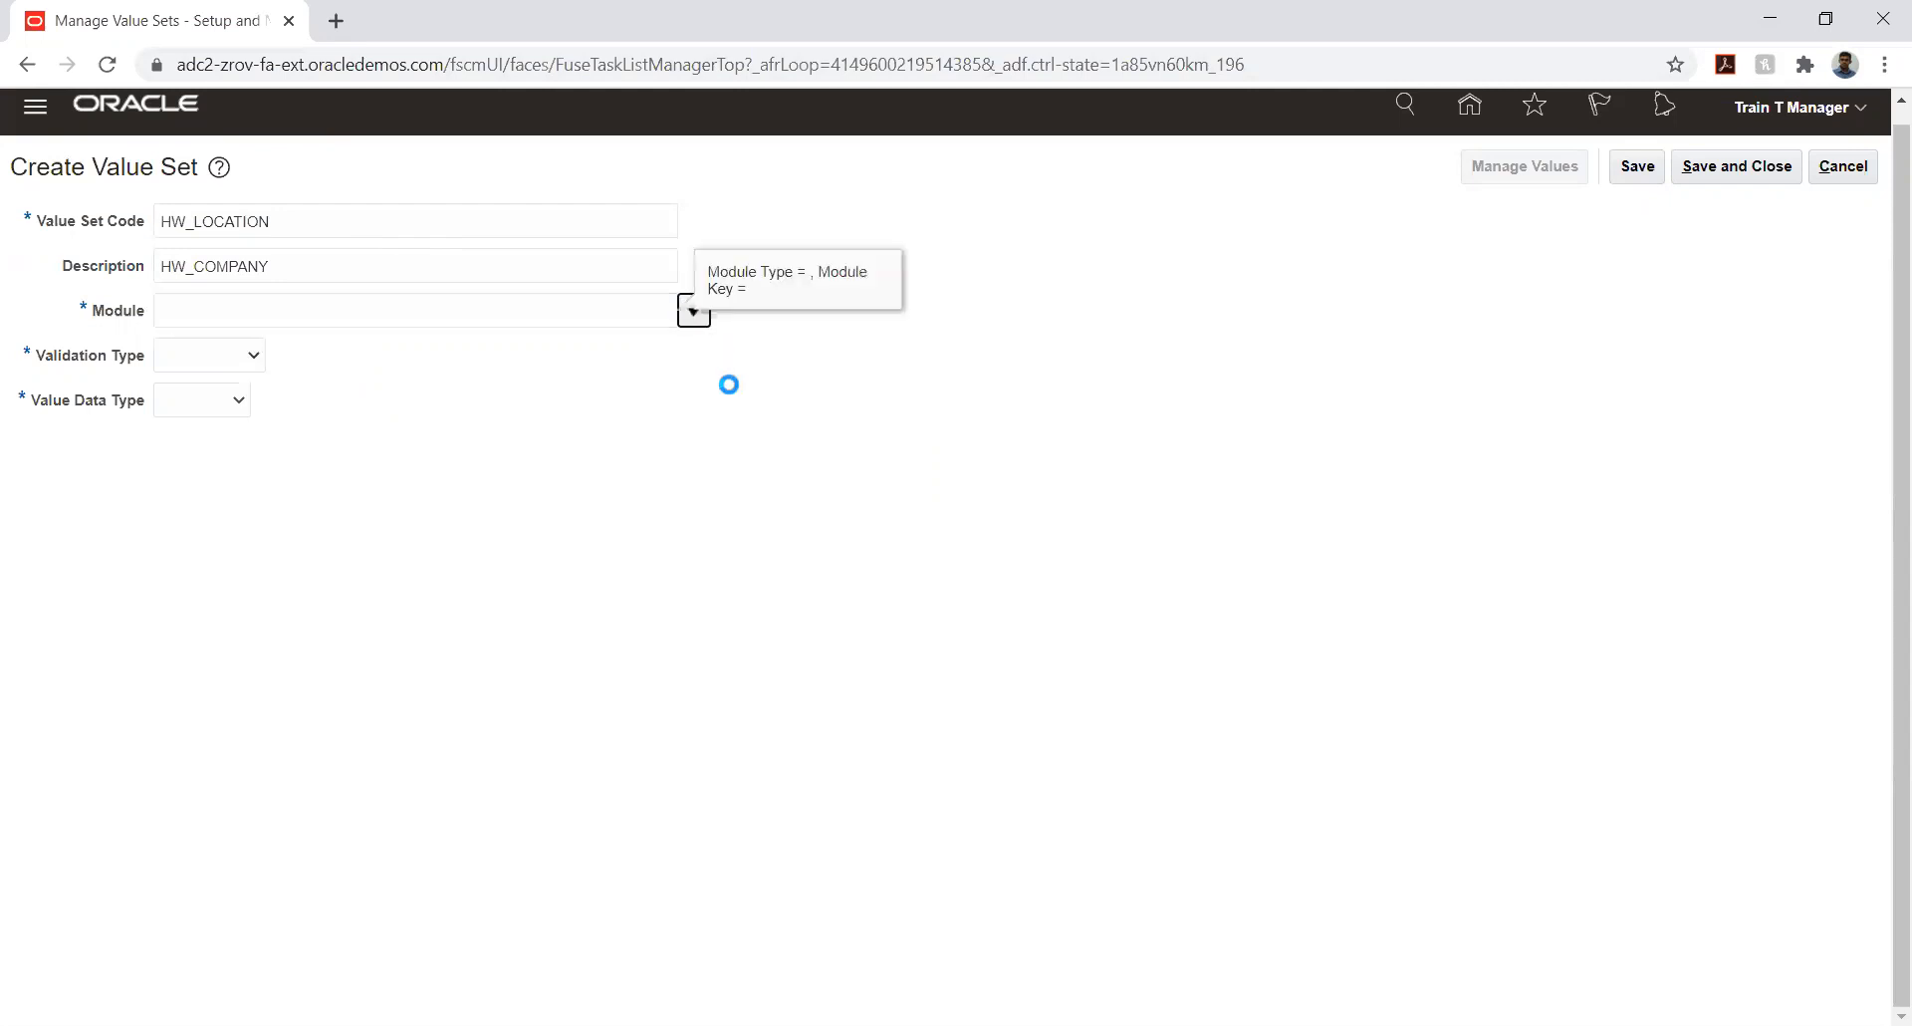
{"action": "left_click", "coordinate": [563, 340]}
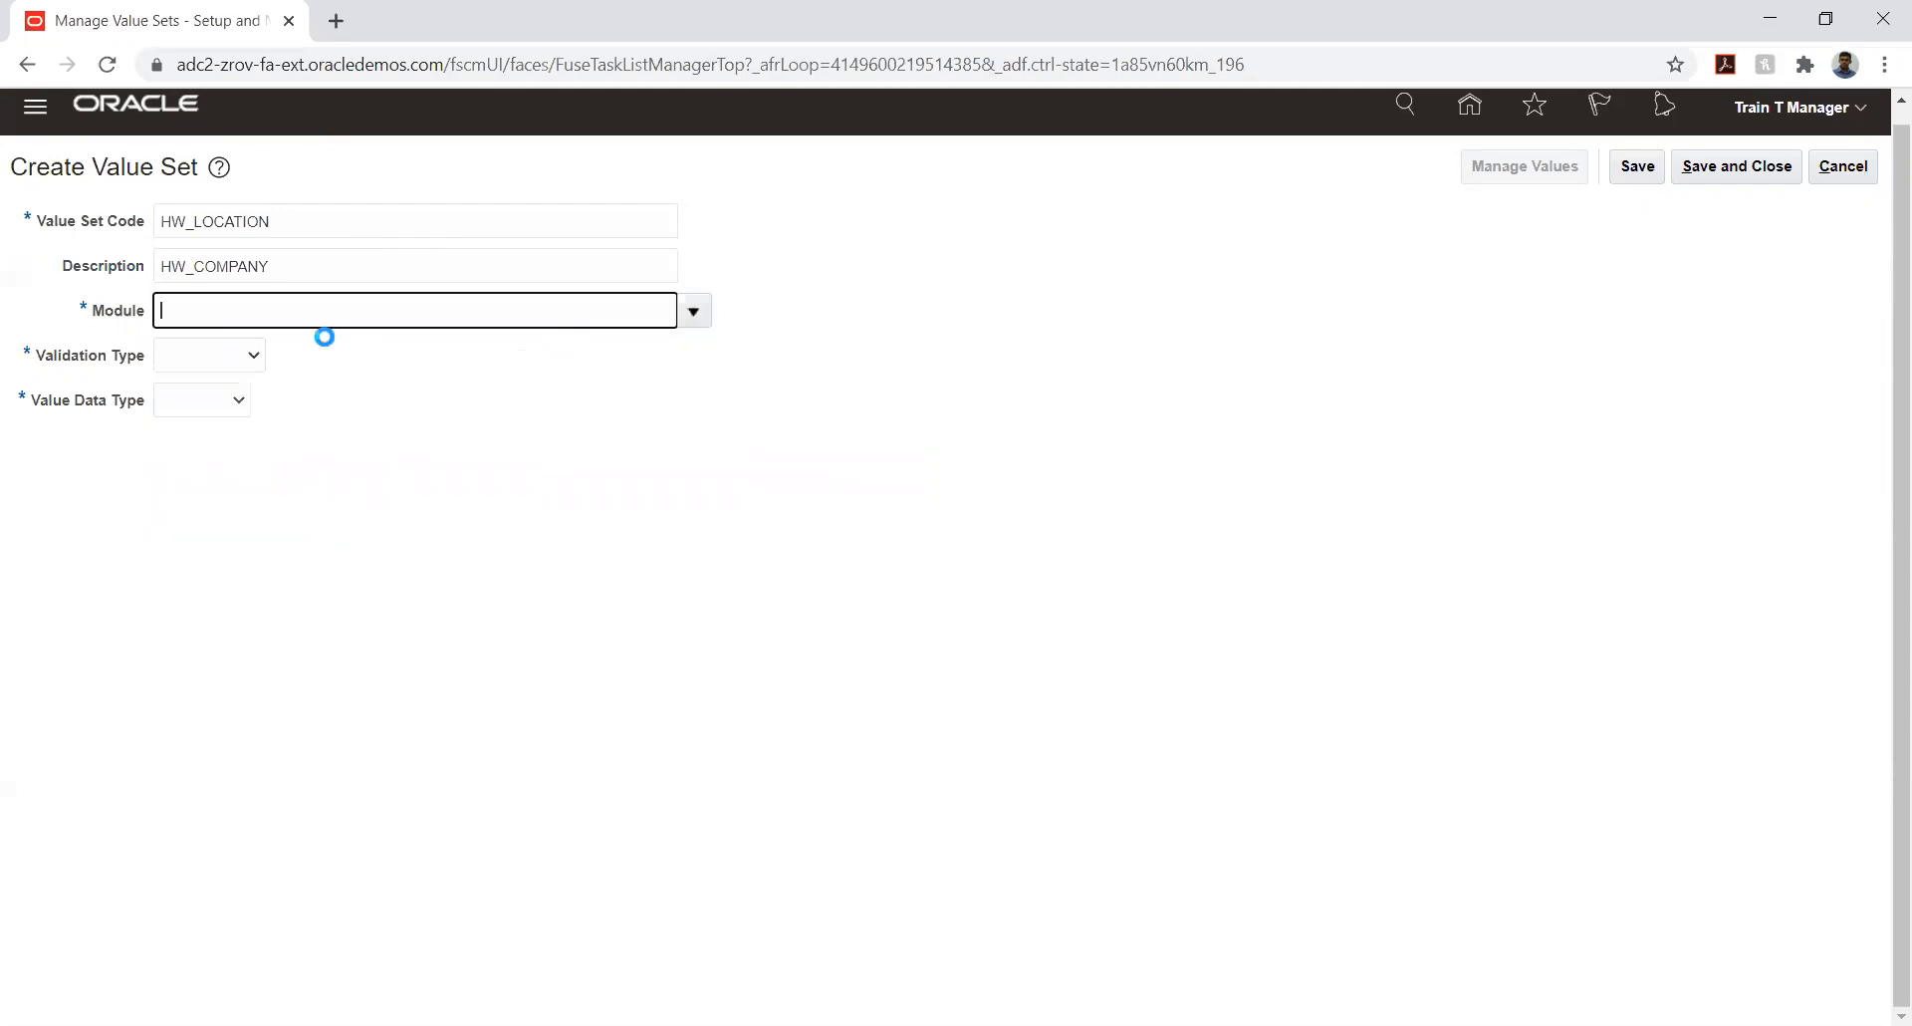
{"action": "left_click", "coordinate": [231, 356]}
{"action": "left_click", "coordinate": [203, 419]}
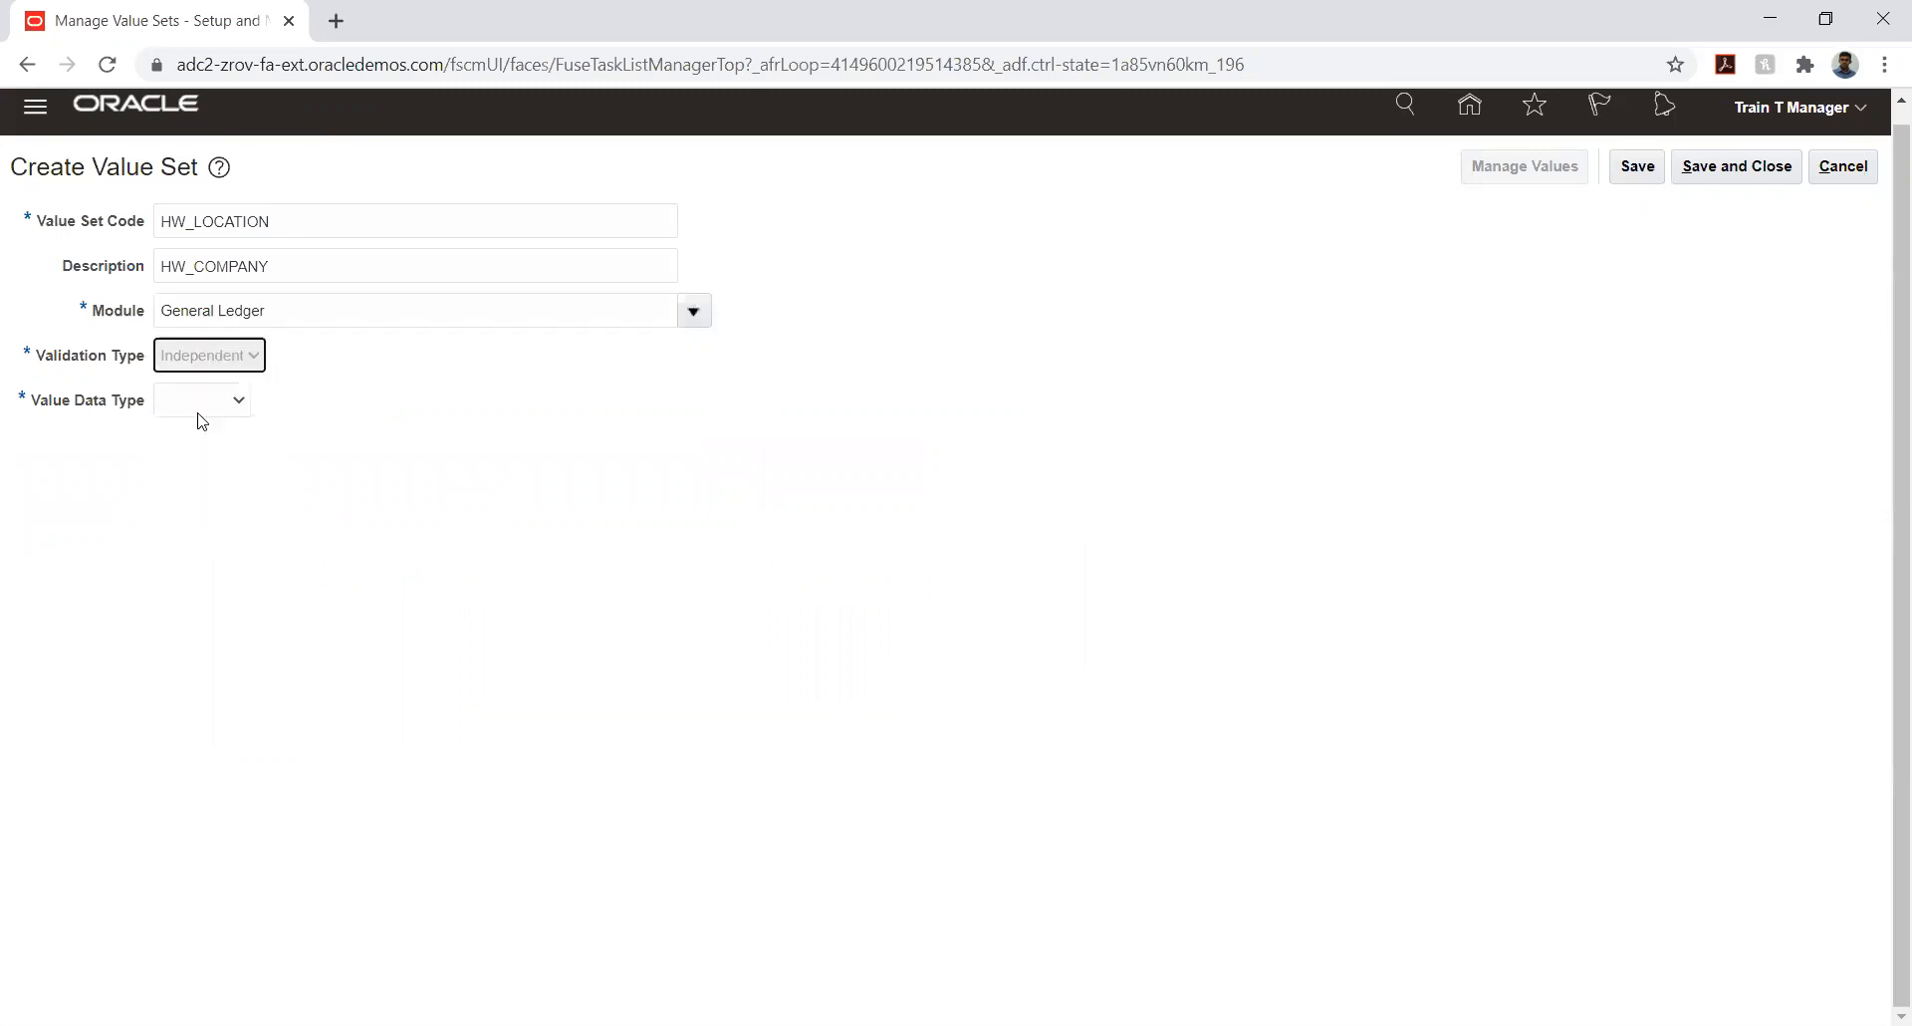
{"action": "left_click", "coordinate": [243, 400]}
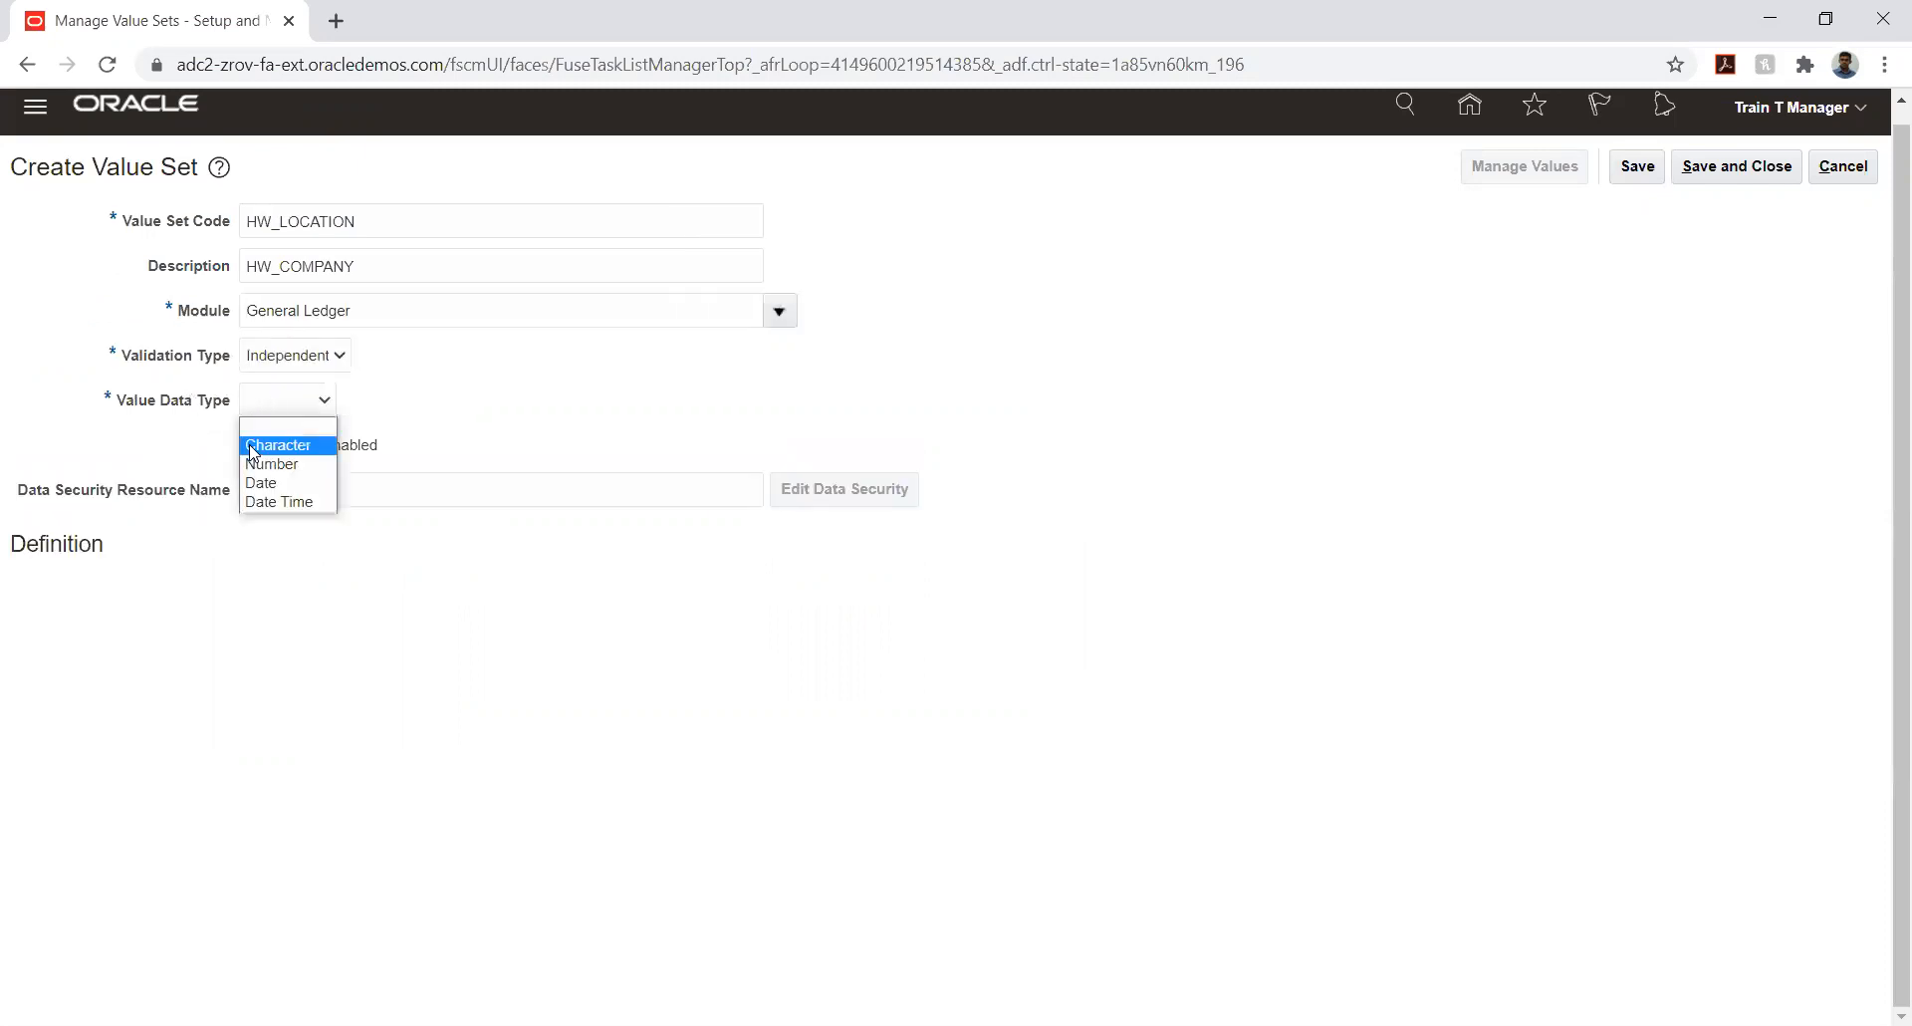
{"action": "left_click", "coordinate": [257, 441]}
- Define HW_LOCATION with value subtype Text and a maximum length of 6, and save and close it
{"action": "left_click", "coordinate": [188, 599]}
{"action": "left_click", "coordinate": [183, 636]}
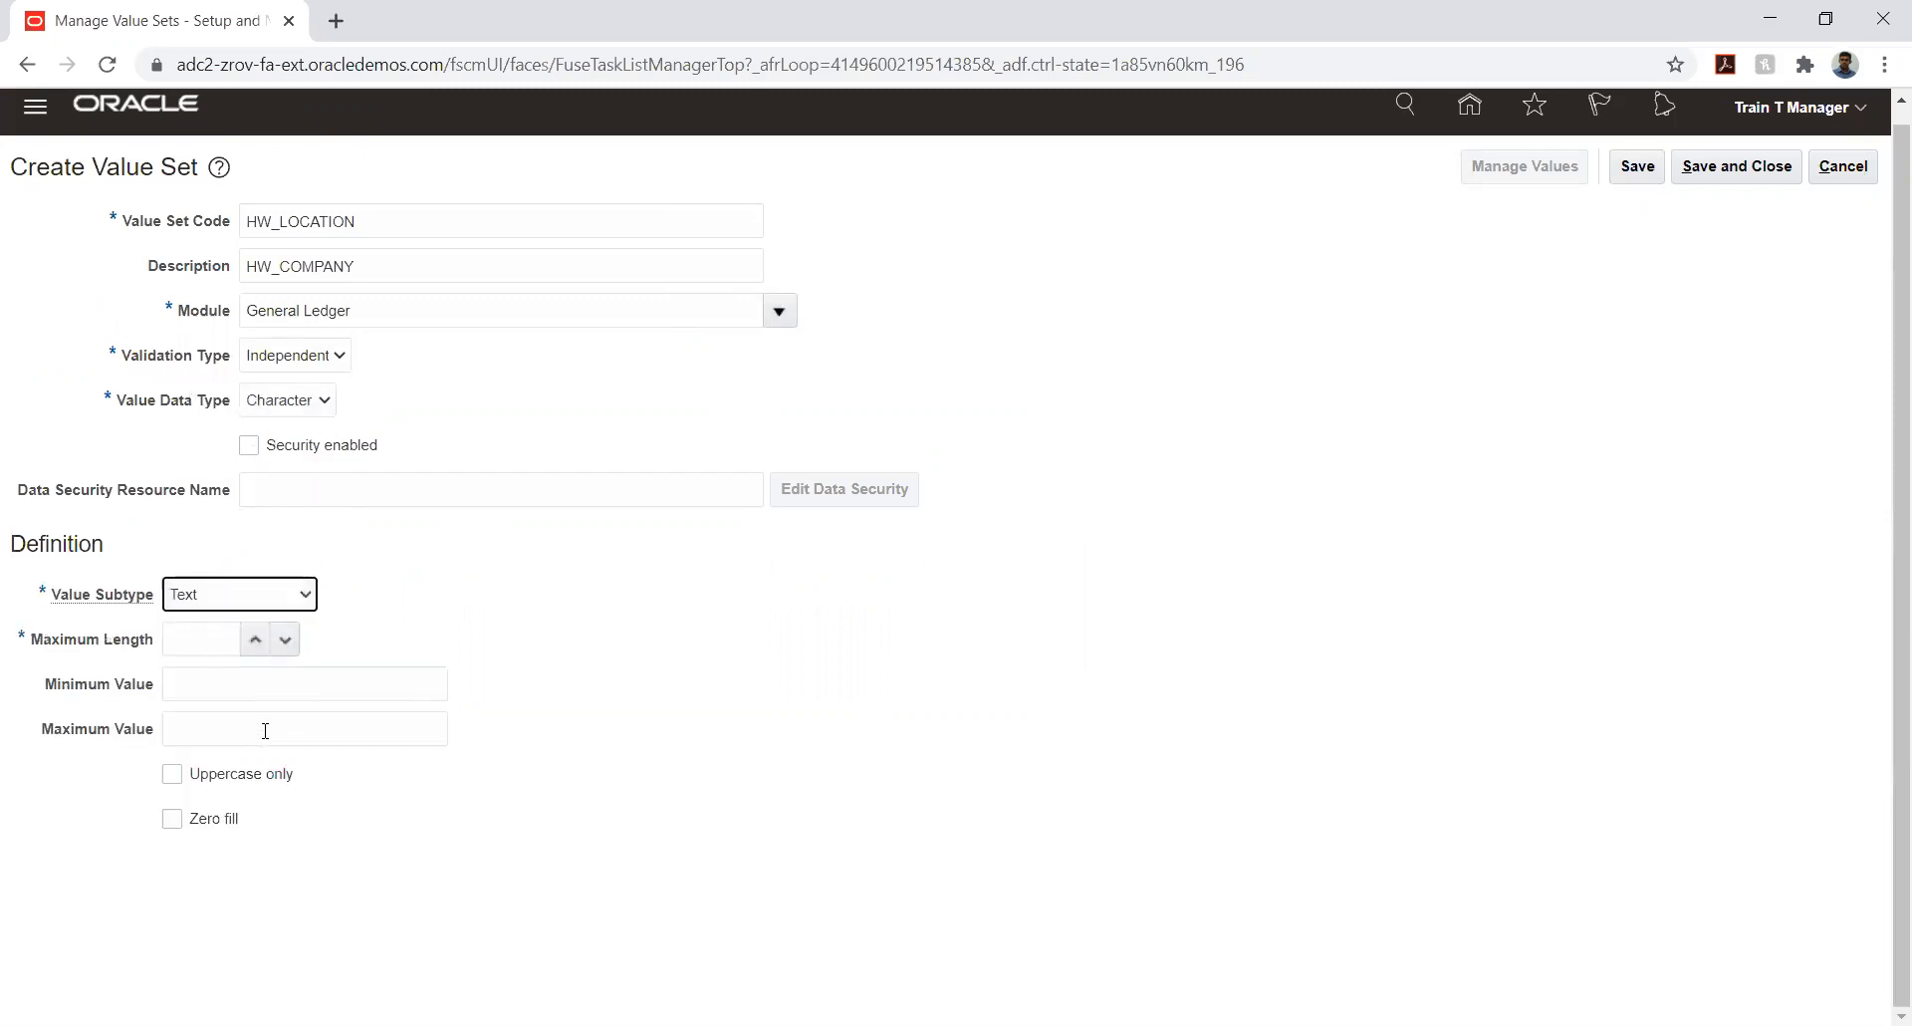
{"action": "left_click", "coordinate": [213, 642]}
{"action": "type", "text": "6"}
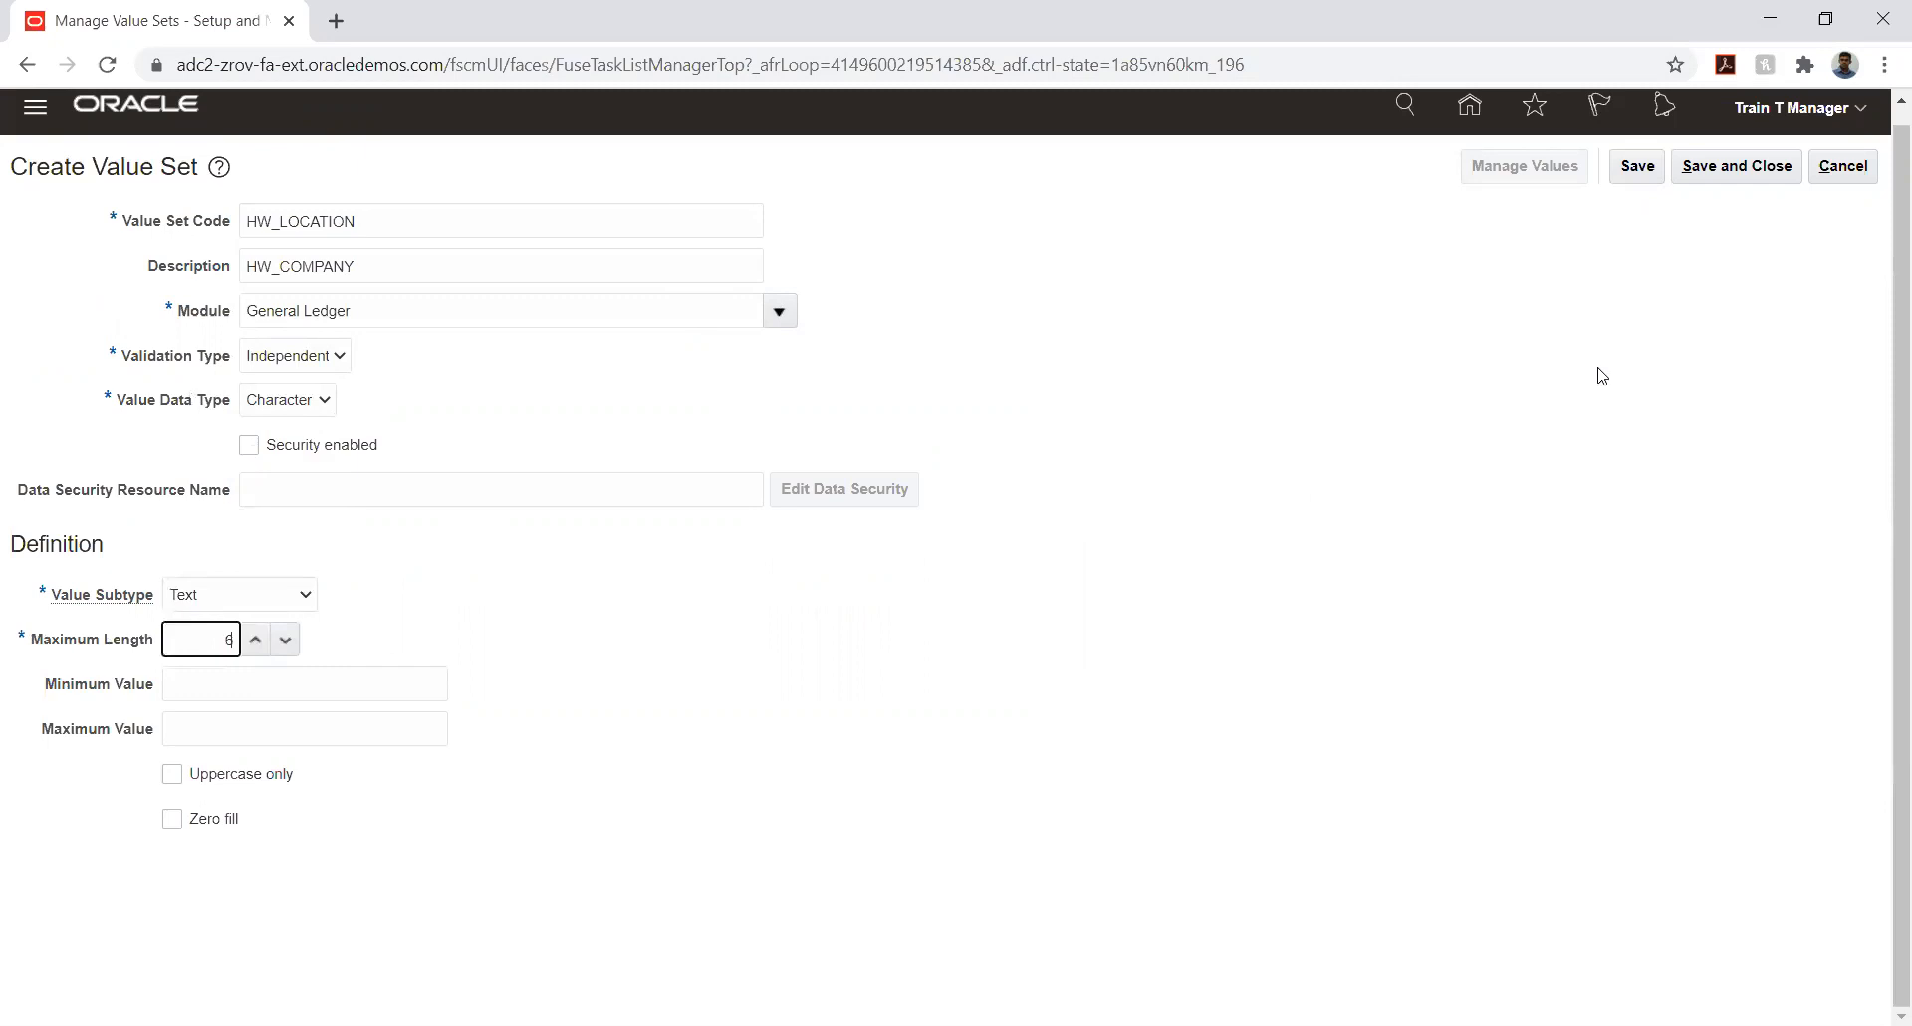
{"action": "left_click", "coordinate": [1625, 175]}
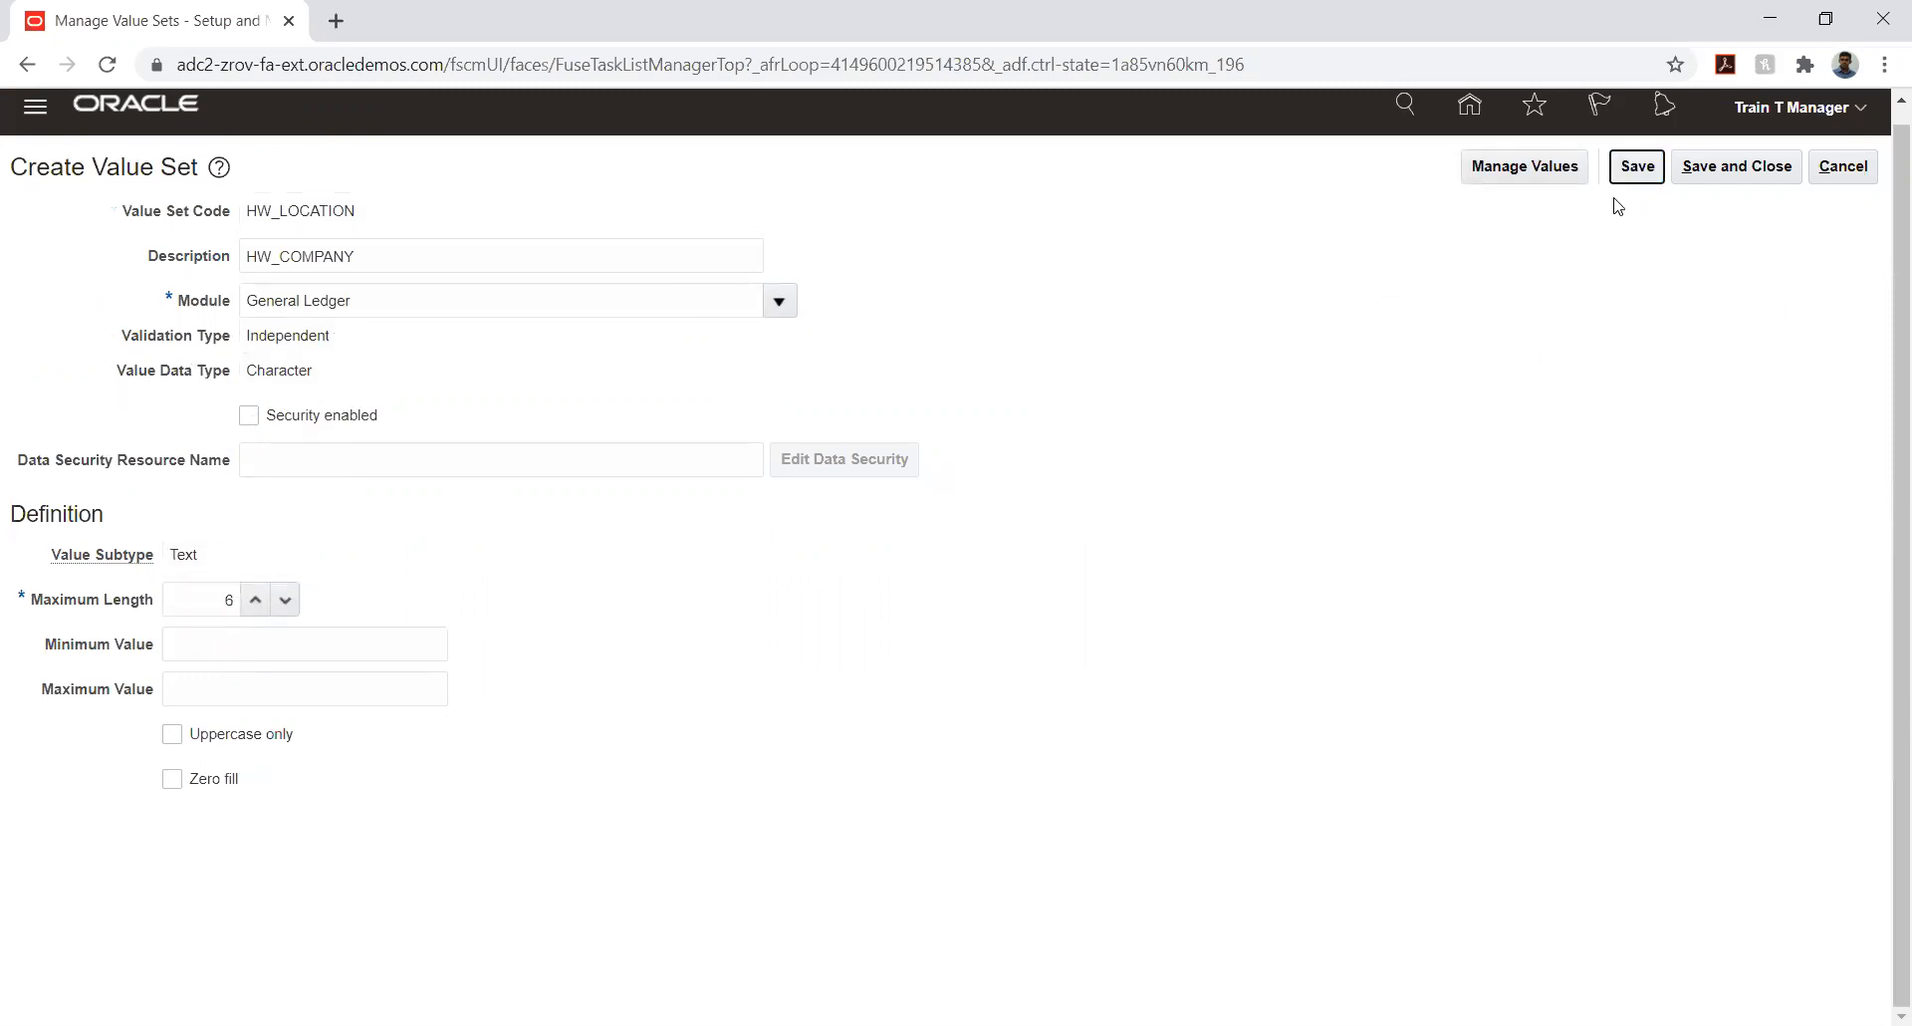
{"action": "left_click", "coordinate": [1722, 171]}
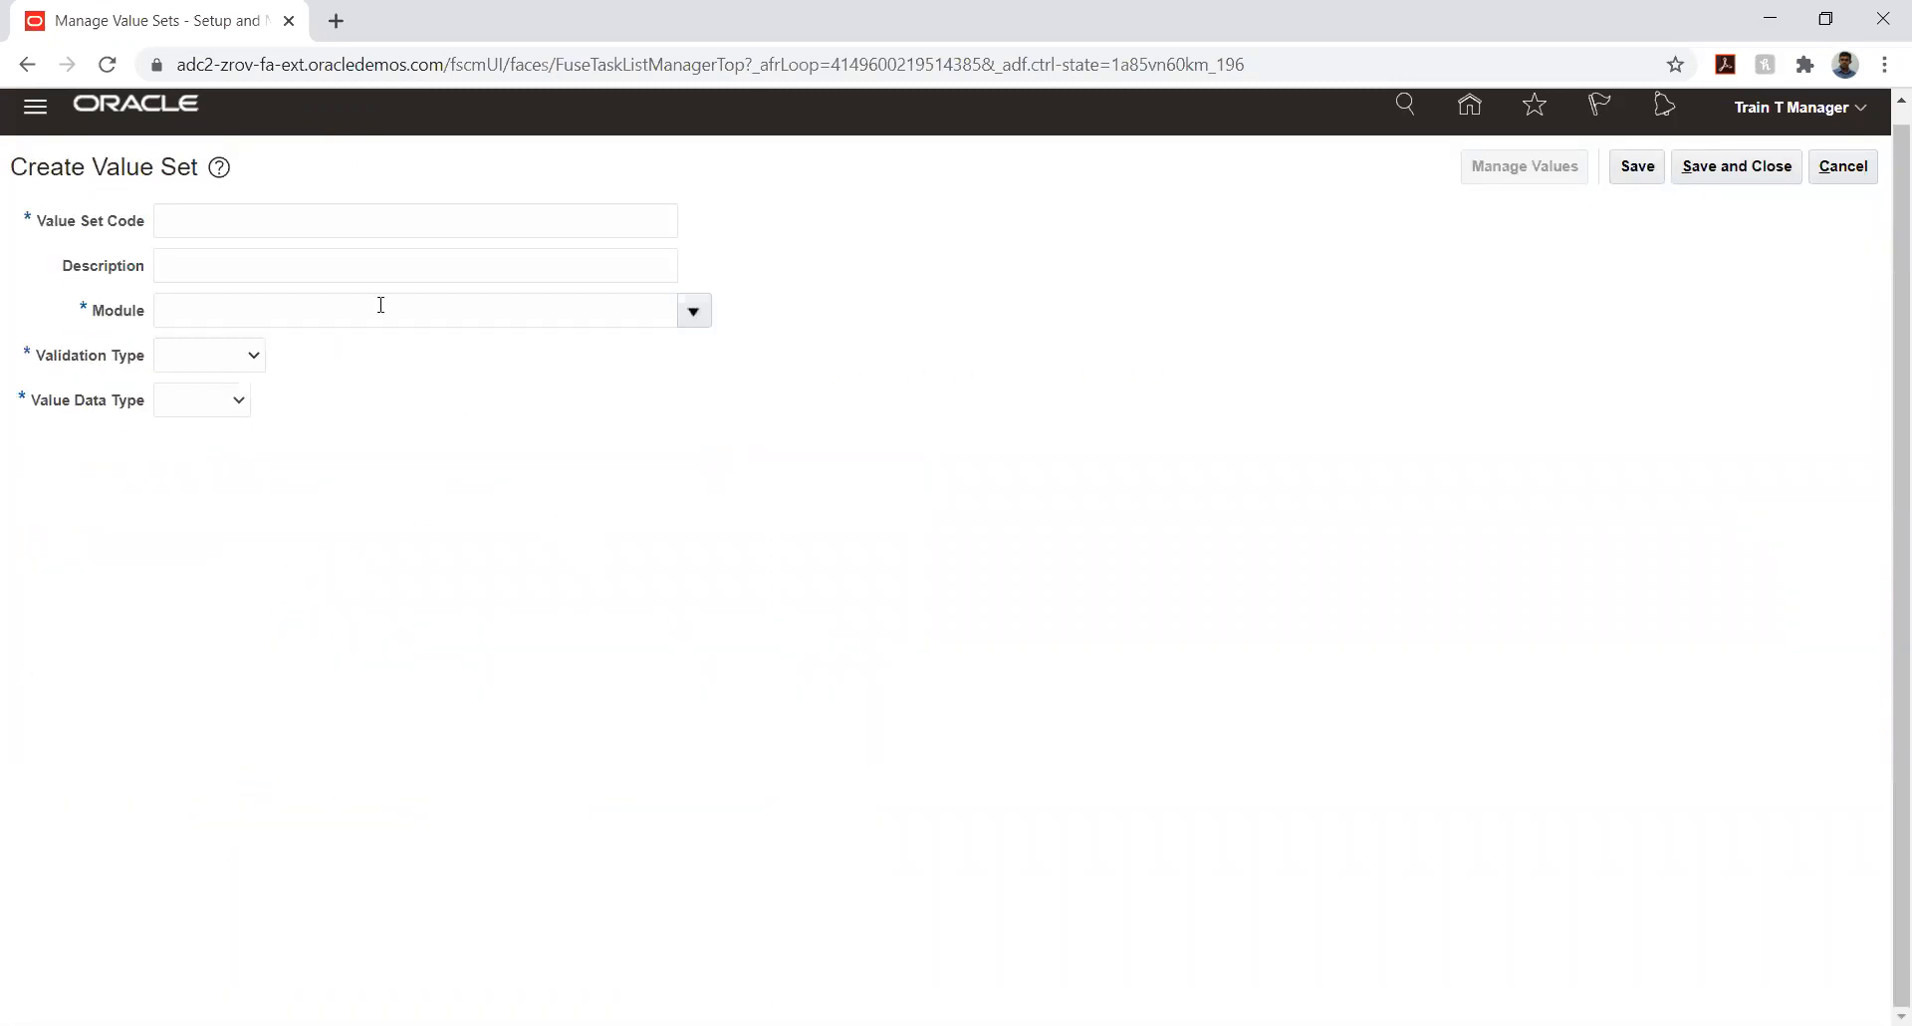
- Create another value set with HW_ACCOUNTS as both the value set code and the description
{"action": "left_click", "coordinate": [334, 231]}
{"action": "type", "text": "HW_COMPANY"}
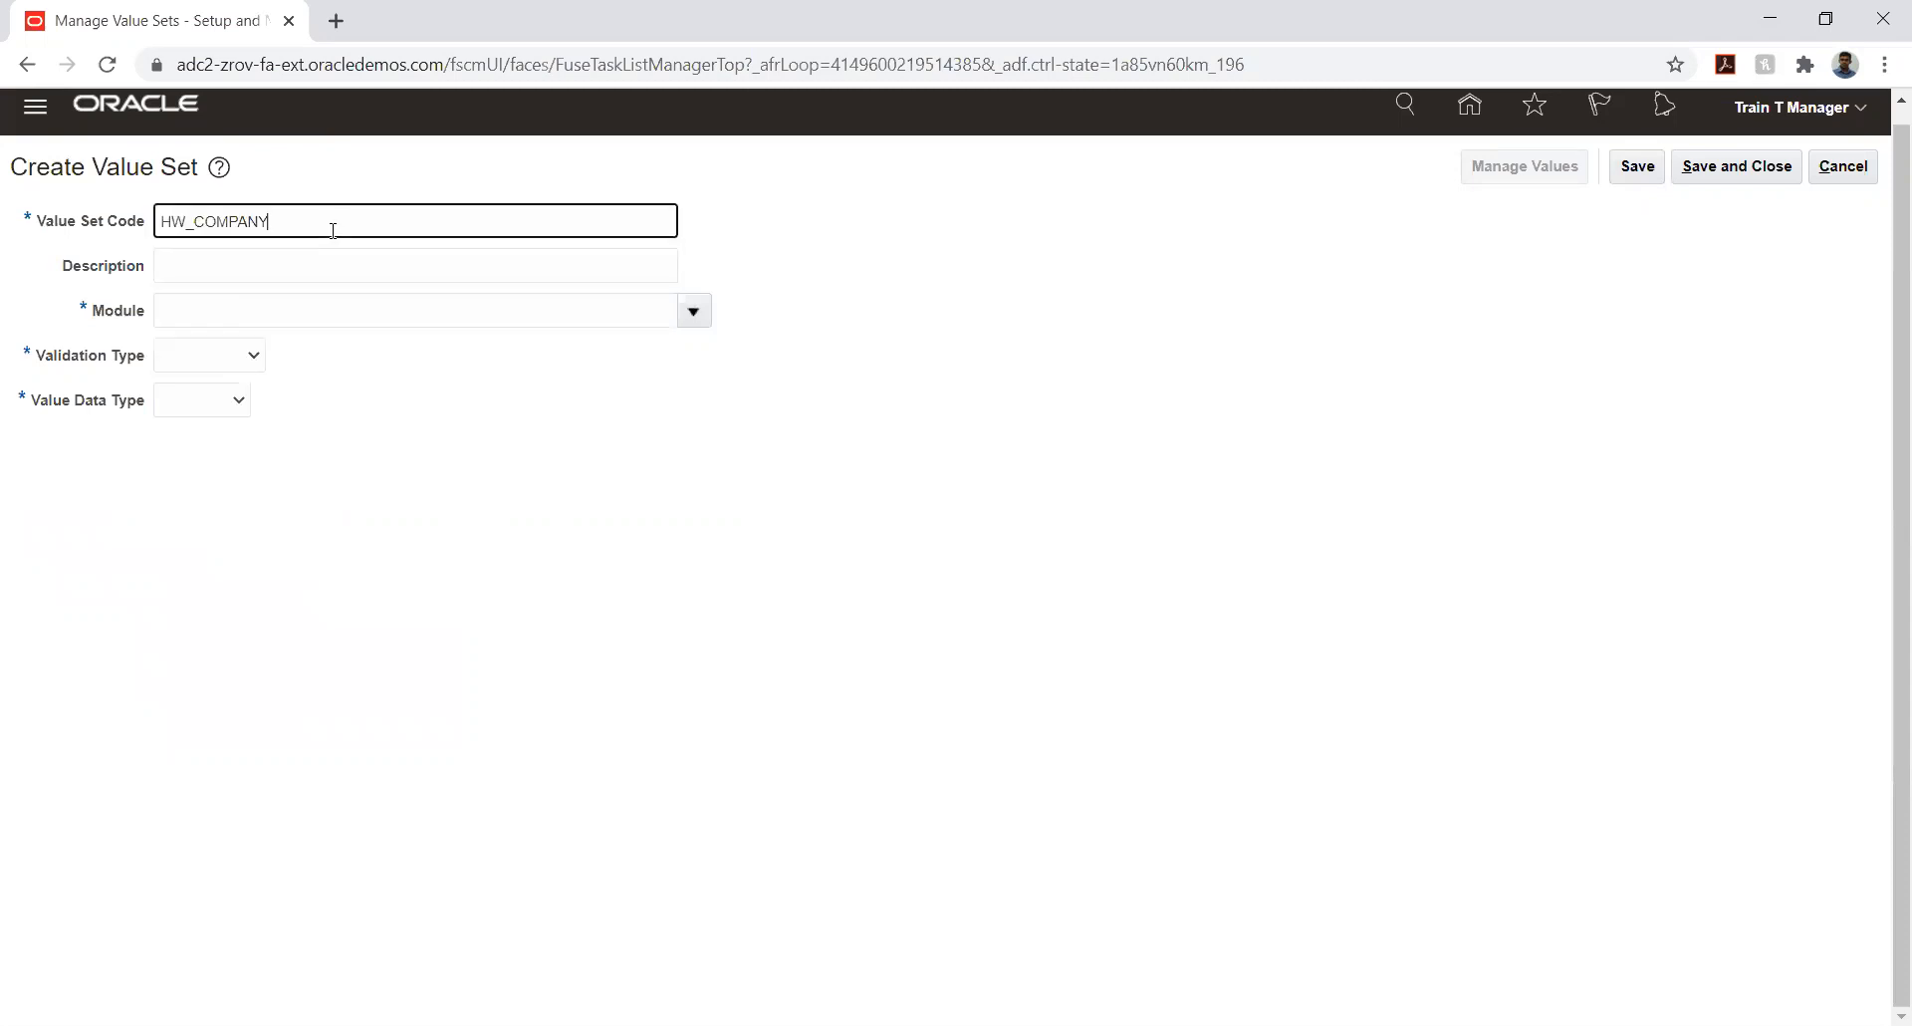
{"action": "key", "text": "BackSpace"}
{"action": "key", "text": "BackSpace"}
{"action": "key", "text": "BackSpace"}
{"action": "key", "text": "BackSpace"}
{"action": "key", "text": "BackSpace"}
{"action": "key", "text": "BackSpace"}
{"action": "key", "text": "BackSpace"}
{"action": "type", "text": "ACCOUNTS"}
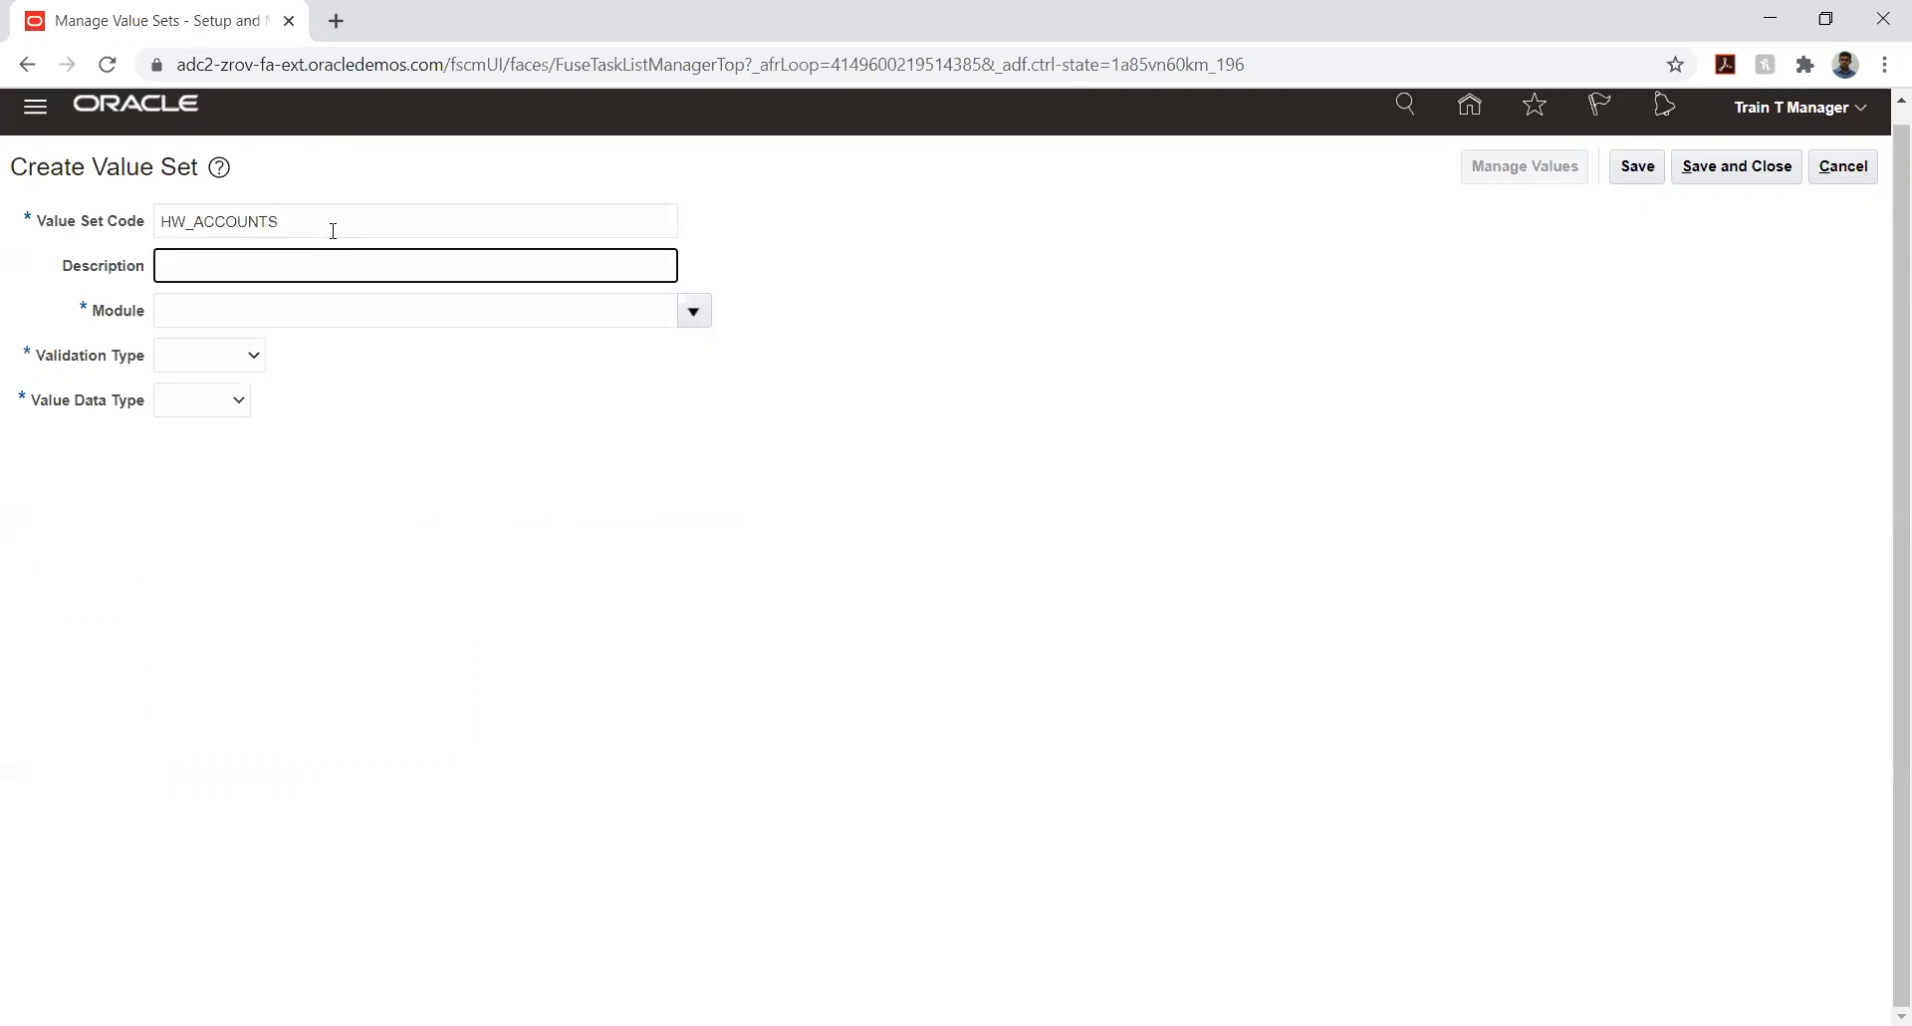
{"action": "type", "text": "HW_ACCOUNTS"}
- Assign HW_ACCOUNTS to the General Ledger module with validation type Independent and value data type Character
{"action": "left_click", "coordinate": [689, 317]}
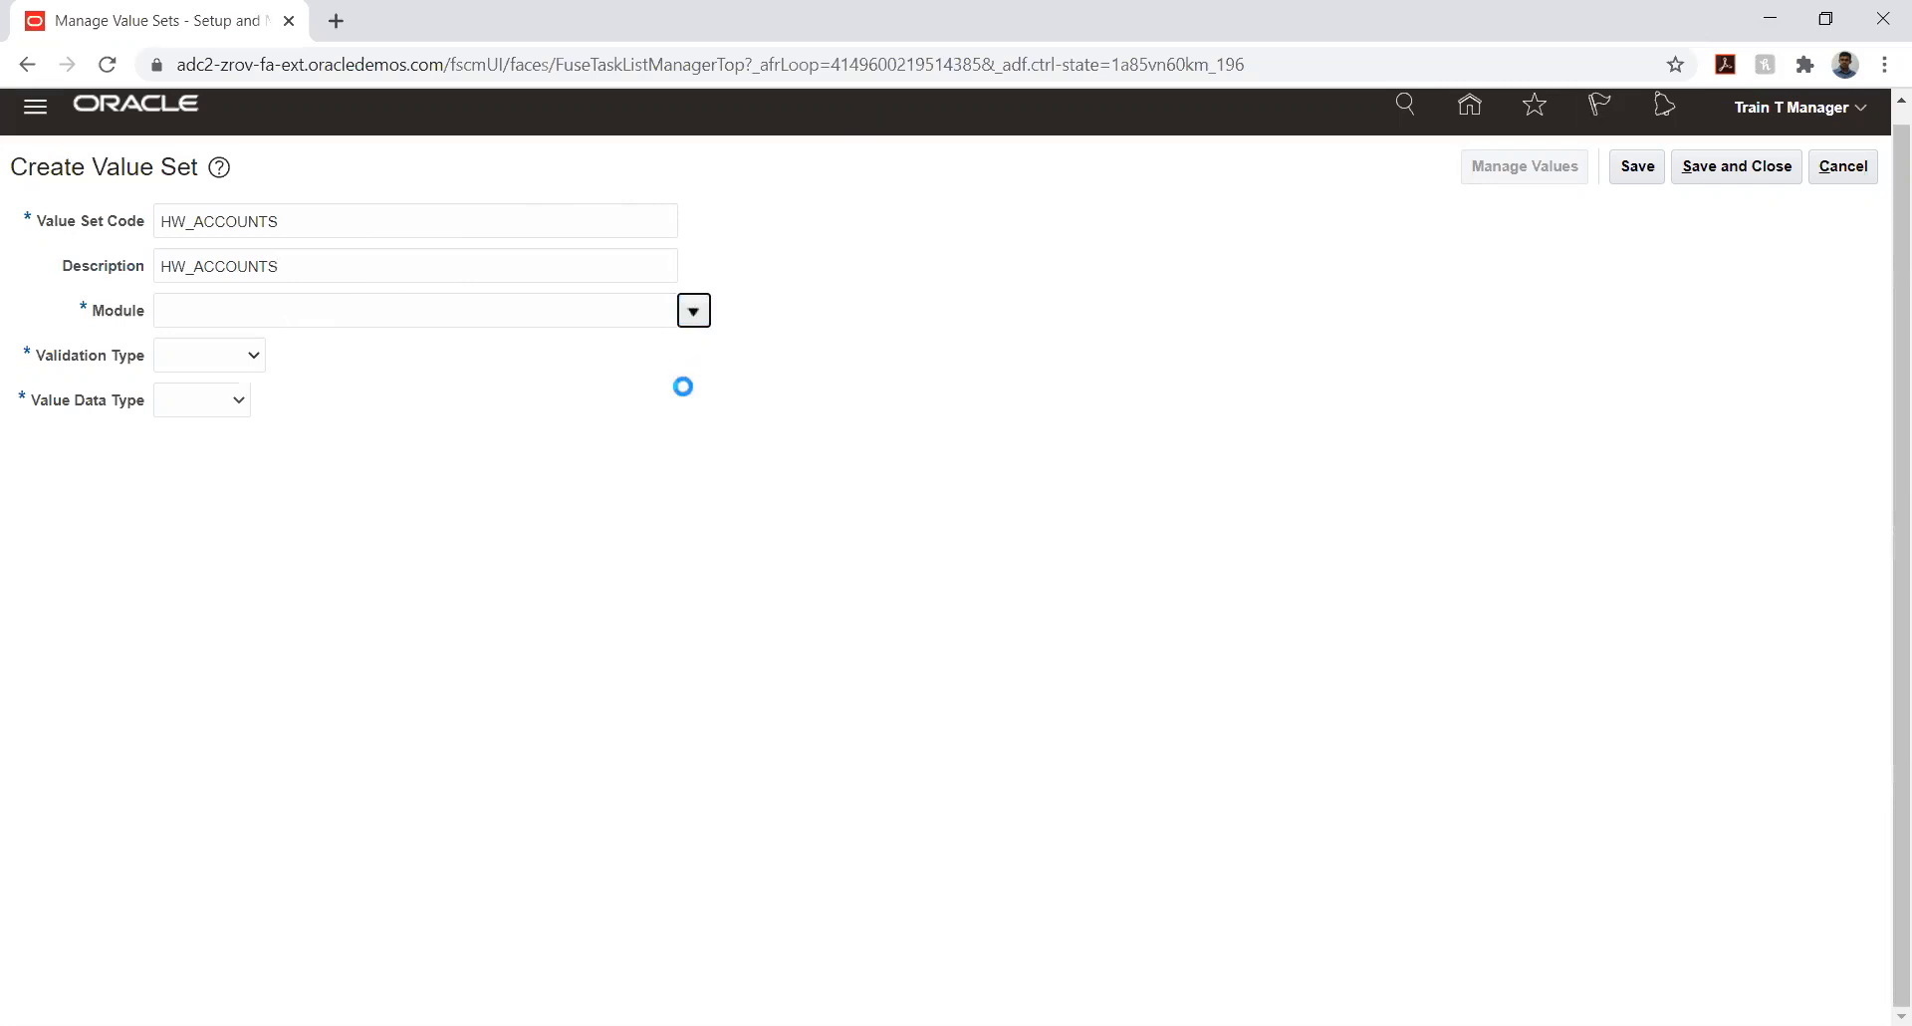
{"action": "left_click", "coordinate": [548, 355]}
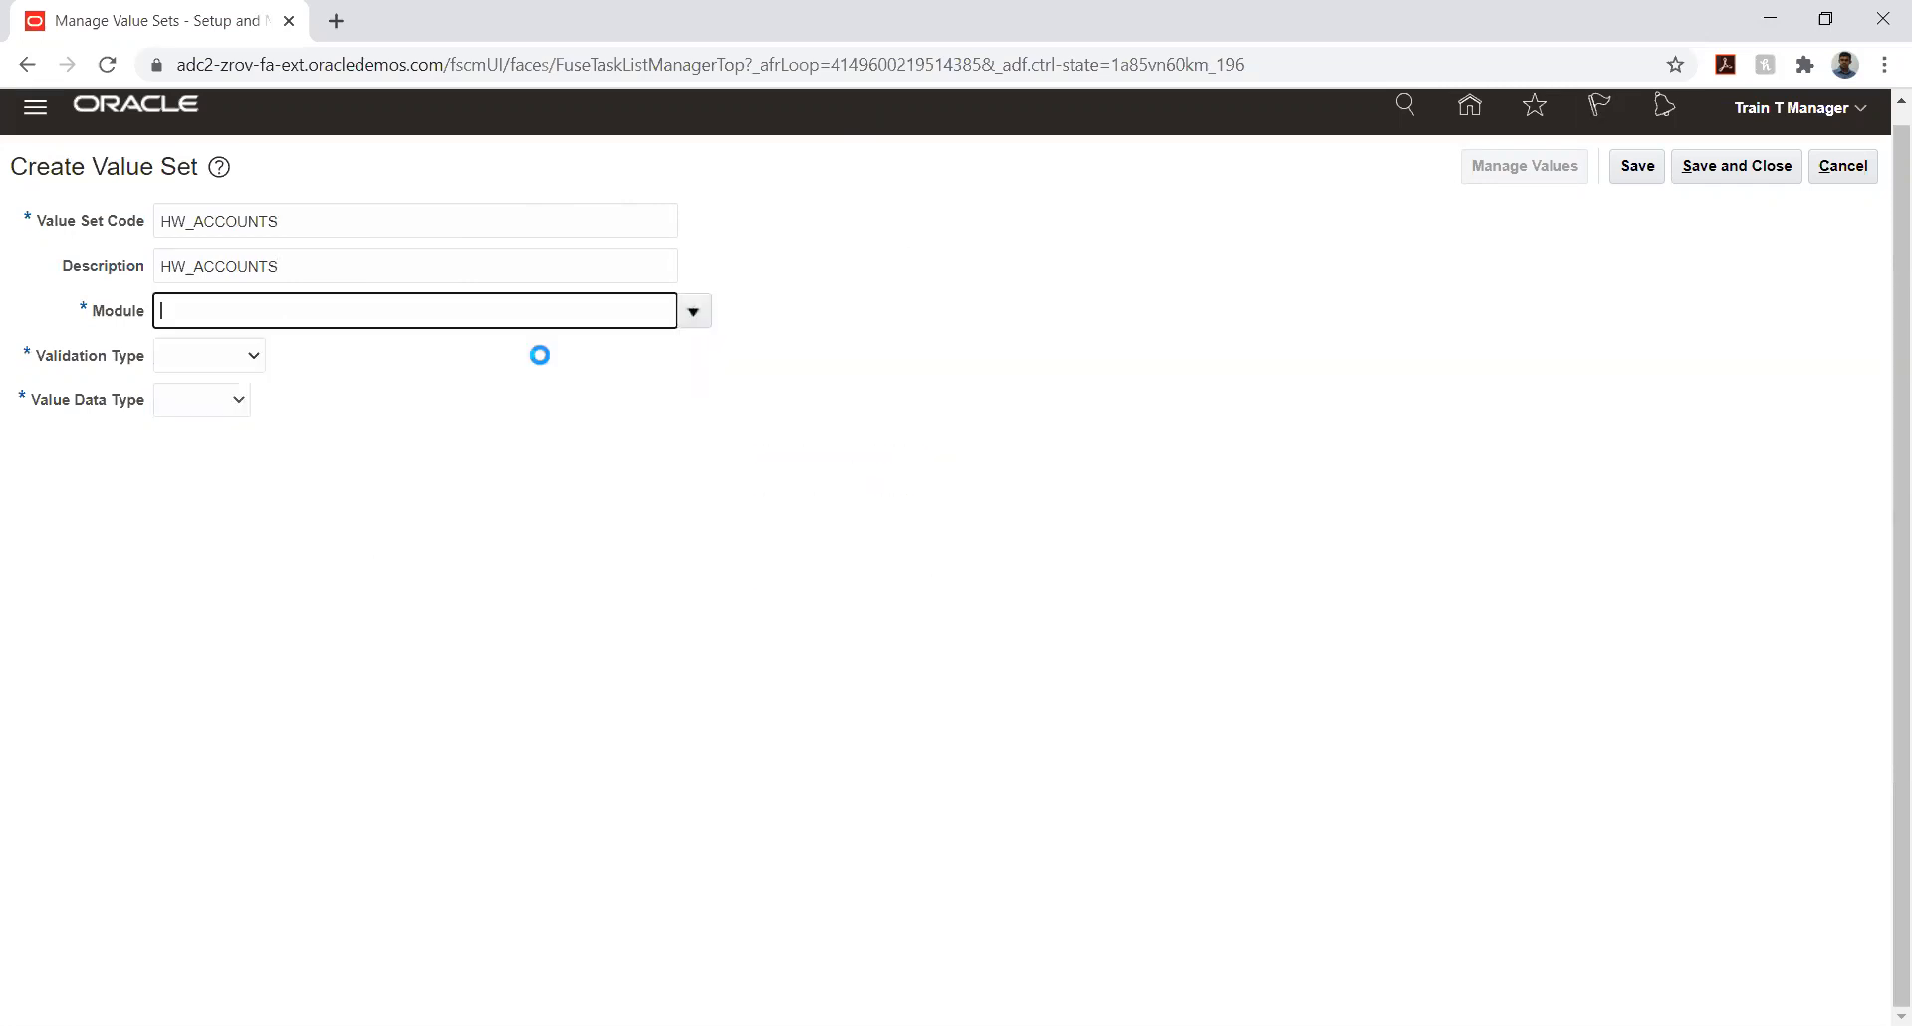
{"action": "left_click", "coordinate": [218, 356]}
{"action": "left_click", "coordinate": [223, 420]}
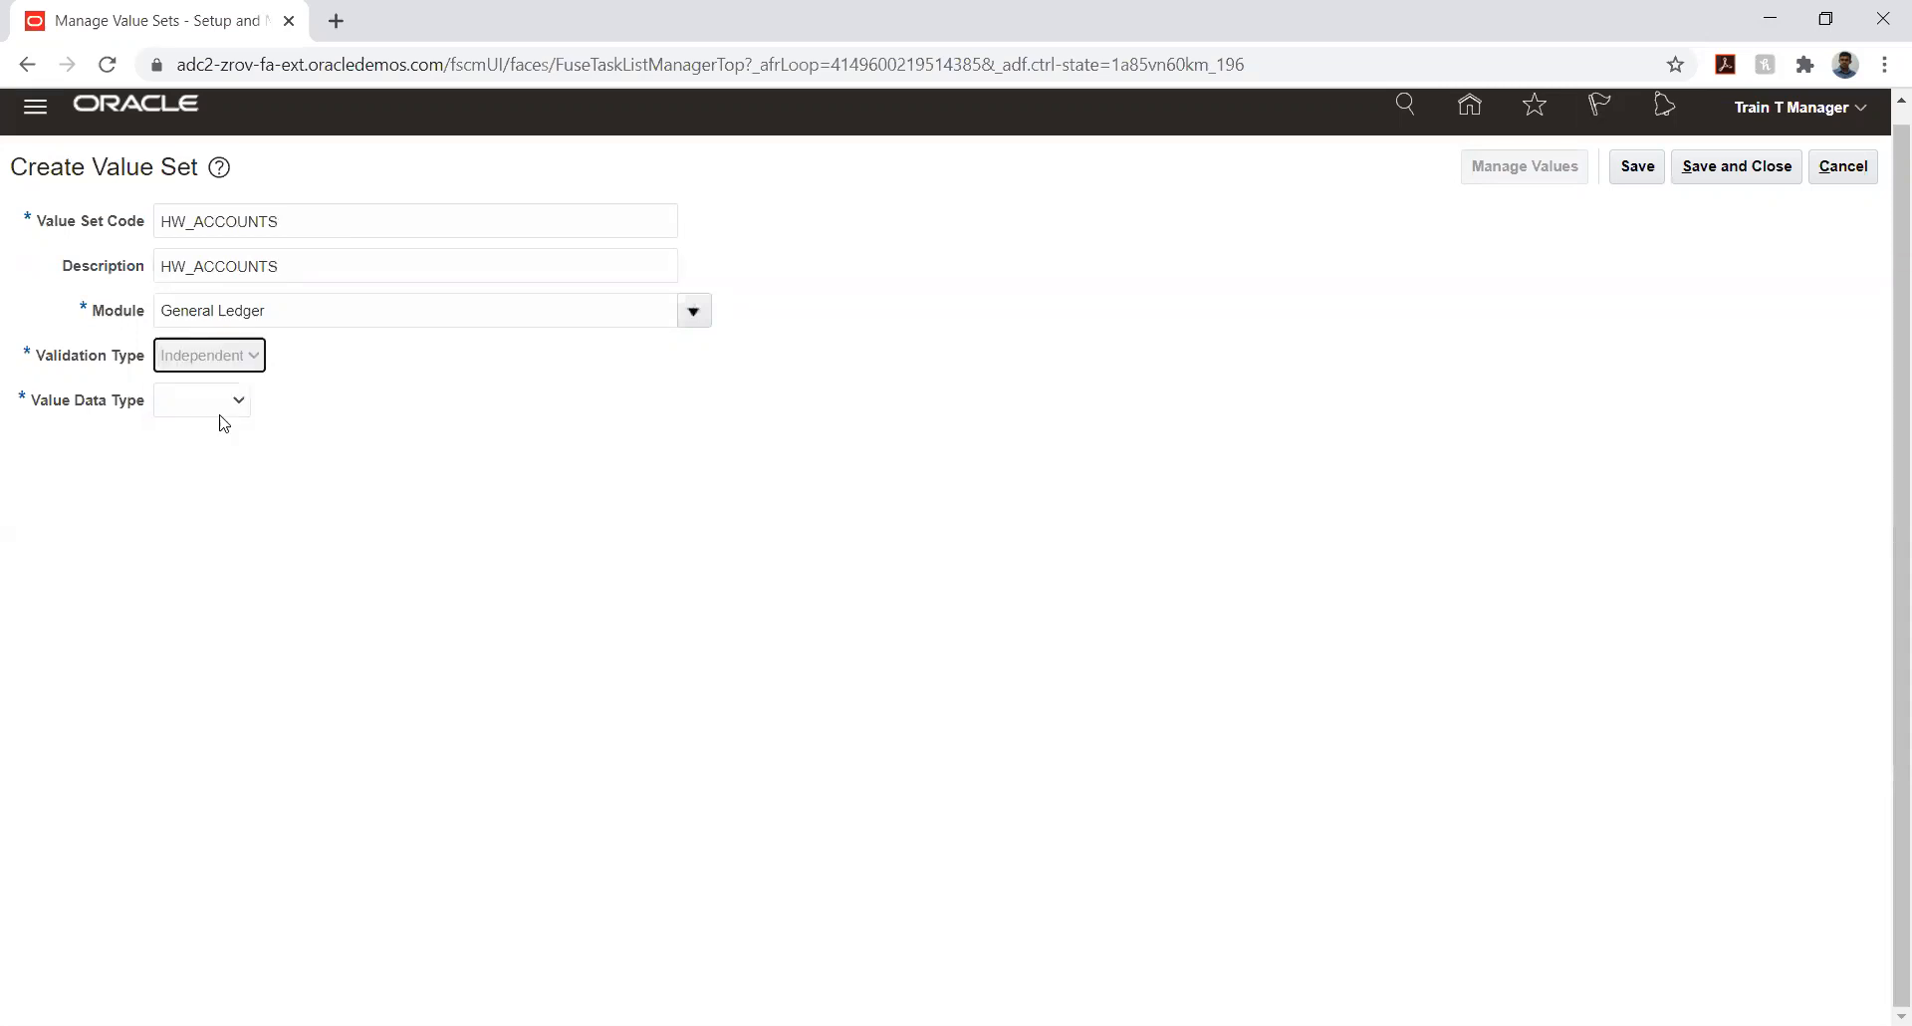
{"action": "left_click", "coordinate": [292, 403]}
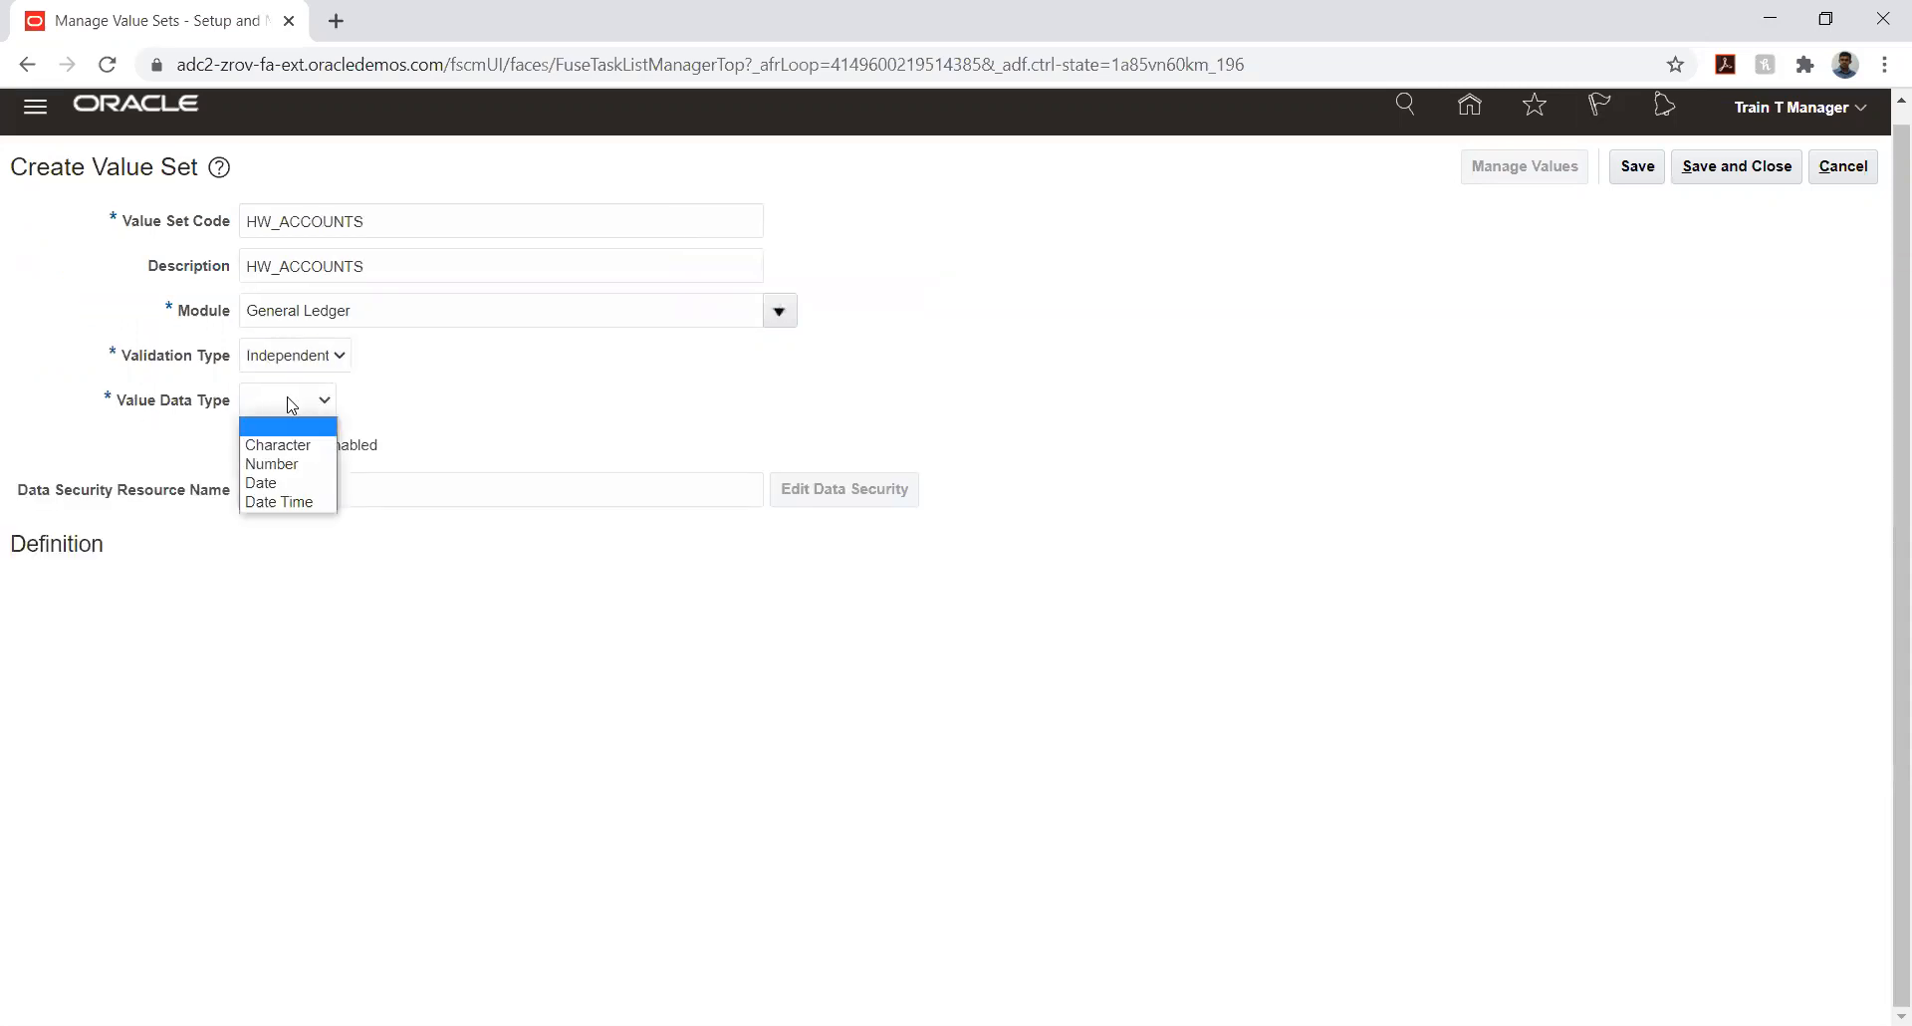
{"action": "left_click", "coordinate": [278, 444]}
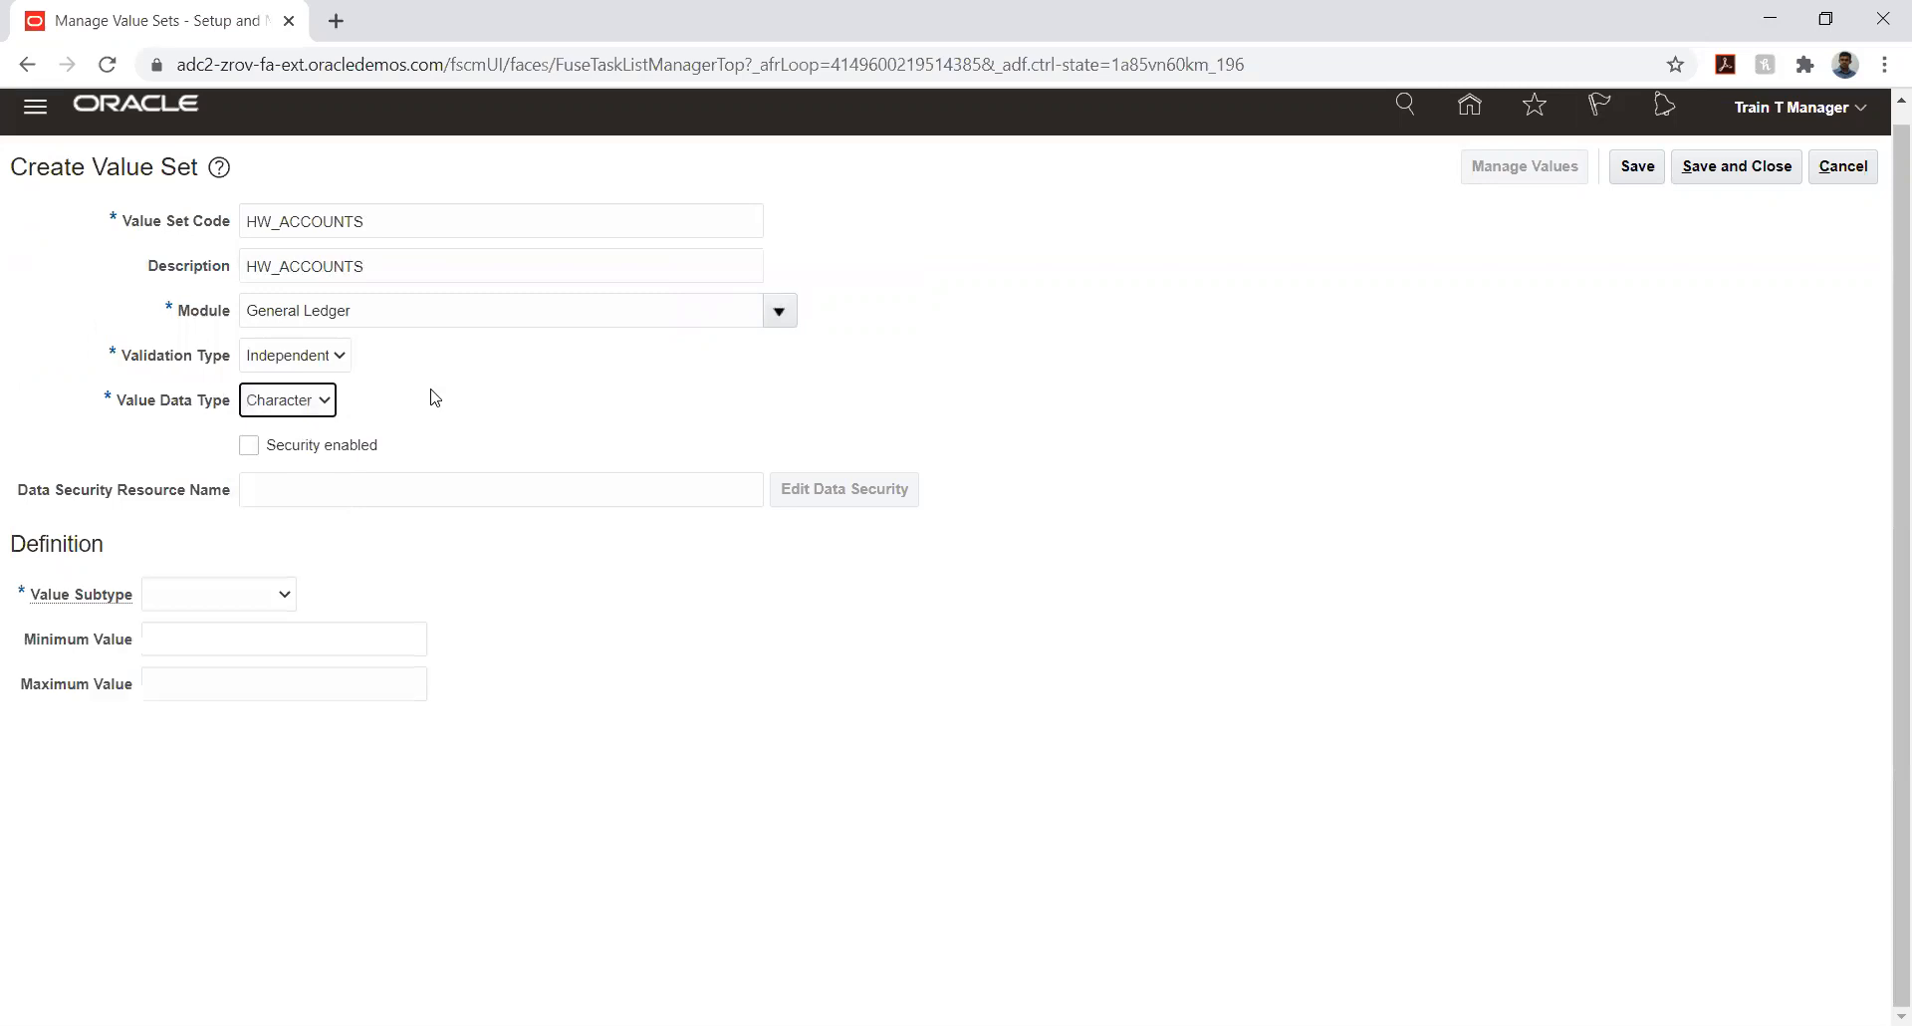
- Define HW_ACCOUNTS with value subtype Text and a maximum length of 6, and save and close it
{"action": "left_click", "coordinate": [200, 597]}
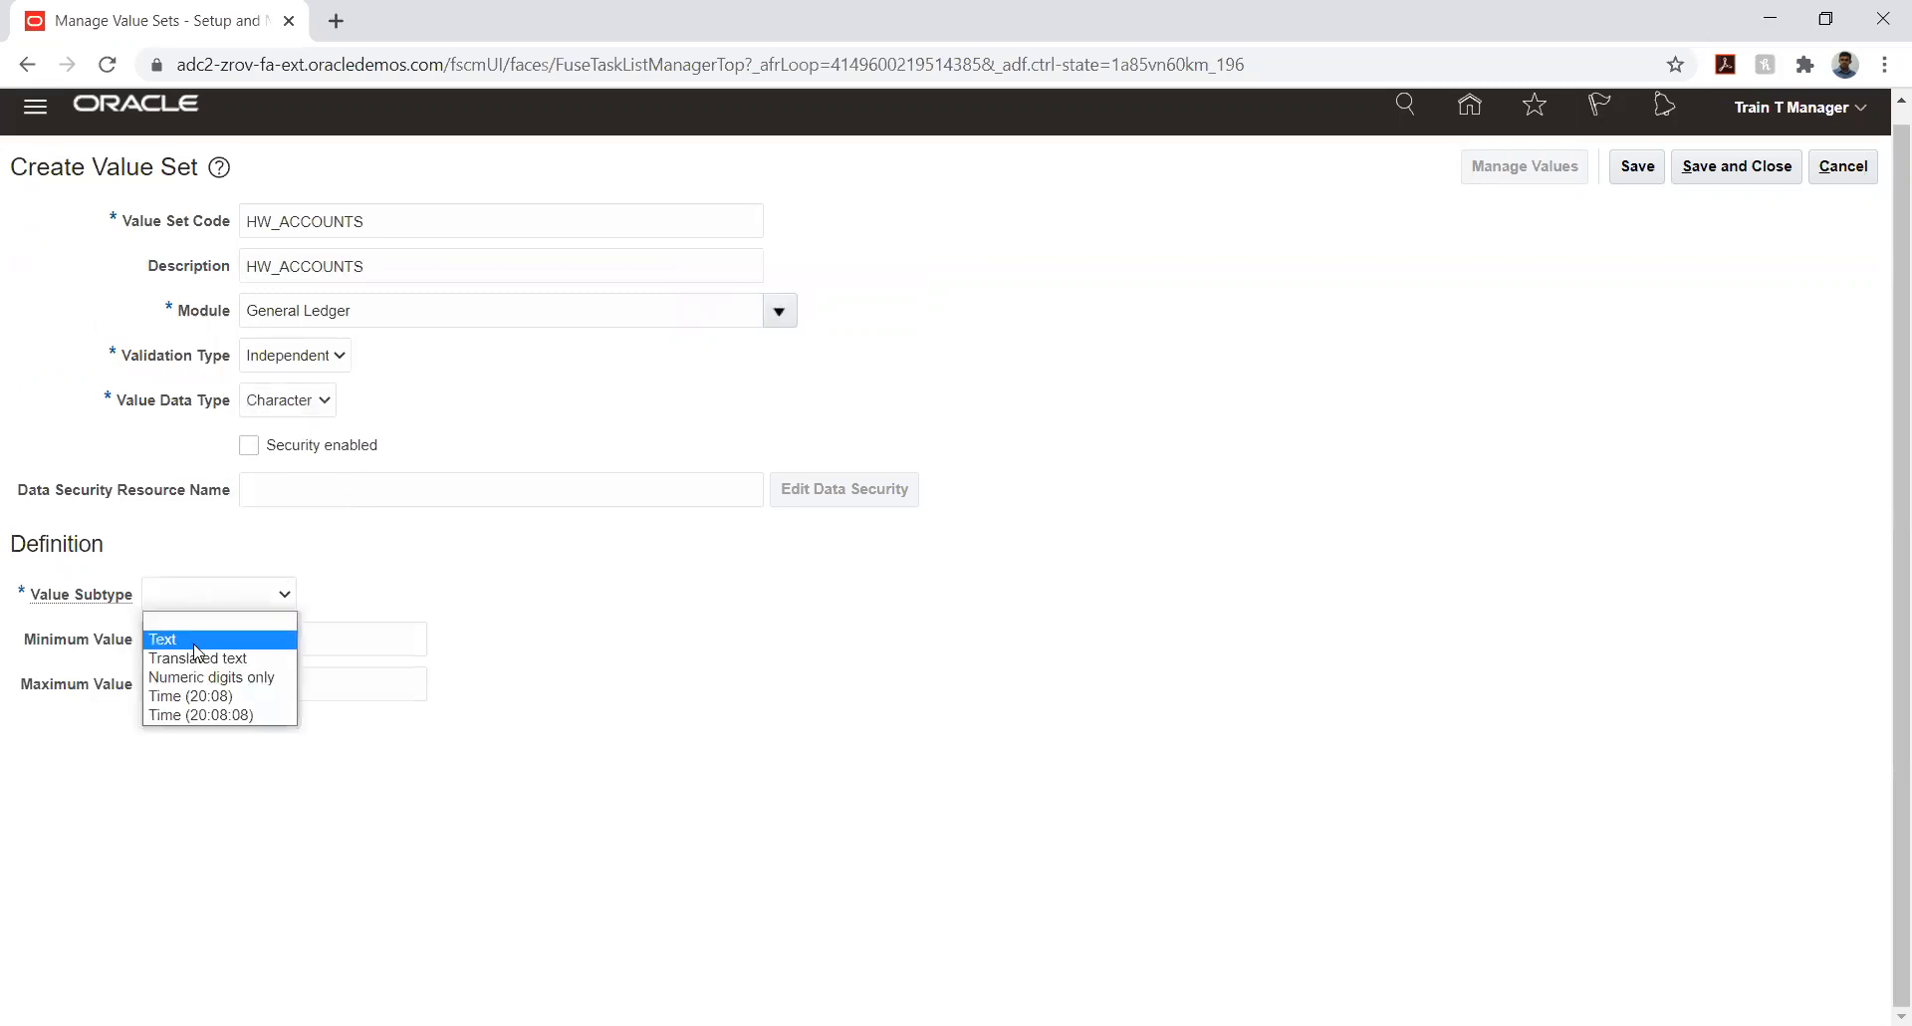
{"action": "left_click", "coordinate": [194, 635]}
{"action": "left_click", "coordinate": [193, 642]}
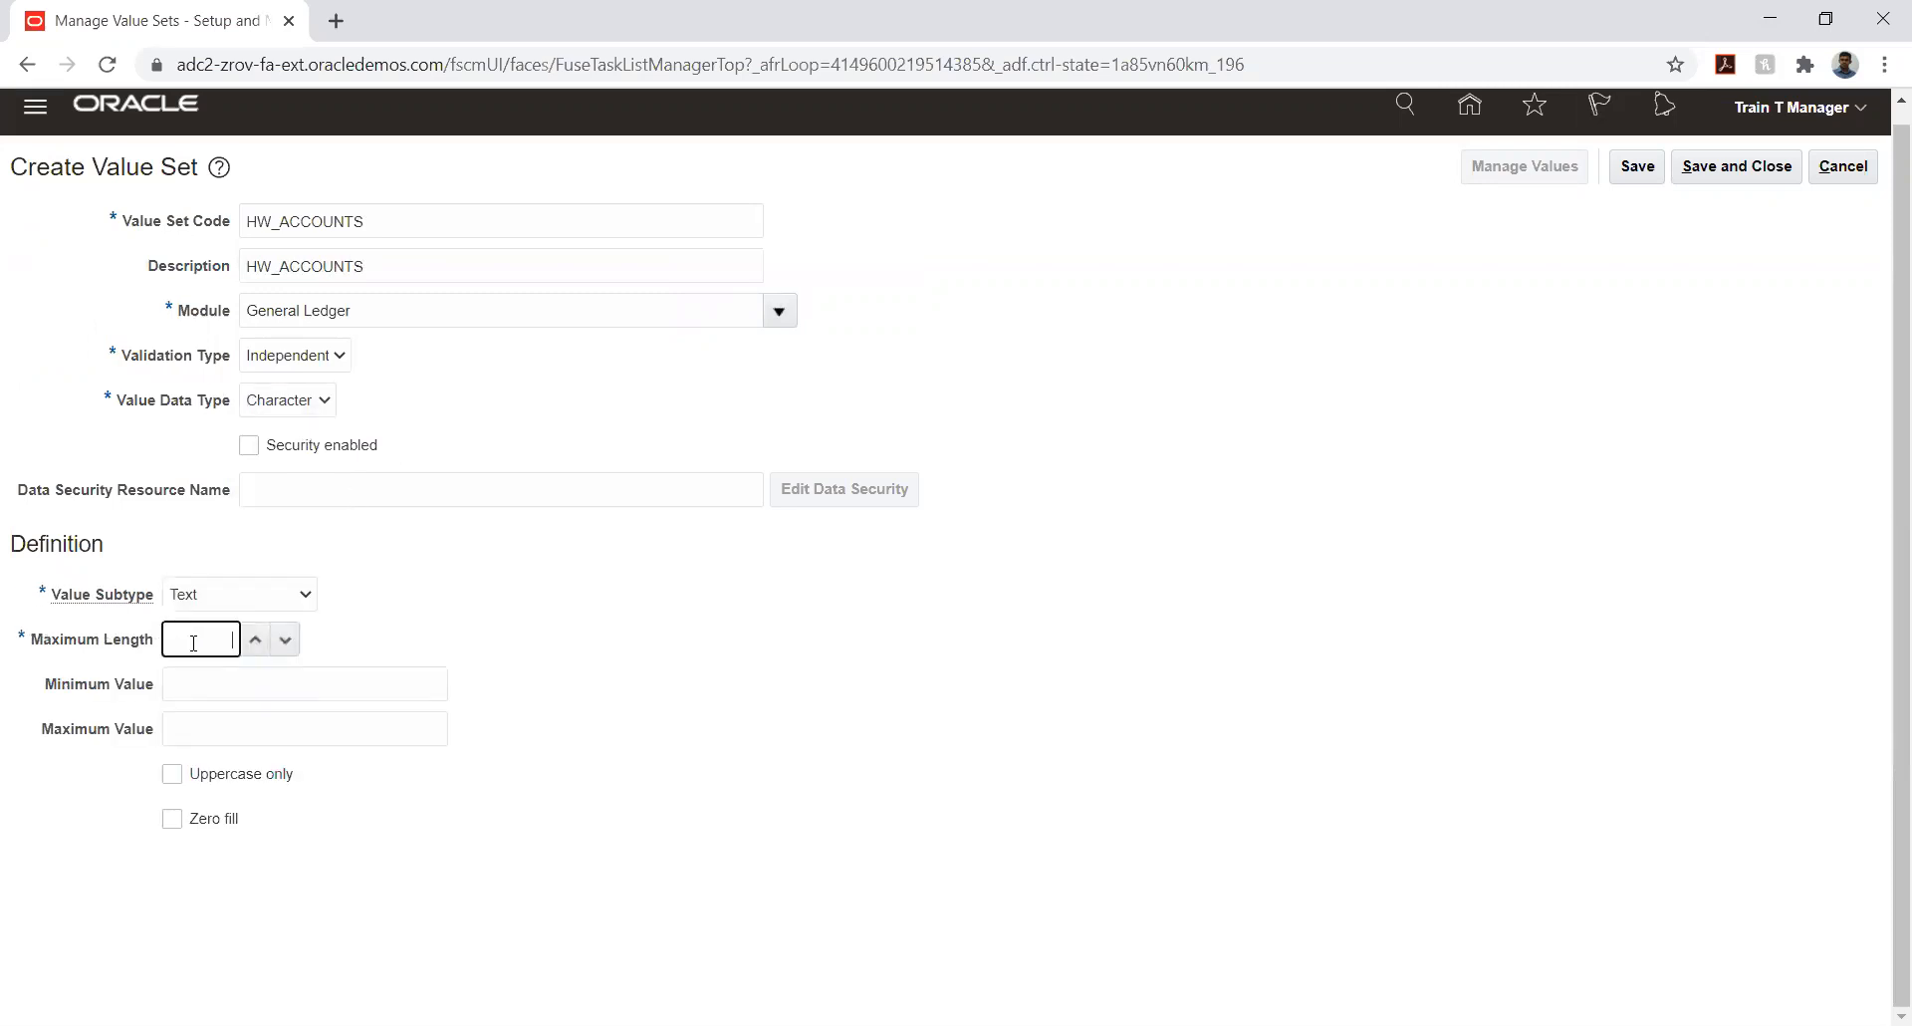
{"action": "type", "text": "6"}
{"action": "left_click", "coordinate": [1637, 167]}
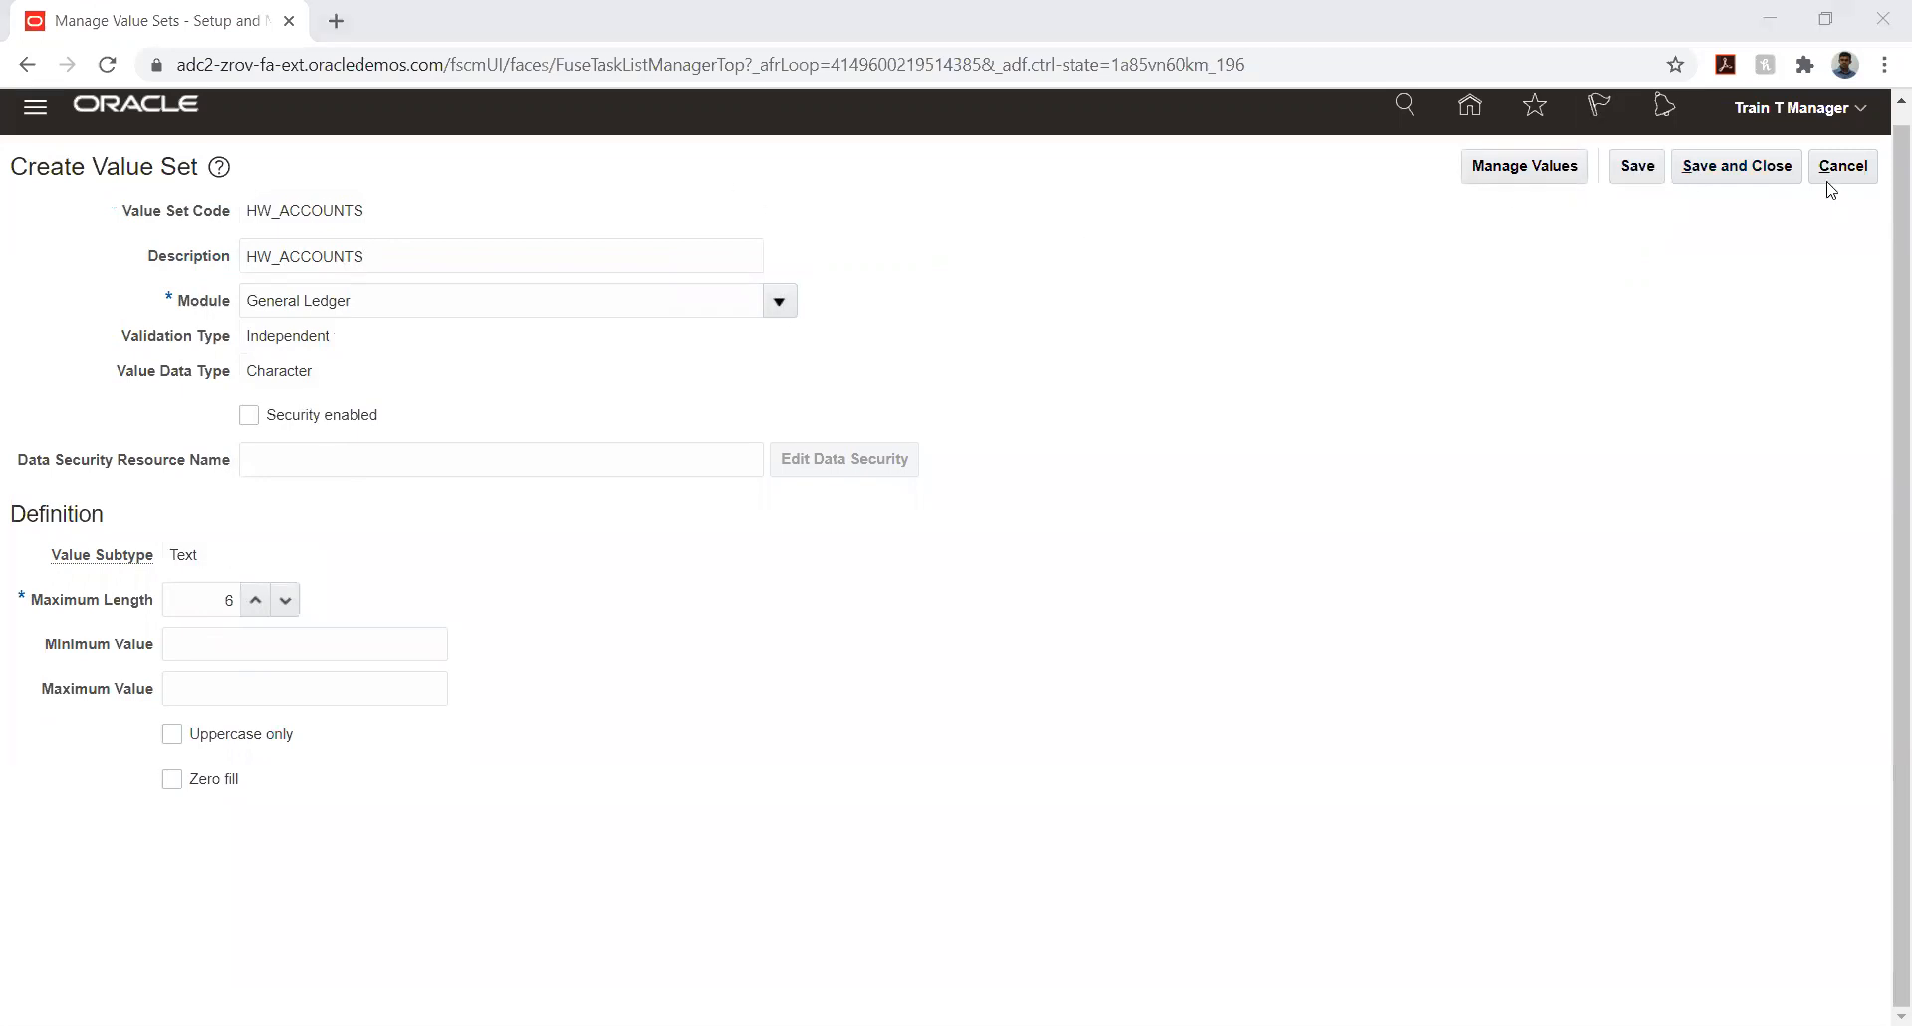
{"action": "left_click", "coordinate": [1732, 167]}
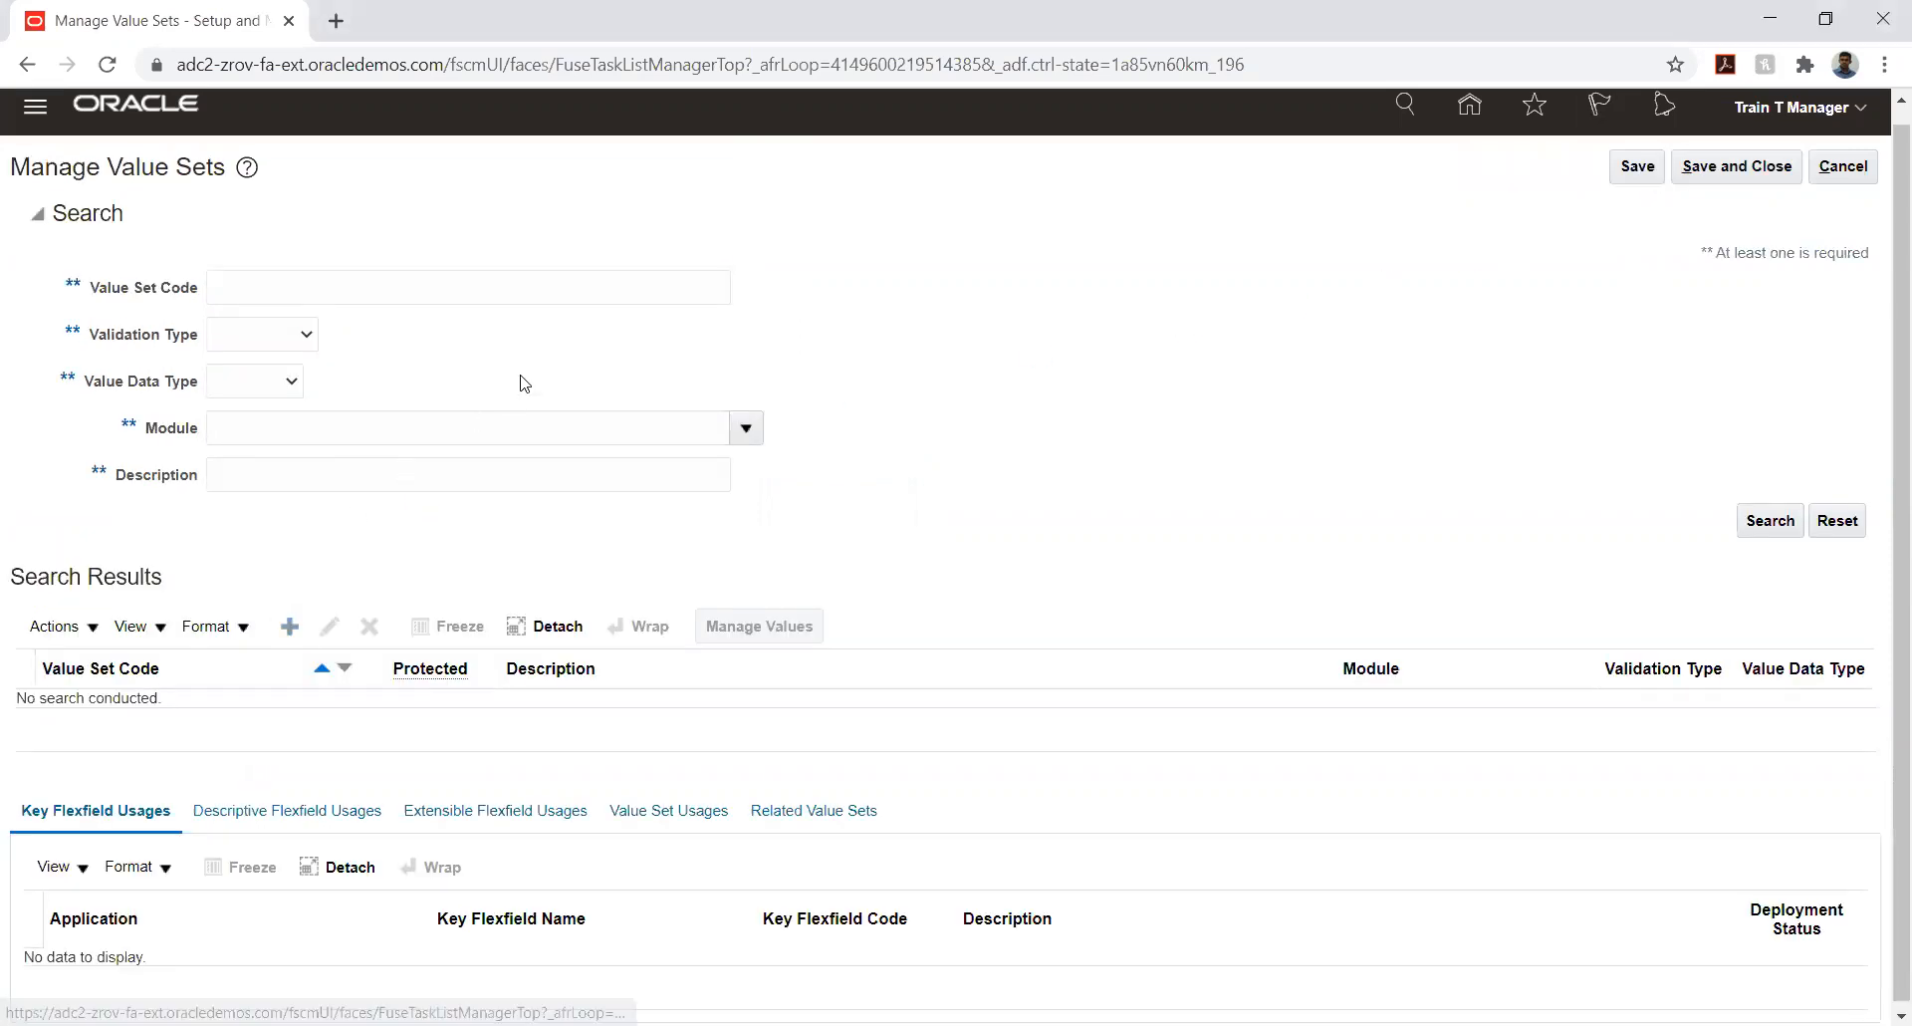
- Create another value set with HW_I/C as both the value set code and the description
{"action": "left_click", "coordinate": [323, 220]}
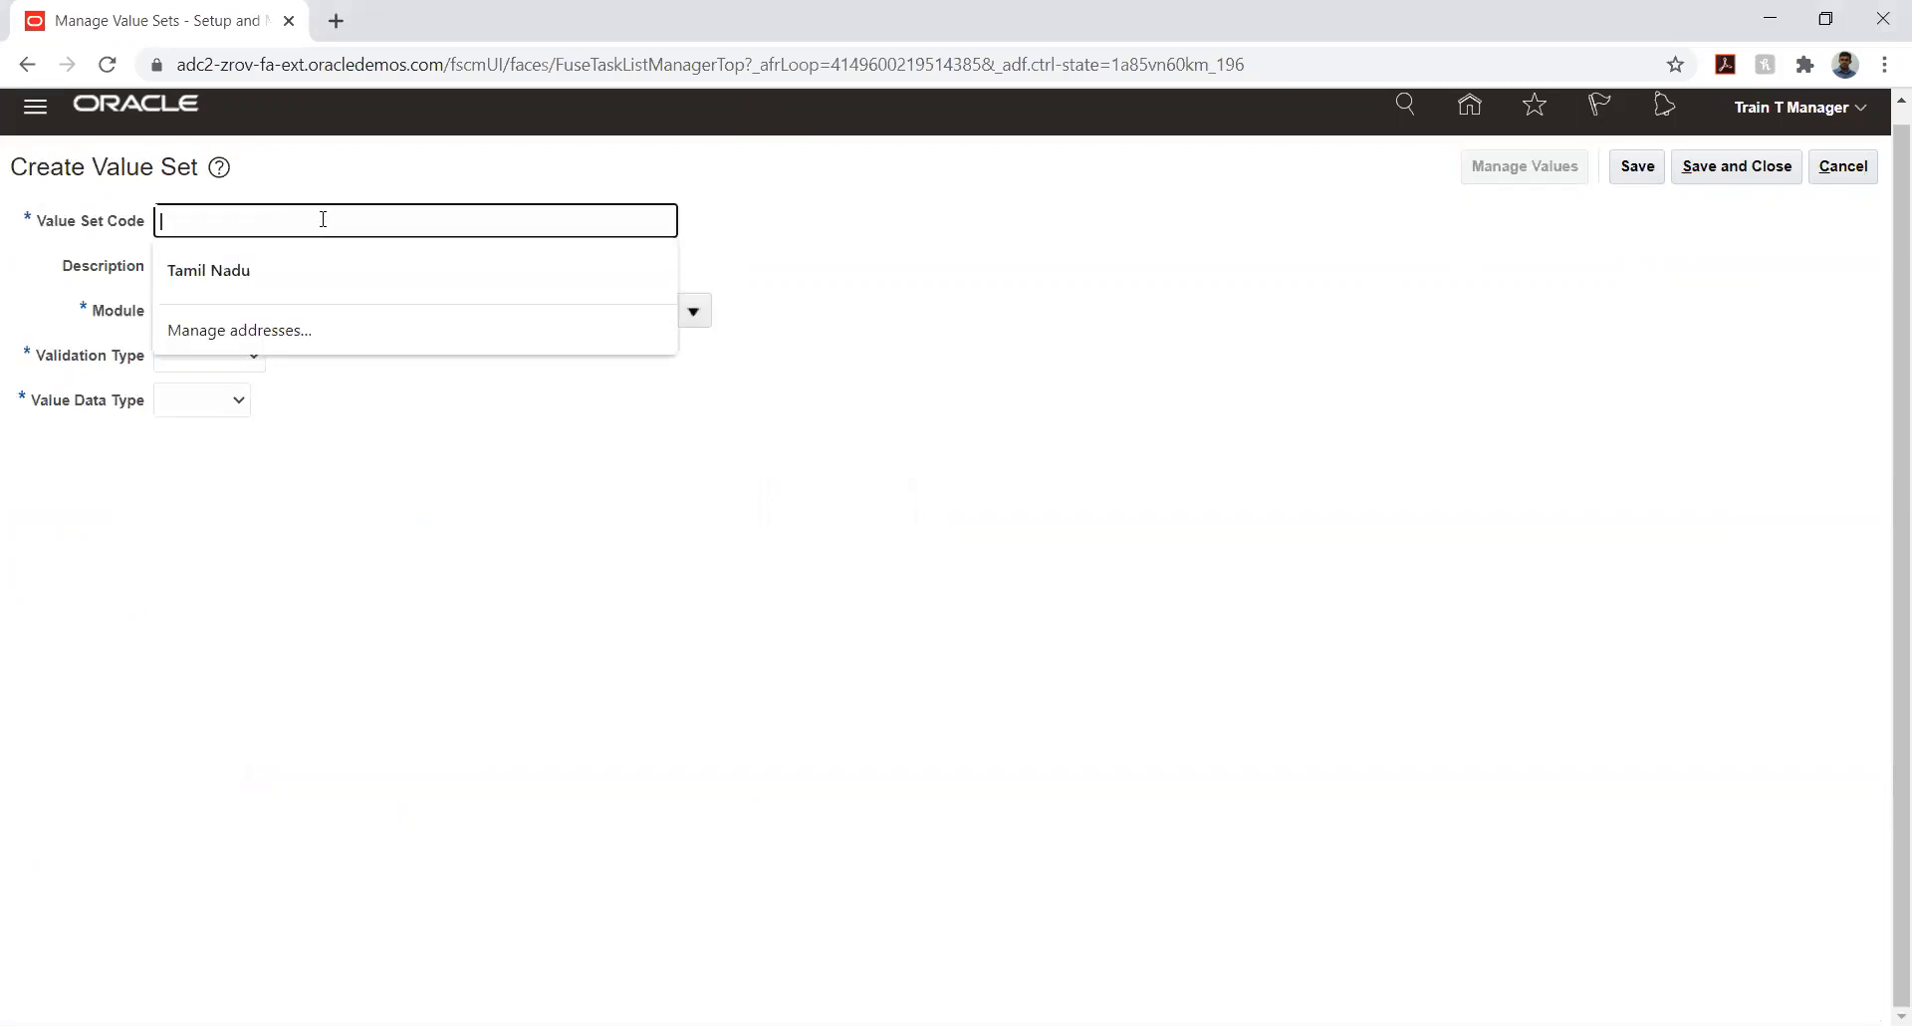
{"action": "type", "text": "HW_I/C"}
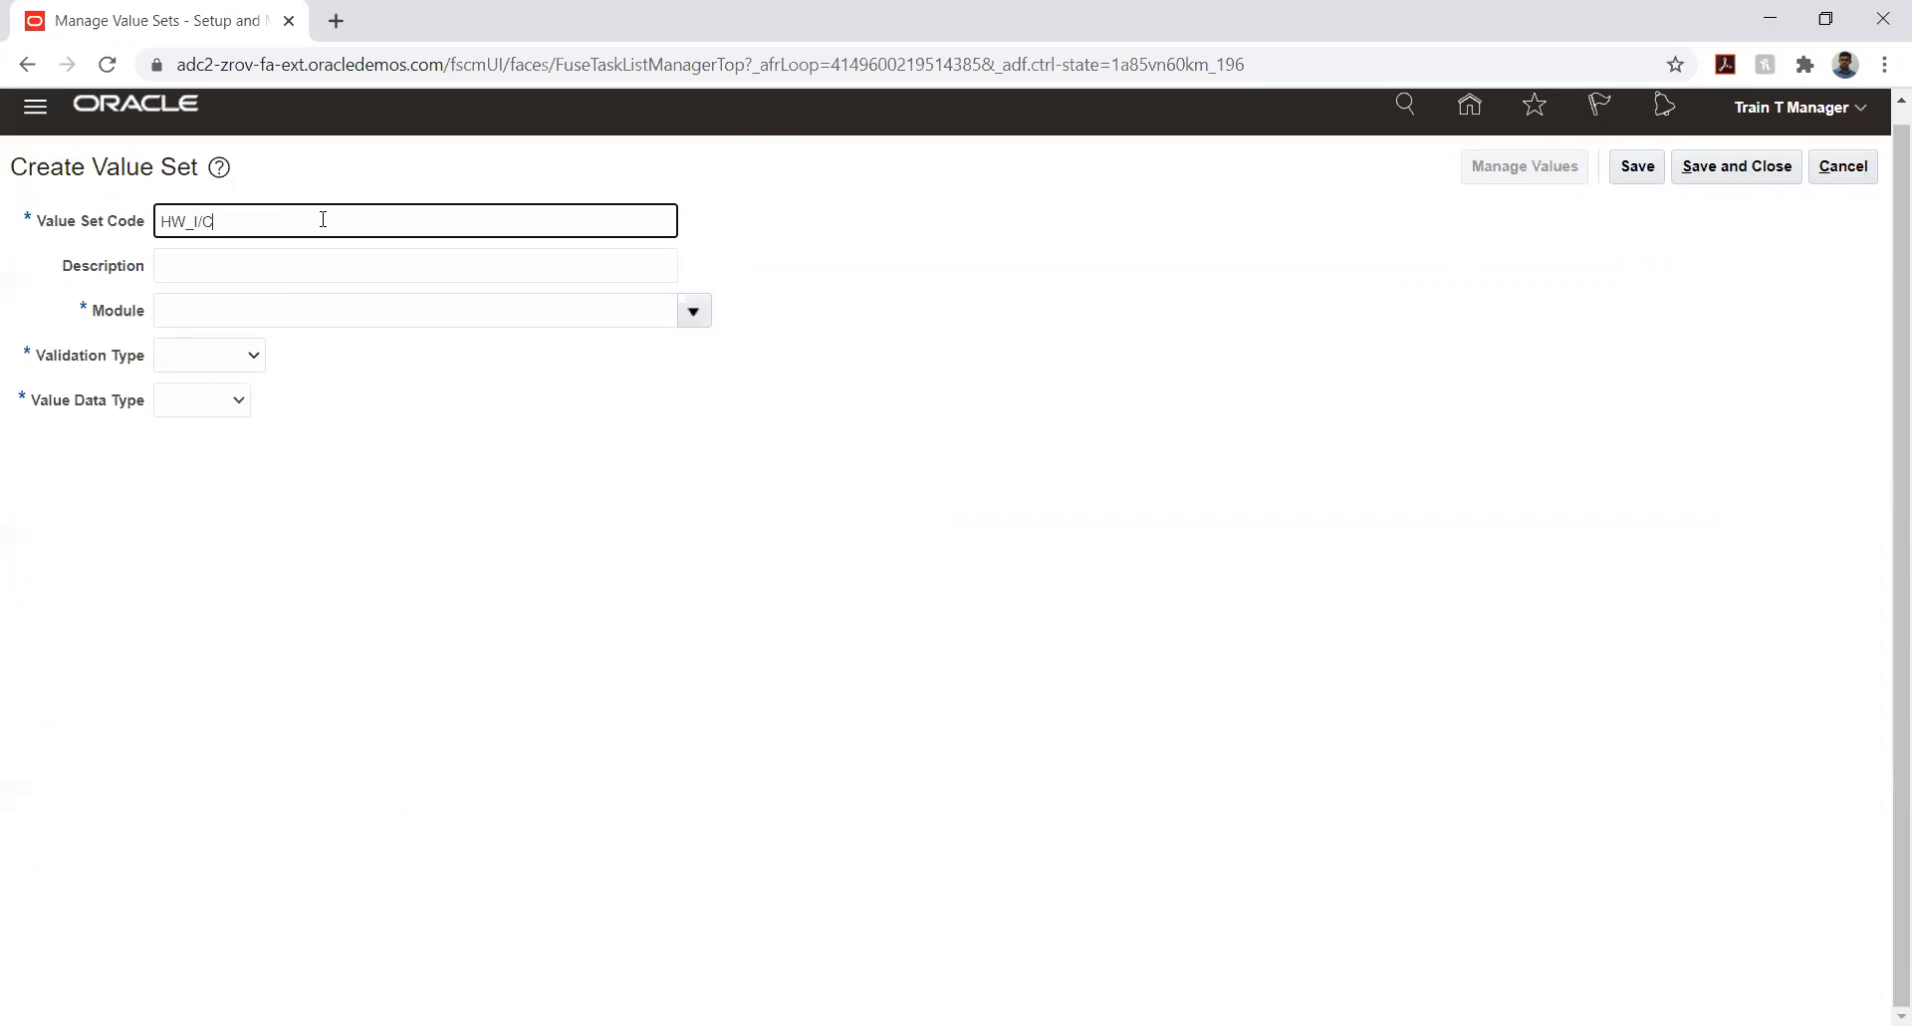
{"action": "key", "text": "Tab"}
{"action": "type", "text": "HW_I/C"}
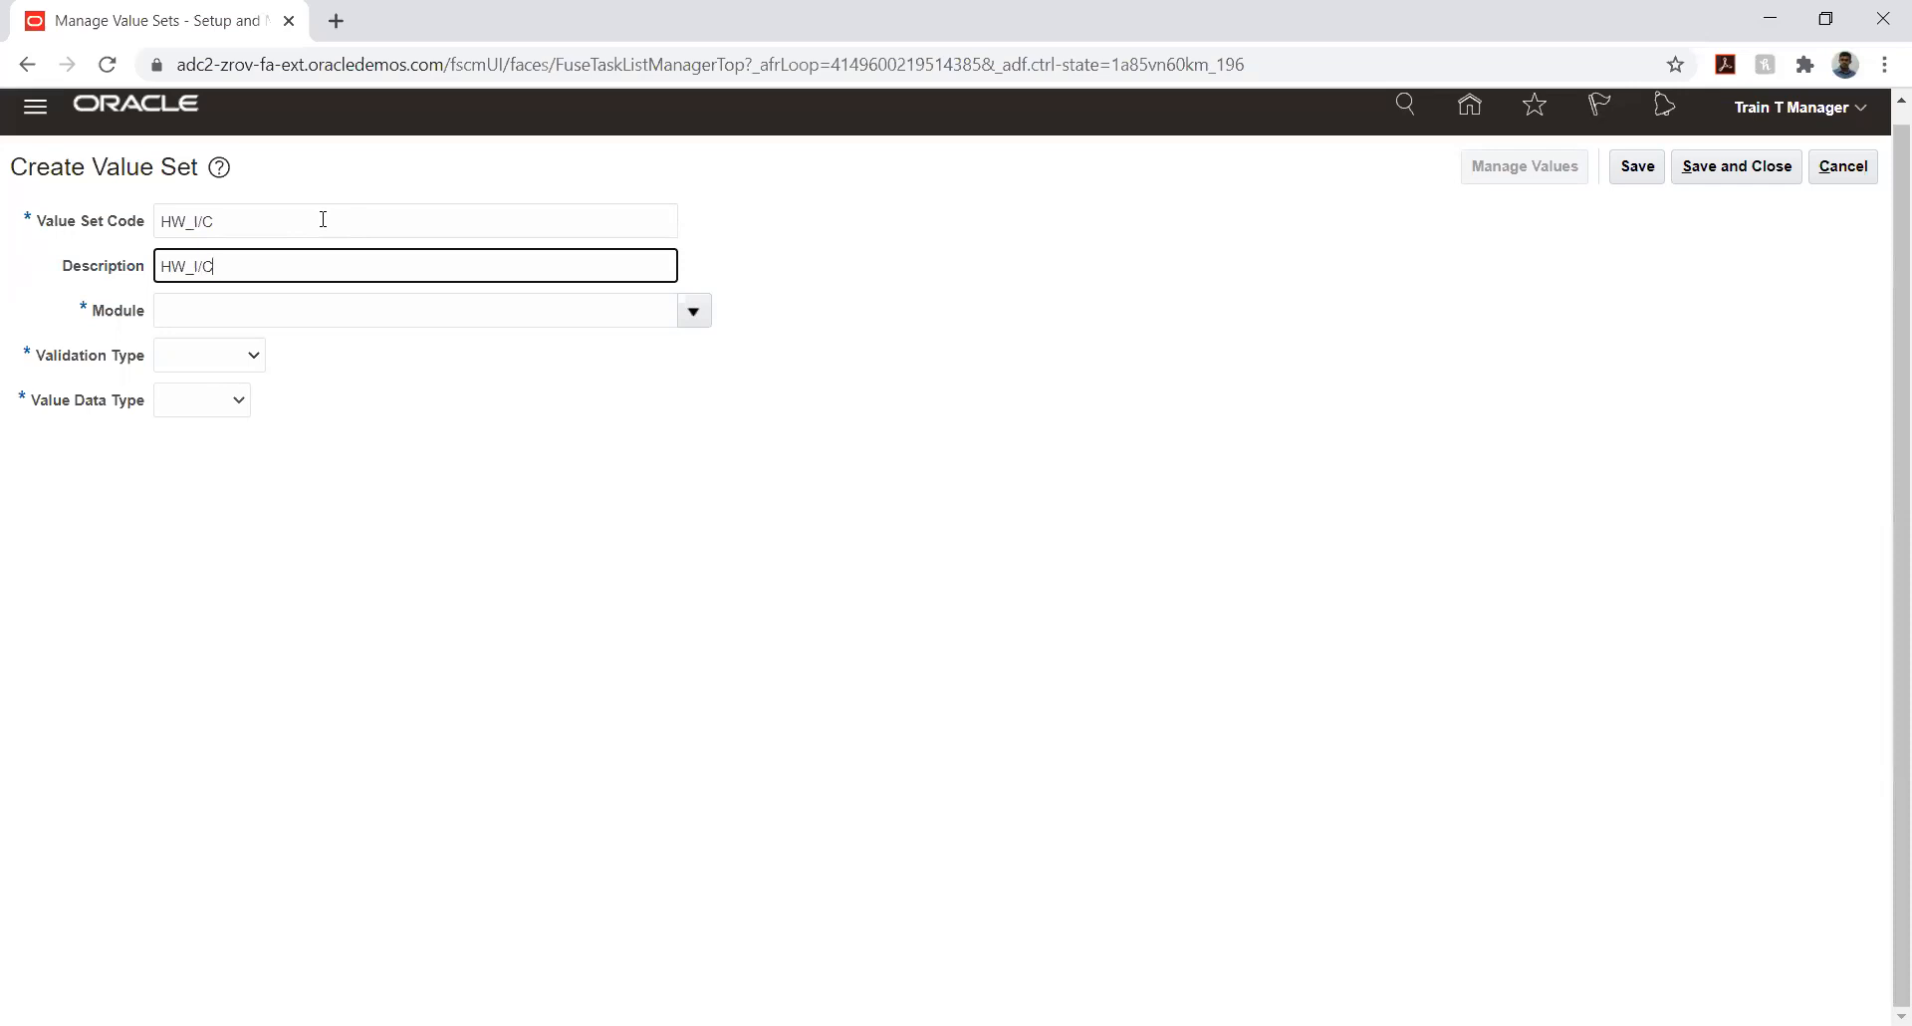
- Assign HW_I/C to the General Ledger module with validation type Independent and value data type Character
{"action": "left_click", "coordinate": [706, 313]}
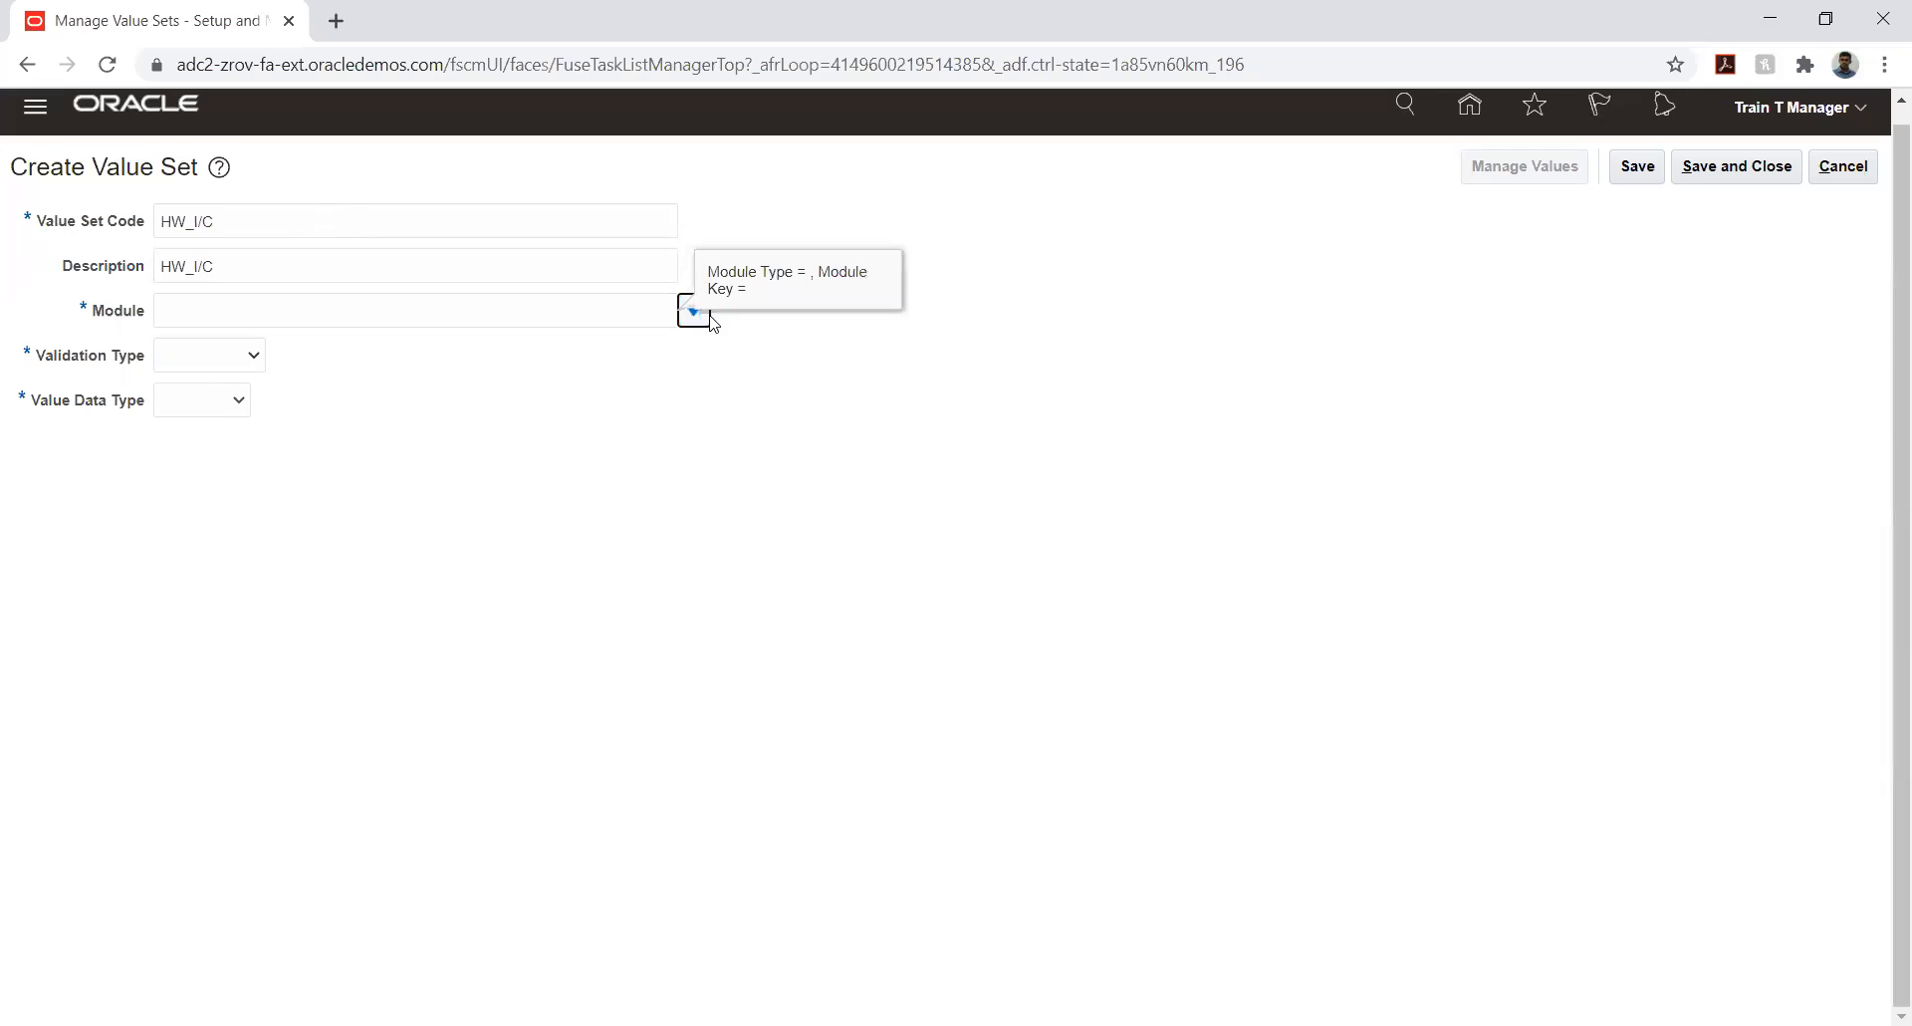
{"action": "left_click", "coordinate": [683, 361]}
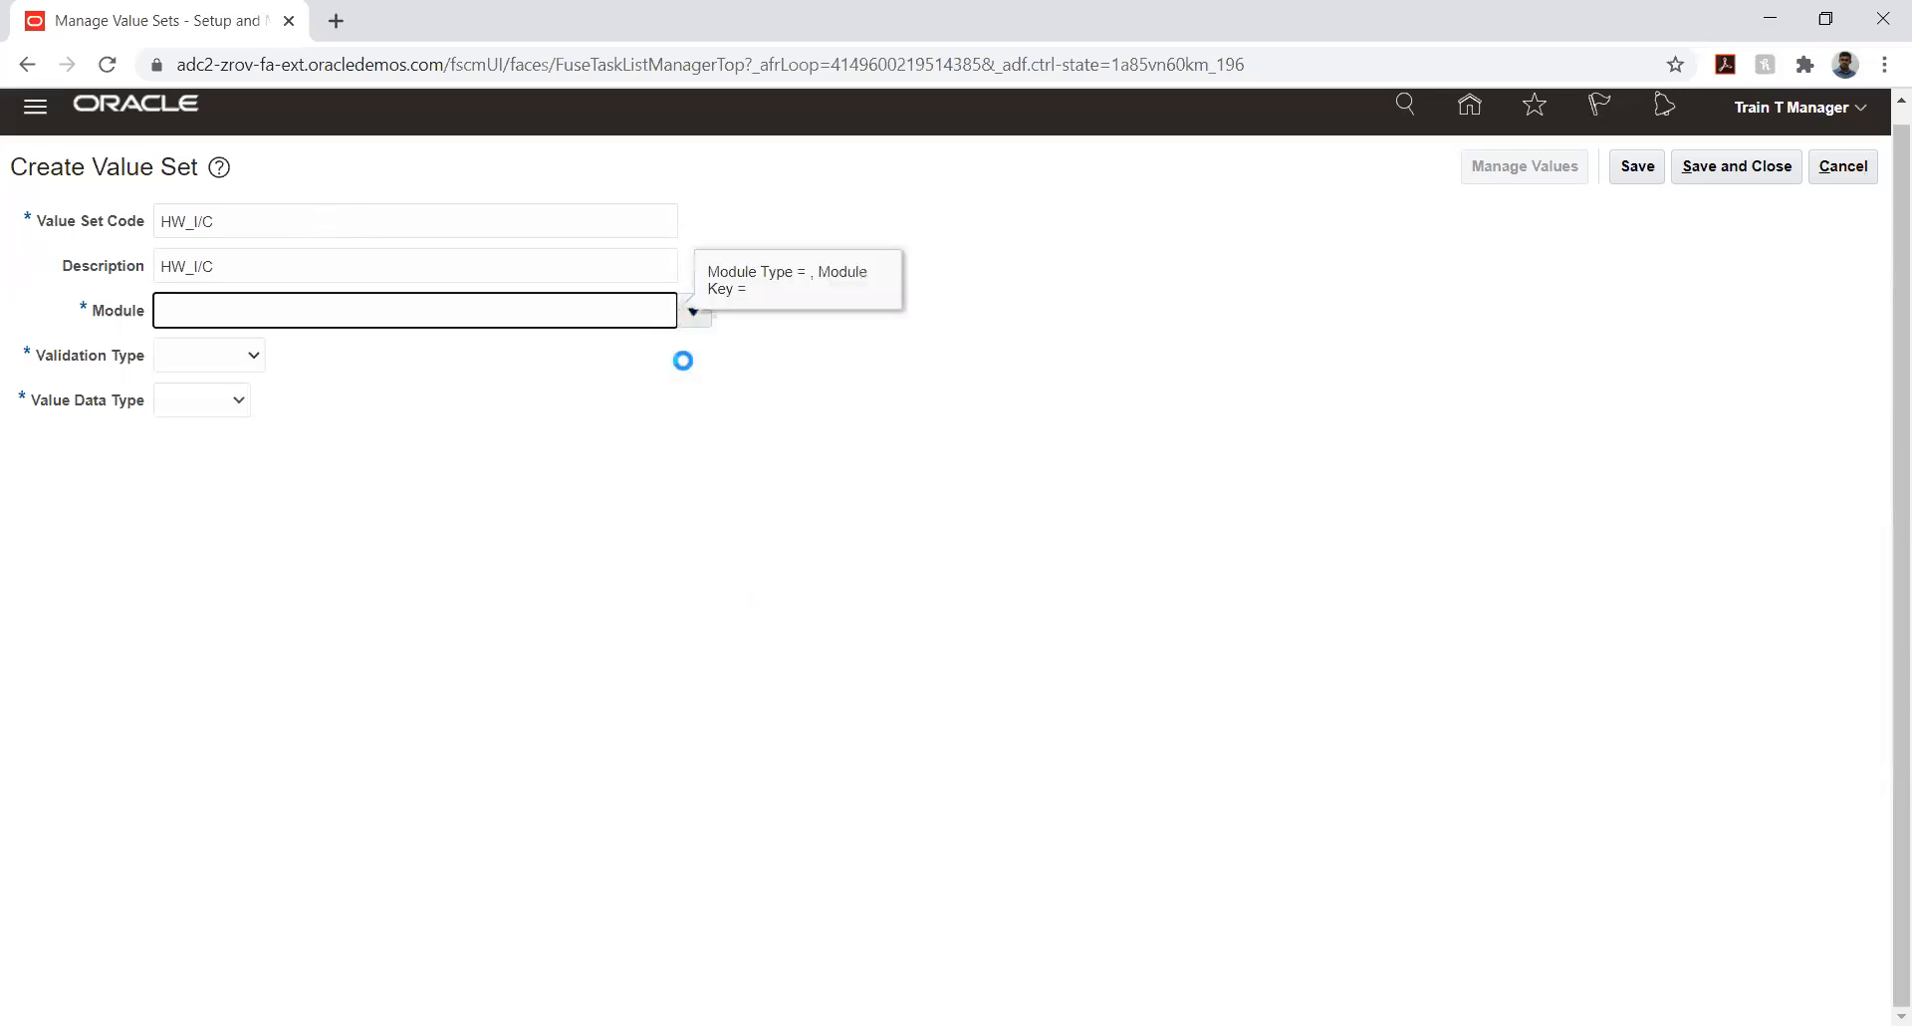
{"action": "left_click", "coordinate": [192, 361]}
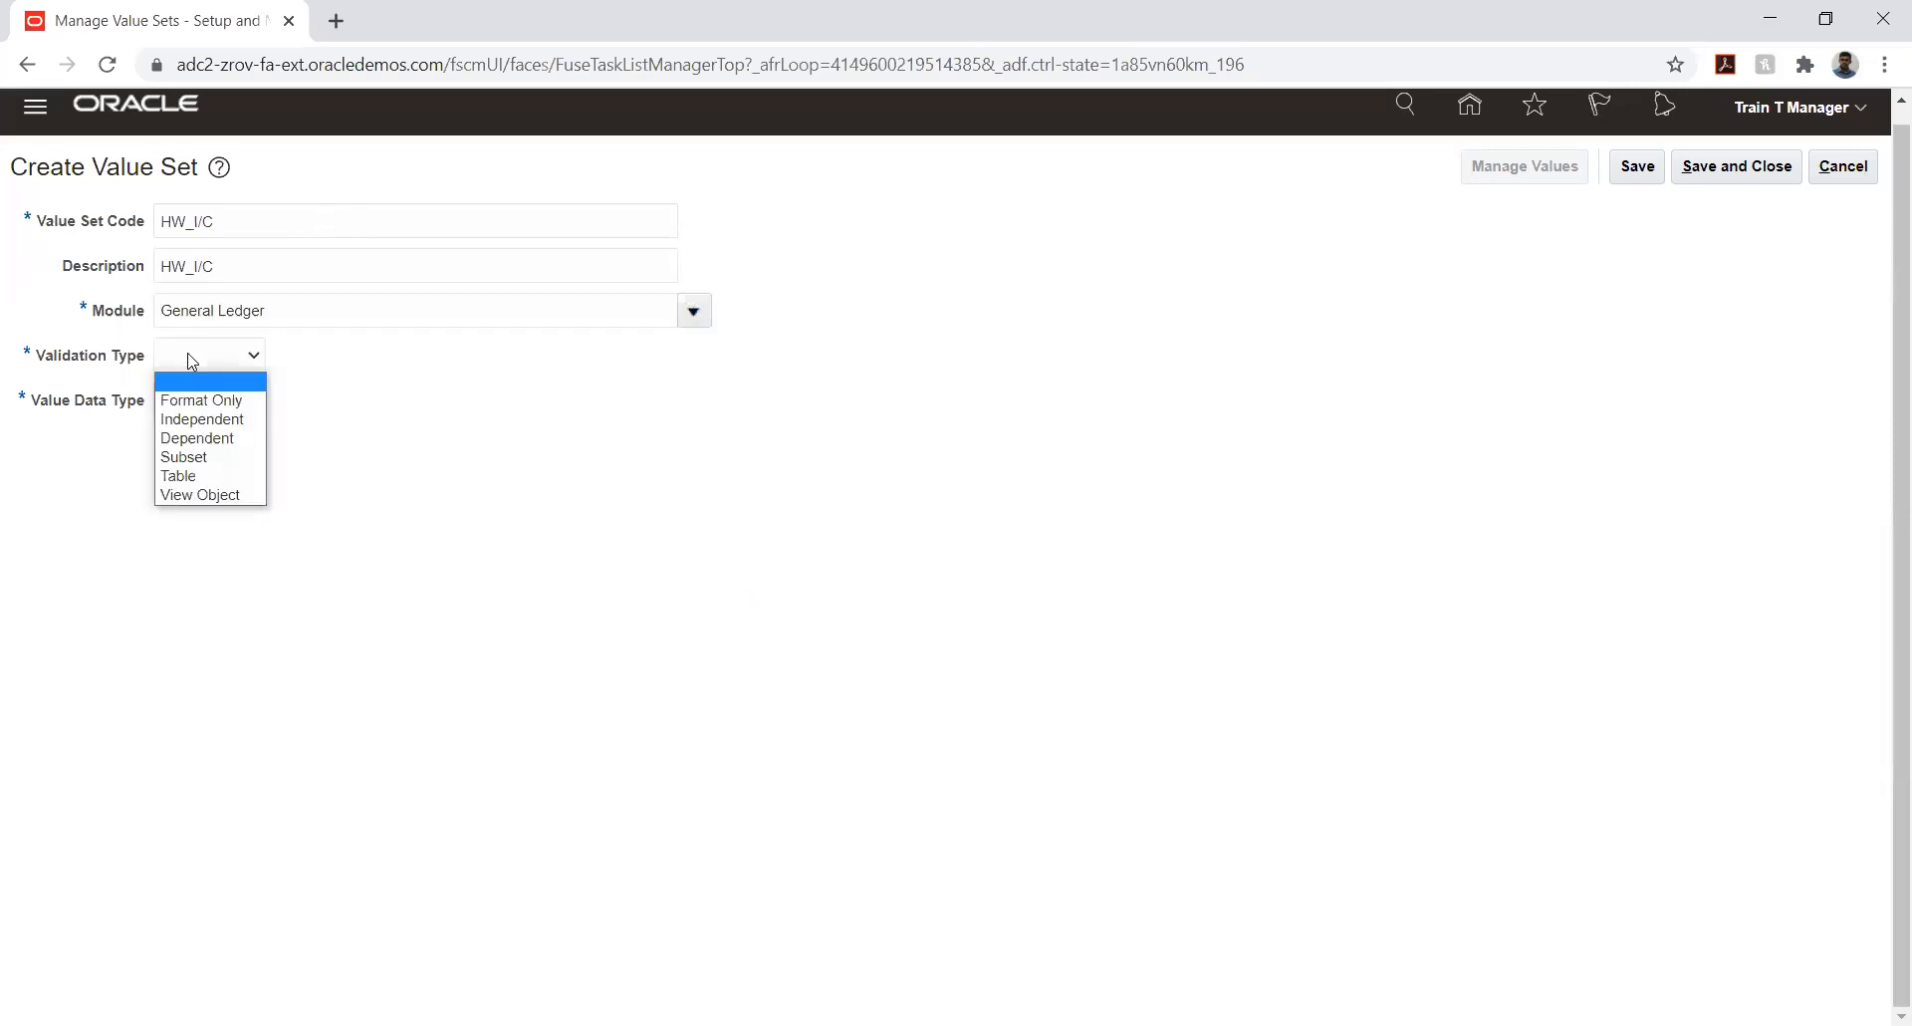
{"action": "left_click", "coordinate": [219, 419]}
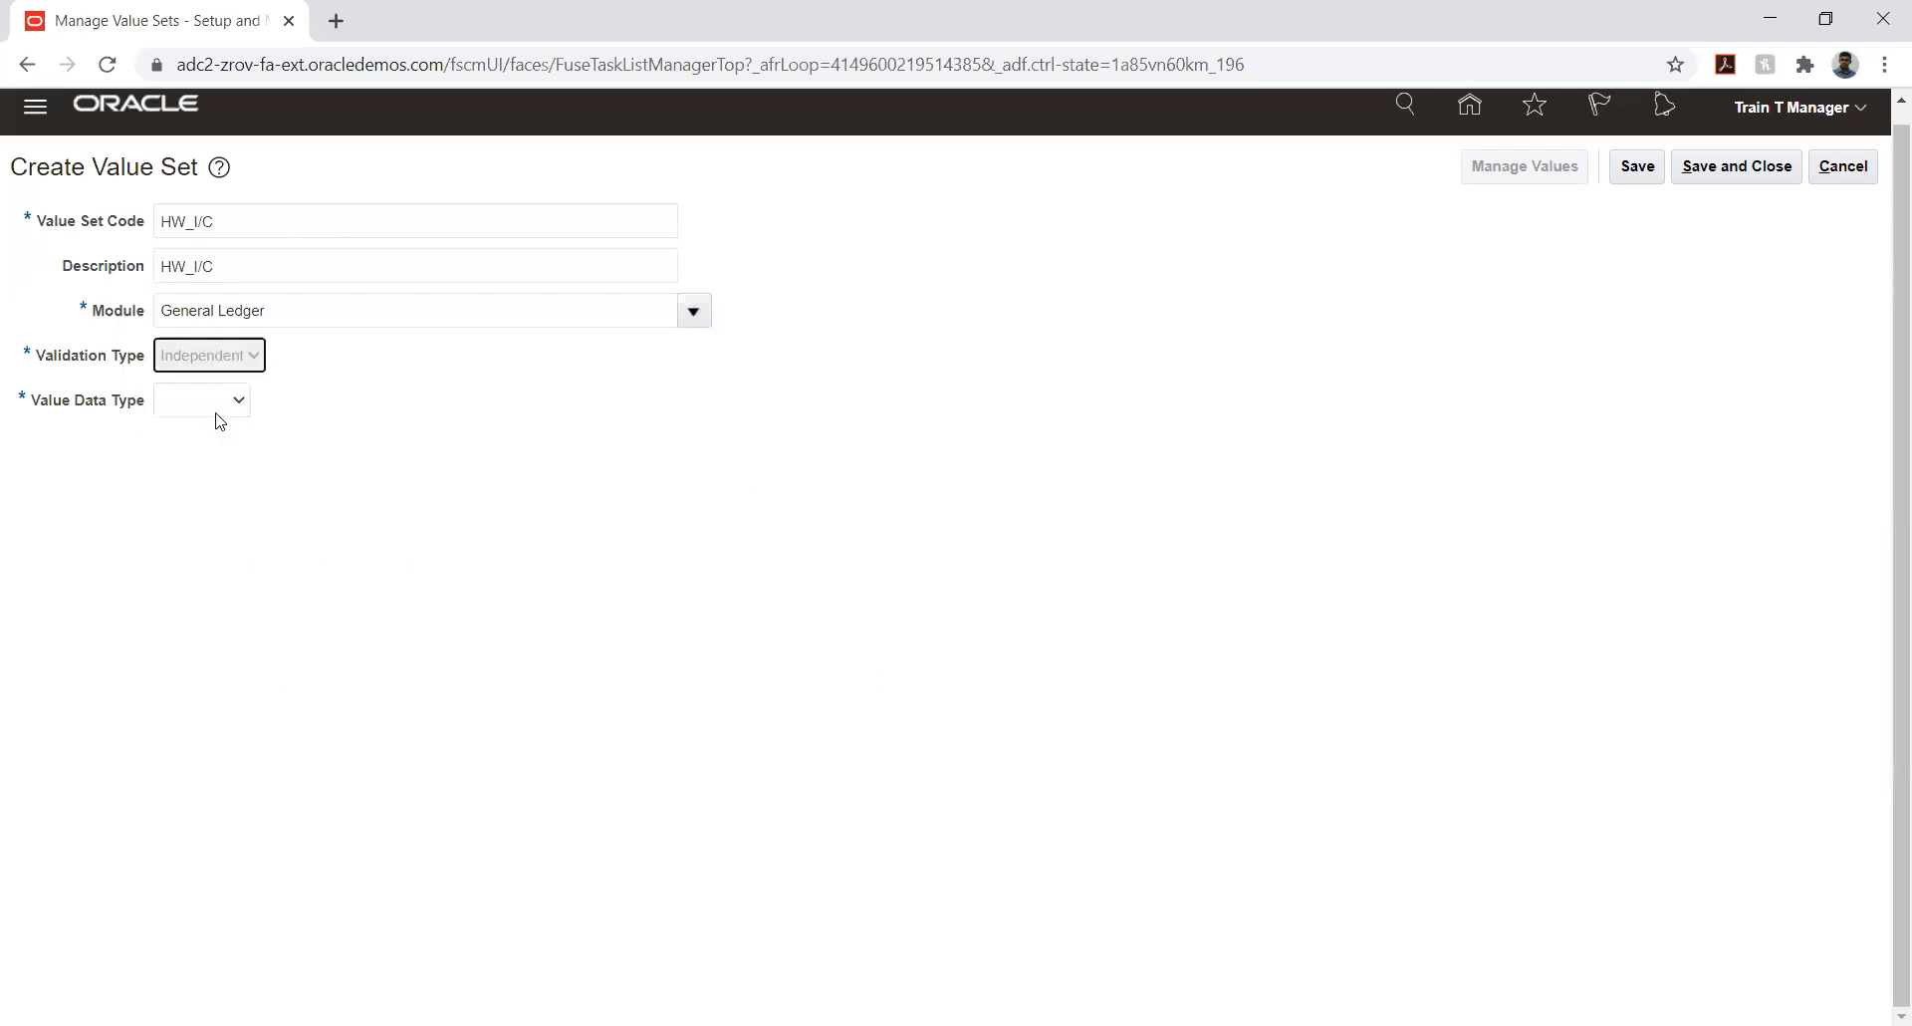
{"action": "left_click", "coordinate": [275, 408]}
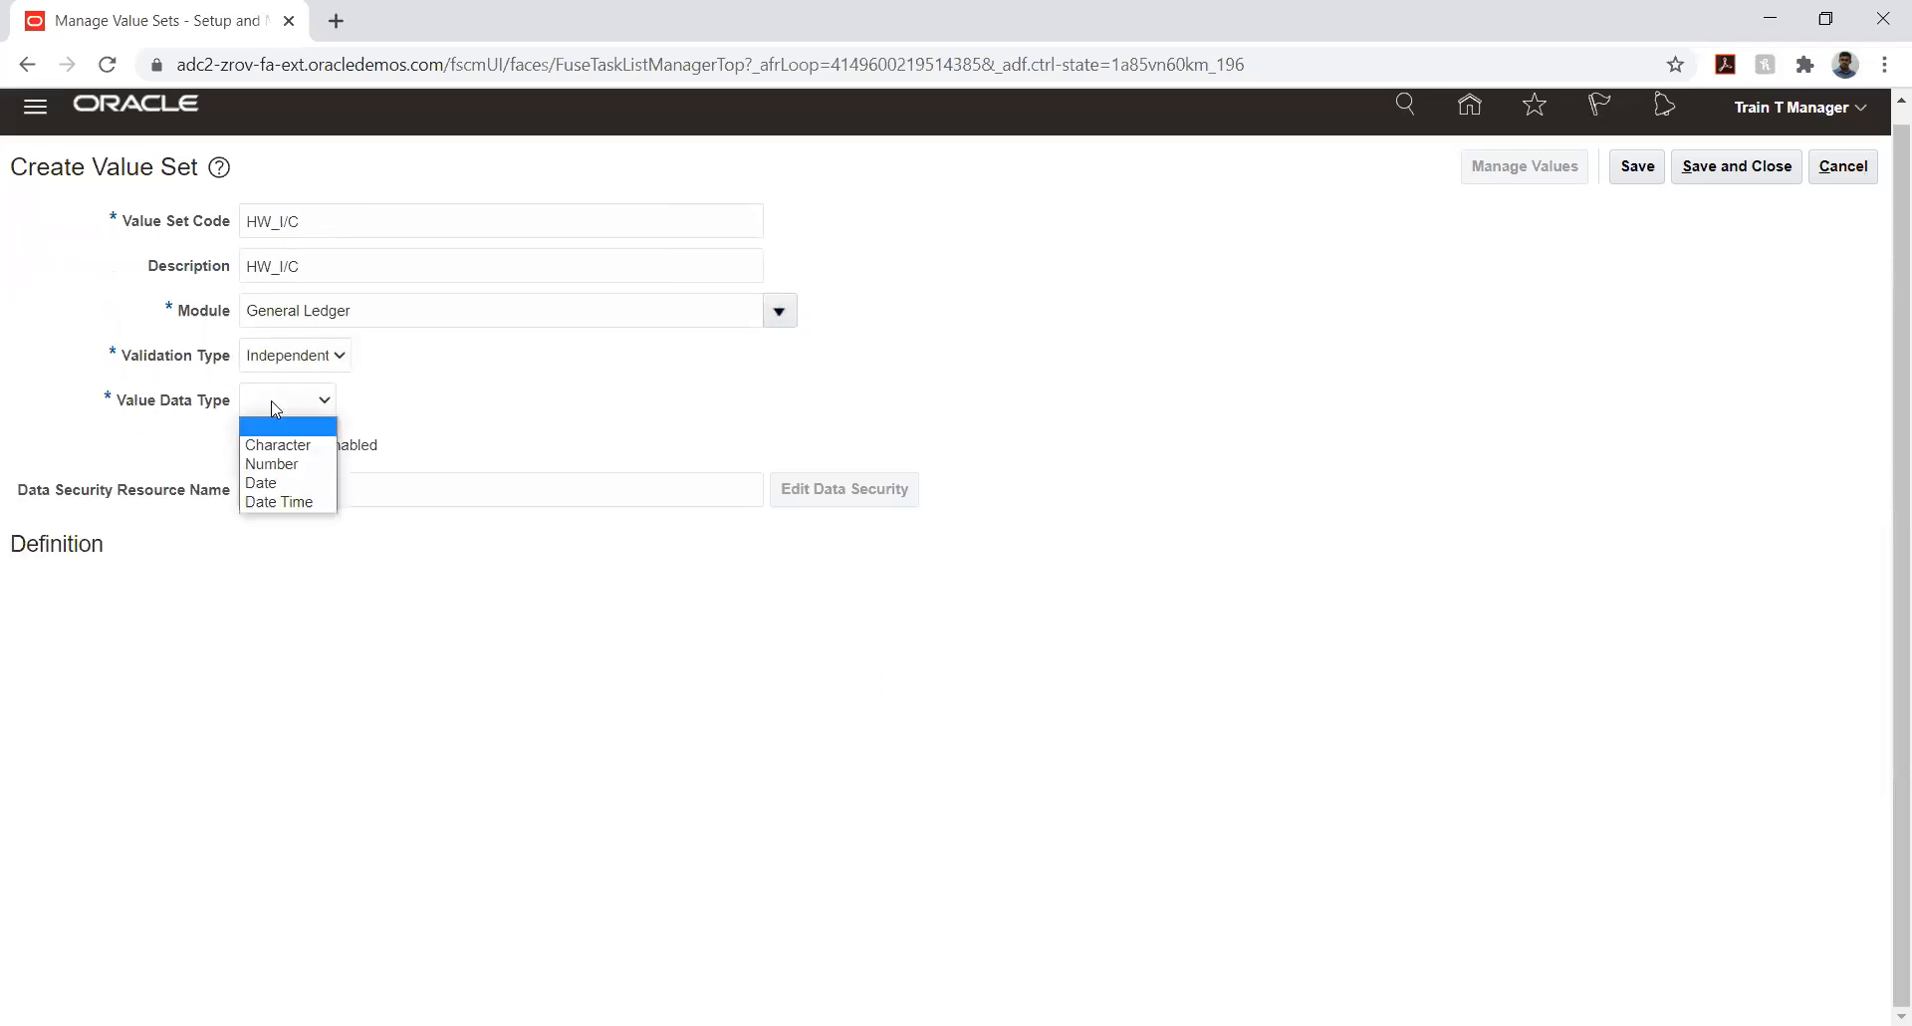
{"action": "left_click", "coordinate": [275, 444]}
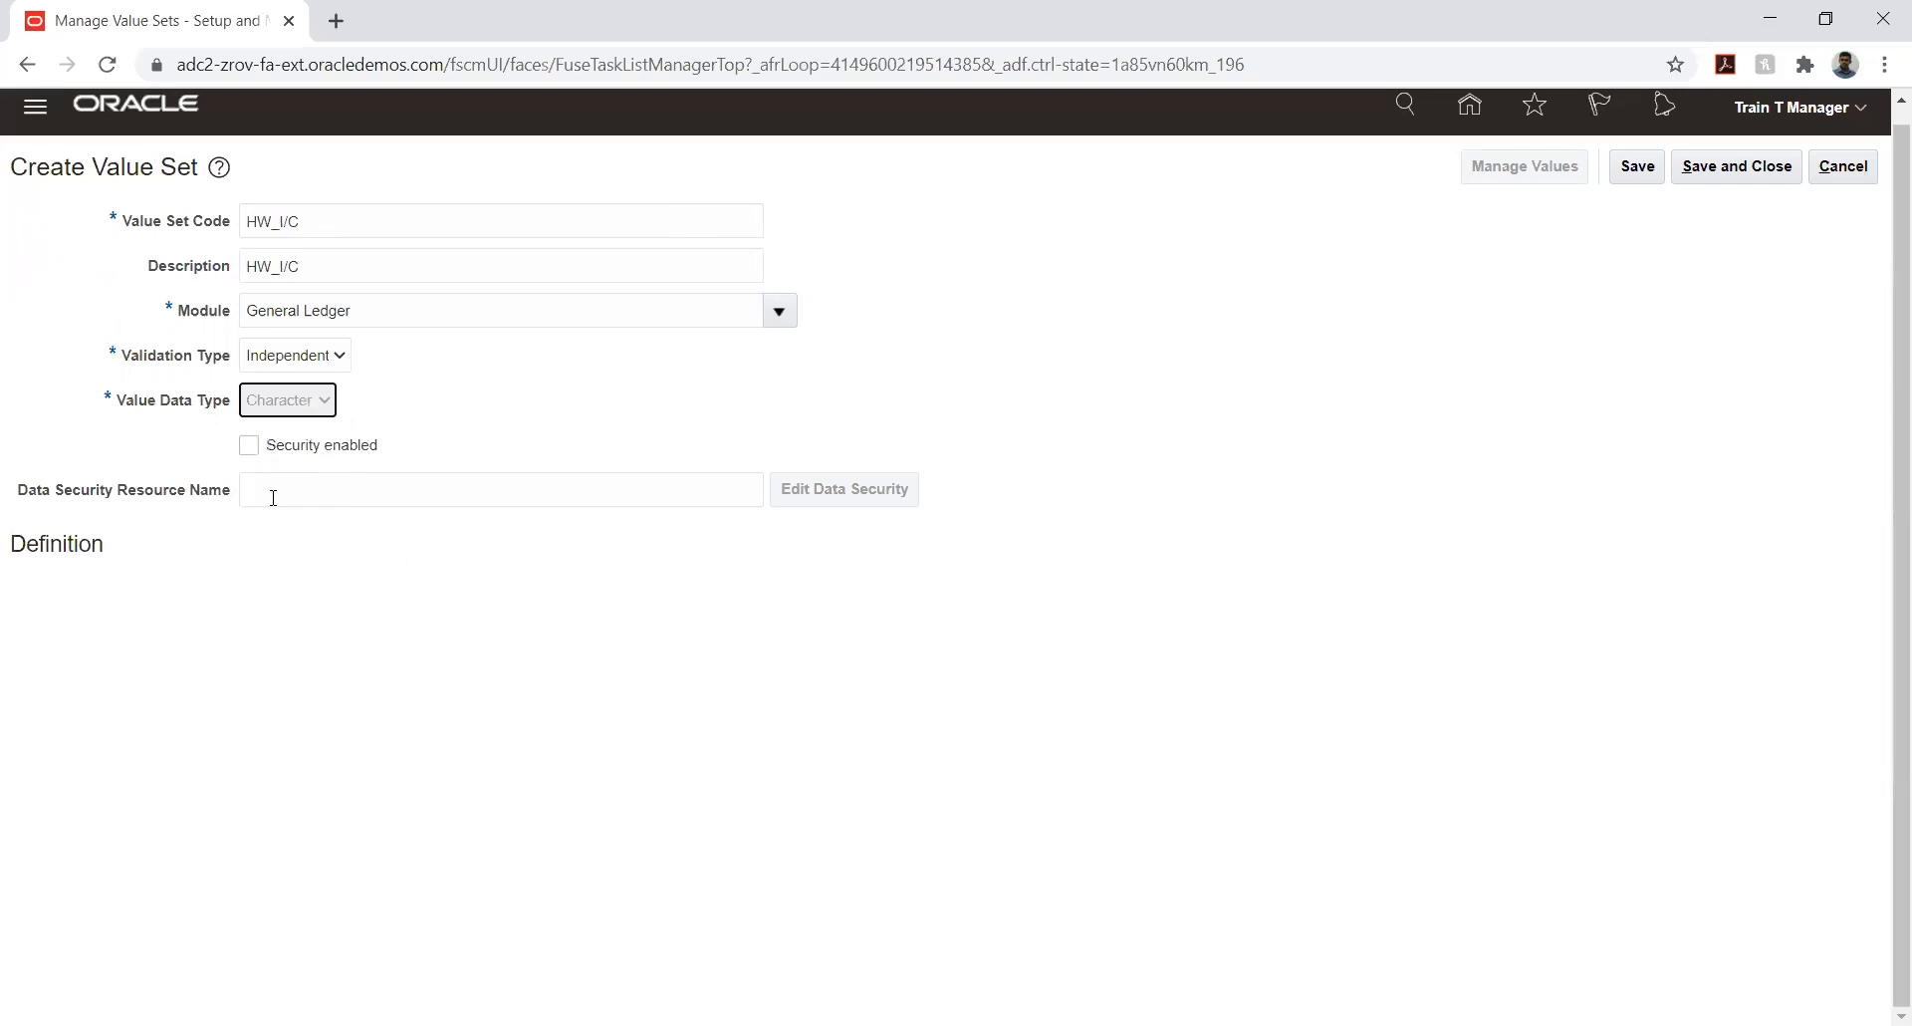
- Define HW_I/C with value subtype Text and a maximum length of 6, and save and close it
{"action": "left_click", "coordinate": [195, 594]}
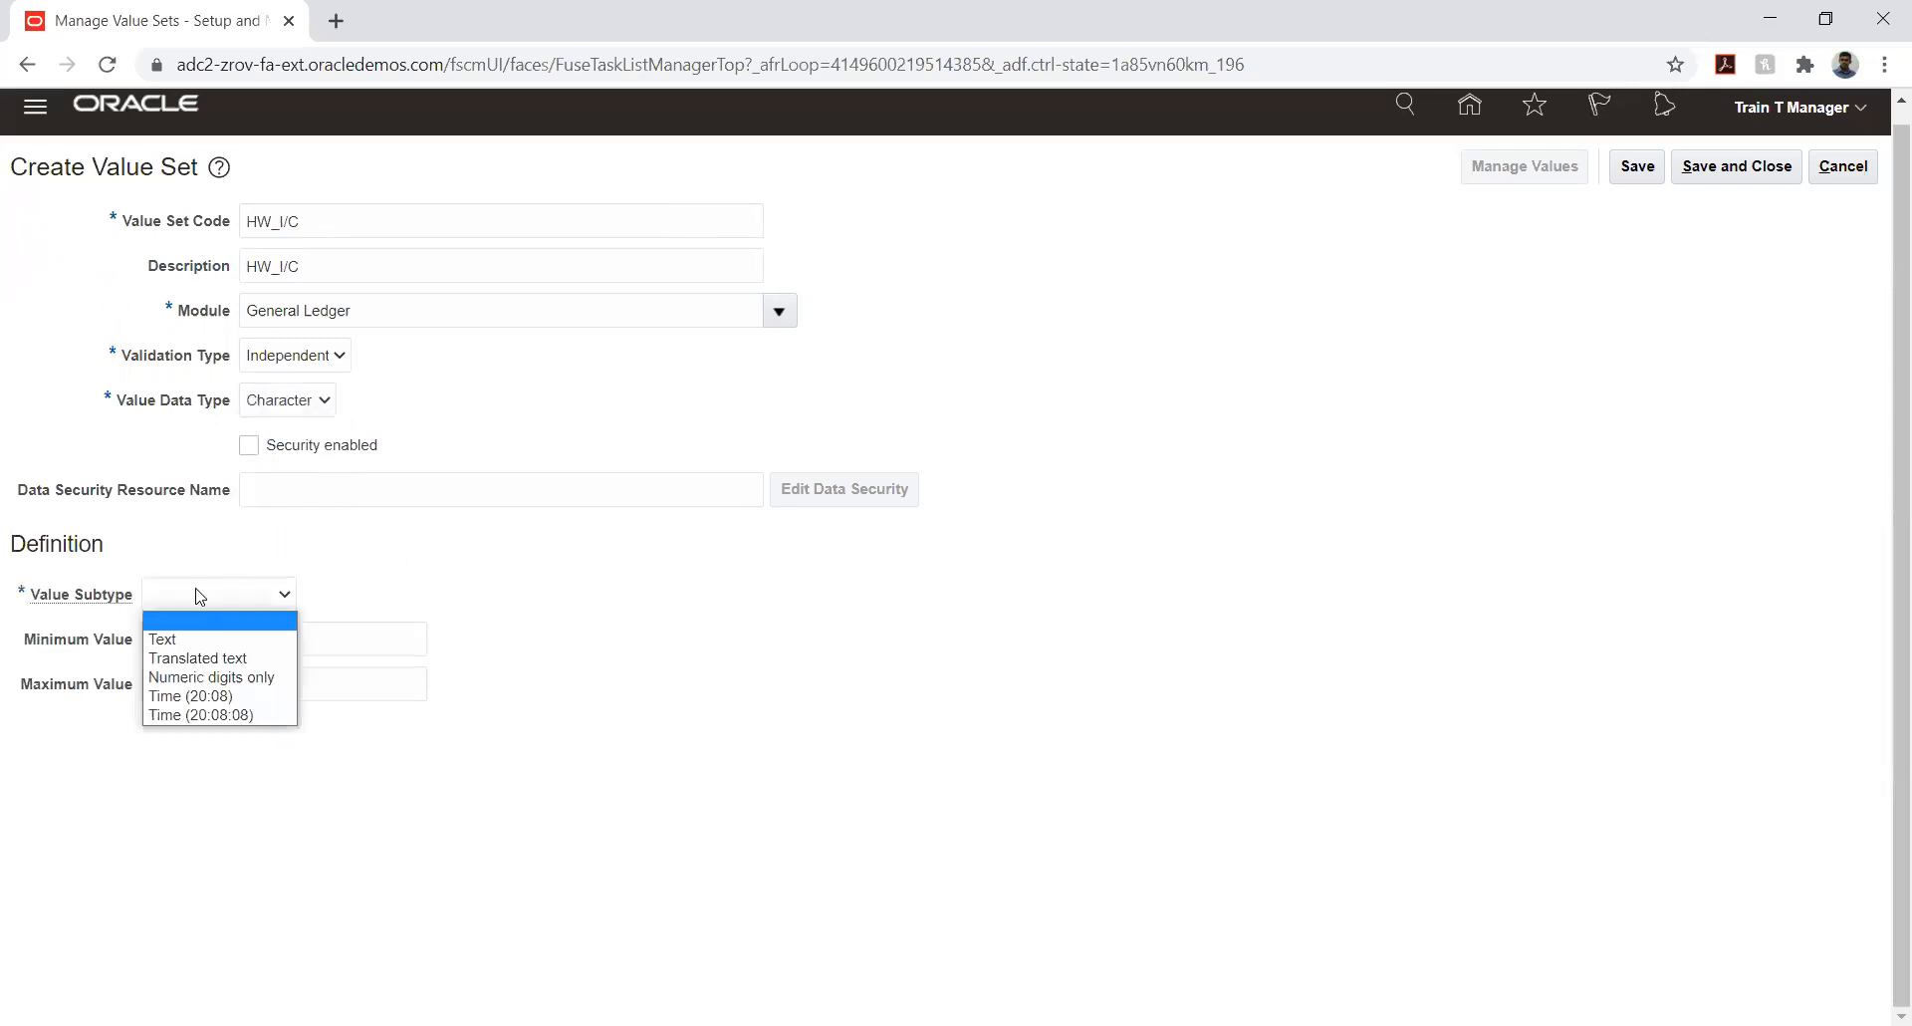
{"action": "left_click", "coordinate": [195, 638]}
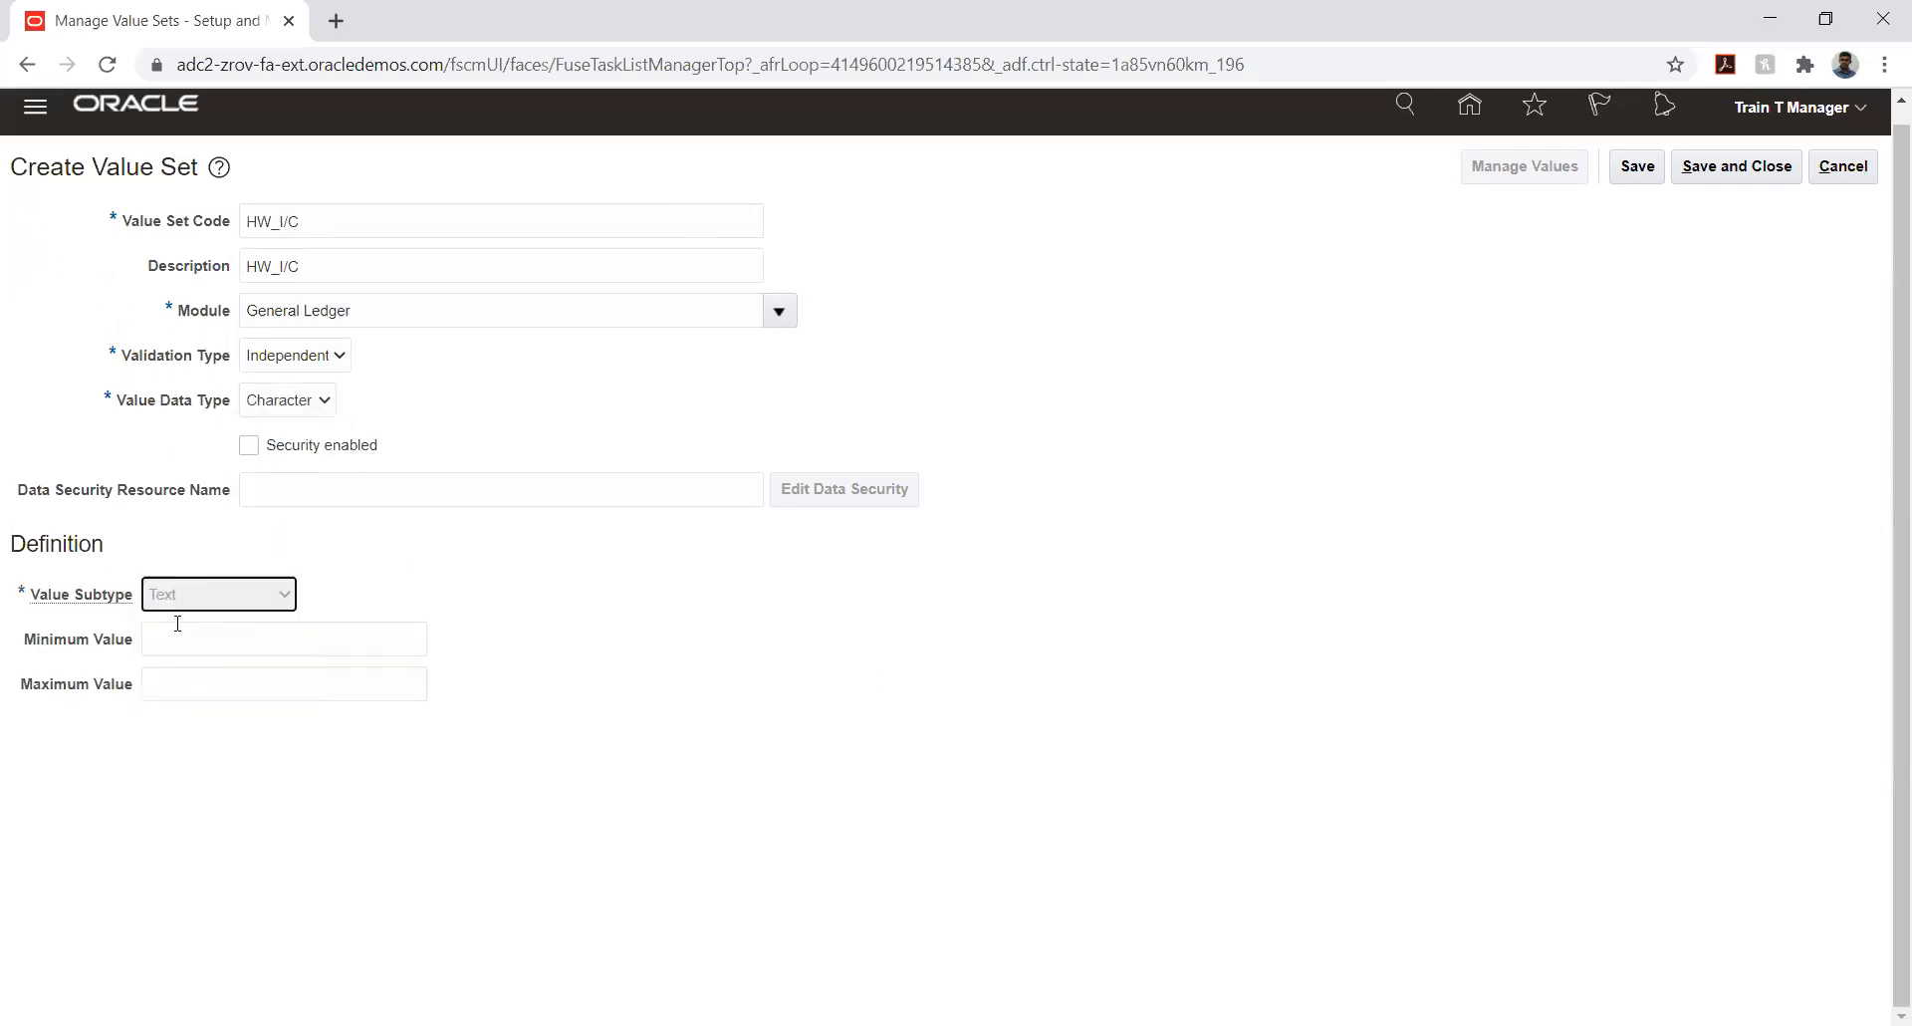
{"action": "left_click", "coordinate": [199, 641]}
{"action": "type", "text": "6"}
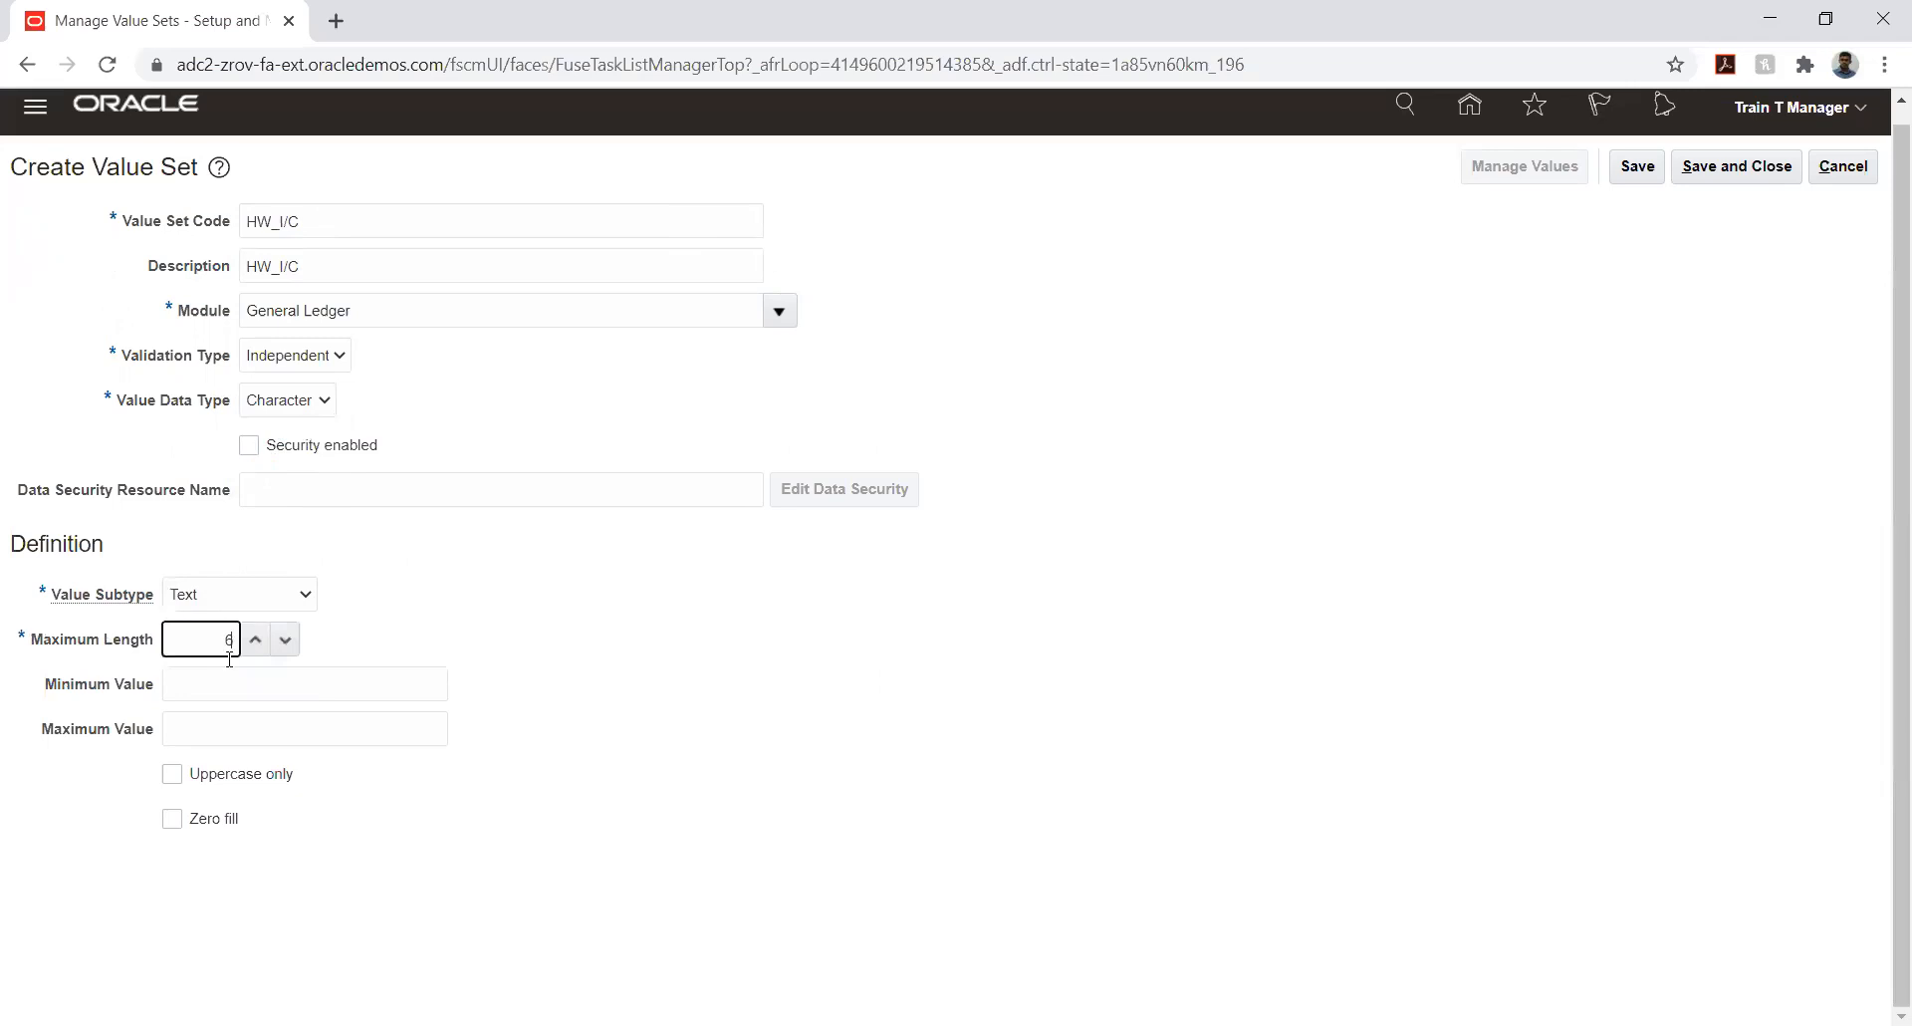
{"action": "left_click", "coordinate": [1641, 170]}
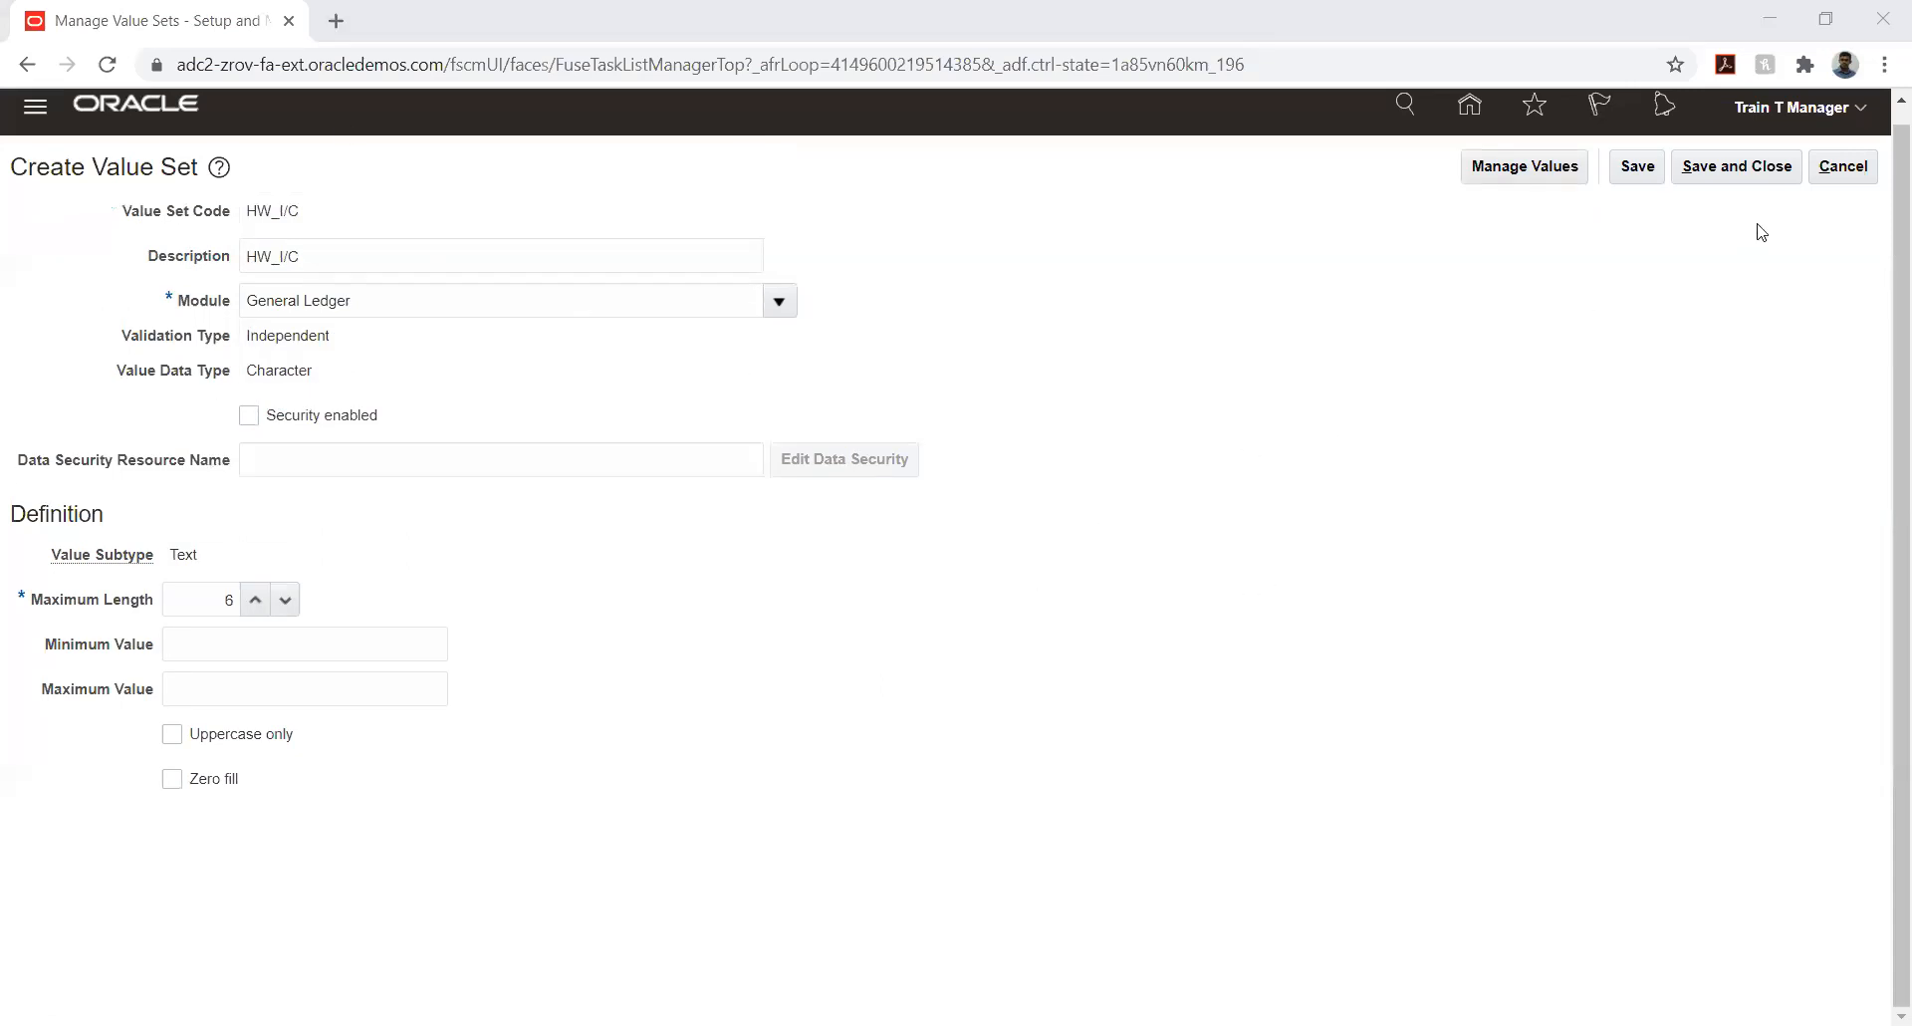
{"action": "left_click", "coordinate": [1749, 167]}
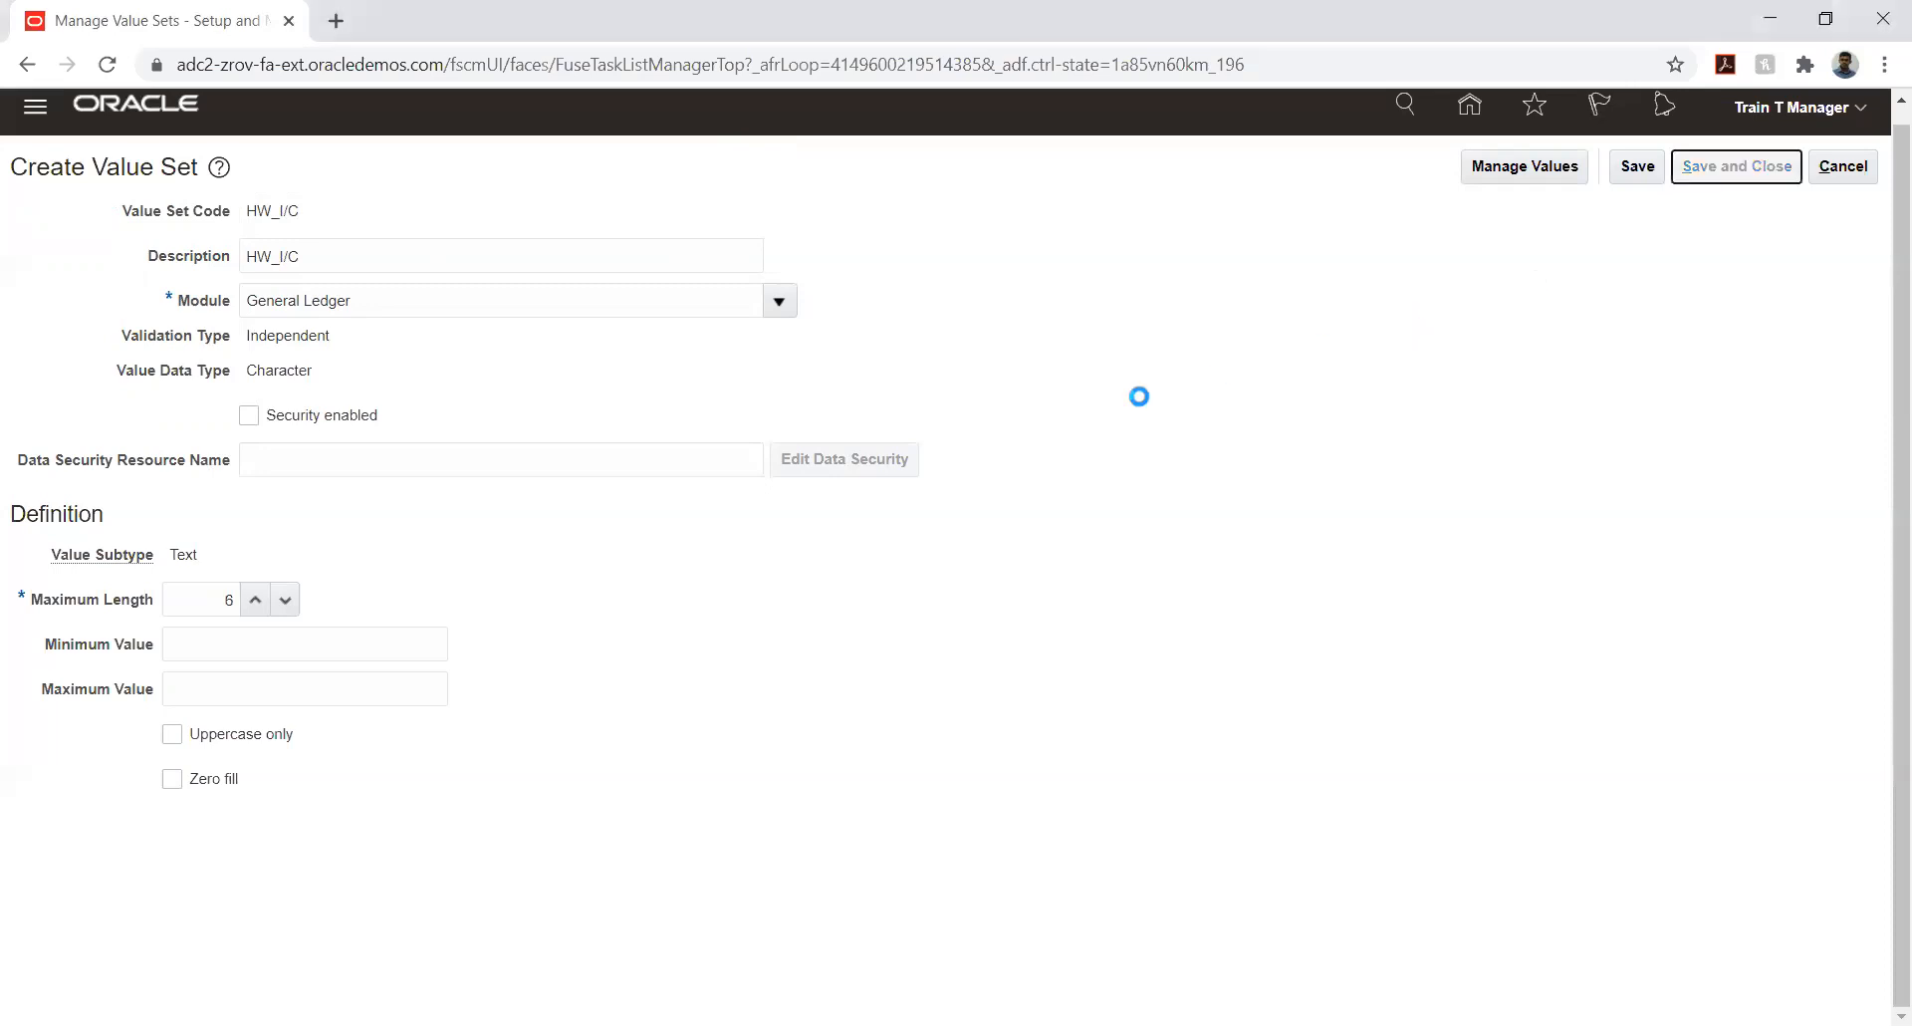
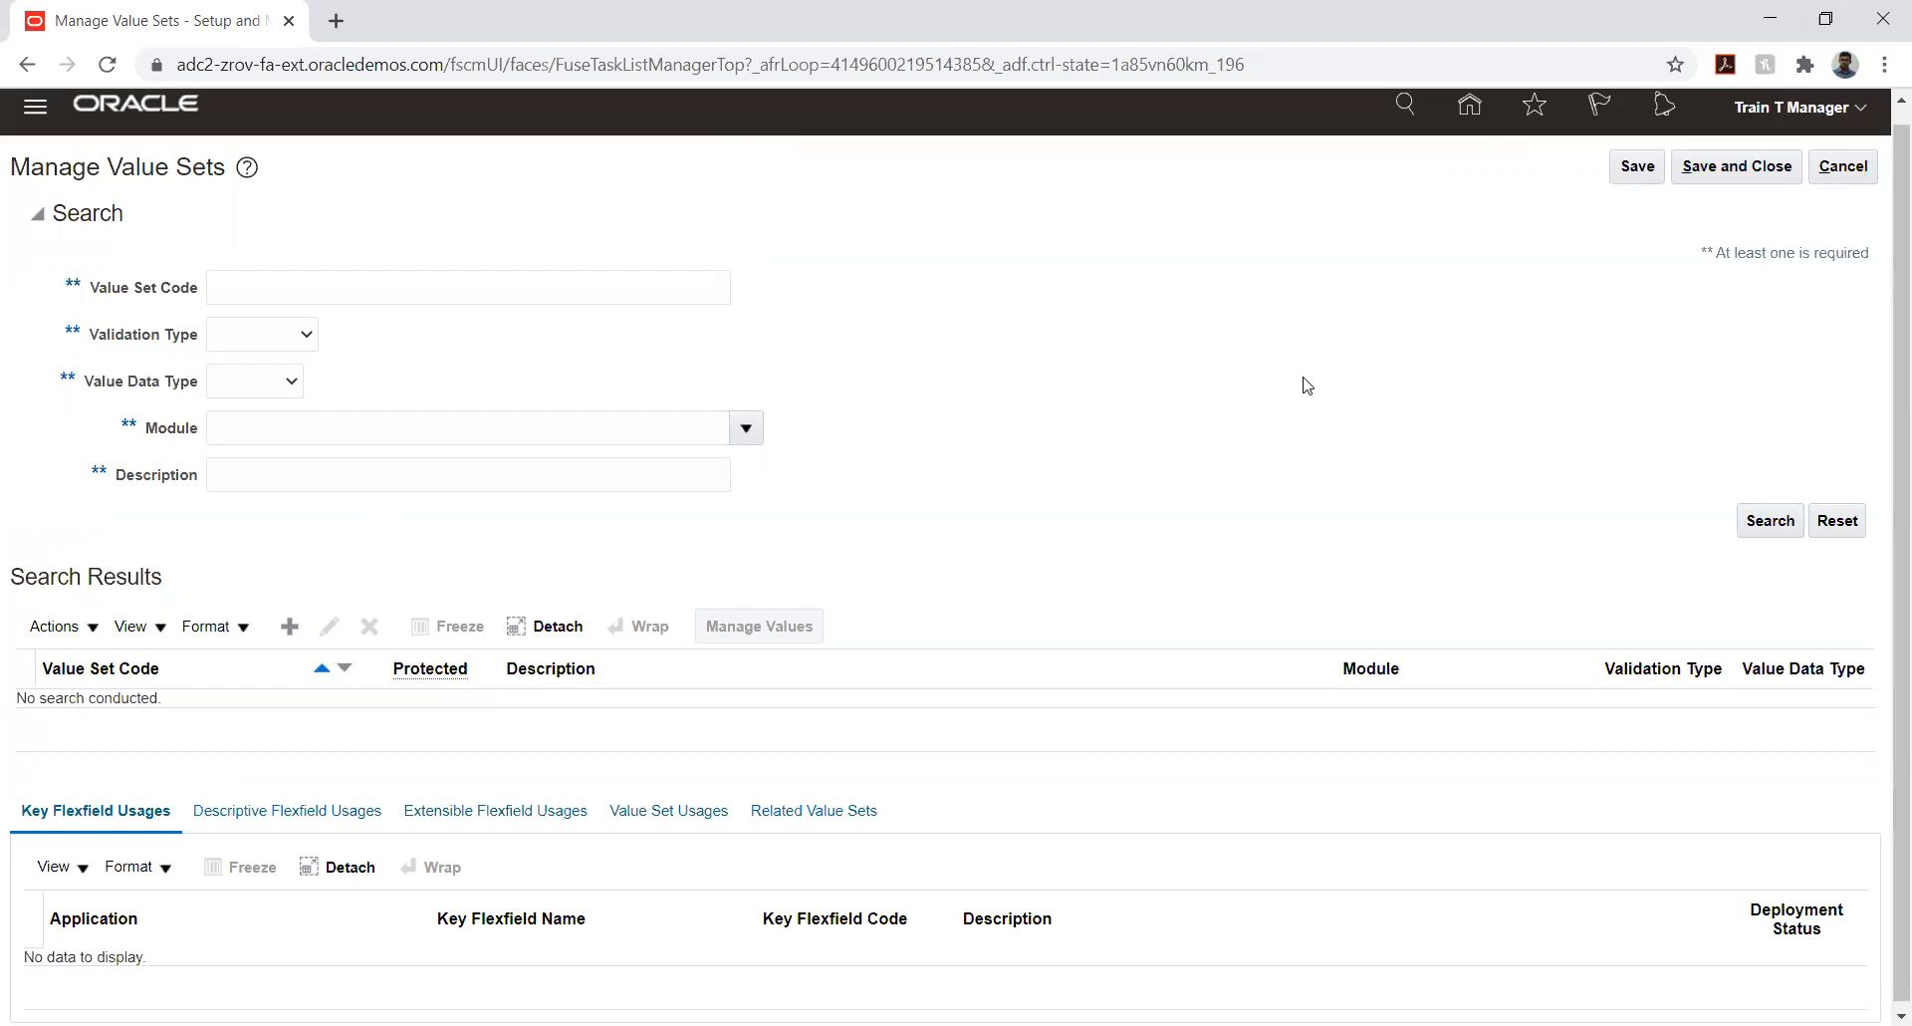
- Save and close the value sets page and clear the %VALUE% task filter in the HONEYWELL IMPLEMENTATION project
{"action": "left_click", "coordinate": [1722, 178]}
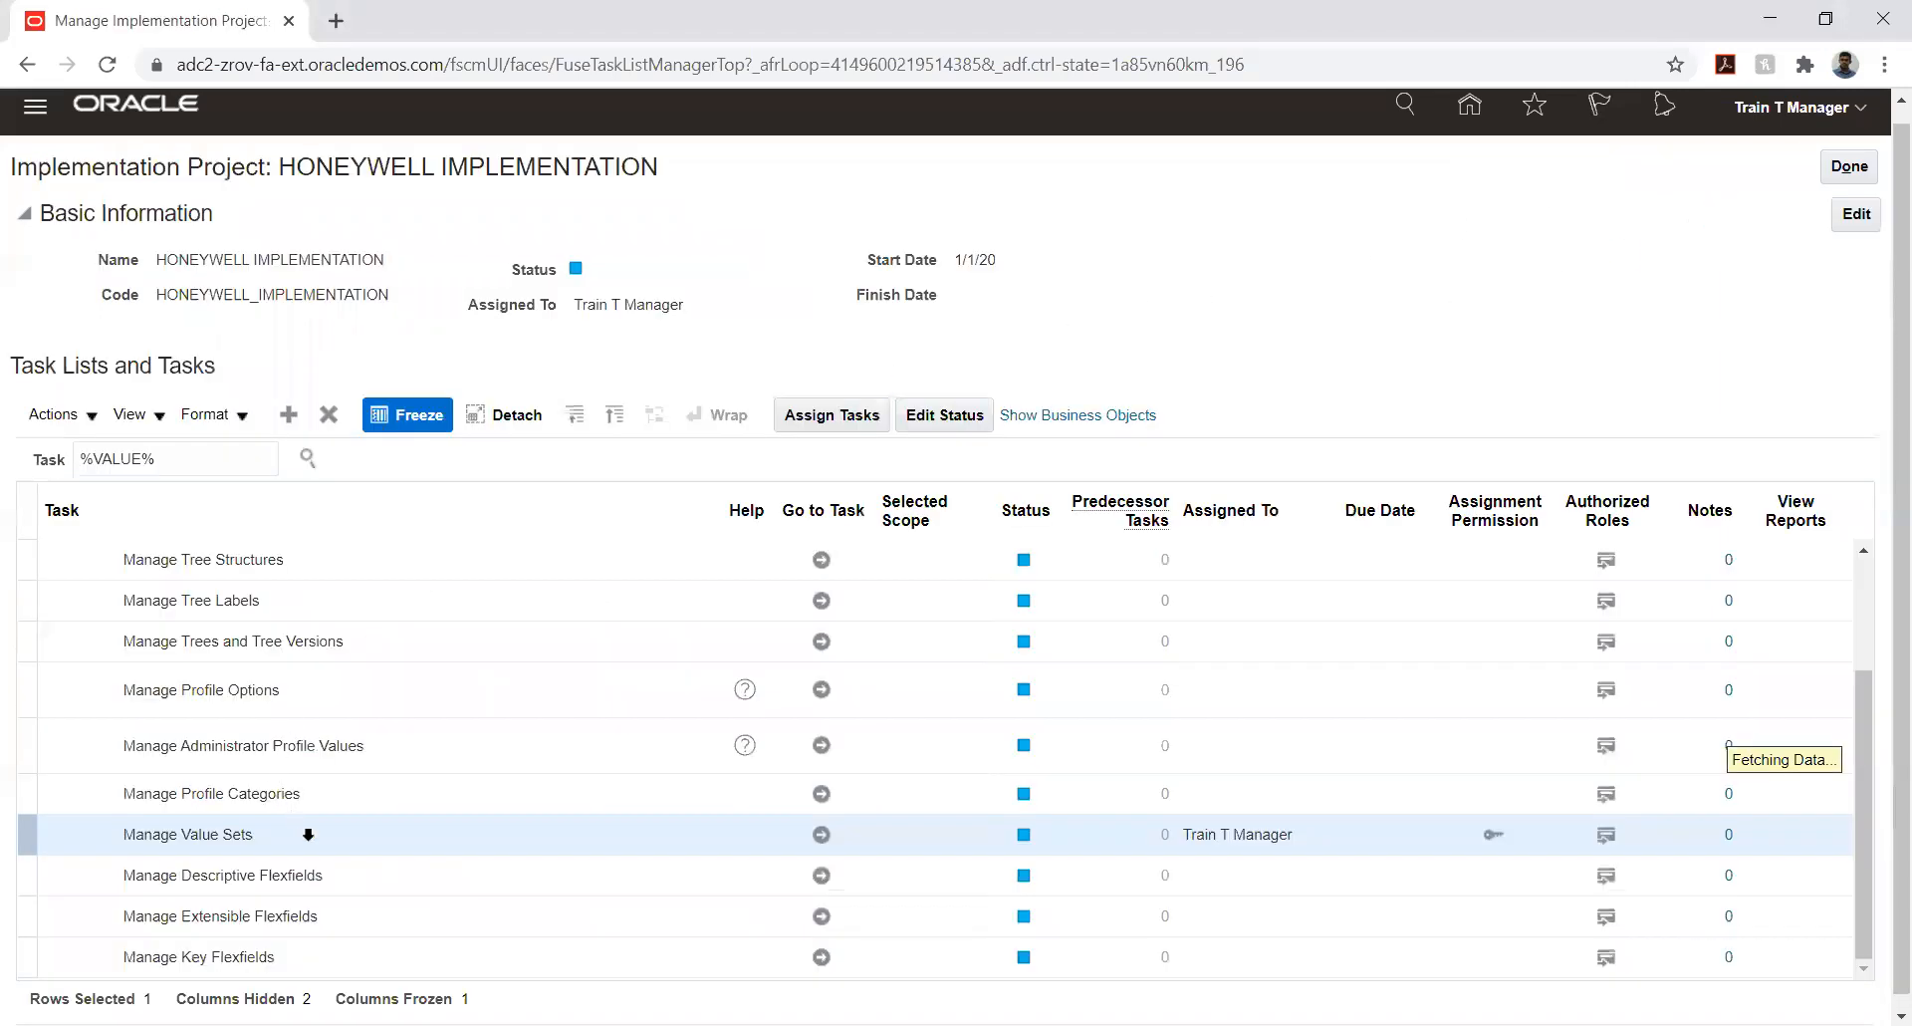
{"action": "scroll", "coordinate": [348, 617], "scroll_direction": "up", "scroll_amount": 5}
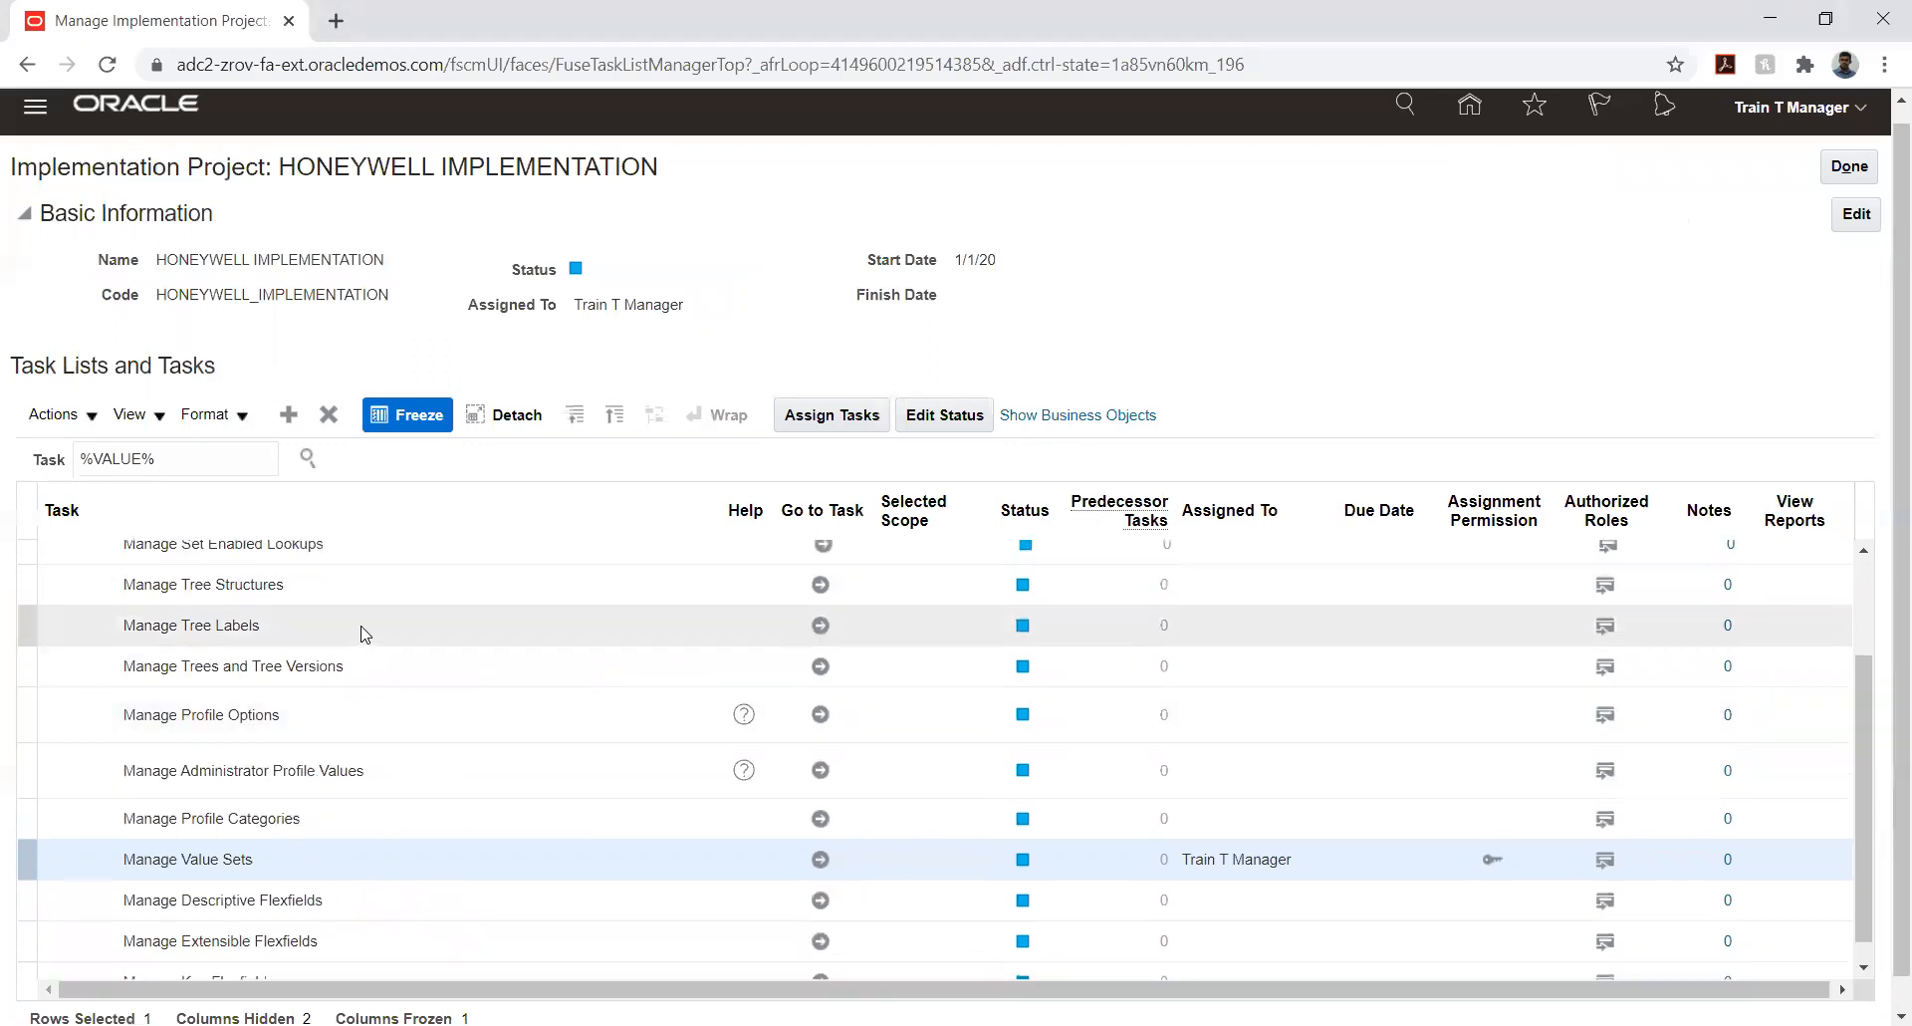
{"action": "scroll", "coordinate": [356, 637], "scroll_direction": "up", "scroll_amount": 1}
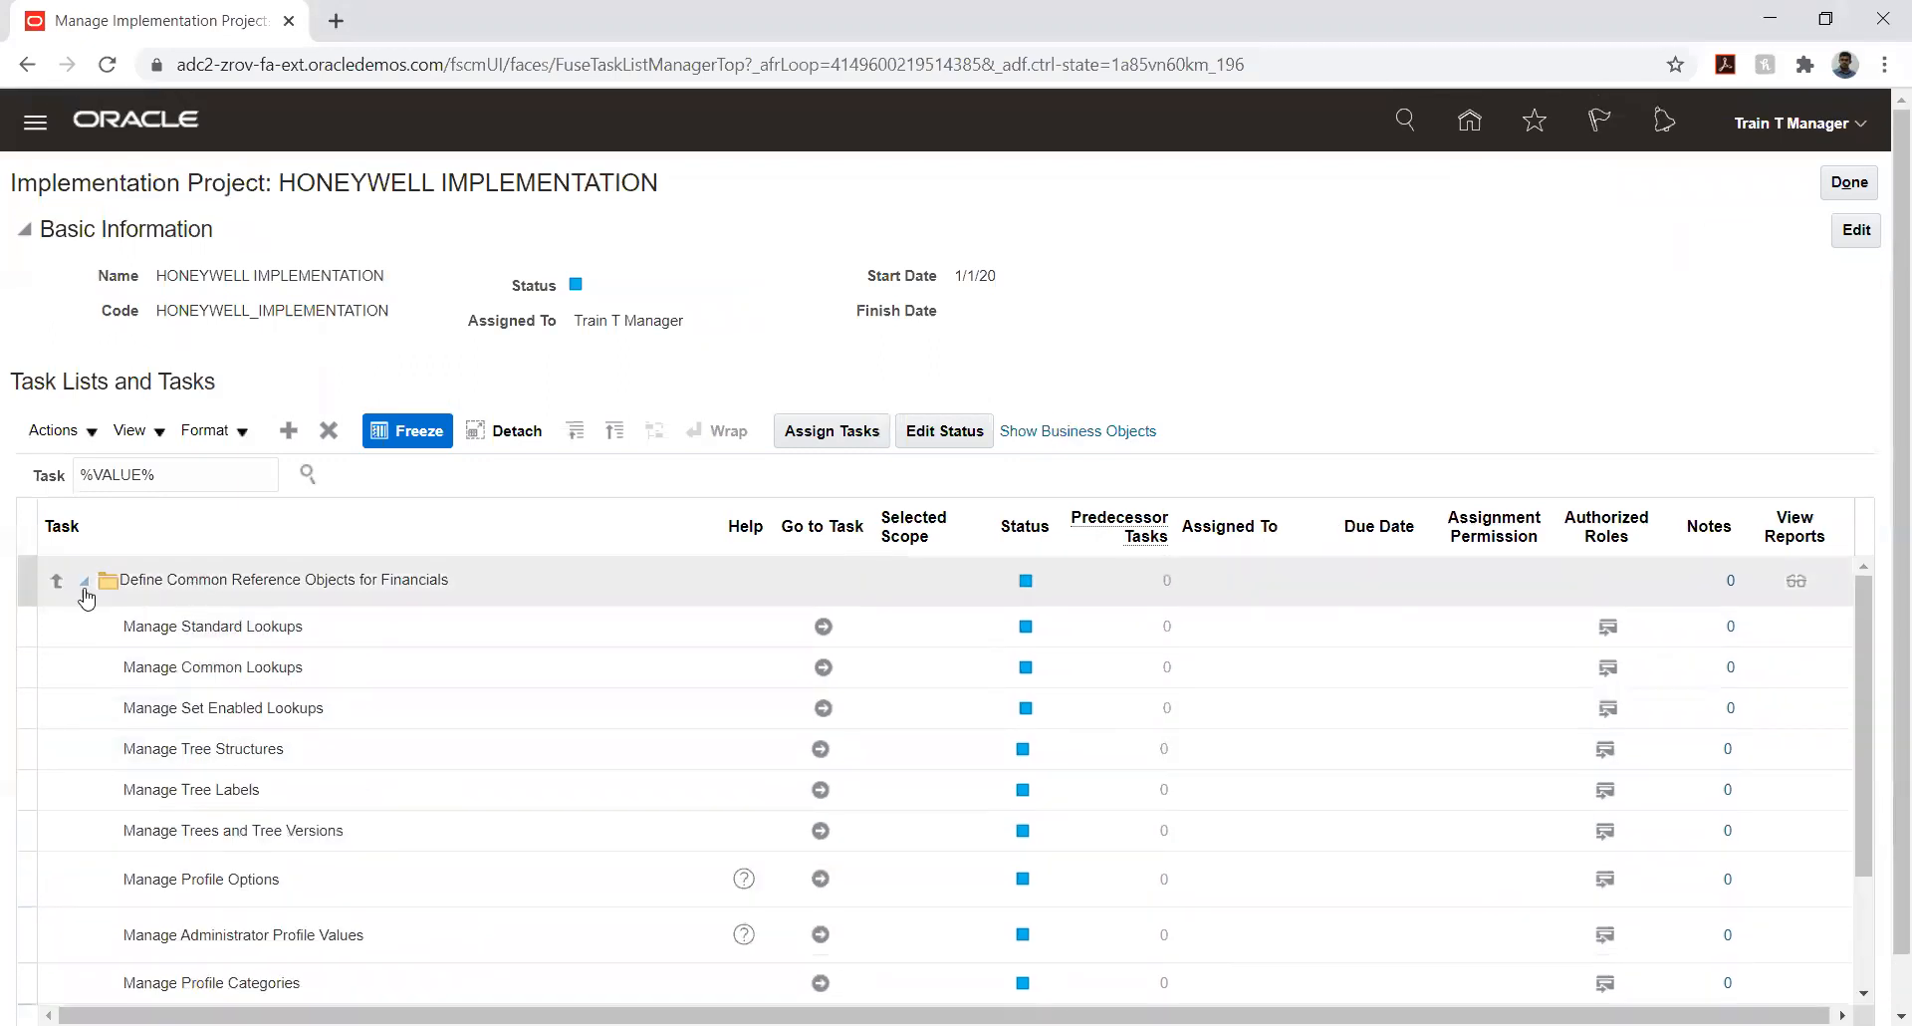
{"action": "triple_click", "coordinate": [231, 478]}
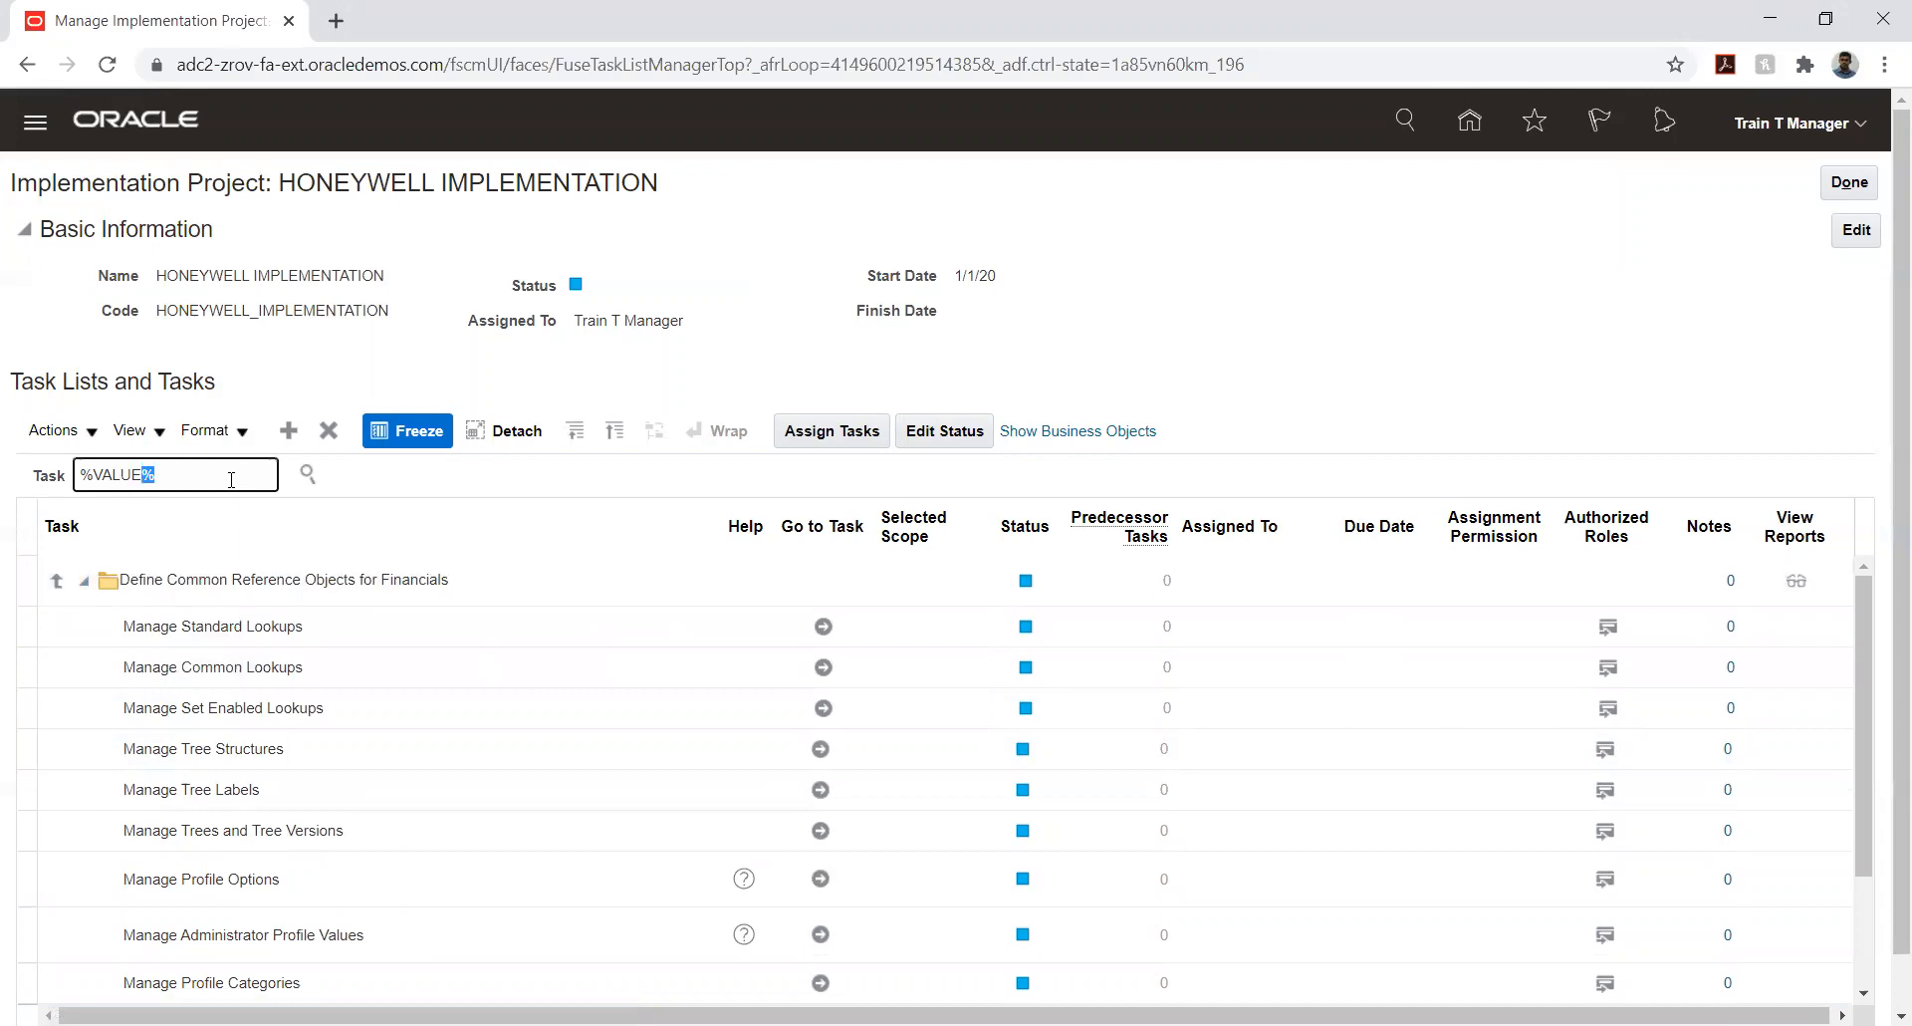
{"action": "key", "text": "BackSpace"}
{"action": "left_click", "coordinate": [307, 474]}
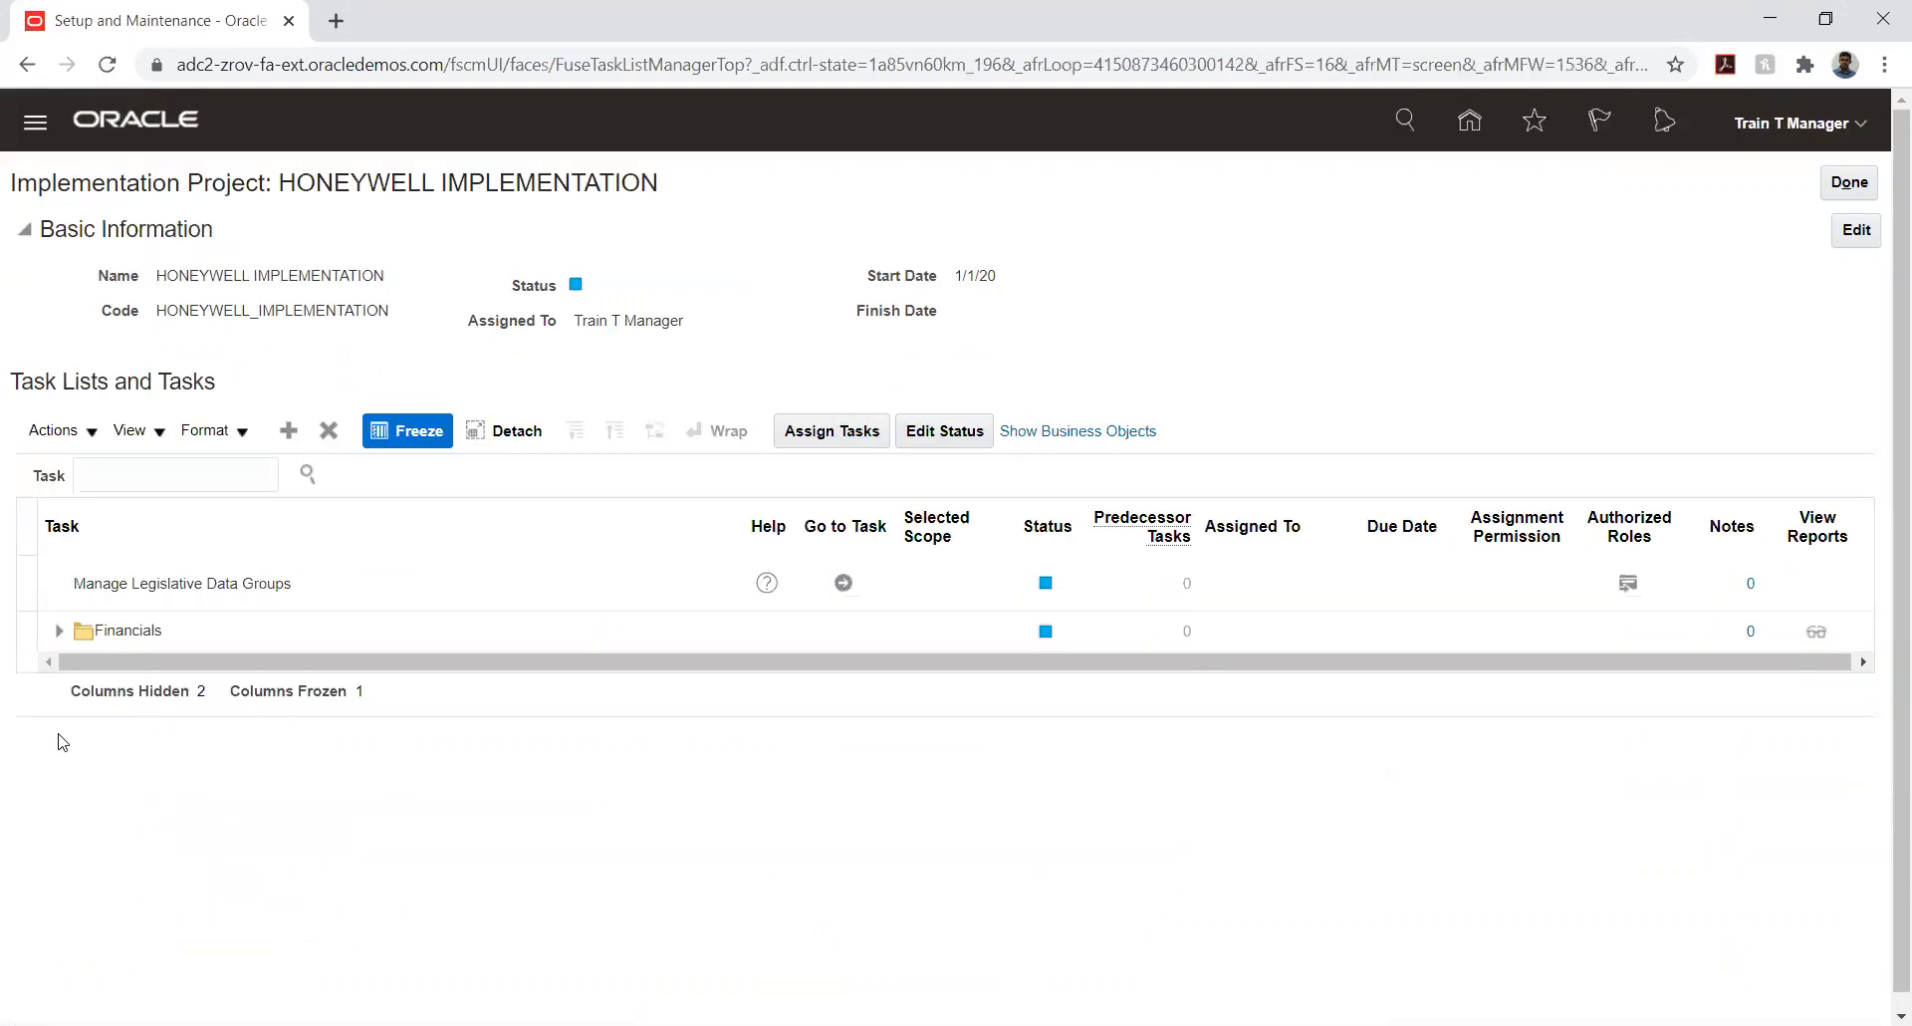
- Expand Financials and its common applications configuration down to the contents of Define Enterprise Structures for Financials
{"action": "left_click", "coordinate": [59, 630]}
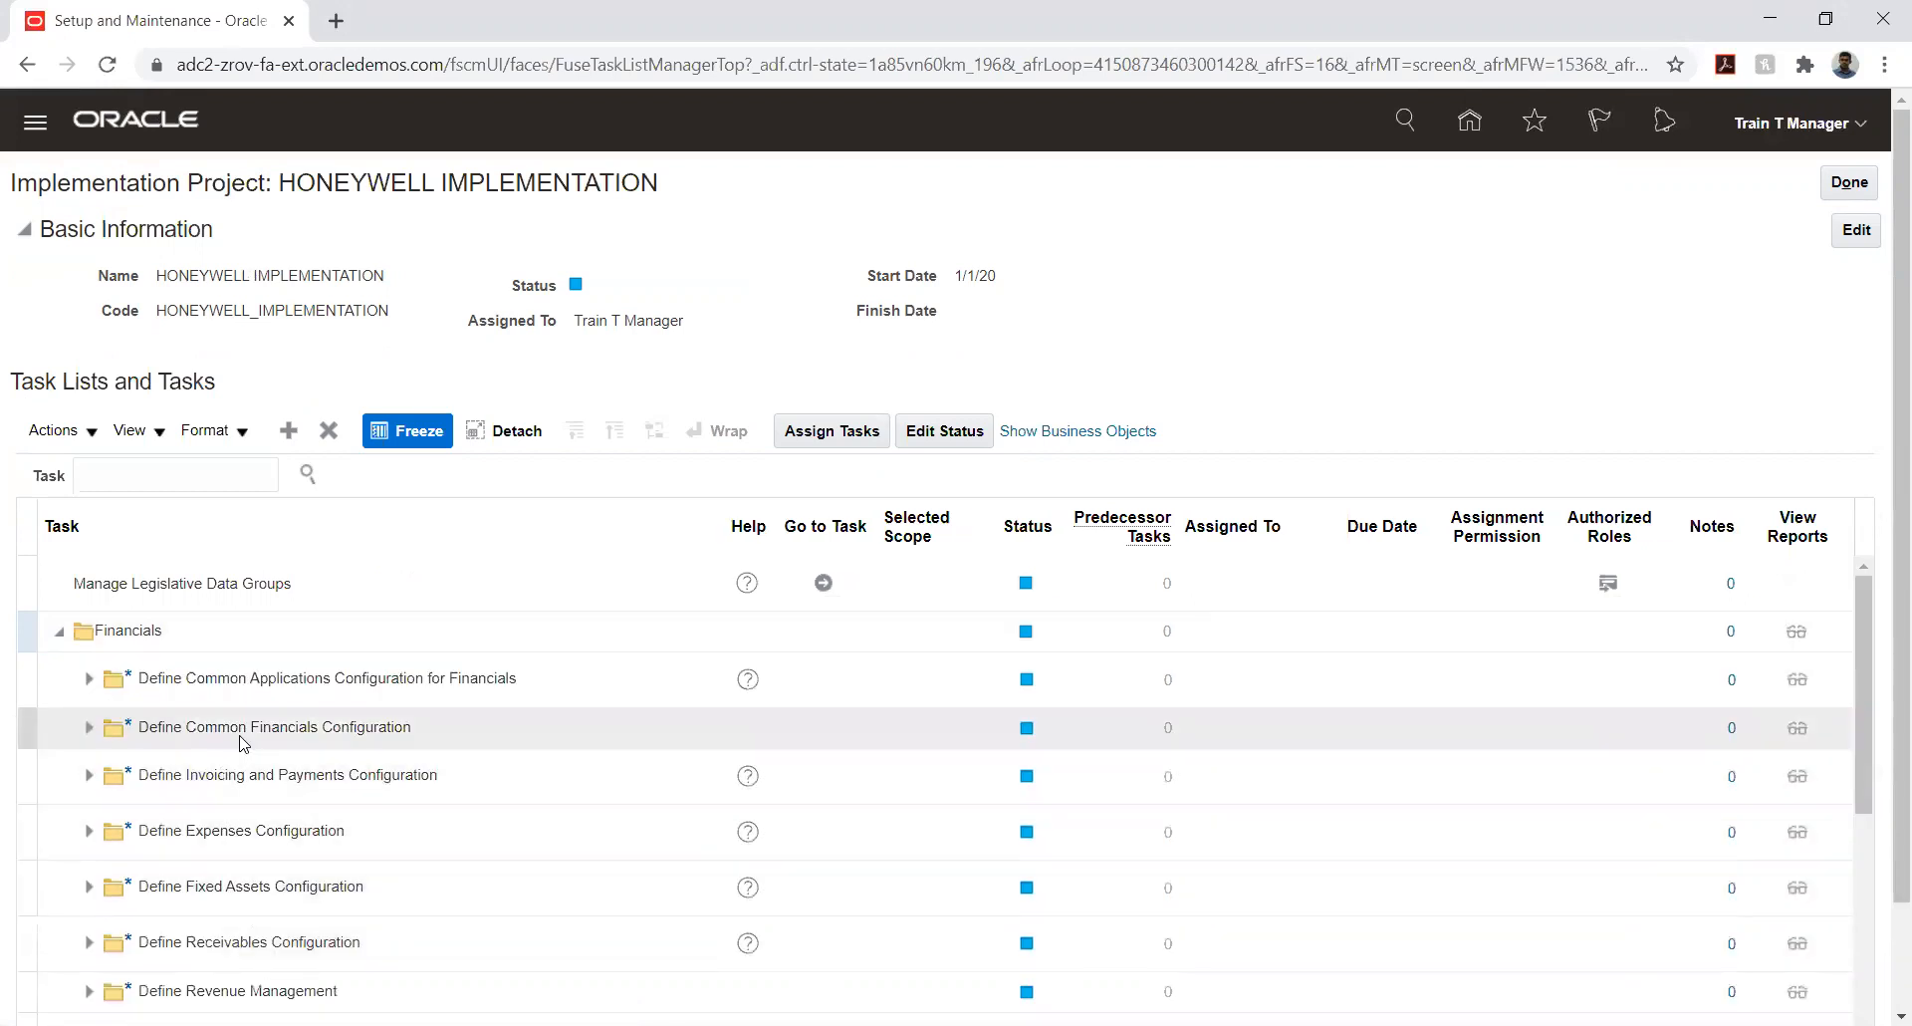
{"action": "left_click", "coordinate": [88, 678]}
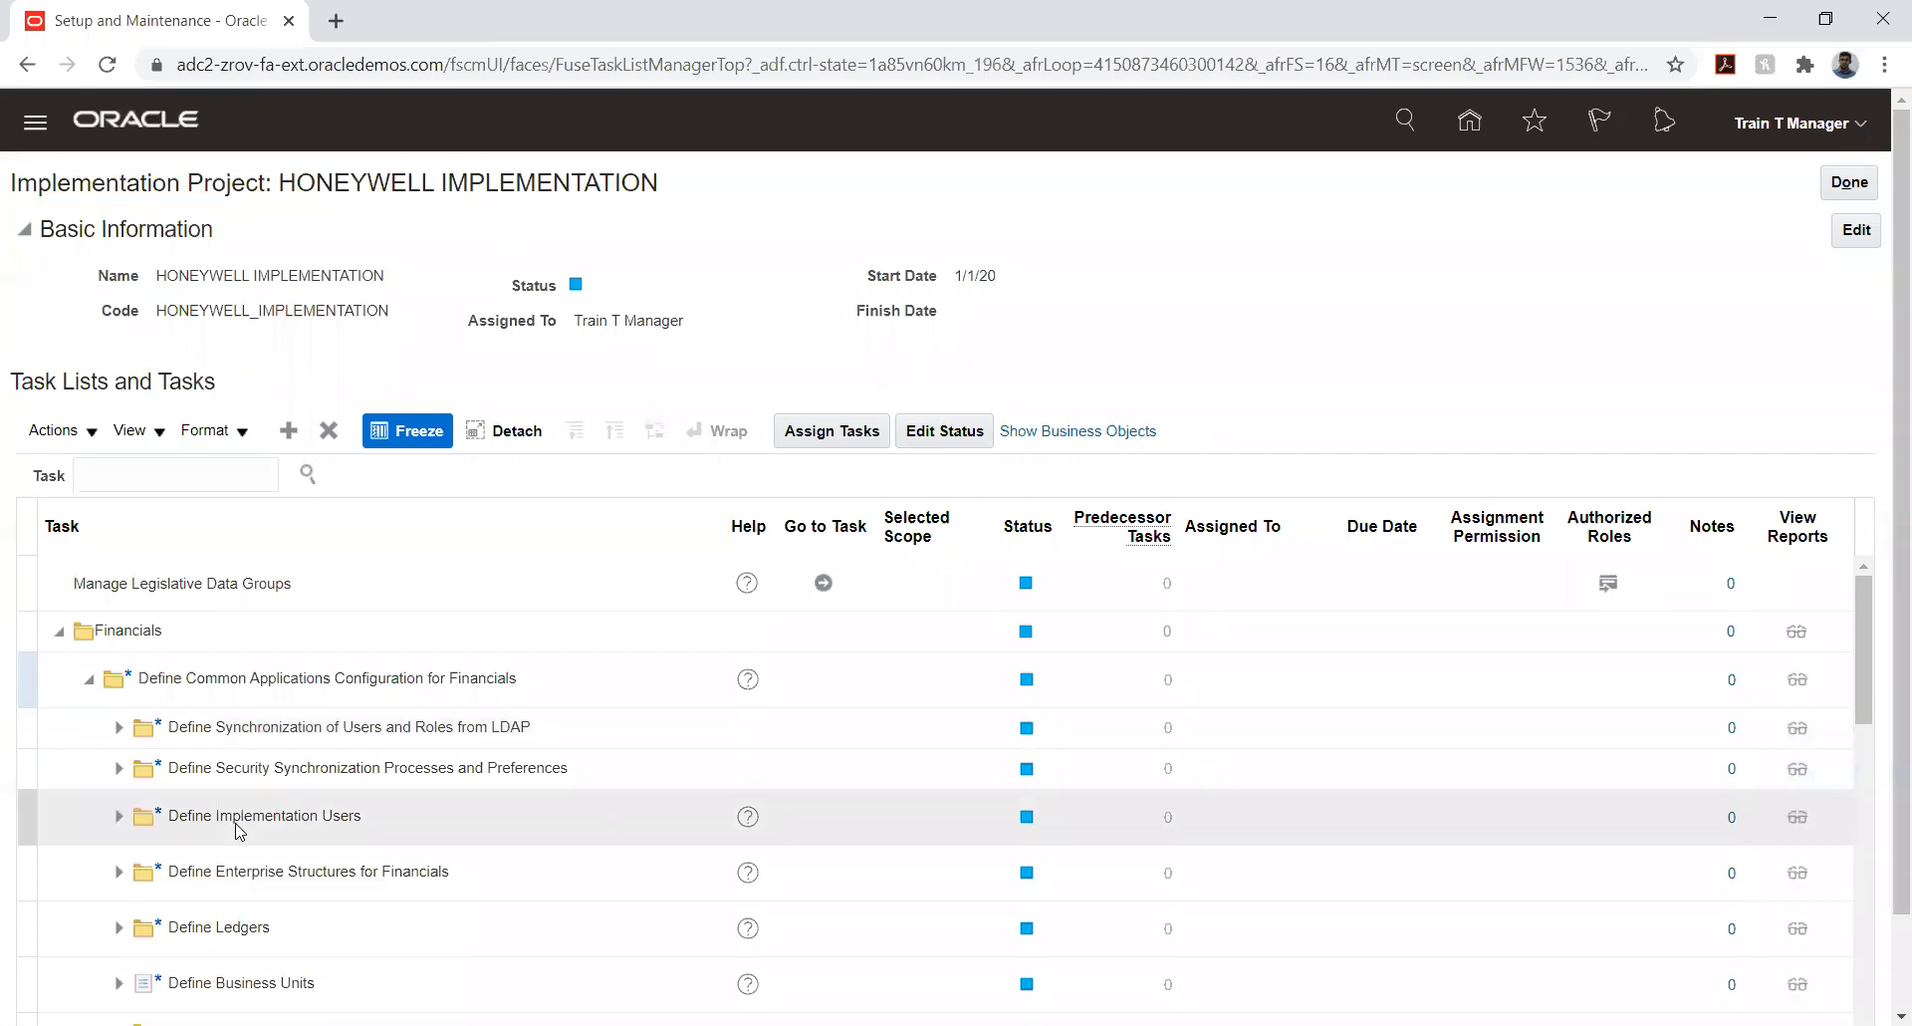
{"action": "scroll", "coordinate": [237, 841], "scroll_direction": "down", "scroll_amount": 2}
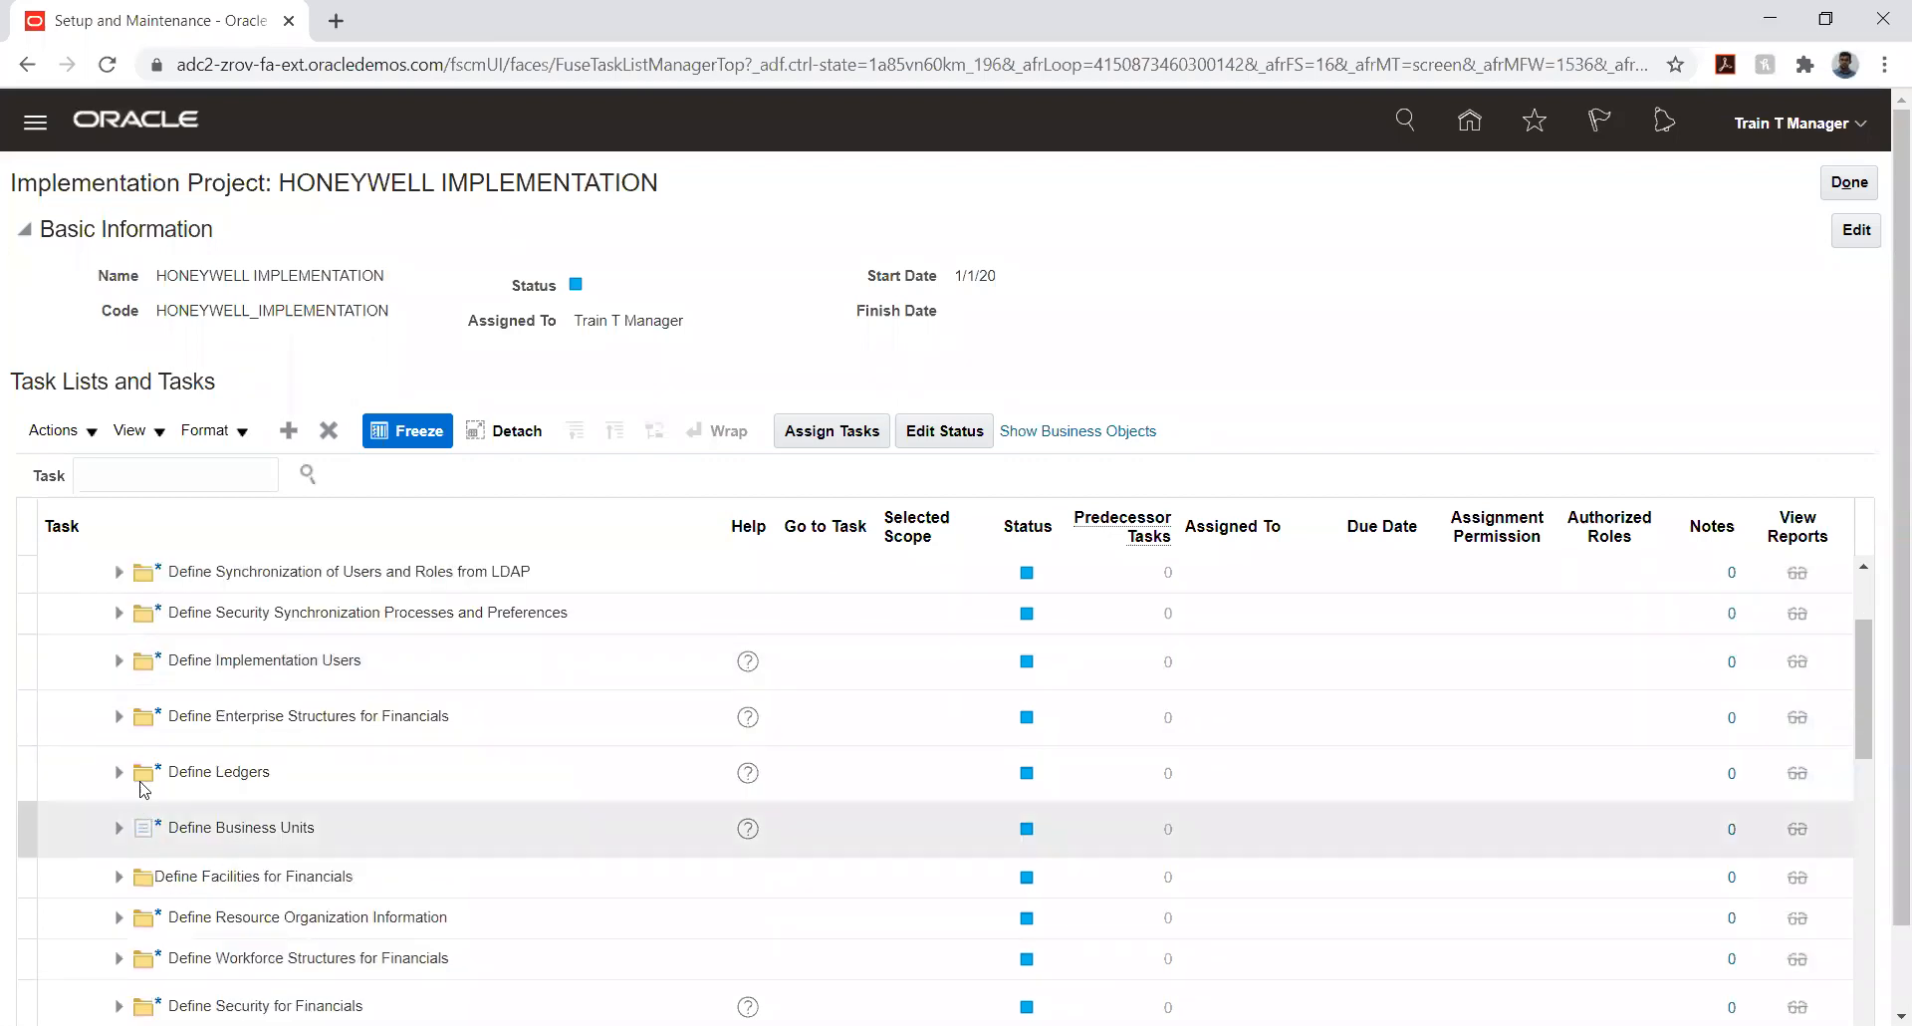
{"action": "left_click", "coordinate": [117, 716]}
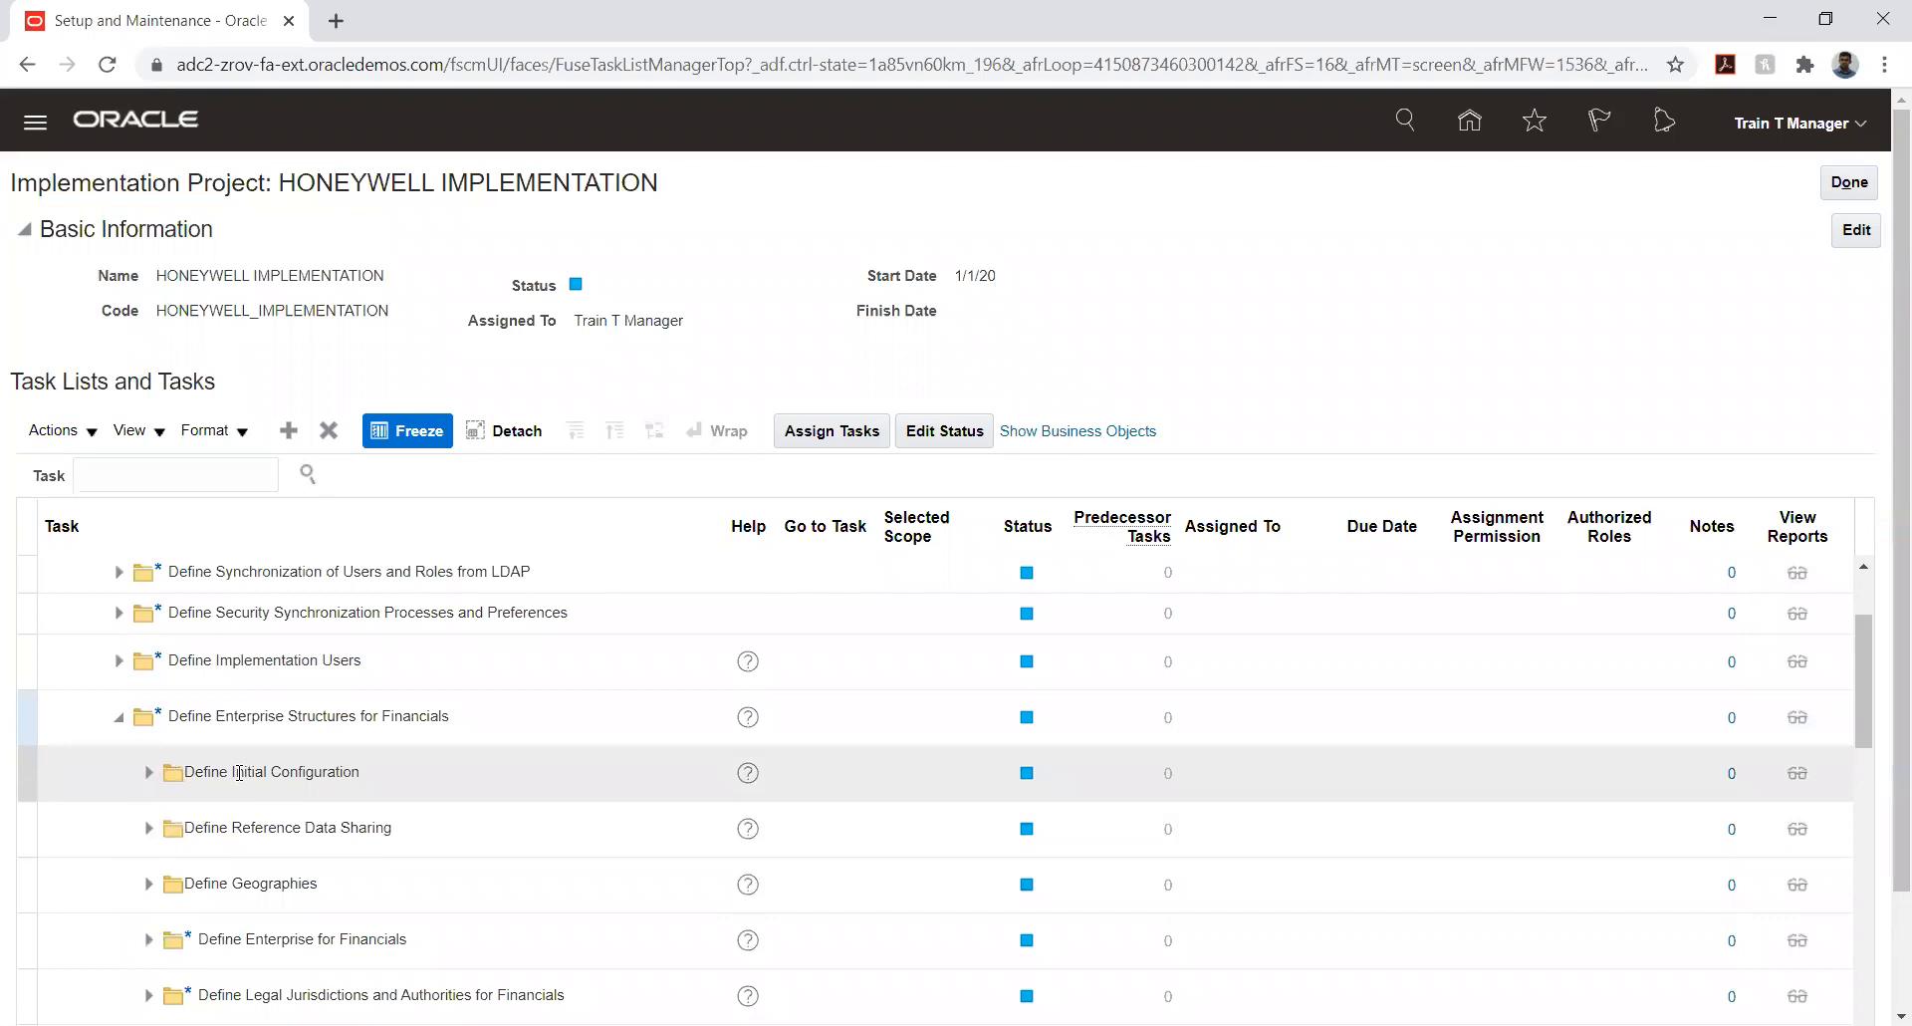
- Expand Define Chart of Accounts within Define Financial Reporting Structures and open the Manage Chart of Accounts Structures task
{"action": "scroll", "coordinate": [239, 772], "scroll_direction": "down", "scroll_amount": 3}
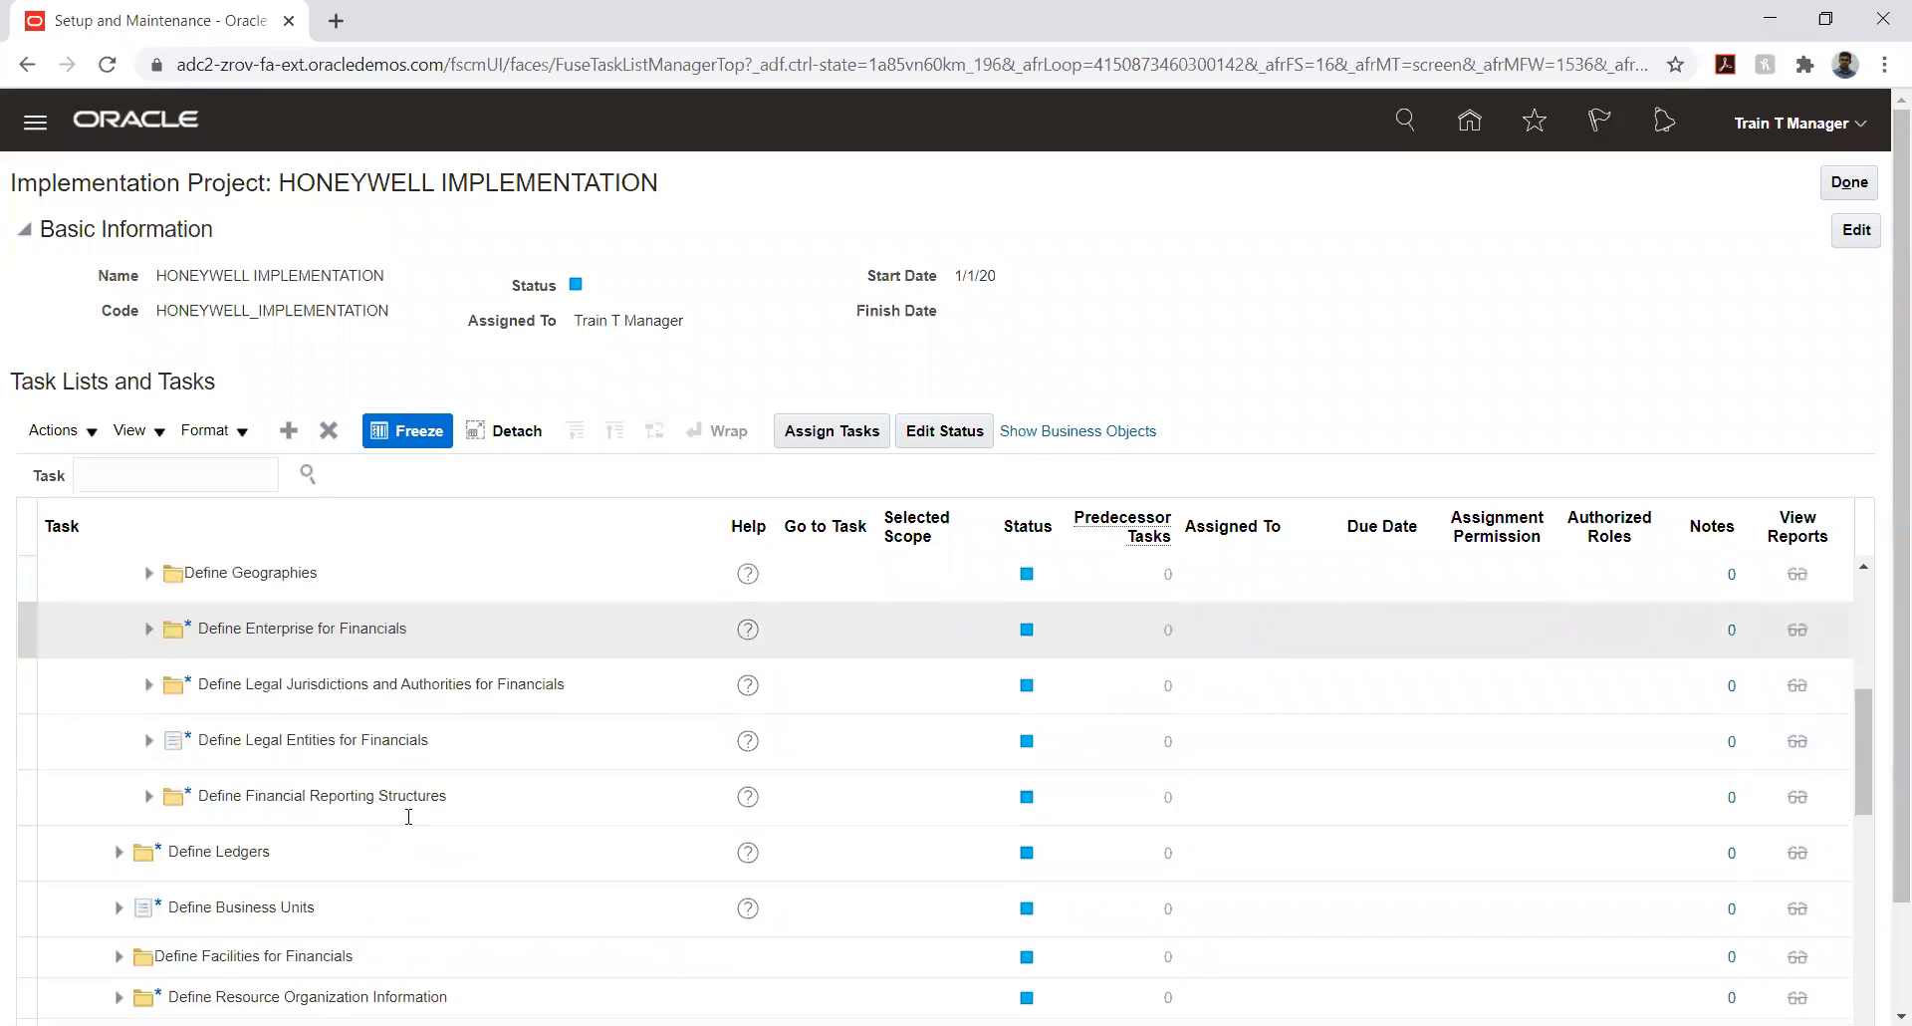
{"action": "scroll", "coordinate": [374, 825], "scroll_direction": "down", "scroll_amount": 2}
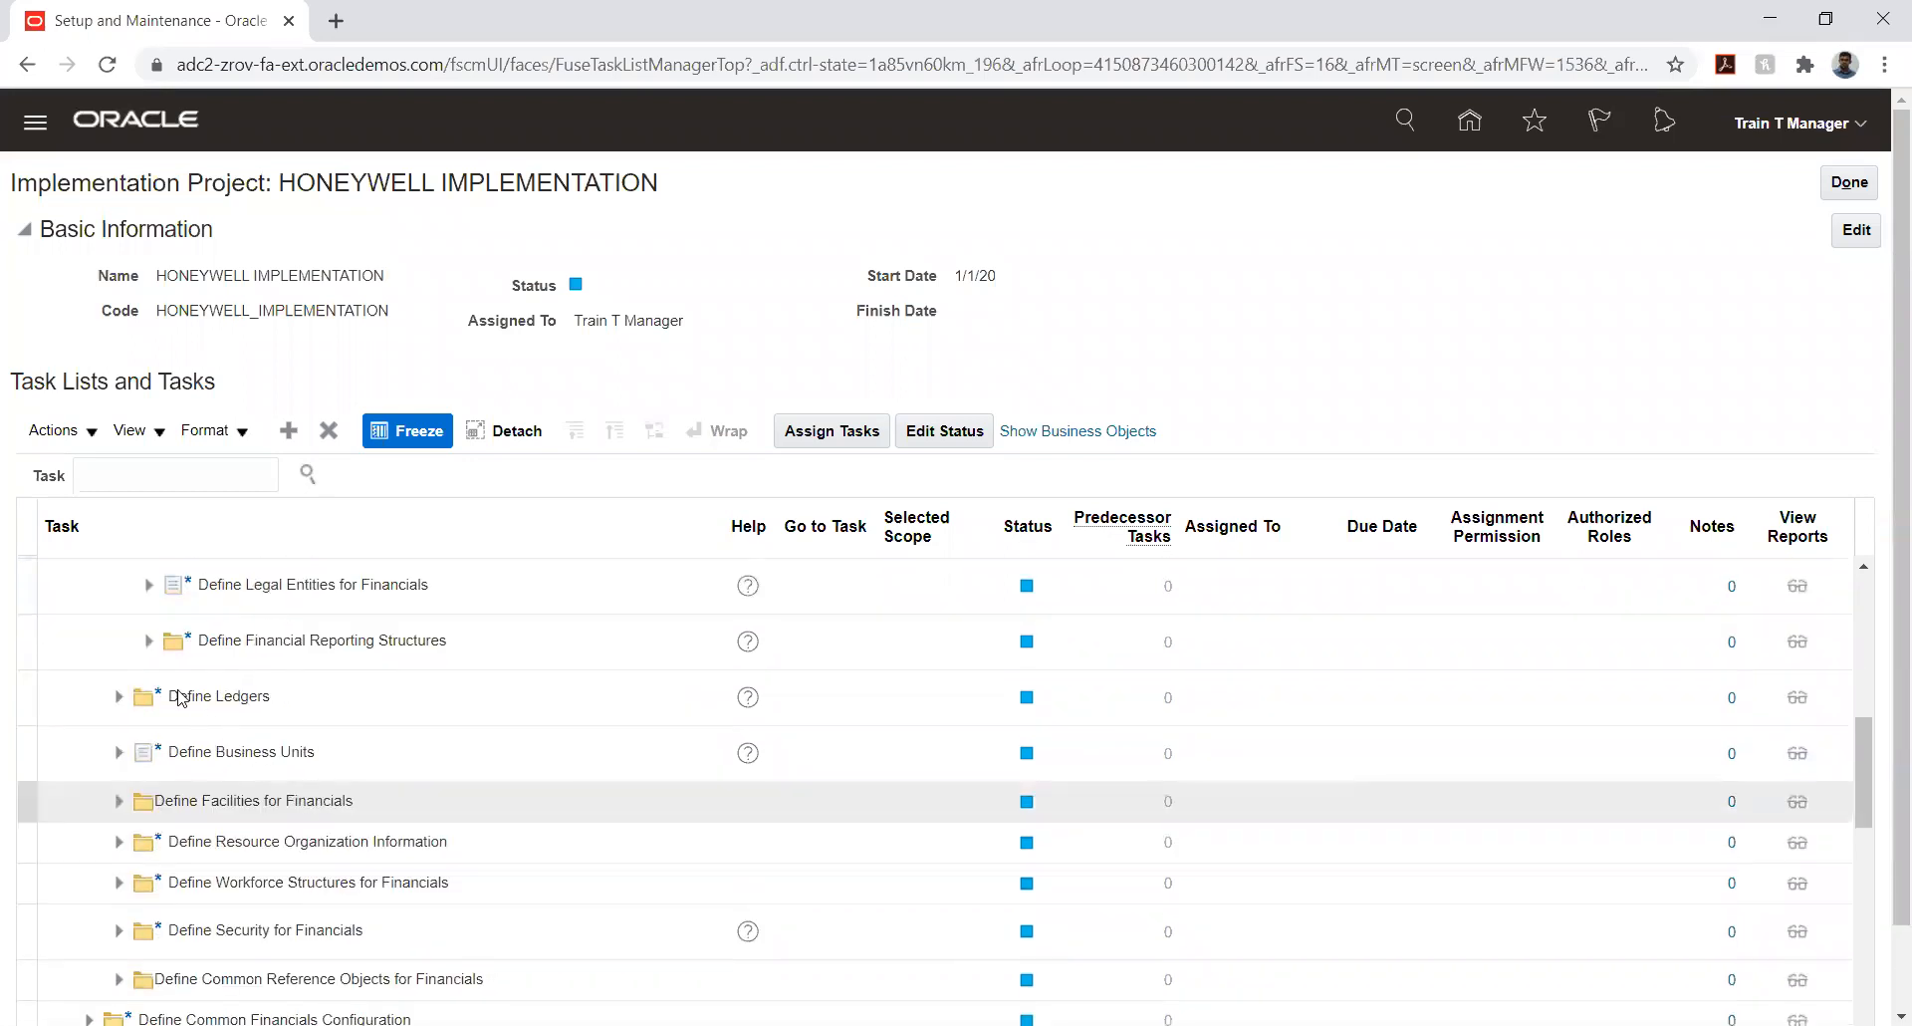
{"action": "scroll", "coordinate": [117, 687], "scroll_direction": "up", "scroll_amount": 2}
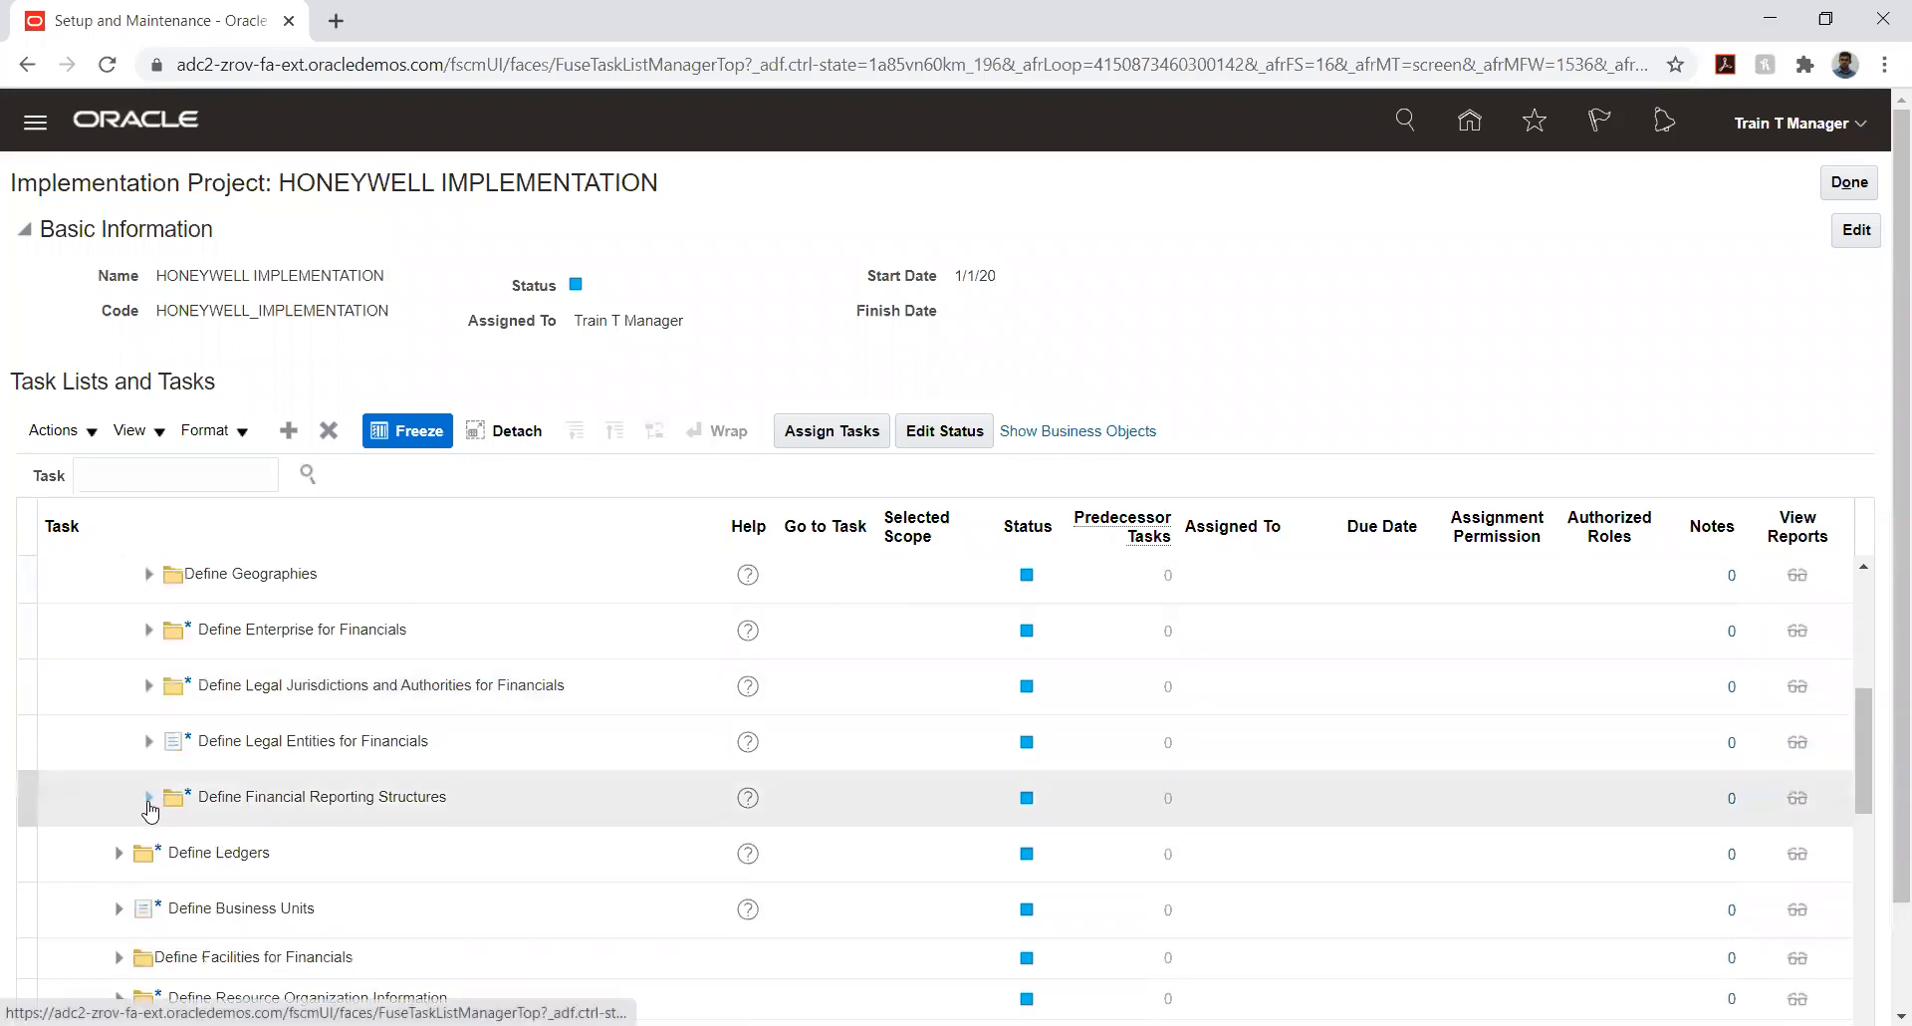
{"action": "left_click", "coordinate": [149, 799]}
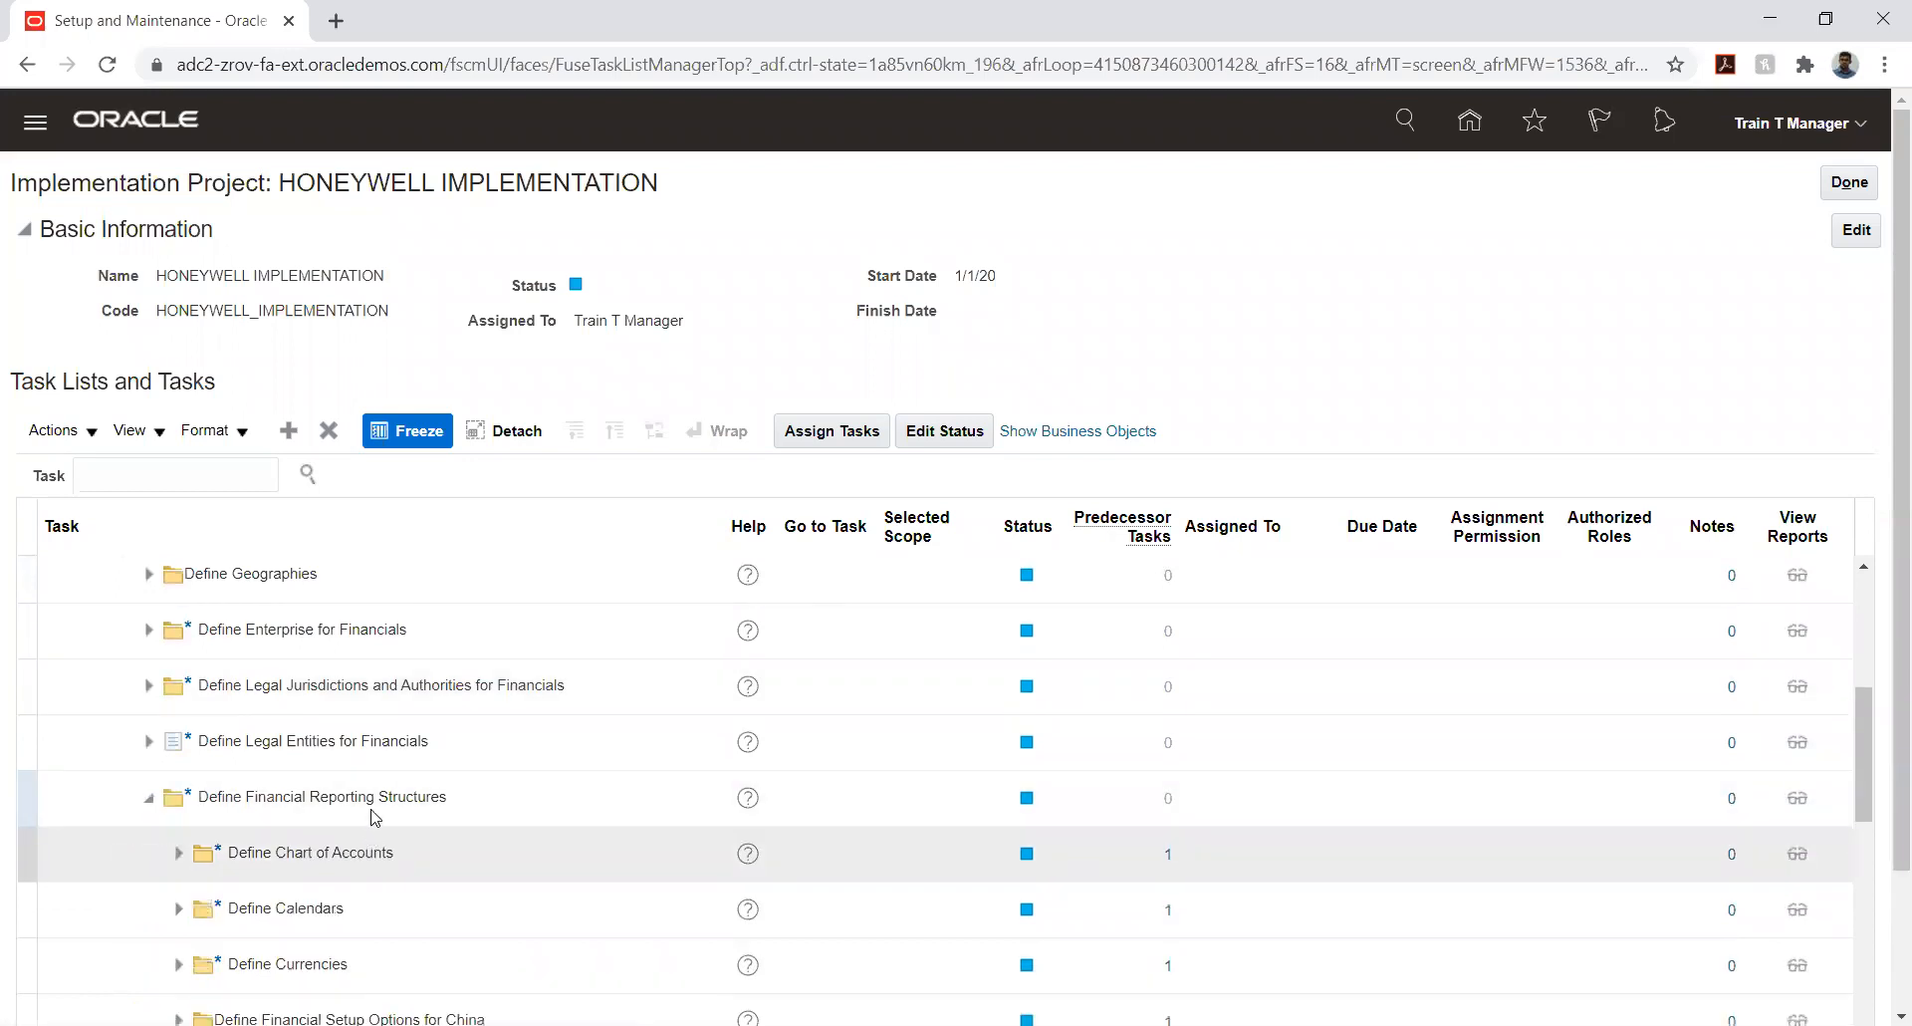
{"action": "left_click", "coordinate": [178, 853]}
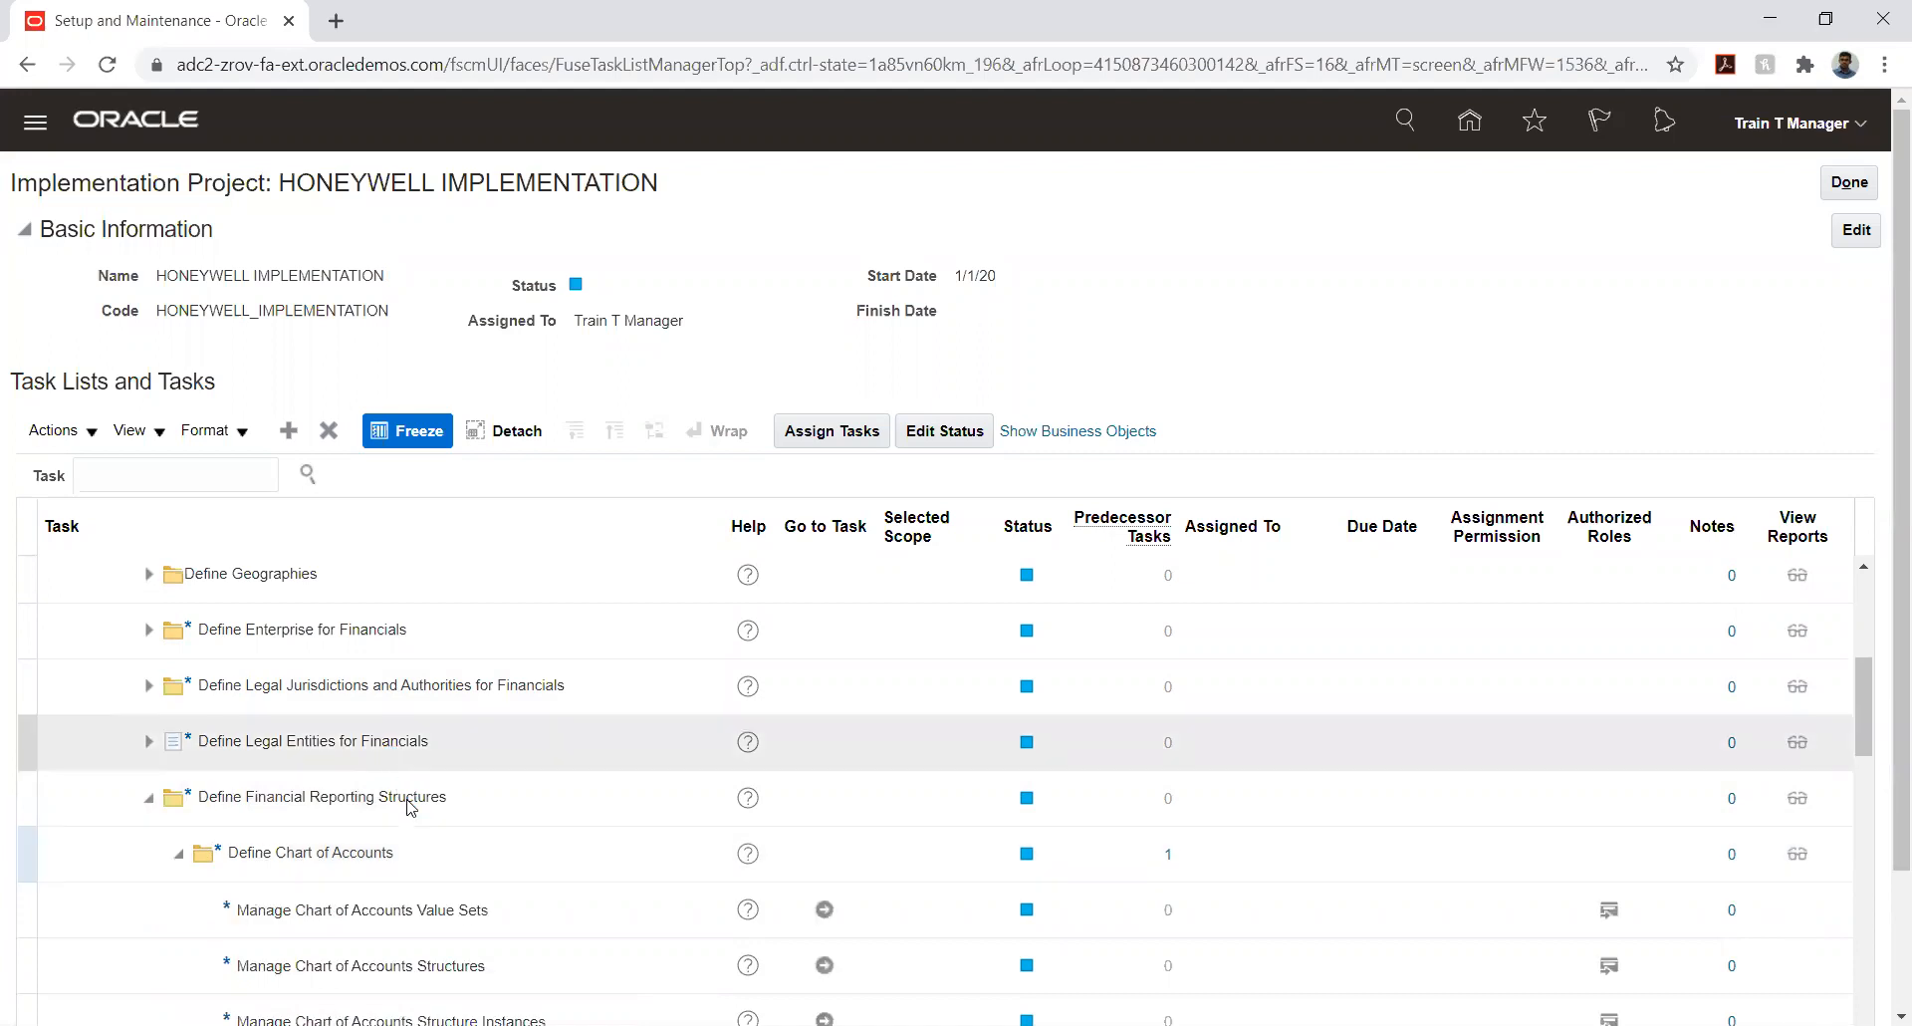
{"action": "scroll", "coordinate": [505, 862], "scroll_direction": "down", "scroll_amount": 2}
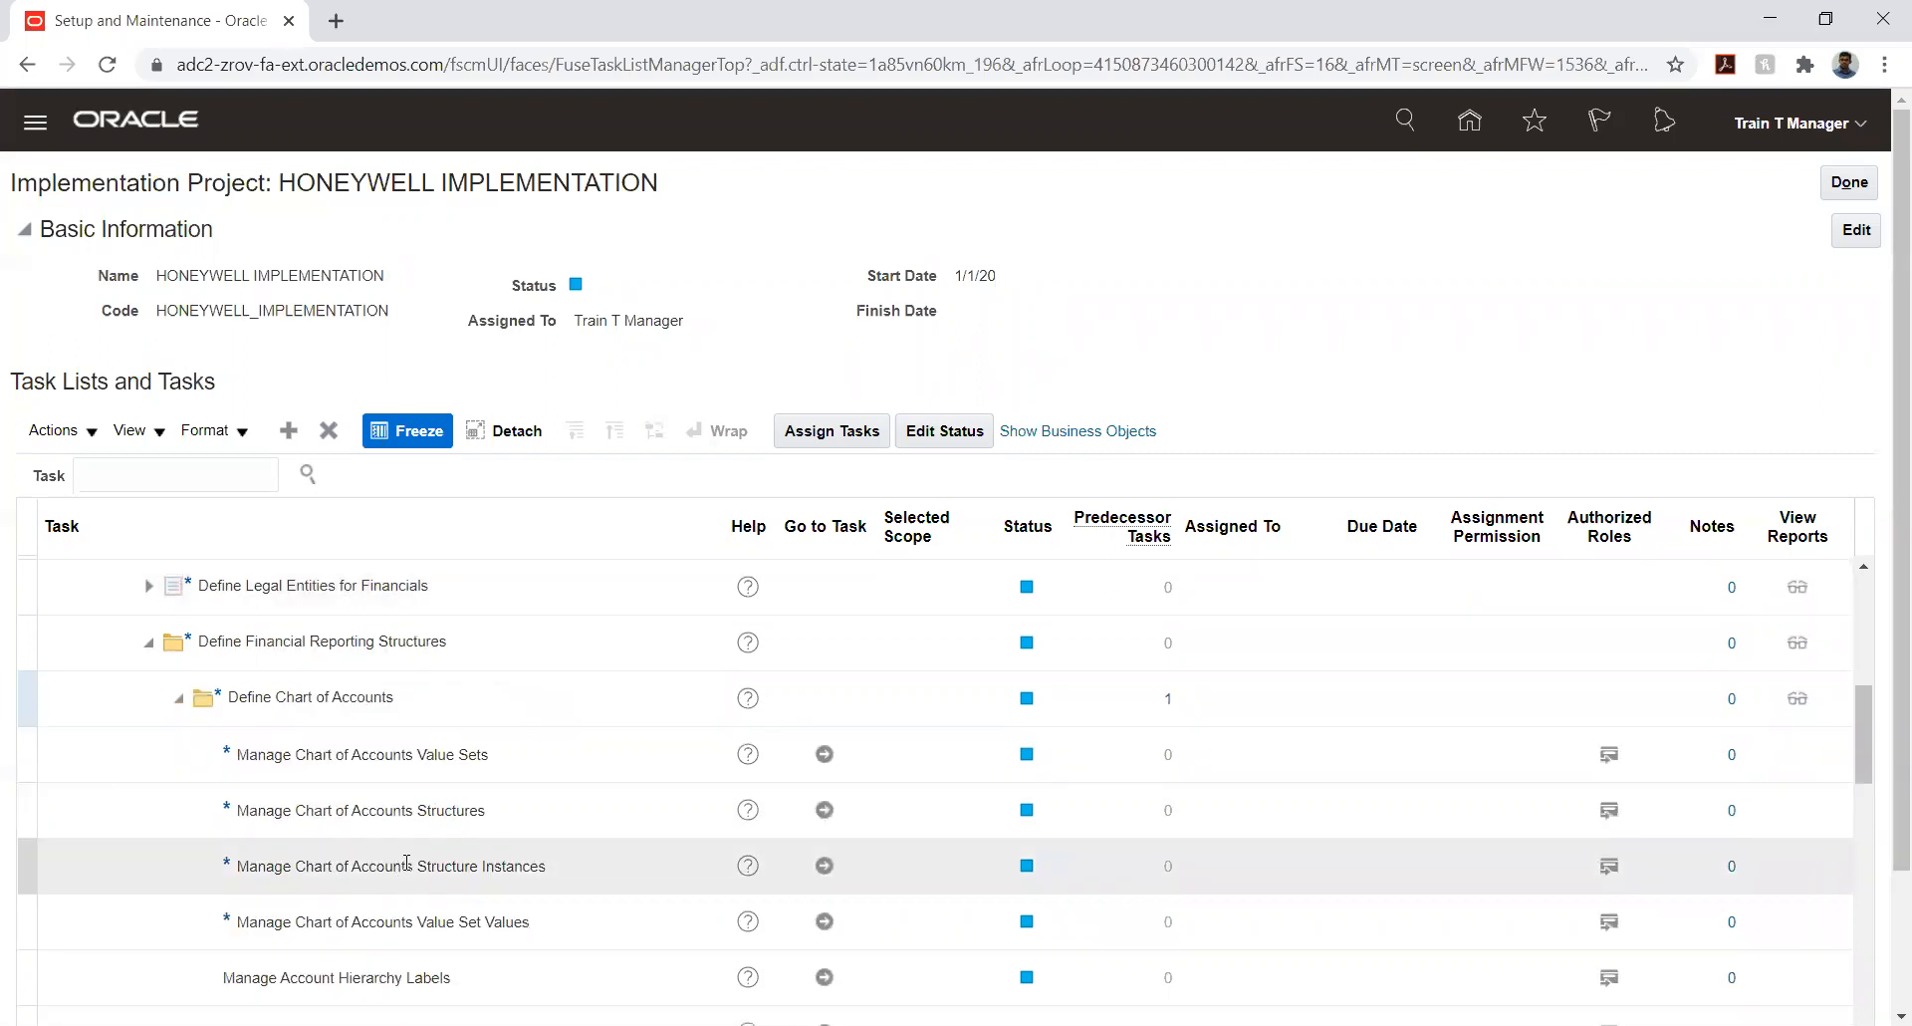
{"action": "left_click", "coordinate": [823, 813]}
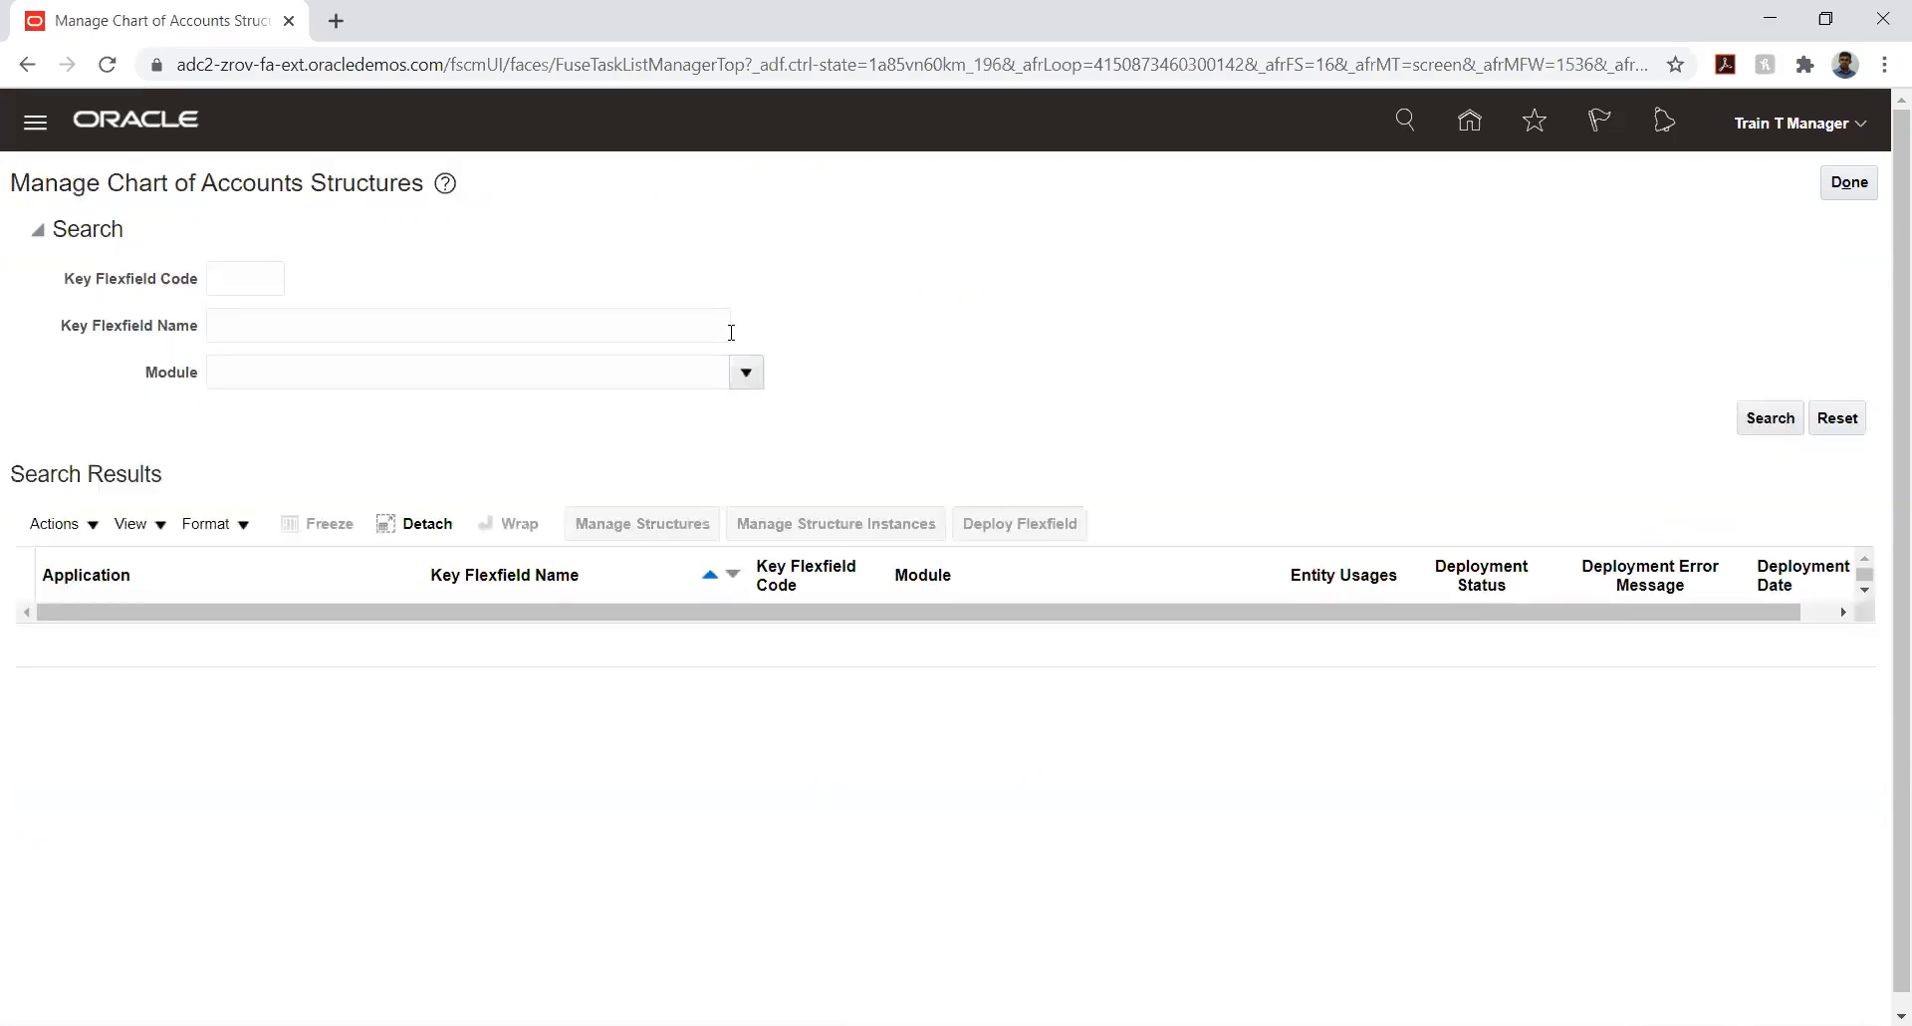
- Search the key flexfields and open the structures of the General Ledger Accounting Flexfield
{"action": "left_click", "coordinate": [1765, 418]}
{"action": "left_click", "coordinate": [409, 628]}
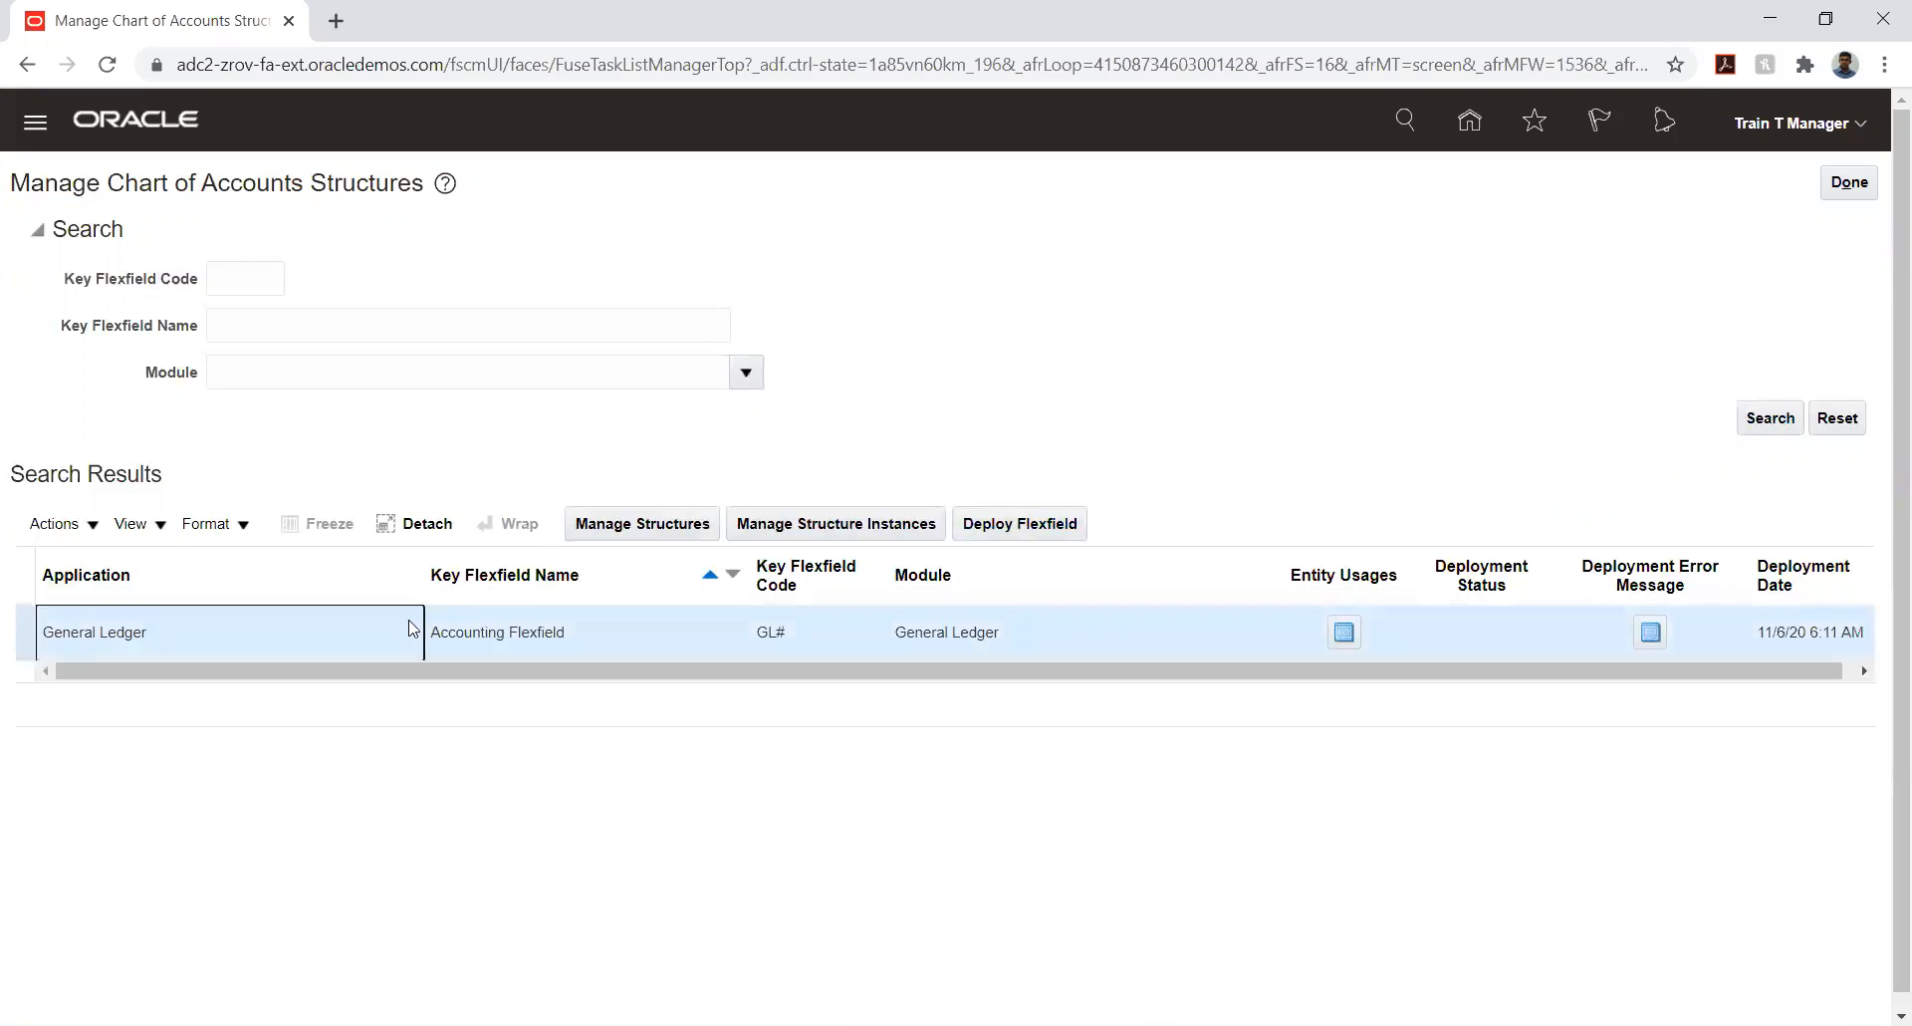
{"action": "left_click", "coordinate": [647, 525]}
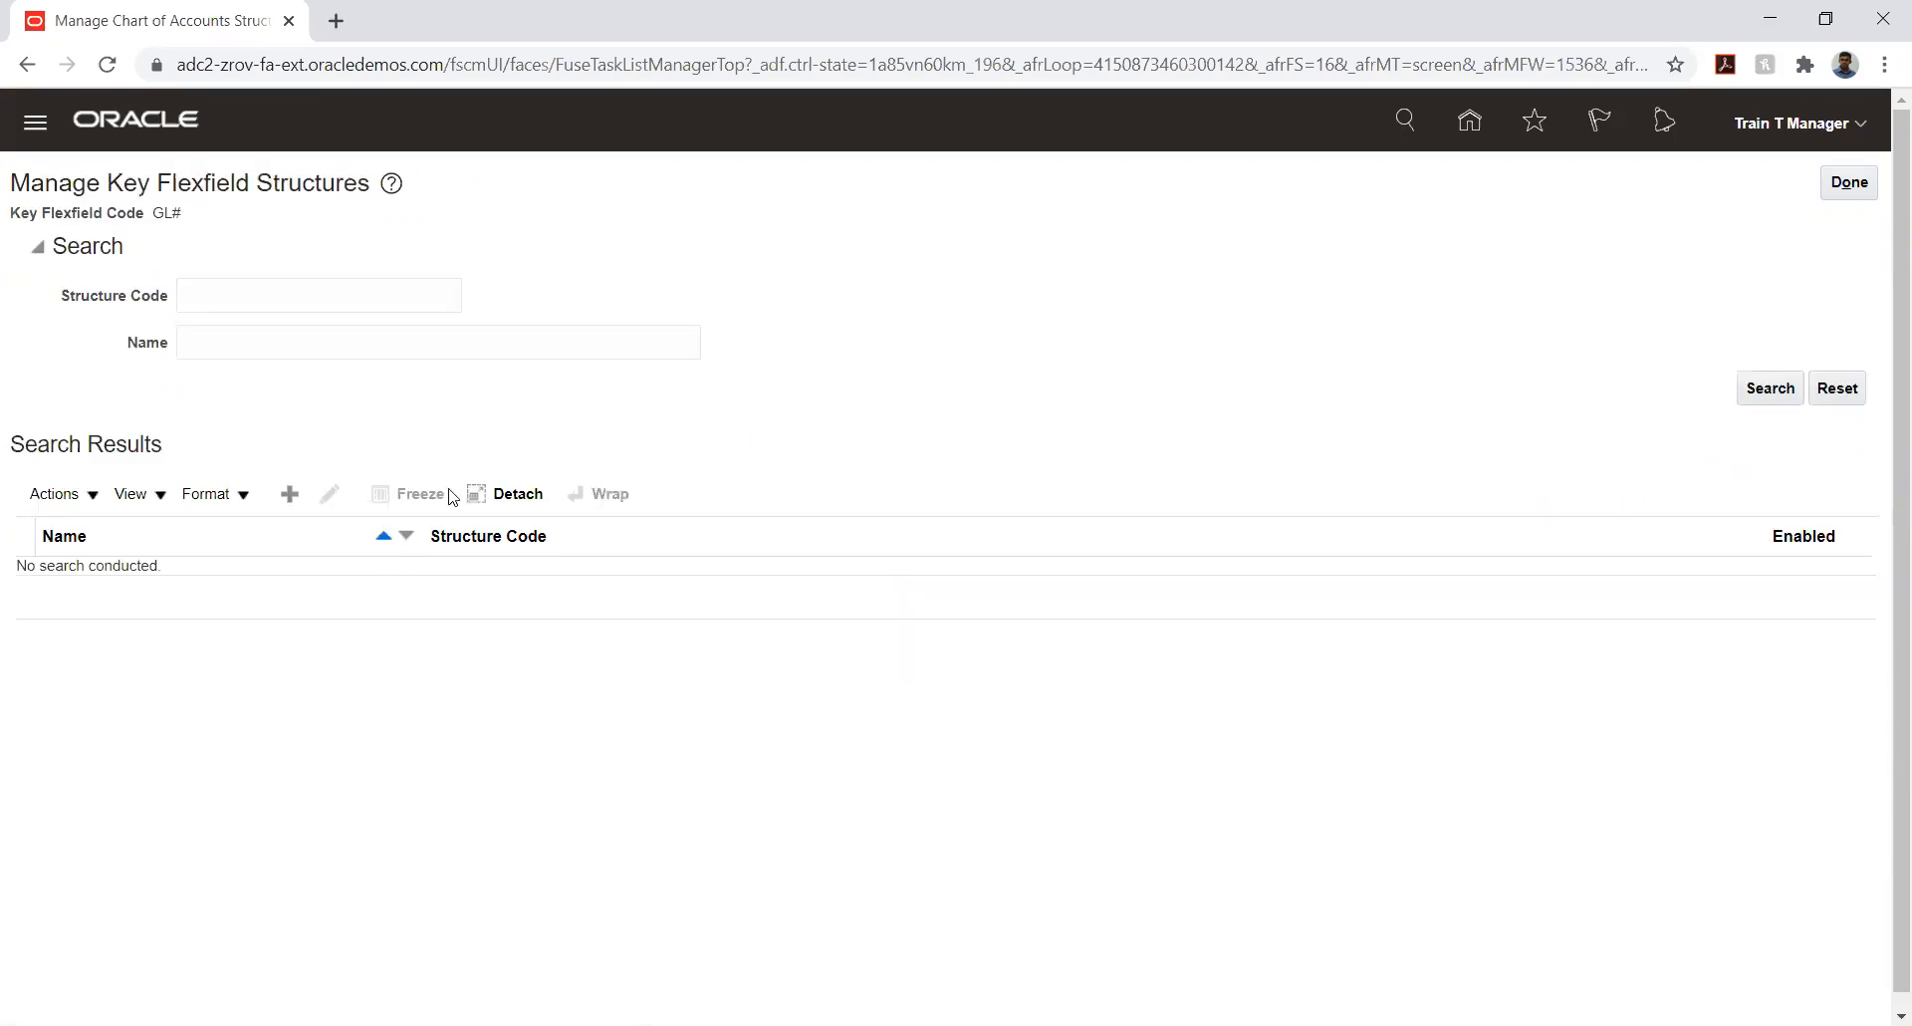
- Create a key flexfield structure with code HW_COA, name HW_COA and description HONEYWELL_COA
{"action": "left_click", "coordinate": [288, 496]}
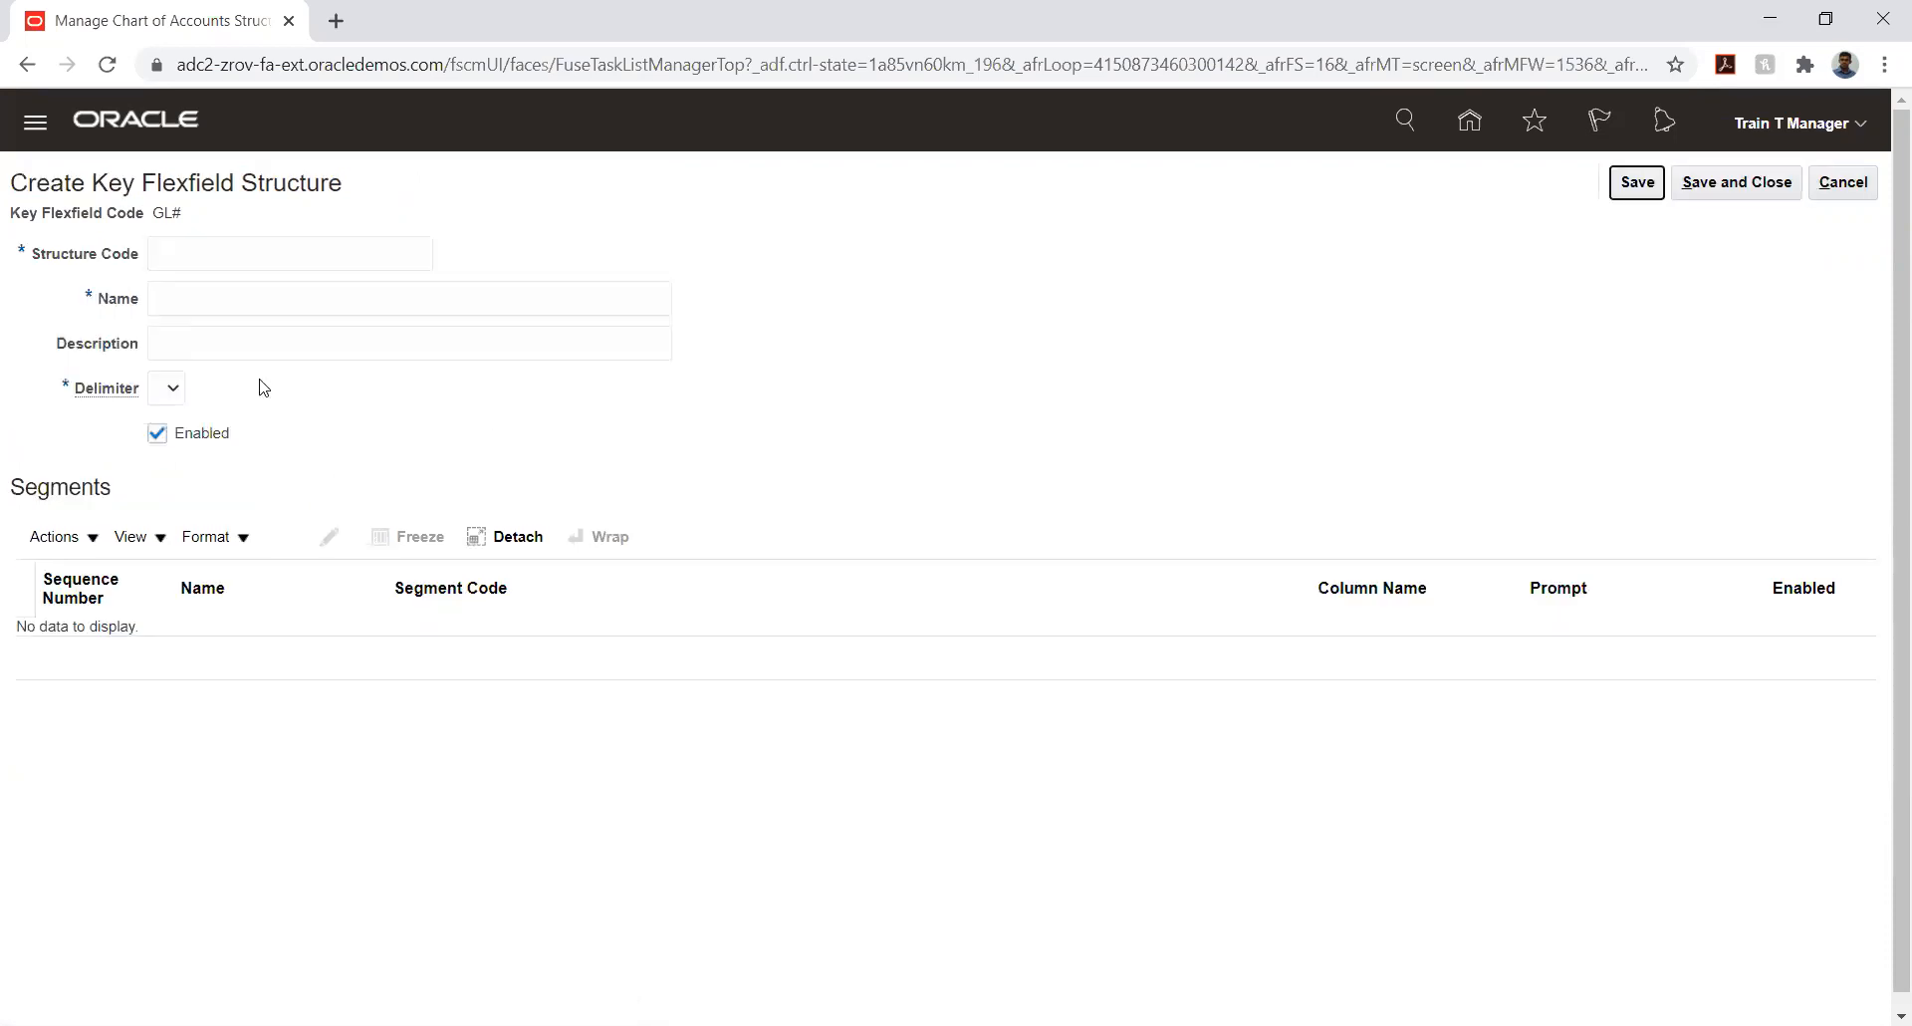
{"action": "left_click", "coordinate": [221, 258]}
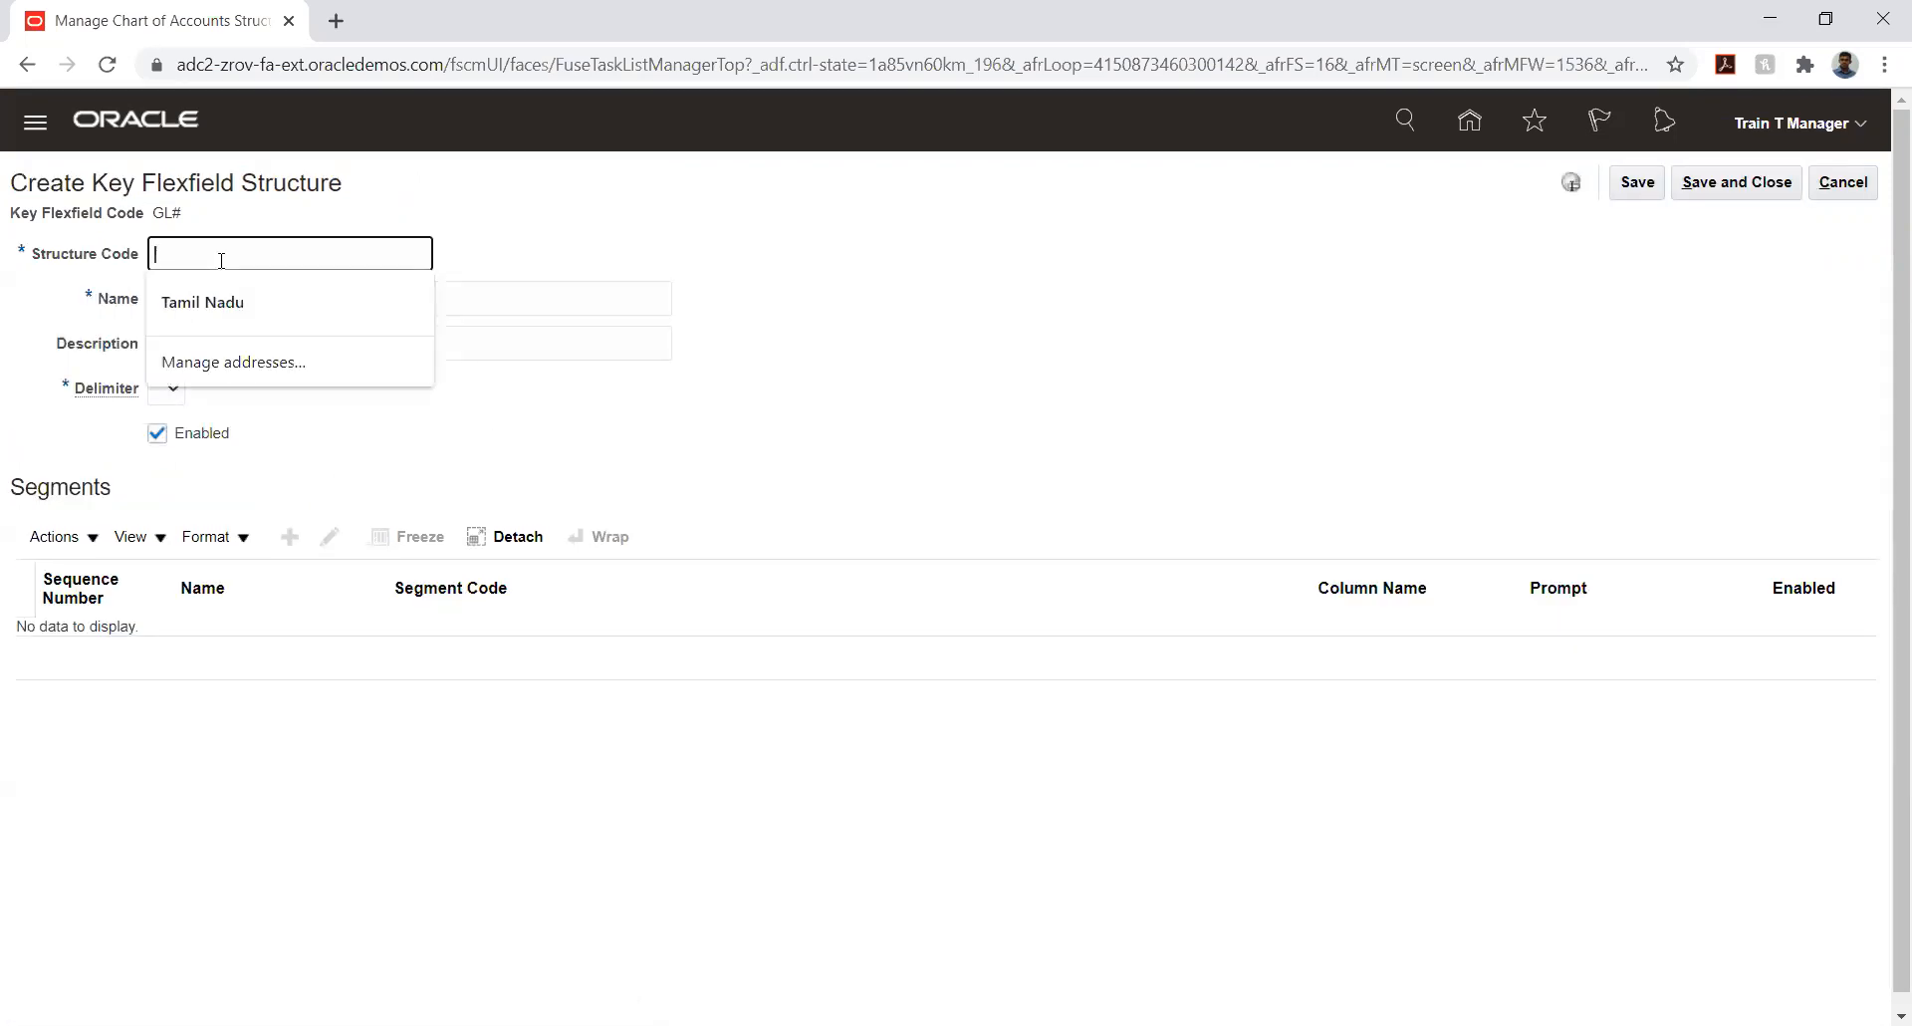
{"action": "type", "text": "HW"}
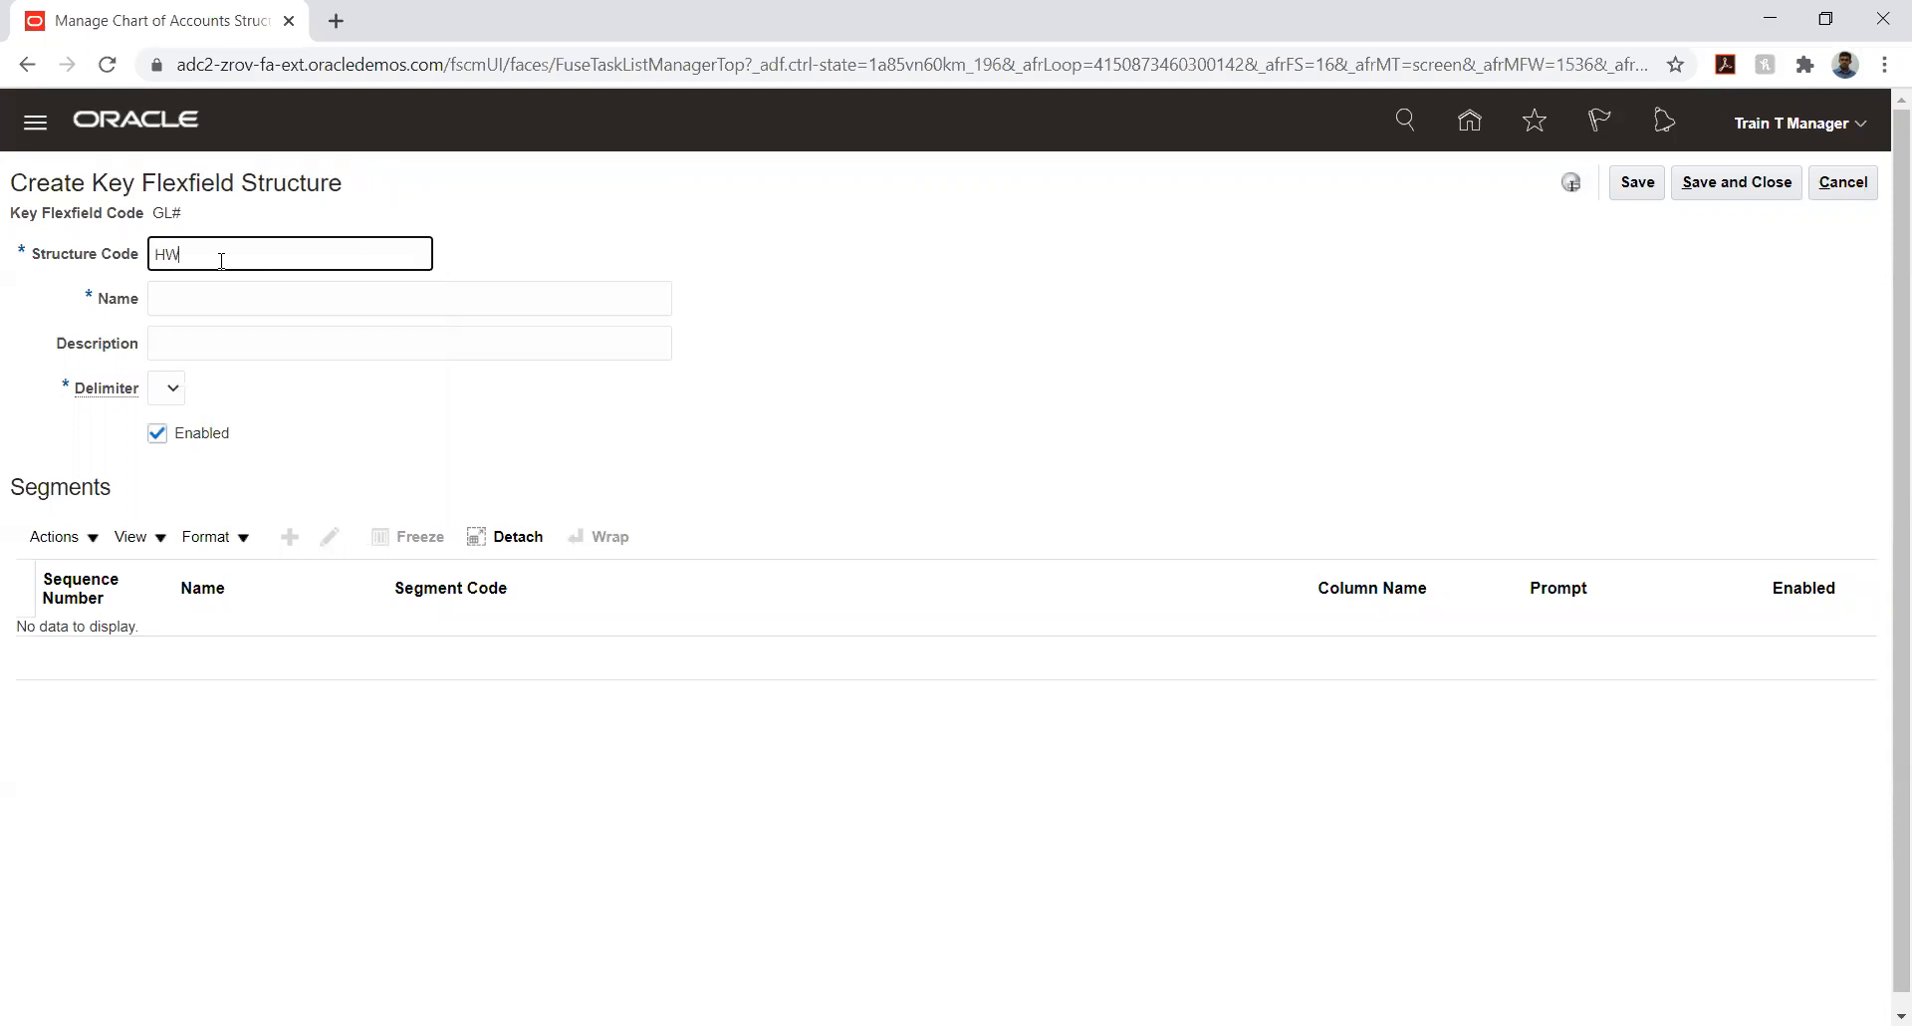
{"action": "type", "text": "_COA"}
{"action": "key", "text": "Tab"}
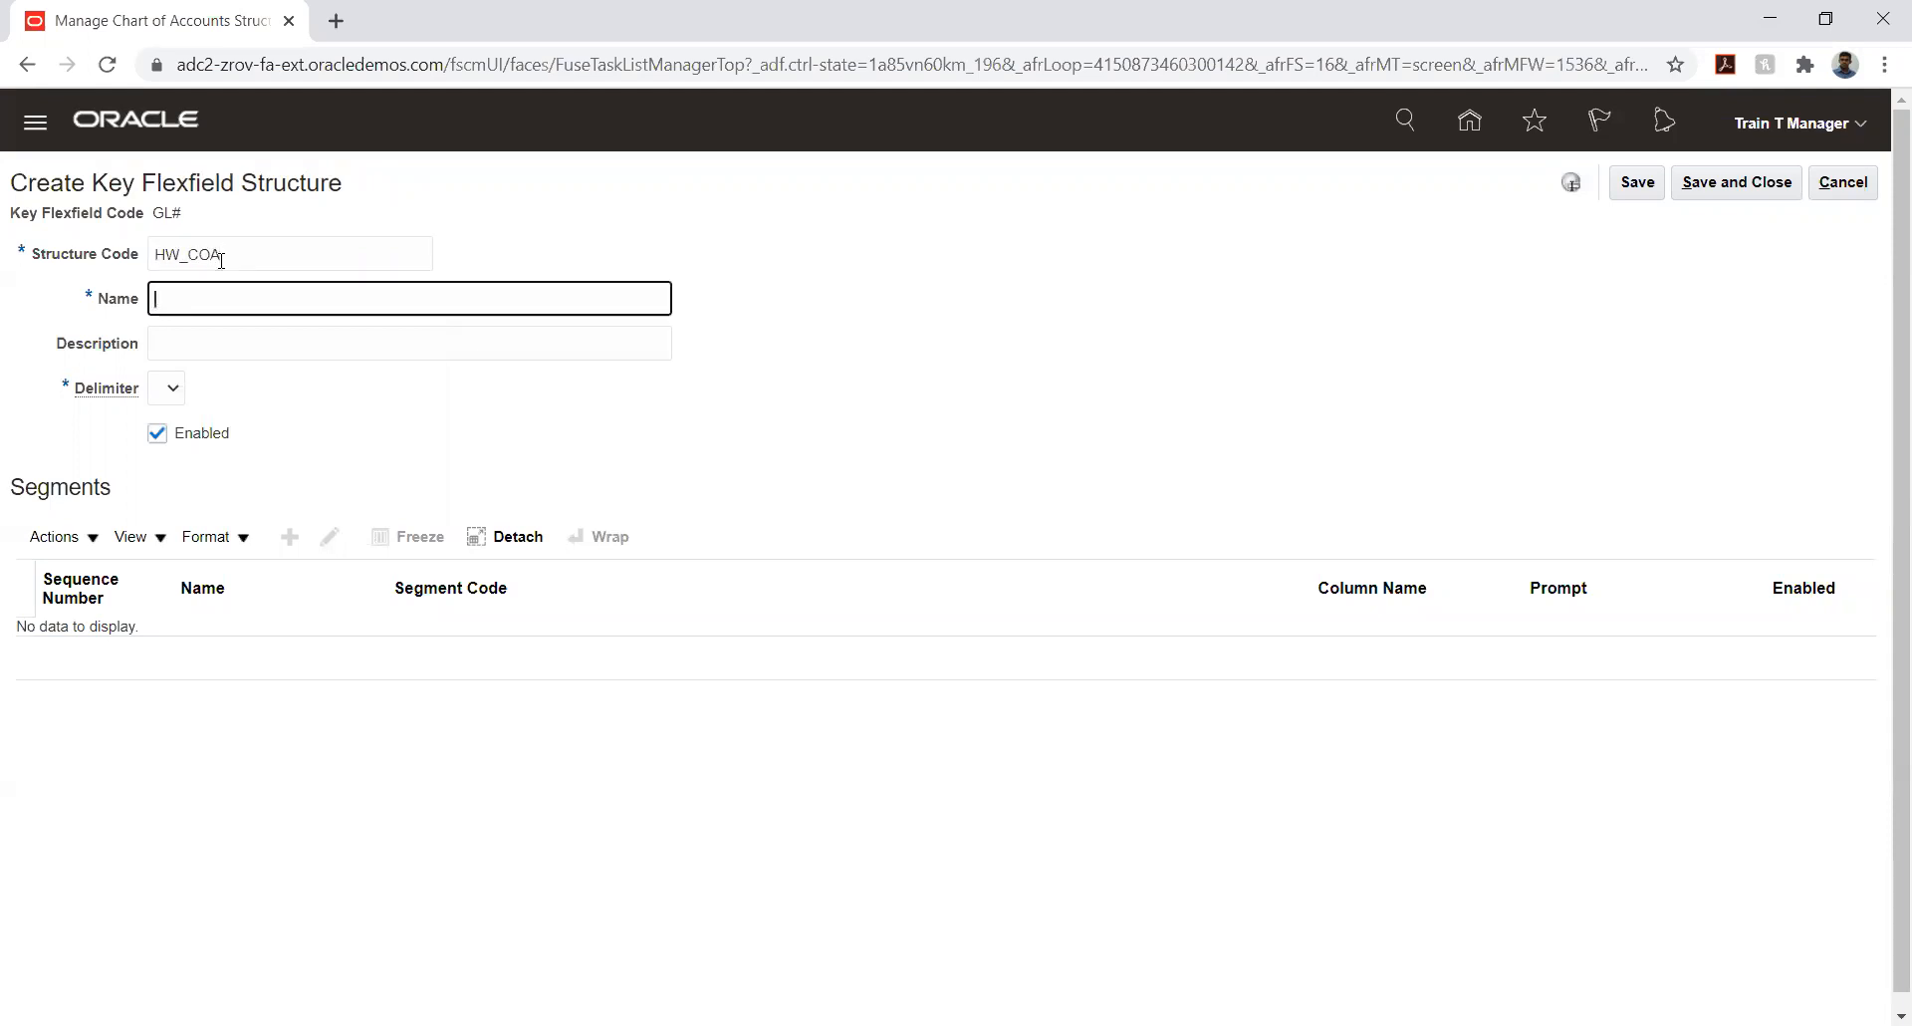
{"action": "type", "text": "HW_COA"}
{"action": "key", "text": "Tab"}
{"action": "type", "text": "HON"}
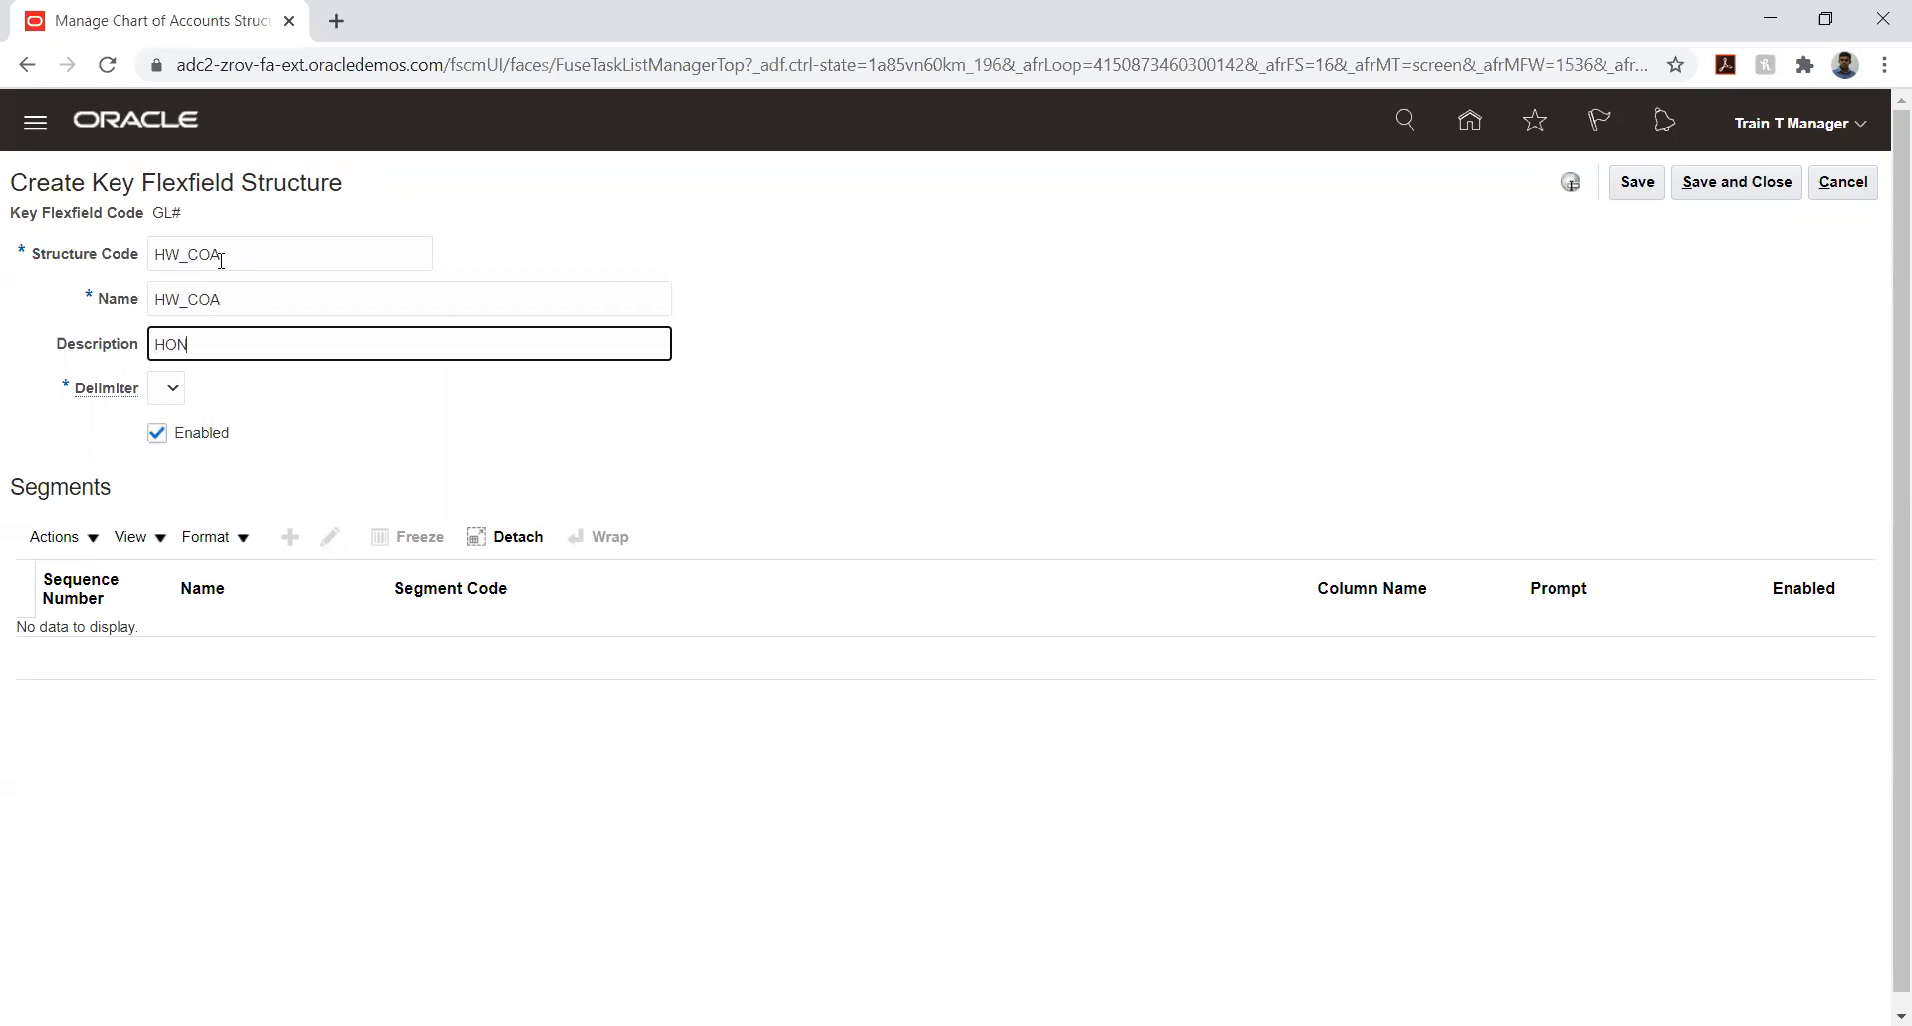
{"action": "type", "text": "EYWE"}
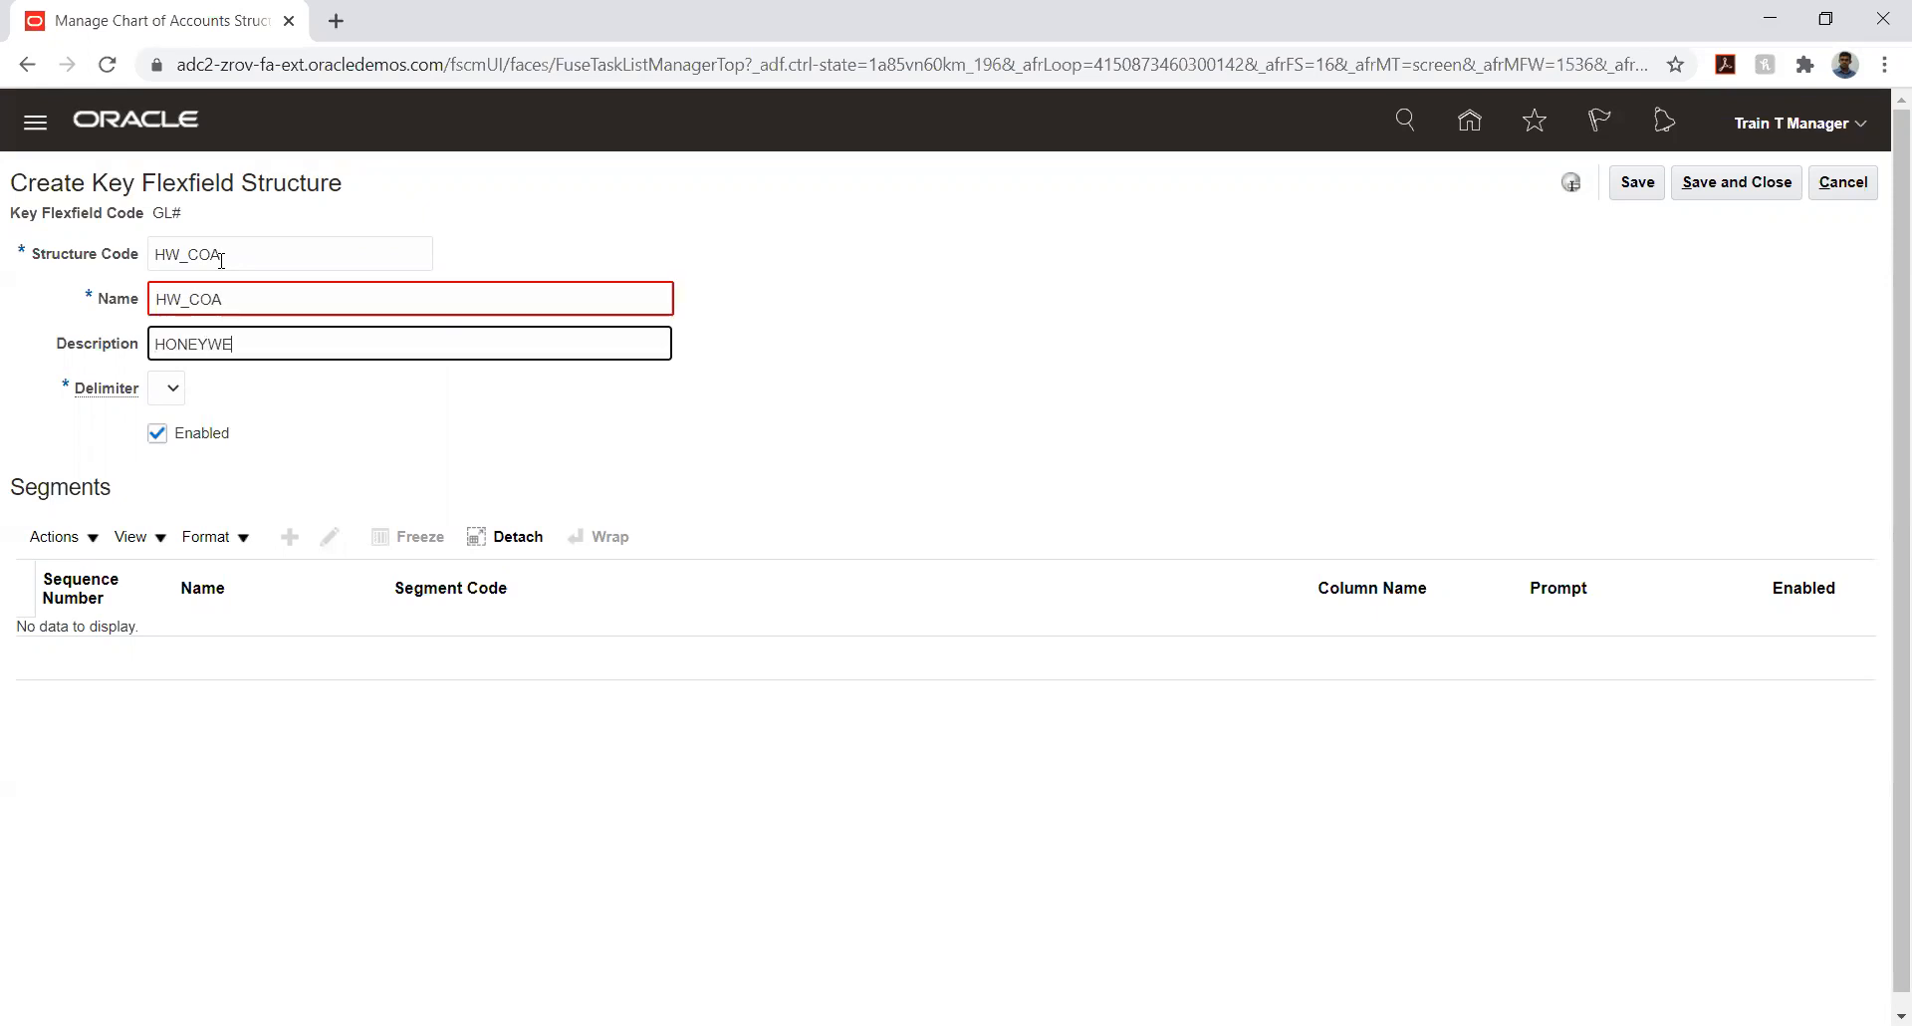
{"action": "type", "text": "LL_COA"}
- Change the structure's name to HONEYWELL_COA
{"action": "double_click", "coordinate": [245, 299]}
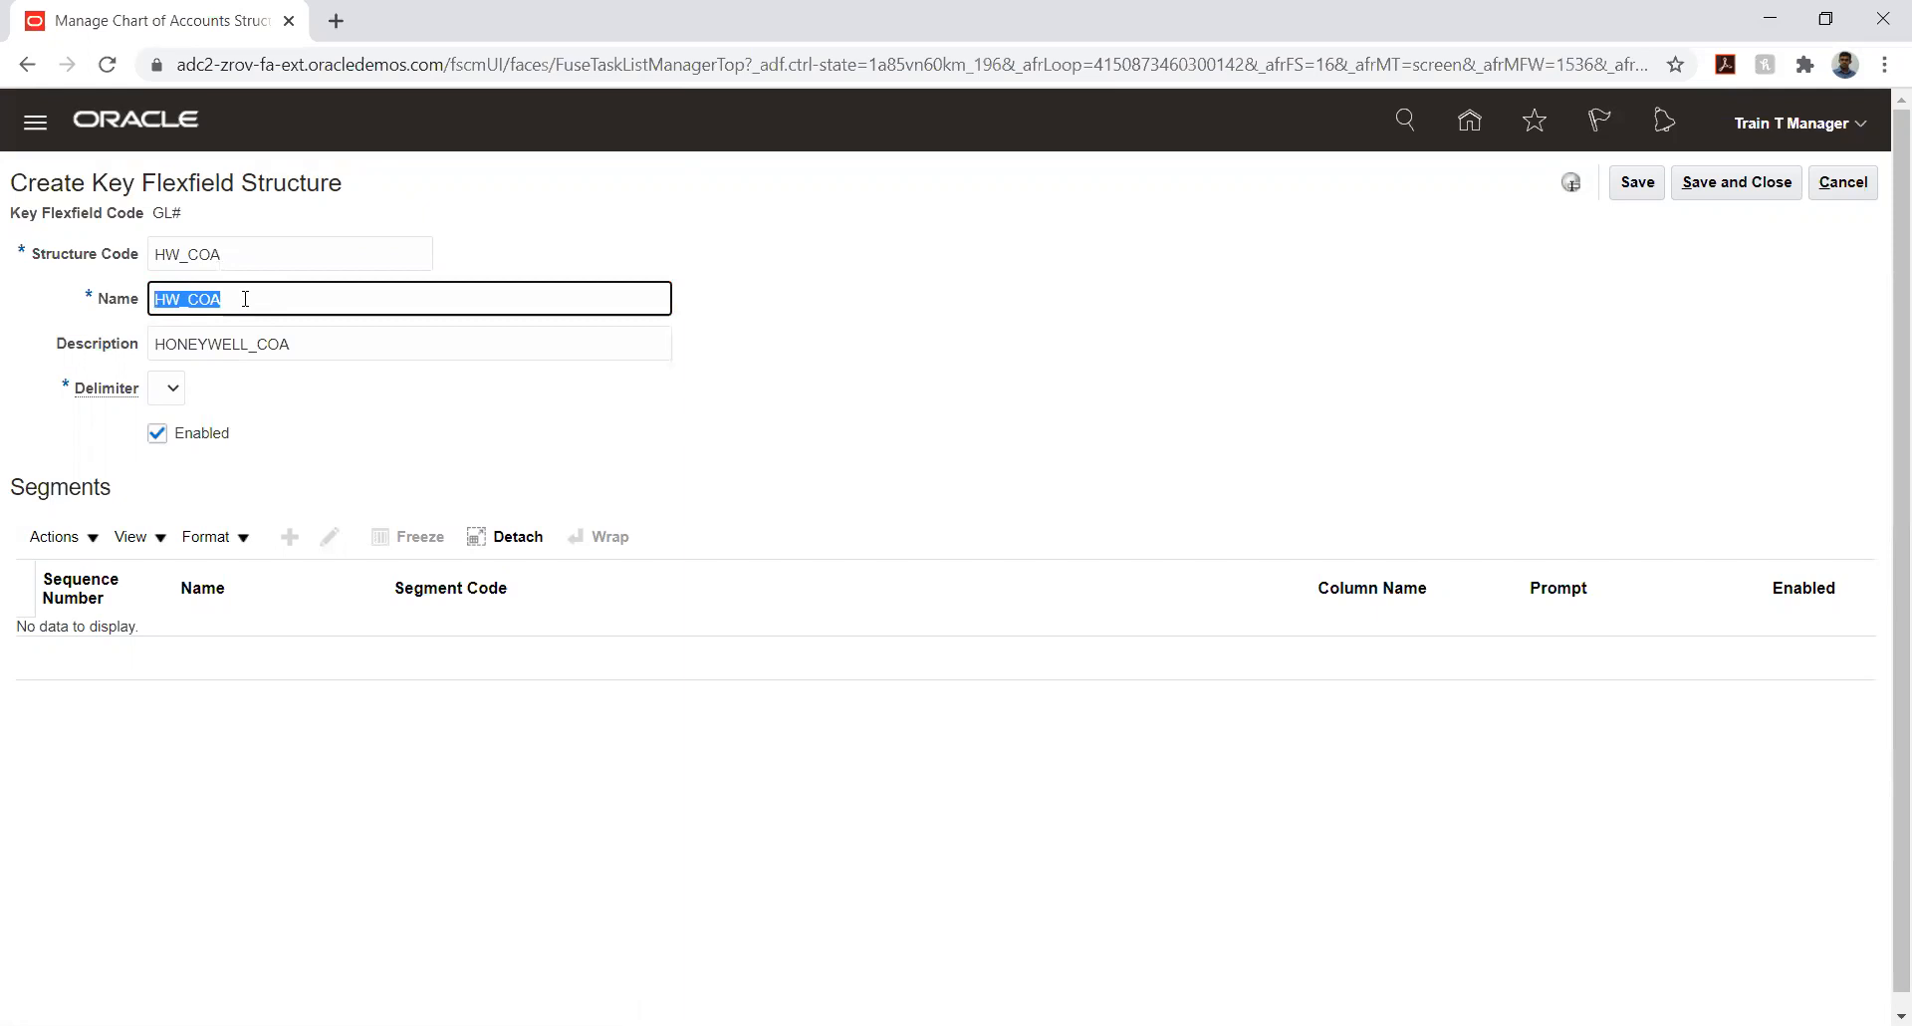
{"action": "type", "text": "HONEYWELL_COA"}
{"action": "key", "text": "Tab"}
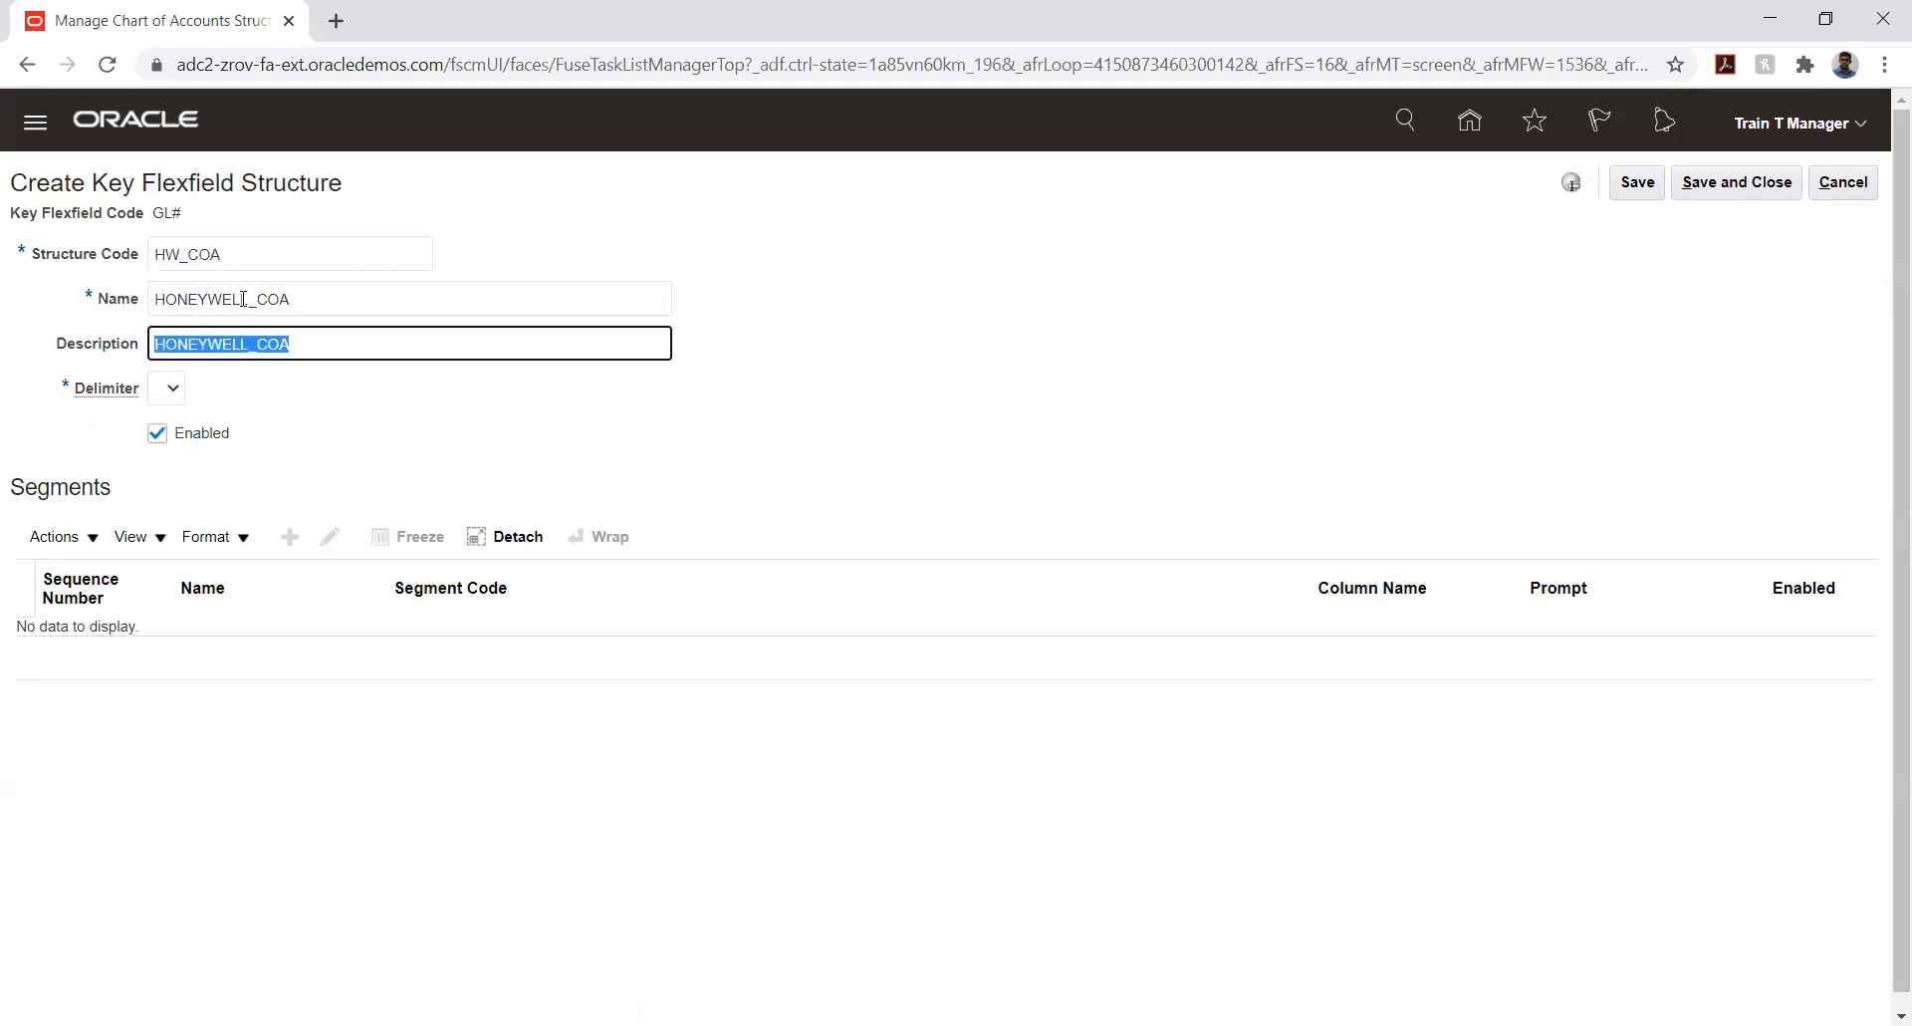
- Set the structure's delimiter to a period and try to save the structure
{"action": "left_click", "coordinate": [173, 390]}
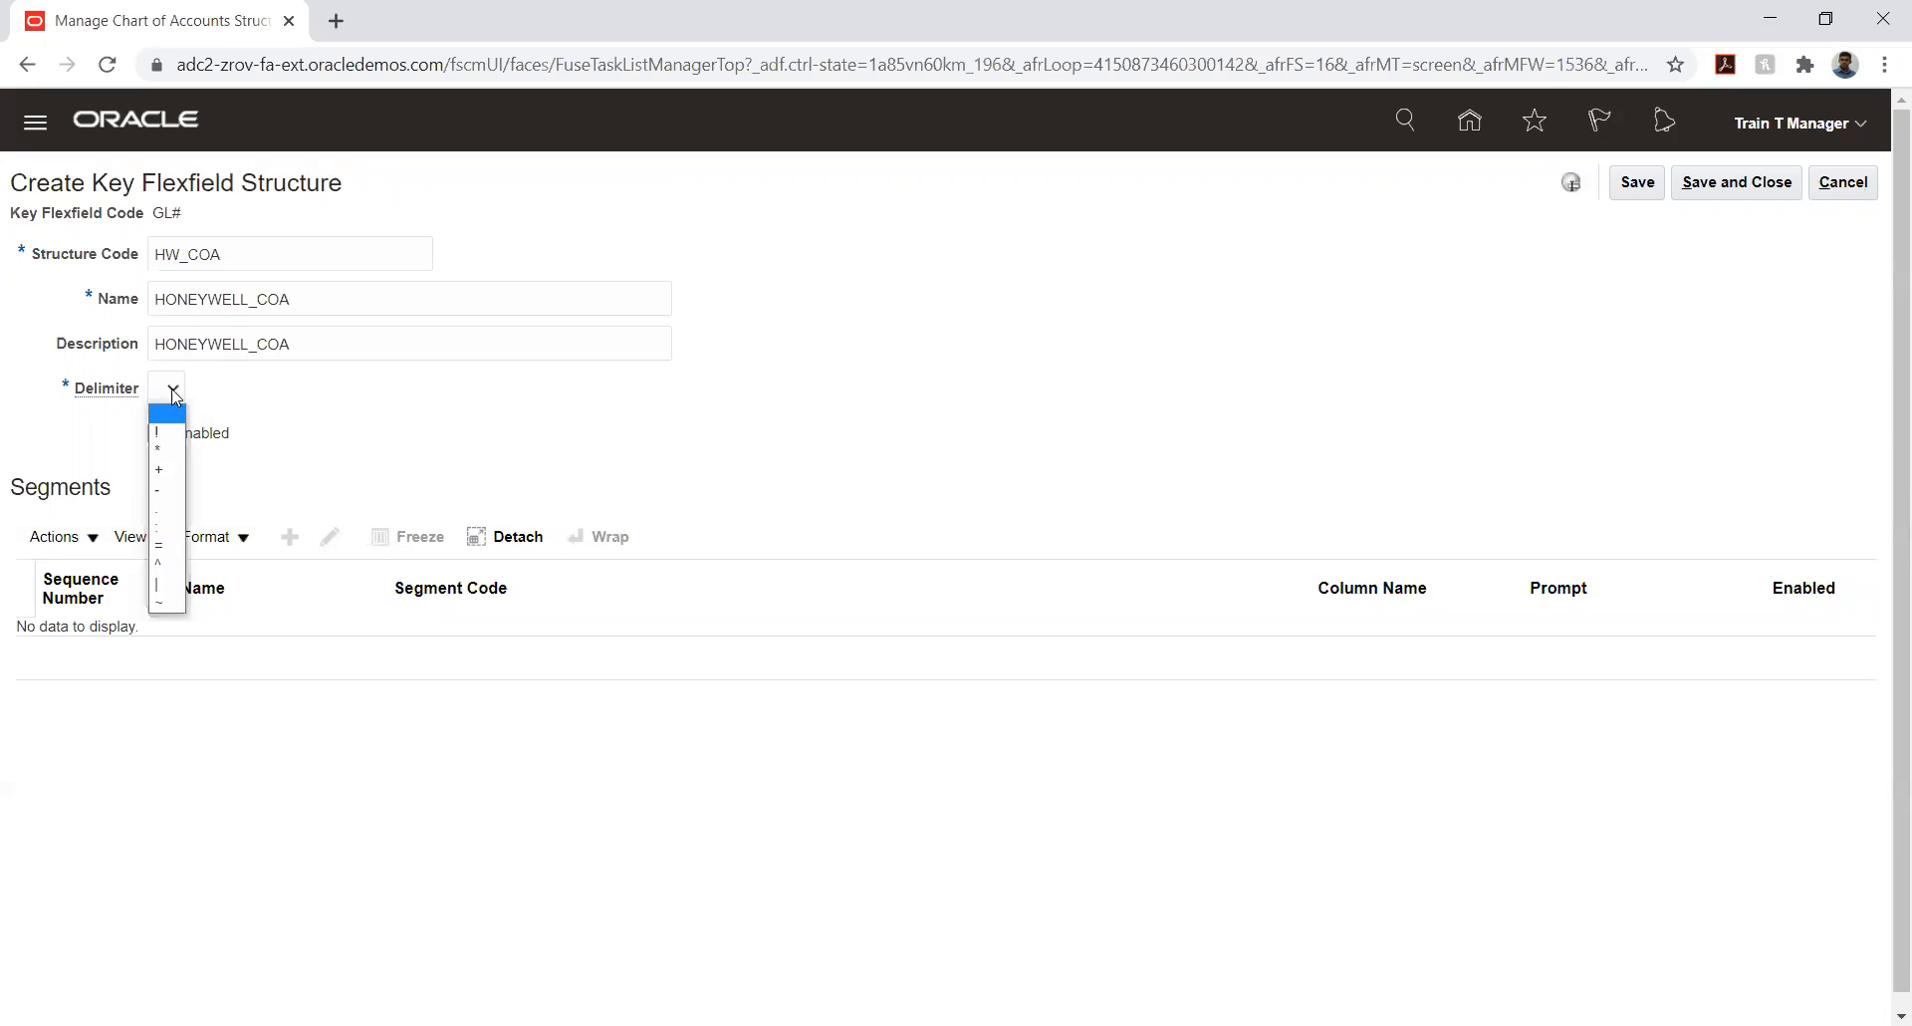
{"action": "left_click", "coordinate": [167, 510]}
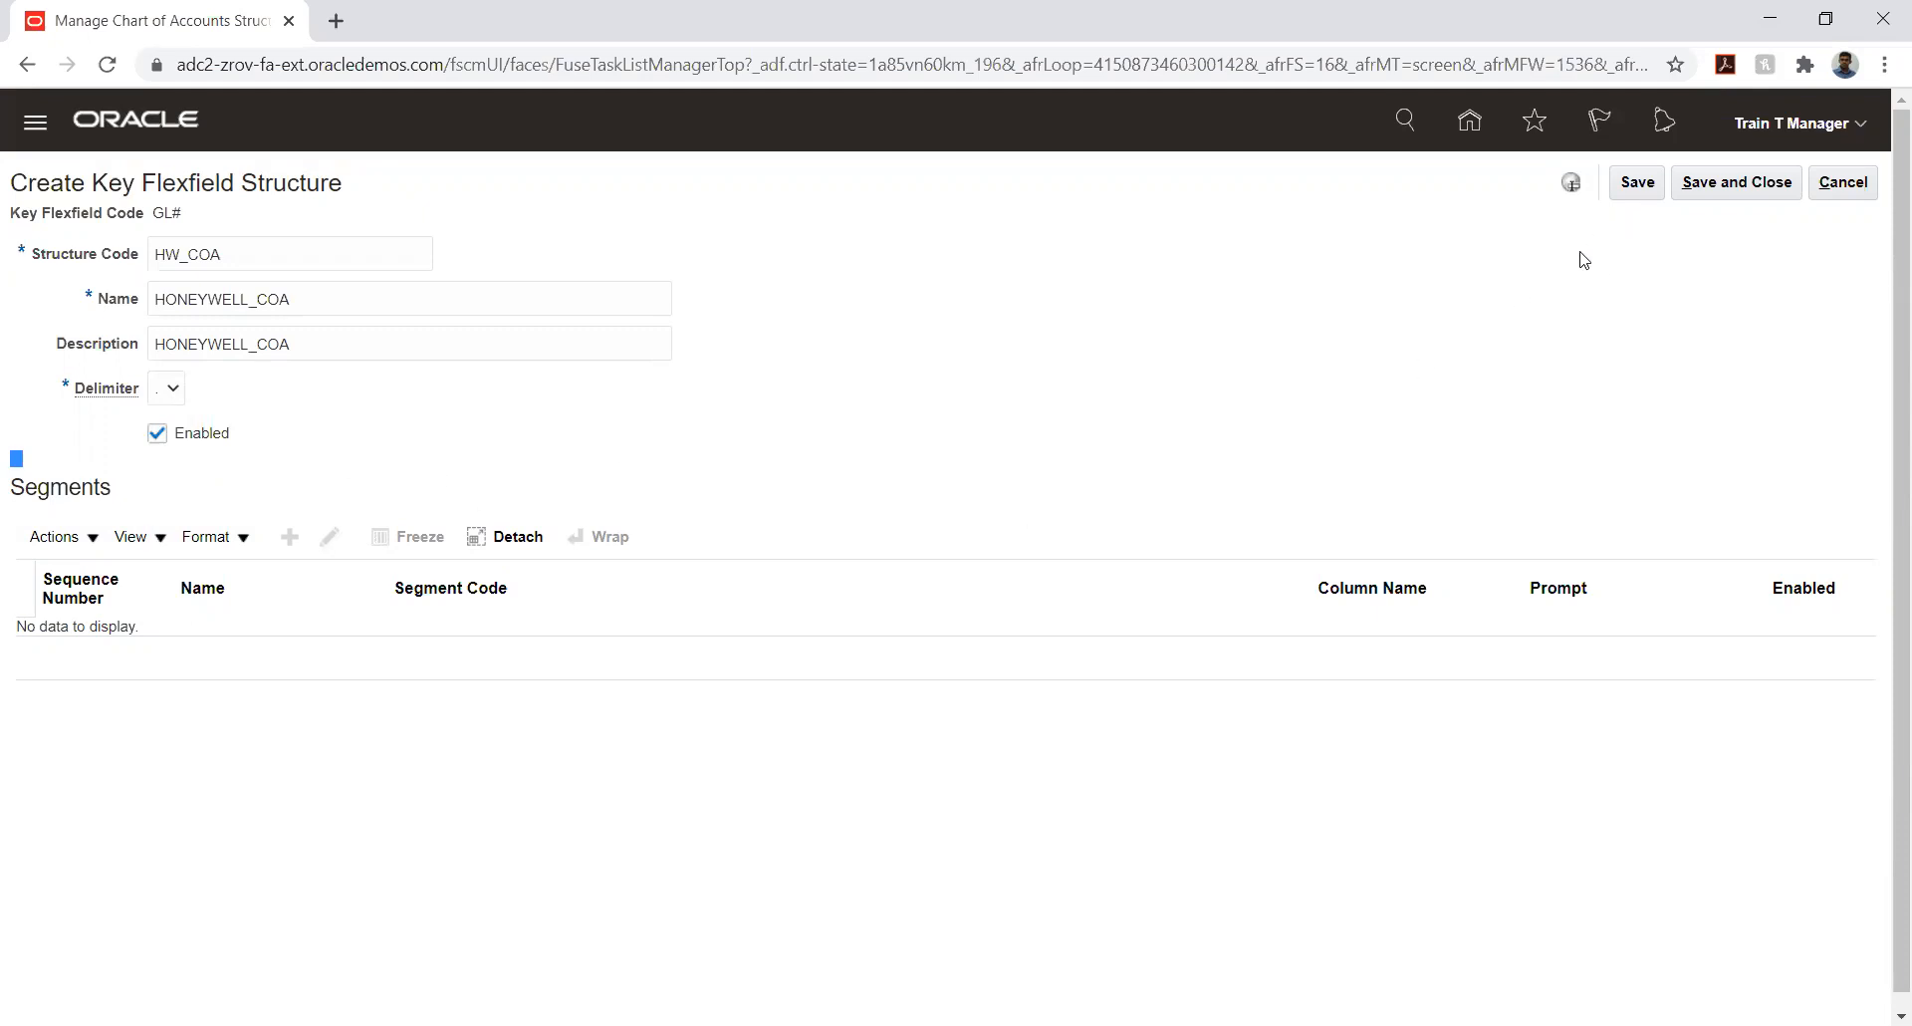
{"action": "left_click", "coordinate": [1630, 188]}
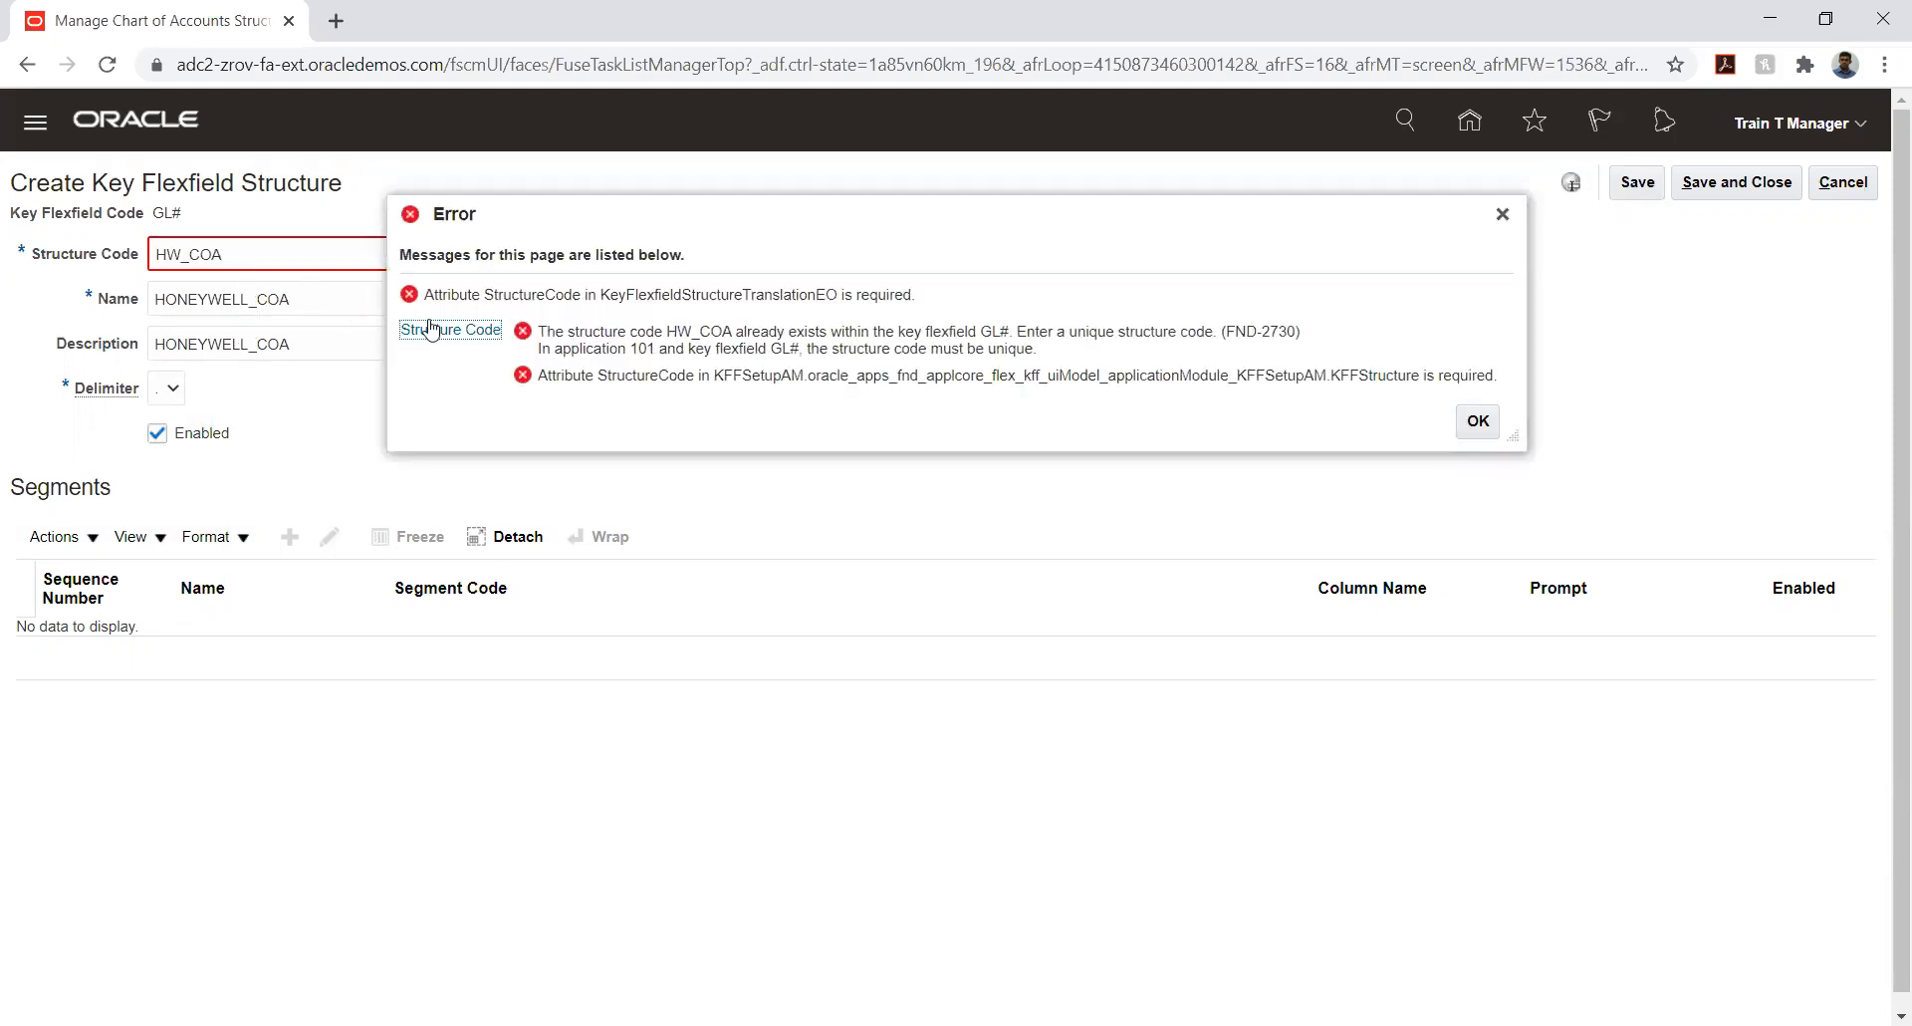
- Change the structure code to HONEYWELL_COA and save the structure
{"action": "left_click", "coordinate": [244, 251]}
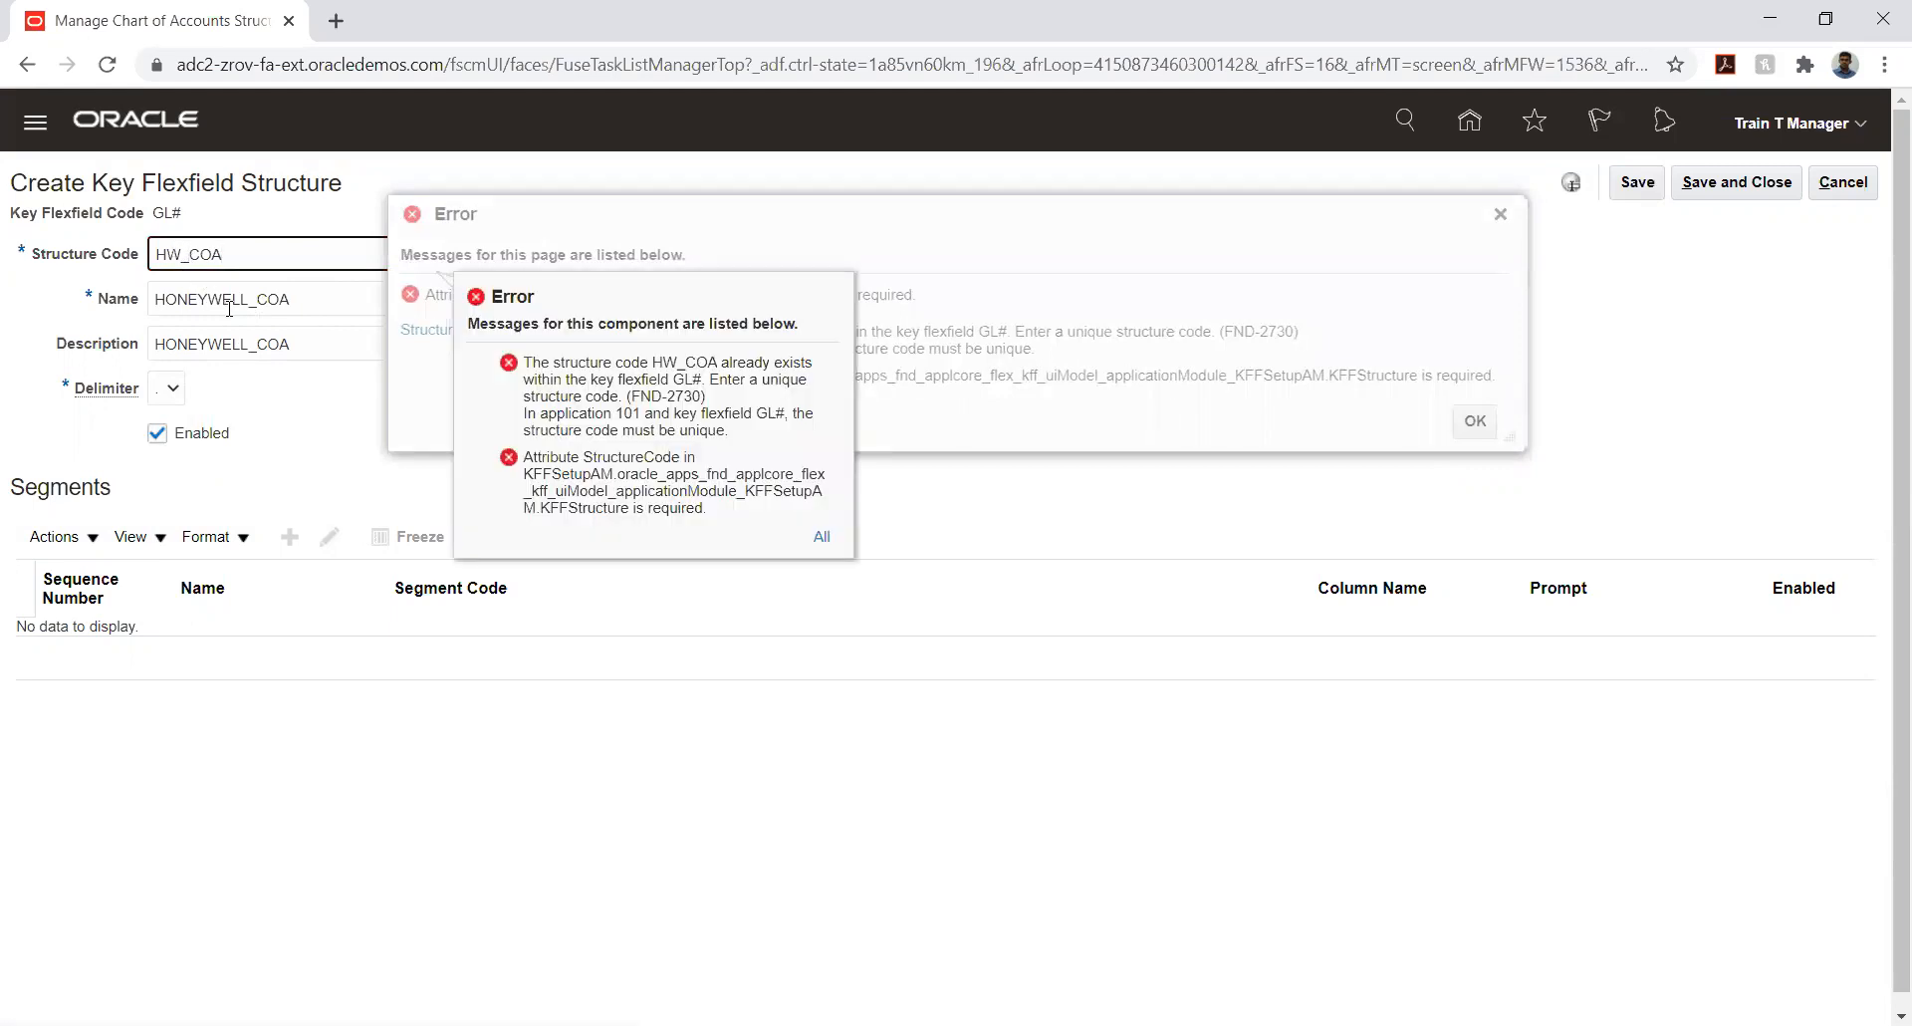
{"action": "key", "text": "BackSpace"}
{"action": "type", "text": "ONEYWELL"}
{"action": "left_click", "coordinate": [1434, 462]}
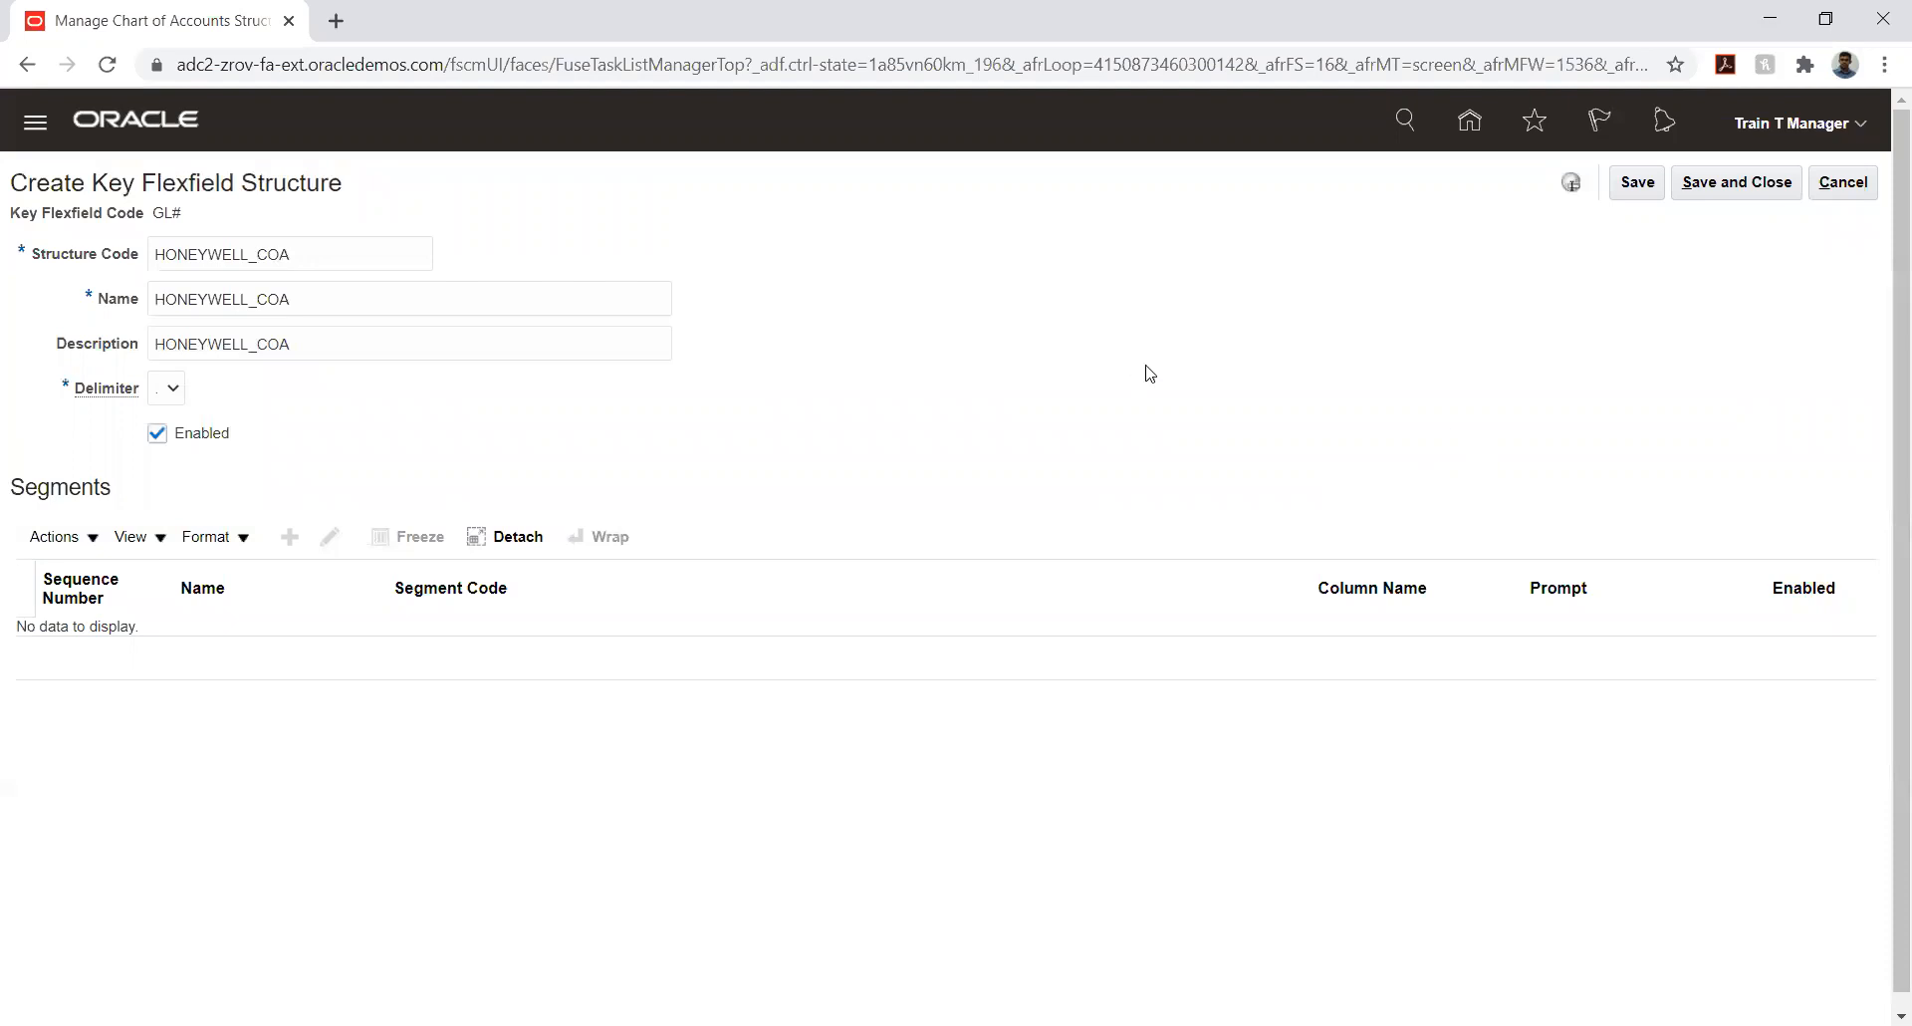
{"action": "left_click", "coordinate": [1645, 184]}
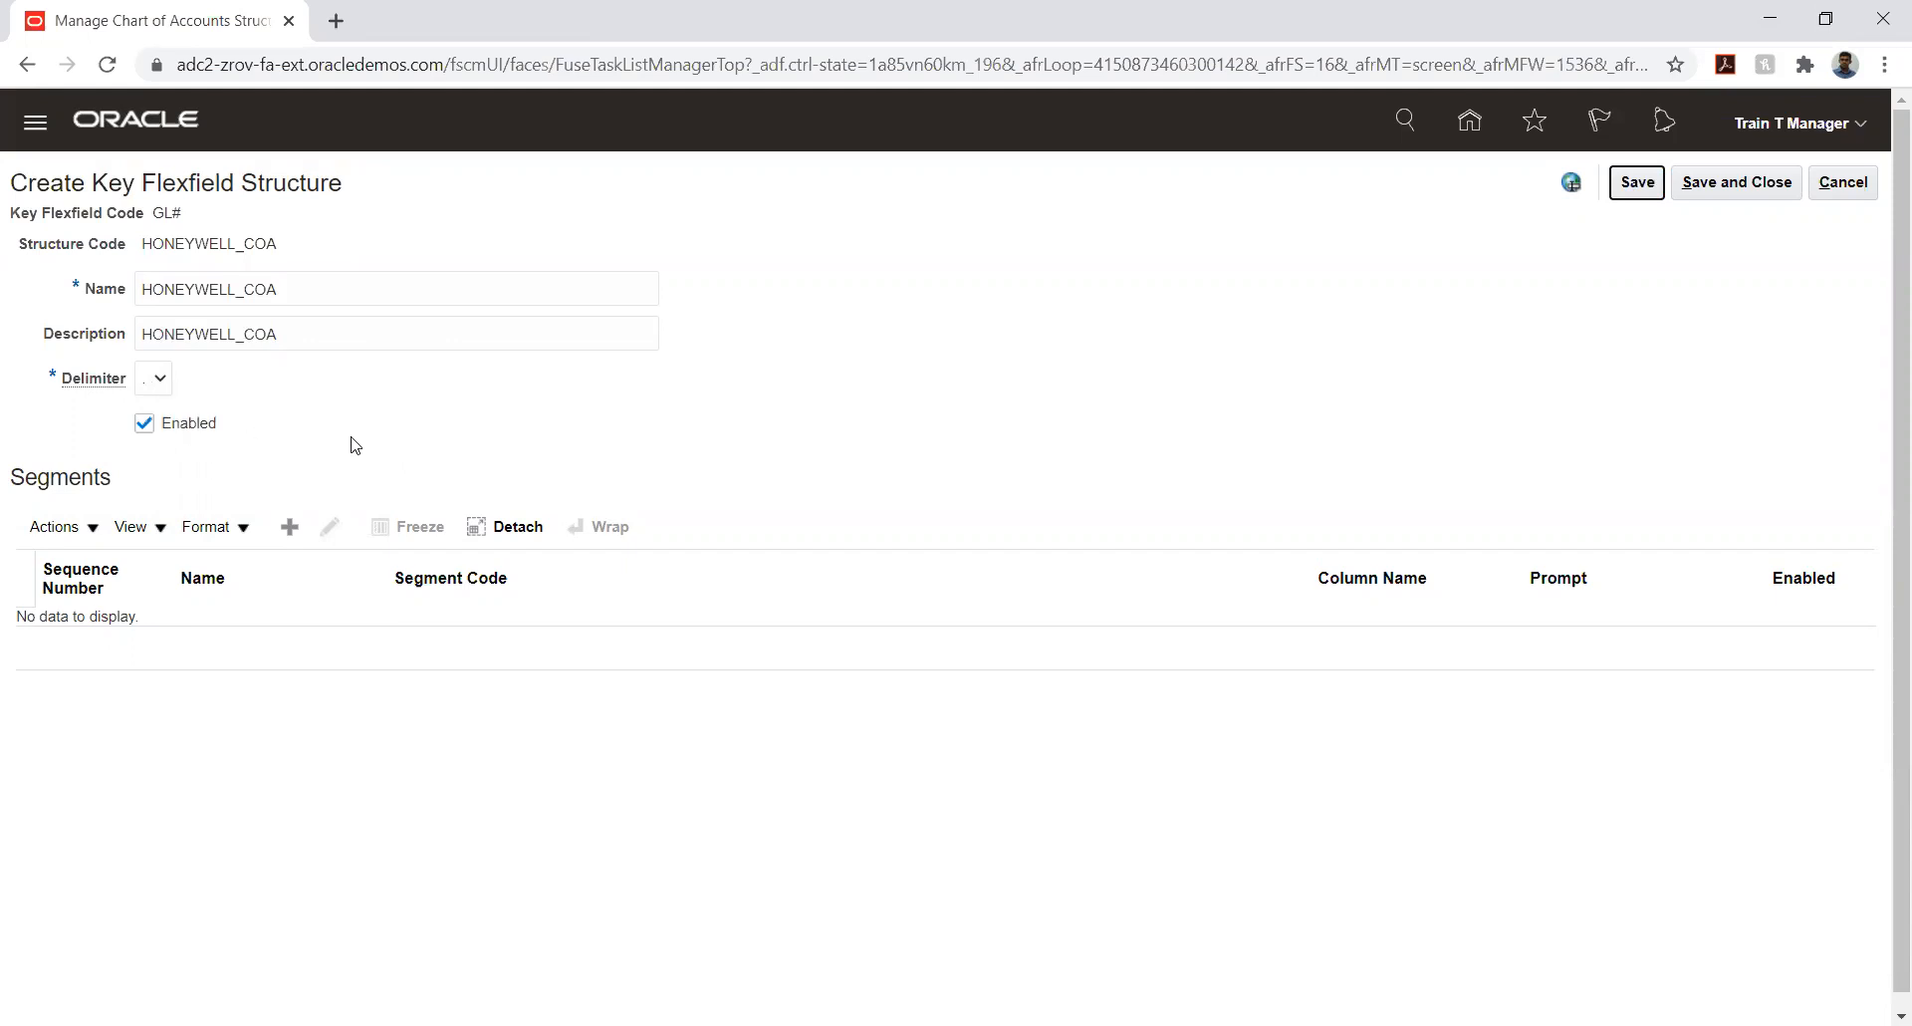
- Add a new segment to the HONEYWELL_COA structure with the segment code HONEYWELL_COMPANY
{"action": "left_click", "coordinate": [291, 526]}
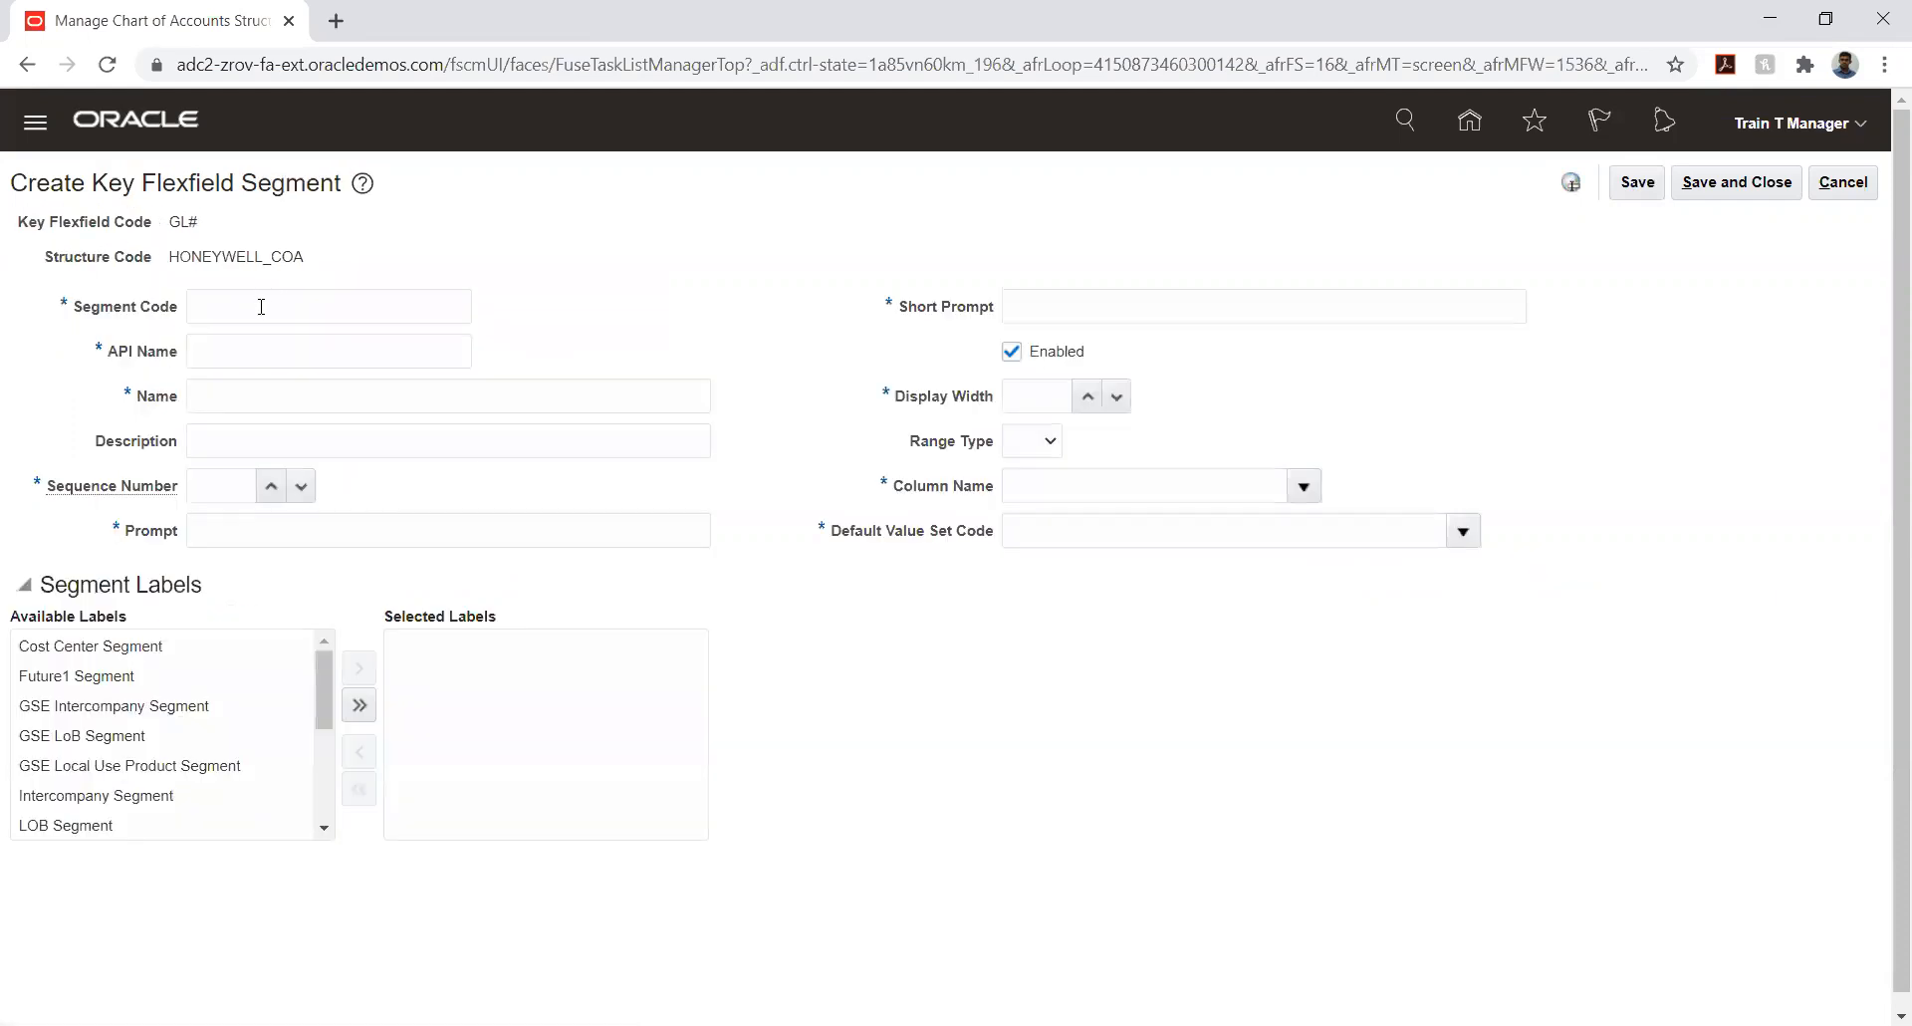
{"action": "left_click", "coordinate": [260, 307]}
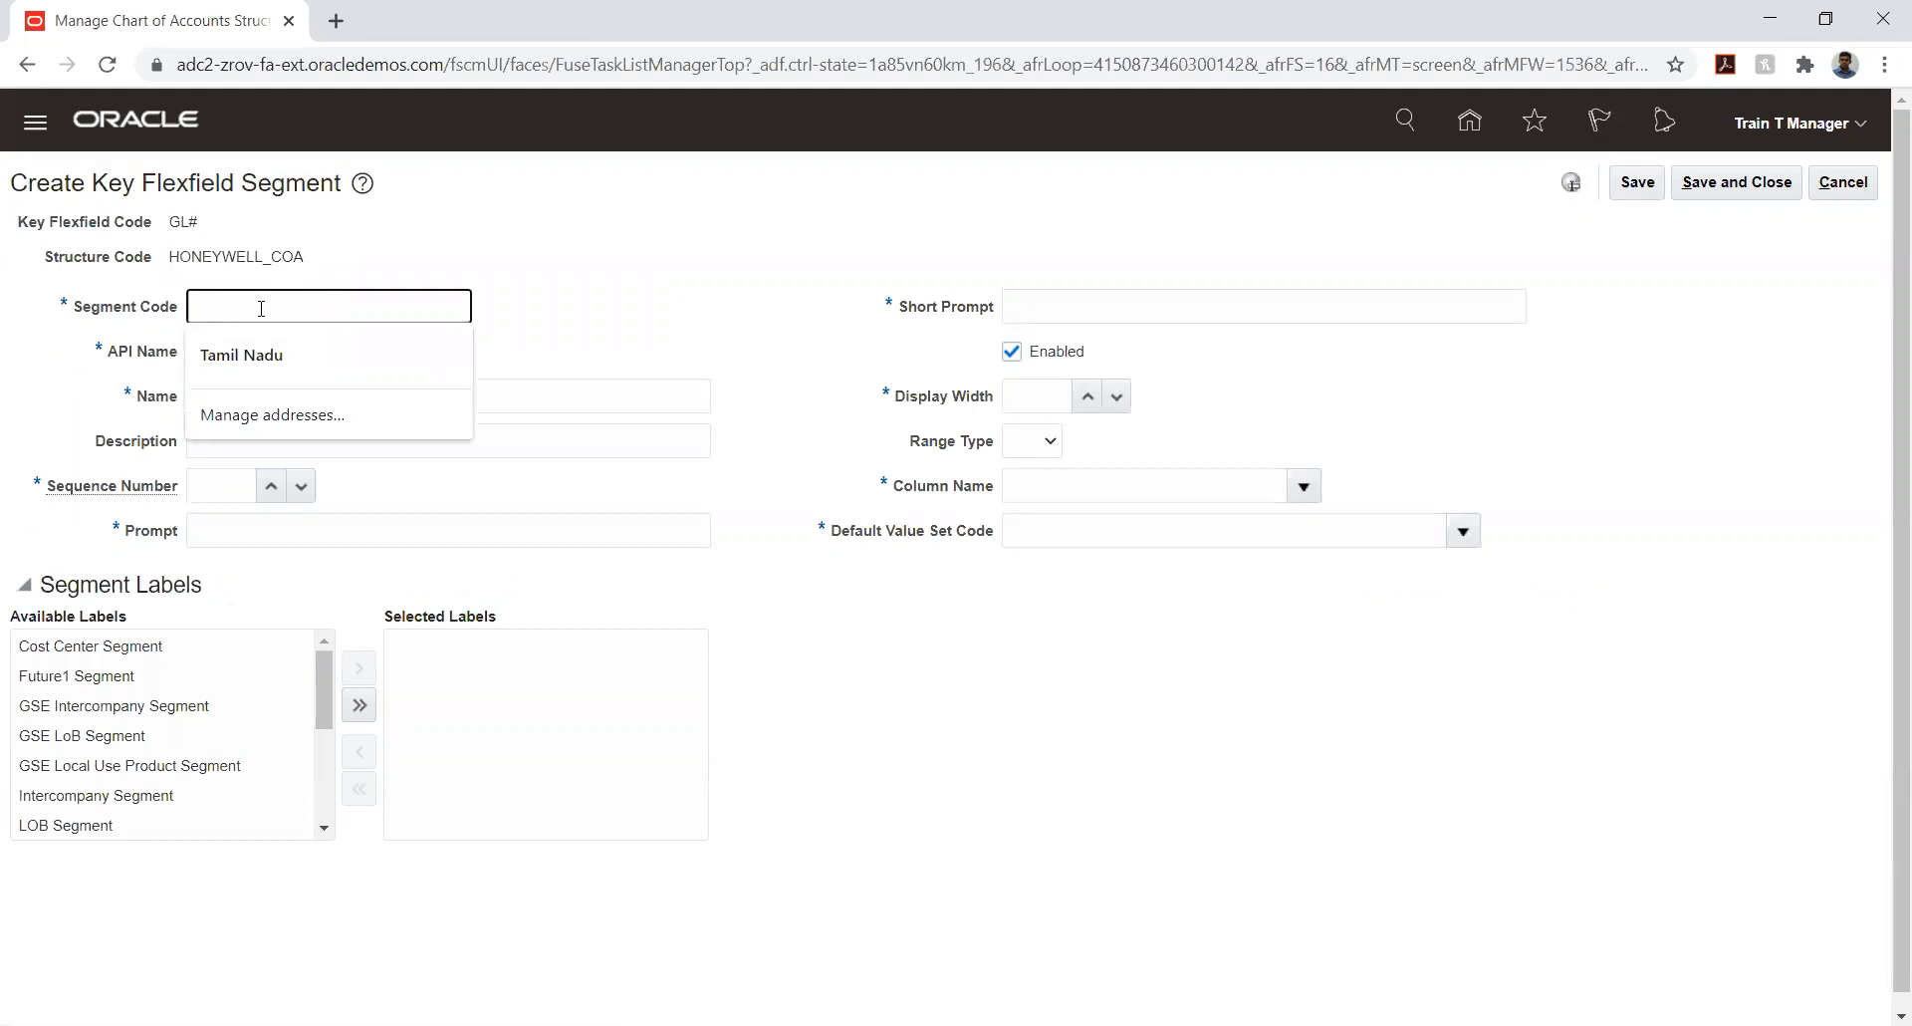
{"action": "type", "text": "H"}
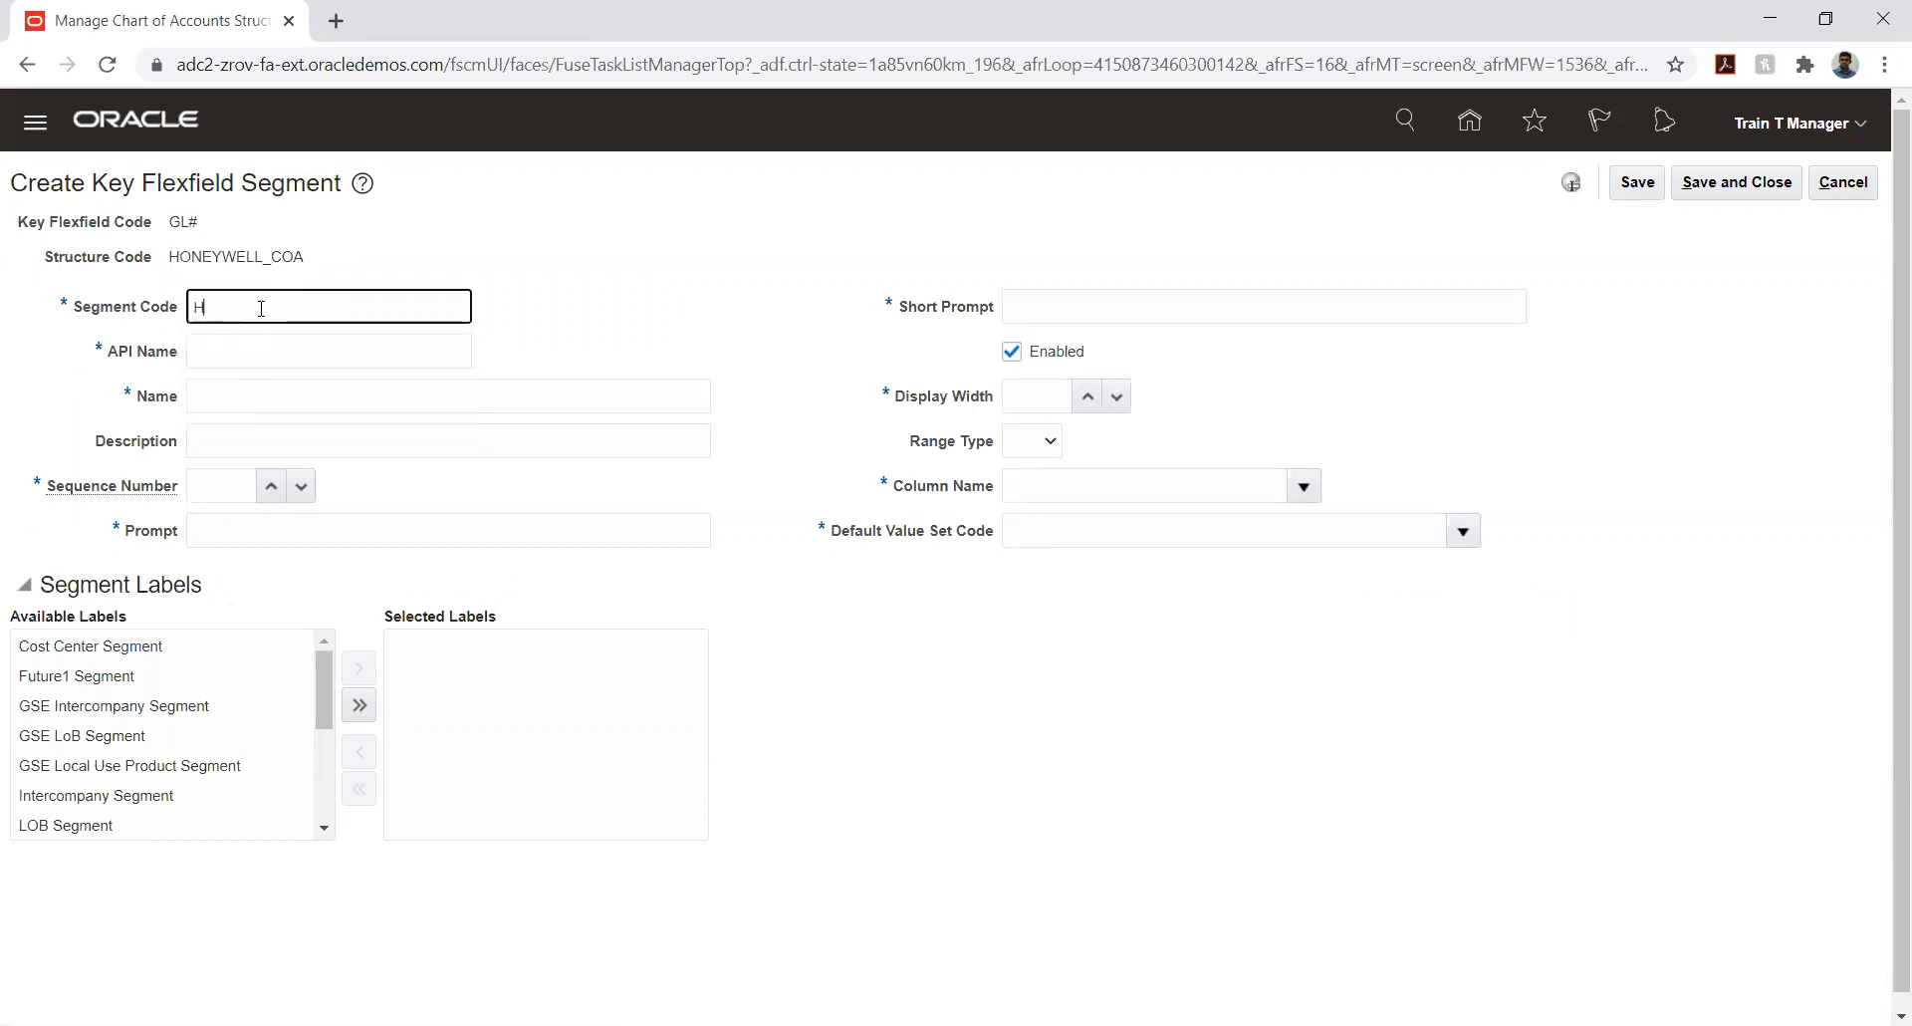
{"action": "type", "text": "ONEYWELL_COMPANY"}
{"action": "double_click", "coordinate": [261, 309]}
{"action": "key", "text": "ctrl+c"}
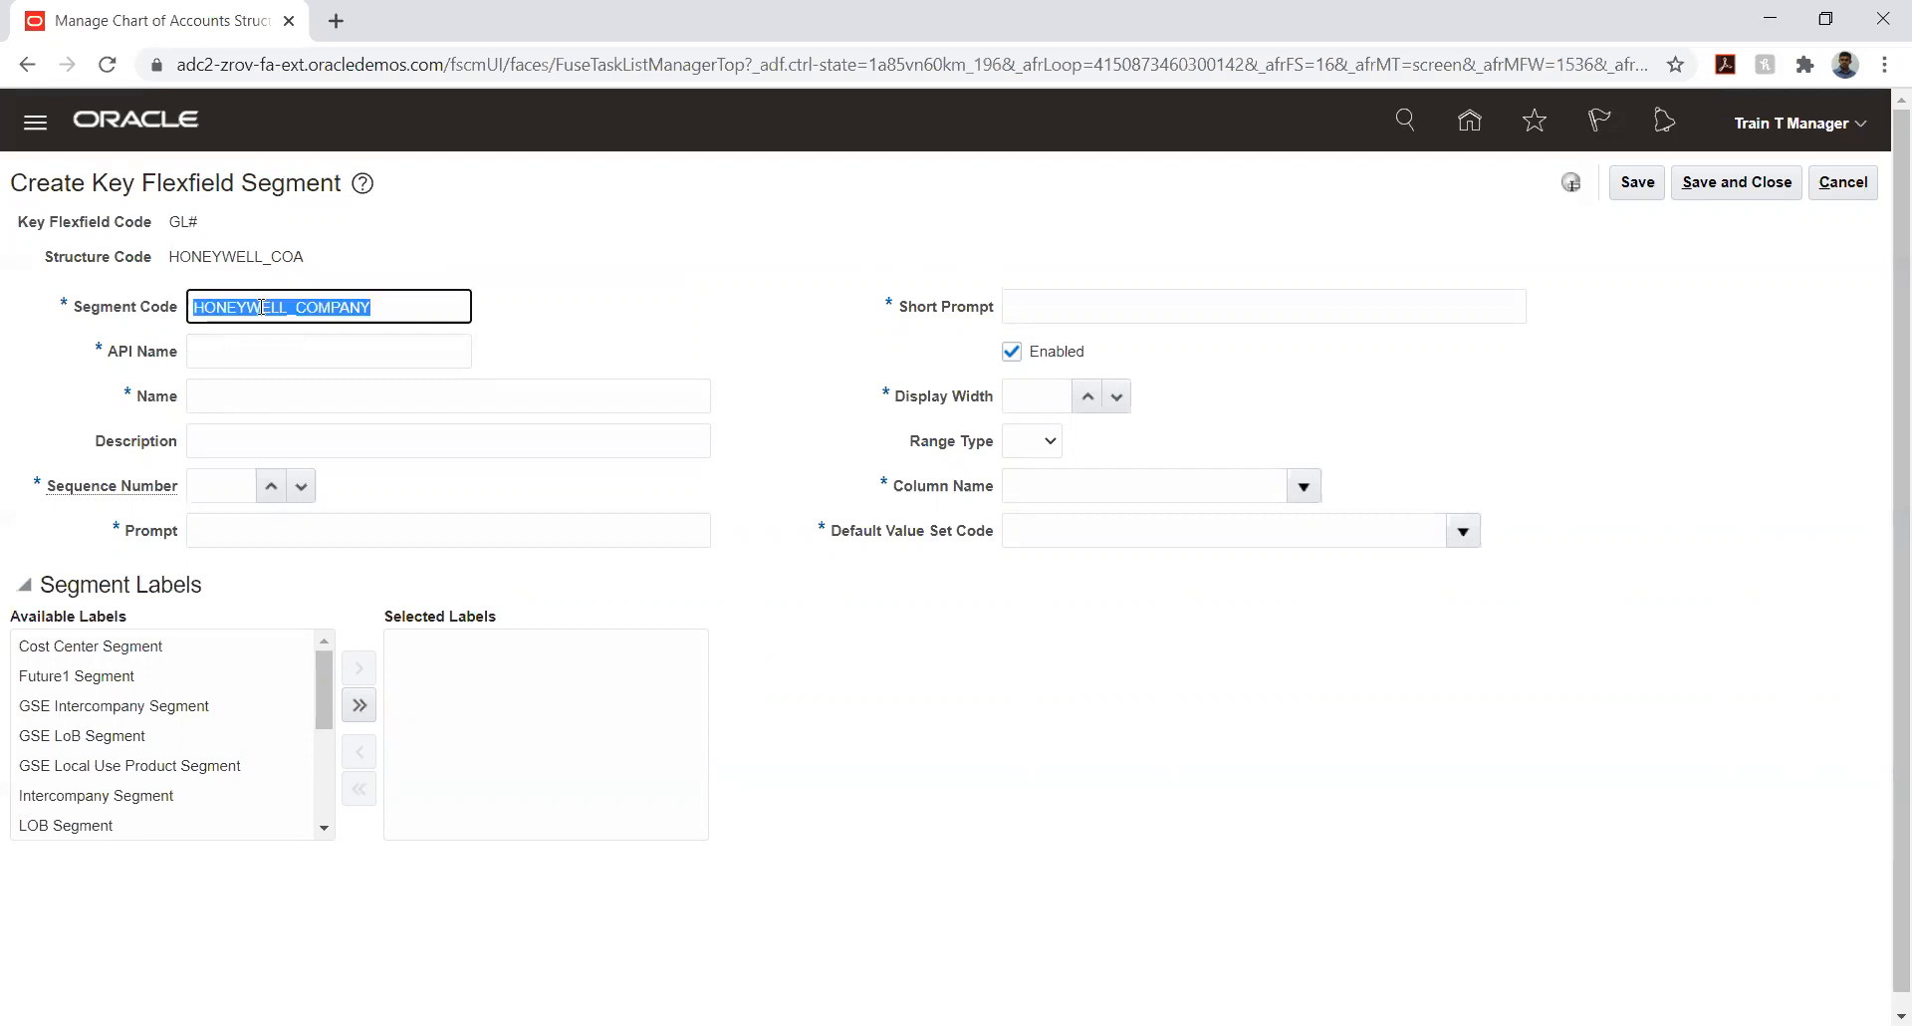
{"action": "key", "text": "Tab"}
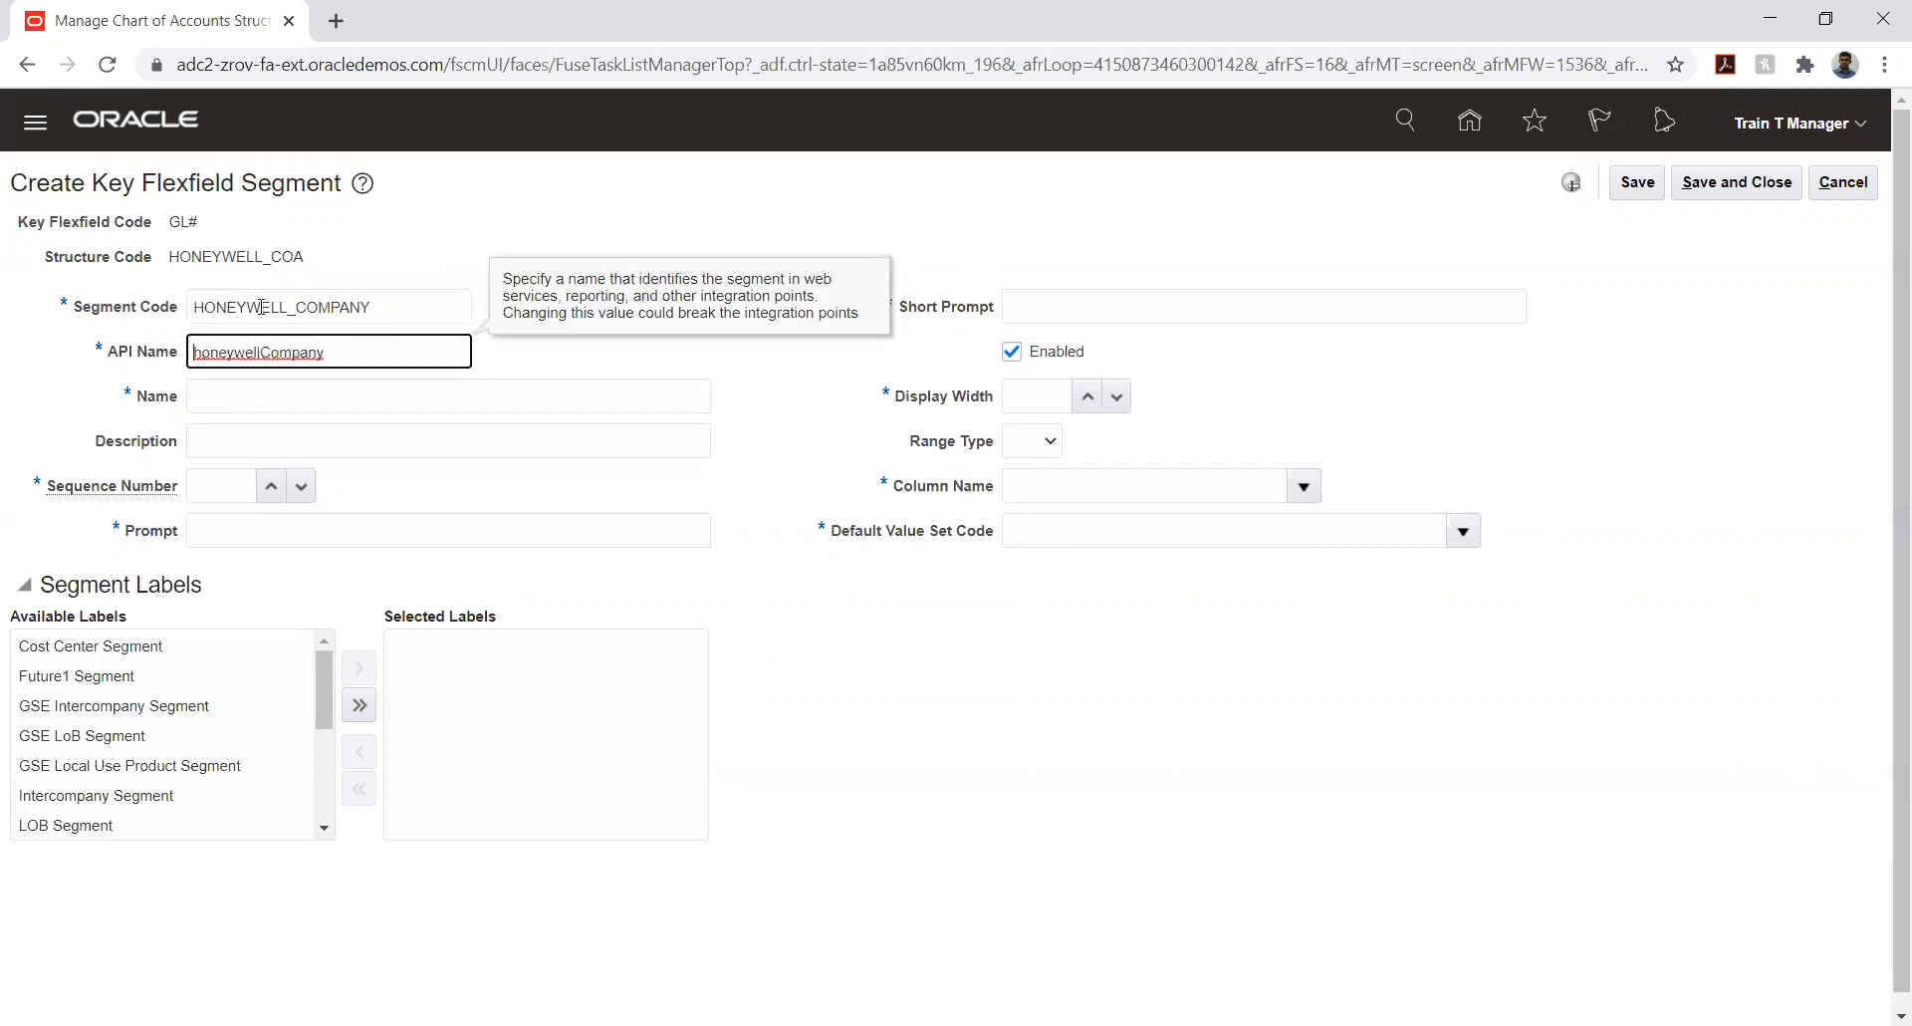
- Set the segment's name and description to HONEYWELL_COMPANY
{"action": "key", "text": "Tab"}
{"action": "key", "text": "ctrl+v"}
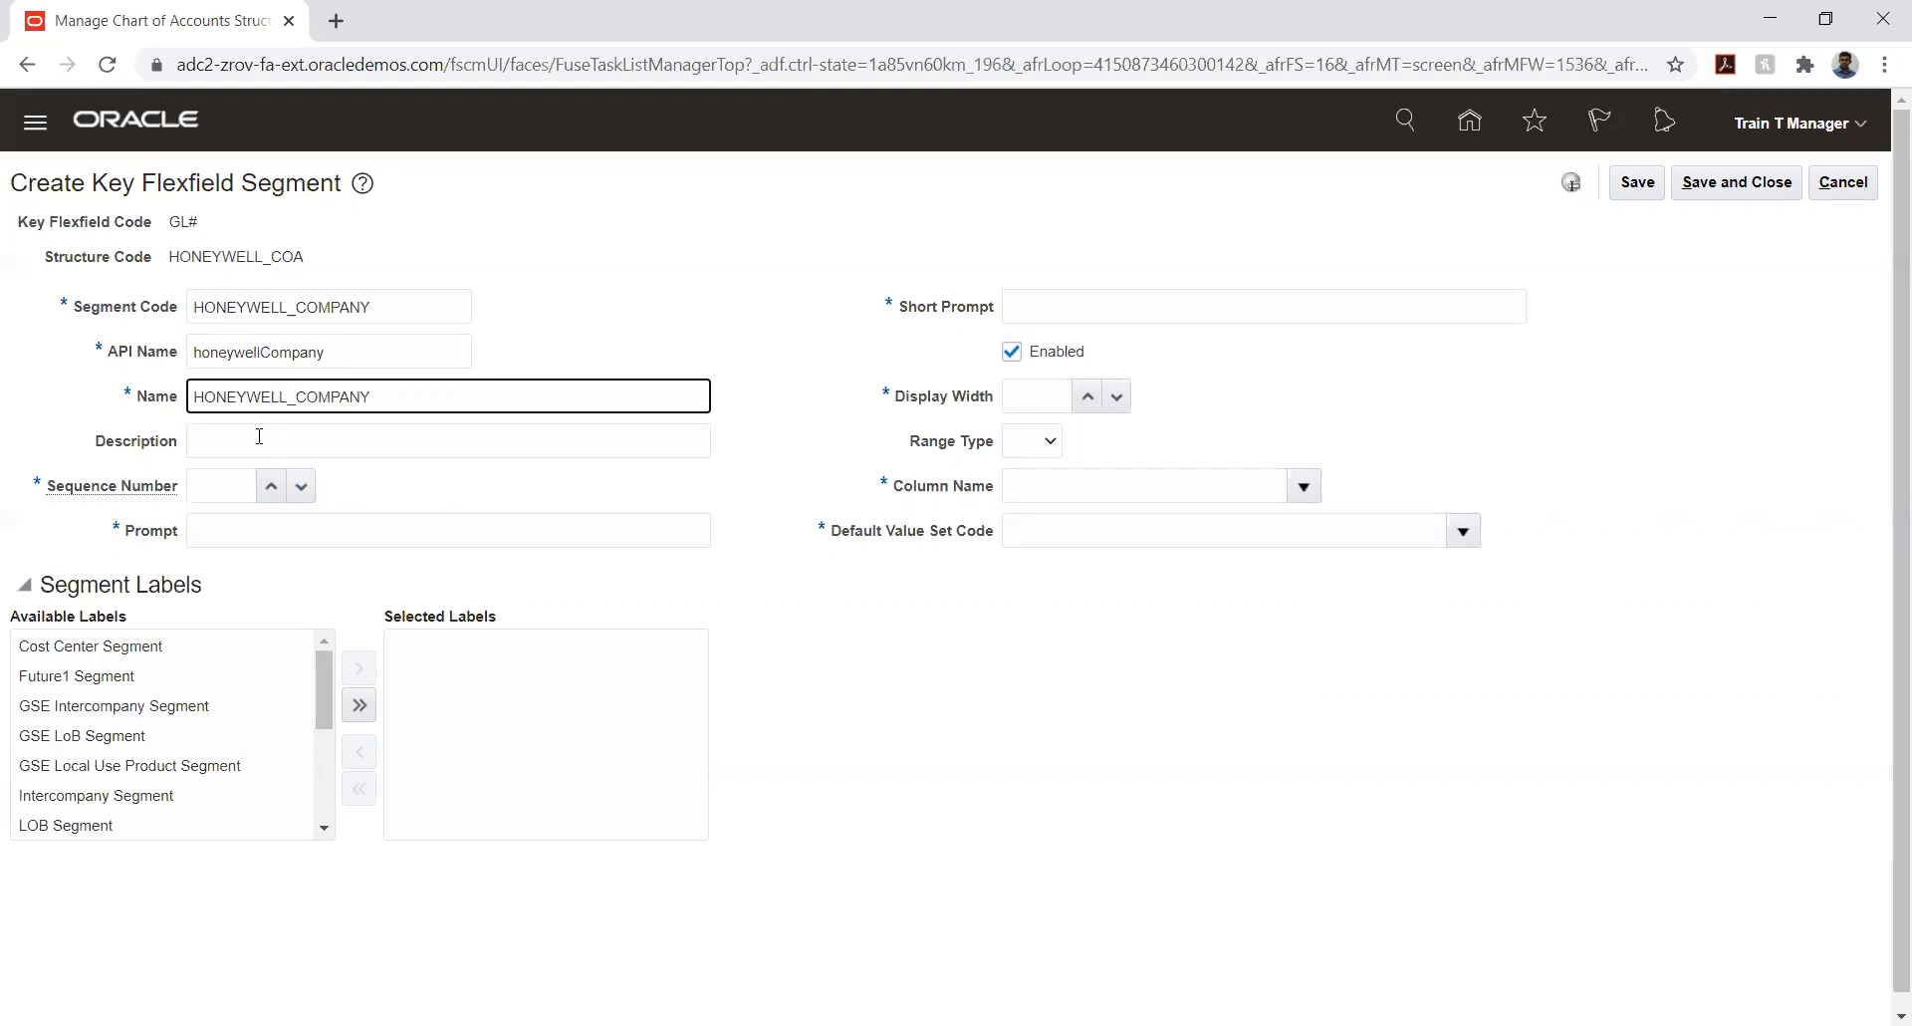
{"action": "left_click", "coordinate": [262, 443]}
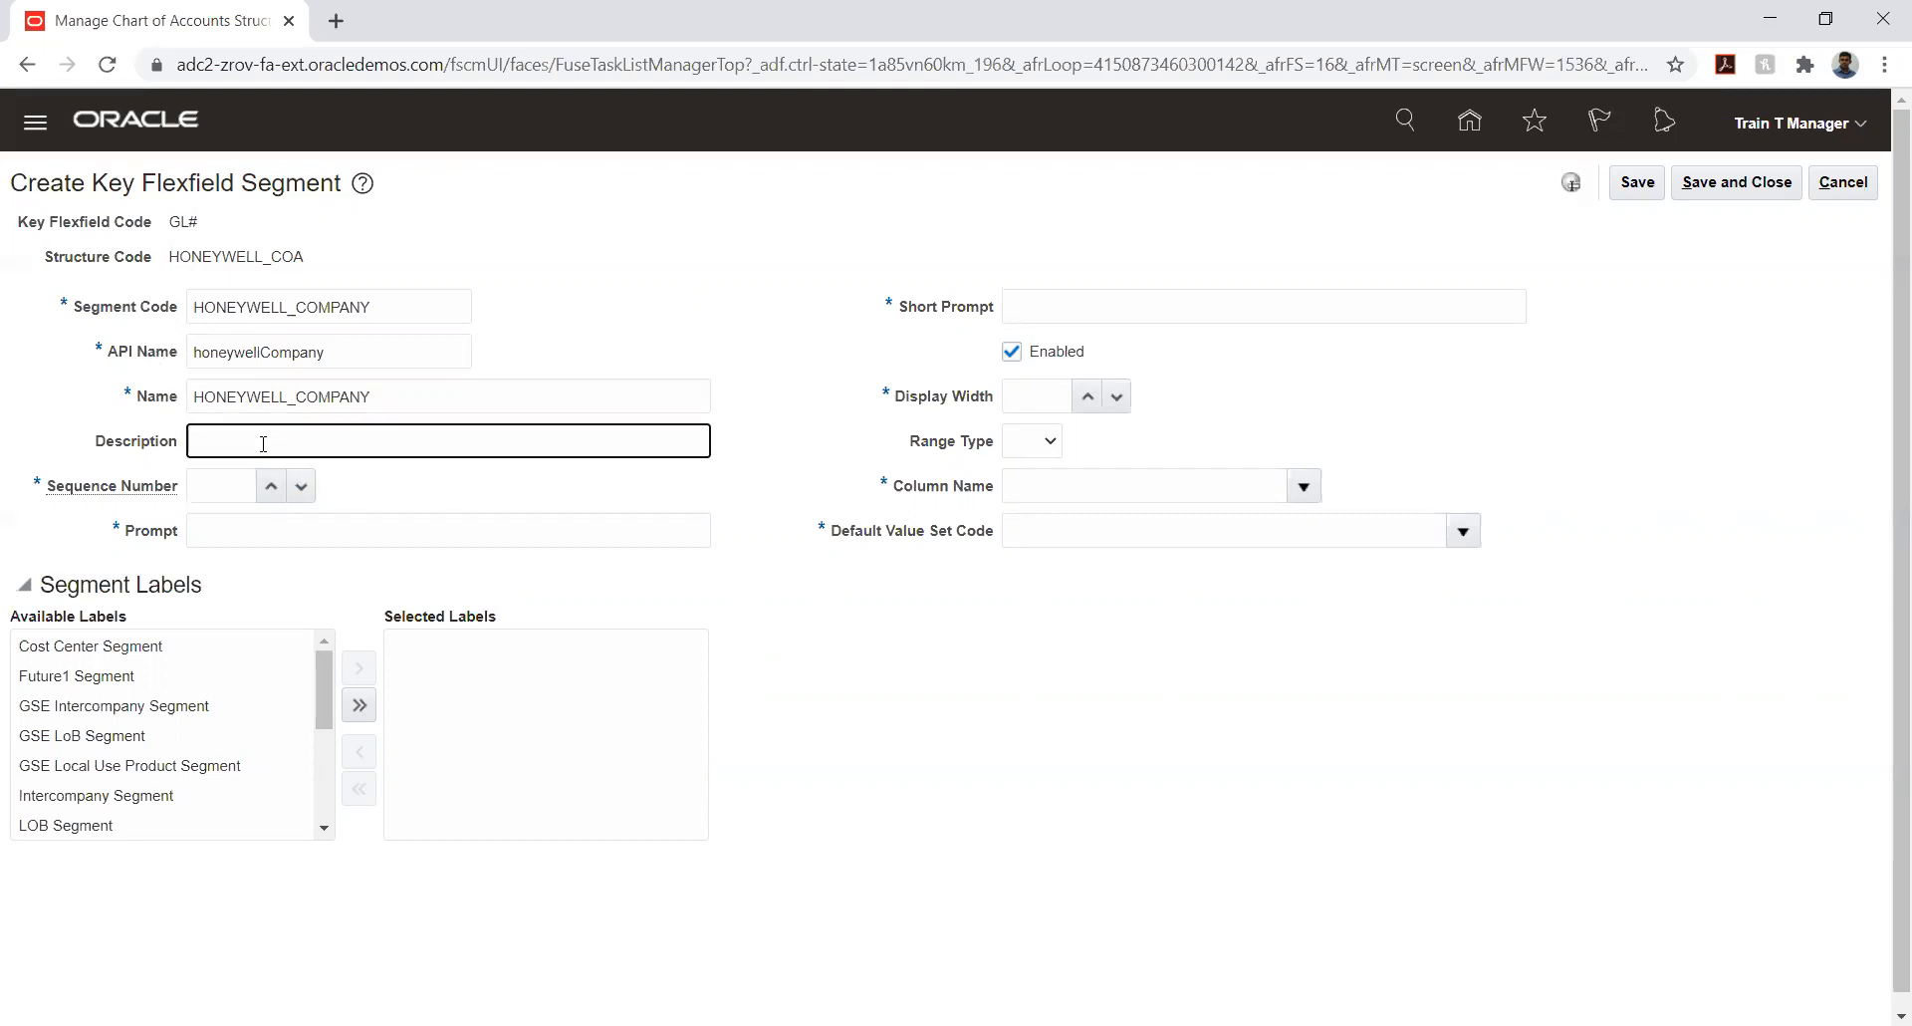
{"action": "key", "text": "ctrl+v"}
- Set the segment's sequence number to 1 and its prompt and short prompt to HONEYWELL_COMPANY
{"action": "left_click", "coordinate": [213, 494]}
{"action": "type", "text": "1"}
{"action": "key", "text": "Tab"}
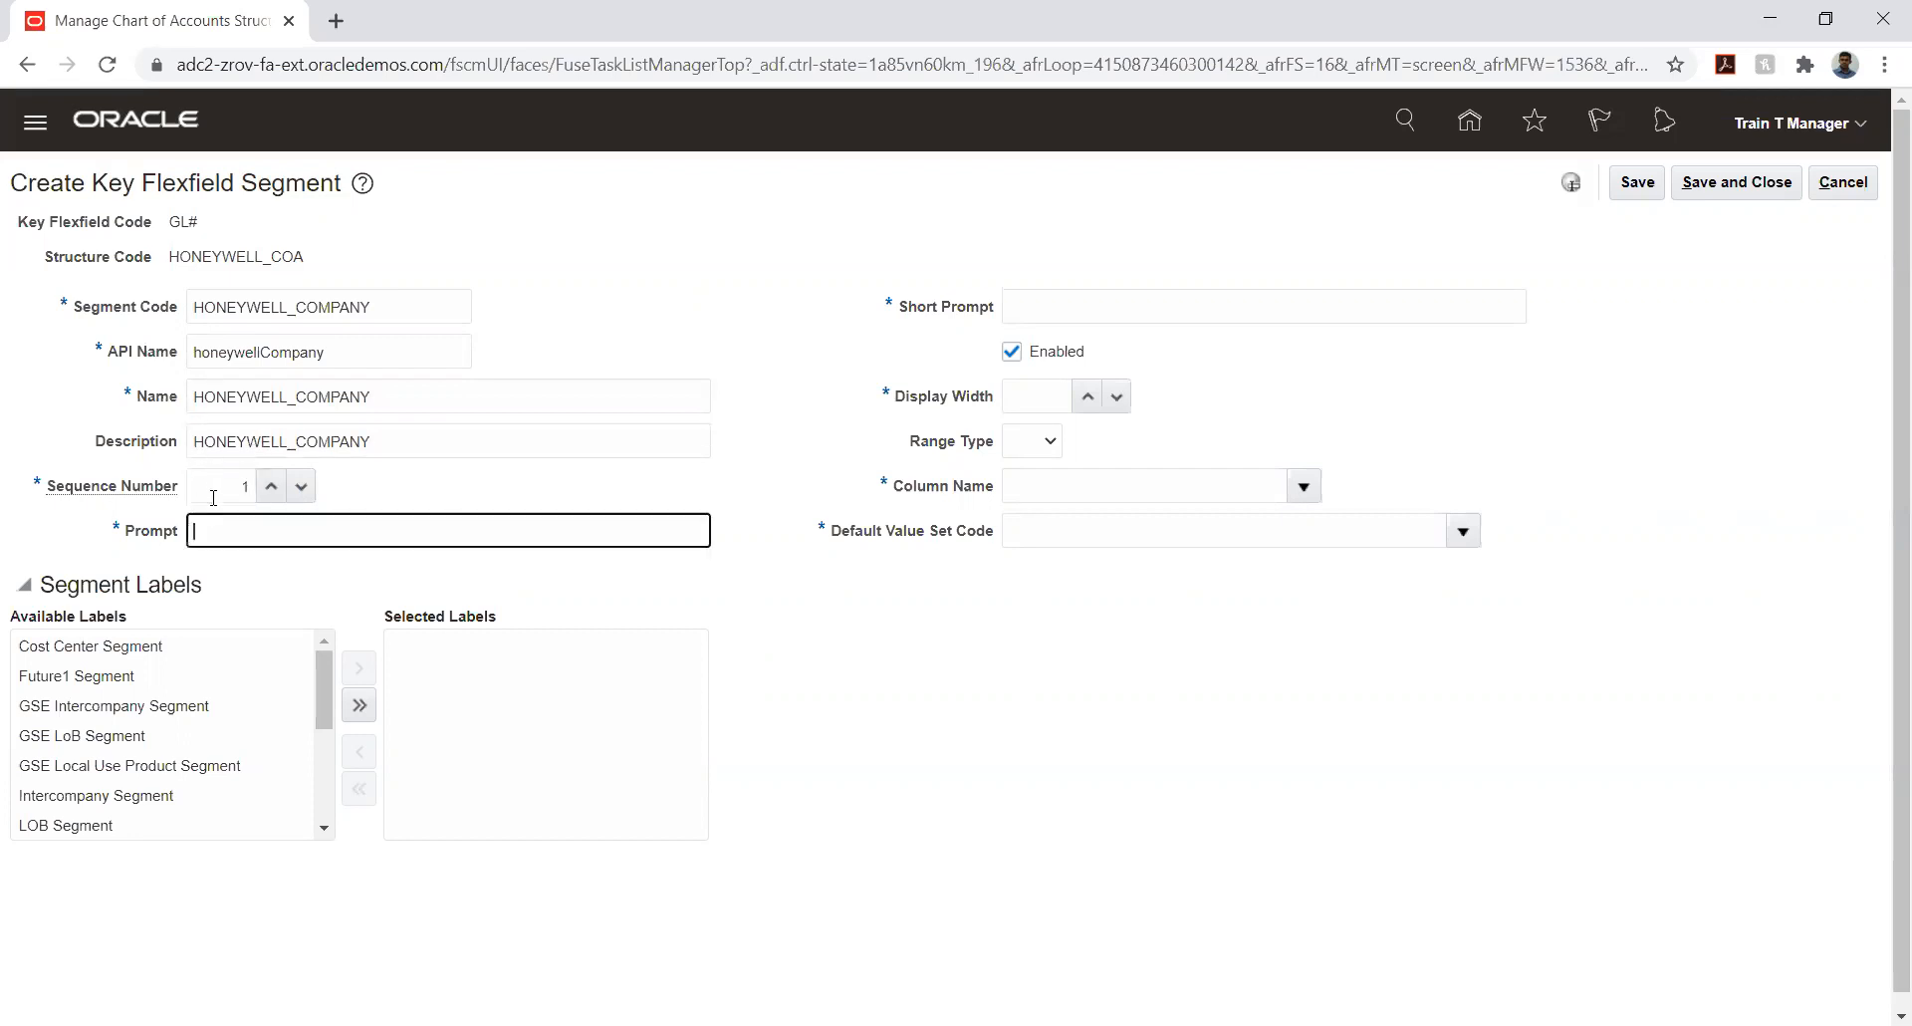
{"action": "key", "text": "ctrl+v"}
{"action": "key", "text": "Tab"}
{"action": "key", "text": "ctrl+v"}
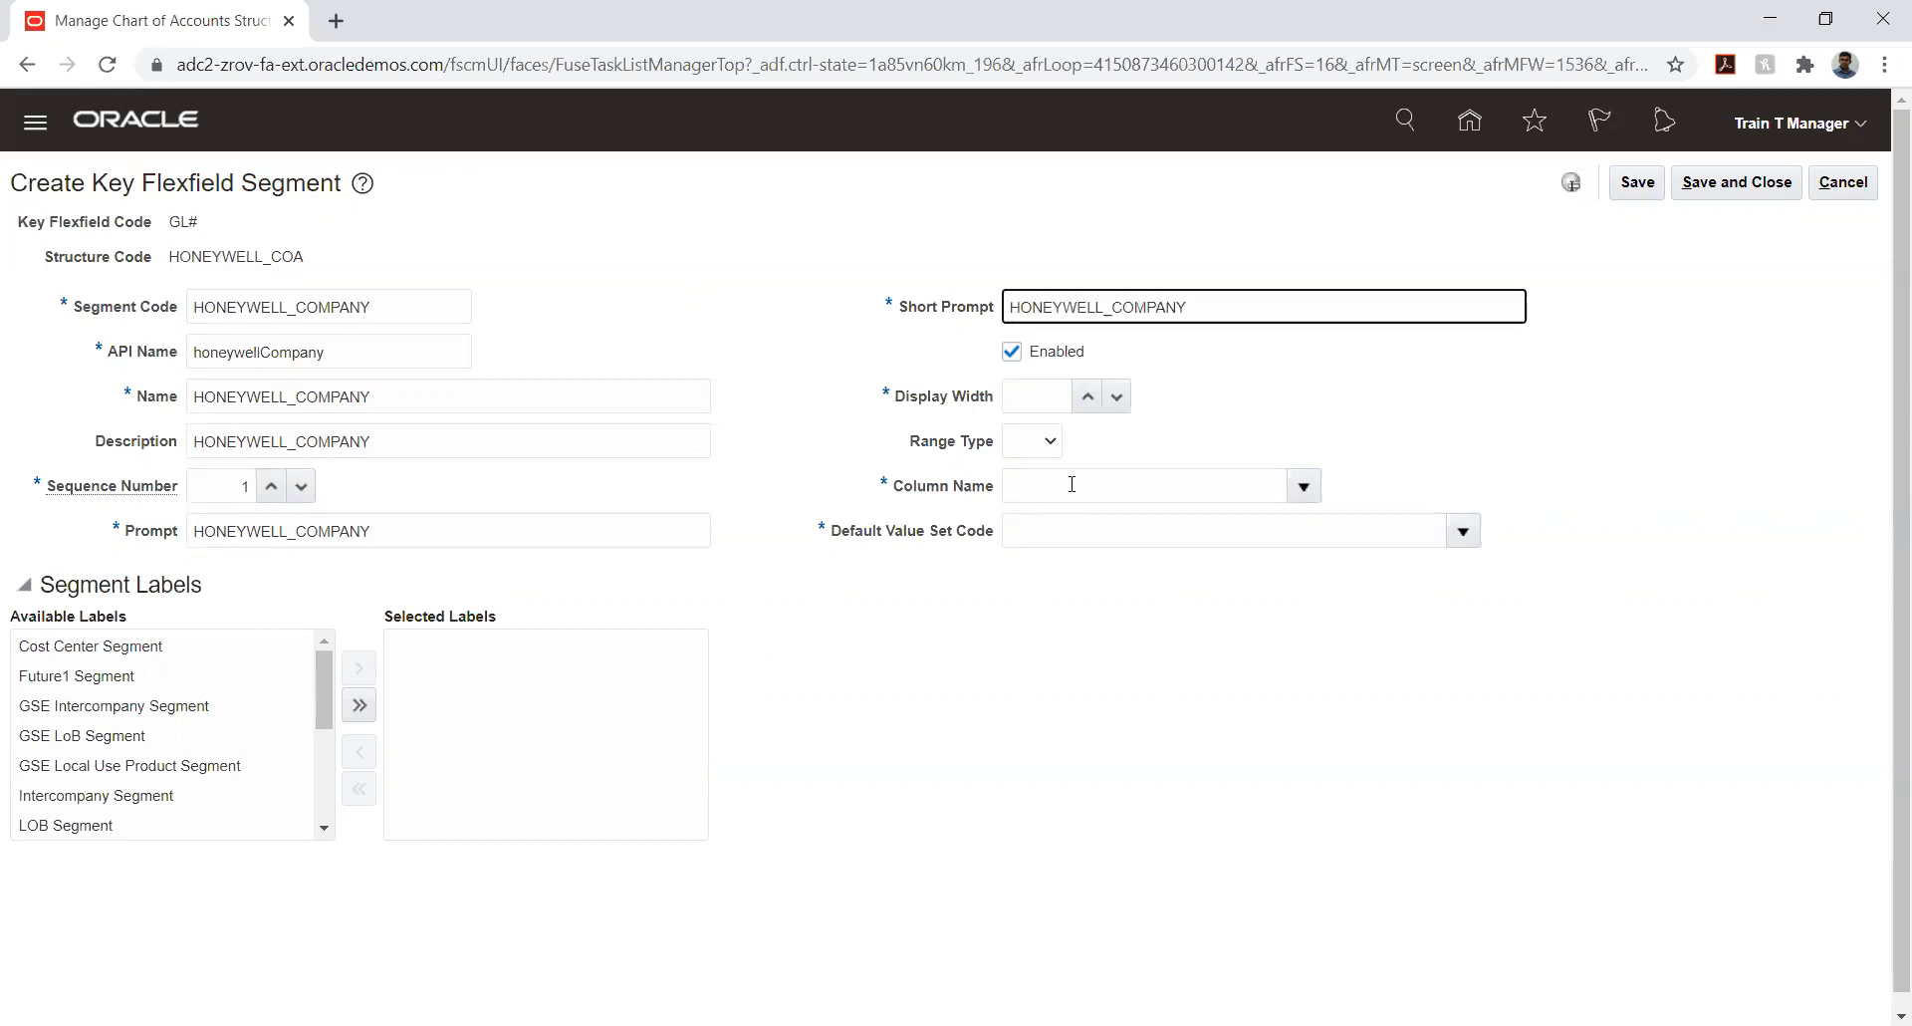
- Set the company segment's display width to 6 and its column name to SEGMENT1
{"action": "left_click", "coordinate": [1048, 399]}
{"action": "type", "text": "6"}
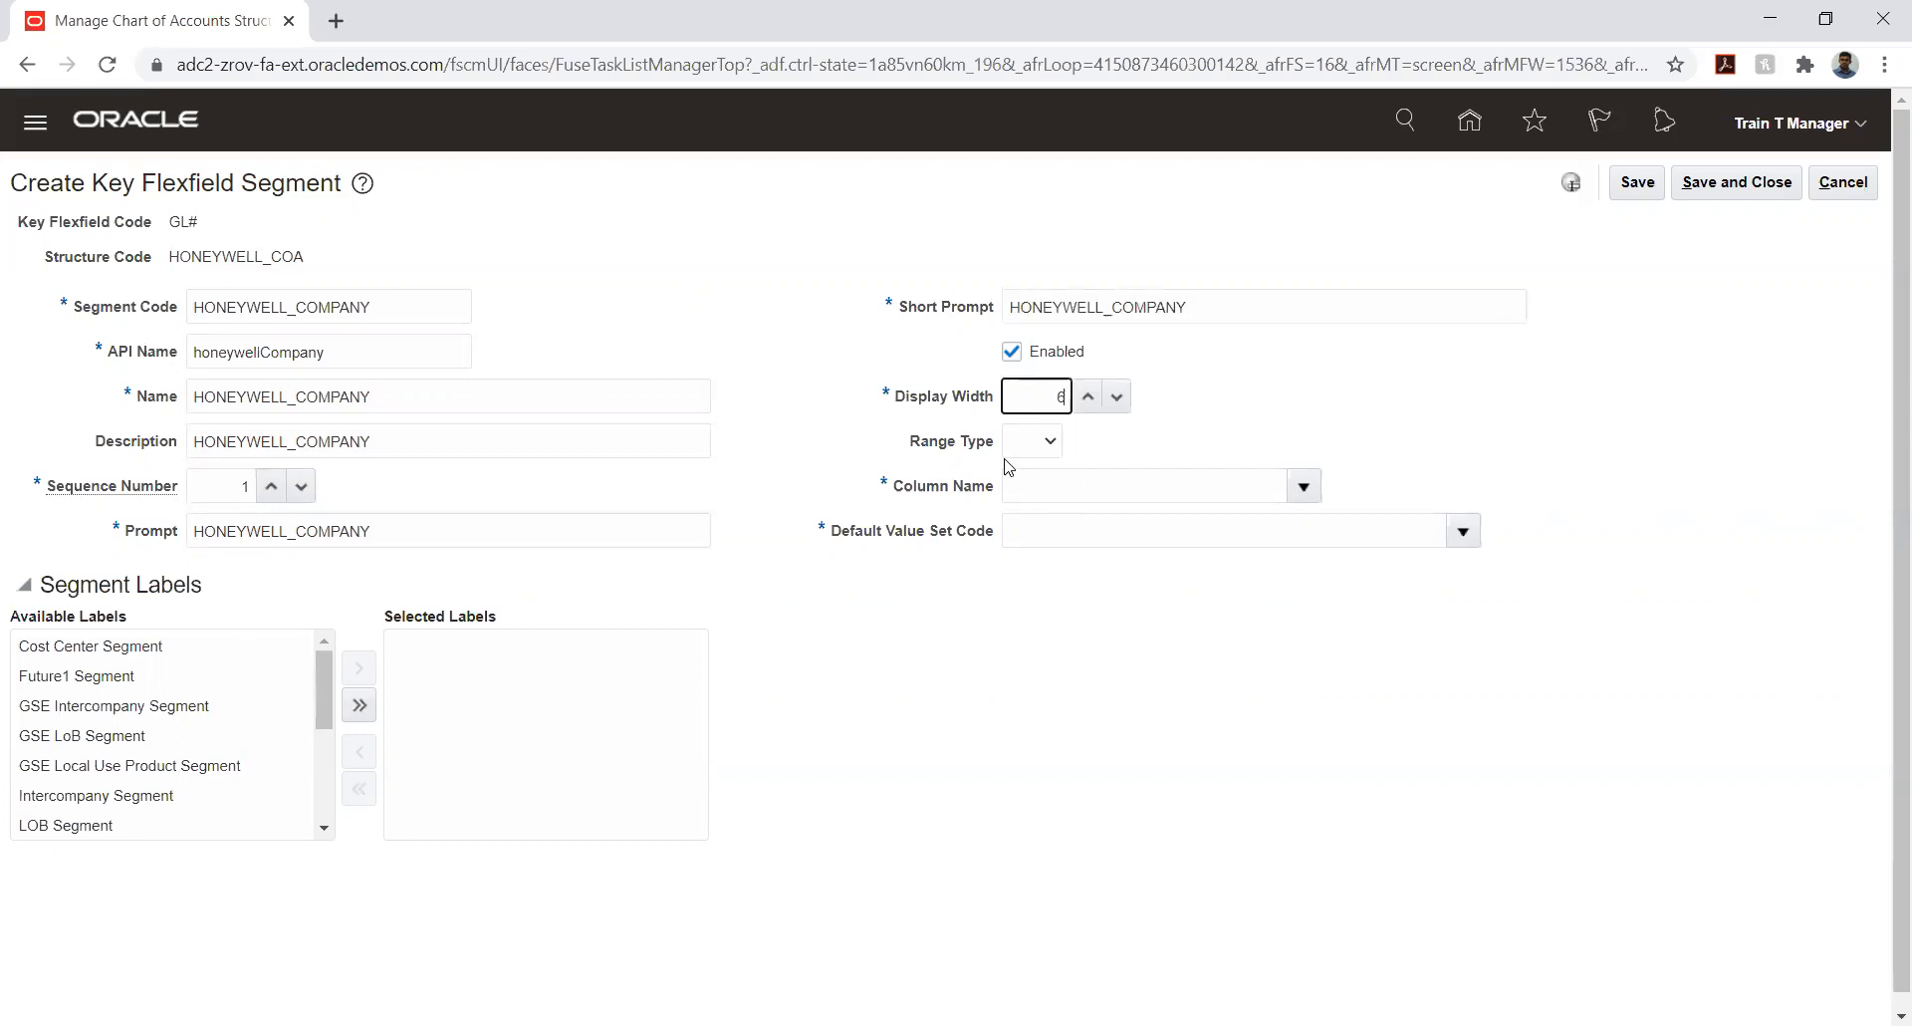
{"action": "left_click", "coordinate": [1304, 486]}
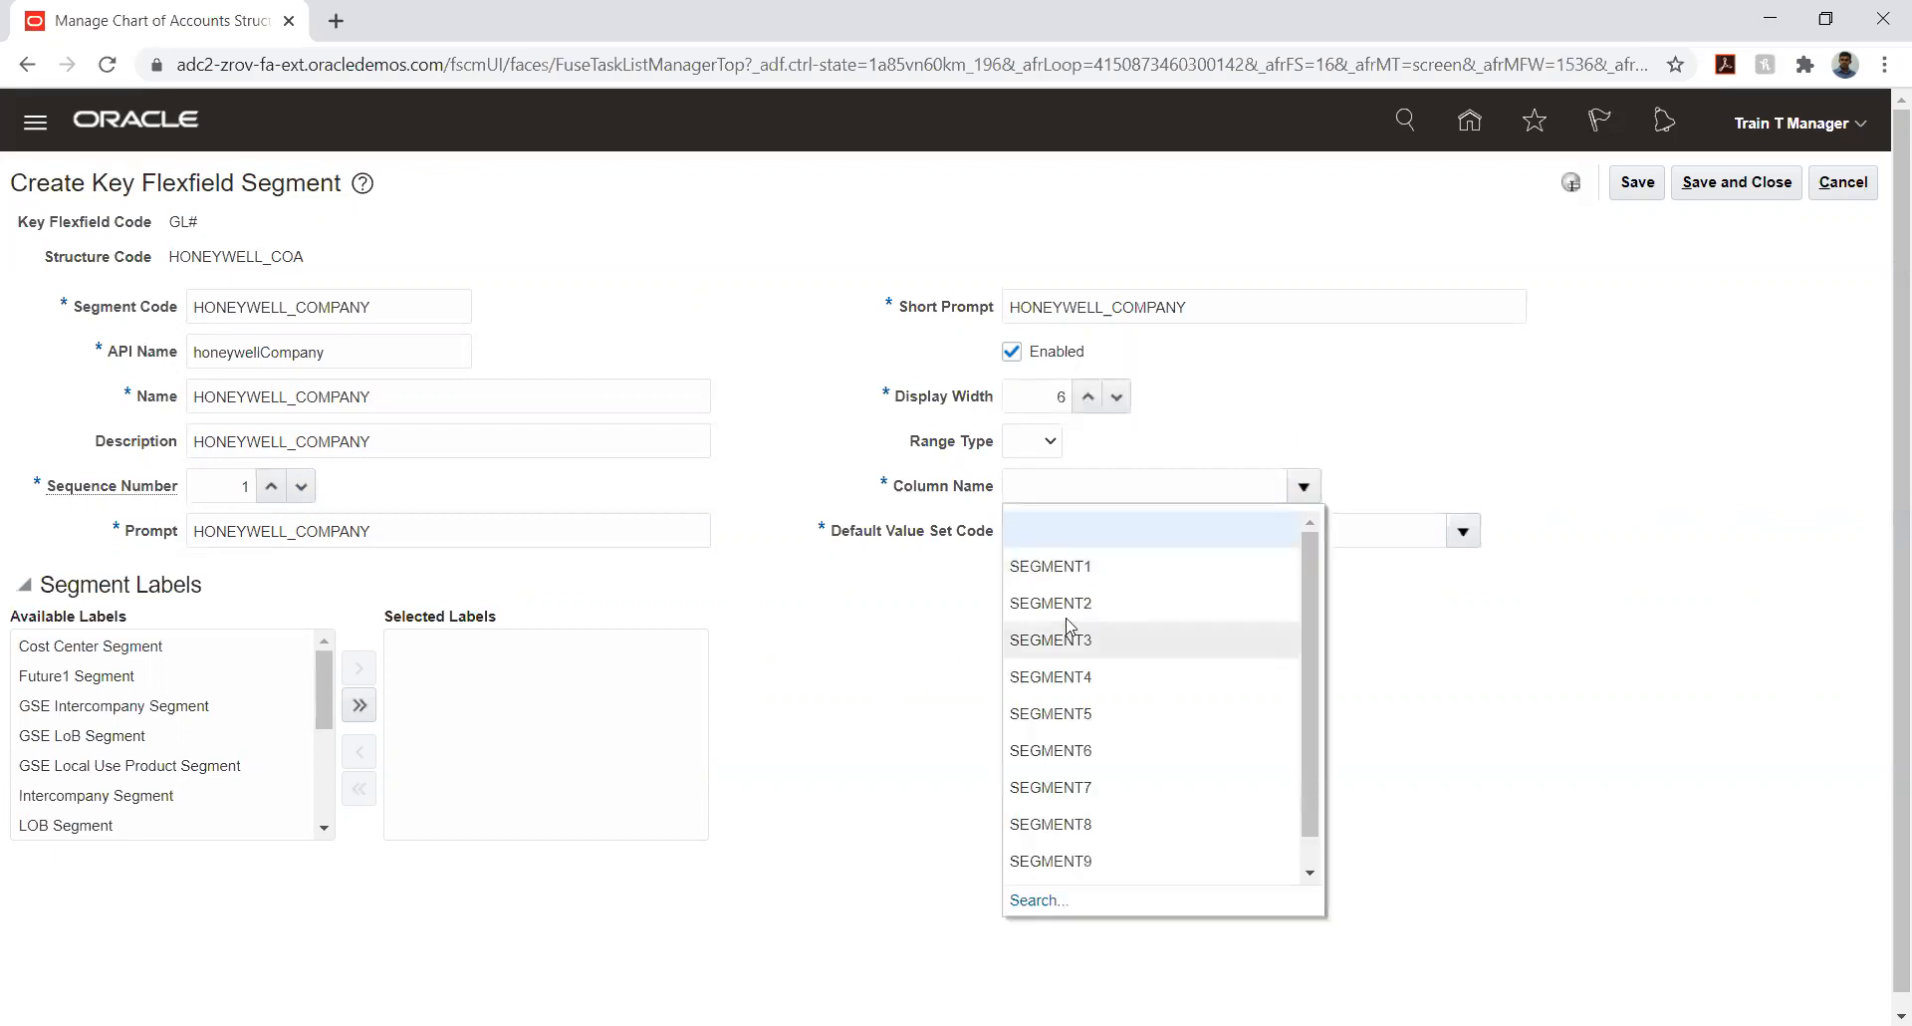
{"action": "left_click", "coordinate": [1069, 553]}
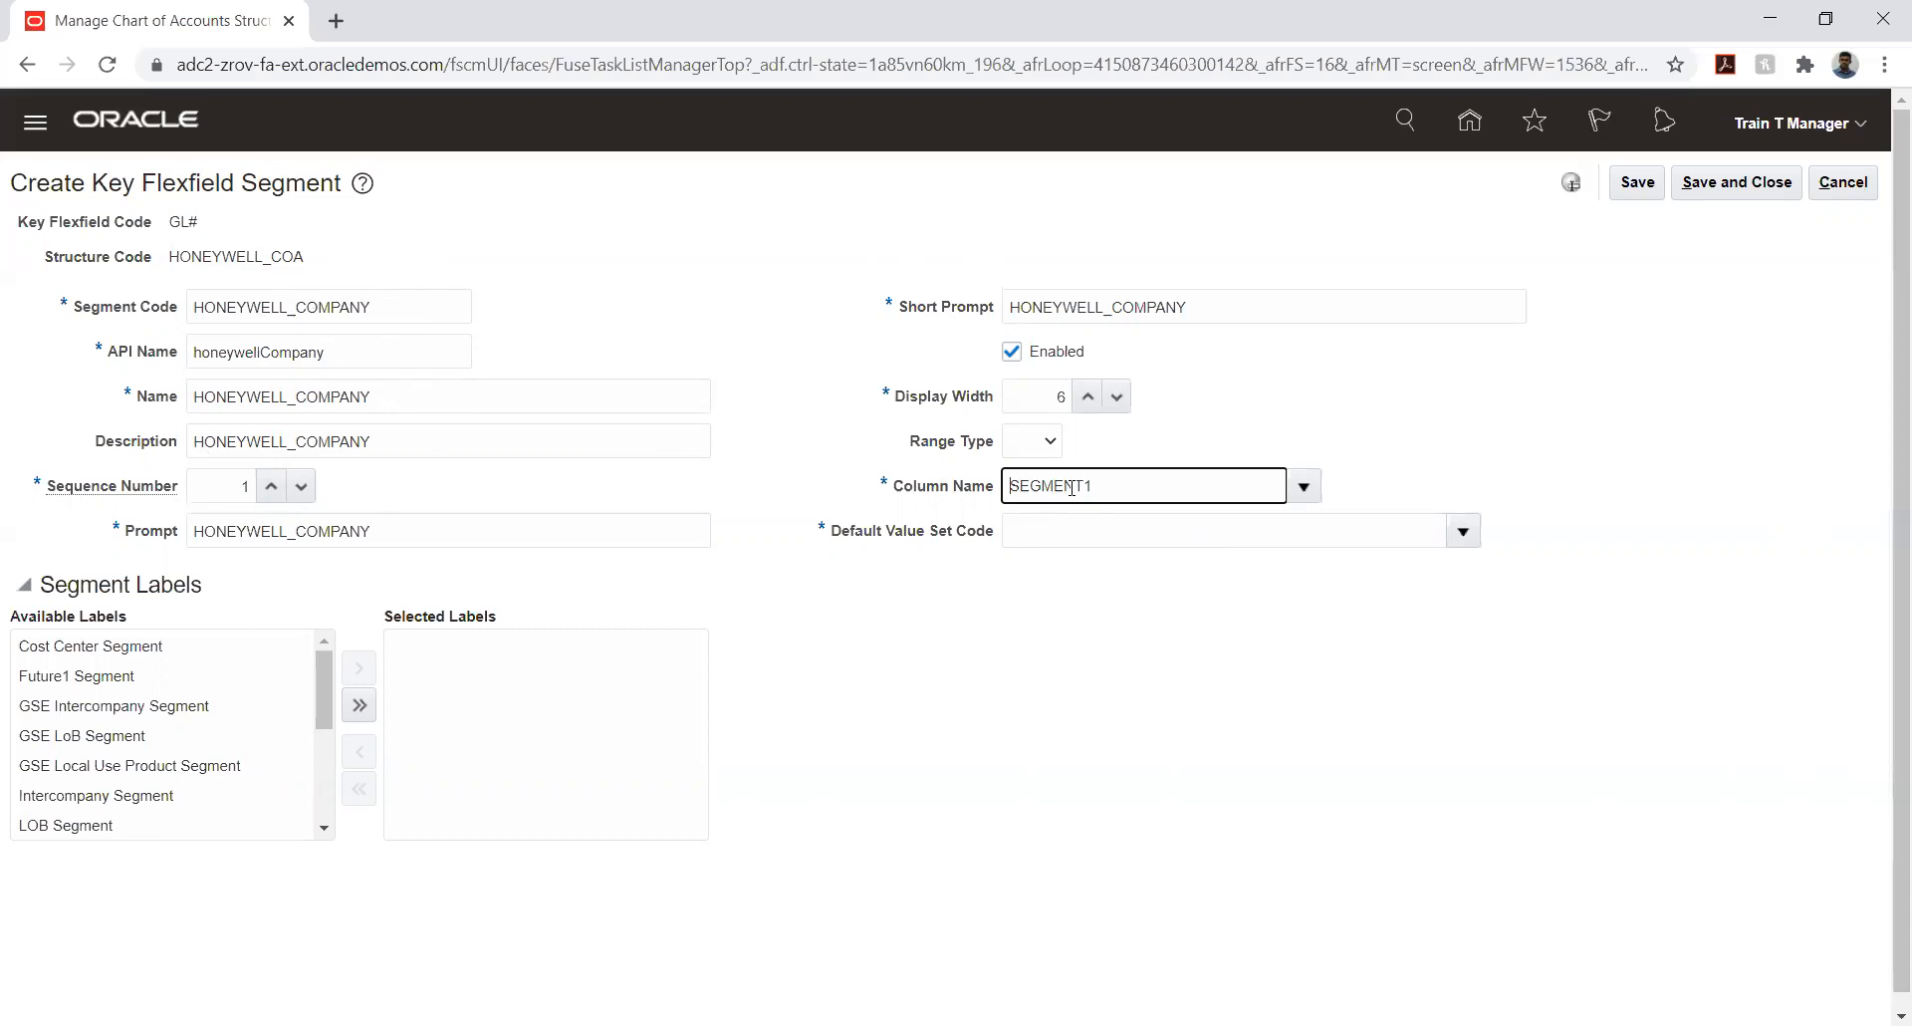
- Search the value sets for HW and assign HW_COMPANY as the segment's default value set
{"action": "left_click", "coordinate": [1473, 538]}
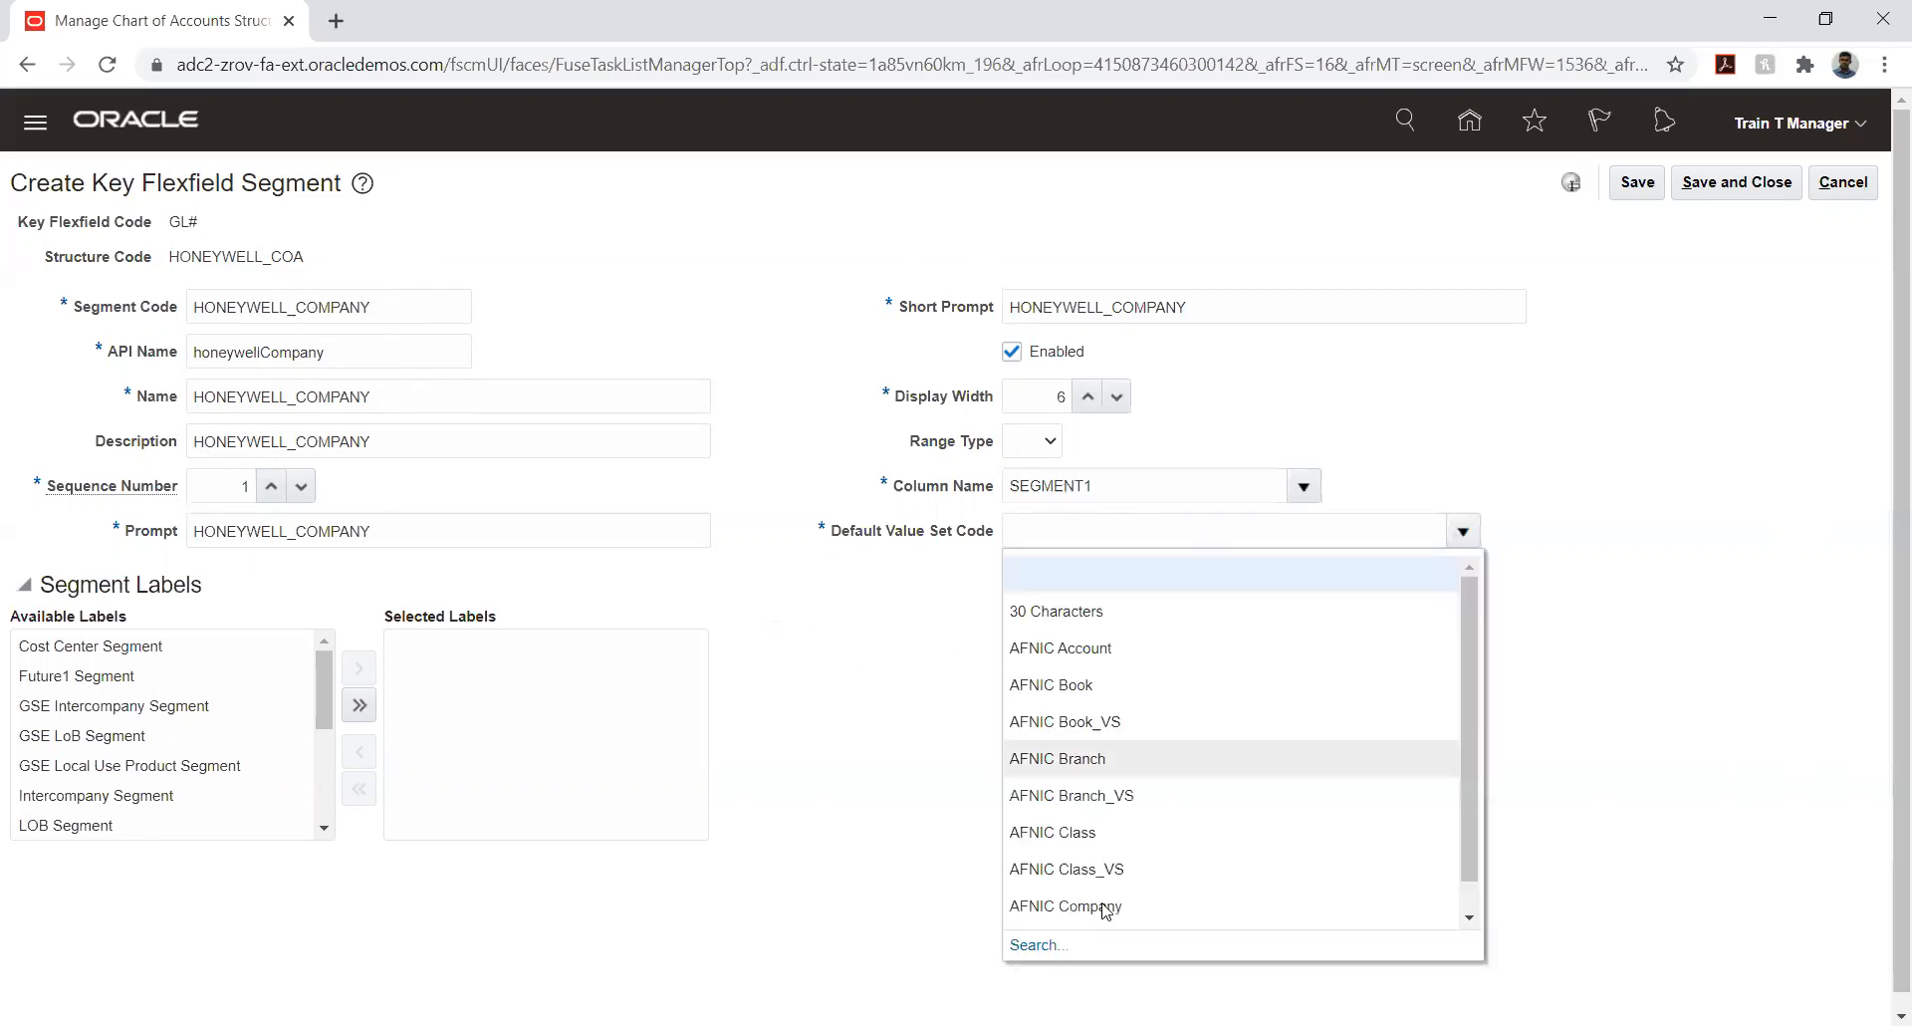
{"action": "left_click", "coordinate": [1037, 944]}
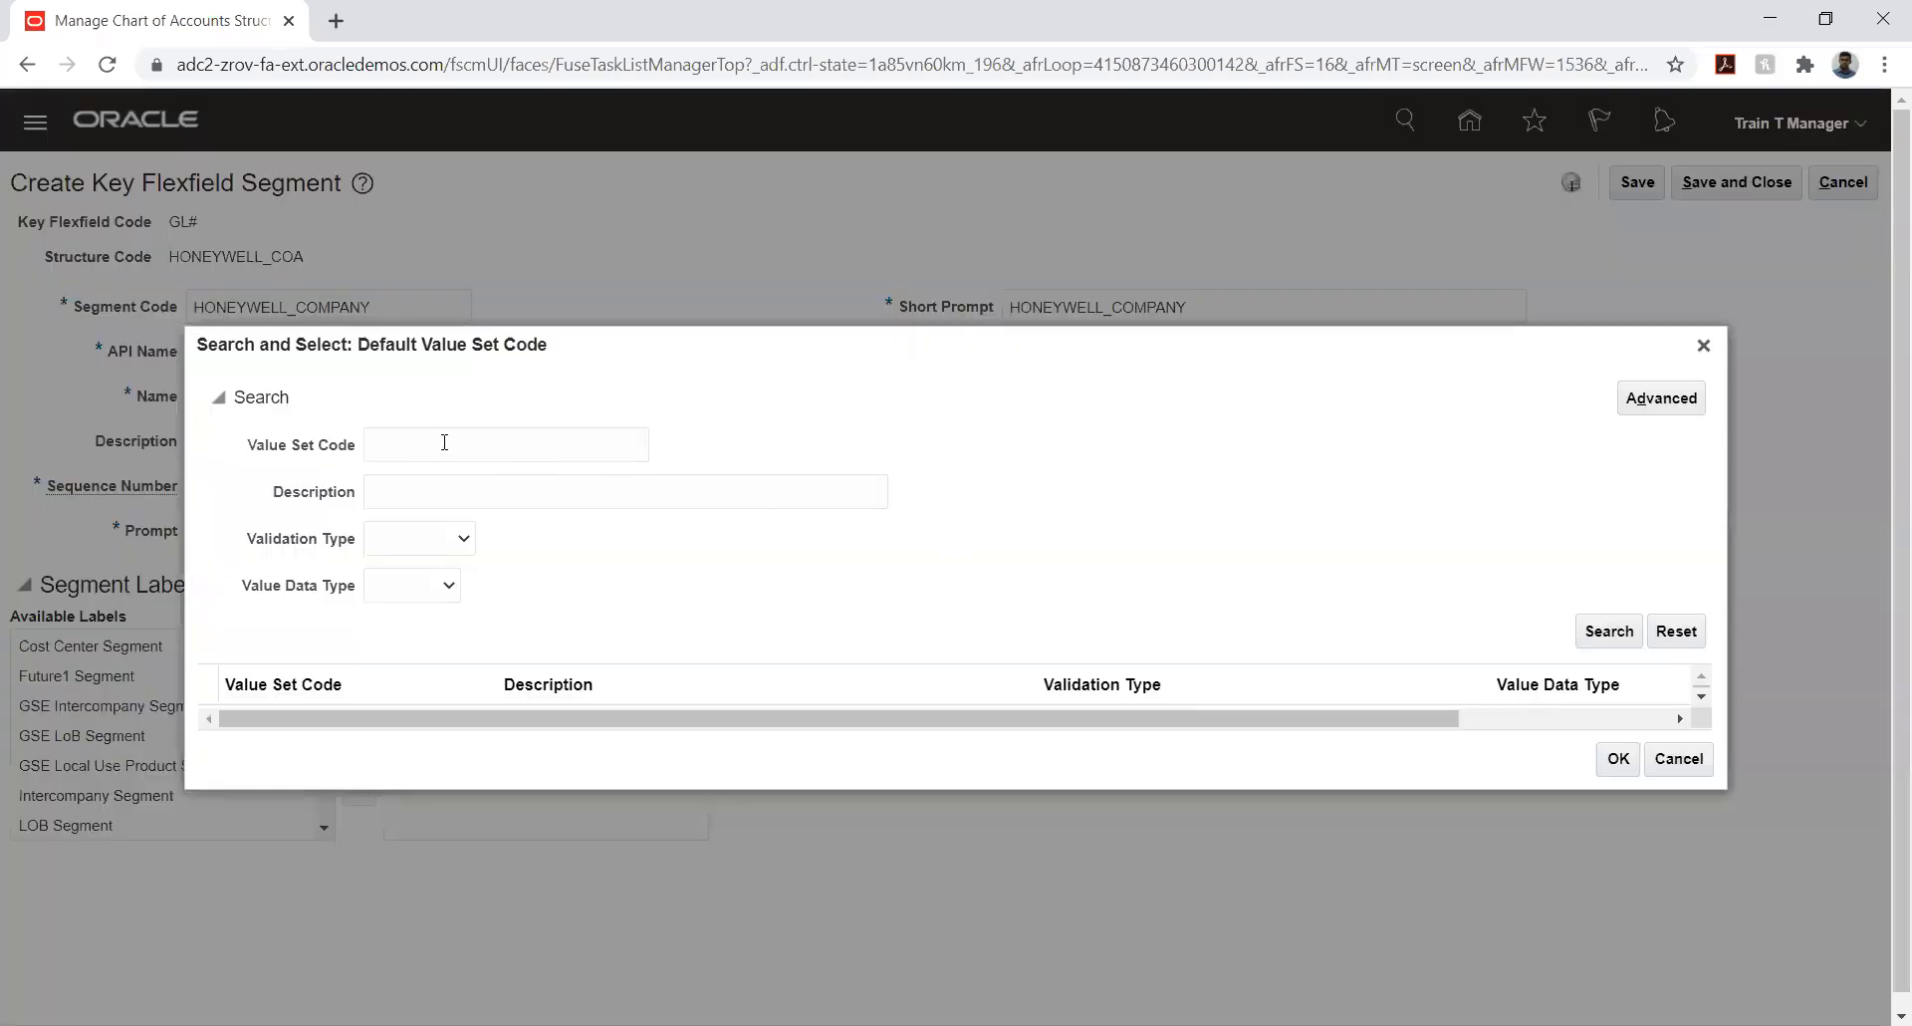
{"action": "left_click", "coordinate": [444, 442]}
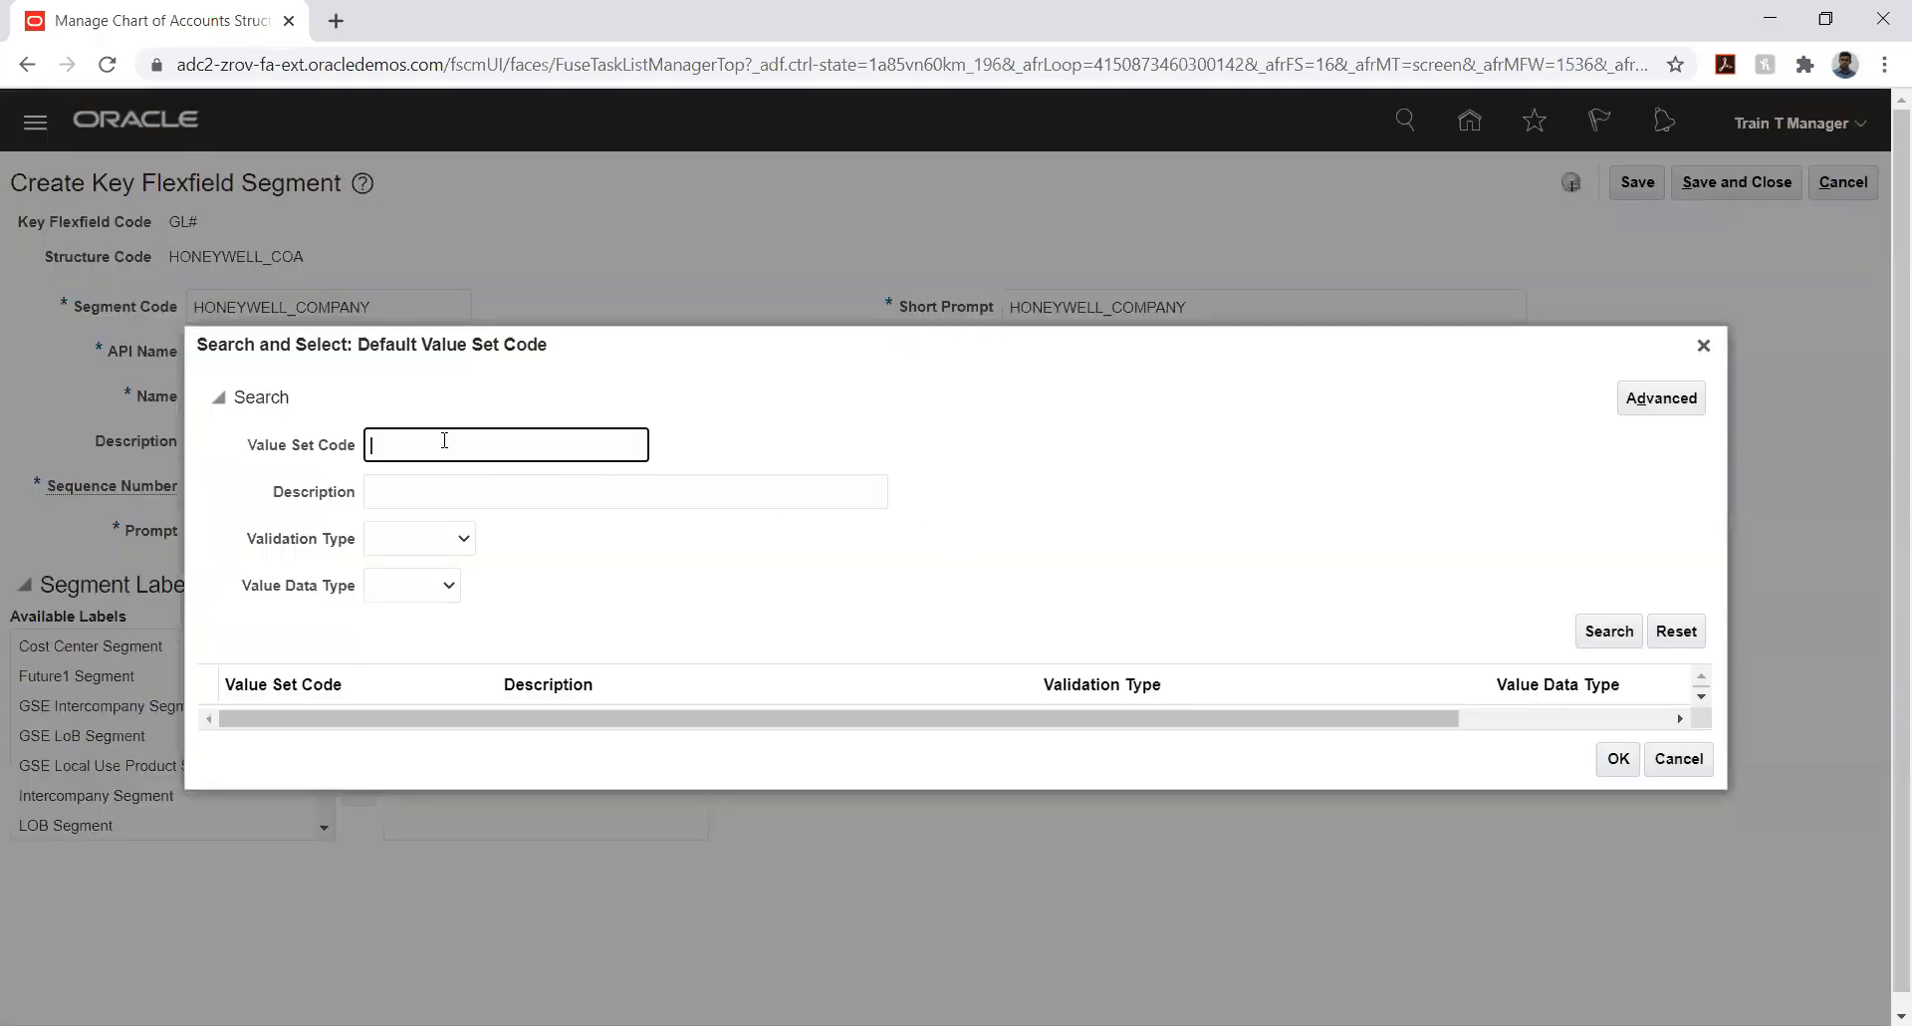
{"action": "type", "text": "HW"}
{"action": "key", "text": "Return"}
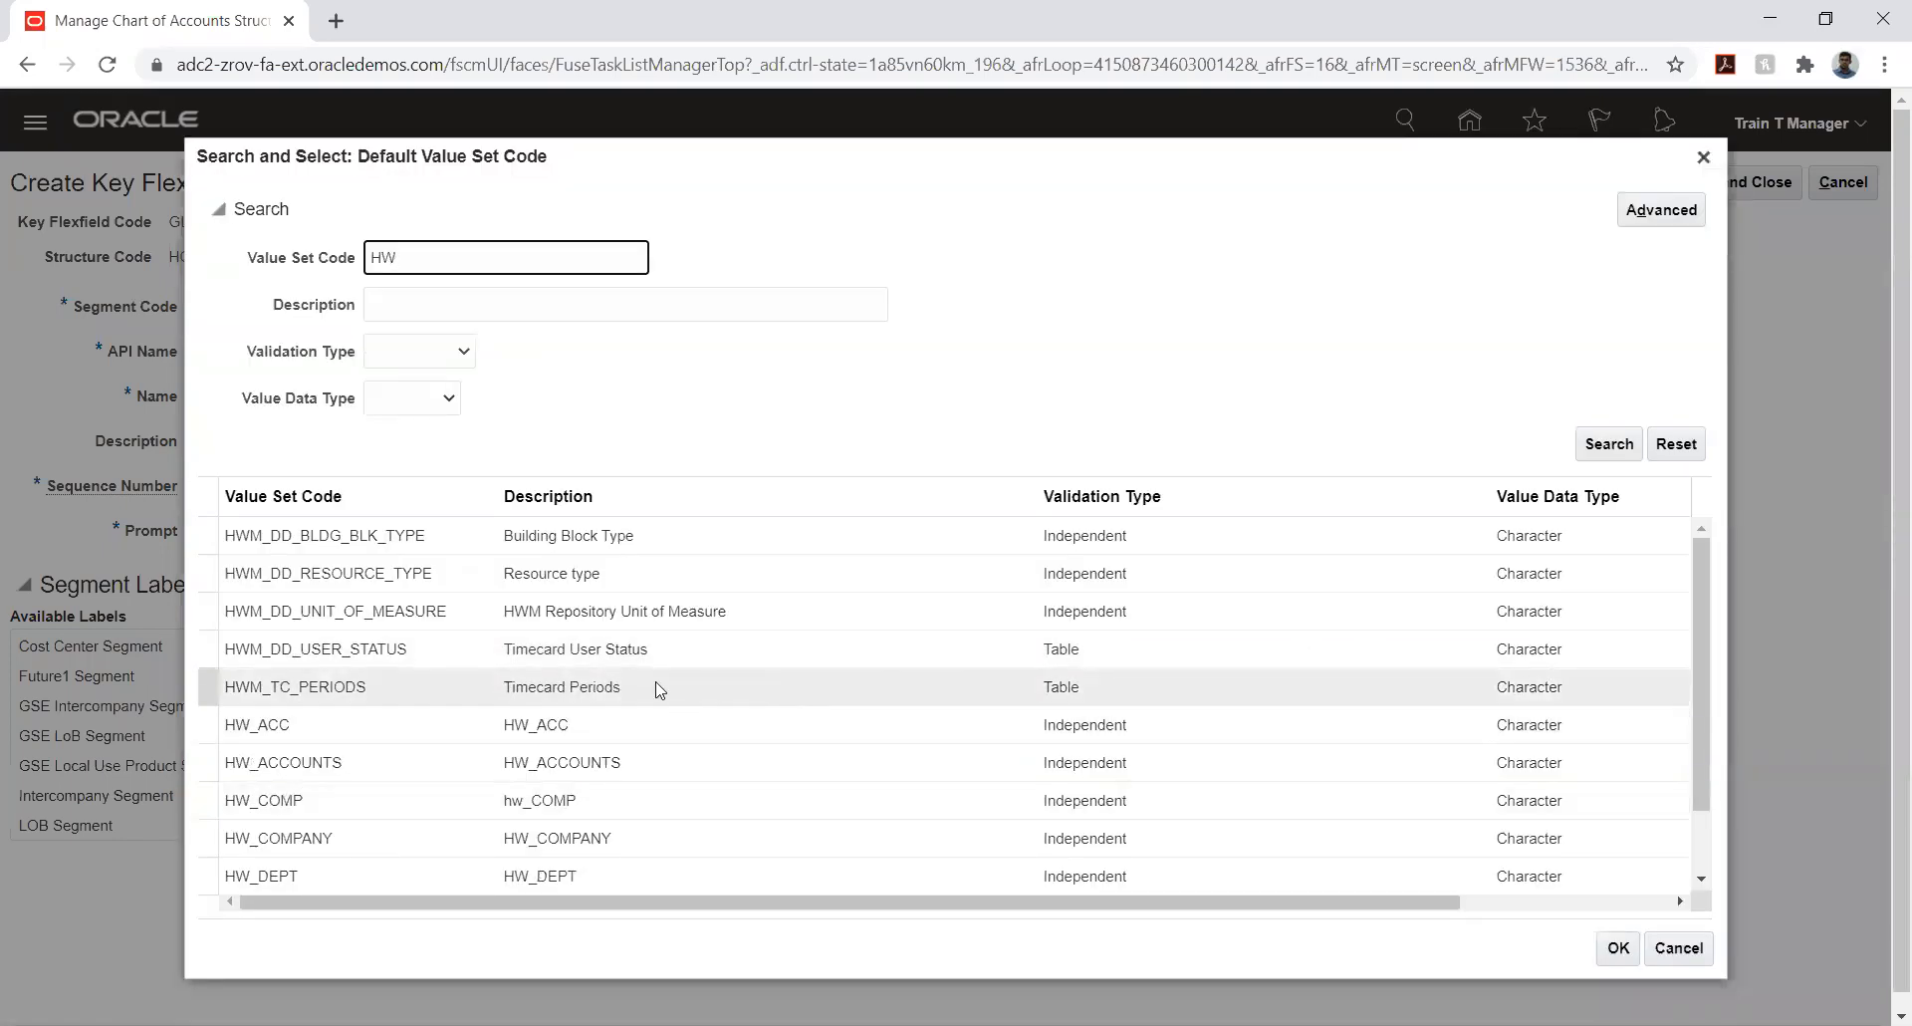
{"action": "left_click", "coordinate": [368, 836]}
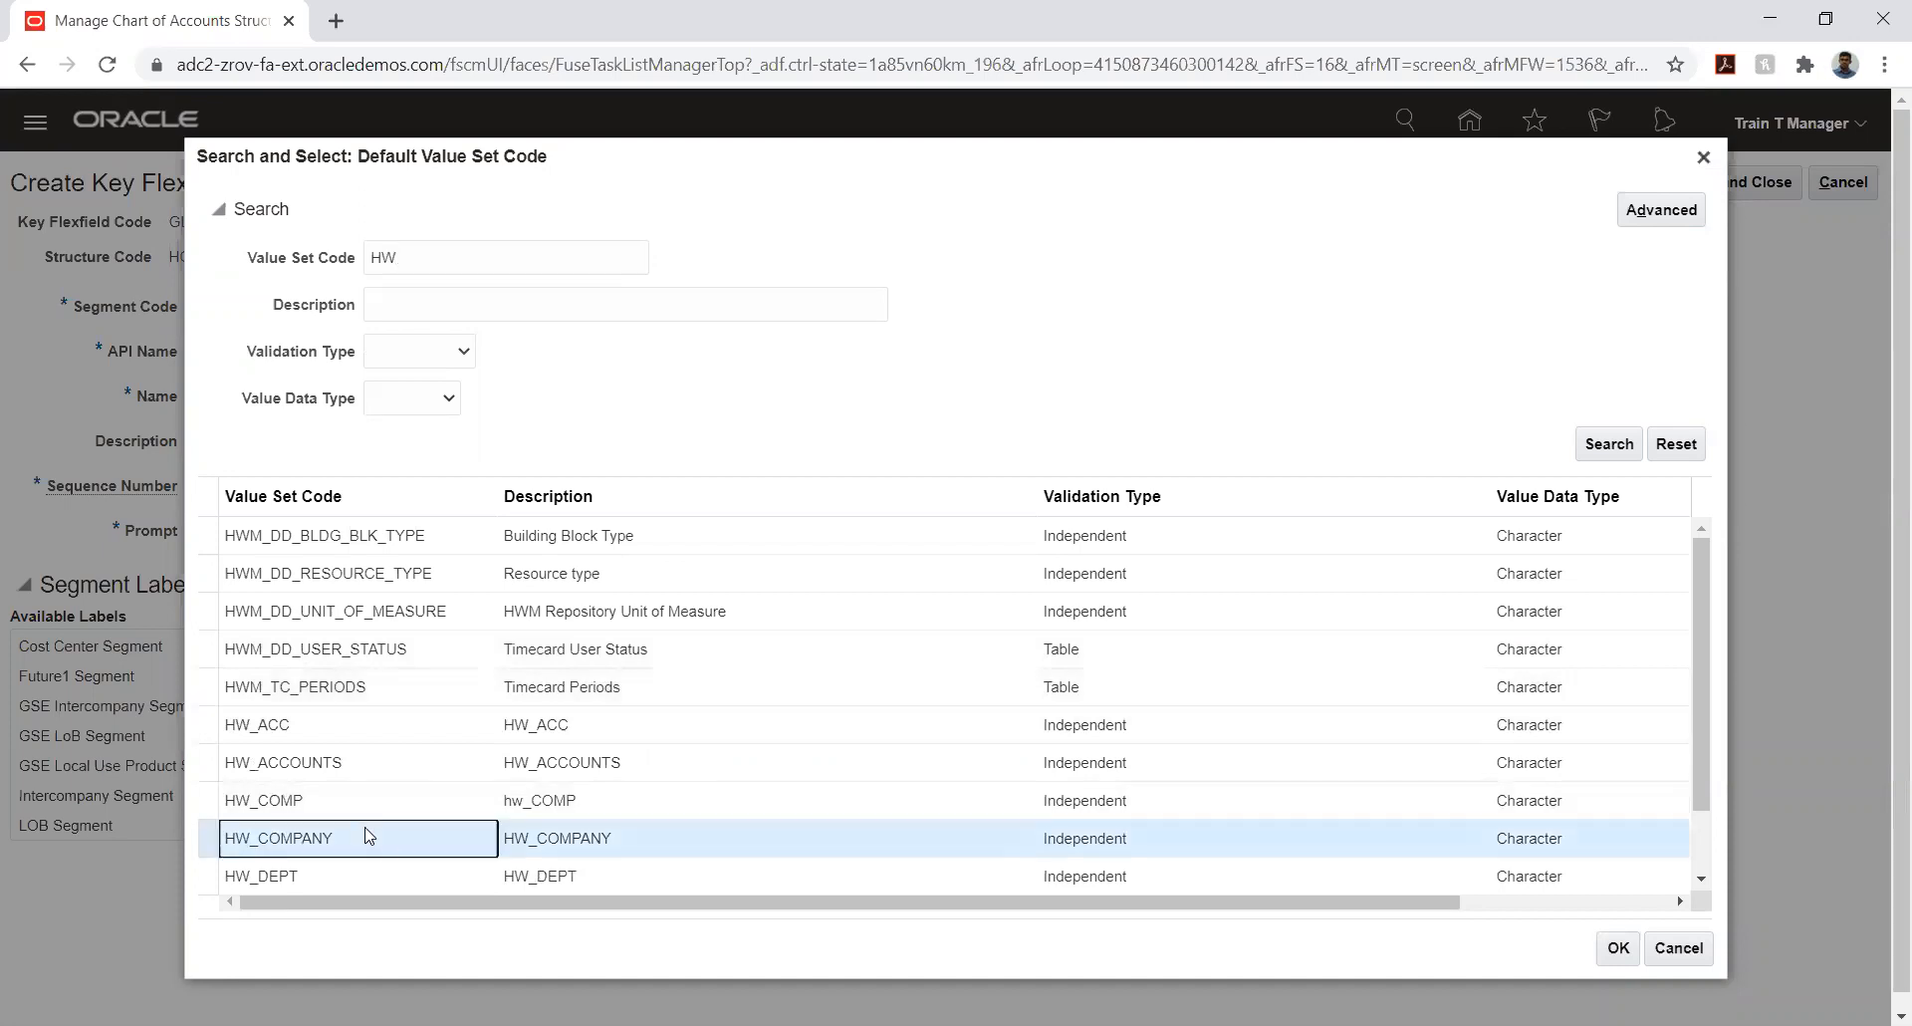
{"action": "left_click", "coordinate": [1615, 949]}
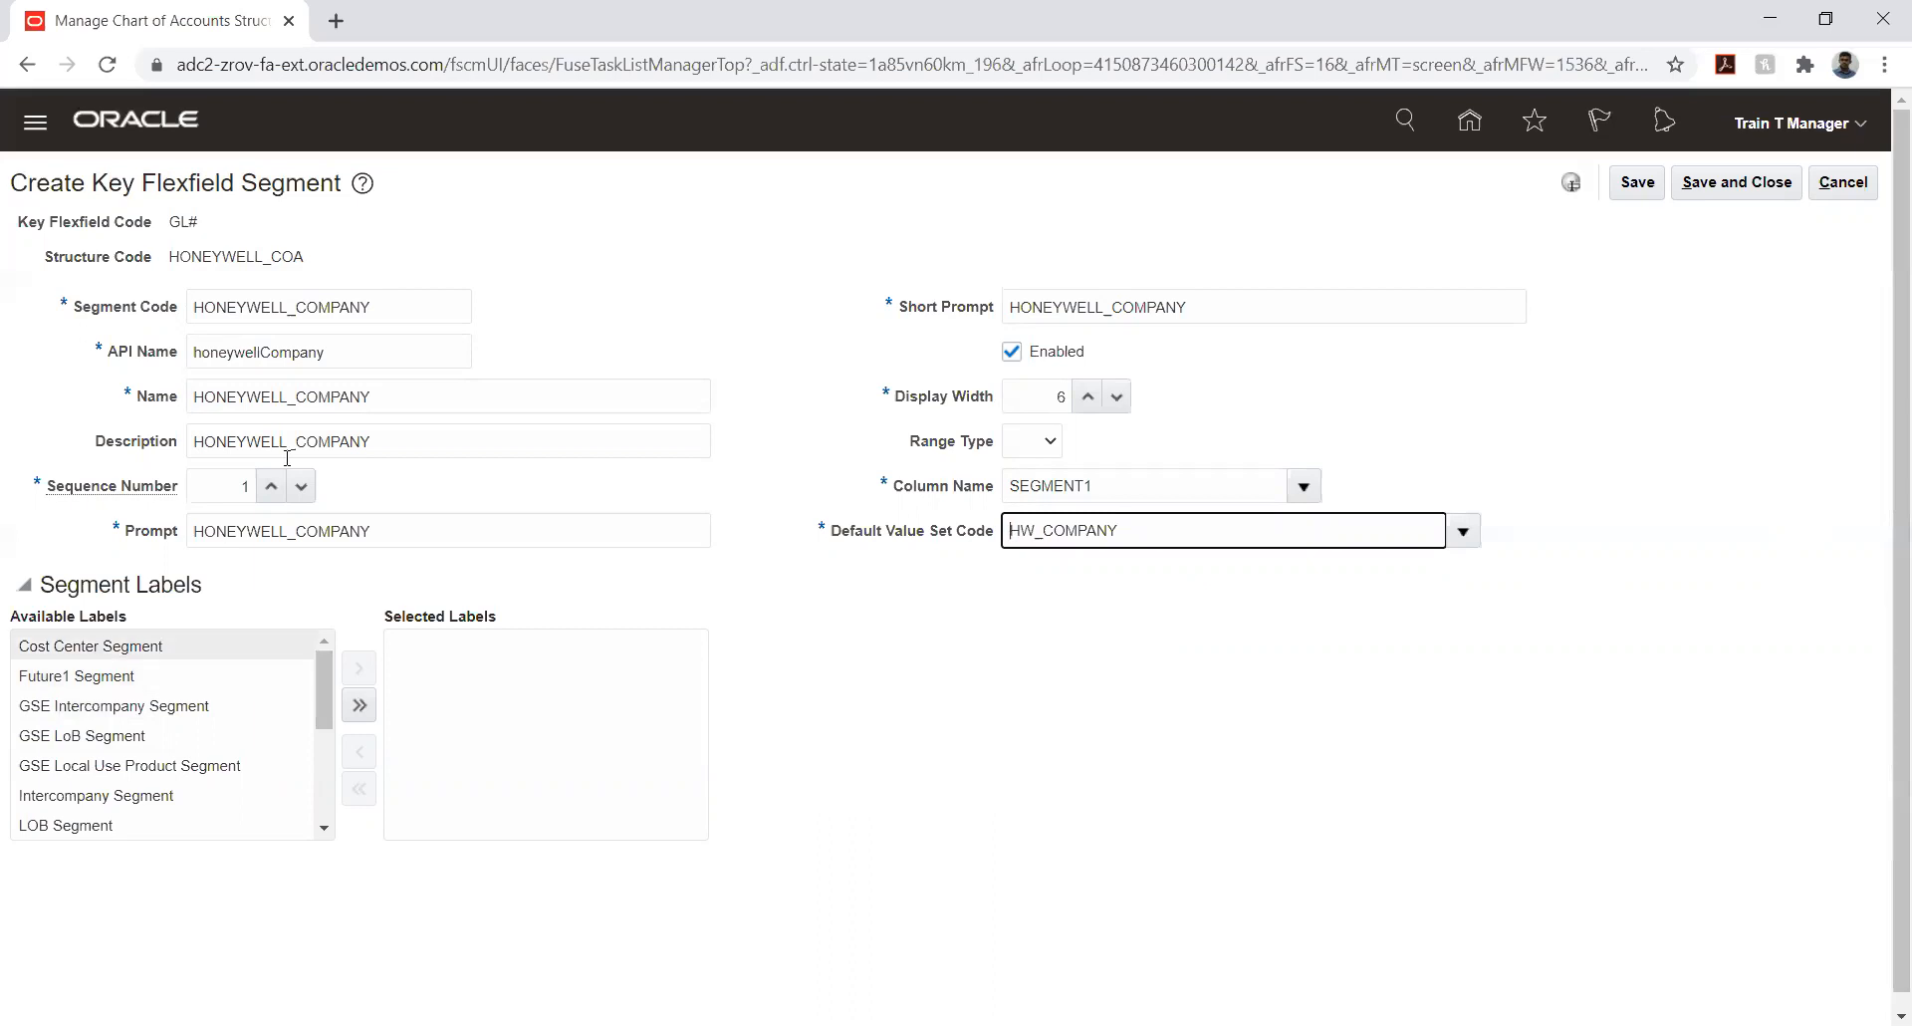
- Assign the Primary Balancing Segment label to the company segment, then save and close the segment
{"action": "scroll", "coordinate": [291, 719], "scroll_direction": "down", "scroll_amount": 2}
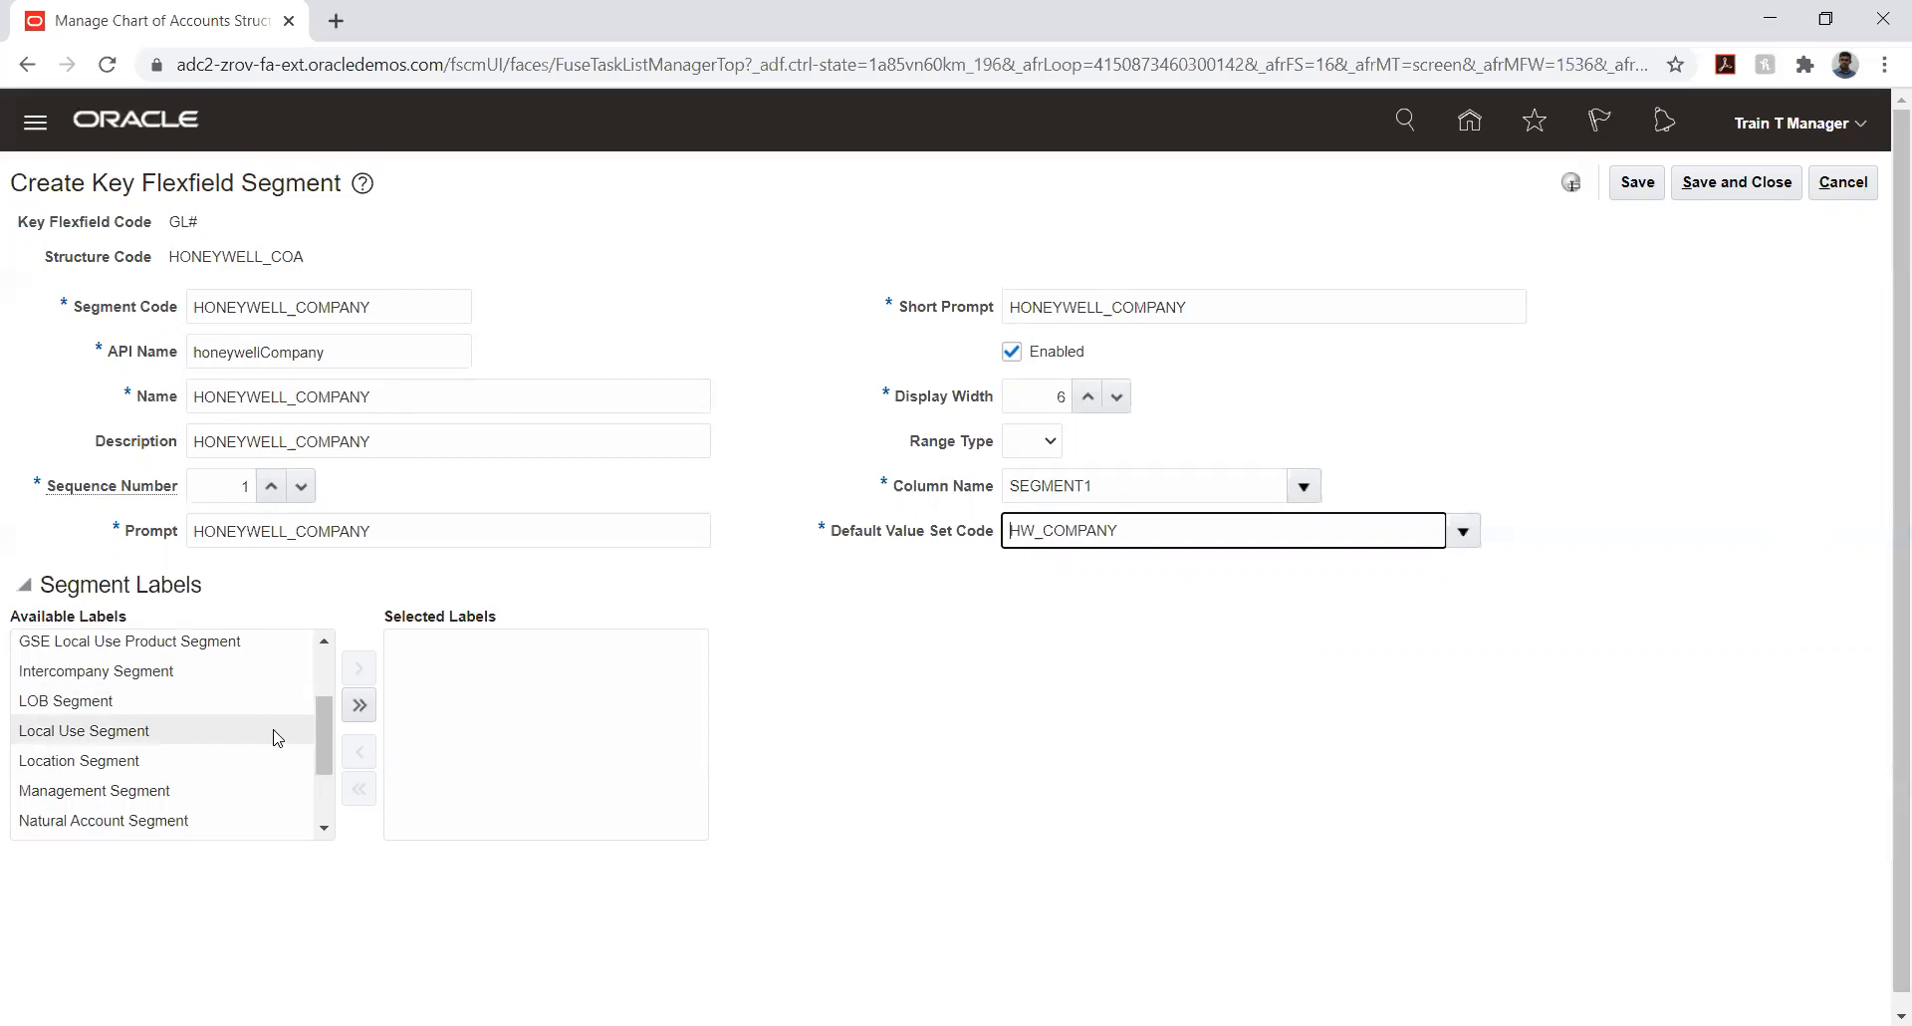
{"action": "scroll", "coordinate": [278, 738], "scroll_direction": "up", "scroll_amount": 2}
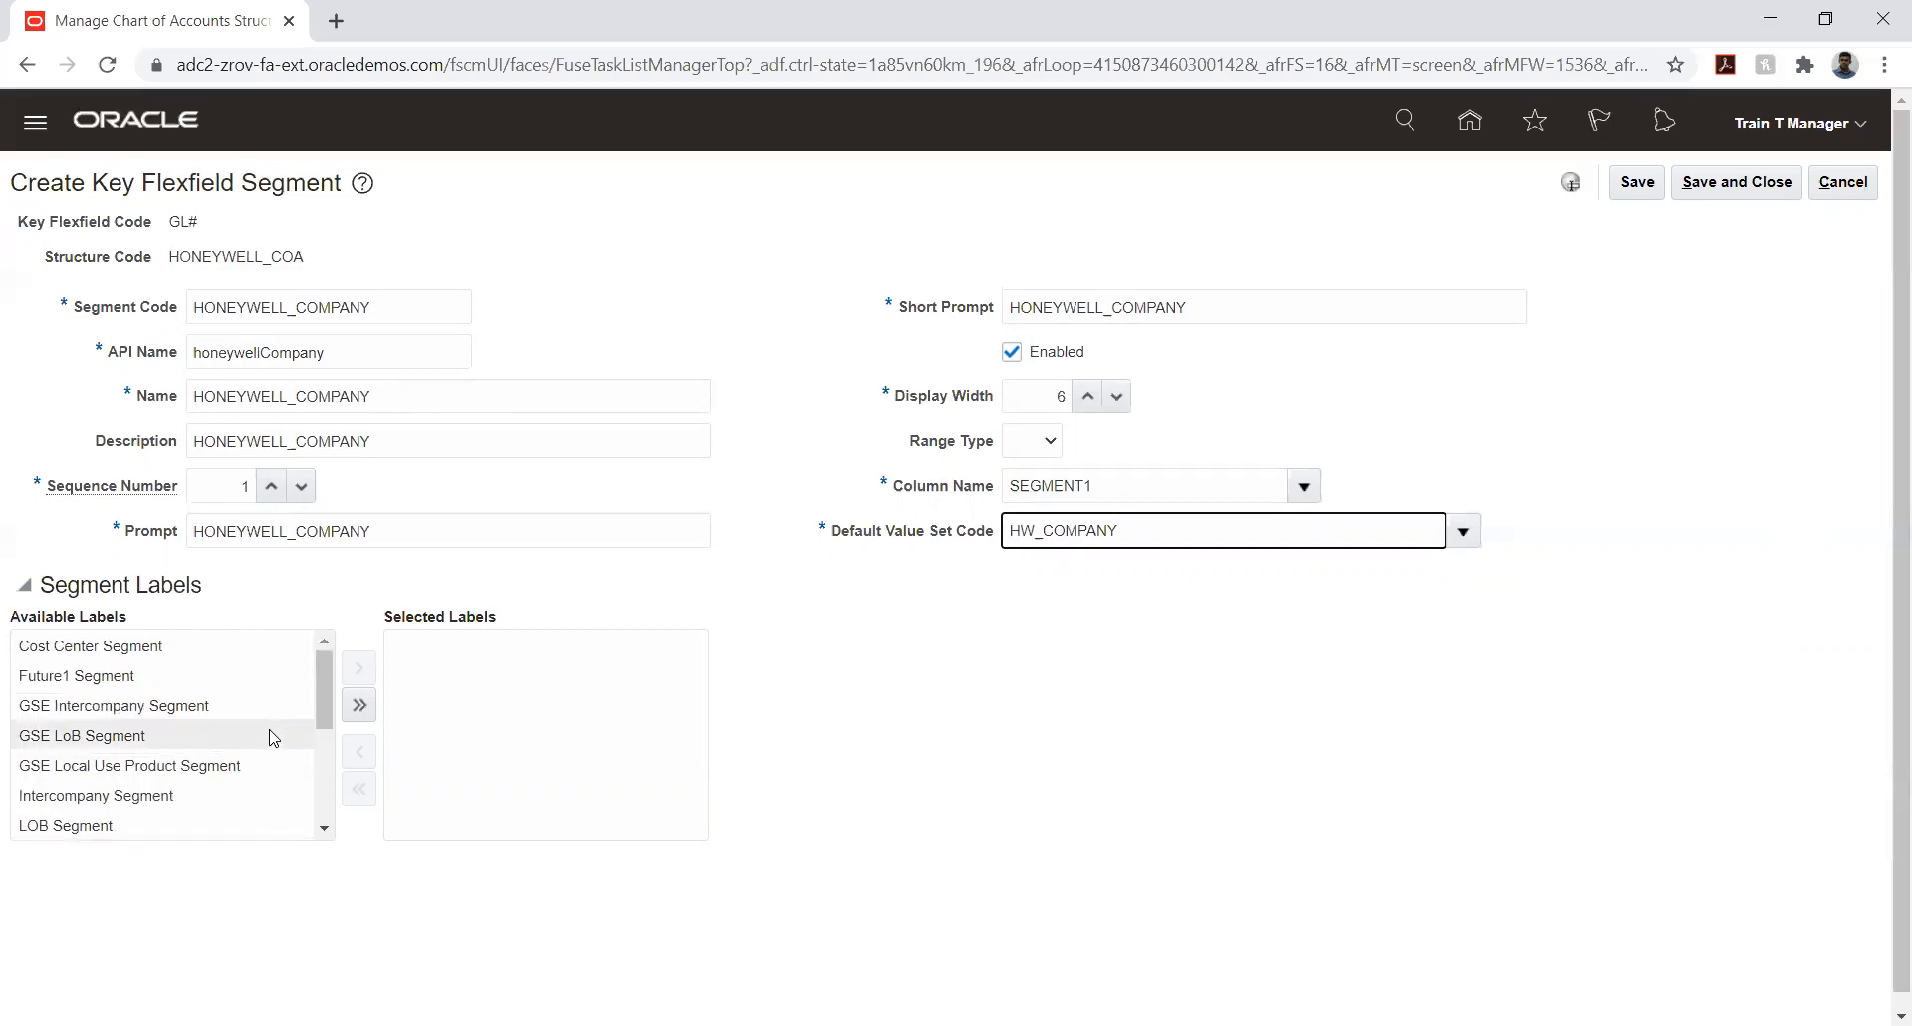
{"action": "scroll", "coordinate": [273, 737], "scroll_direction": "down", "scroll_amount": 2}
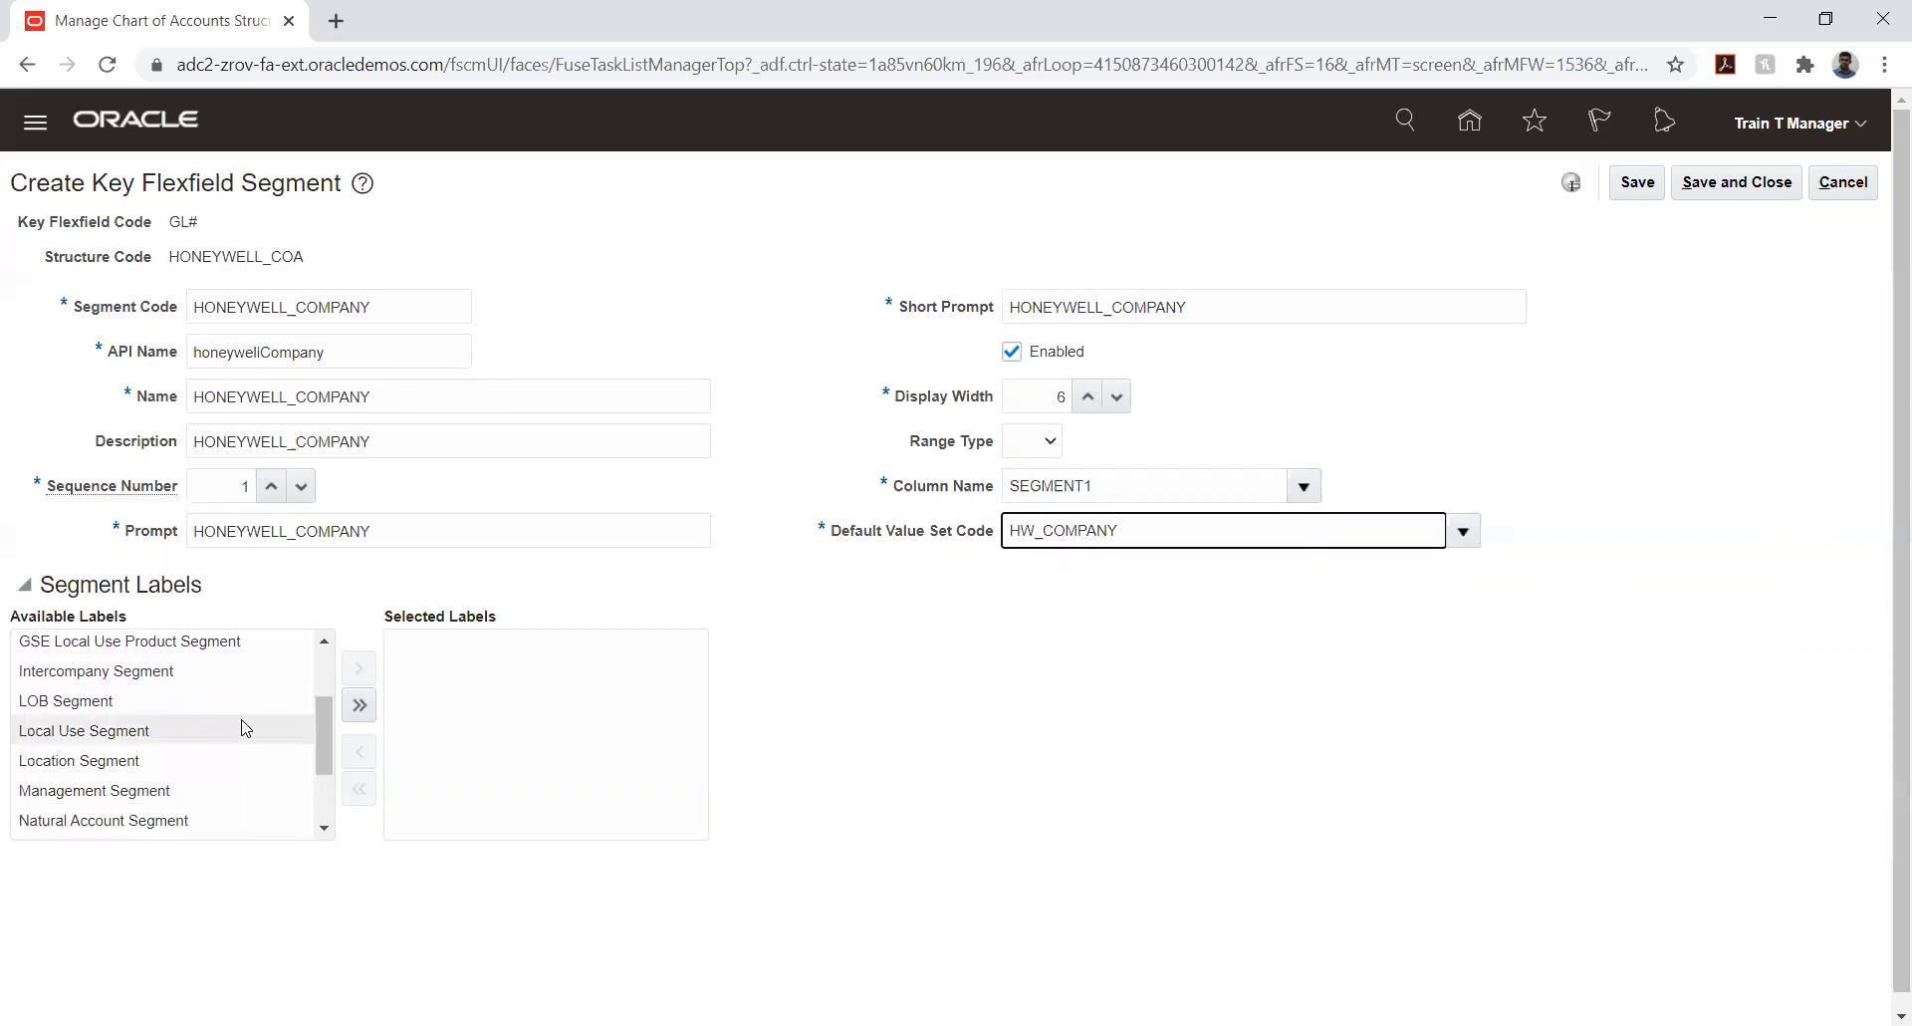
{"action": "scroll", "coordinate": [242, 728], "scroll_direction": "down", "scroll_amount": 2}
{"action": "left_click", "coordinate": [224, 738]}
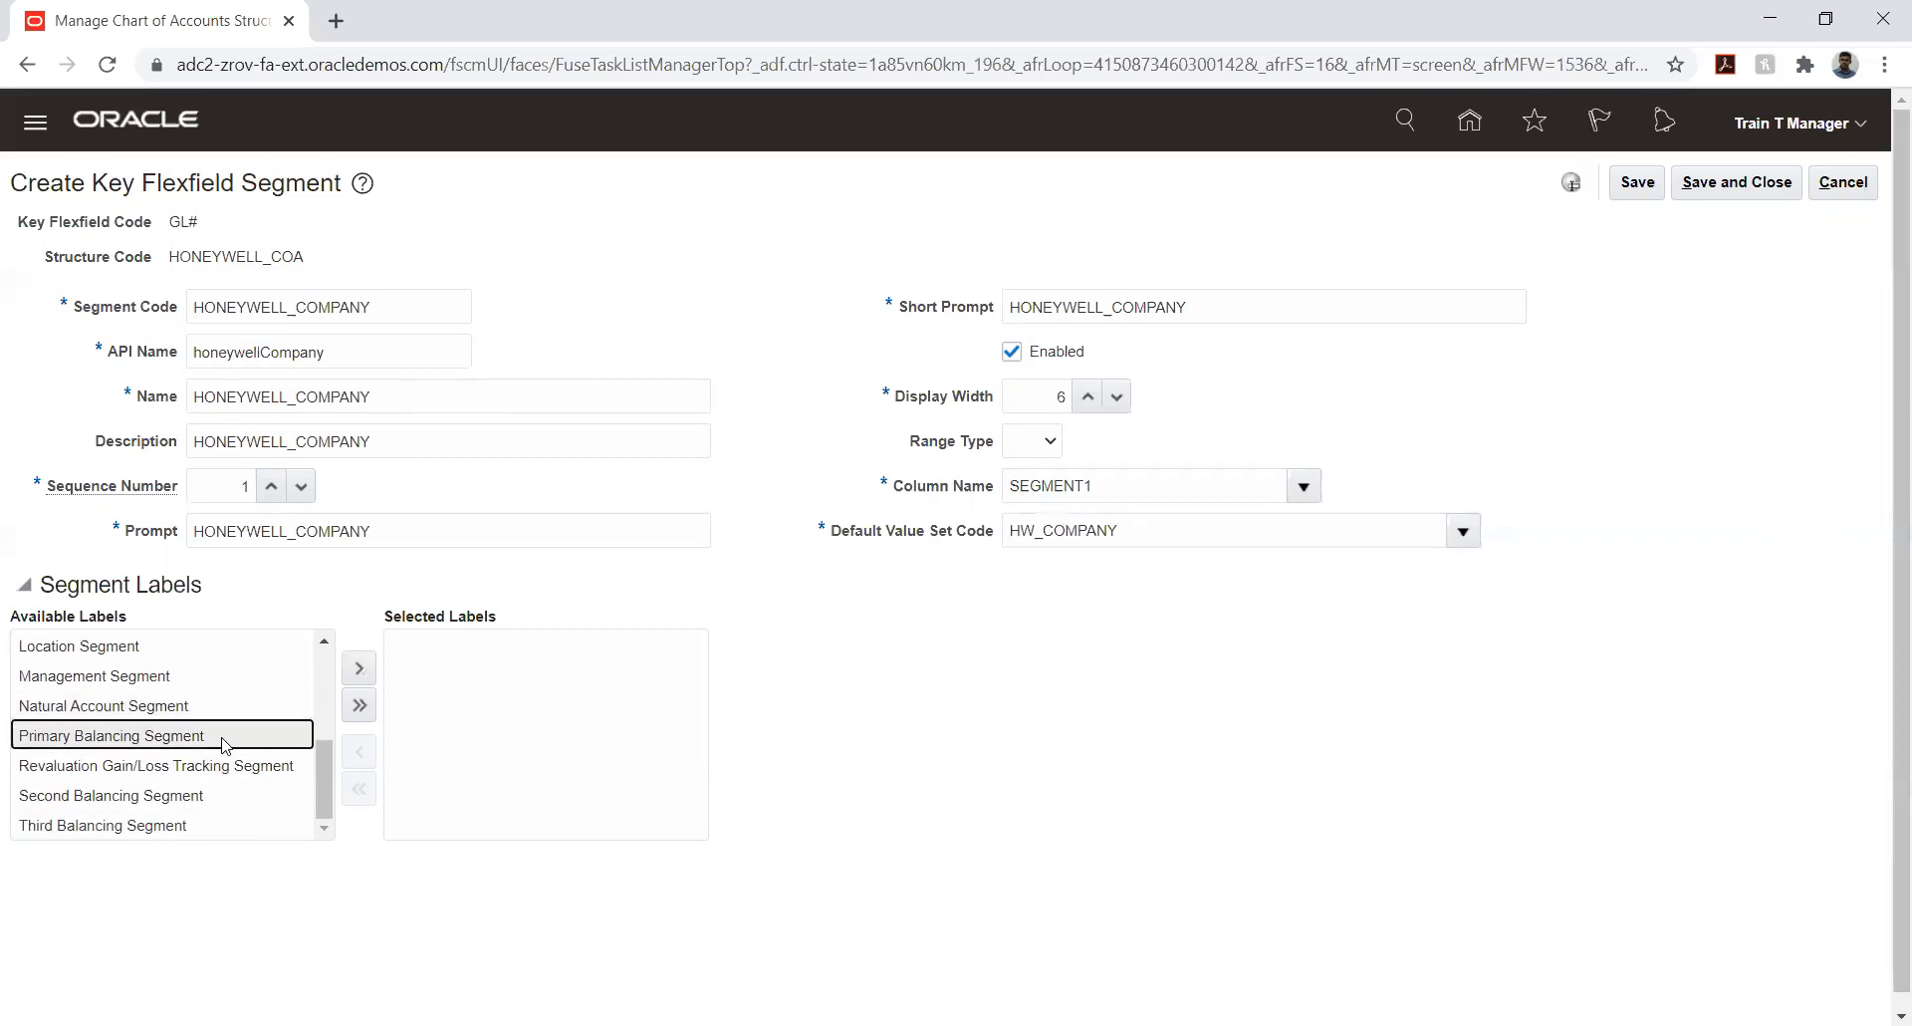
{"action": "left_click", "coordinate": [359, 668]}
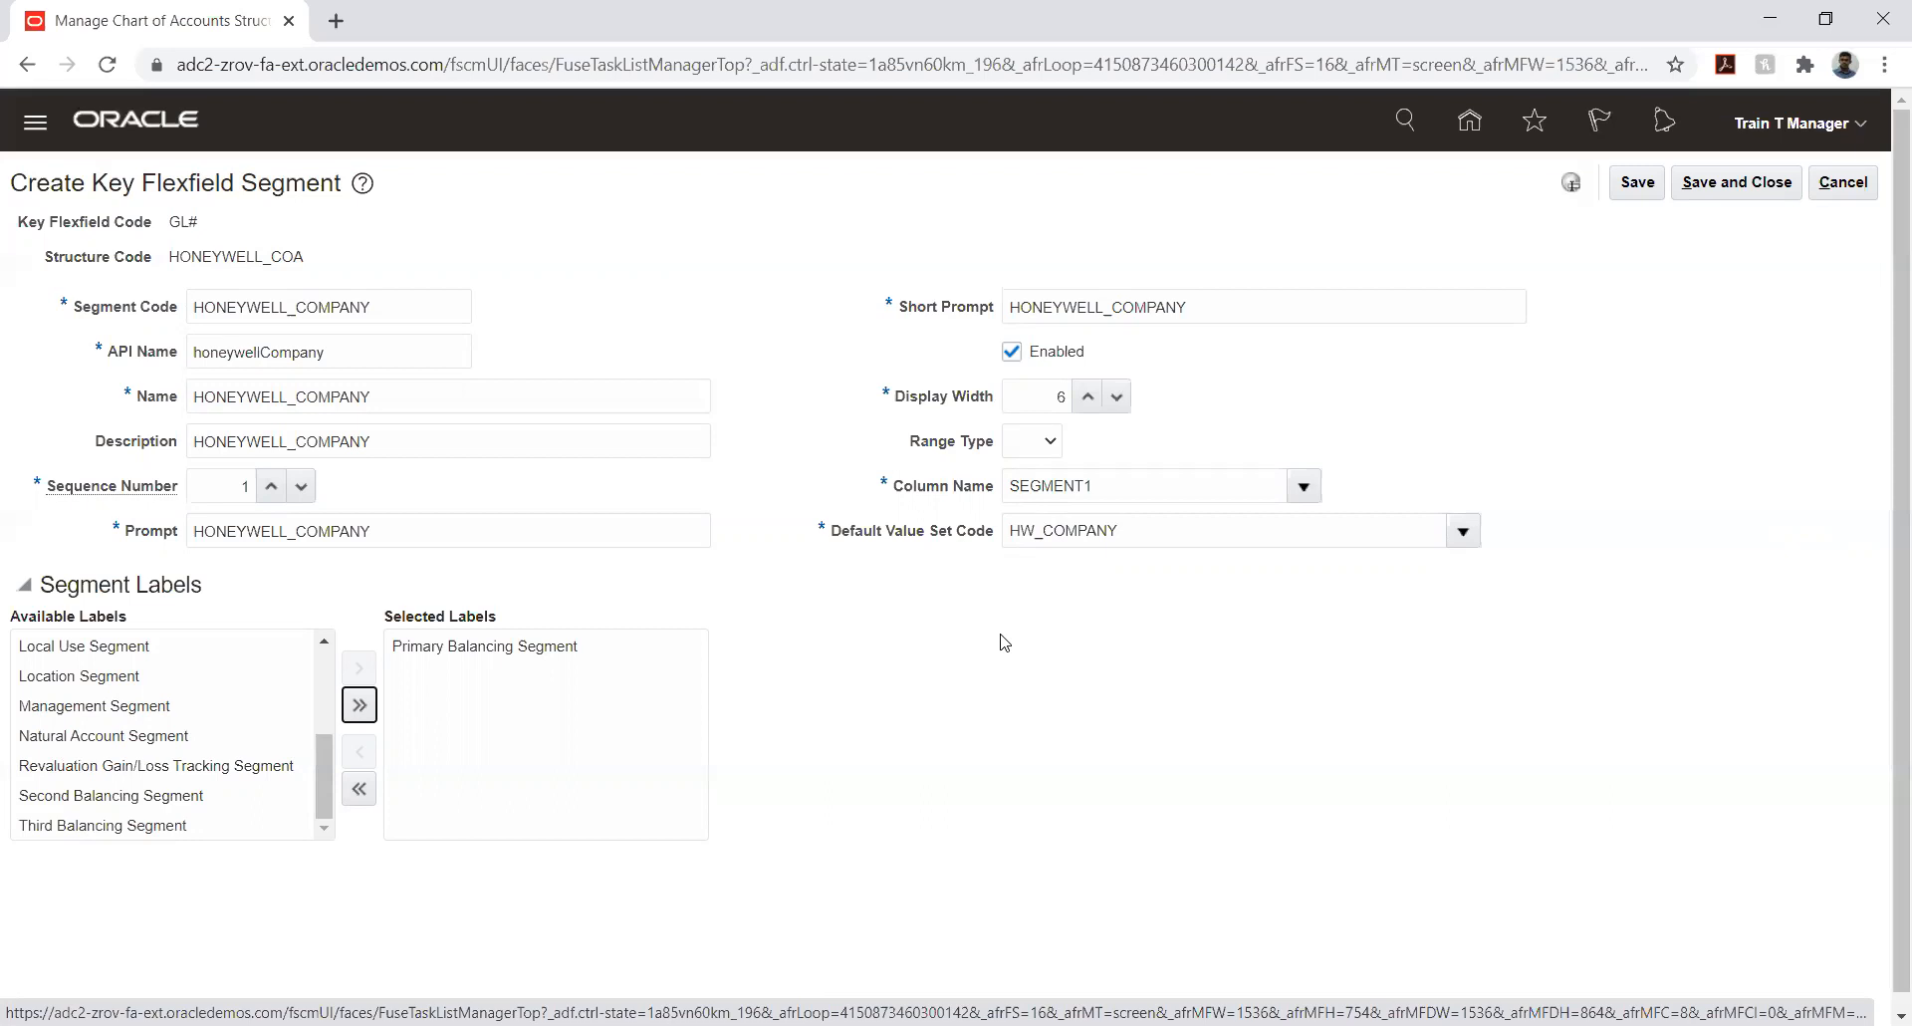
{"action": "left_click", "coordinate": [1132, 691]}
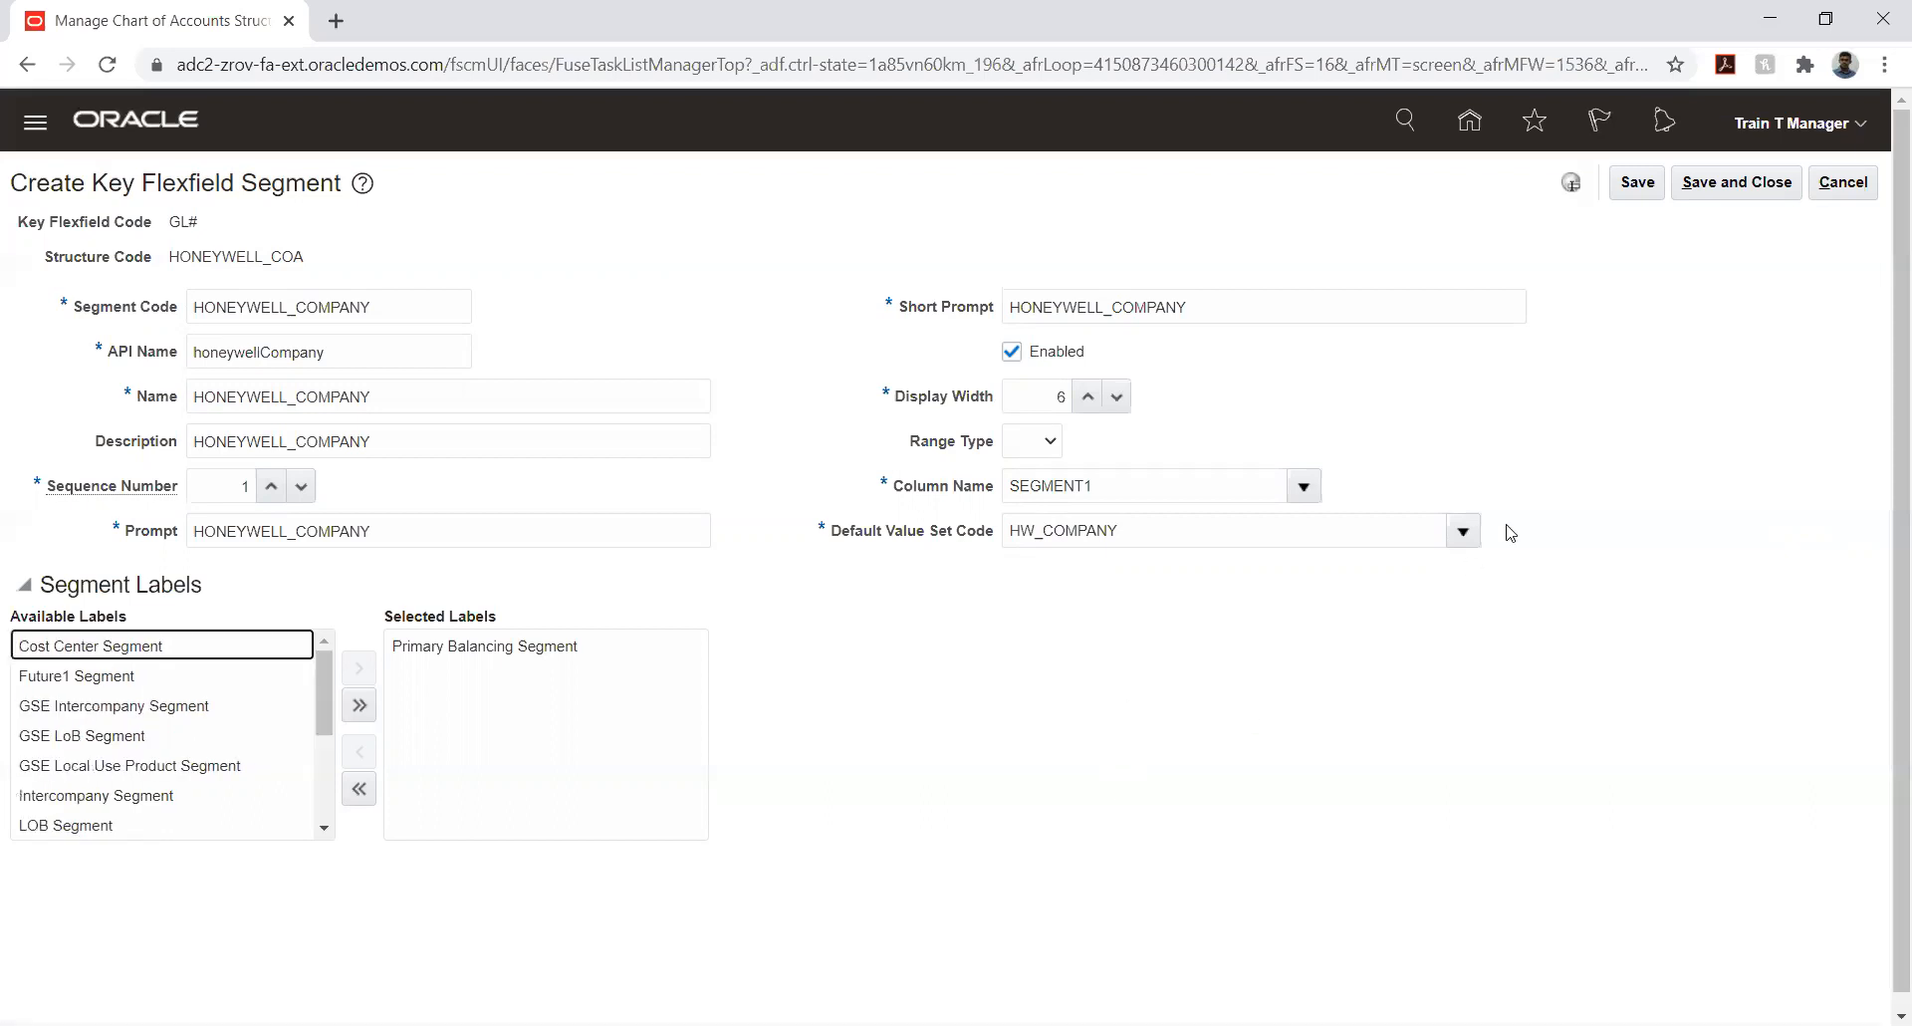
{"action": "left_click", "coordinate": [1636, 182]}
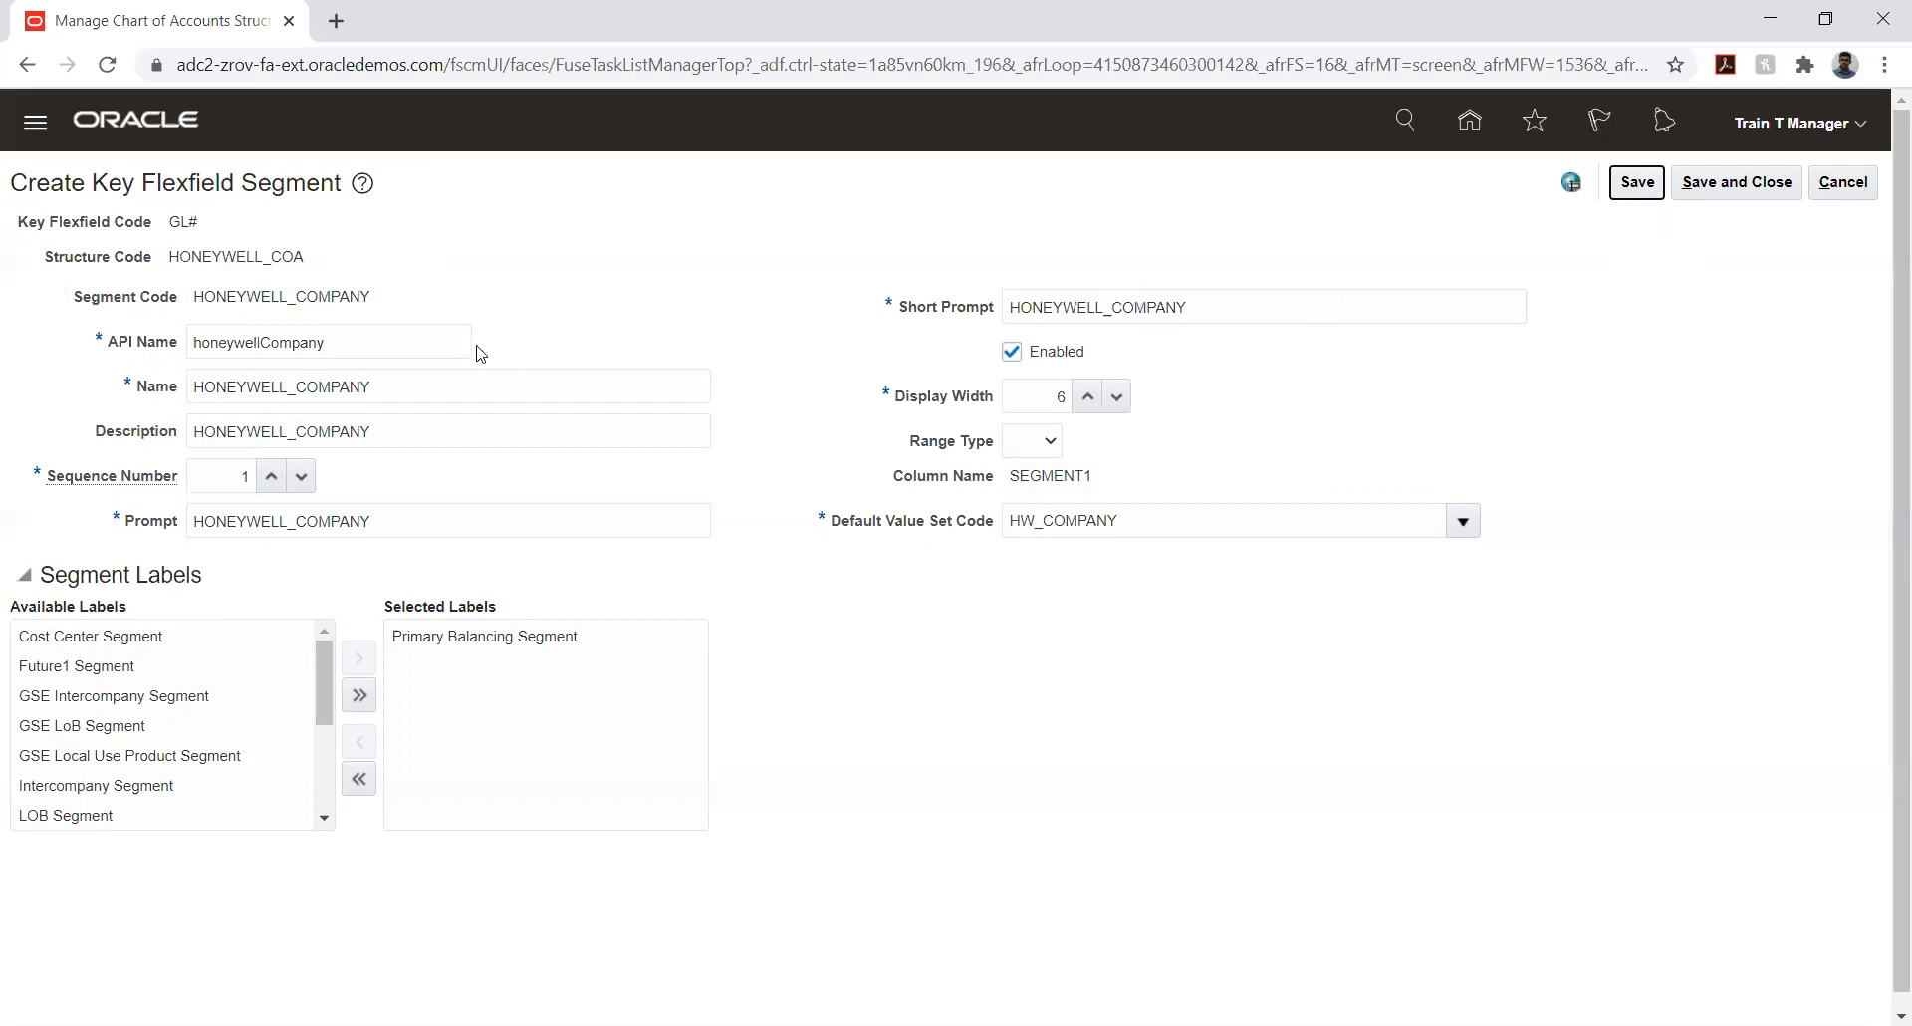
{"action": "left_click", "coordinate": [1737, 193]}
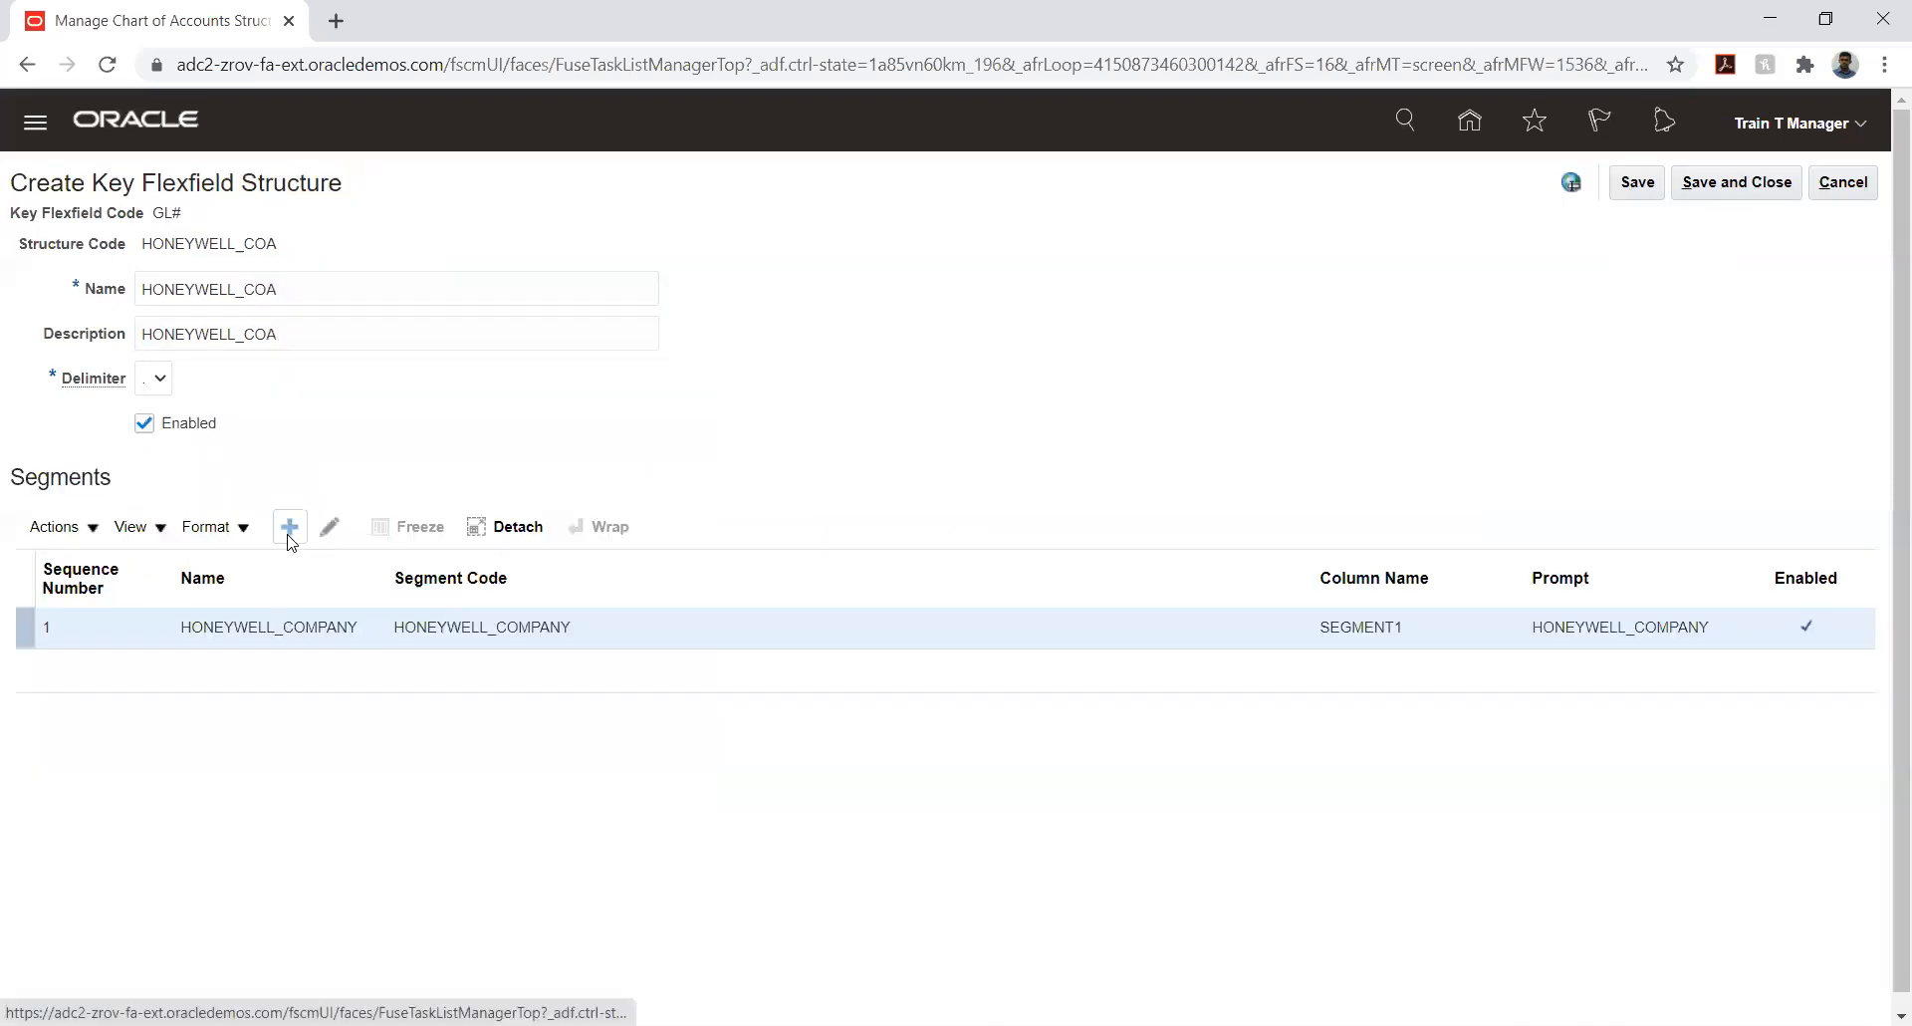
{"action": "left_click", "coordinate": [289, 534]}
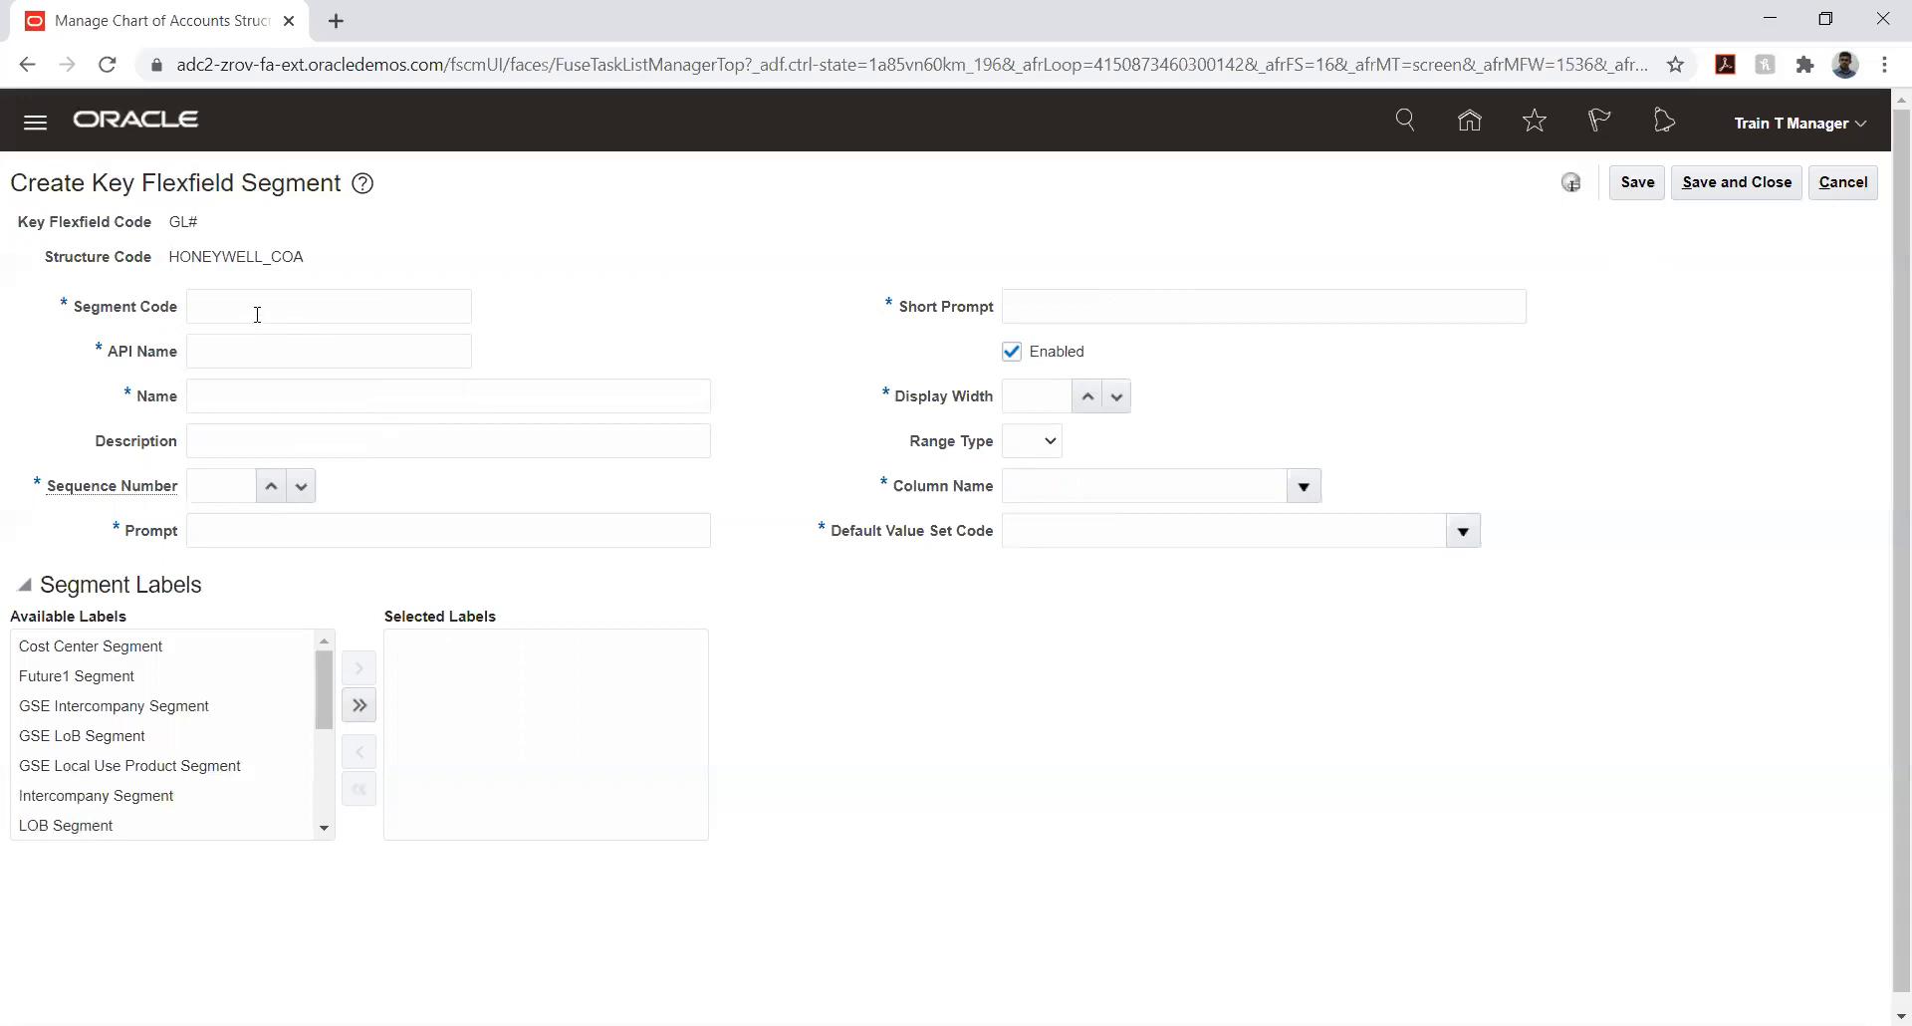
{"action": "left_click", "coordinate": [255, 308]}
{"action": "type", "text": "HON"}
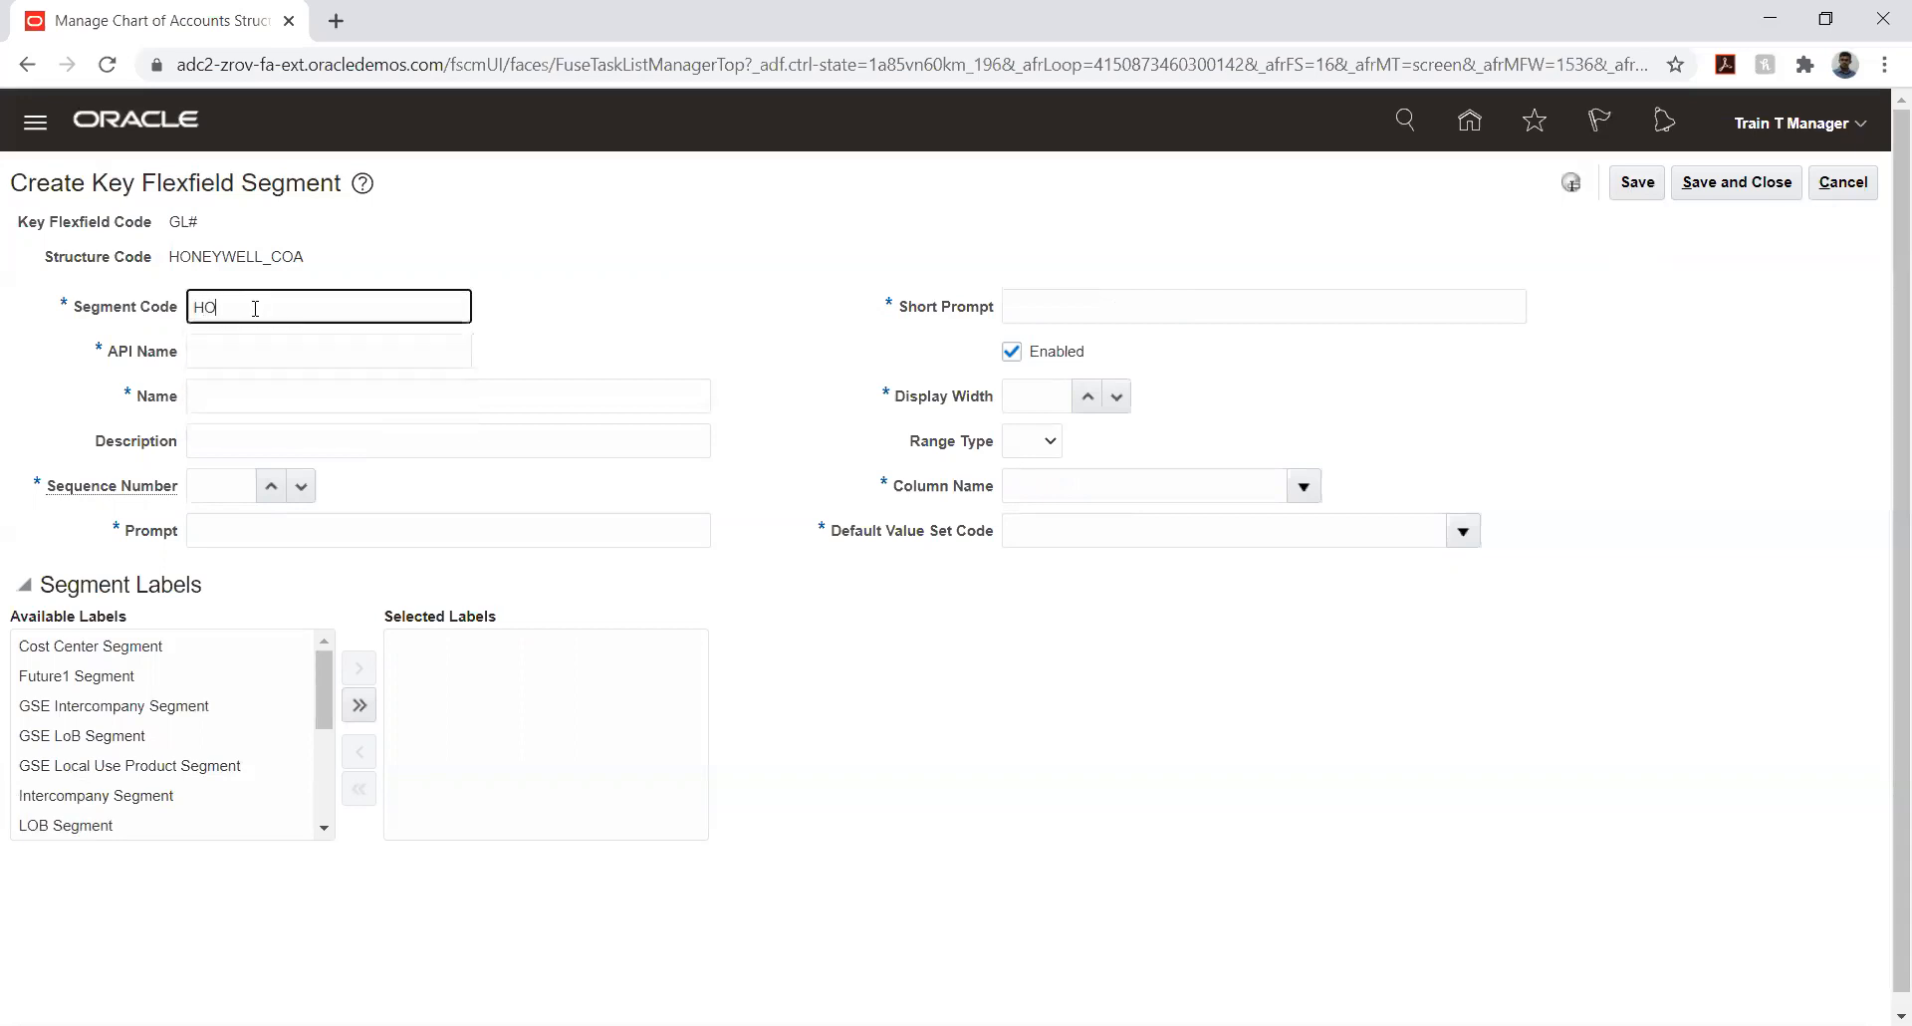
{"action": "key", "text": "BackSpace"}
{"action": "key", "text": "BackSpace"}
{"action": "key", "text": "BackSpace"}
{"action": "left_click", "coordinate": [1842, 183]}
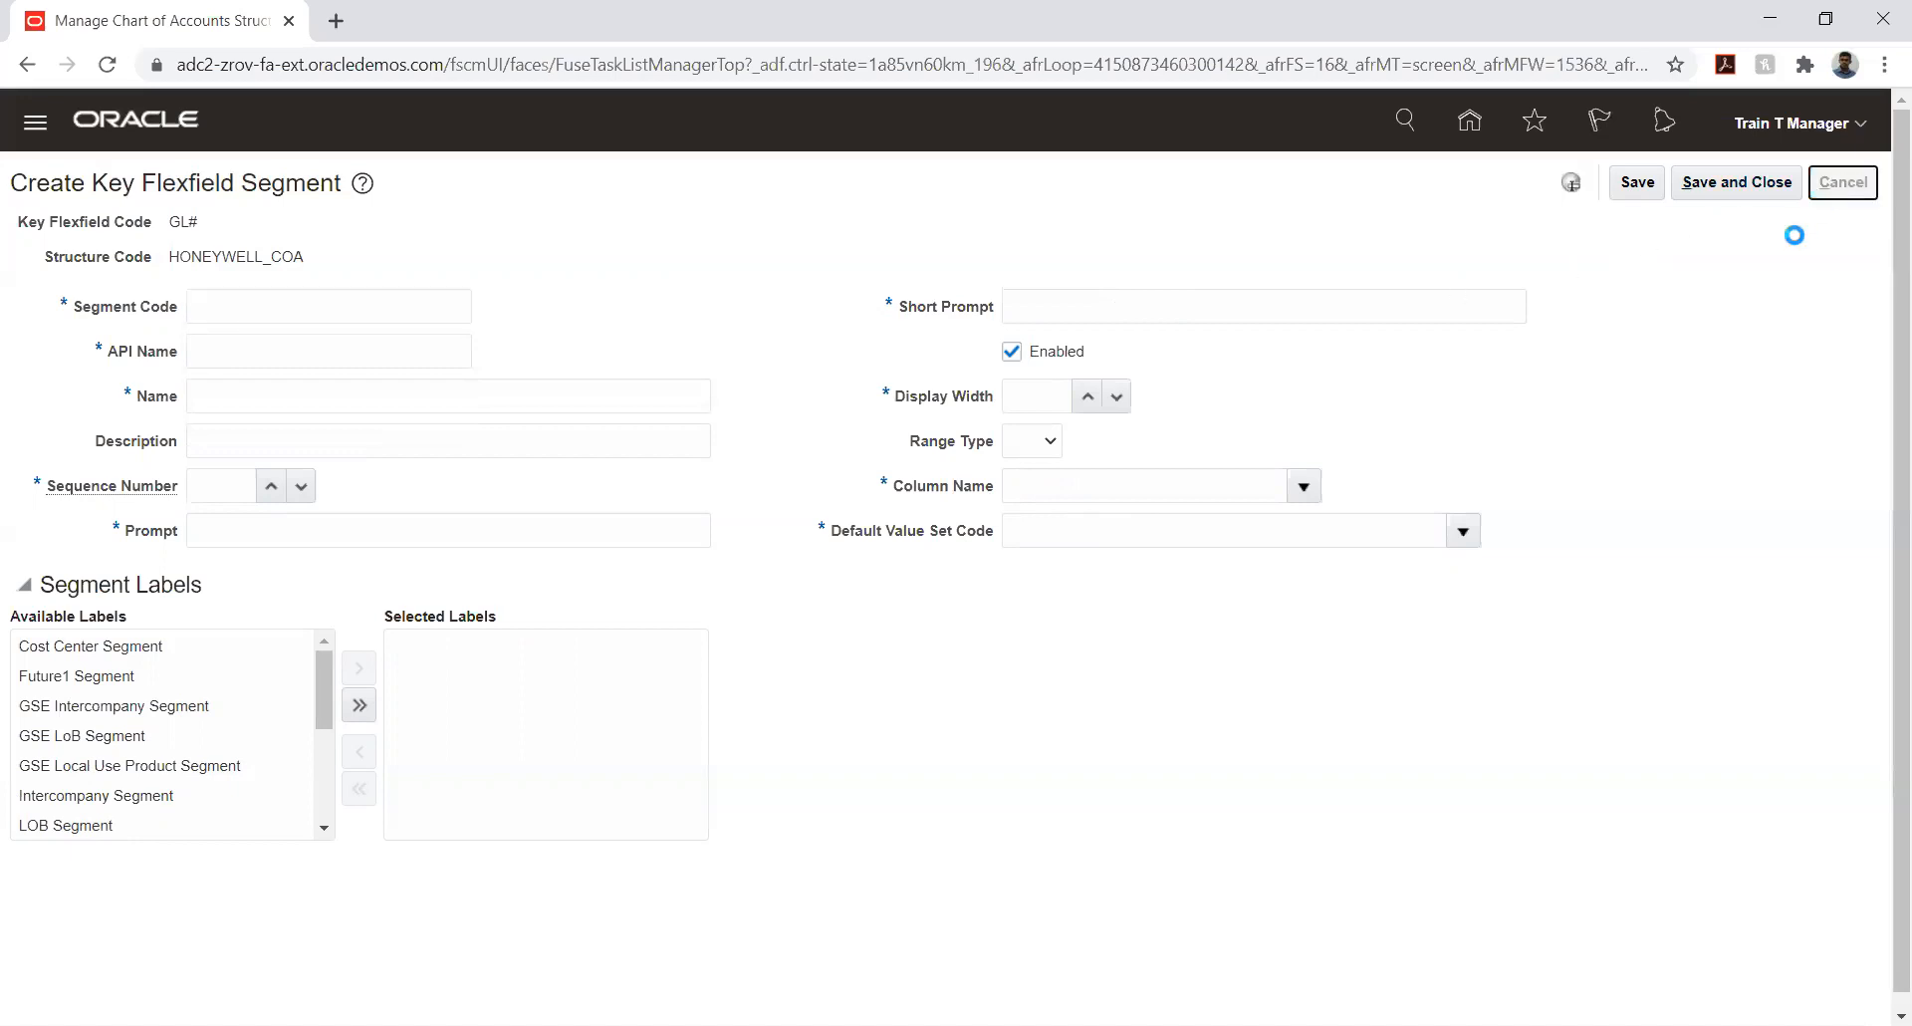